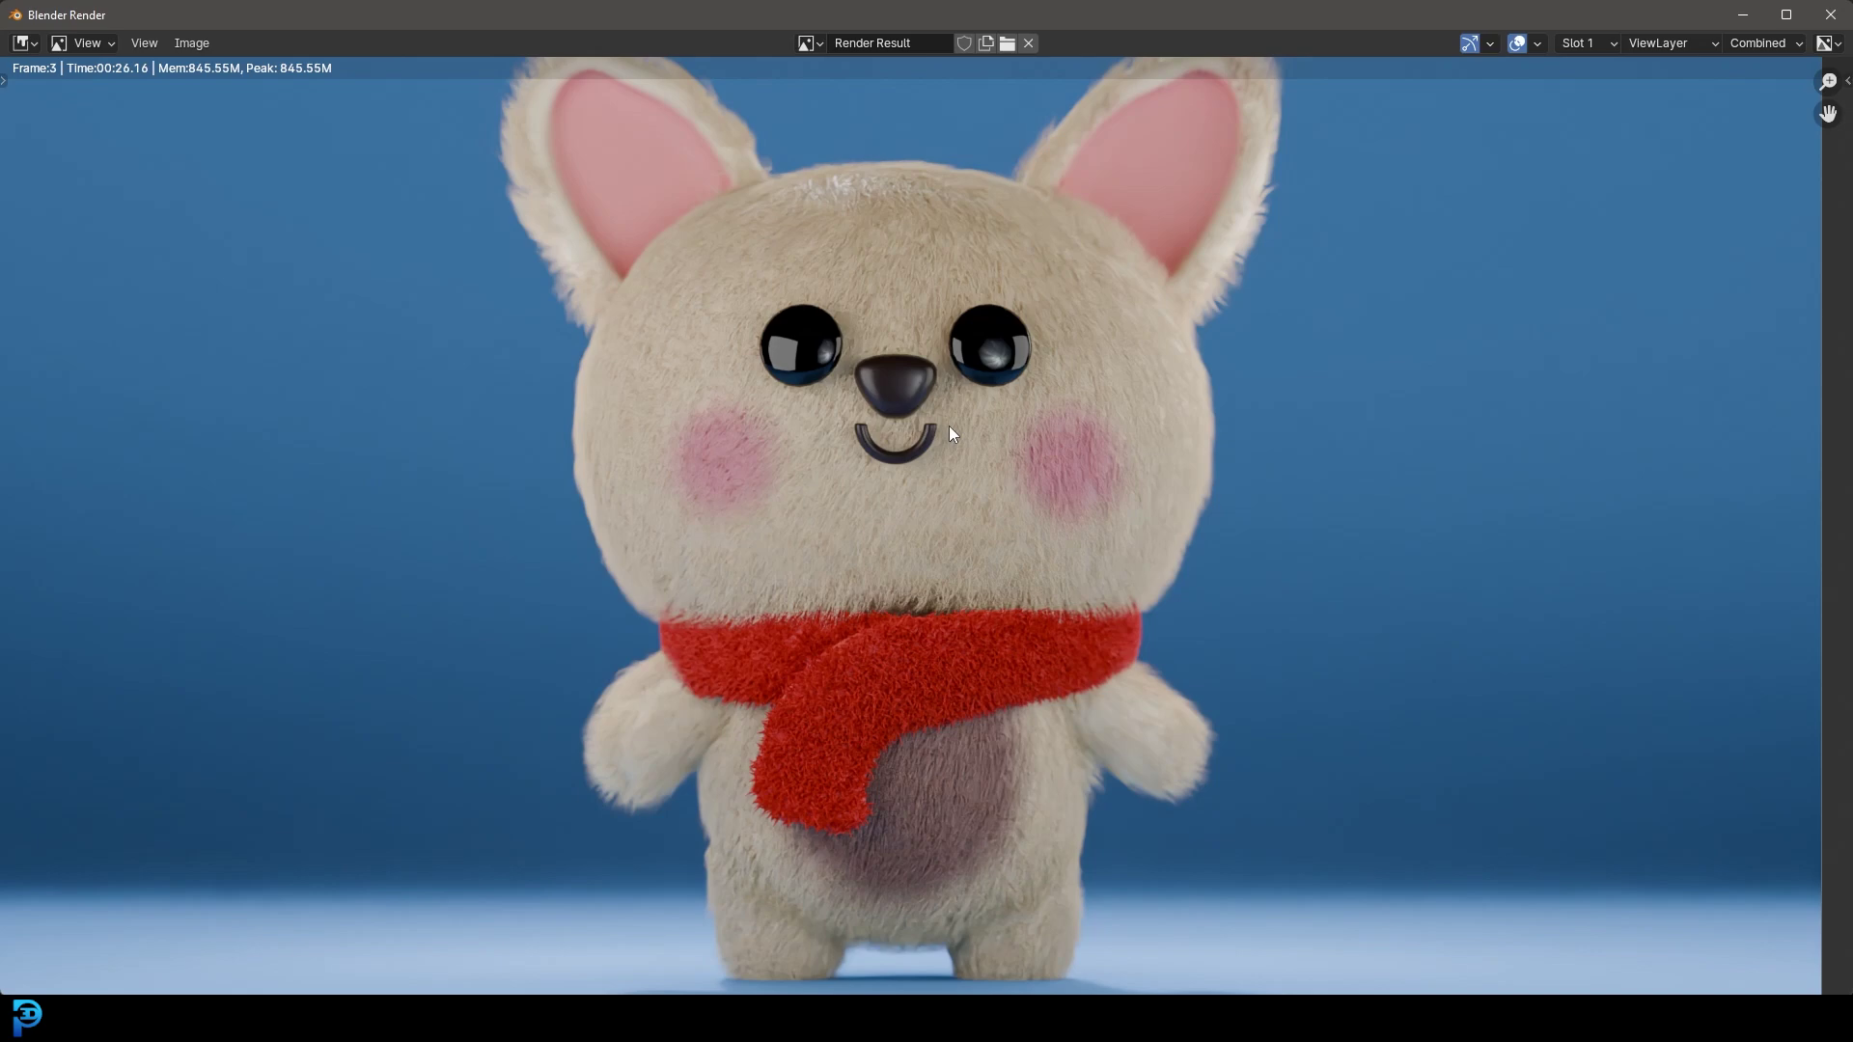
- Leave the finished render and examine the furry corgi model in the viewport from several angles and through the camera
{"action": "left_click", "coordinate": [1743, 14]}
{"action": "middle_click_drag", "start_coordinate": [1011, 385], "coordinate": [760, 525]}
{"action": "scroll", "coordinate": [907, 483], "scroll_direction": "up", "scroll_amount": 5}
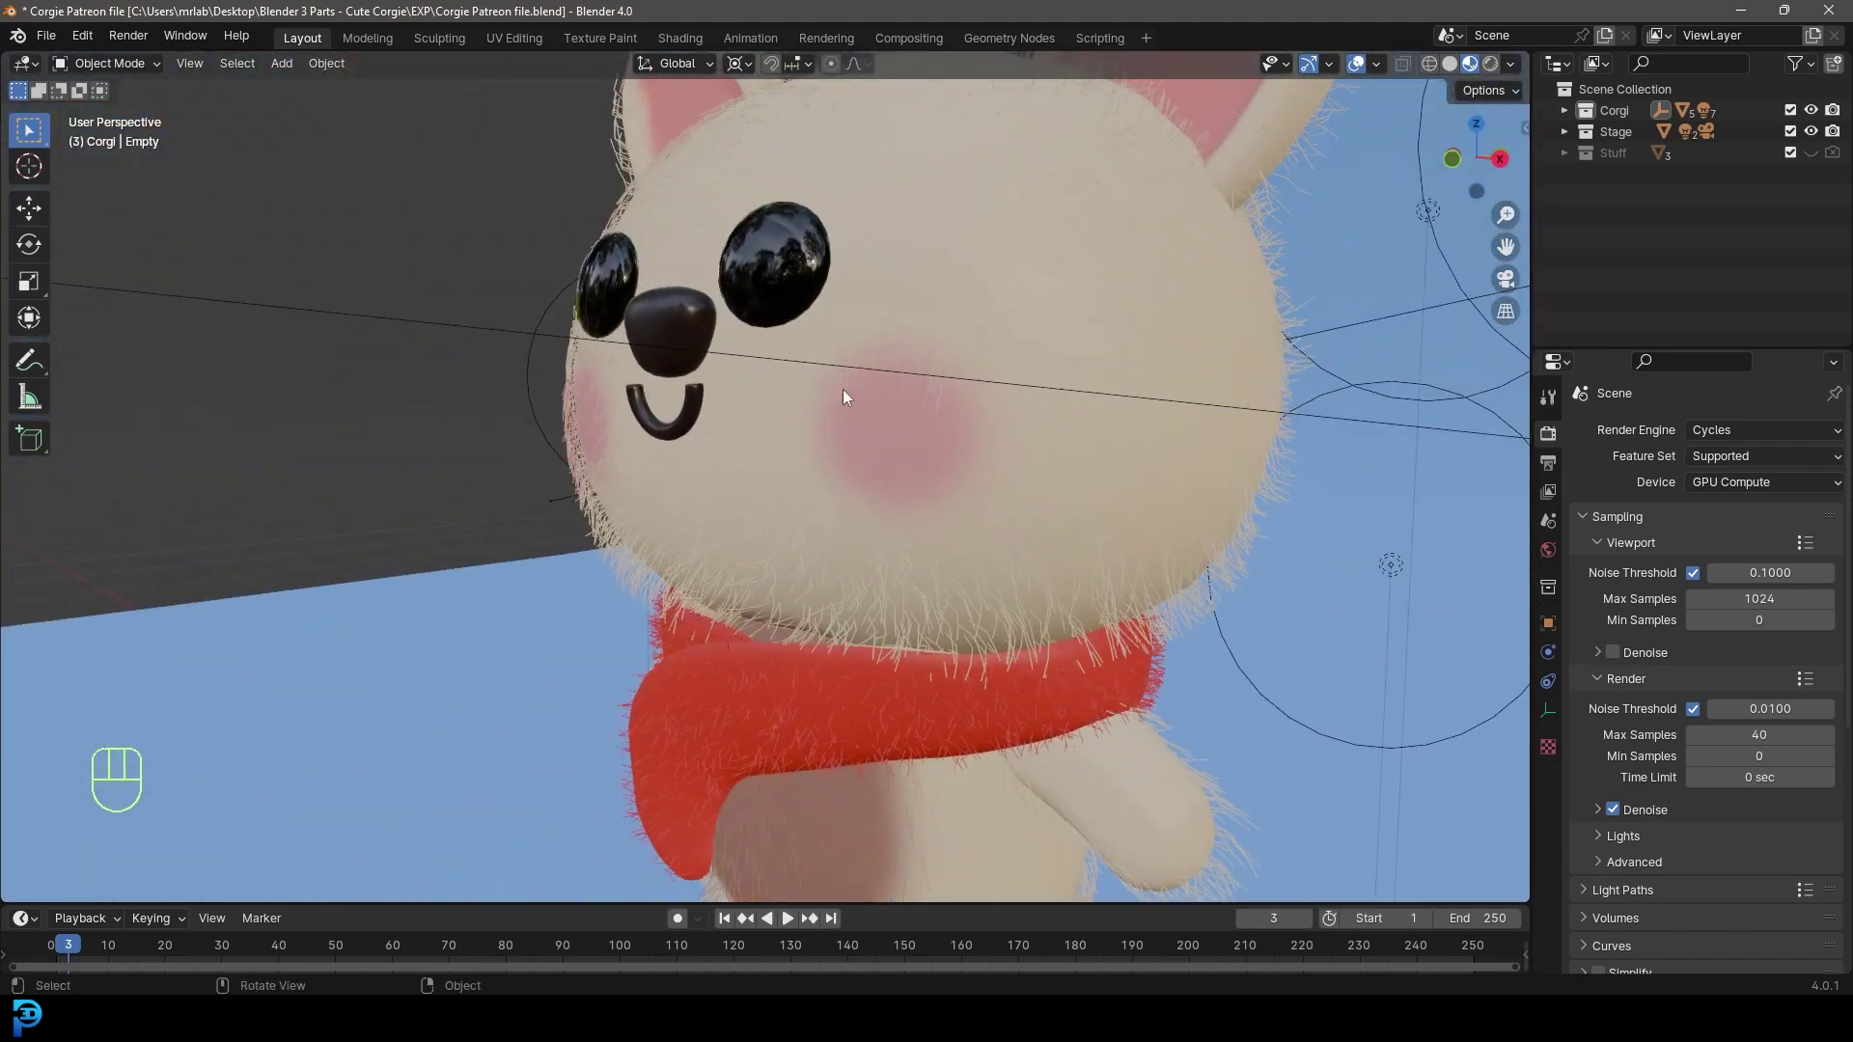
{"action": "middle_click_drag", "start_coordinate": [842, 390], "coordinate": [1057, 384]}
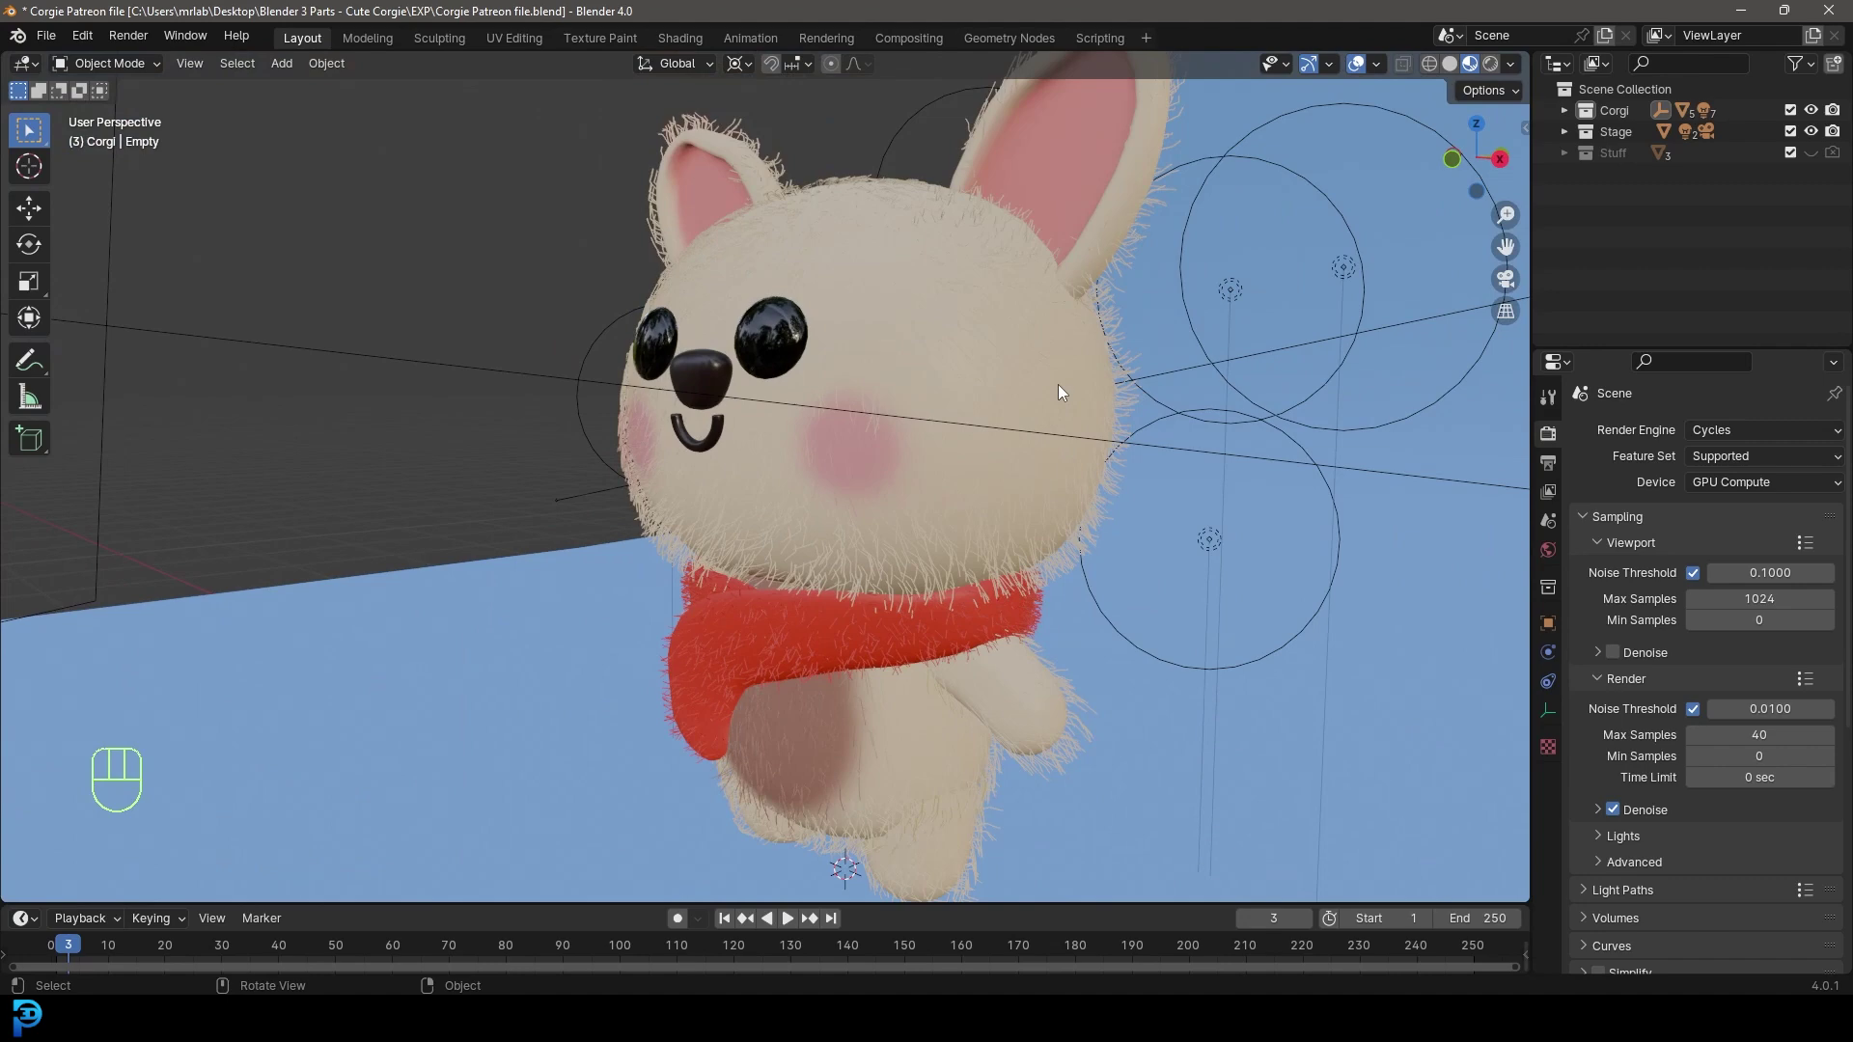
{"action": "middle_click_drag", "start_coordinate": [1011, 380], "coordinate": [1081, 369]}
{"action": "key", "text": "KP_0"}
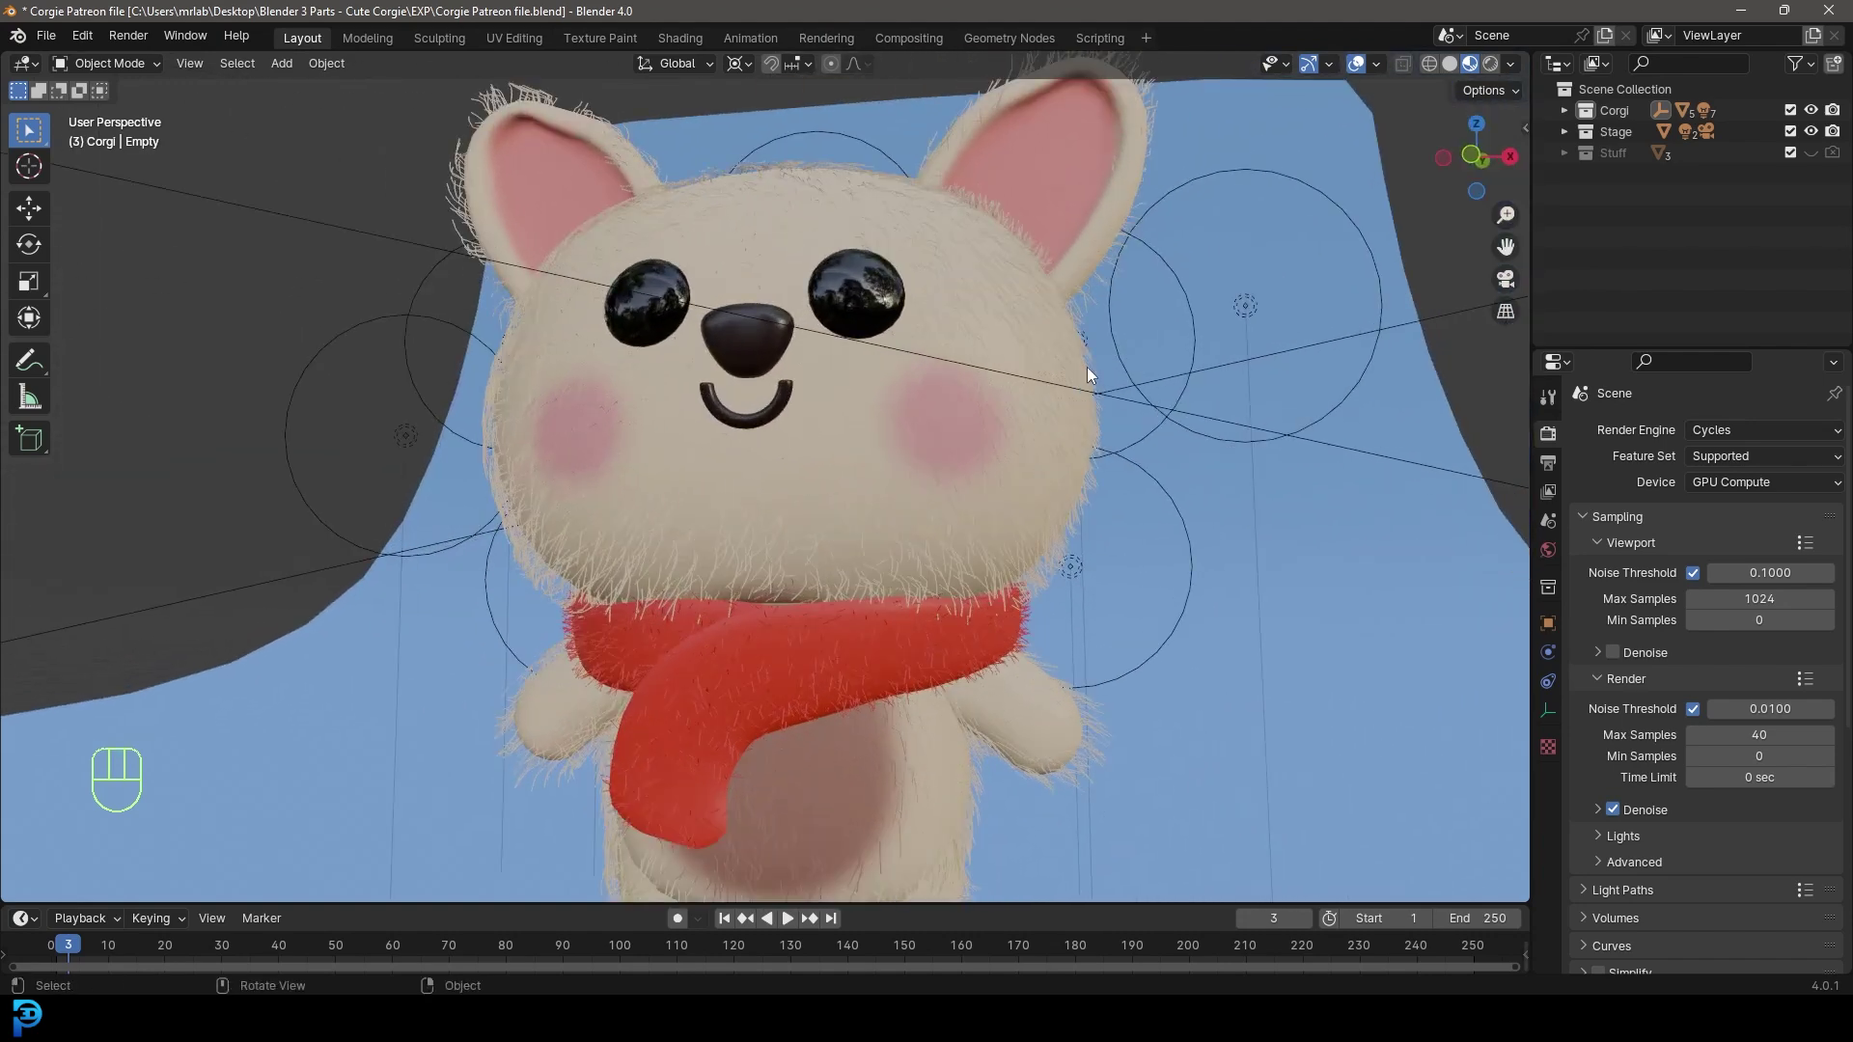
{"action": "scroll", "coordinate": [905, 488], "scroll_direction": "up", "scroll_amount": 5}
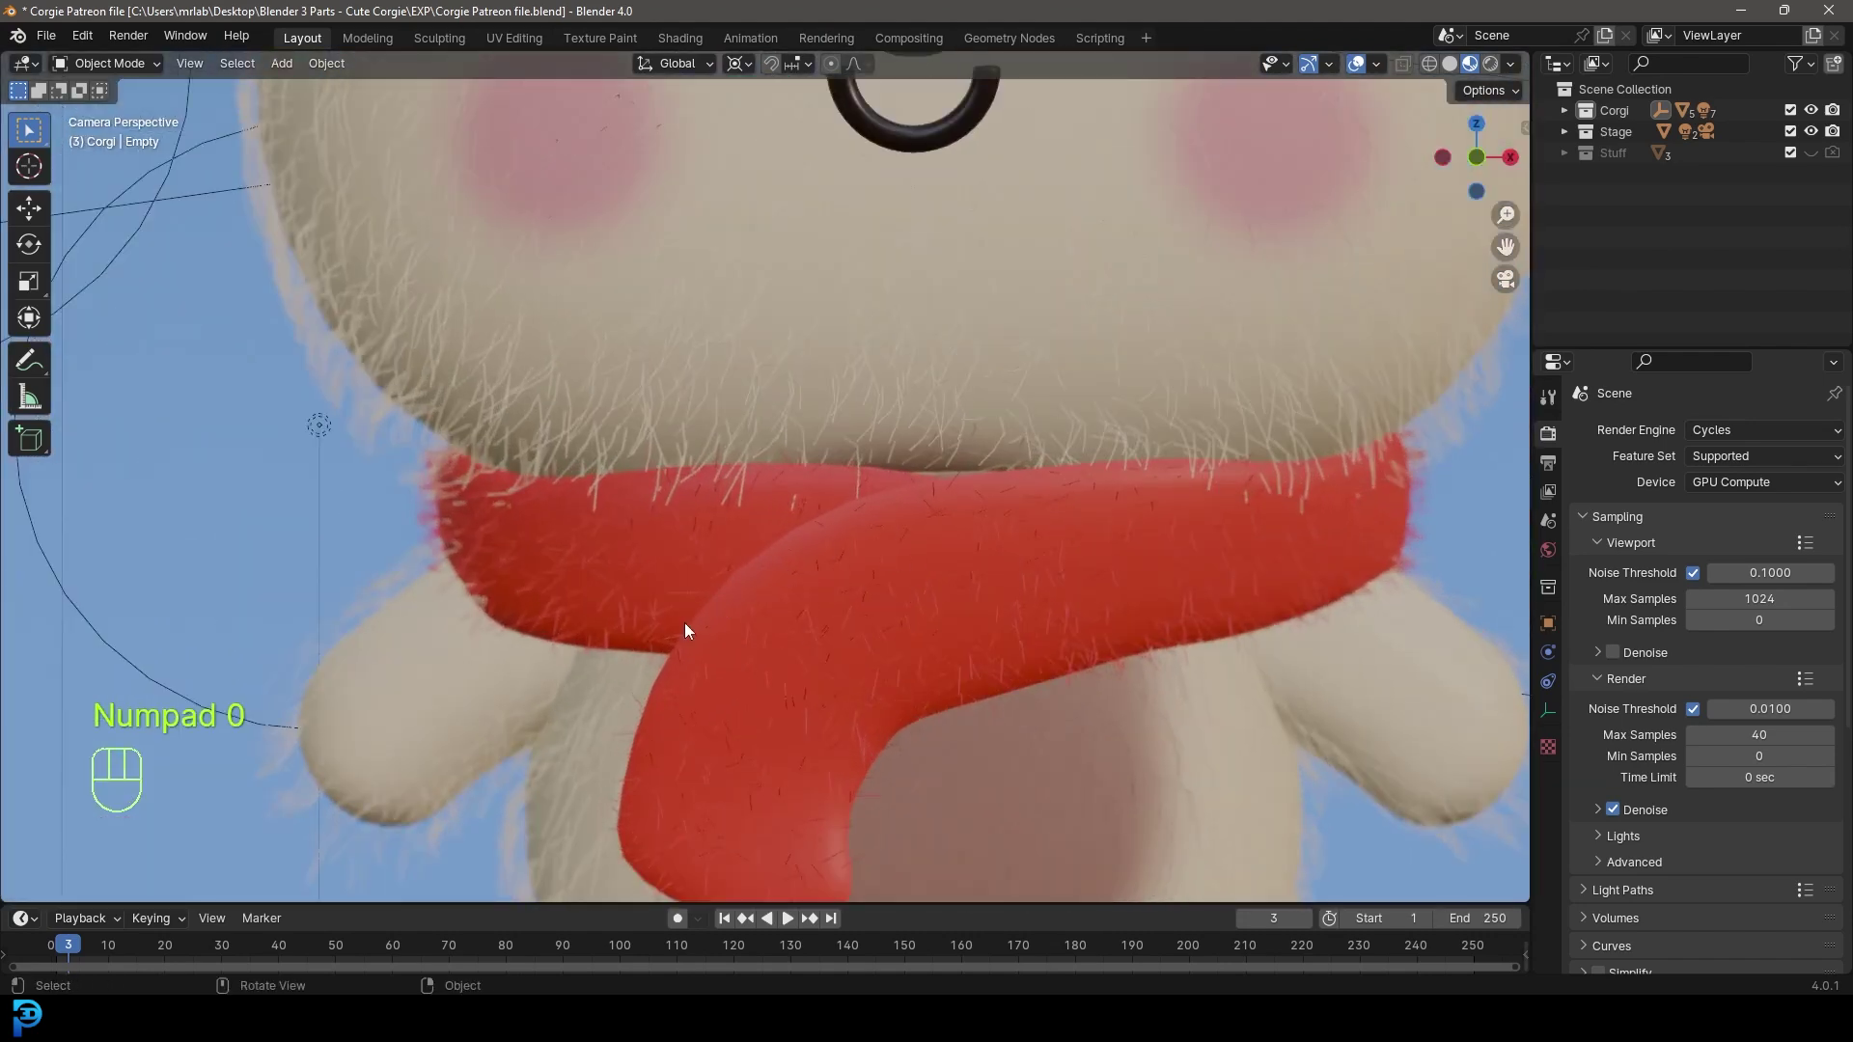
{"action": "scroll", "coordinate": [934, 592], "scroll_direction": "down", "scroll_amount": 5}
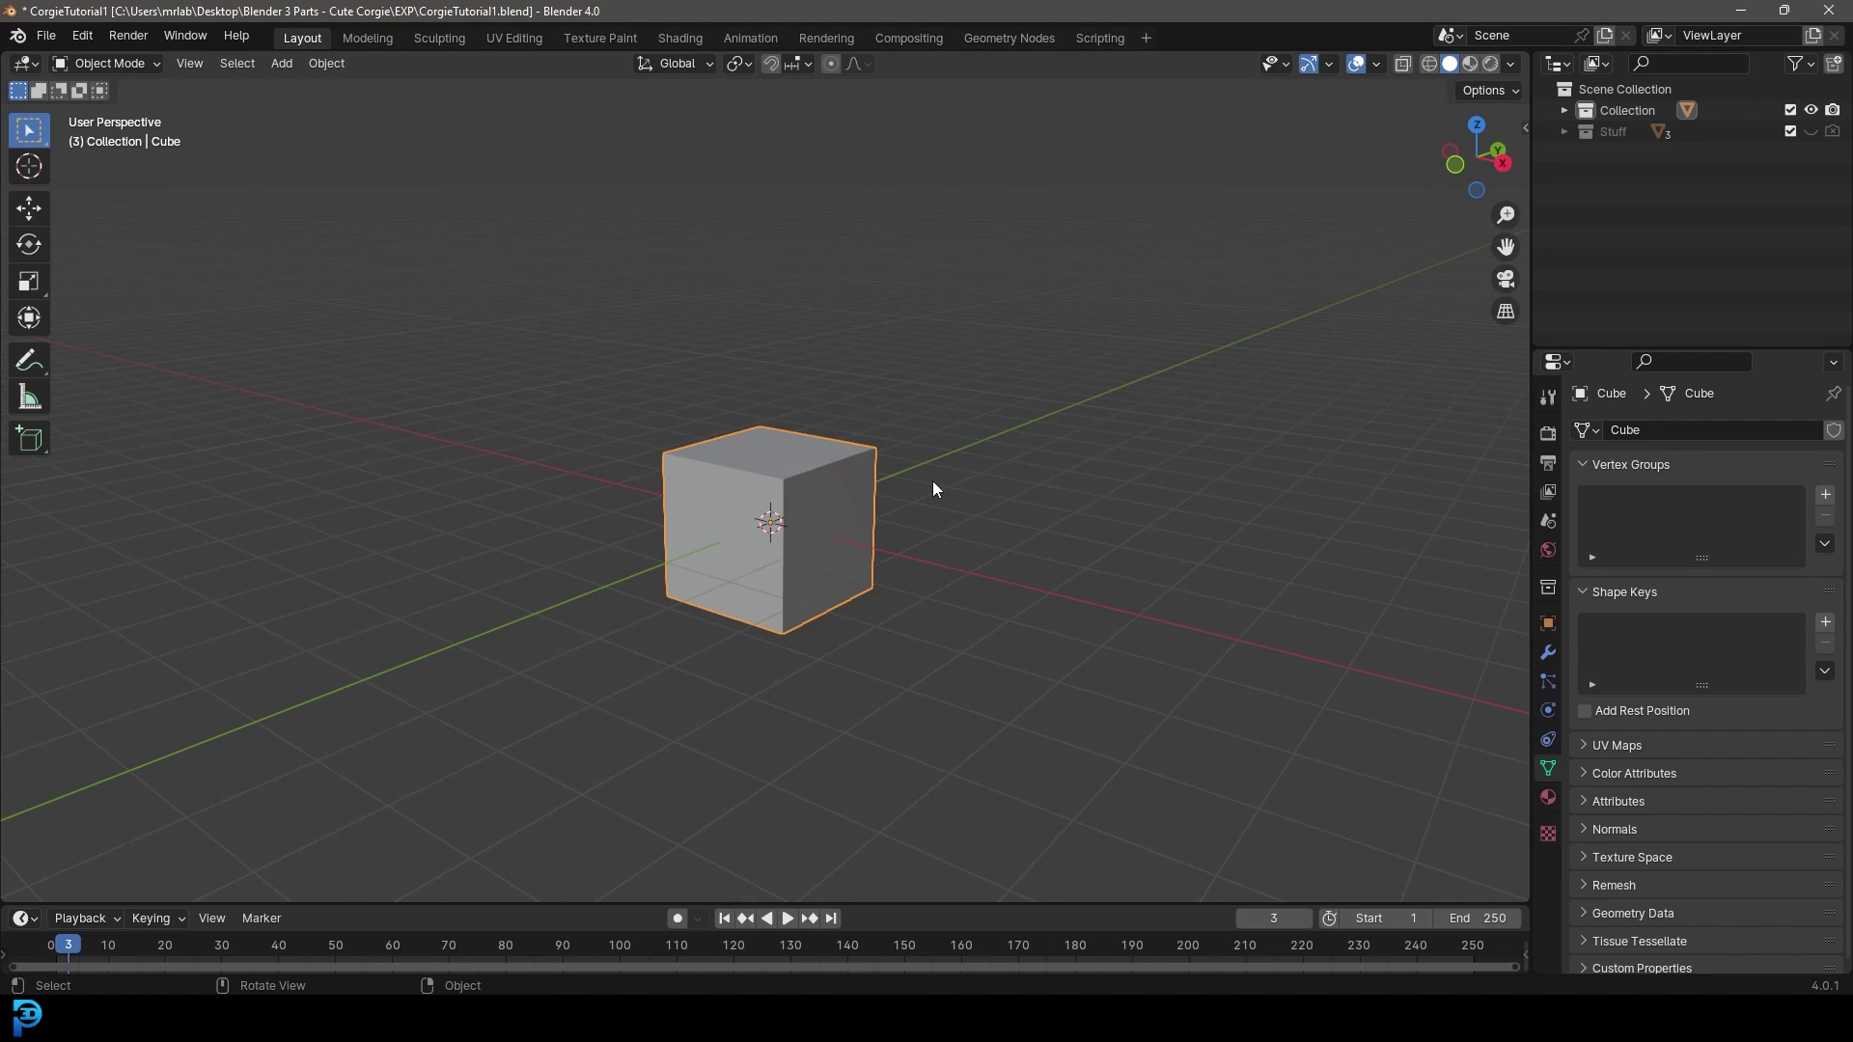
- Add a UV sphere at the cube's position, raise it along the Z axis and inspect its top
{"action": "scroll", "coordinate": [785, 489], "scroll_direction": "up", "scroll_amount": 5}
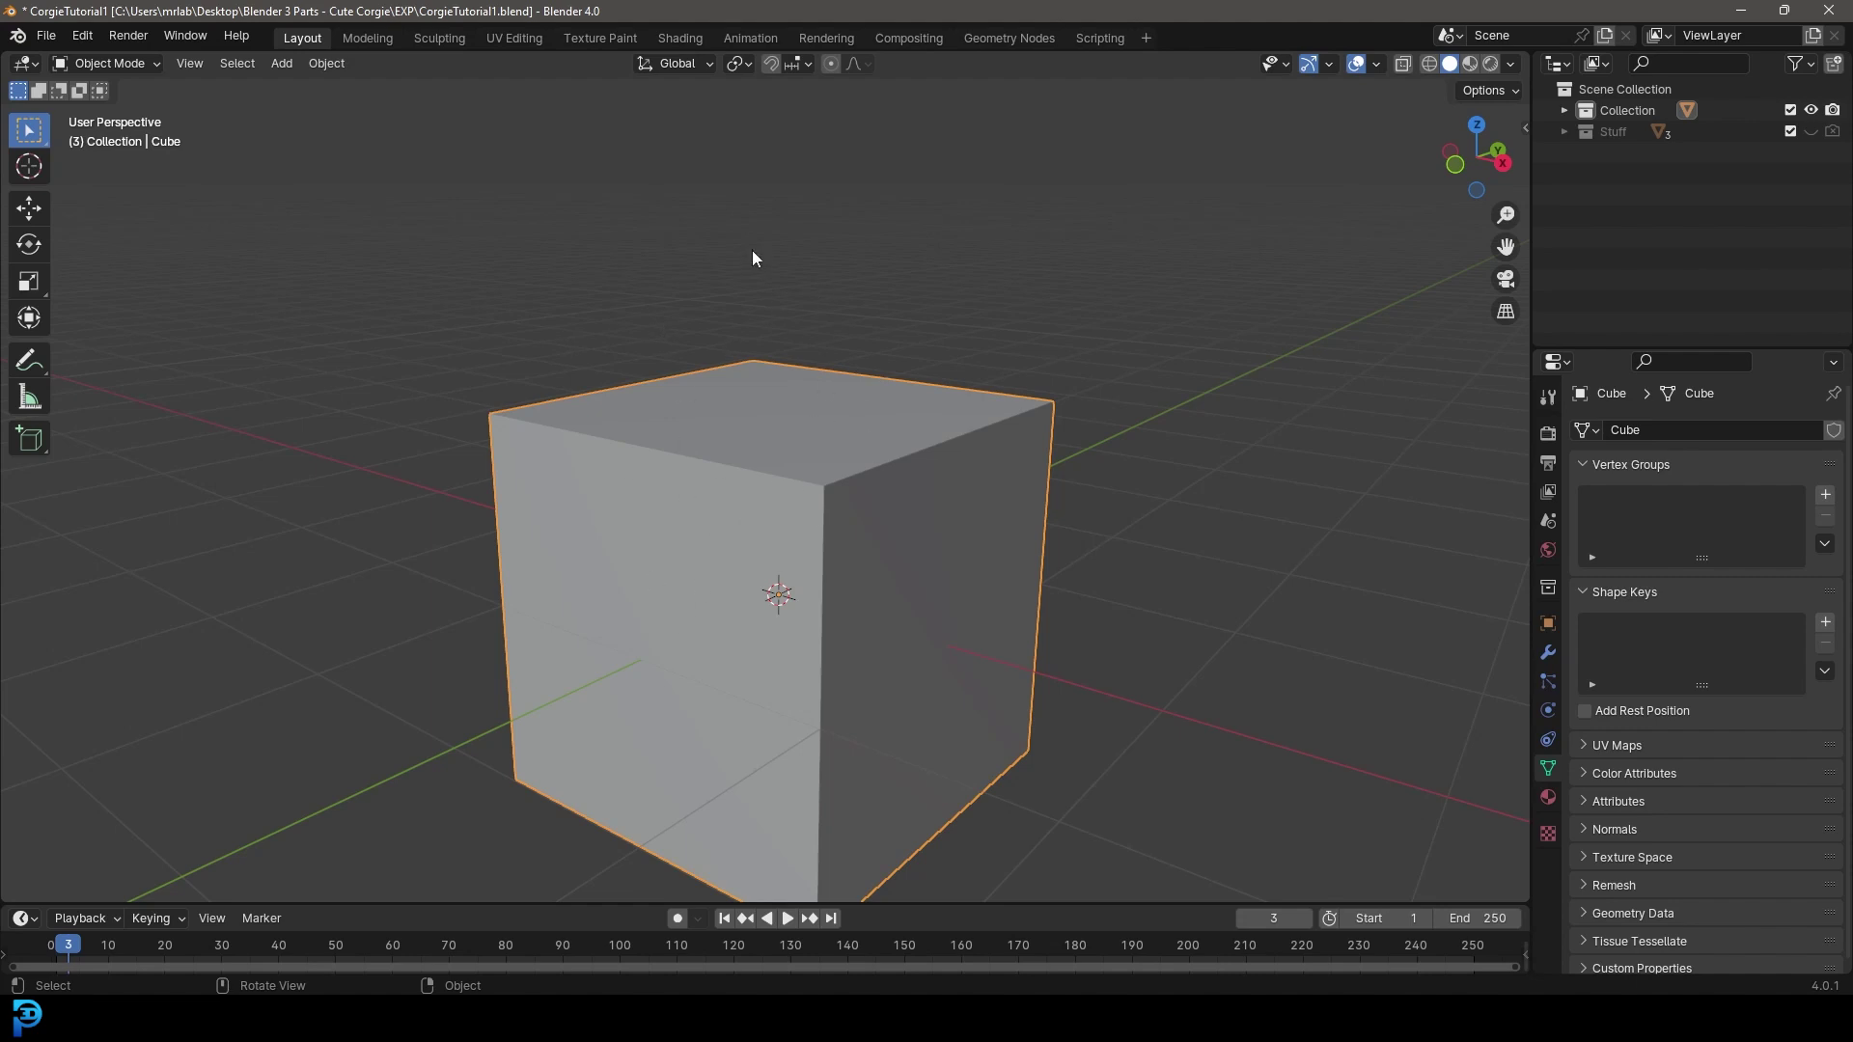
{"action": "scroll", "coordinate": [785, 444], "scroll_direction": "down", "scroll_amount": 5}
{"action": "middle_click_drag", "start_coordinate": [786, 444], "coordinate": [820, 444]}
{"action": "key", "text": "shift+a"}
{"action": "mouse_move", "coordinate": [826, 471]}
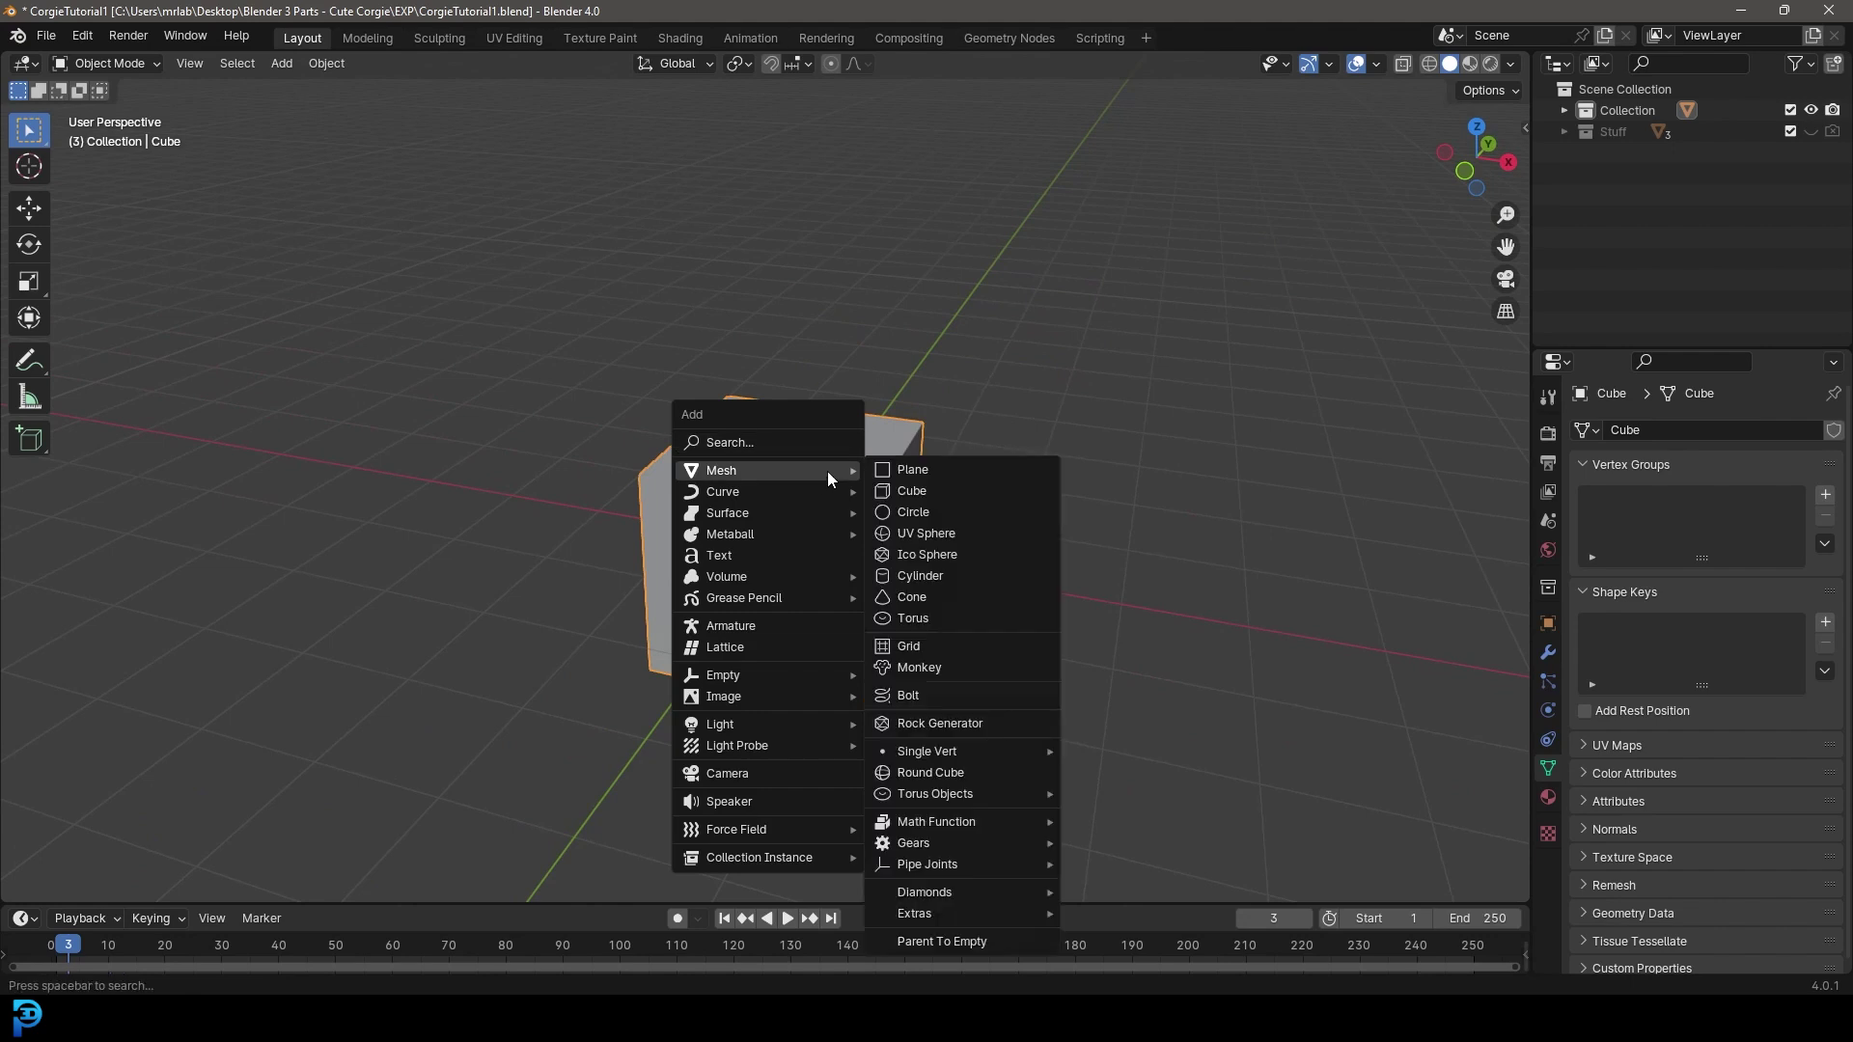
{"action": "left_click", "coordinate": [907, 534]}
{"action": "scroll", "coordinate": [879, 483], "scroll_direction": "up", "scroll_amount": 2}
{"action": "key", "text": "g"}
{"action": "key", "text": "z"}
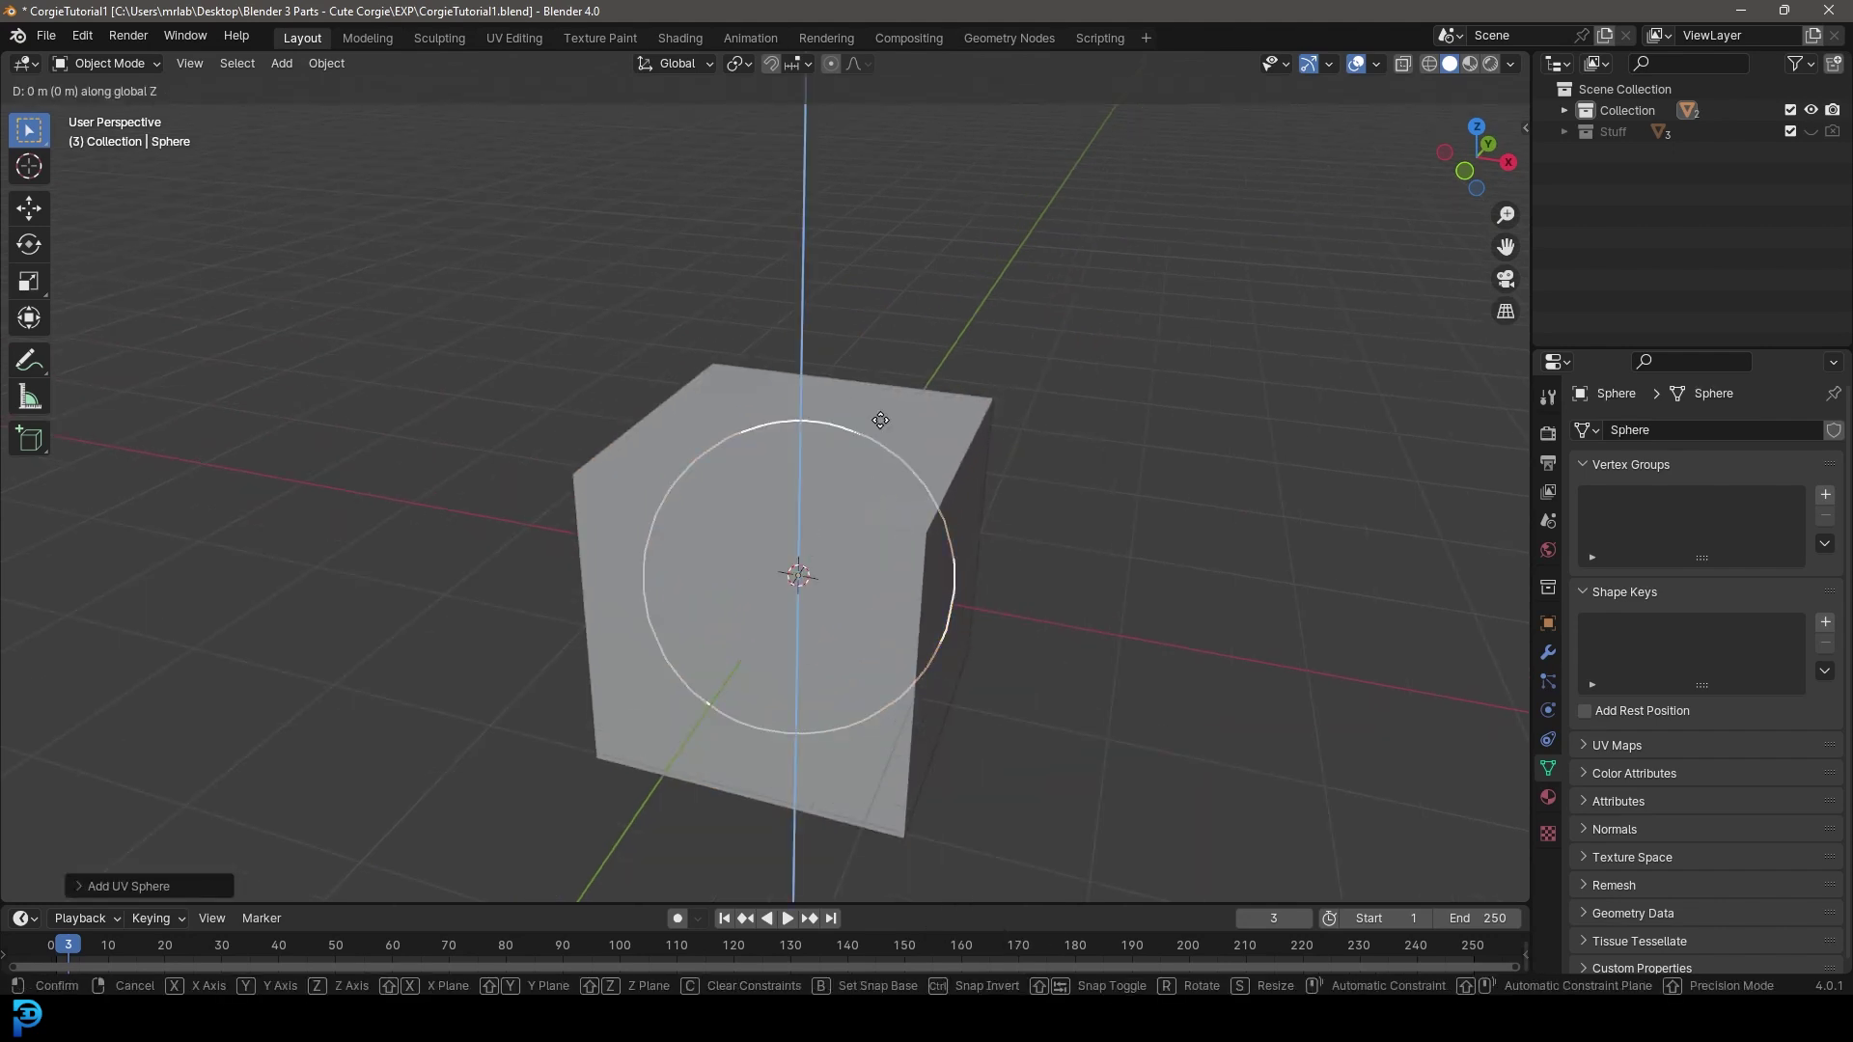
{"action": "left_click", "coordinate": [872, 309]}
{"action": "scroll", "coordinate": [870, 248], "scroll_direction": "up", "scroll_amount": 4}
{"action": "middle_click_drag", "start_coordinate": [871, 247], "coordinate": [872, 227]}
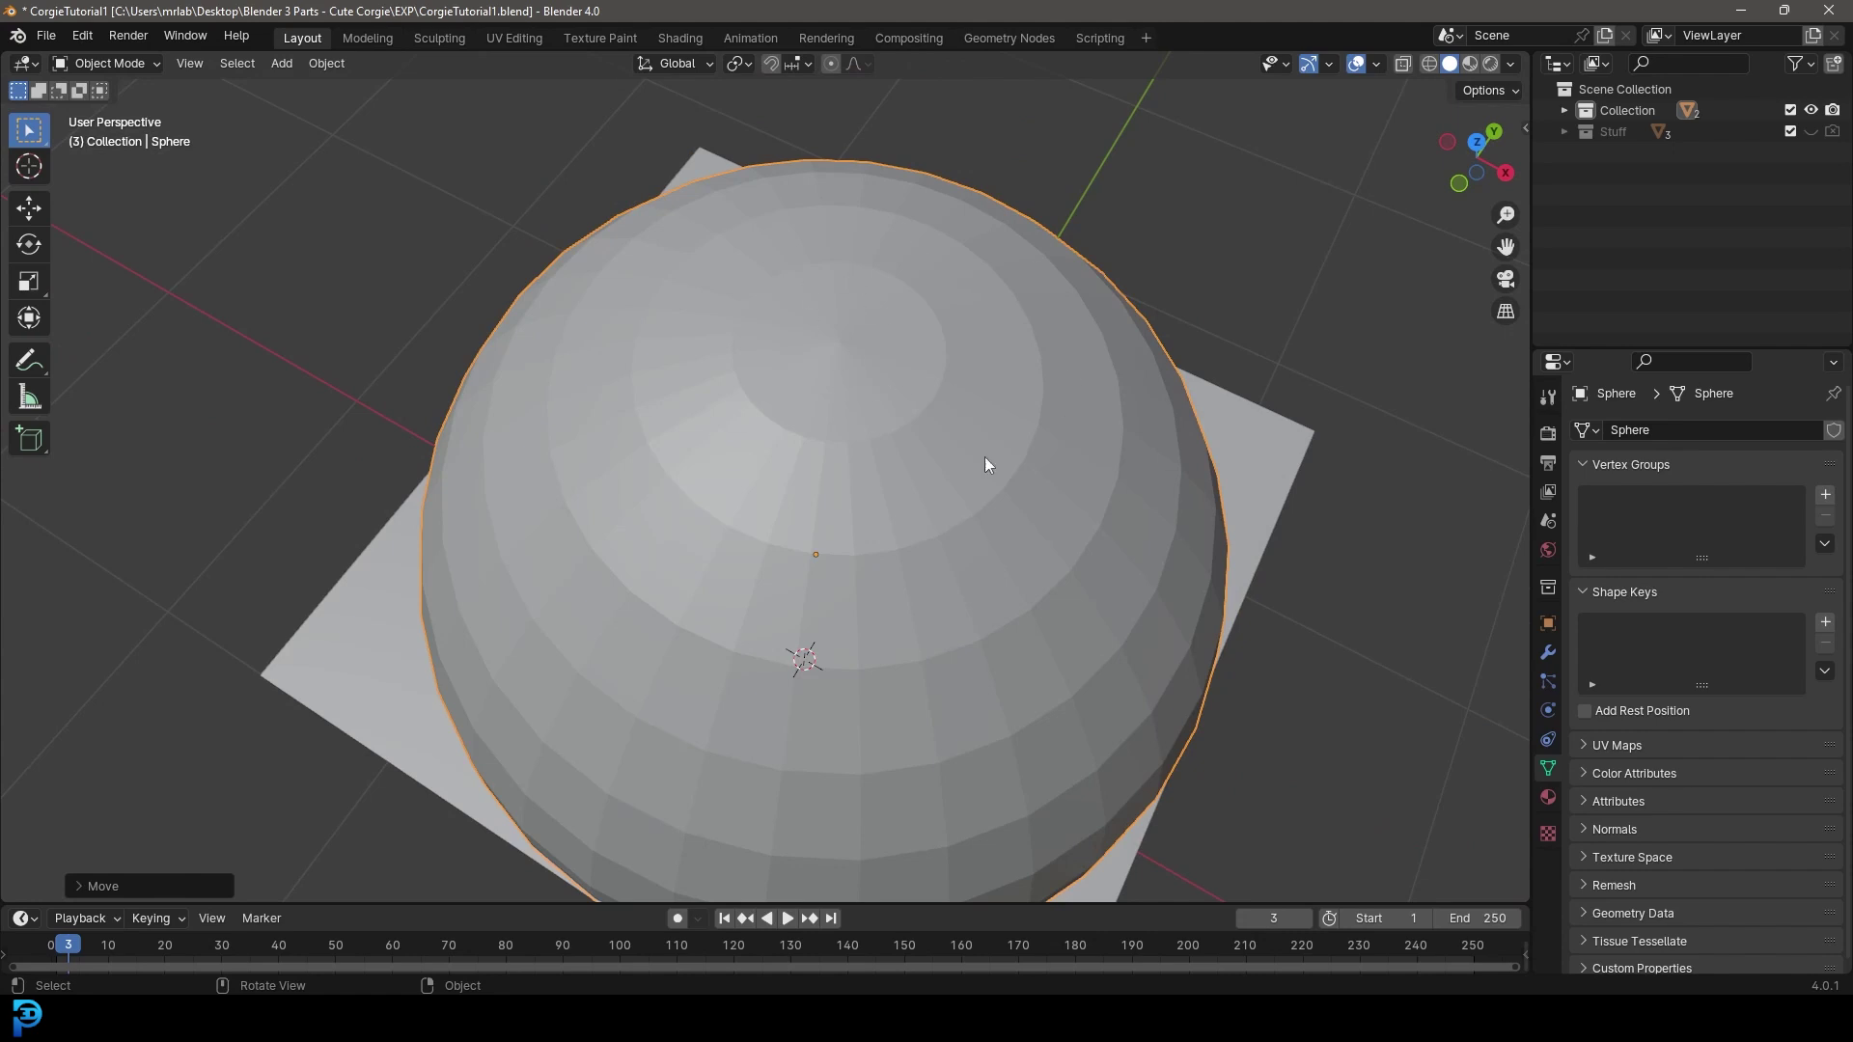
- Delete the UV sphere and reselect the cube
{"action": "scroll", "coordinate": [909, 211], "scroll_direction": "down", "scroll_amount": 4}
{"action": "middle_click_drag", "start_coordinate": [909, 210], "coordinate": [877, 431]}
{"action": "key", "text": "Delete"}
{"action": "left_click", "coordinate": [959, 494]}
{"action": "middle_click_drag", "start_coordinate": [959, 495], "coordinate": [882, 571]}
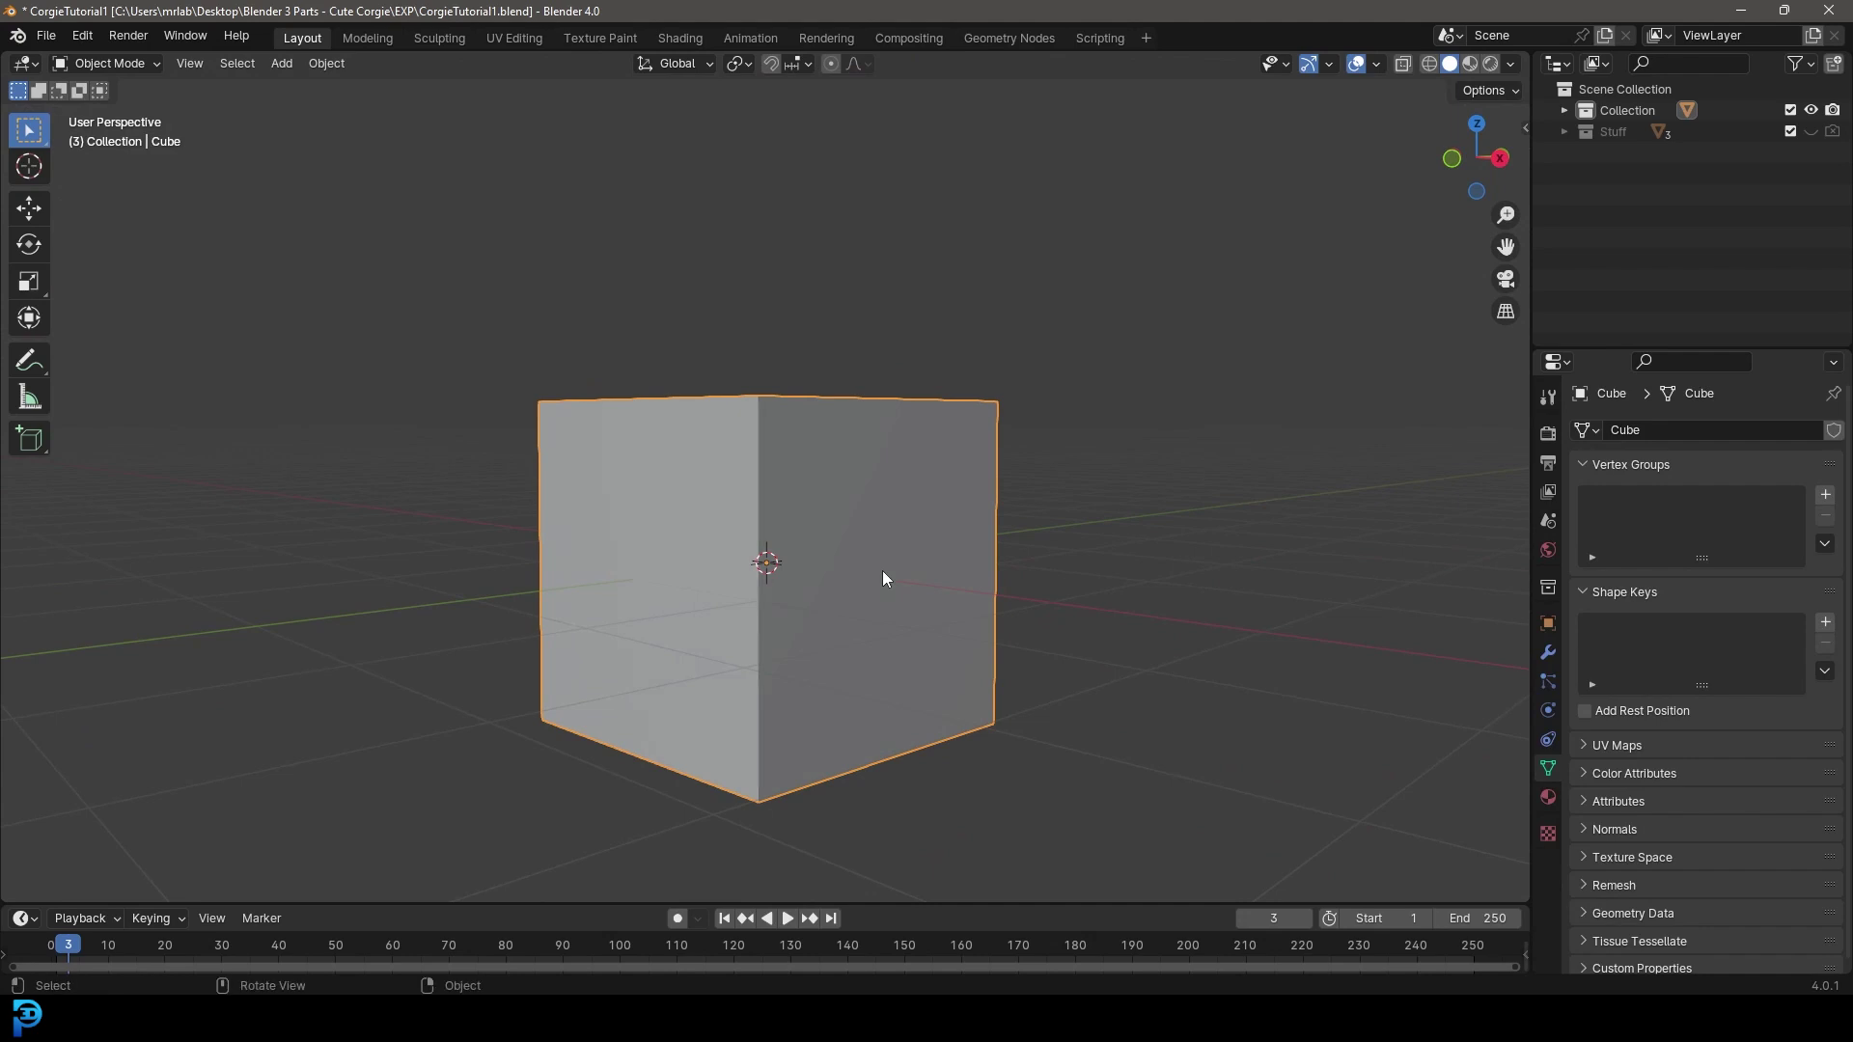
- In the front view, move the cube straight up along the Z axis until it sits entirely above the grid floor
{"action": "key", "text": "KP_1"}
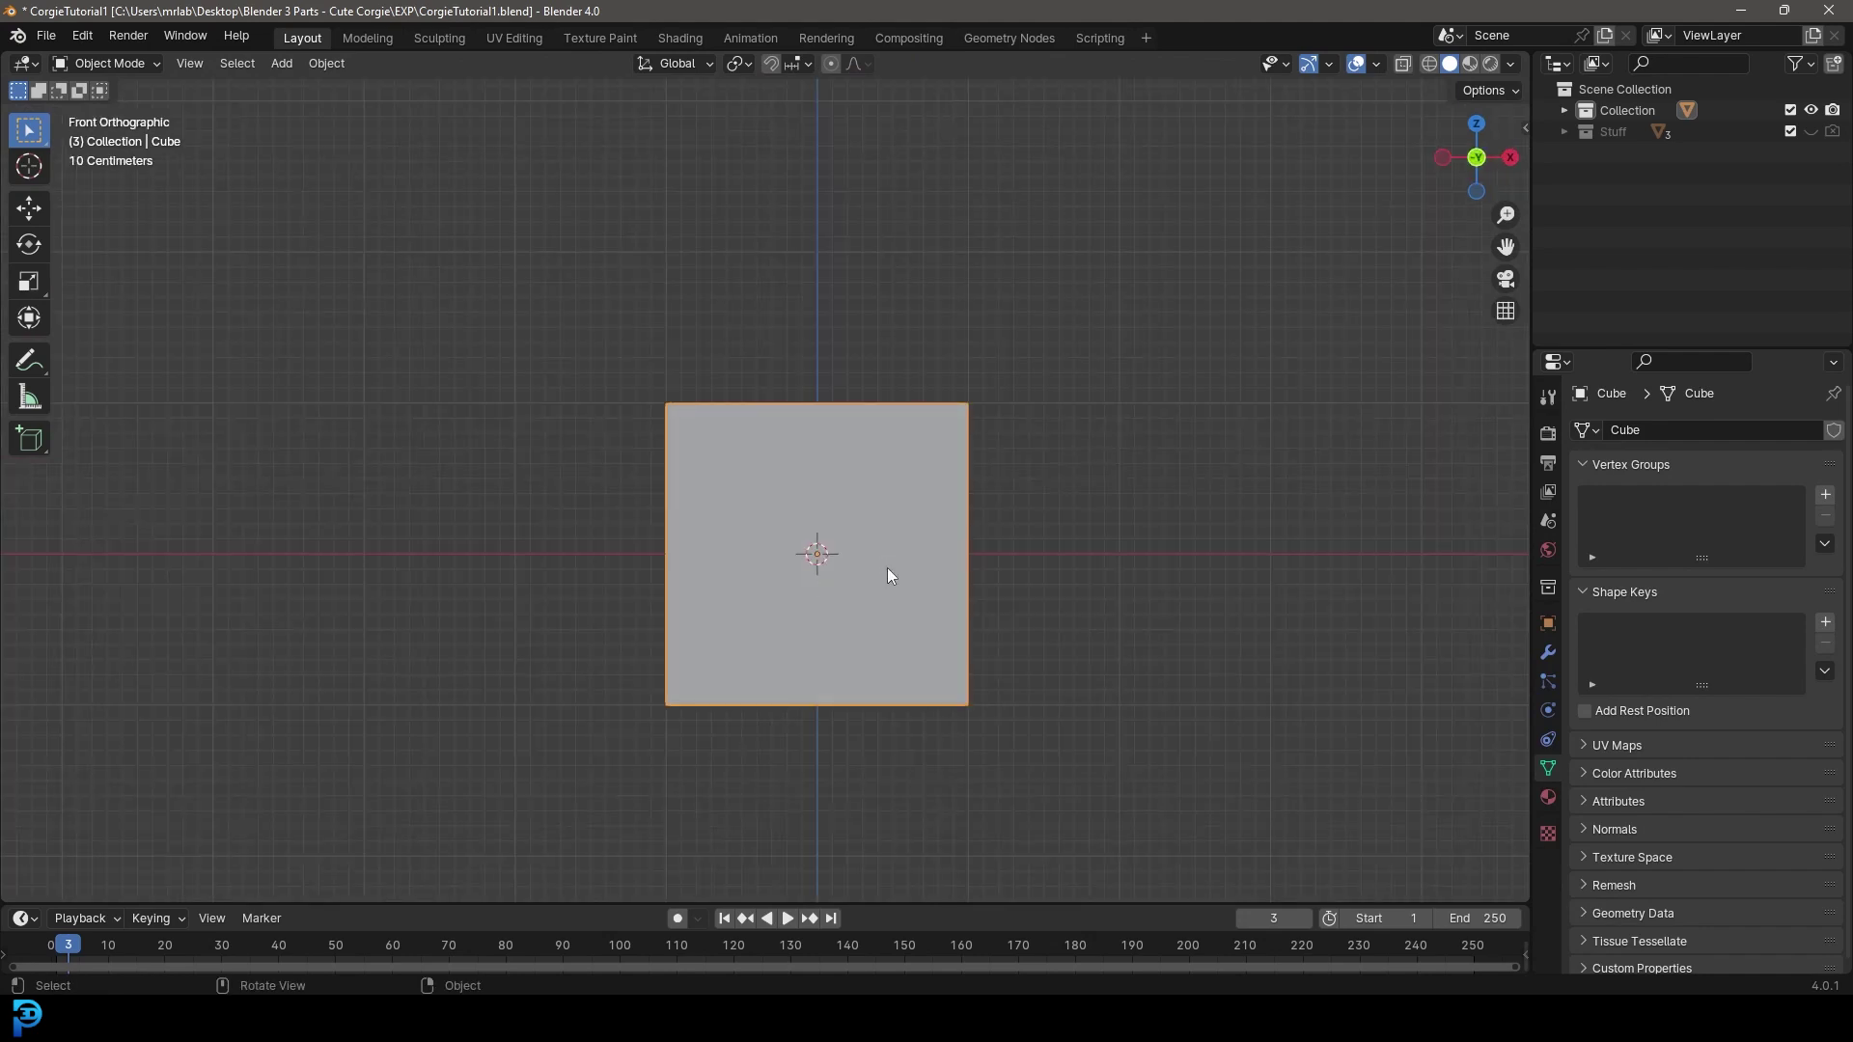
{"action": "scroll", "coordinate": [926, 542], "scroll_direction": "down", "scroll_amount": 3}
{"action": "middle_click_drag", "start_coordinate": [927, 541], "coordinate": [827, 624], "text": "shift"}
{"action": "scroll", "coordinate": [869, 617], "scroll_direction": "up", "scroll_amount": 3}
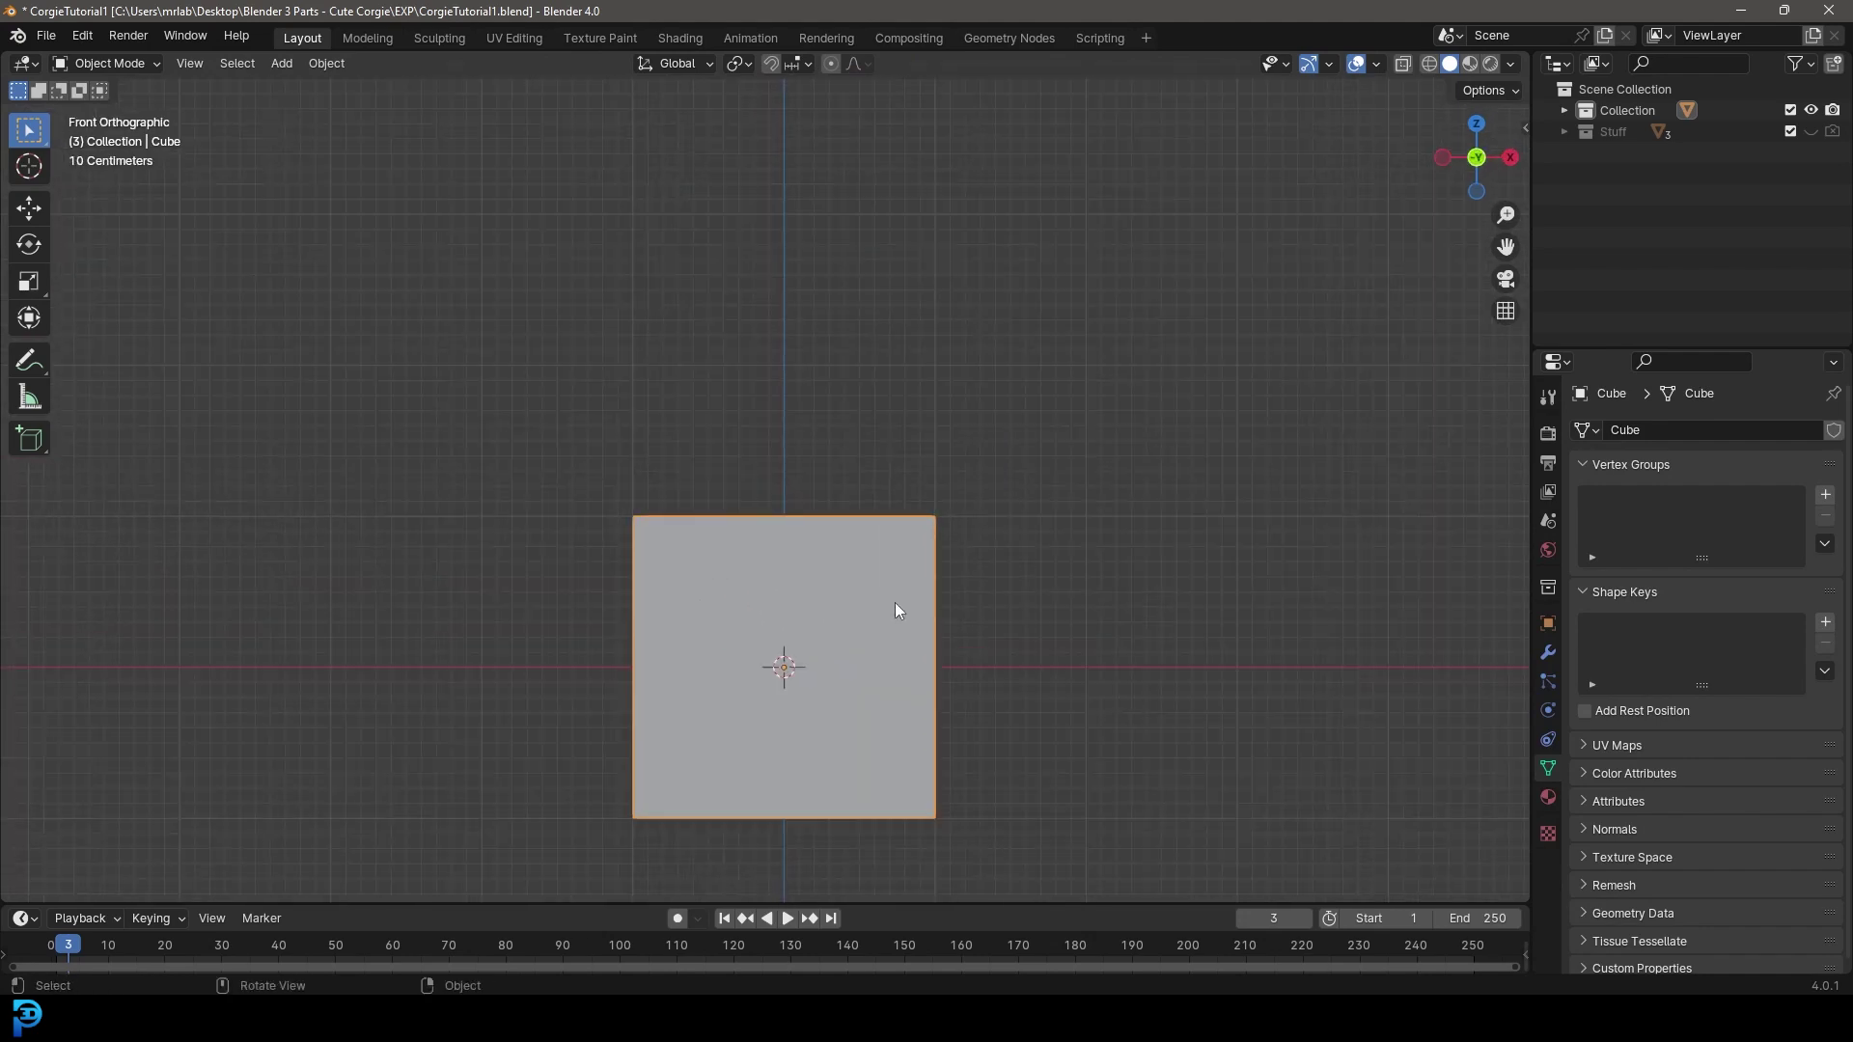
{"action": "key", "text": "g"}
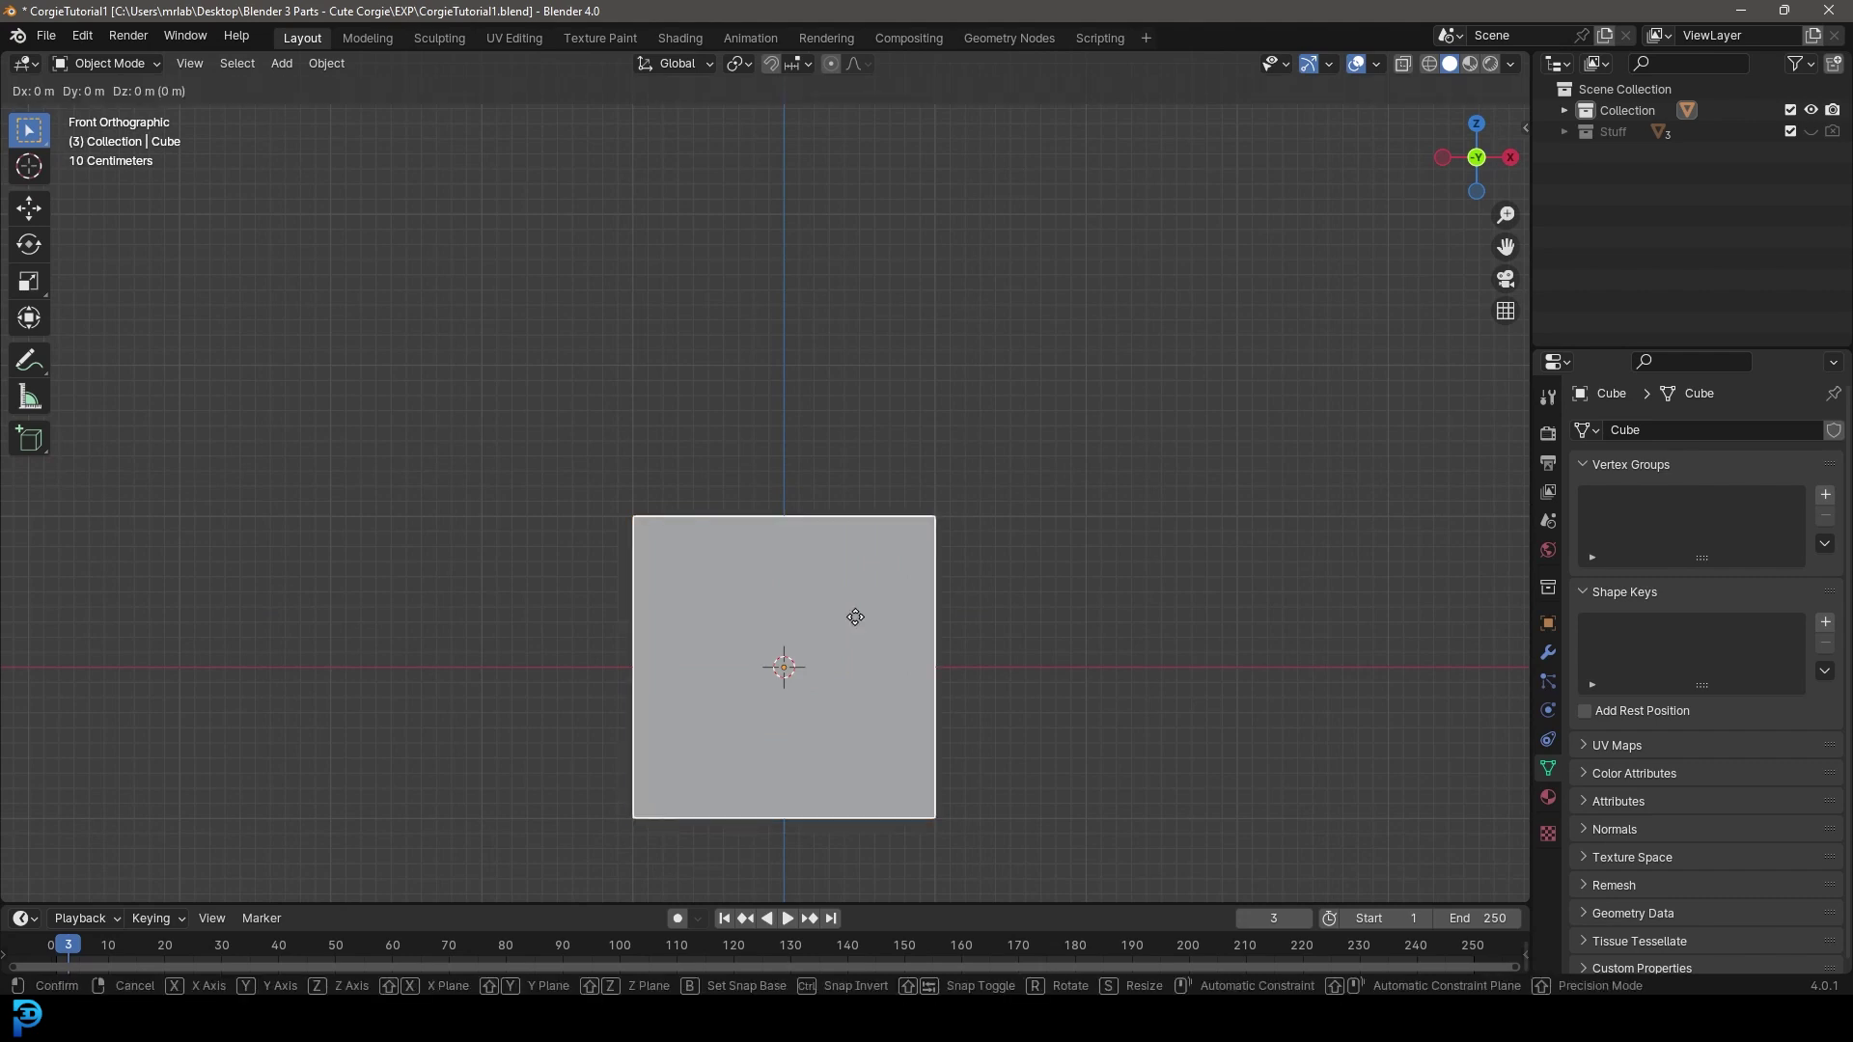
{"action": "key", "text": "z"}
{"action": "left_click", "coordinate": [884, 339]}
{"action": "middle_click_drag", "start_coordinate": [797, 442], "coordinate": [605, 315]}
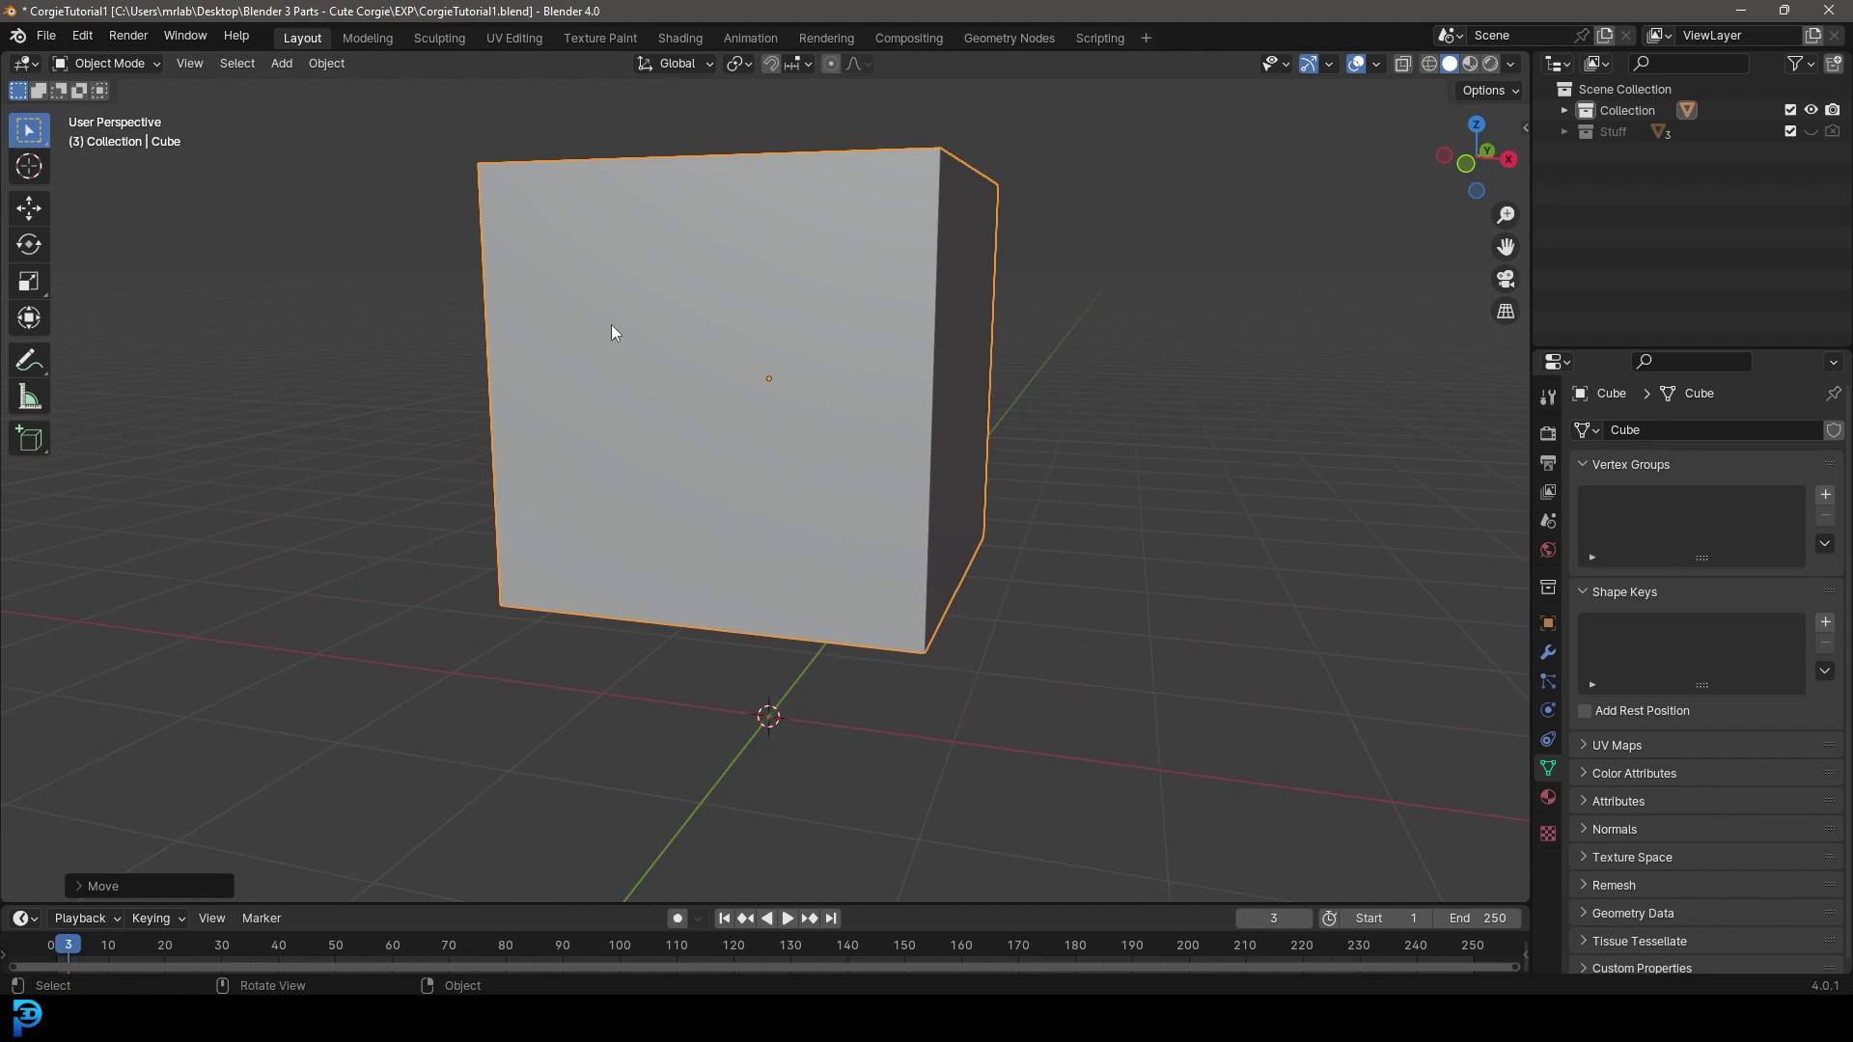
- Put the cube into Edit Mode in the front view and turn off proportional editing
{"action": "key", "text": "KP_1"}
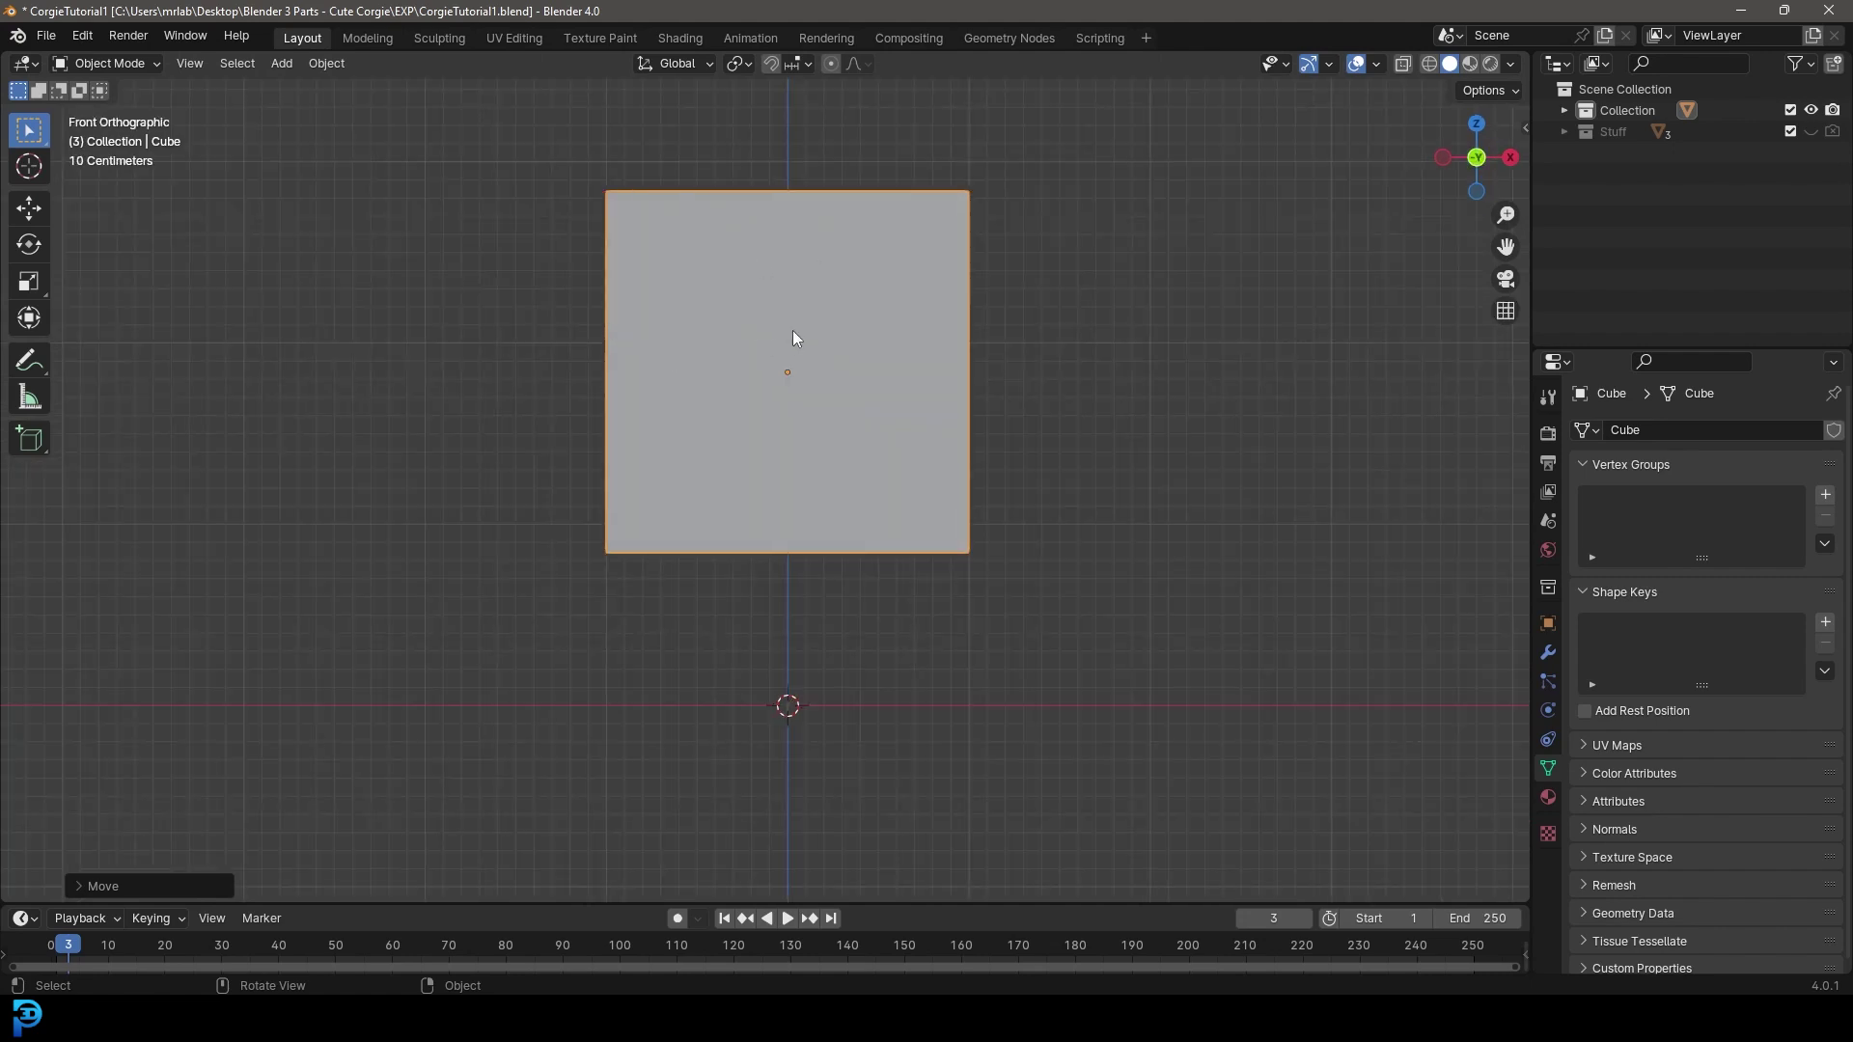
{"action": "left_click", "coordinate": [102, 63]}
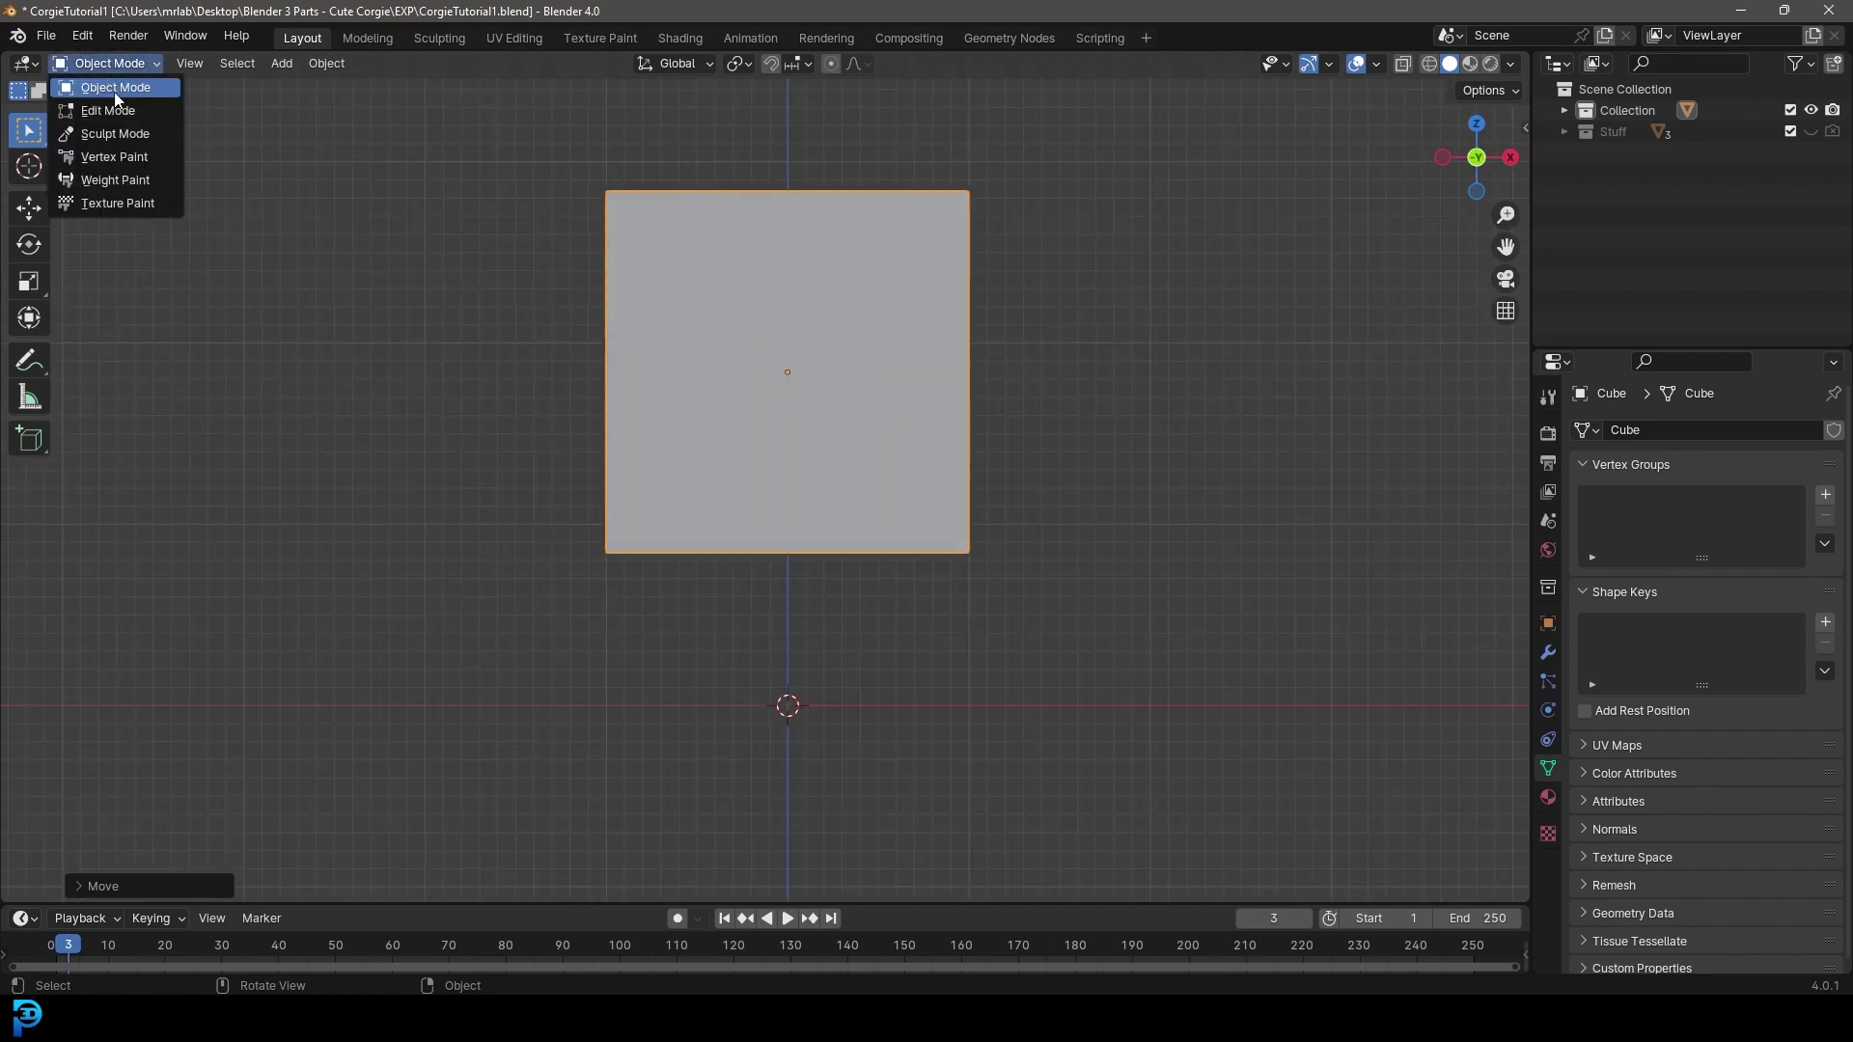
{"action": "left_click", "coordinate": [128, 109]}
{"action": "scroll", "coordinate": [901, 434], "scroll_direction": "down", "scroll_amount": 3}
{"action": "scroll", "coordinate": [872, 177], "scroll_direction": "up", "scroll_amount": 2}
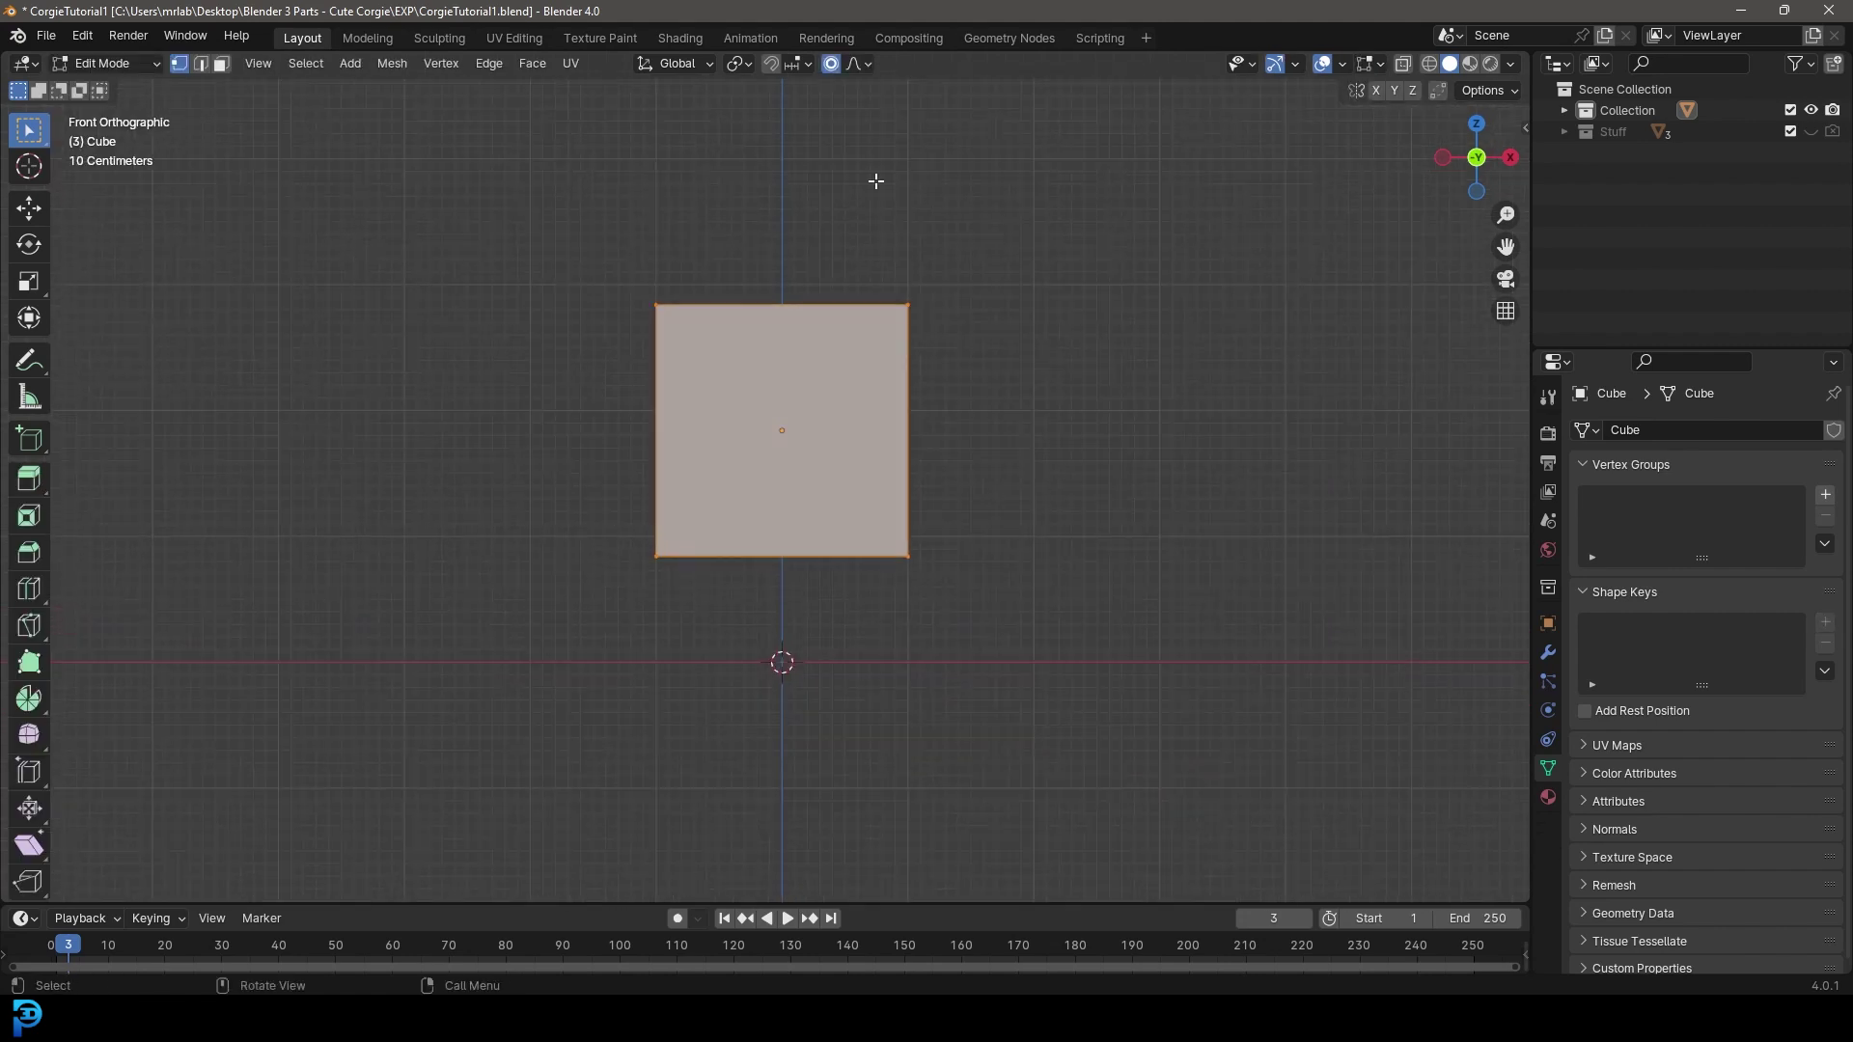
{"action": "left_click", "coordinate": [830, 62]}
- Scale the whole cube mesh down along the Z axis so it is wider than it is tall
{"action": "scroll", "coordinate": [1068, 584], "scroll_direction": "up", "scroll_amount": 1}
{"action": "key", "text": "s"}
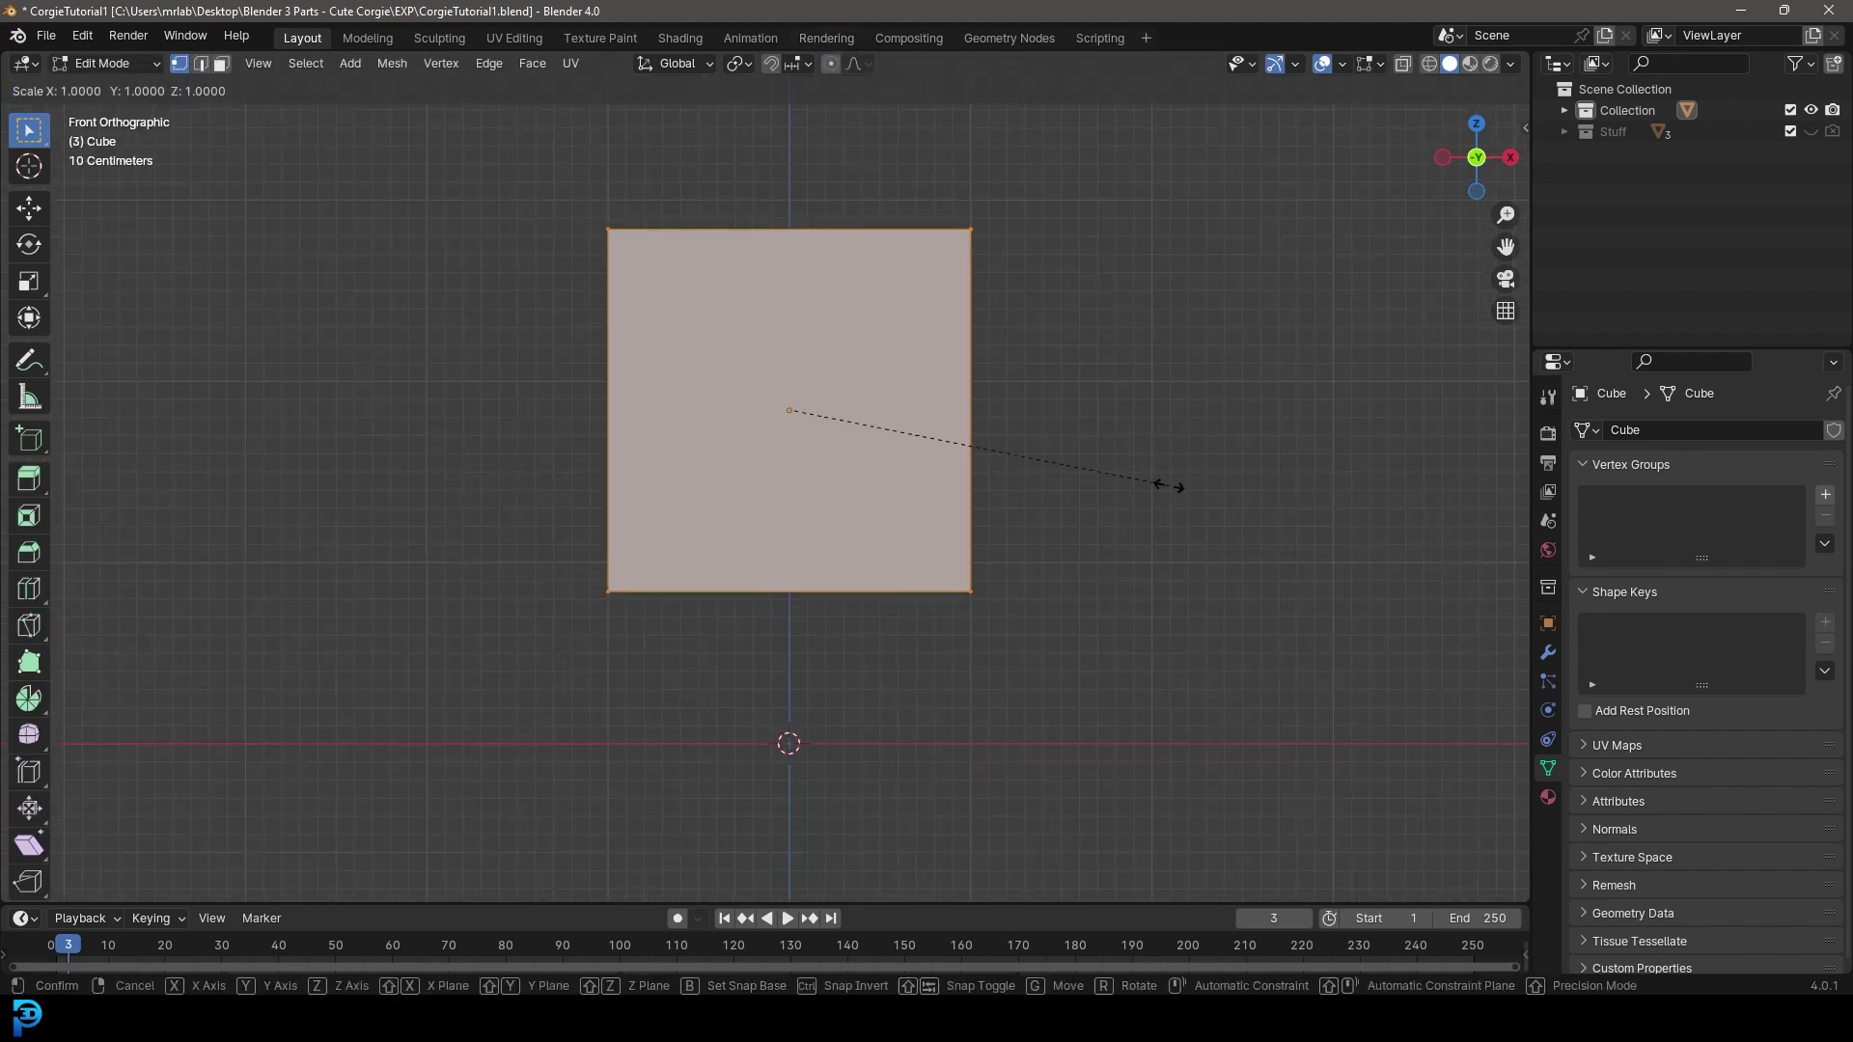
{"action": "key", "text": "z"}
{"action": "left_click", "coordinate": [1039, 434]}
{"action": "middle_click_drag", "start_coordinate": [1039, 434], "coordinate": [1011, 467]}
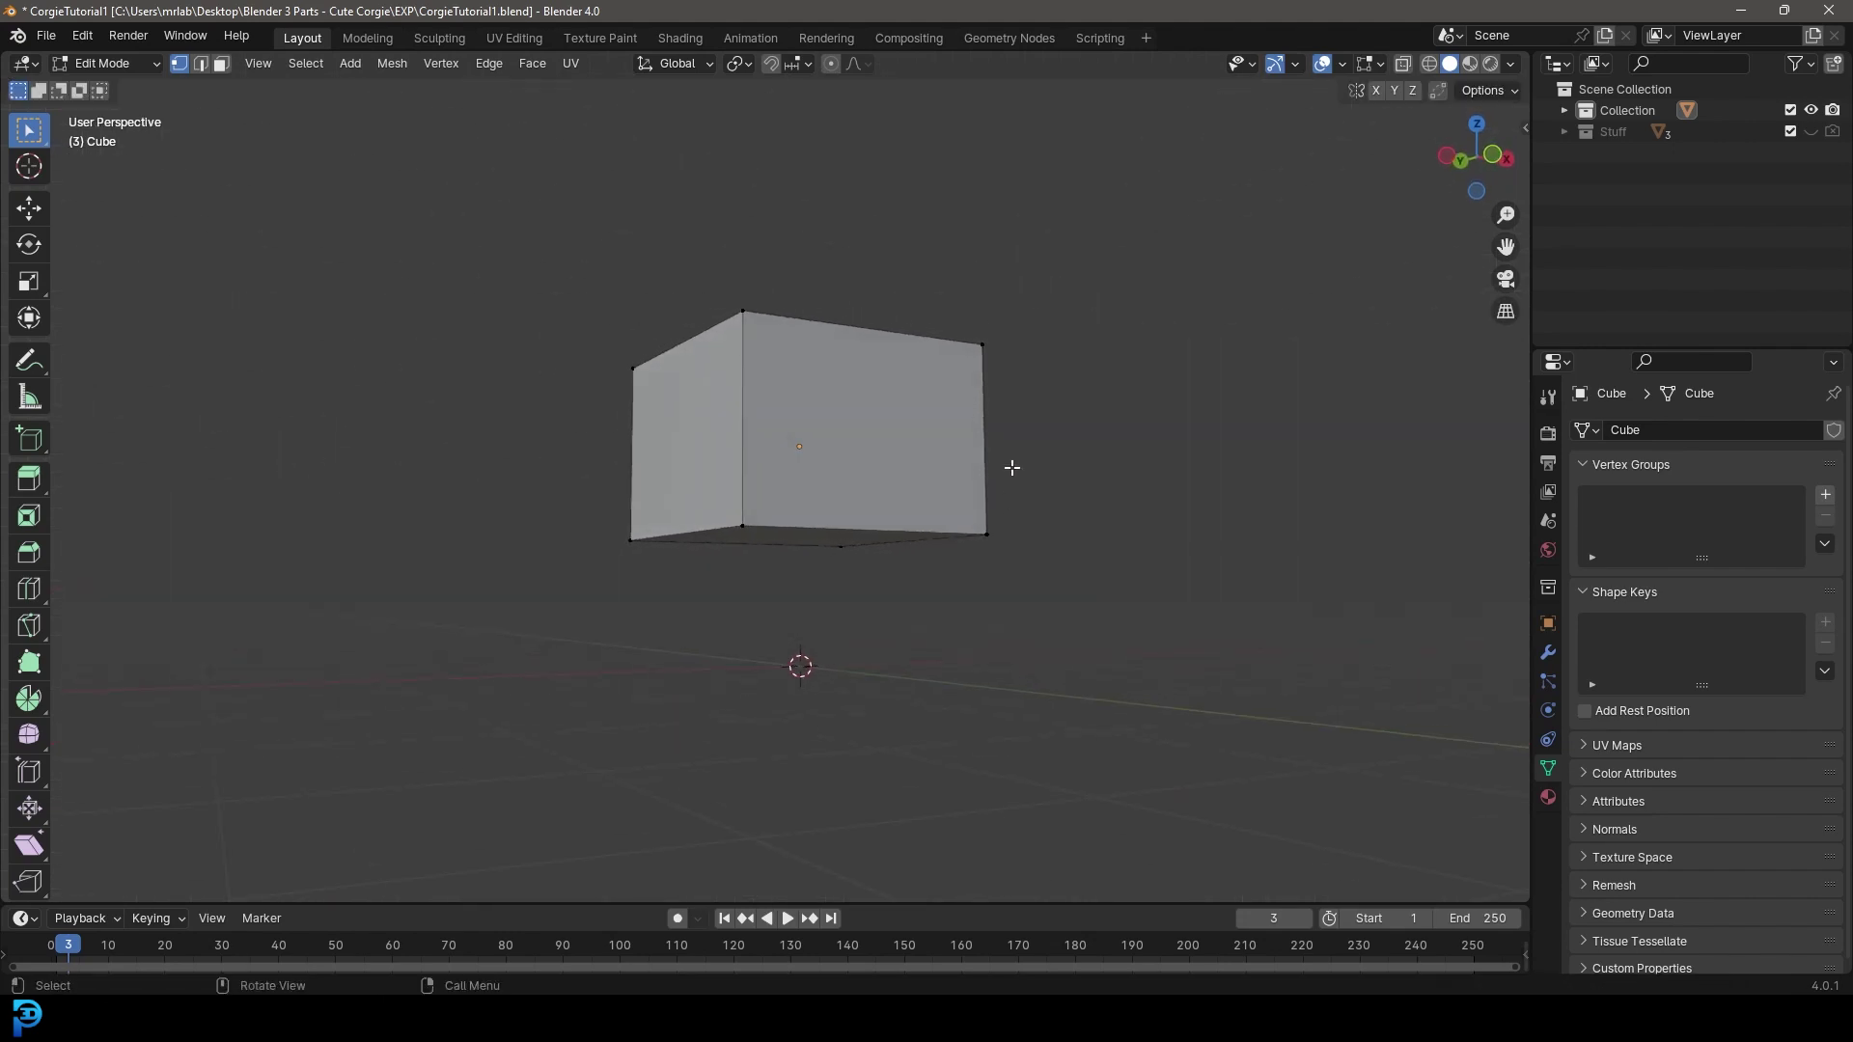
{"action": "middle_click_drag", "start_coordinate": [876, 422], "coordinate": [832, 447]}
- In the right side view, select the whole mesh and scale it along the Y axis to about 0.69
{"action": "key", "text": "KP_3"}
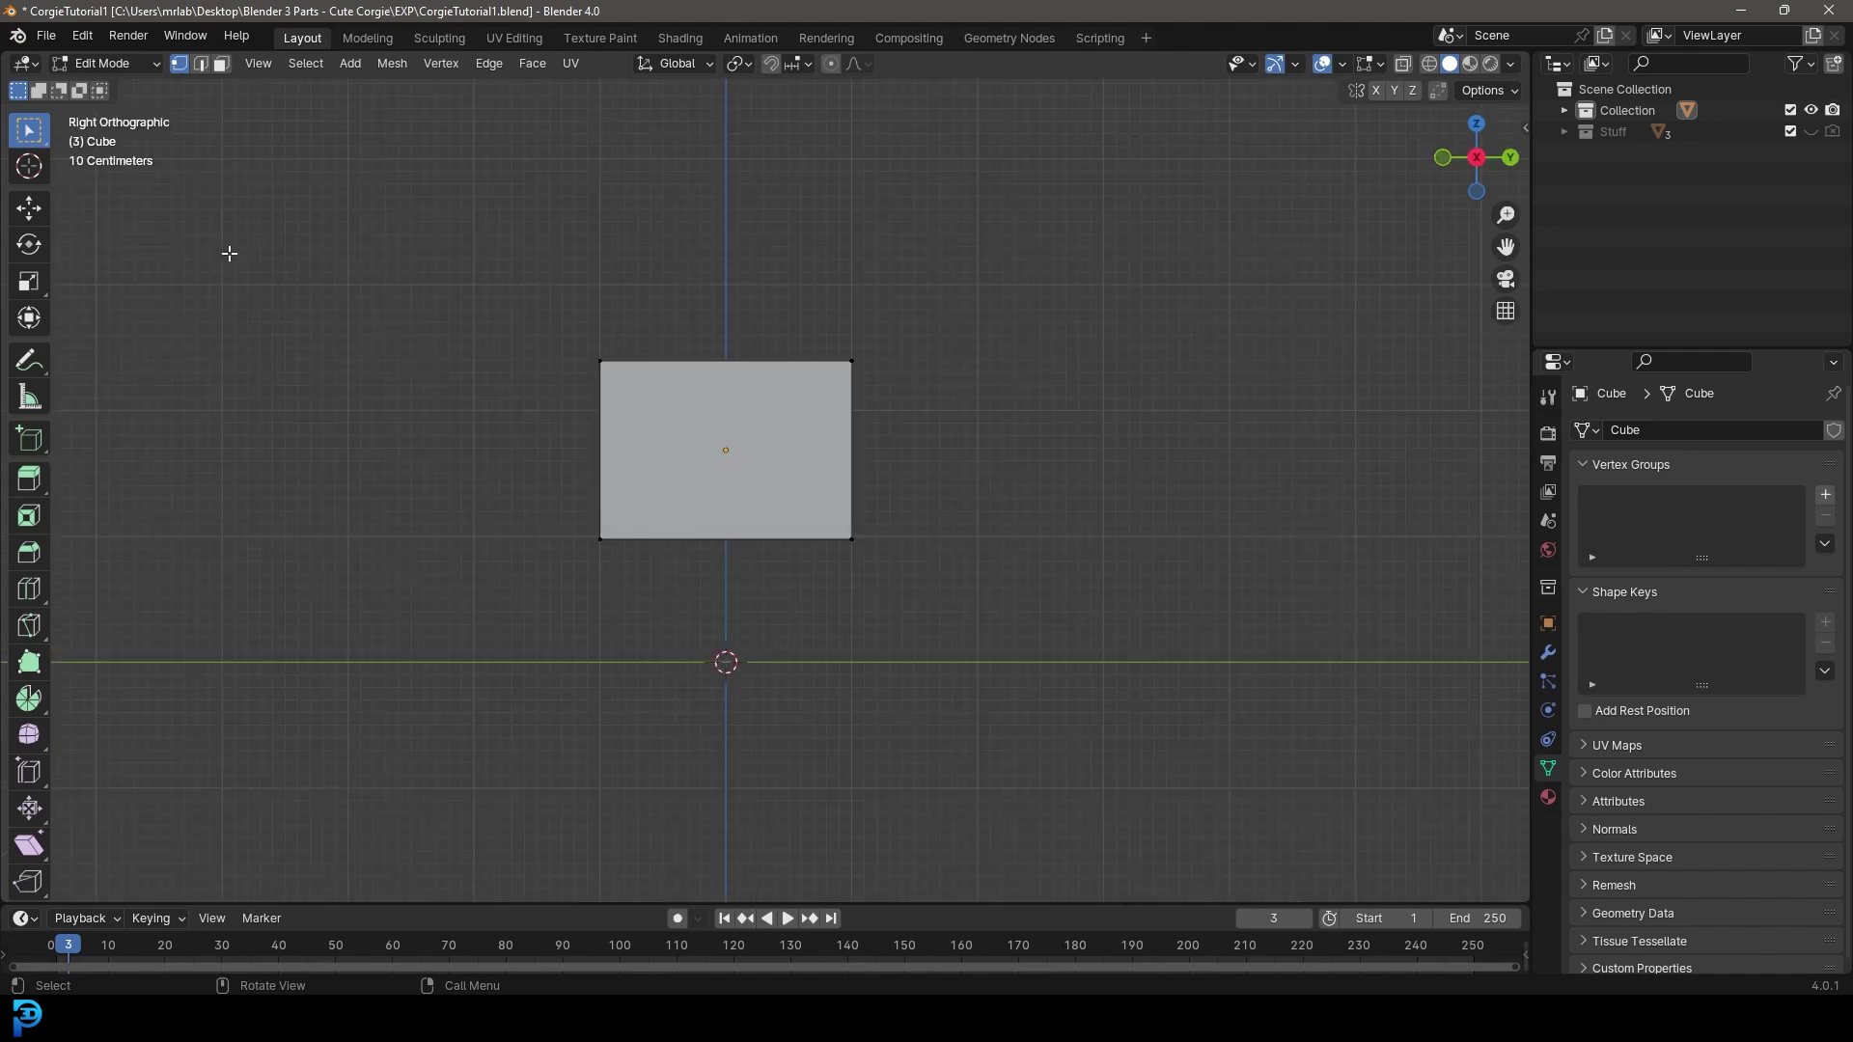
{"action": "scroll", "coordinate": [759, 345], "scroll_direction": "up", "scroll_amount": 1}
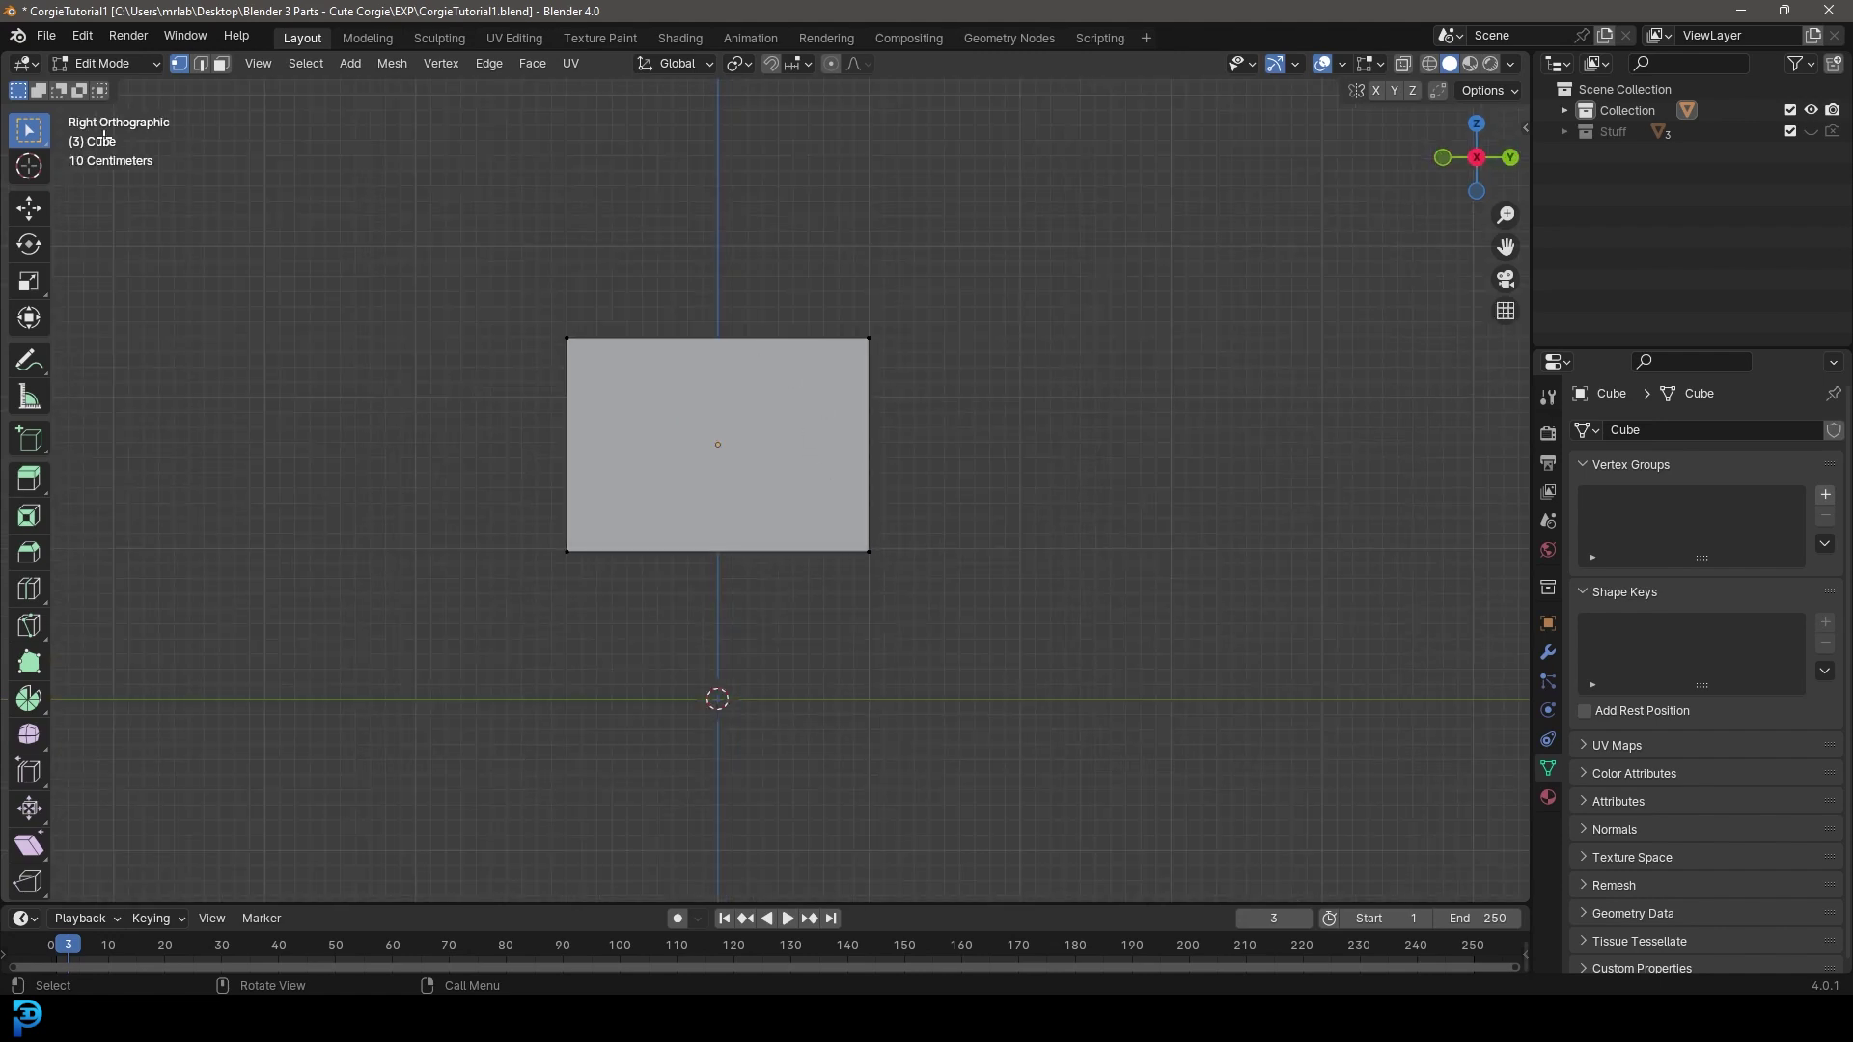
{"action": "scroll", "coordinate": [931, 512], "scroll_direction": "up", "scroll_amount": 1}
{"action": "key", "text": "a"}
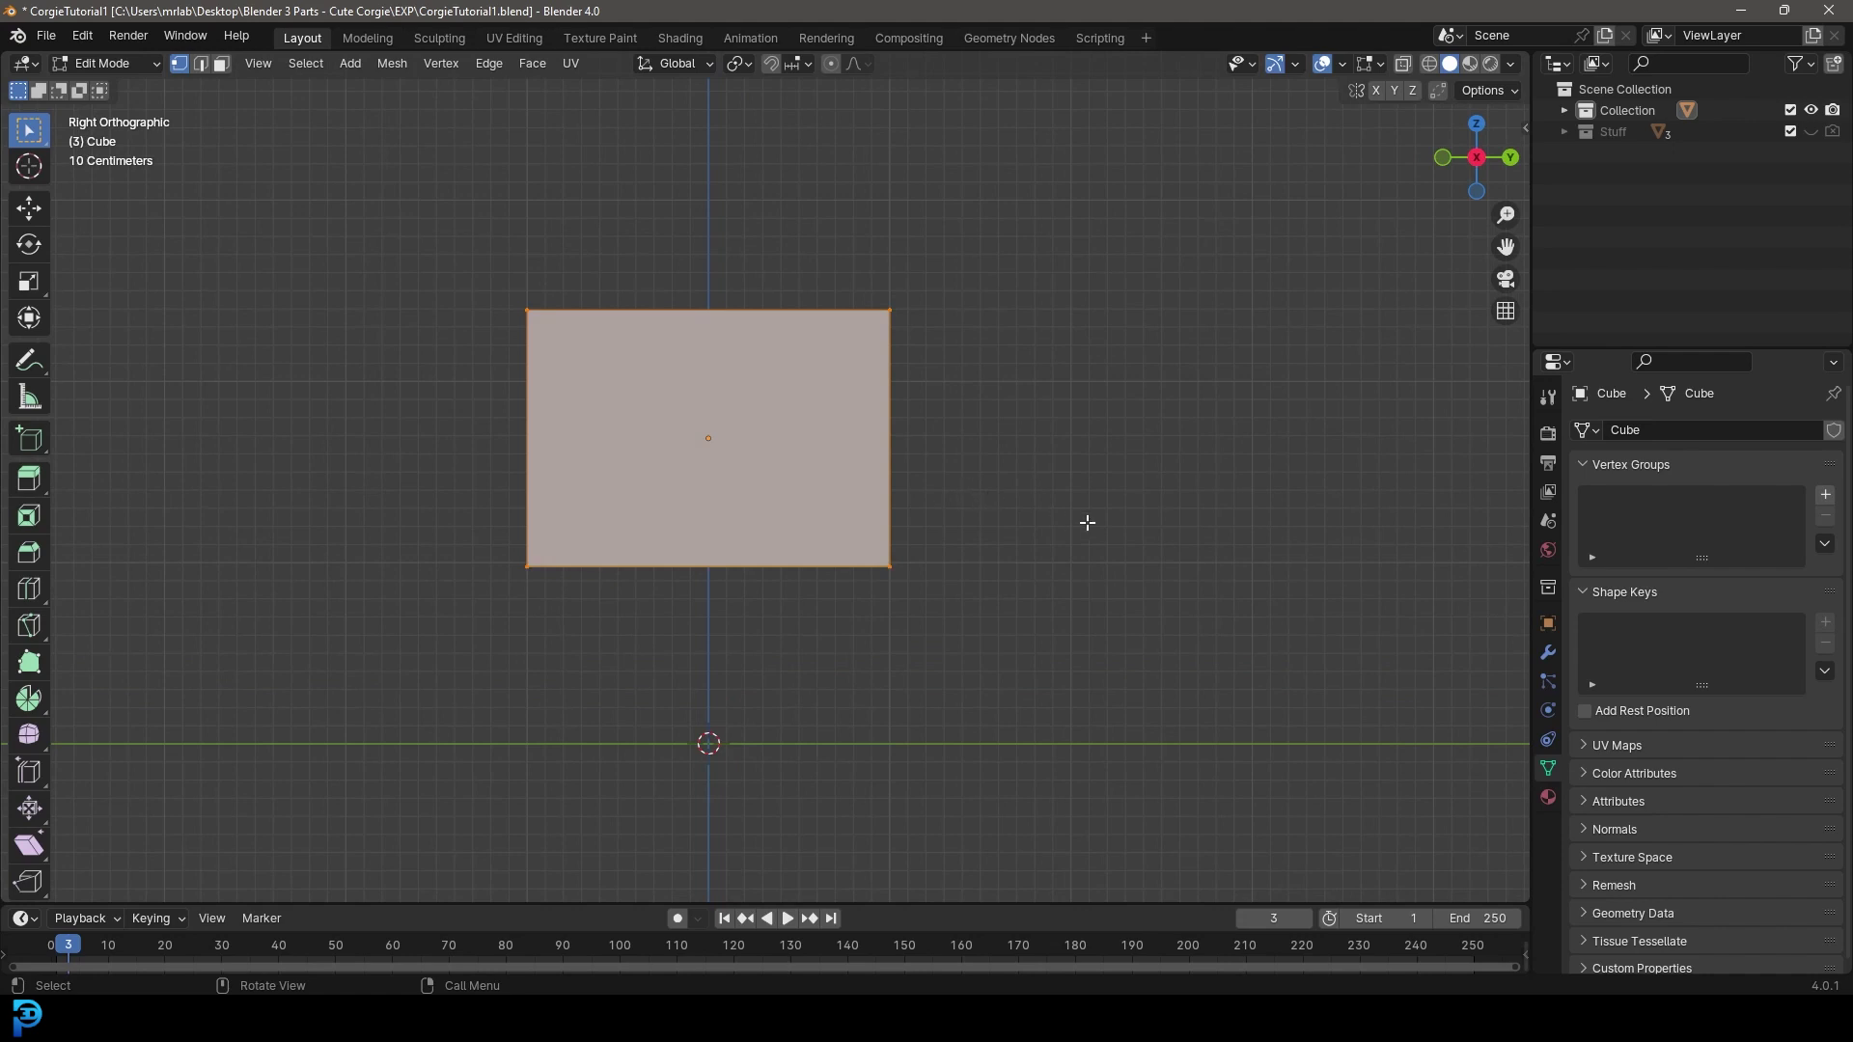
{"action": "key", "text": "s"}
{"action": "key", "text": "y"}
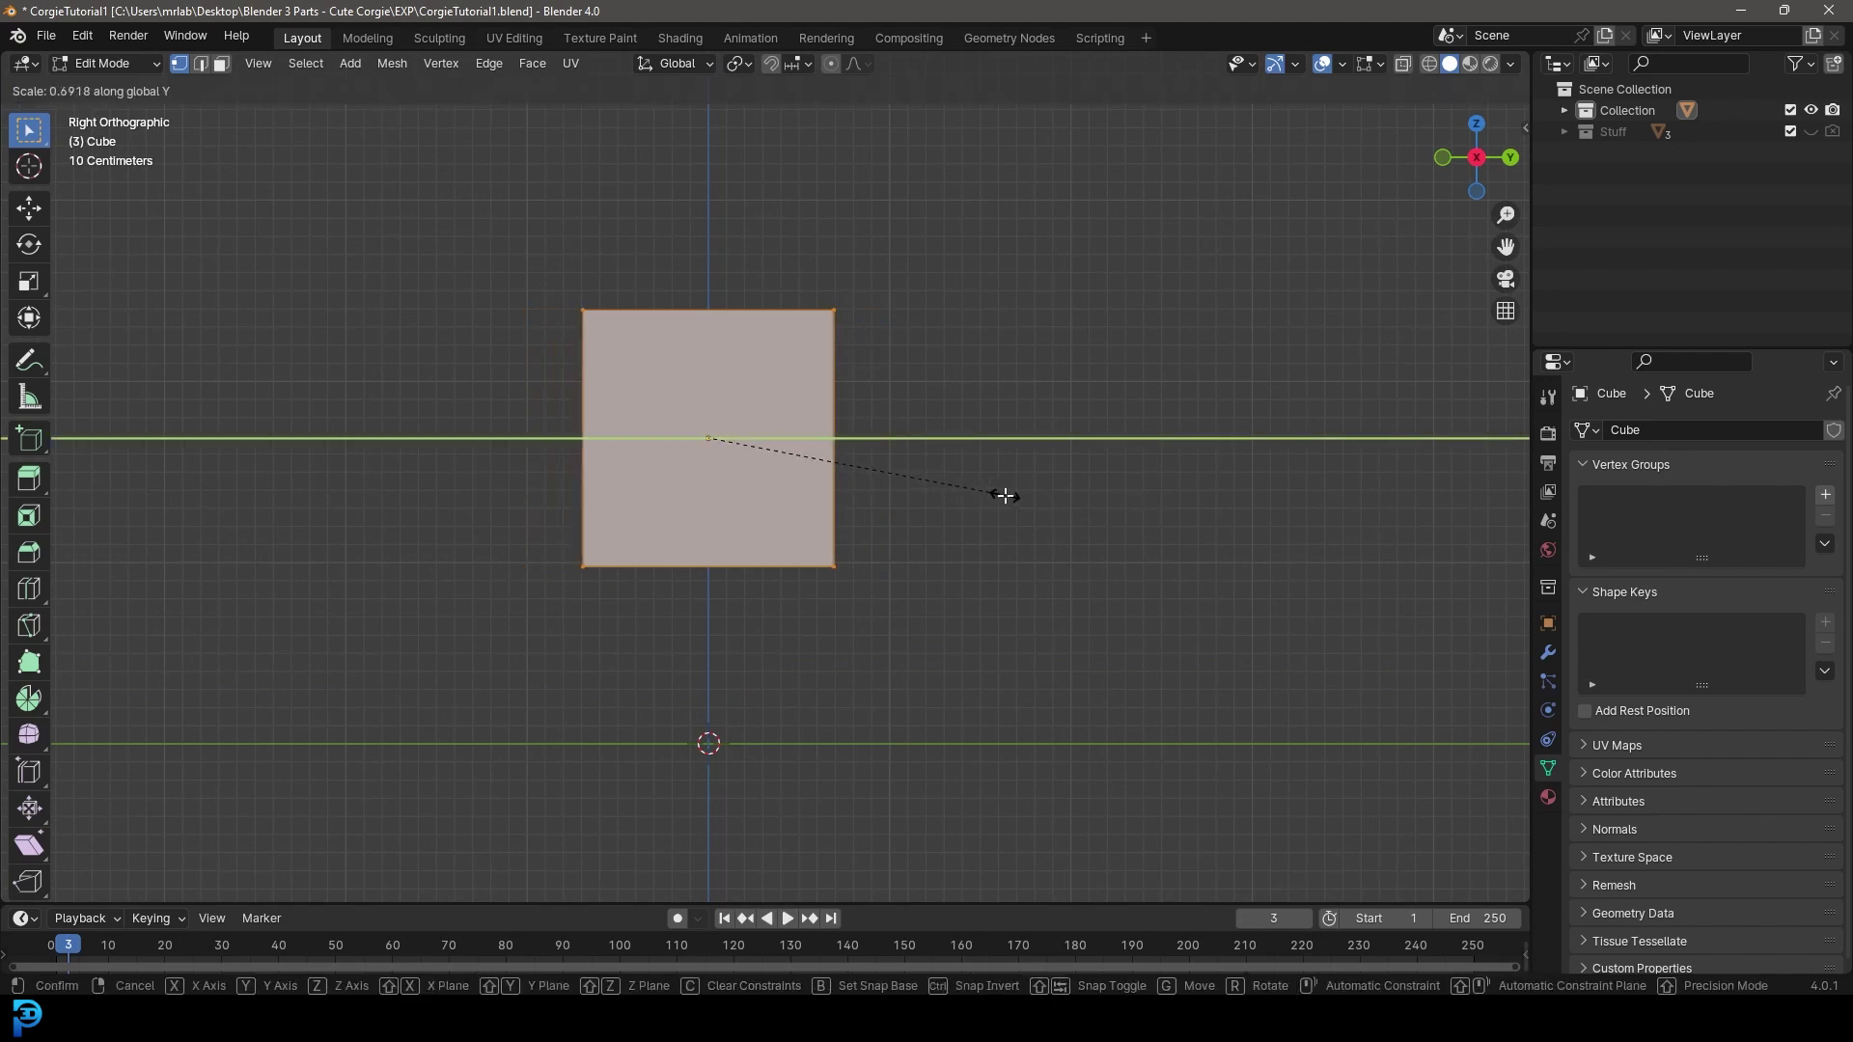
{"action": "left_click", "coordinate": [1007, 496]}
- Add a vertical loop cut through the middle of the box, splitting its front face into left and right halves
{"action": "middle_click_drag", "start_coordinate": [1162, 641], "coordinate": [869, 336]}
{"action": "key", "text": "KP_1"}
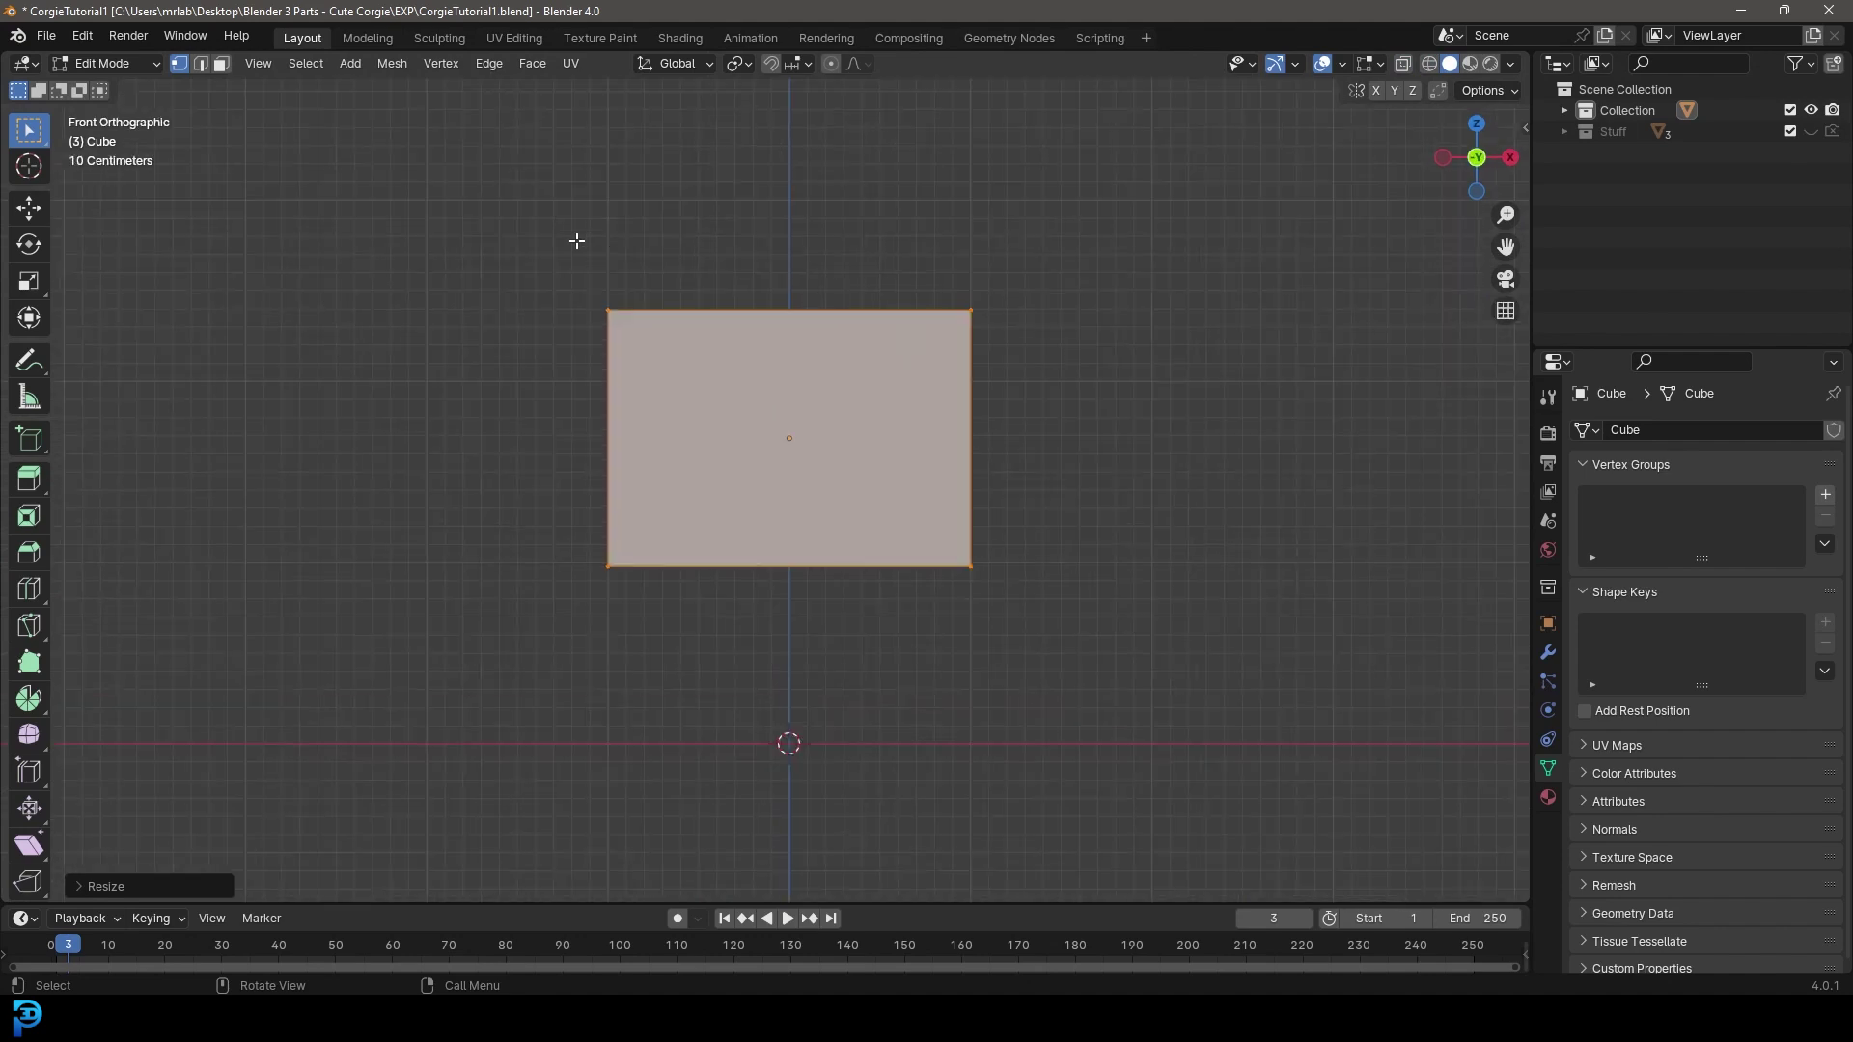
{"action": "middle_click_drag", "start_coordinate": [796, 287], "coordinate": [798, 401], "text": "shift"}
{"action": "scroll", "coordinate": [643, 454], "scroll_direction": "up", "scroll_amount": 1}
{"action": "scroll", "coordinate": [789, 408], "scroll_direction": "up", "scroll_amount": 1}
{"action": "key", "text": "ctrl+r"}
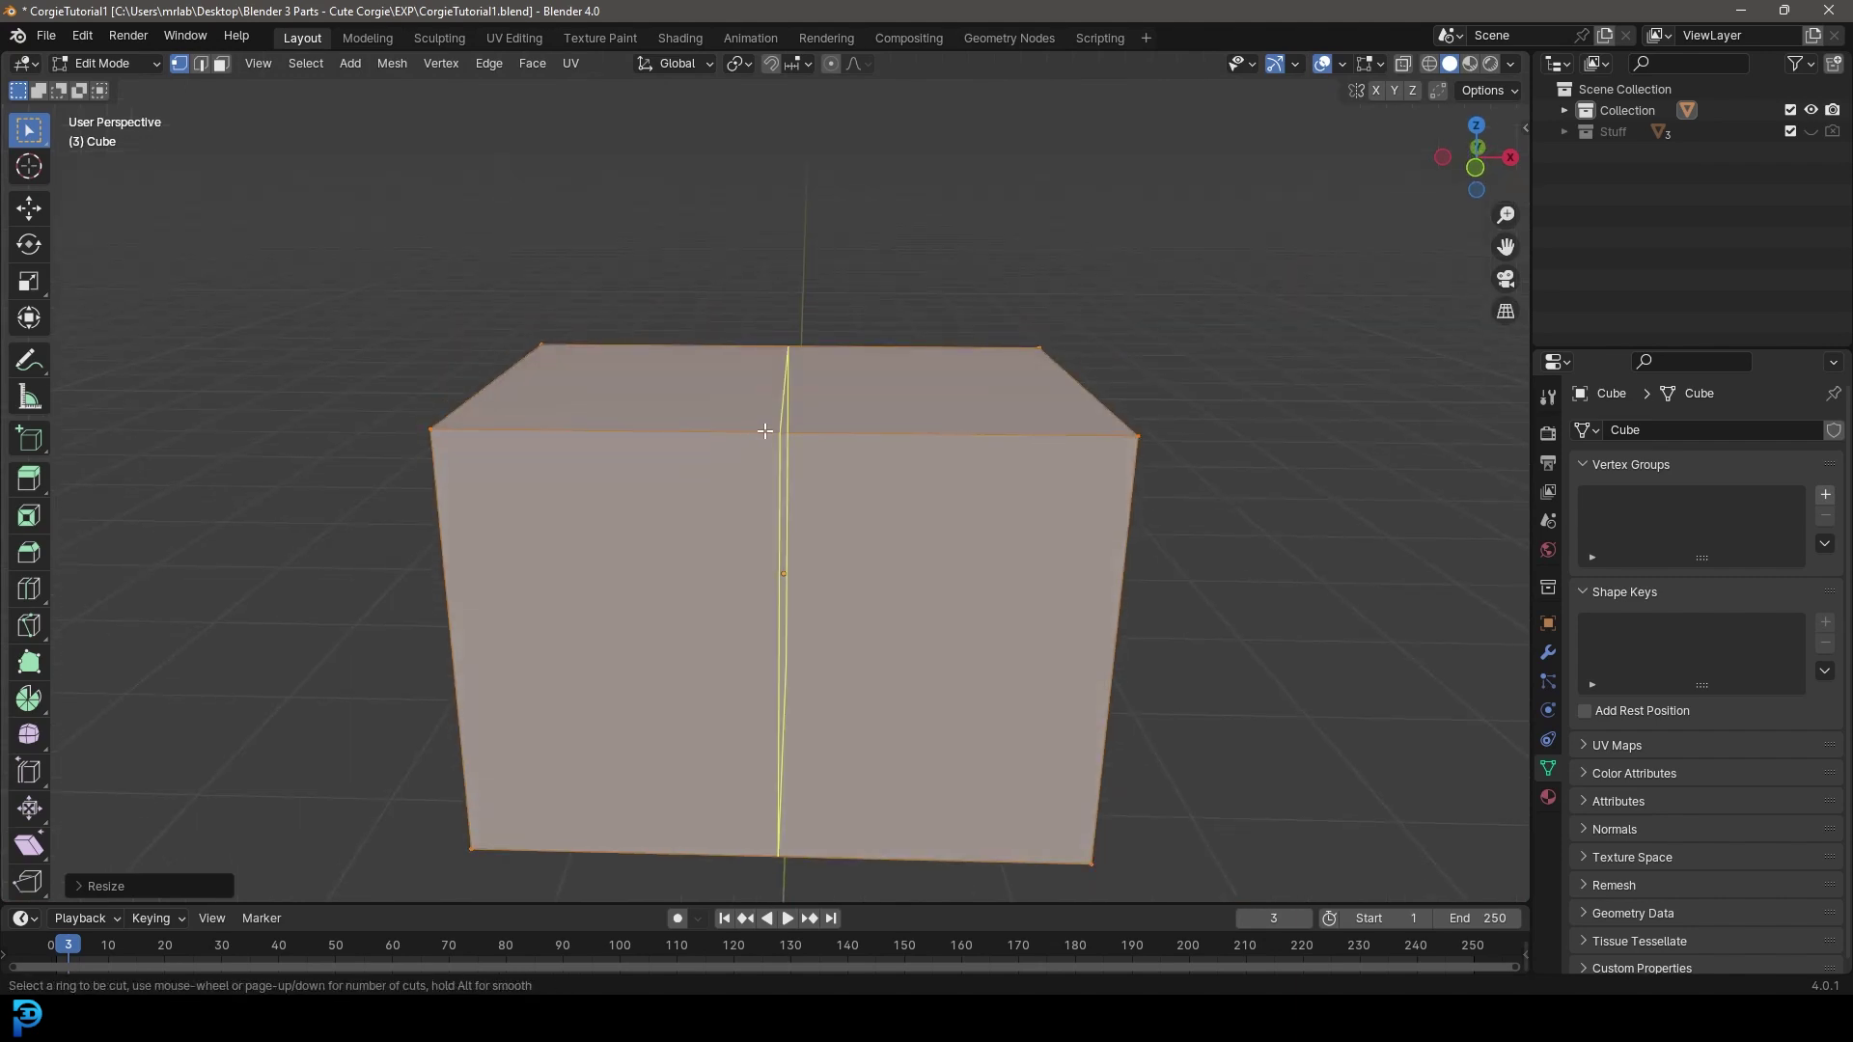
{"action": "left_click", "coordinate": [765, 431]}
{"action": "scroll", "coordinate": [1004, 719], "scroll_direction": "down", "scroll_amount": 2}
{"action": "middle_click_drag", "start_coordinate": [993, 712], "coordinate": [933, 703]}
{"action": "key", "text": "n"}
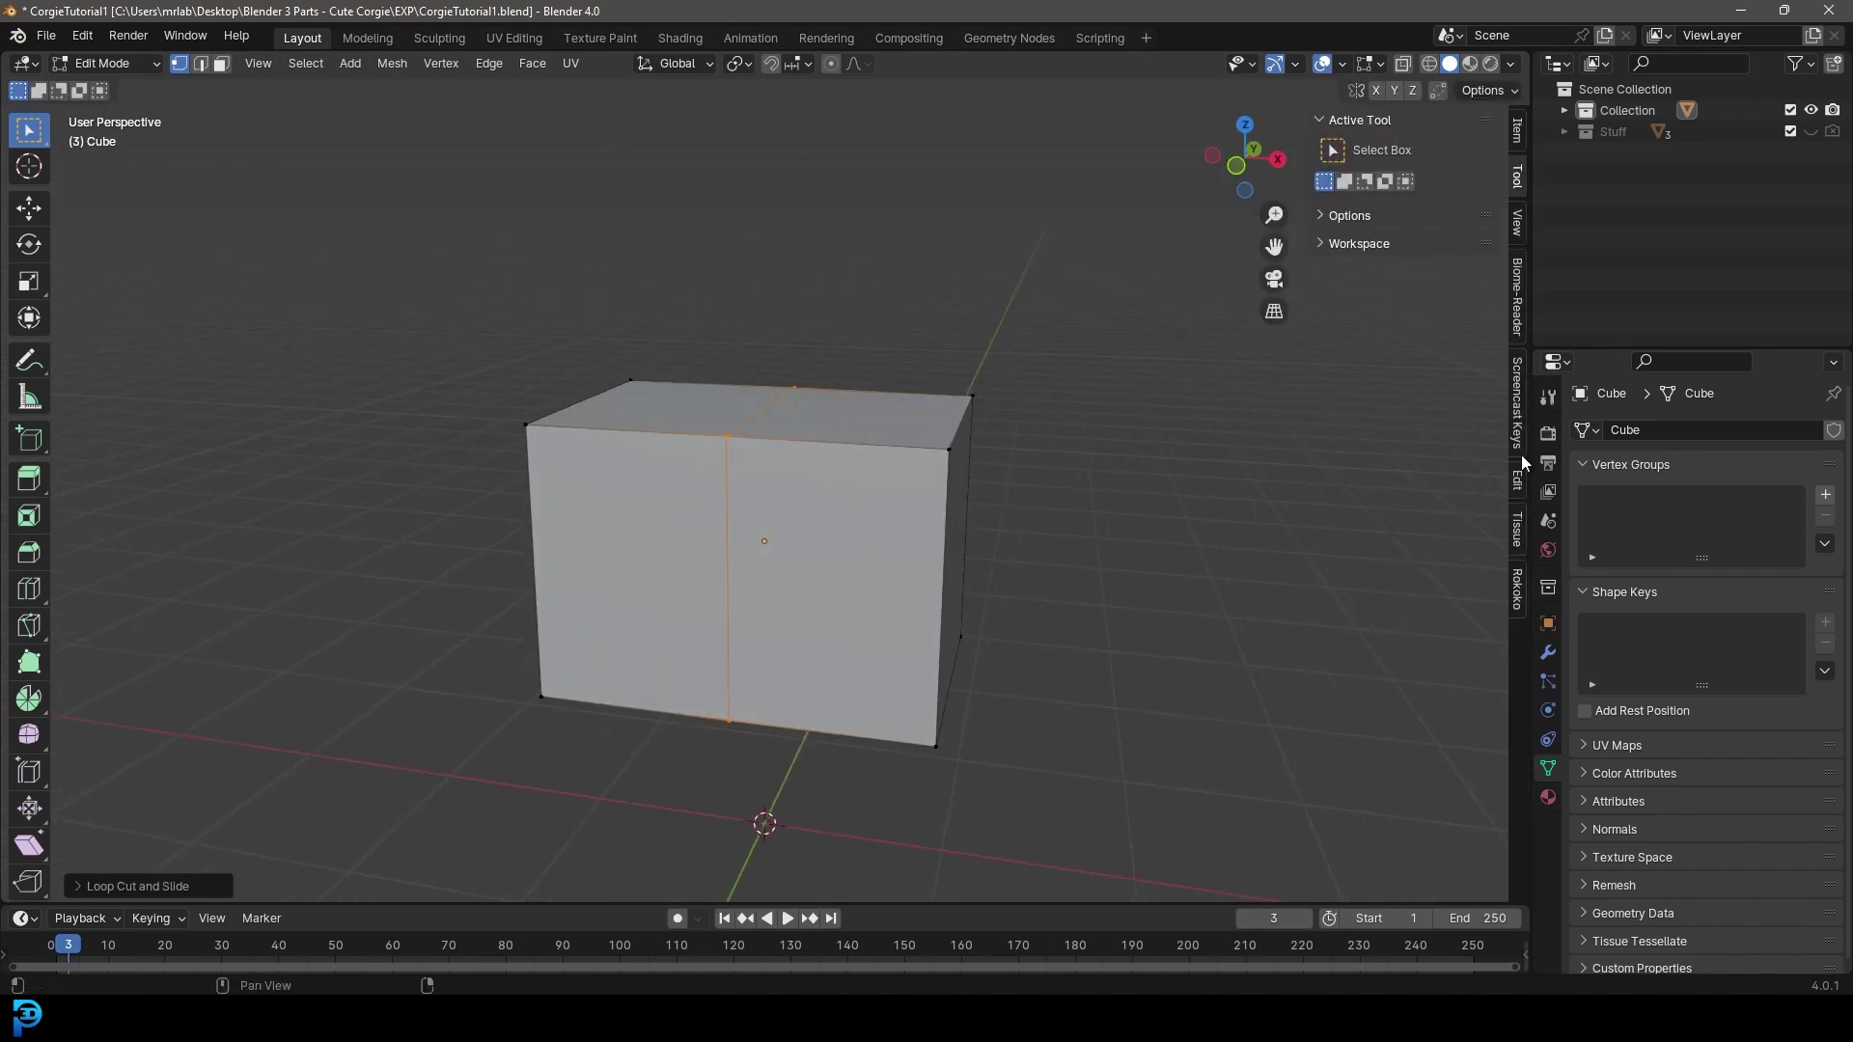
{"action": "key", "text": "n"}
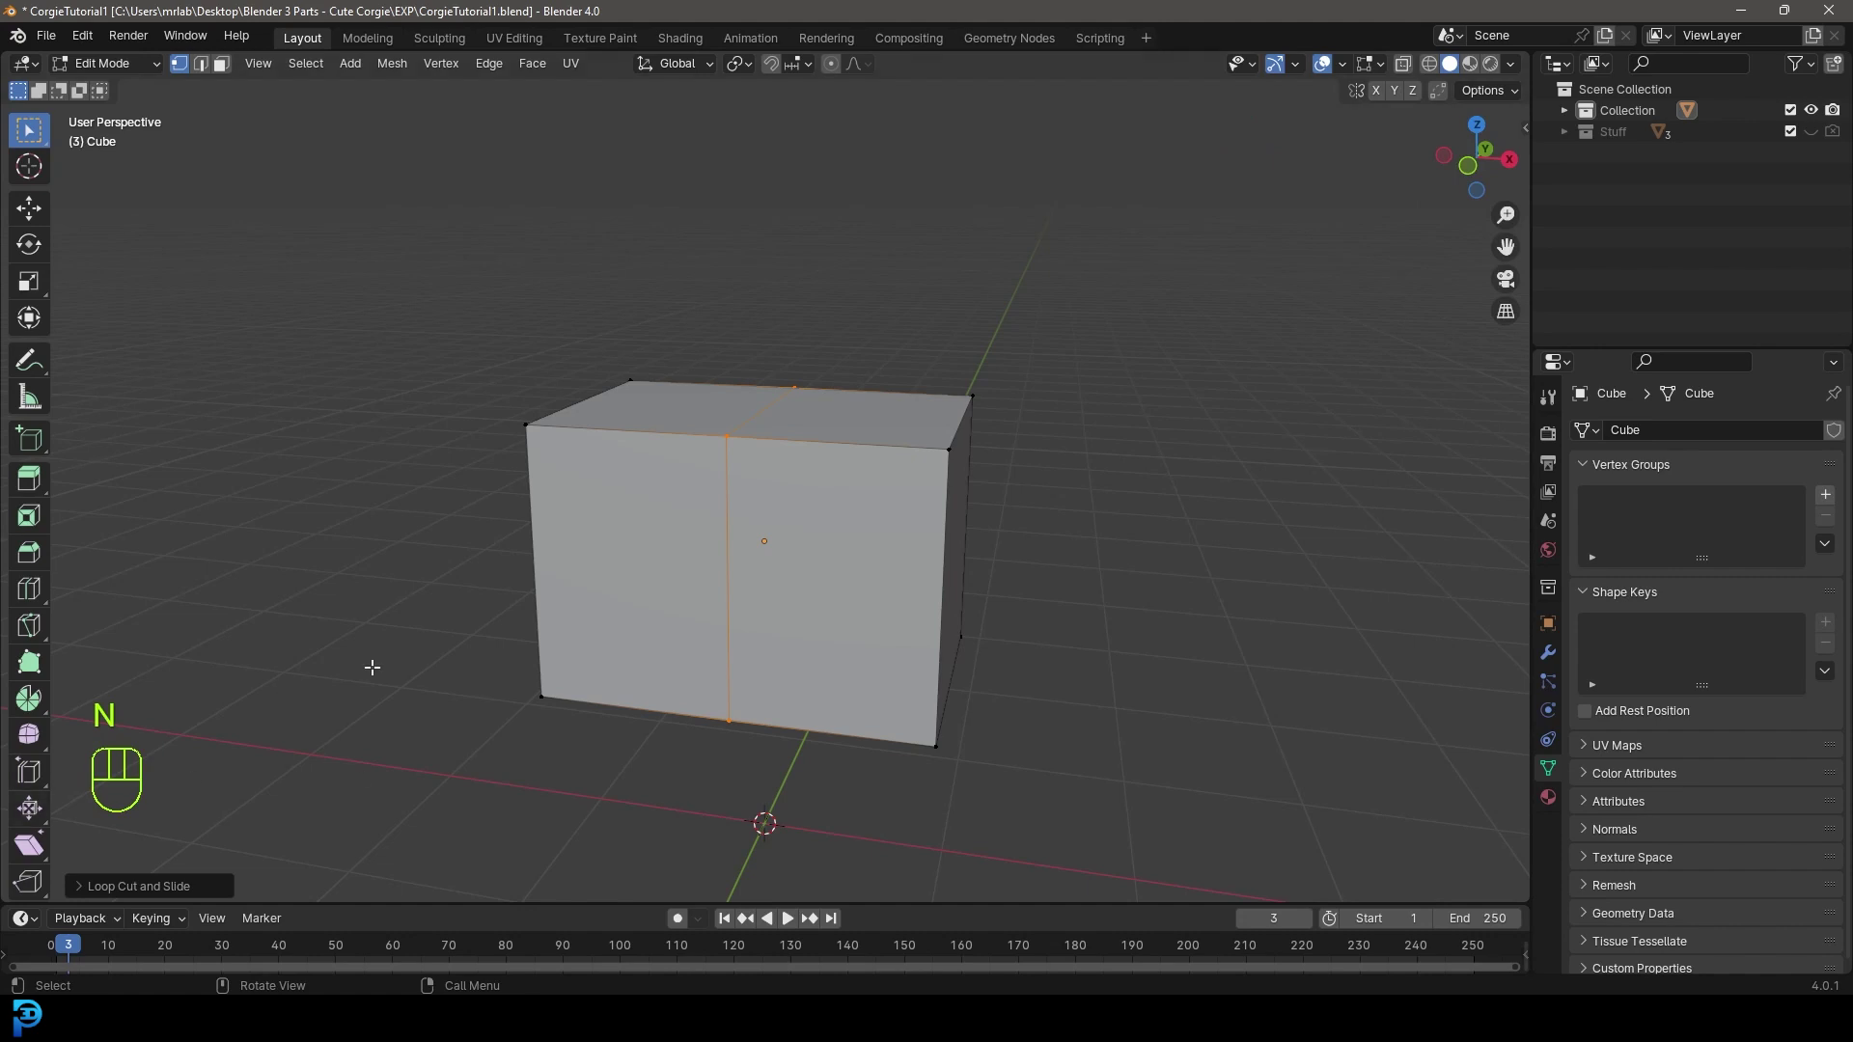
{"action": "middle_click_drag", "start_coordinate": [183, 724], "coordinate": [135, 747]}
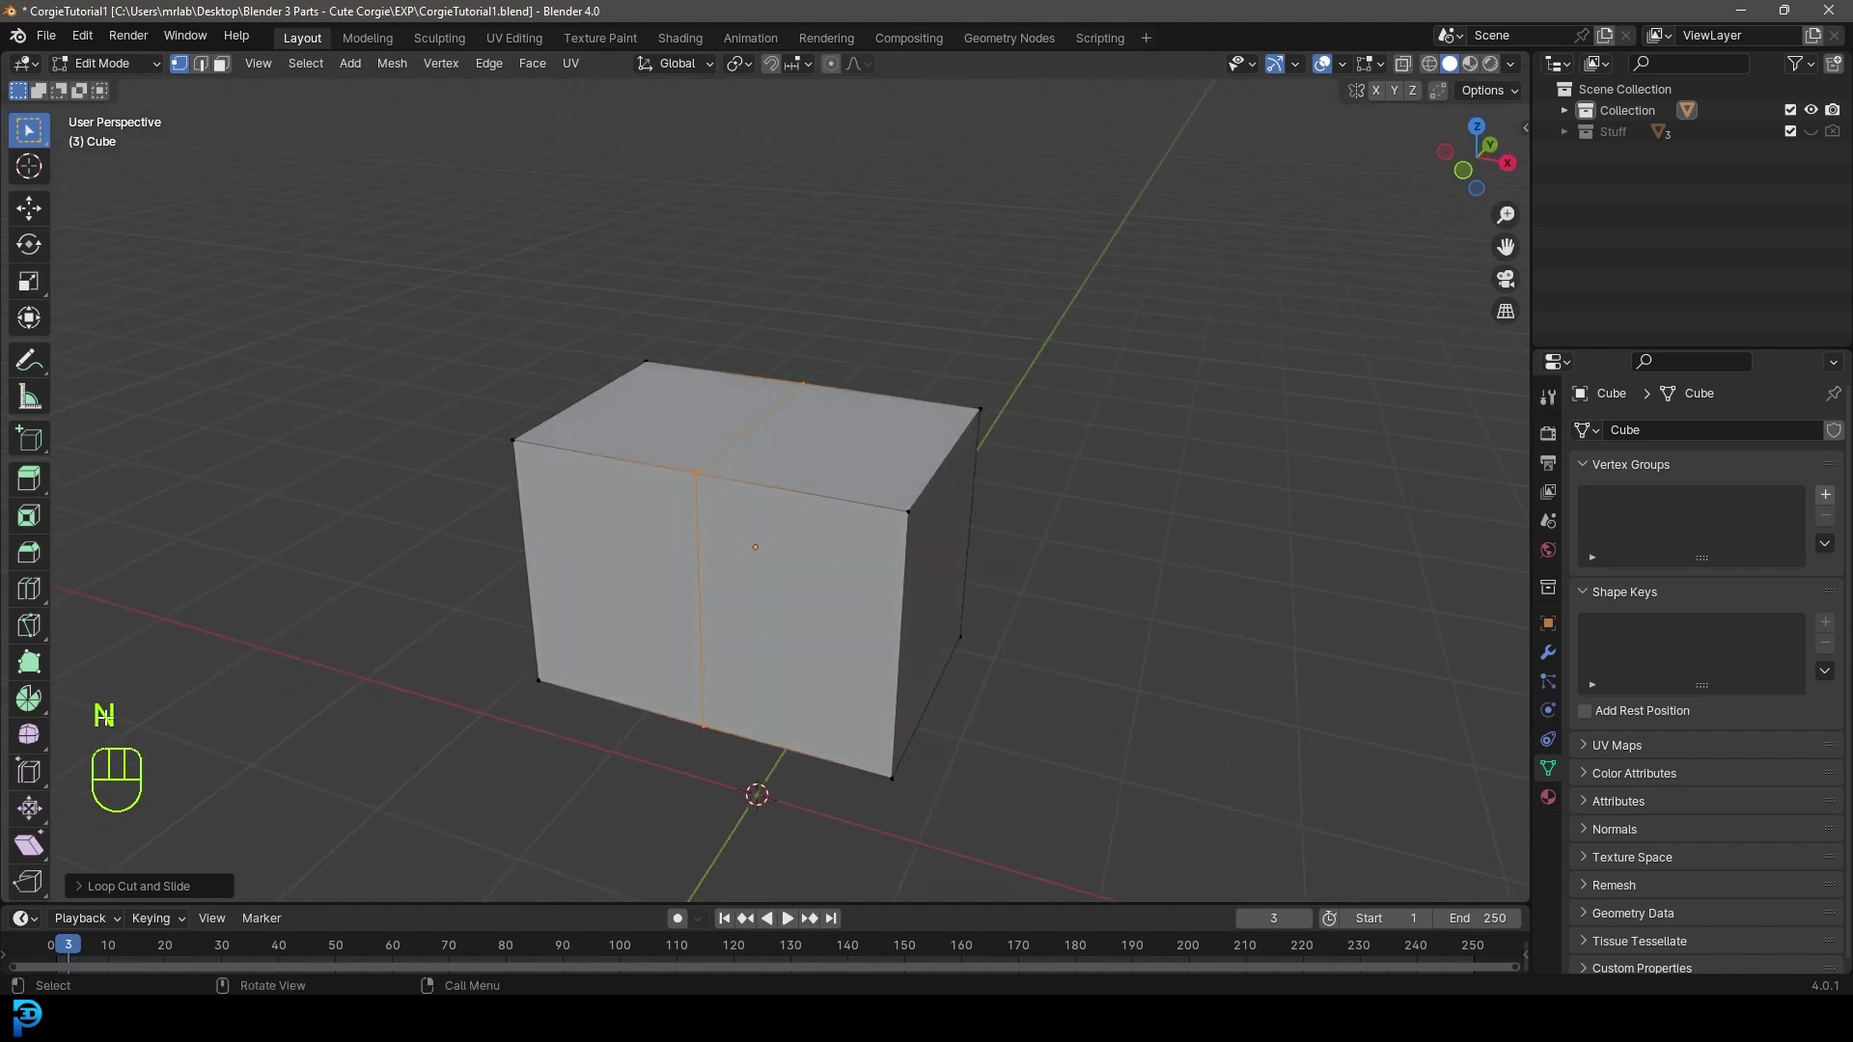
- Add a centred horizontal loop cut around the box, dividing it into upper and lower halves
{"action": "middle_click_drag", "start_coordinate": [619, 626], "coordinate": [849, 508]}
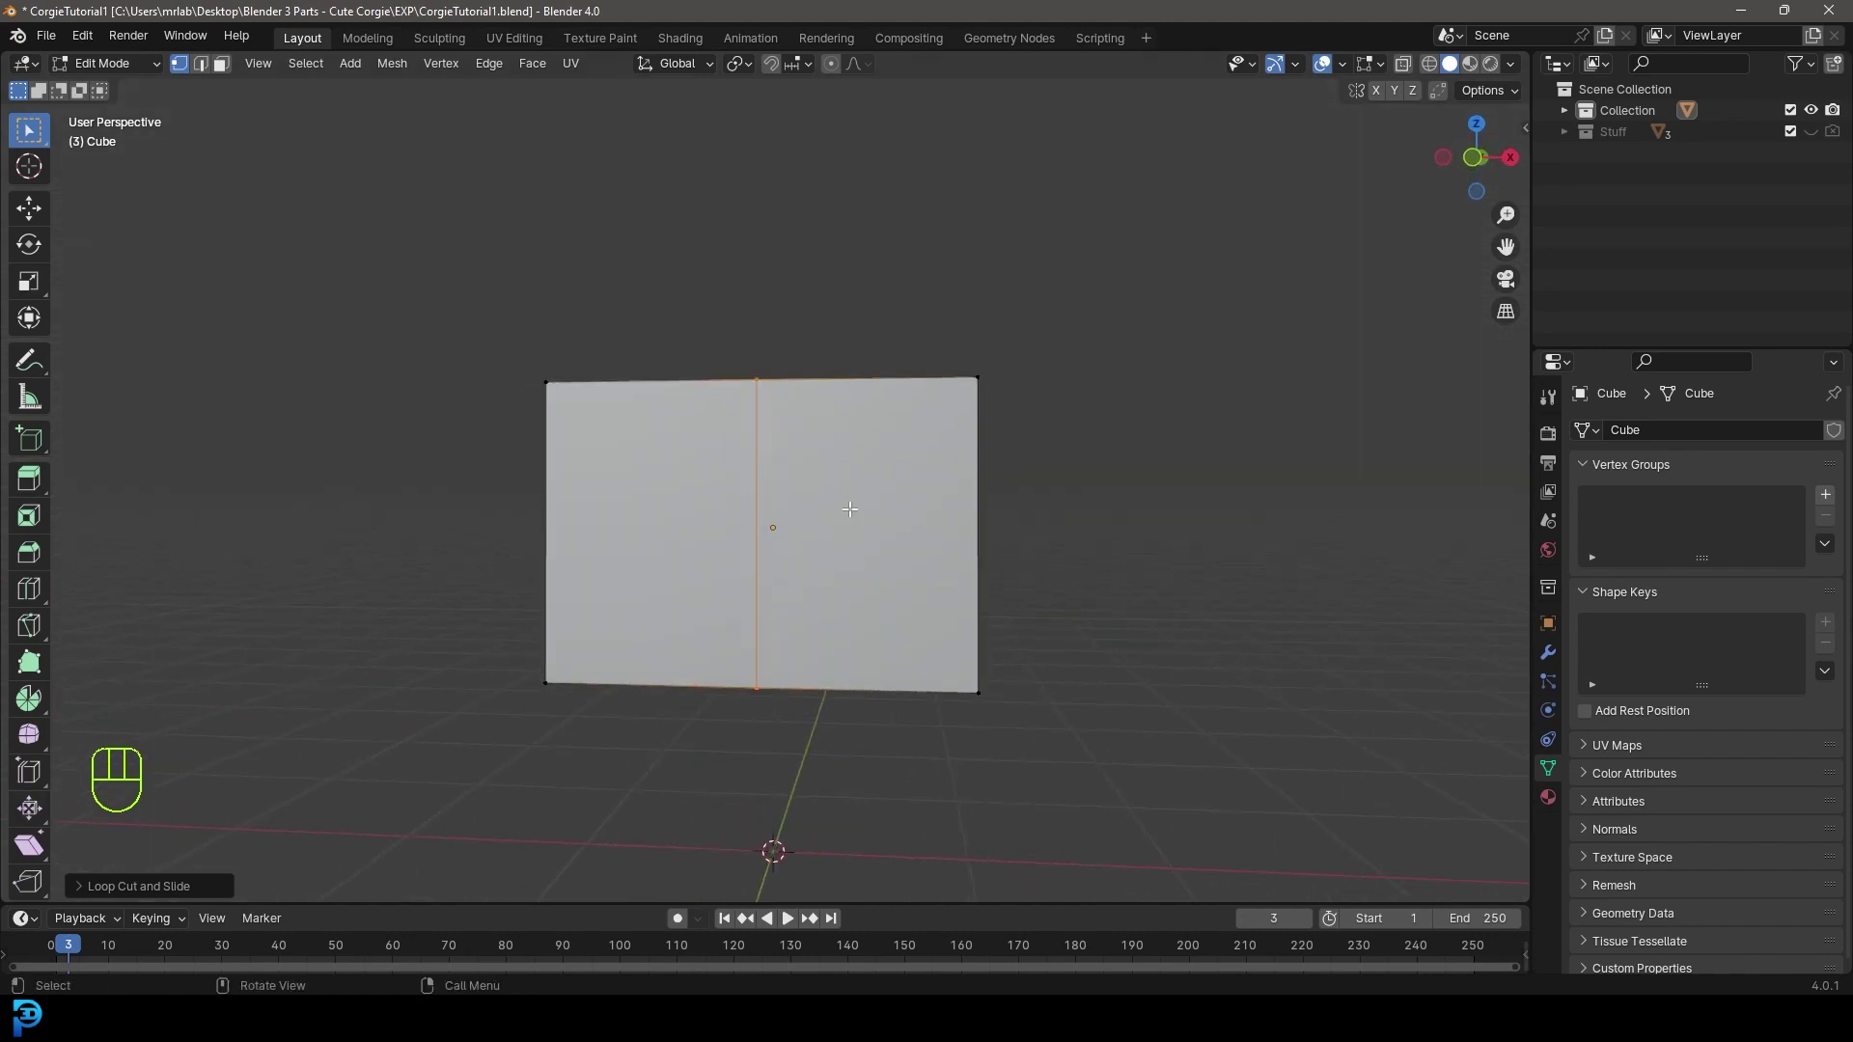
{"action": "mouse_move", "coordinate": [764, 577]}
{"action": "middle_mouse_down"}
{"action": "mouse_move", "coordinate": [755, 540]}
{"action": "mouse_move", "coordinate": [761, 586]}
{"action": "middle_mouse_up"}
{"action": "scroll", "coordinate": [761, 587], "scroll_direction": "up", "scroll_amount": 3}
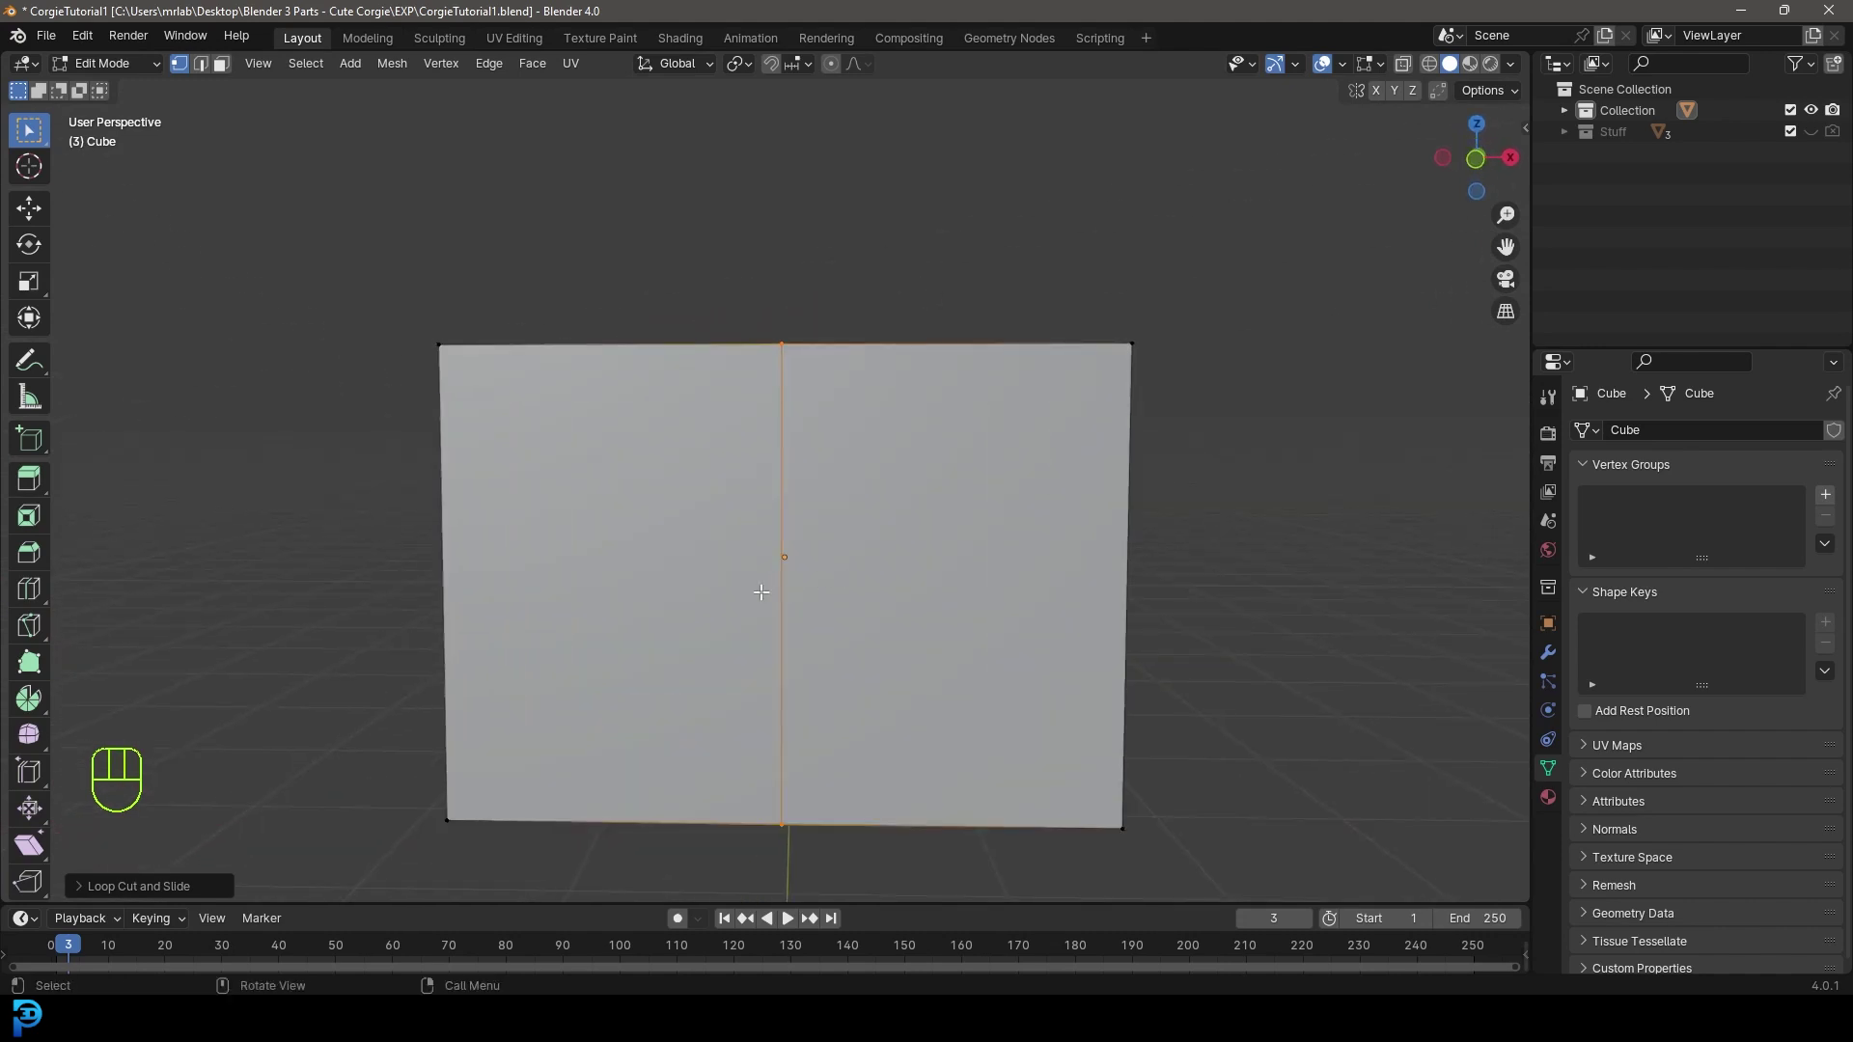
{"action": "key", "text": "ctrl+r"}
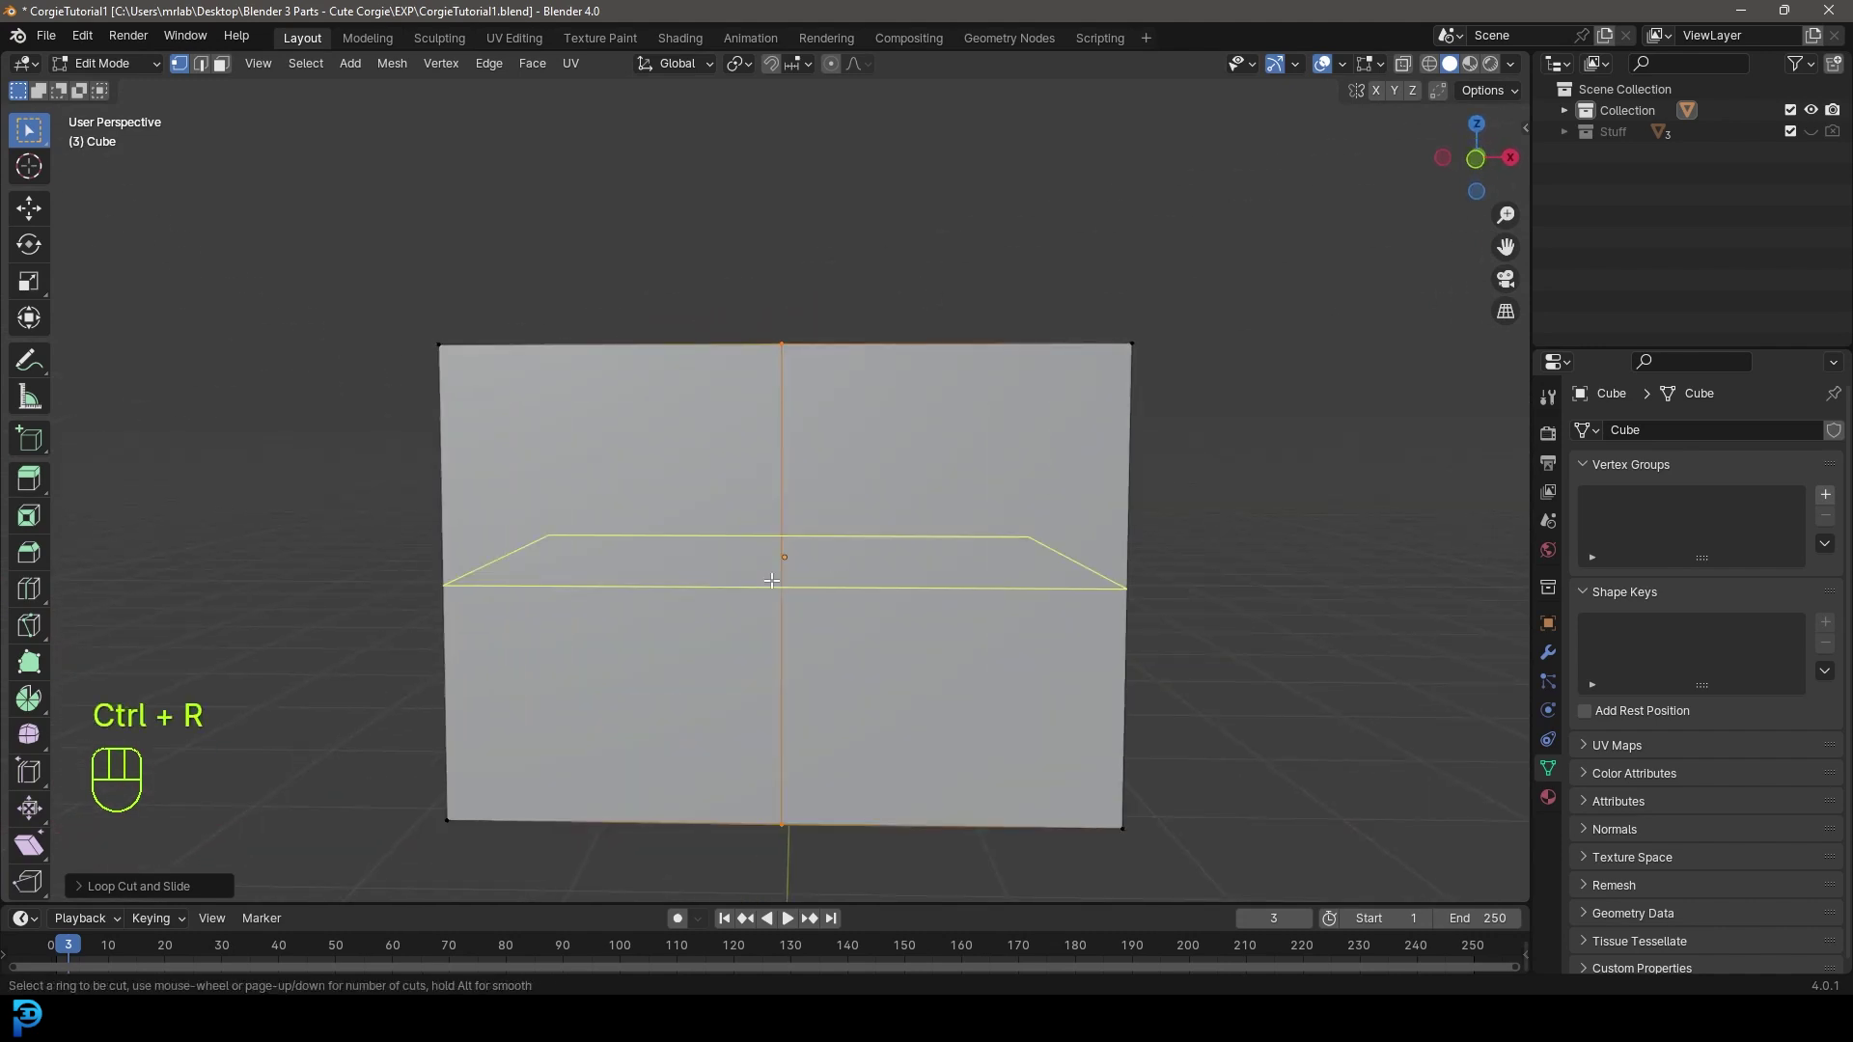
{"action": "left_click", "coordinate": [1119, 583]}
{"action": "right_click", "coordinate": [1167, 675]}
{"action": "scroll", "coordinate": [1166, 675], "scroll_direction": "down", "scroll_amount": 4}
{"action": "middle_click_drag", "start_coordinate": [1046, 711], "coordinate": [874, 728]}
- Add a centred vertical loop cut across the box's side and top faces, dividing its depth into front and back halves
{"action": "scroll", "coordinate": [646, 483], "scroll_direction": "up", "scroll_amount": 3}
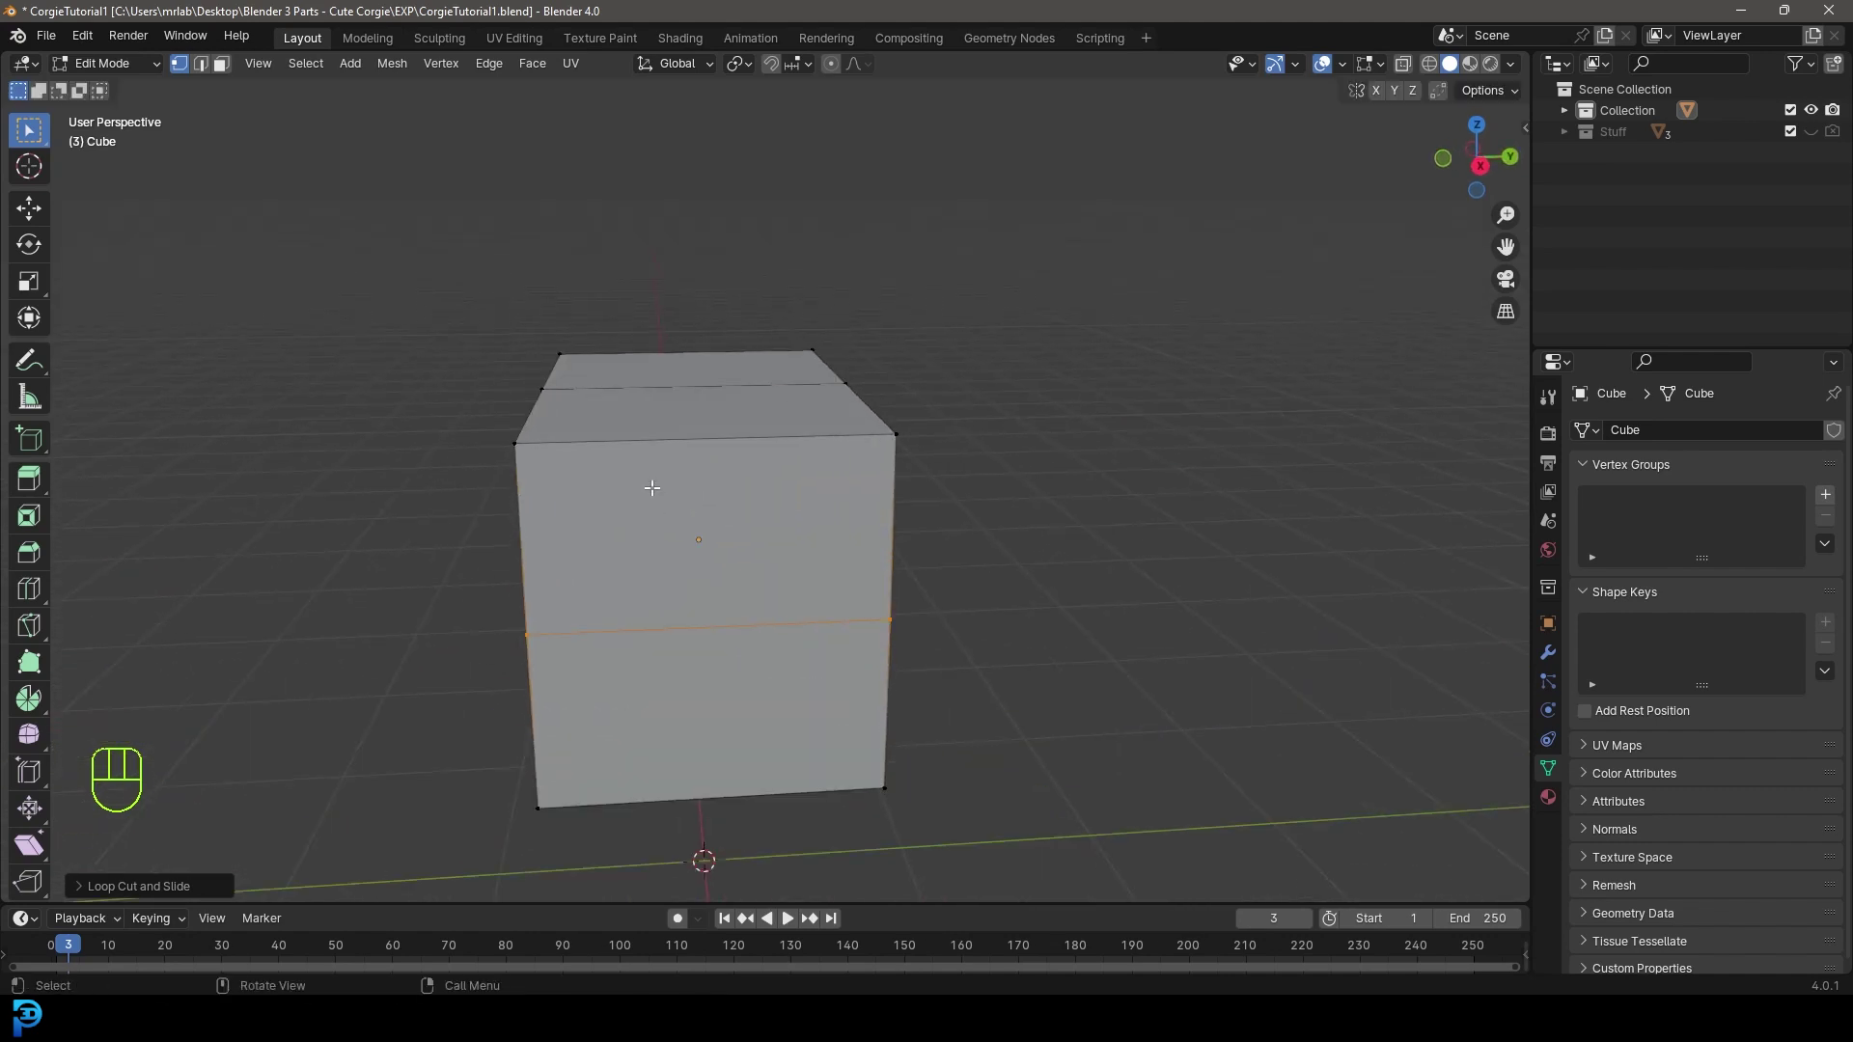
{"action": "key", "text": "ctrl+r"}
{"action": "left_click", "coordinate": [698, 439]}
{"action": "right_click", "coordinate": [698, 439]}
{"action": "scroll", "coordinate": [698, 439], "scroll_direction": "down", "scroll_amount": 4}
{"action": "middle_click_drag", "start_coordinate": [697, 439], "coordinate": [969, 545]}
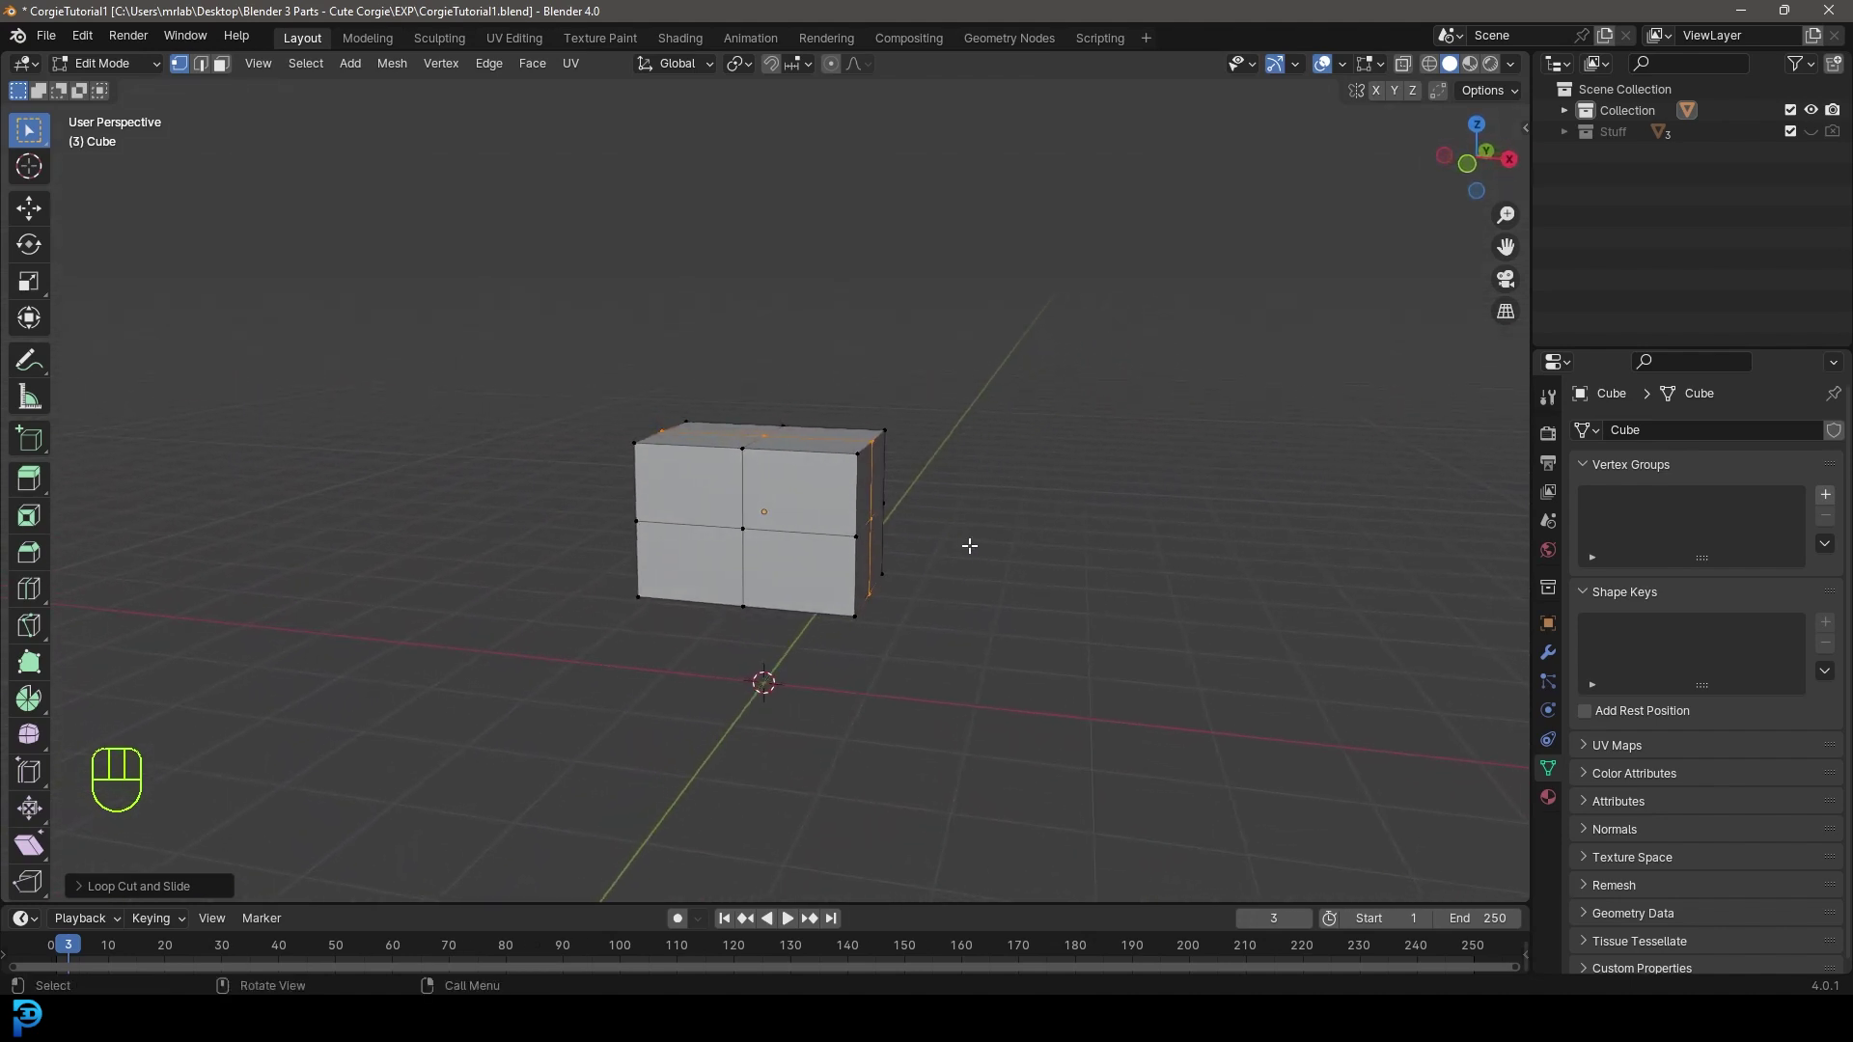
- Switch to the front view and enable X-axis mirroring for mesh editing
{"action": "key", "text": "KP_1"}
{"action": "scroll", "coordinate": [1026, 509], "scroll_direction": "up", "scroll_amount": 4}
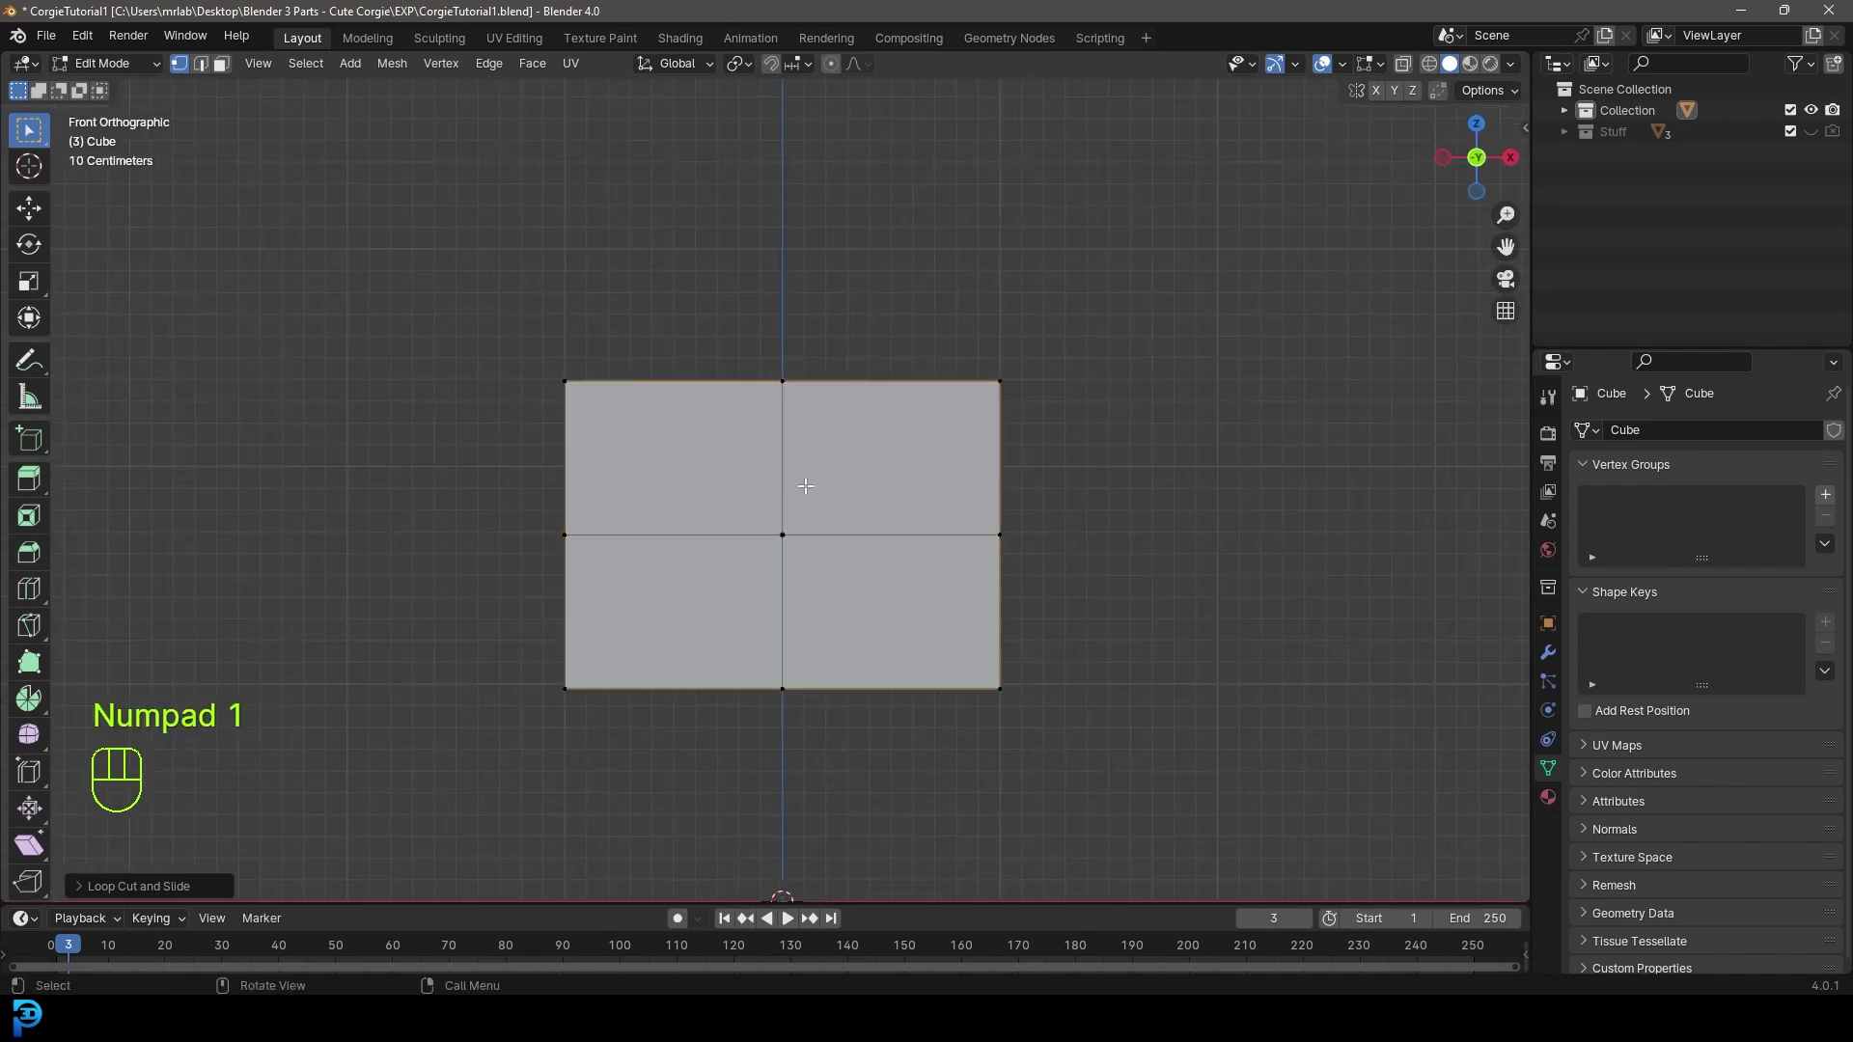
{"action": "left_click", "coordinate": [1378, 90]}
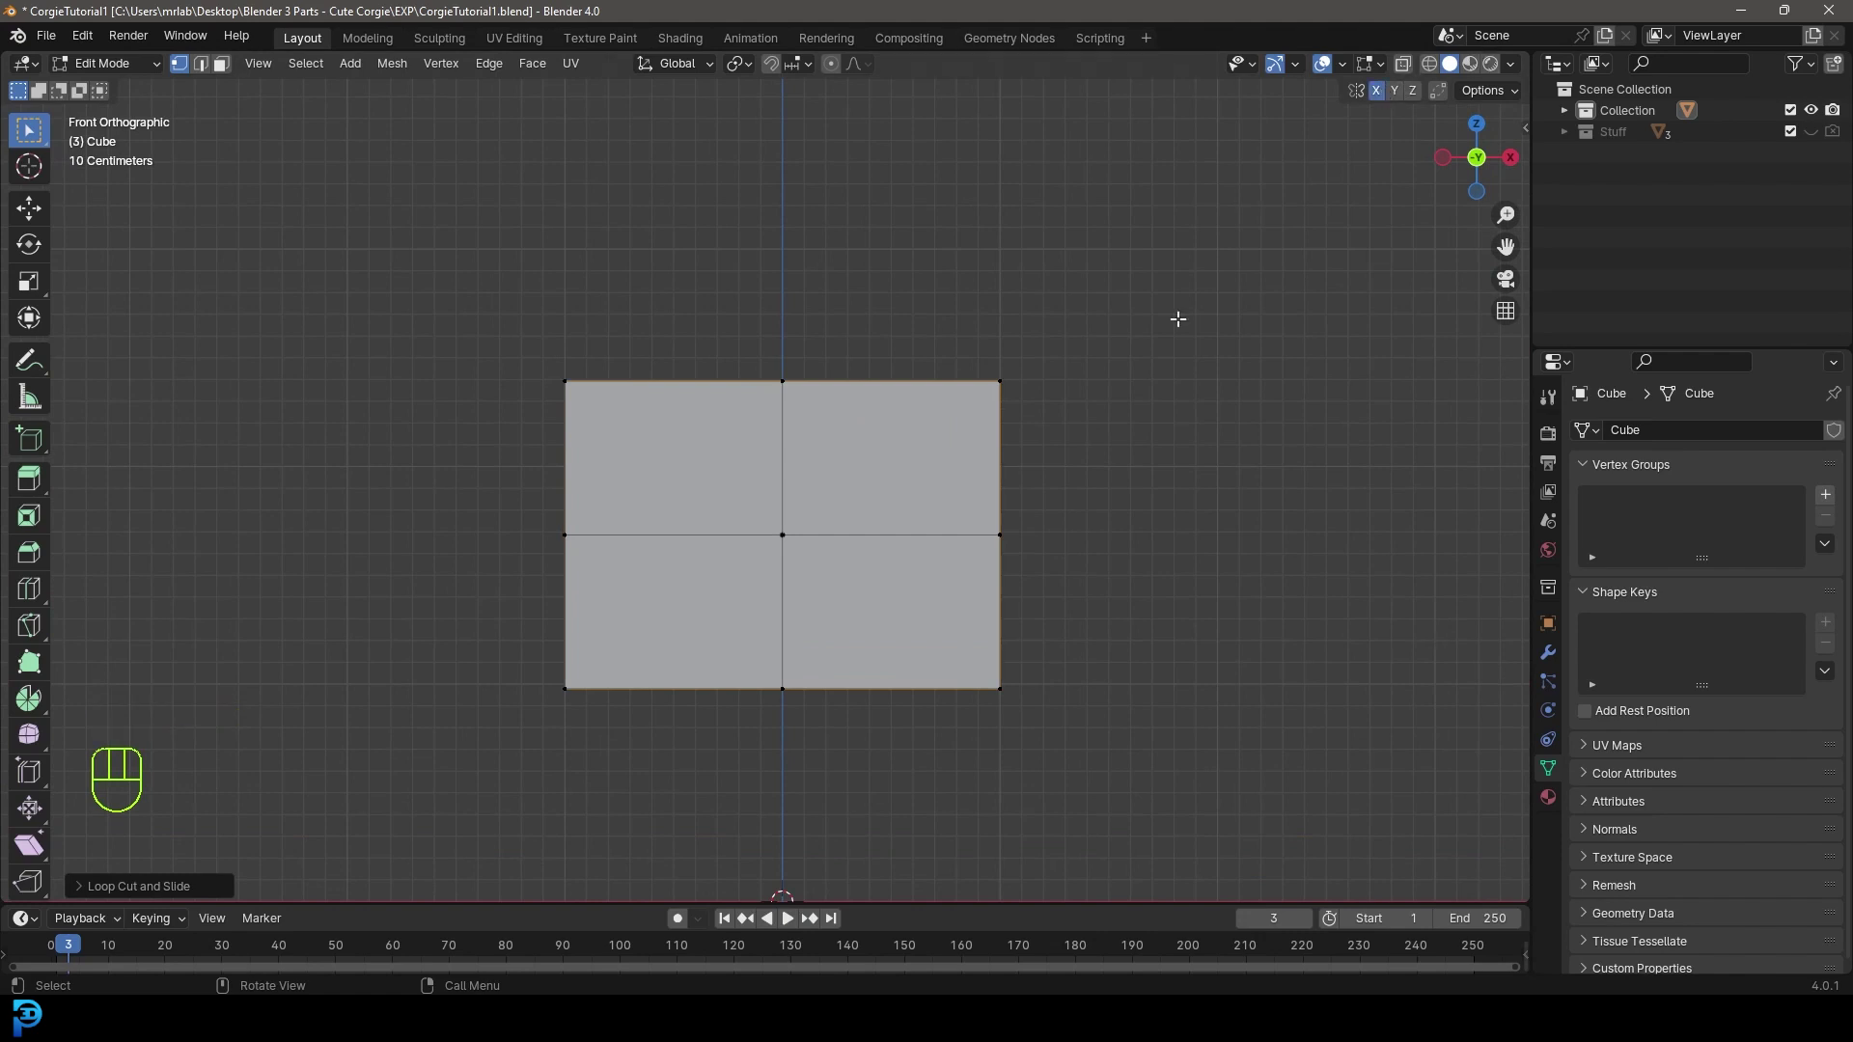
{"action": "key", "text": "z"}
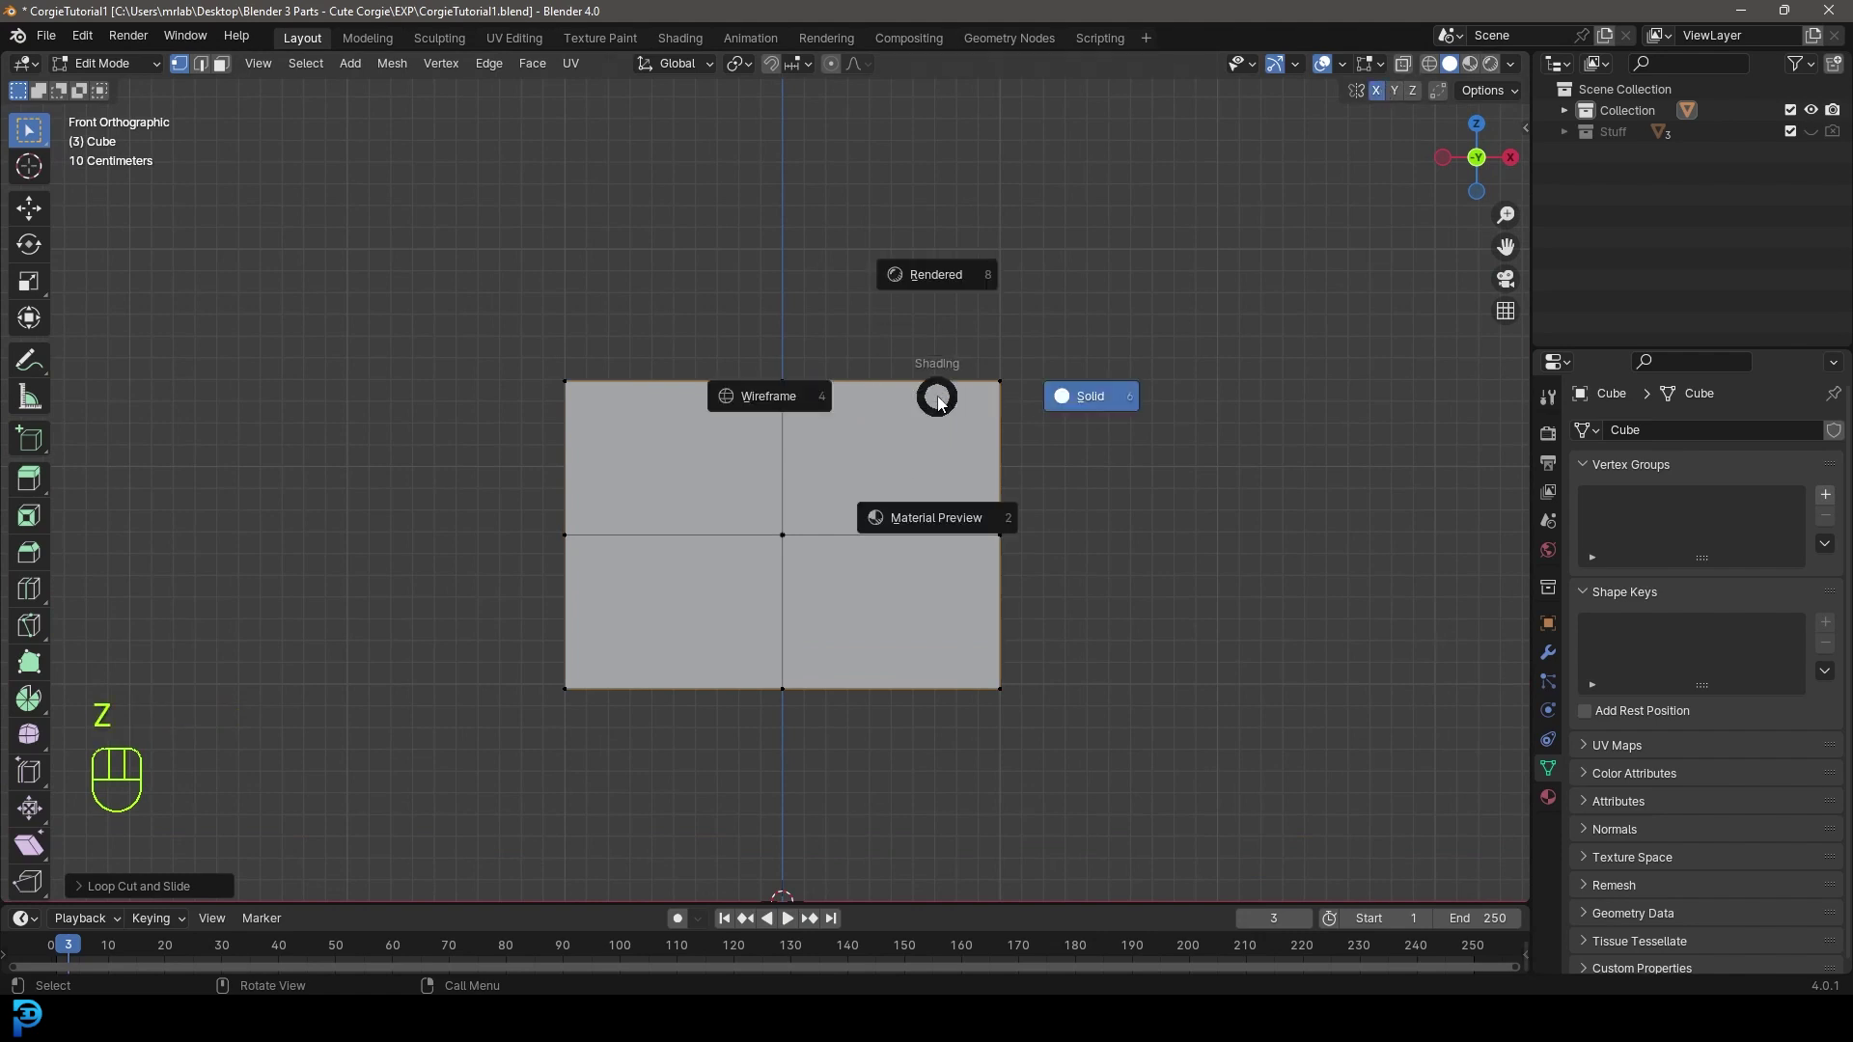
{"action": "left_click", "coordinate": [773, 405]}
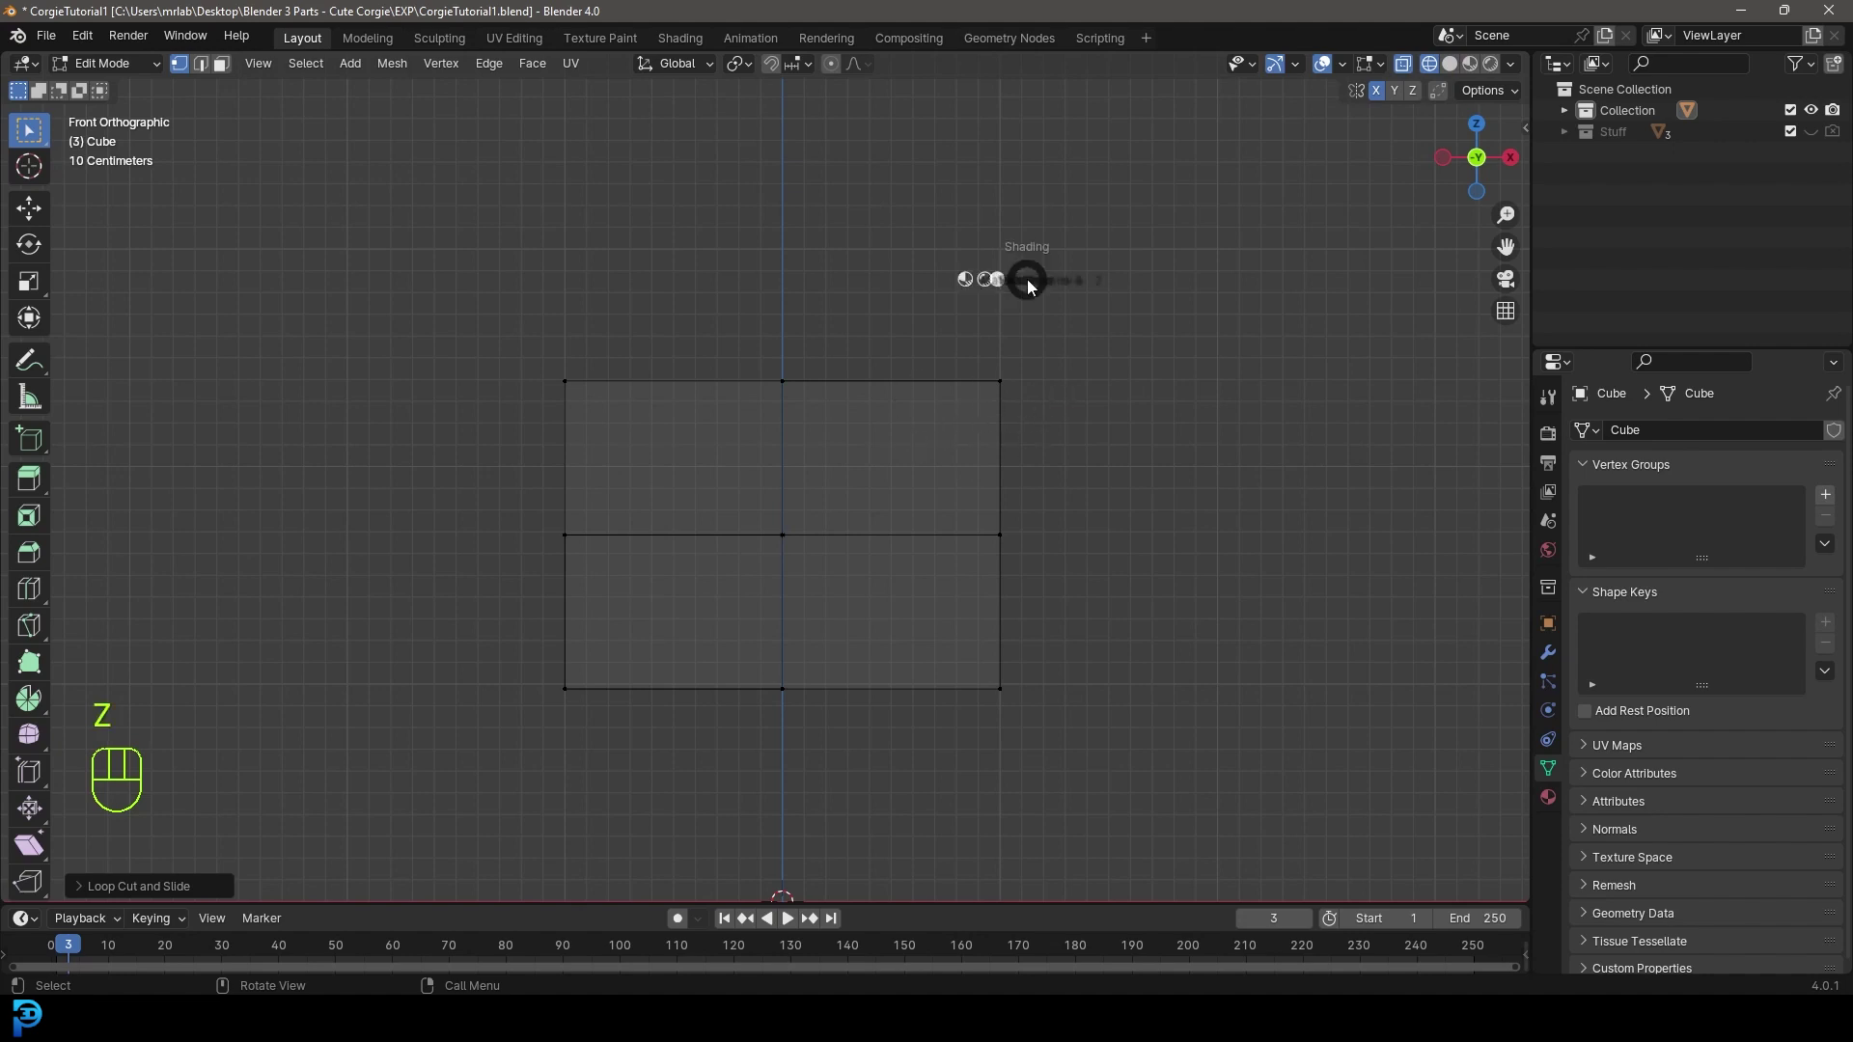
{"action": "key", "text": "z"}
{"action": "left_click", "coordinate": [1178, 277]}
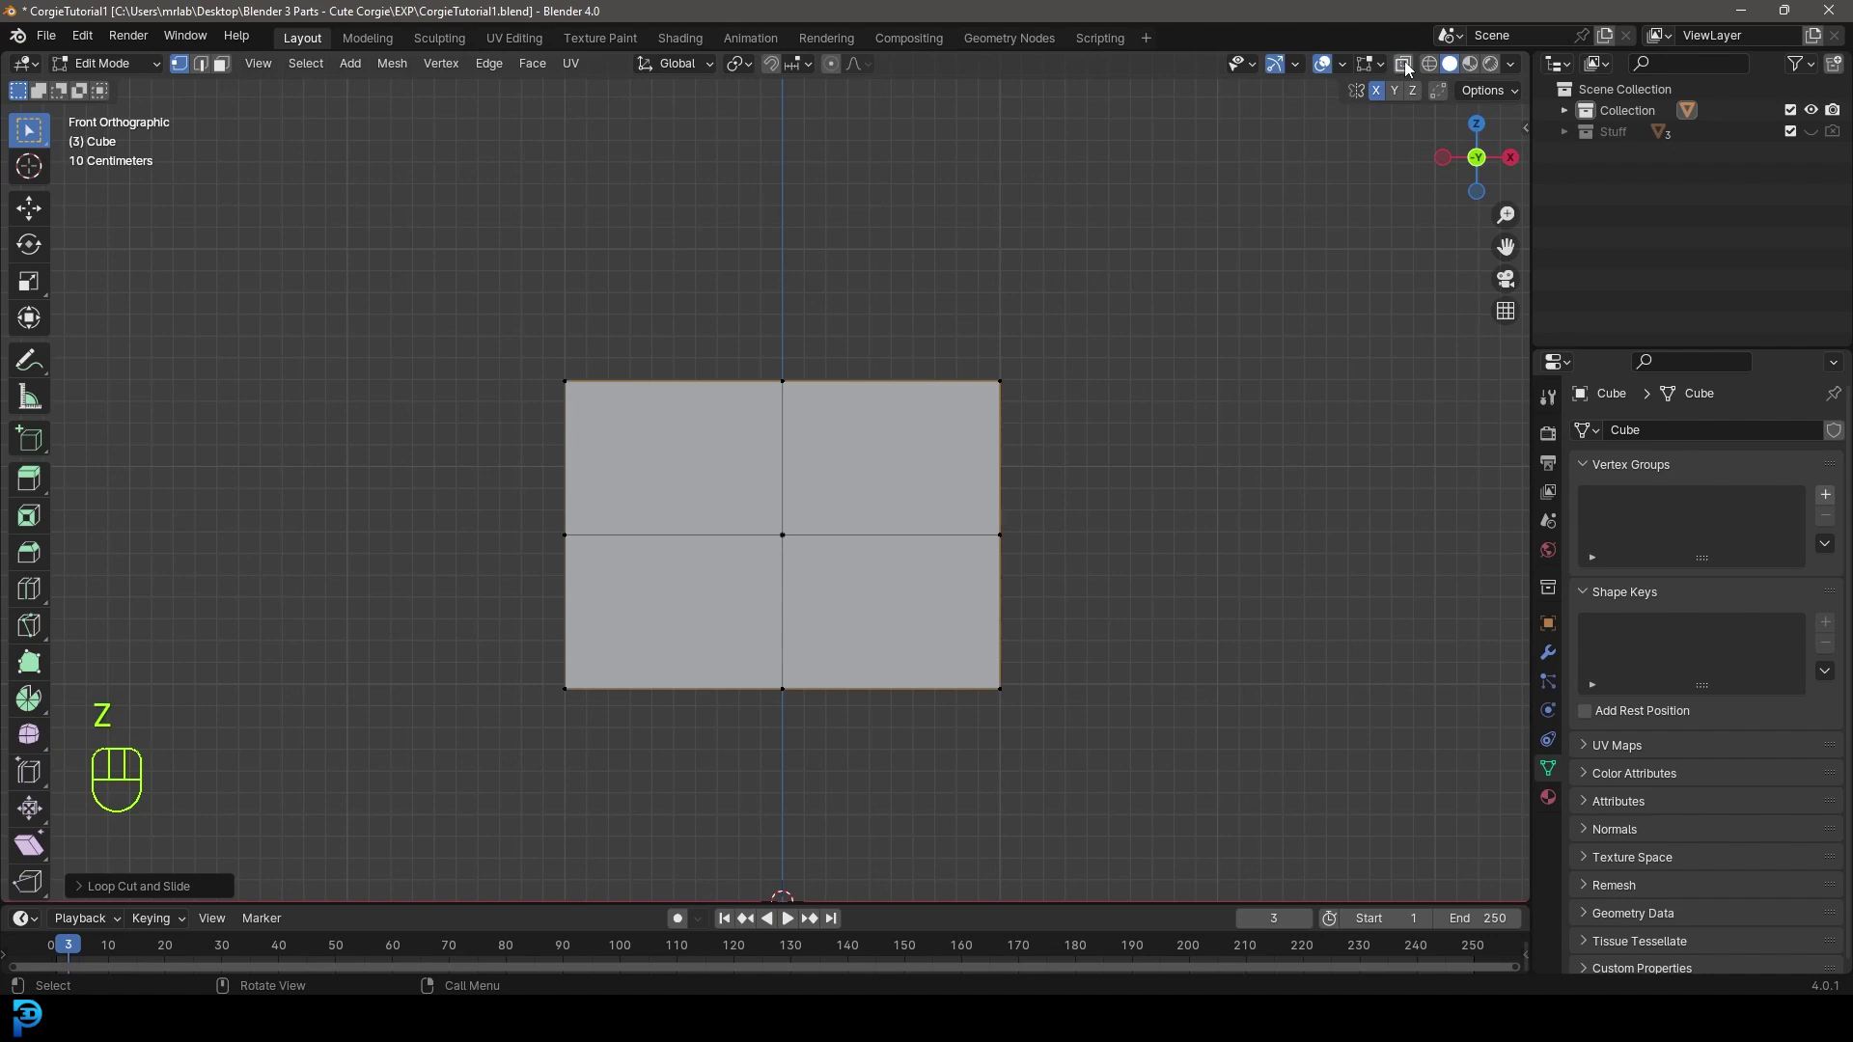
- Enable X-ray and move the box's upper side corner vertices inward and down in the front view
{"action": "left_click", "coordinate": [1405, 68]}
{"action": "left_click_drag", "start_coordinate": [1070, 454], "coordinate": [860, 298]}
{"action": "middle_click_drag", "start_coordinate": [860, 298], "coordinate": [1068, 508]}
{"action": "key", "text": "KP_1"}
{"action": "middle_click_drag", "start_coordinate": [1109, 406], "coordinate": [954, 458]}
{"action": "key", "text": "KP_1"}
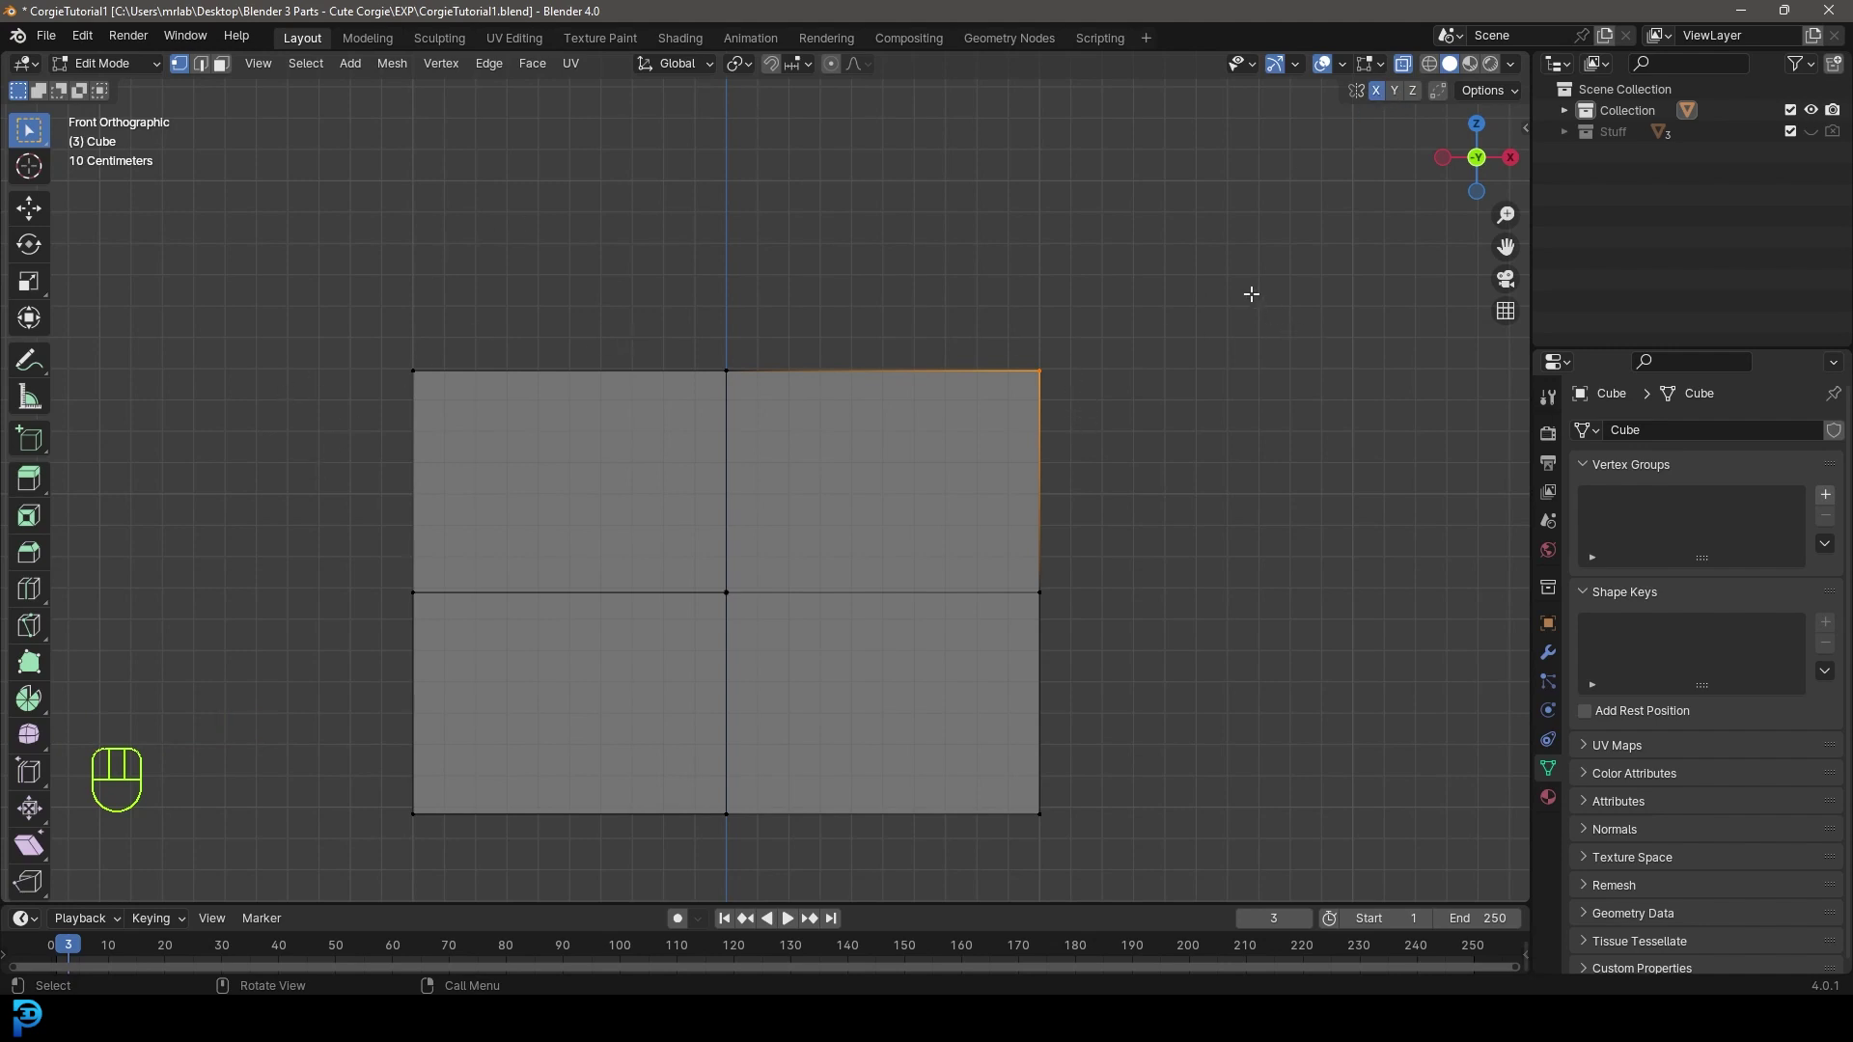
{"action": "key", "text": "g"}
{"action": "left_click", "coordinate": [1154, 356]}
- Move the lower side corner vertices inward about 0.28 m and up about 0.16 m, rounding the front outline
{"action": "scroll", "coordinate": [1059, 714], "scroll_direction": "down", "scroll_amount": 2}
{"action": "left_click_drag", "start_coordinate": [1040, 832], "coordinate": [883, 666]}
{"action": "key", "text": "g"}
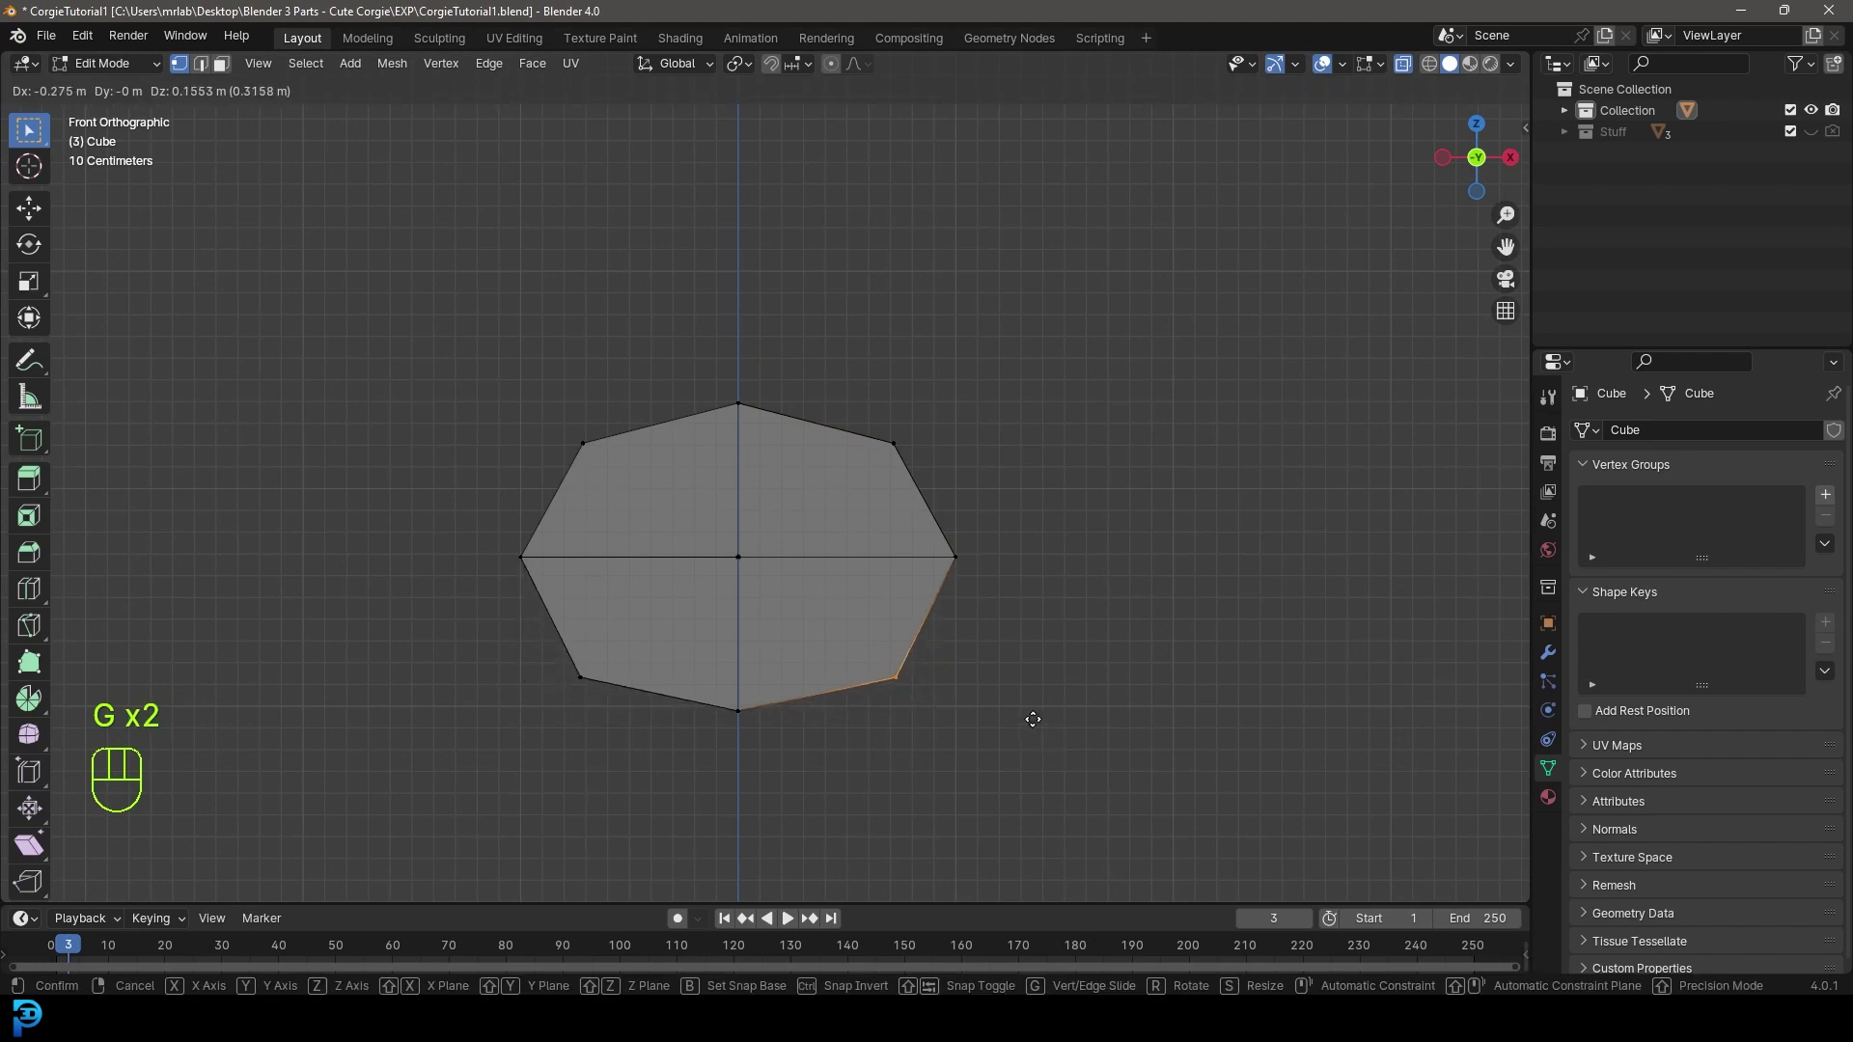
{"action": "left_click", "coordinate": [1033, 719]}
{"action": "scroll", "coordinate": [1012, 691], "scroll_direction": "down", "scroll_amount": 2}
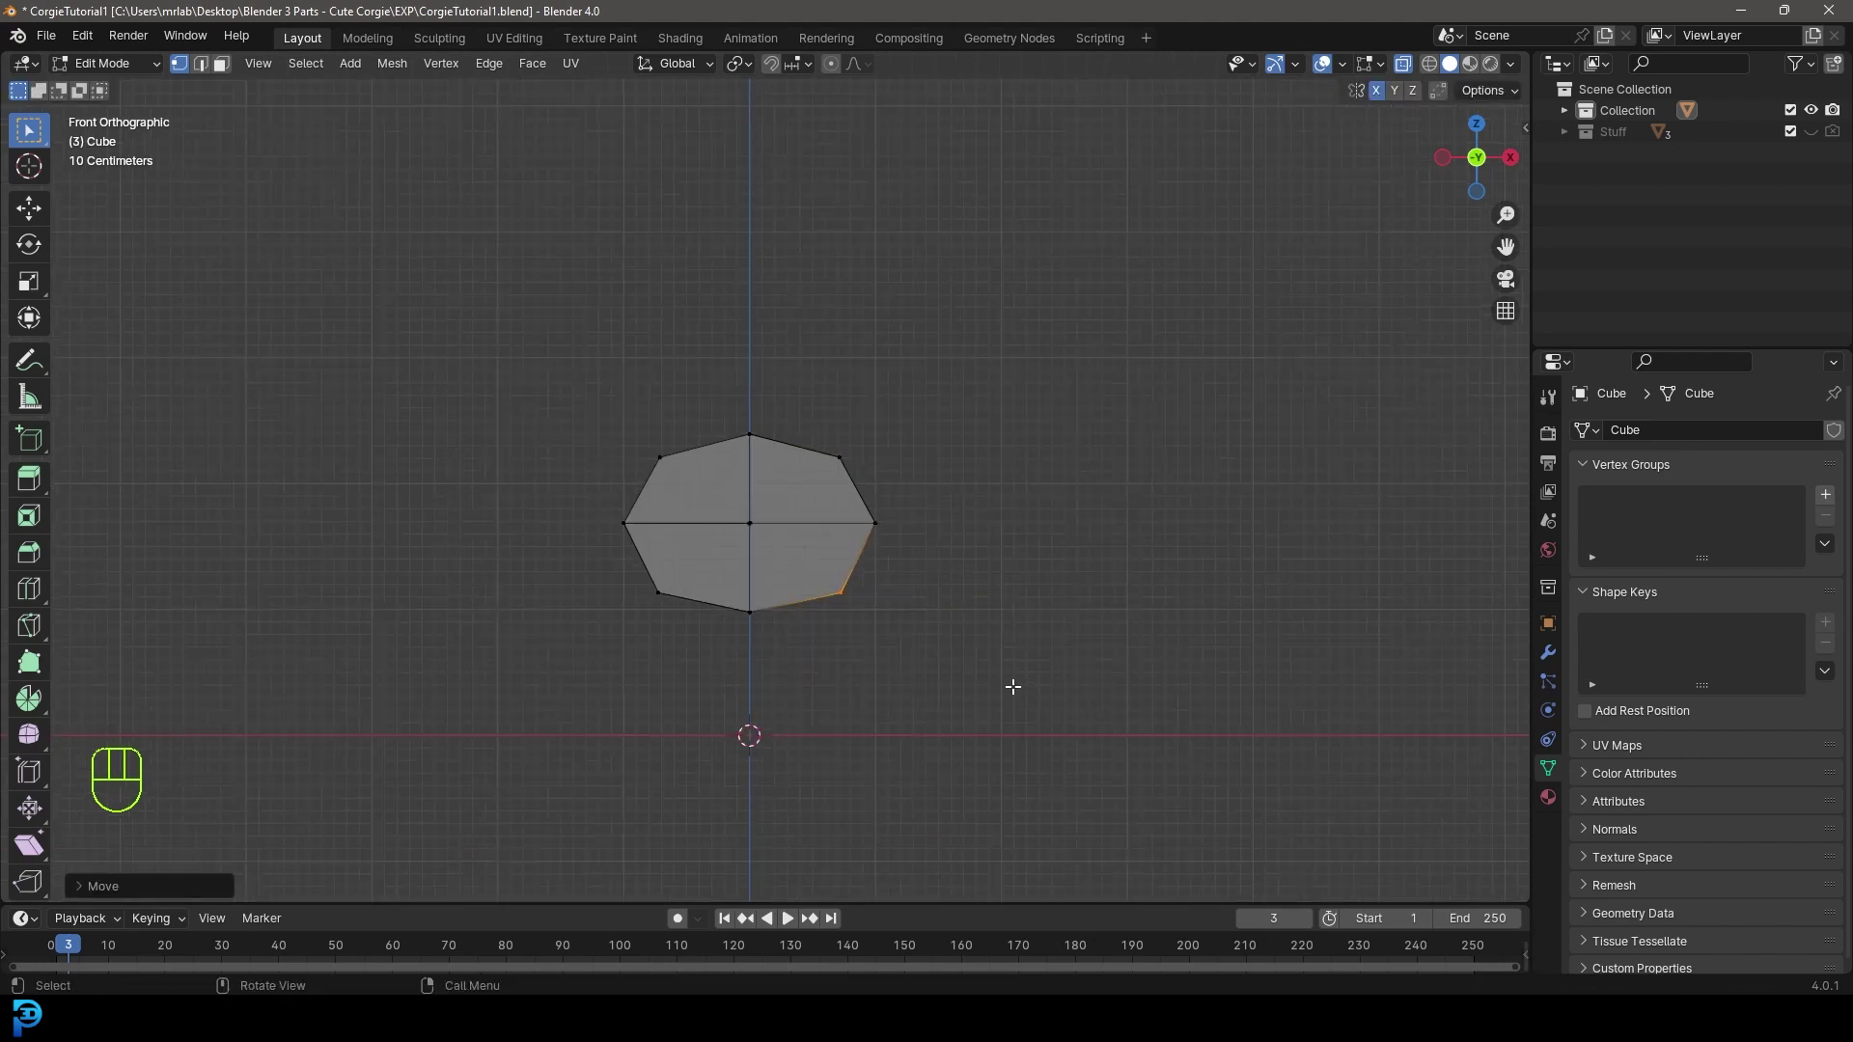
- In the right view, move the upper front corner vertices inward and down, and rotate them to follow the curve
{"action": "key", "text": "KP_3"}
{"action": "scroll", "coordinate": [1010, 685], "scroll_direction": "up", "scroll_amount": 2}
{"action": "left_click_drag", "start_coordinate": [352, 260], "coordinate": [574, 472]}
{"action": "key", "text": "g"}
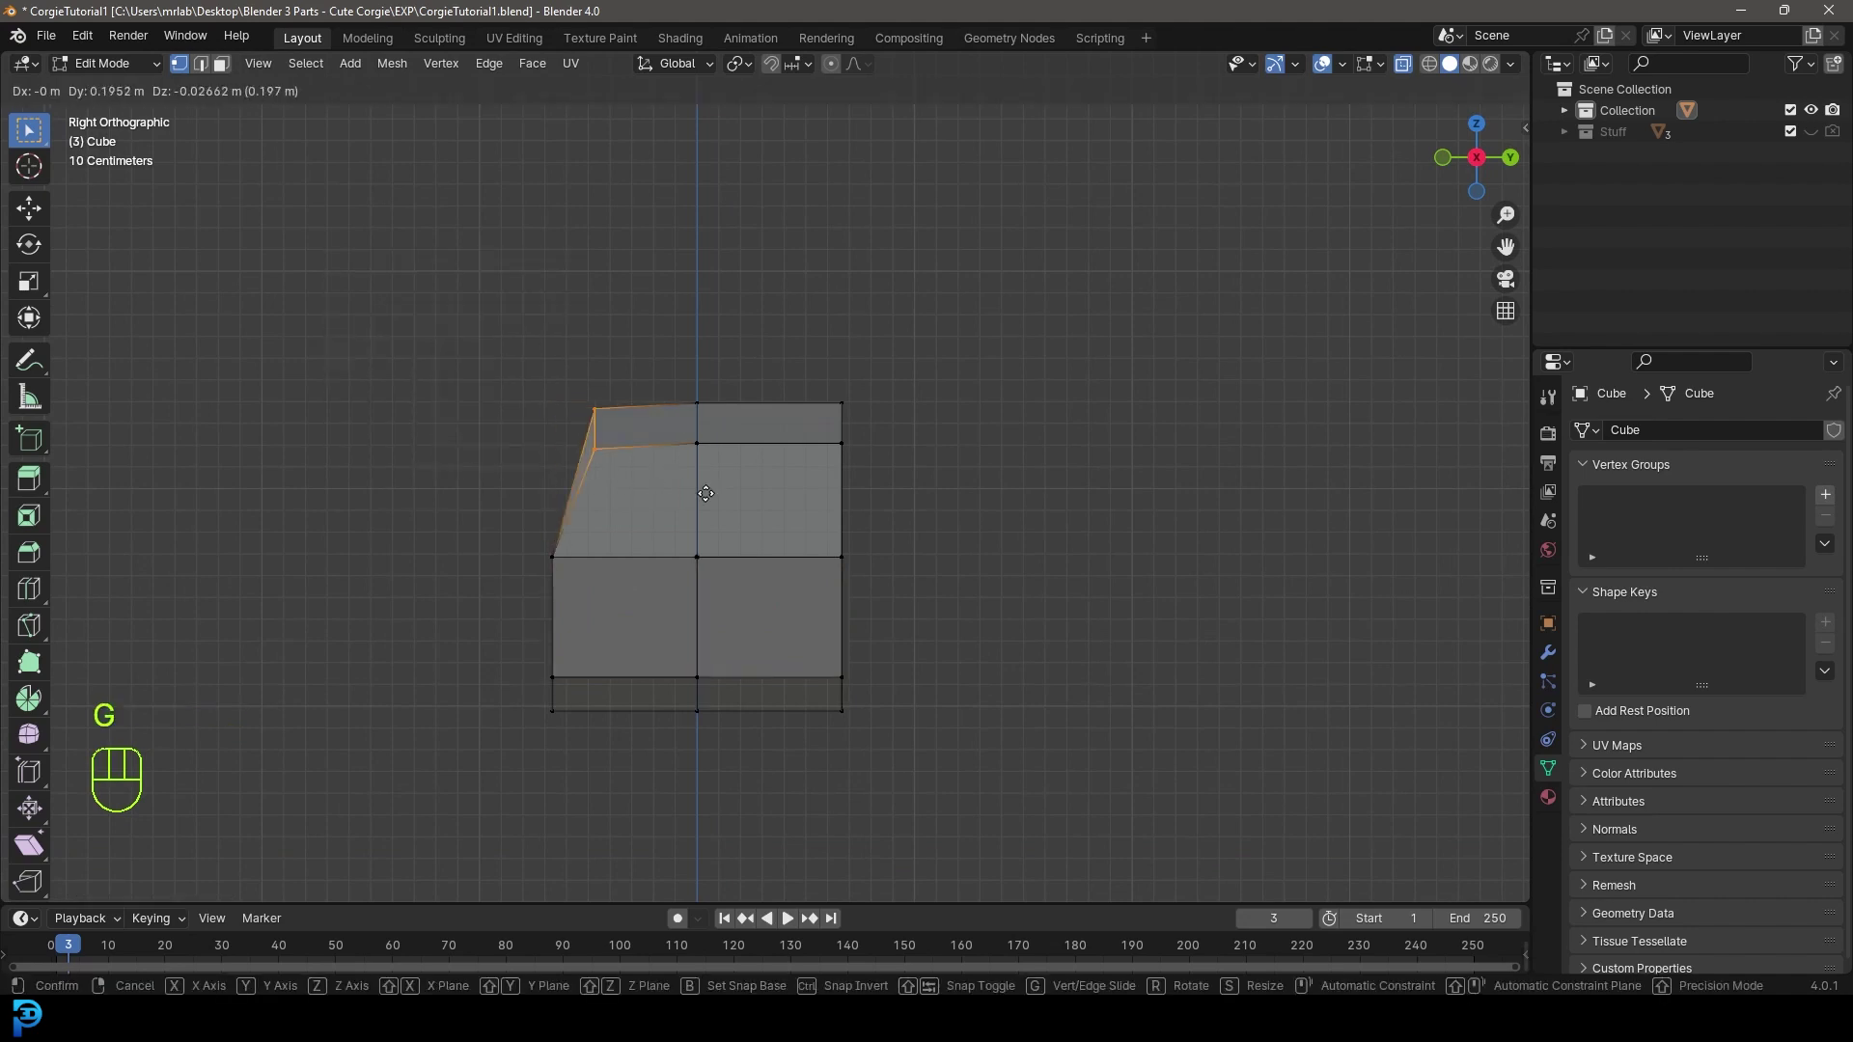
{"action": "left_click", "coordinate": [707, 495]}
{"action": "key", "text": "r"}
{"action": "left_click", "coordinate": [752, 558]}
- Move the upper back corner vertices inward and down, and rotate them to round the back of the head
{"action": "left_click_drag", "start_coordinate": [932, 541], "coordinate": [783, 355]}
{"action": "key", "text": "g"}
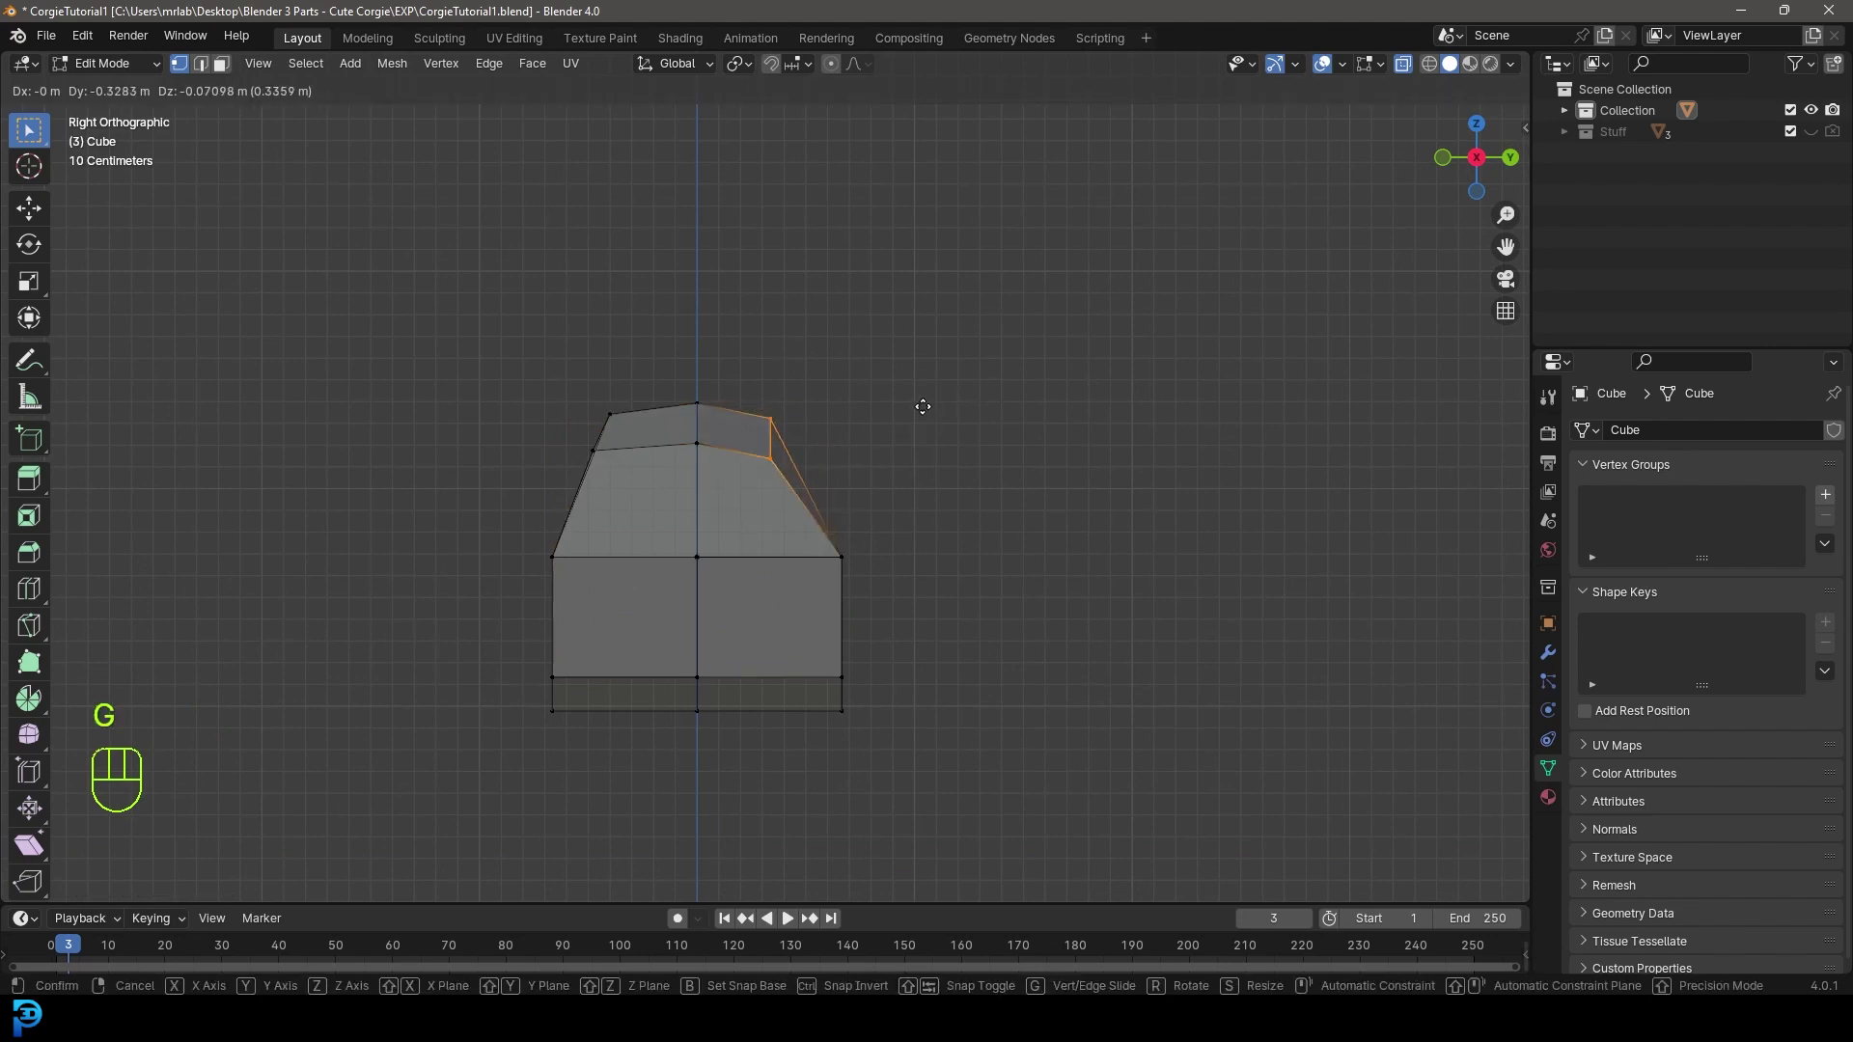
{"action": "left_click", "coordinate": [969, 418]}
{"action": "key", "text": "r"}
{"action": "left_click", "coordinate": [979, 329]}
- Move the lower back and lower front corner vertices inward and up to round the underside of the side profile
{"action": "left_click_drag", "start_coordinate": [960, 799], "coordinate": [816, 659]}
{"action": "key", "text": "r"}
{"action": "key", "text": "g"}
{"action": "left_click", "coordinate": [912, 749]}
{"action": "left_click_drag", "start_coordinate": [588, 786], "coordinate": [511, 673]}
{"action": "key", "text": "g"}
{"action": "key", "text": "g"}
{"action": "left_click", "coordinate": [559, 628]}
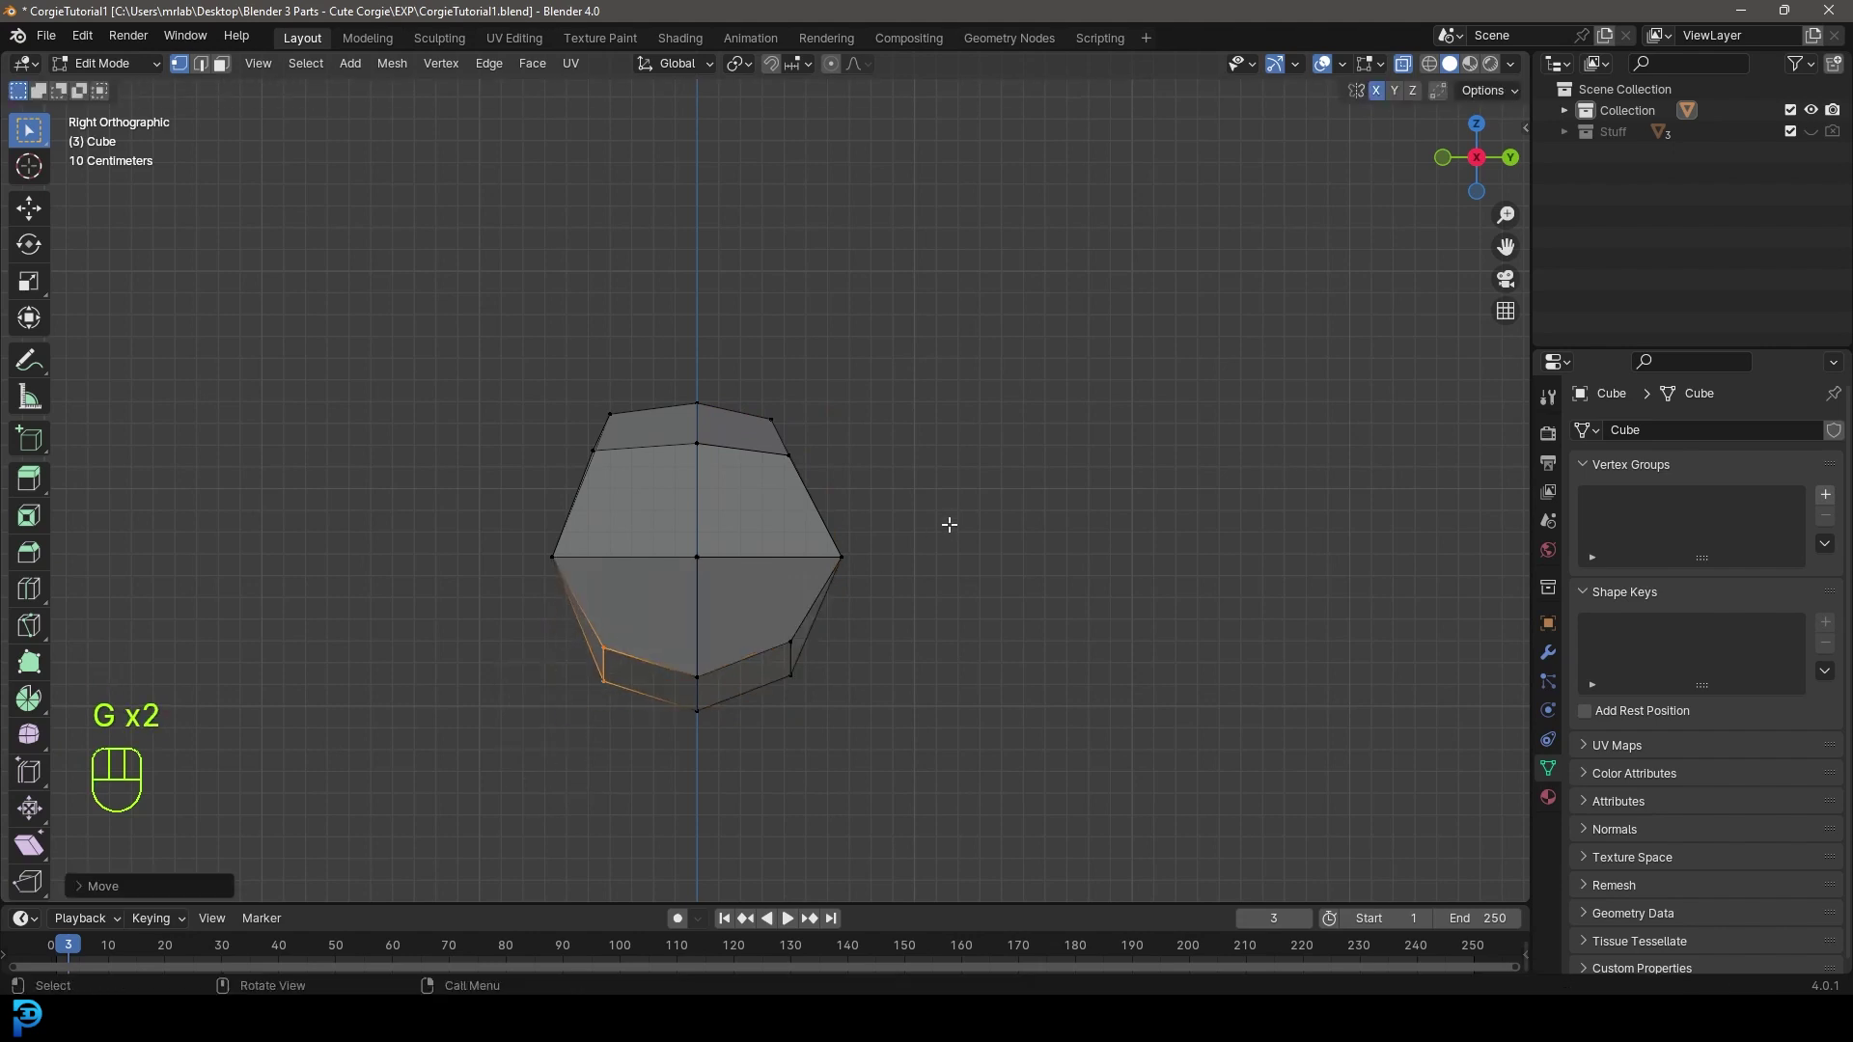
- In the top view, move the front side corner vertices inward about 0.25 m in X and 0.16 m in Y
{"action": "key", "text": "KP_7"}
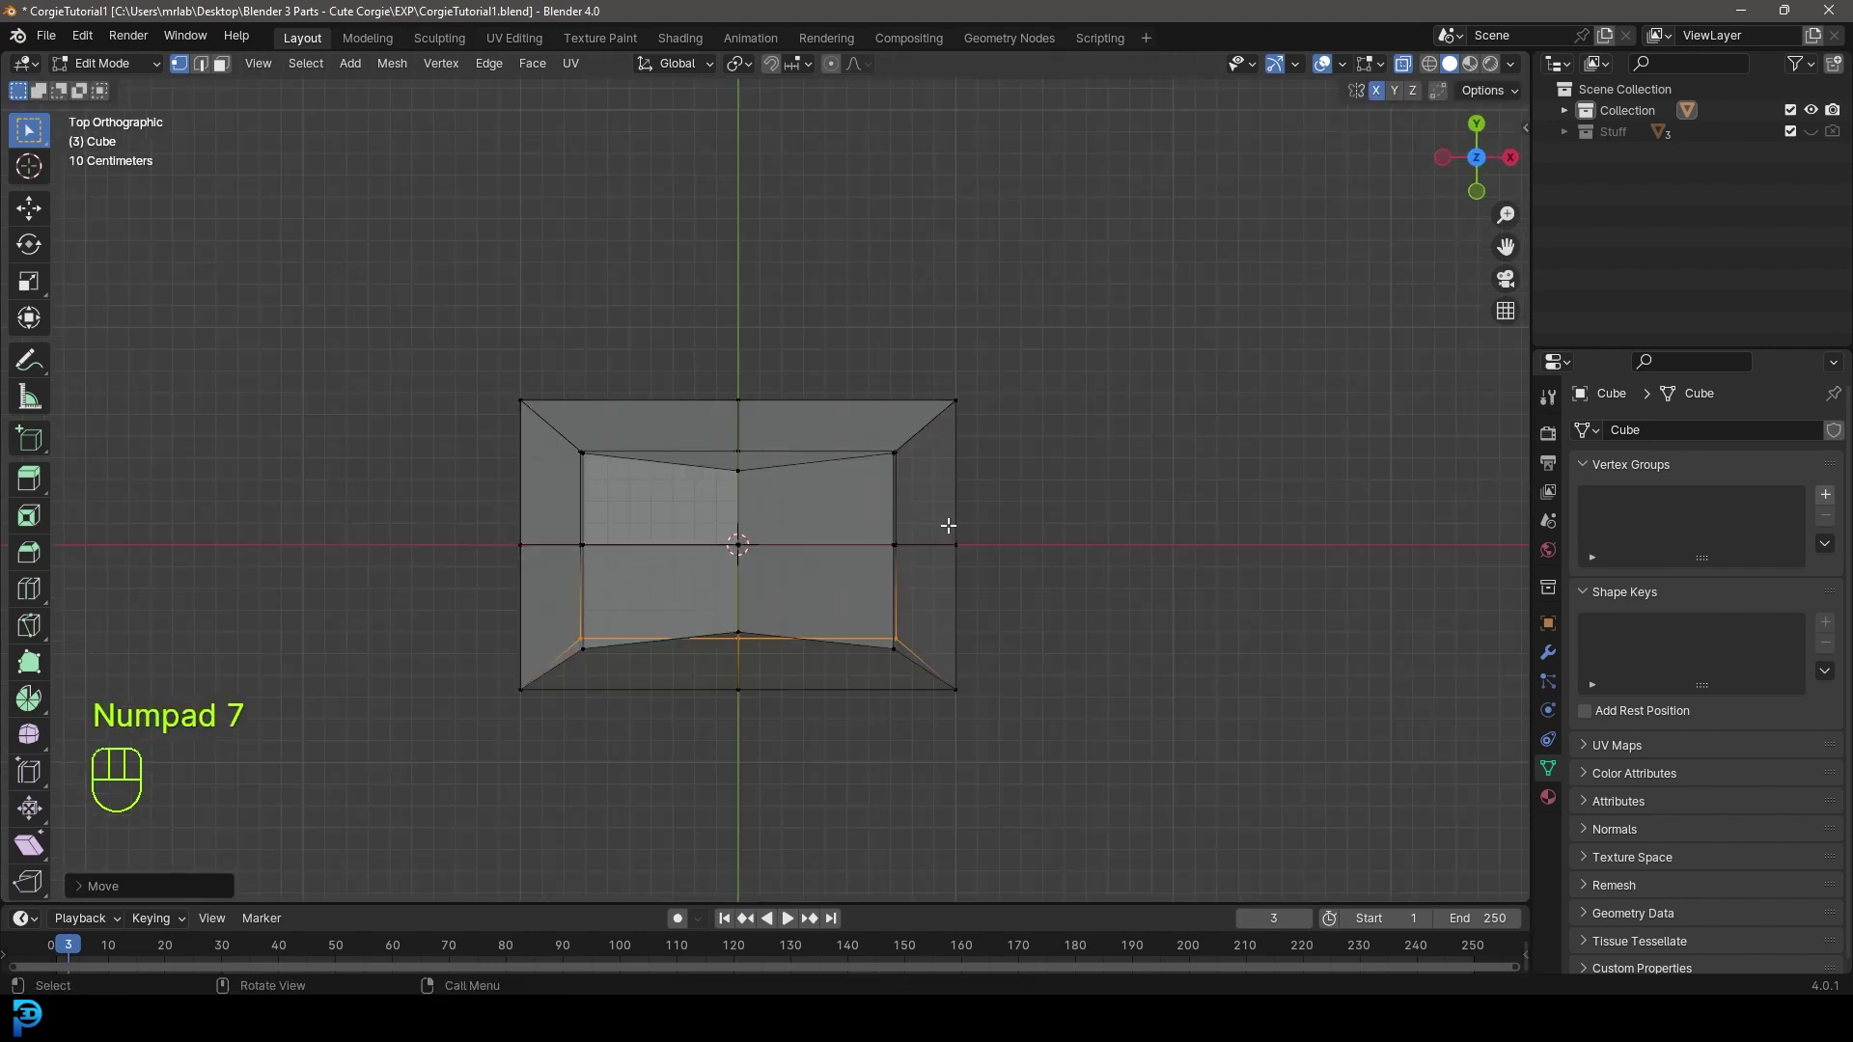
{"action": "left_click_drag", "start_coordinate": [1045, 743], "coordinate": [869, 621]}
{"action": "scroll", "coordinate": [868, 622], "scroll_direction": "up", "scroll_amount": 1}
{"action": "key", "text": "g"}
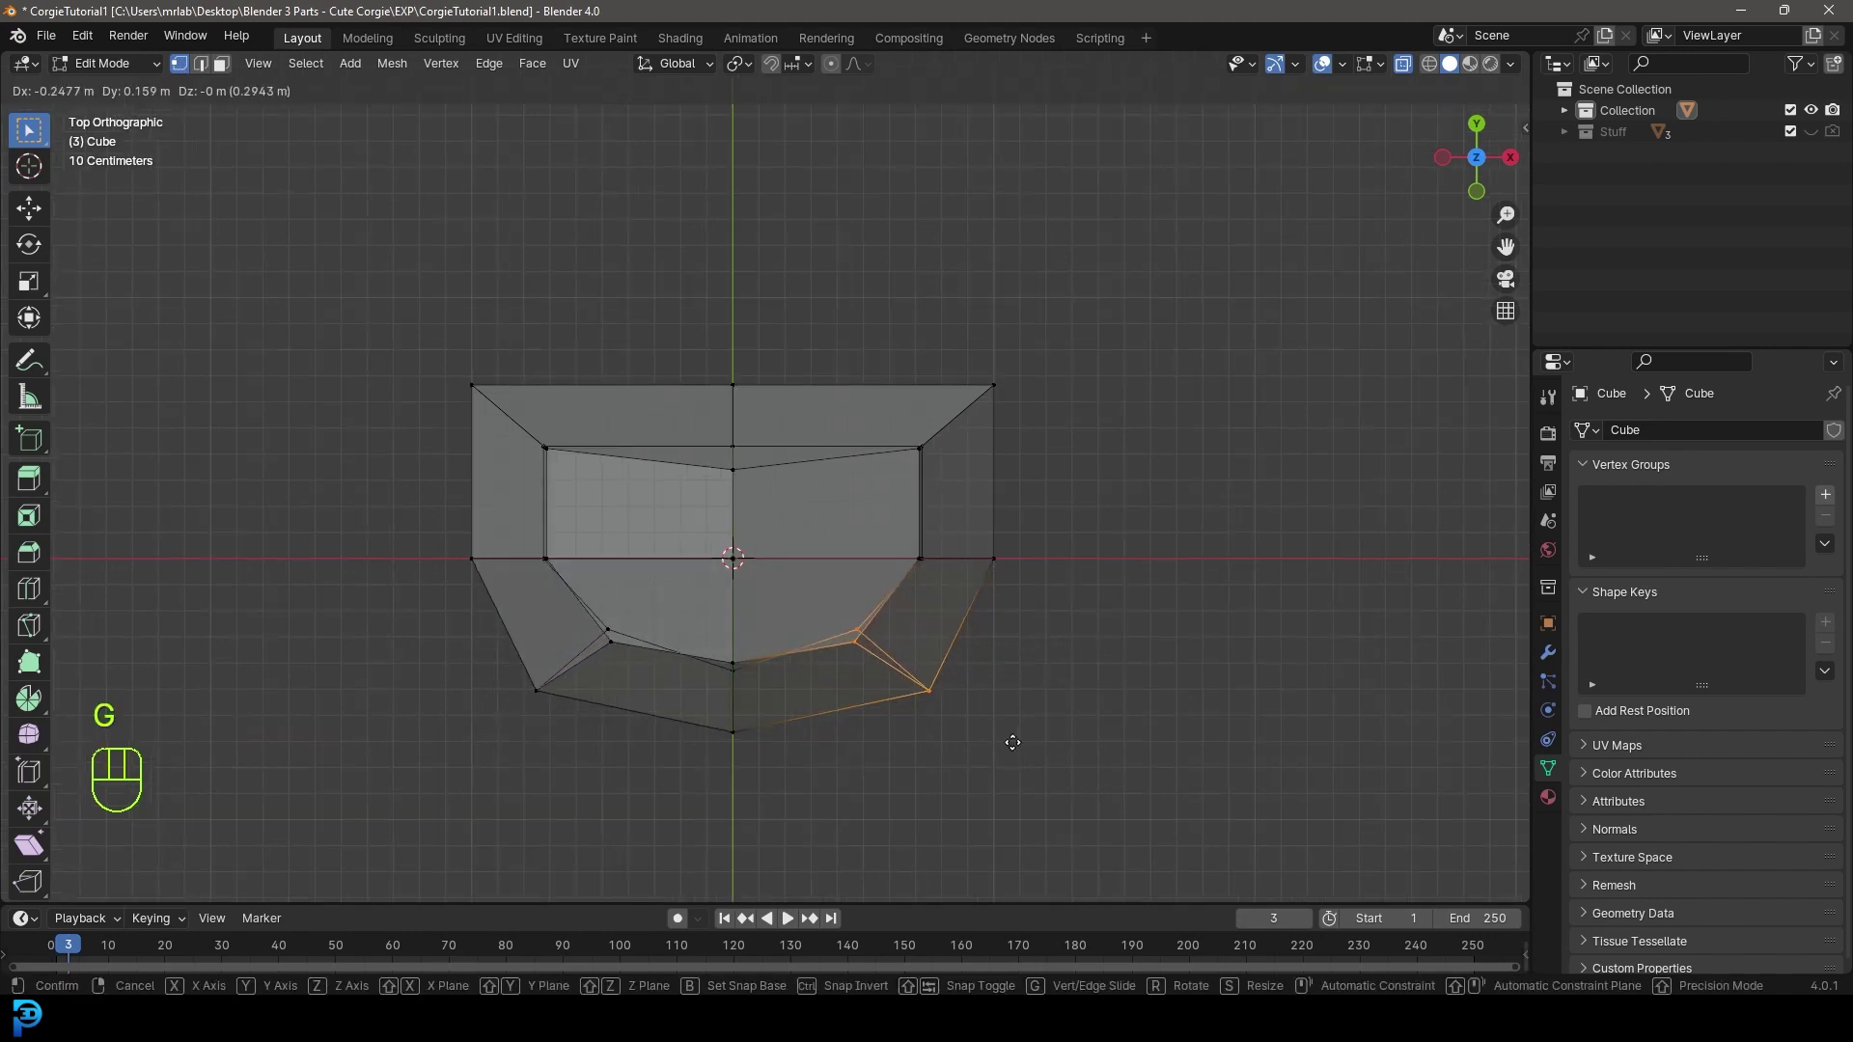
{"action": "left_click", "coordinate": [1012, 742]}
- Move the back side corner vertices inward about 0.27 m in X and 0.16 m in Y to round the top outline
{"action": "left_click_drag", "start_coordinate": [1049, 332], "coordinate": [903, 469]}
{"action": "key", "text": "g"}
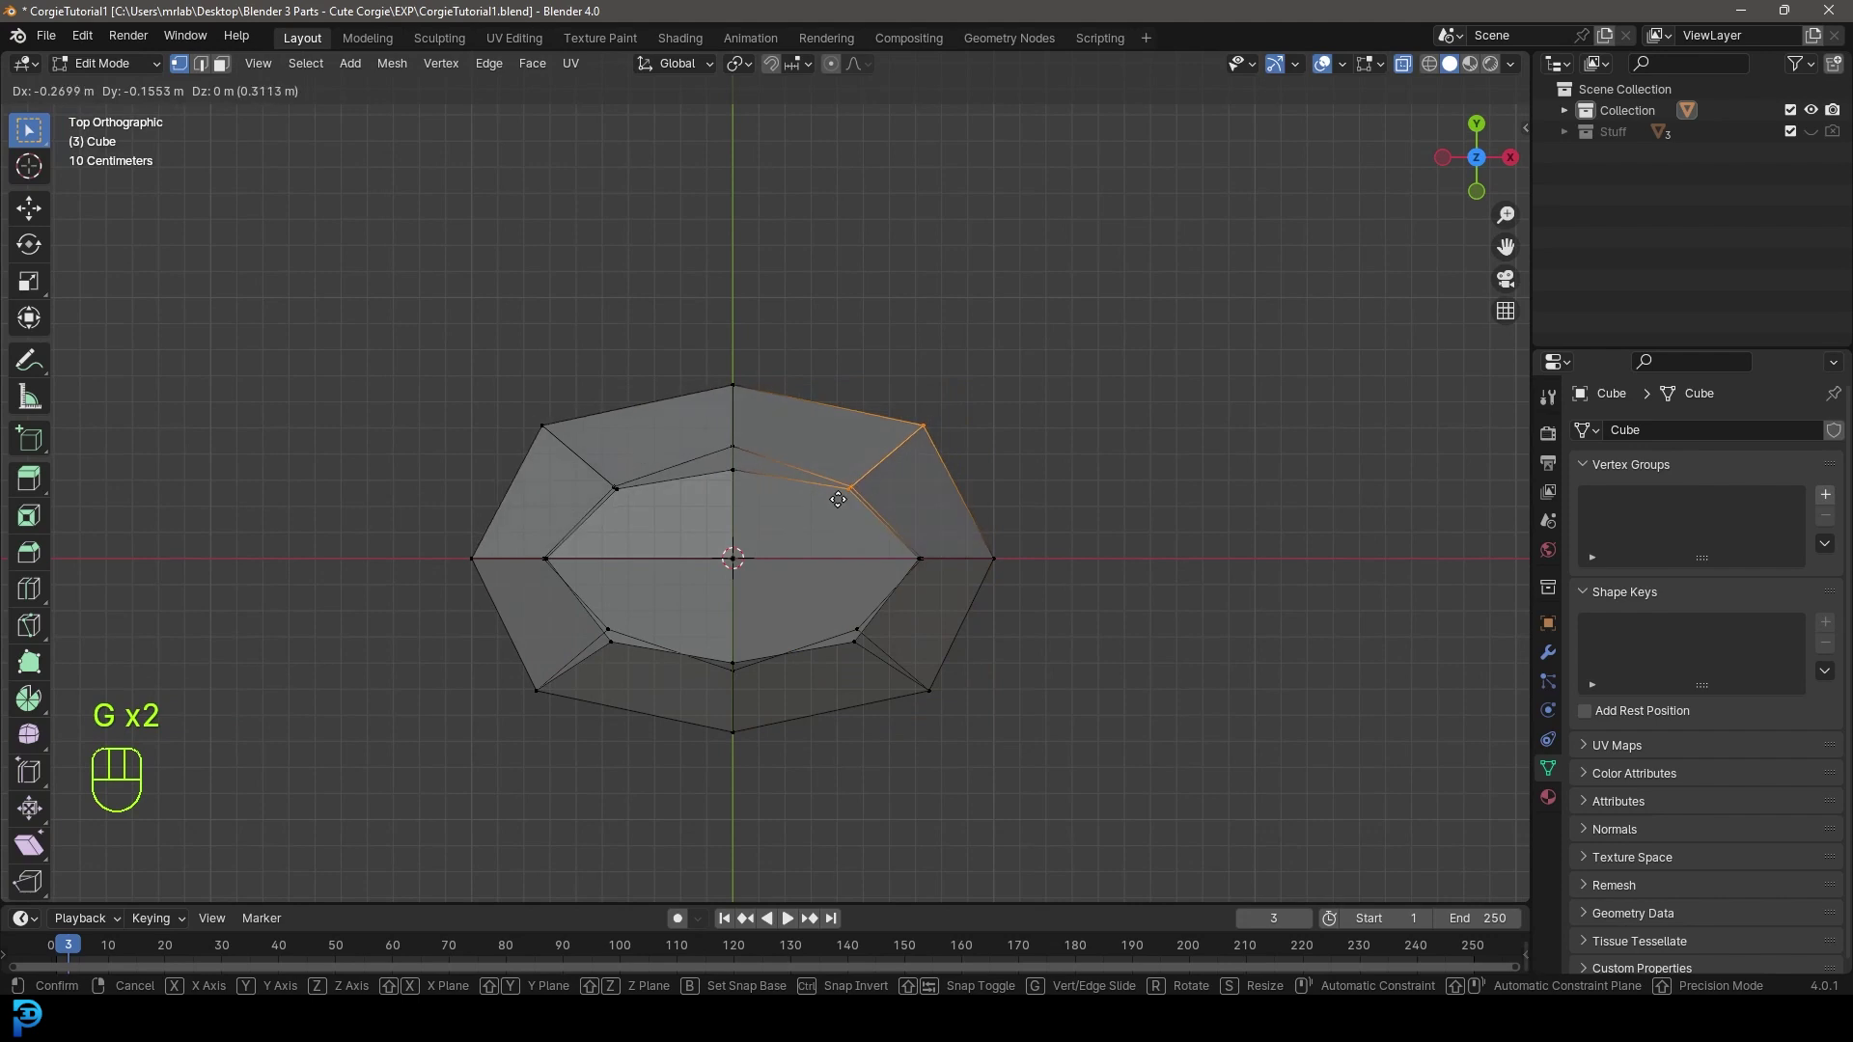
{"action": "left_click", "coordinate": [838, 499]}
{"action": "scroll", "coordinate": [837, 499], "scroll_direction": "down", "scroll_amount": 4}
{"action": "middle_click_drag", "start_coordinate": [837, 498], "coordinate": [874, 530]}
- In the front view, move the upper side corner vertices slightly outward and up to broaden the head's top
{"action": "key", "text": "z"}
{"action": "left_click", "coordinate": [1084, 542]}
{"action": "key", "text": "KP_1"}
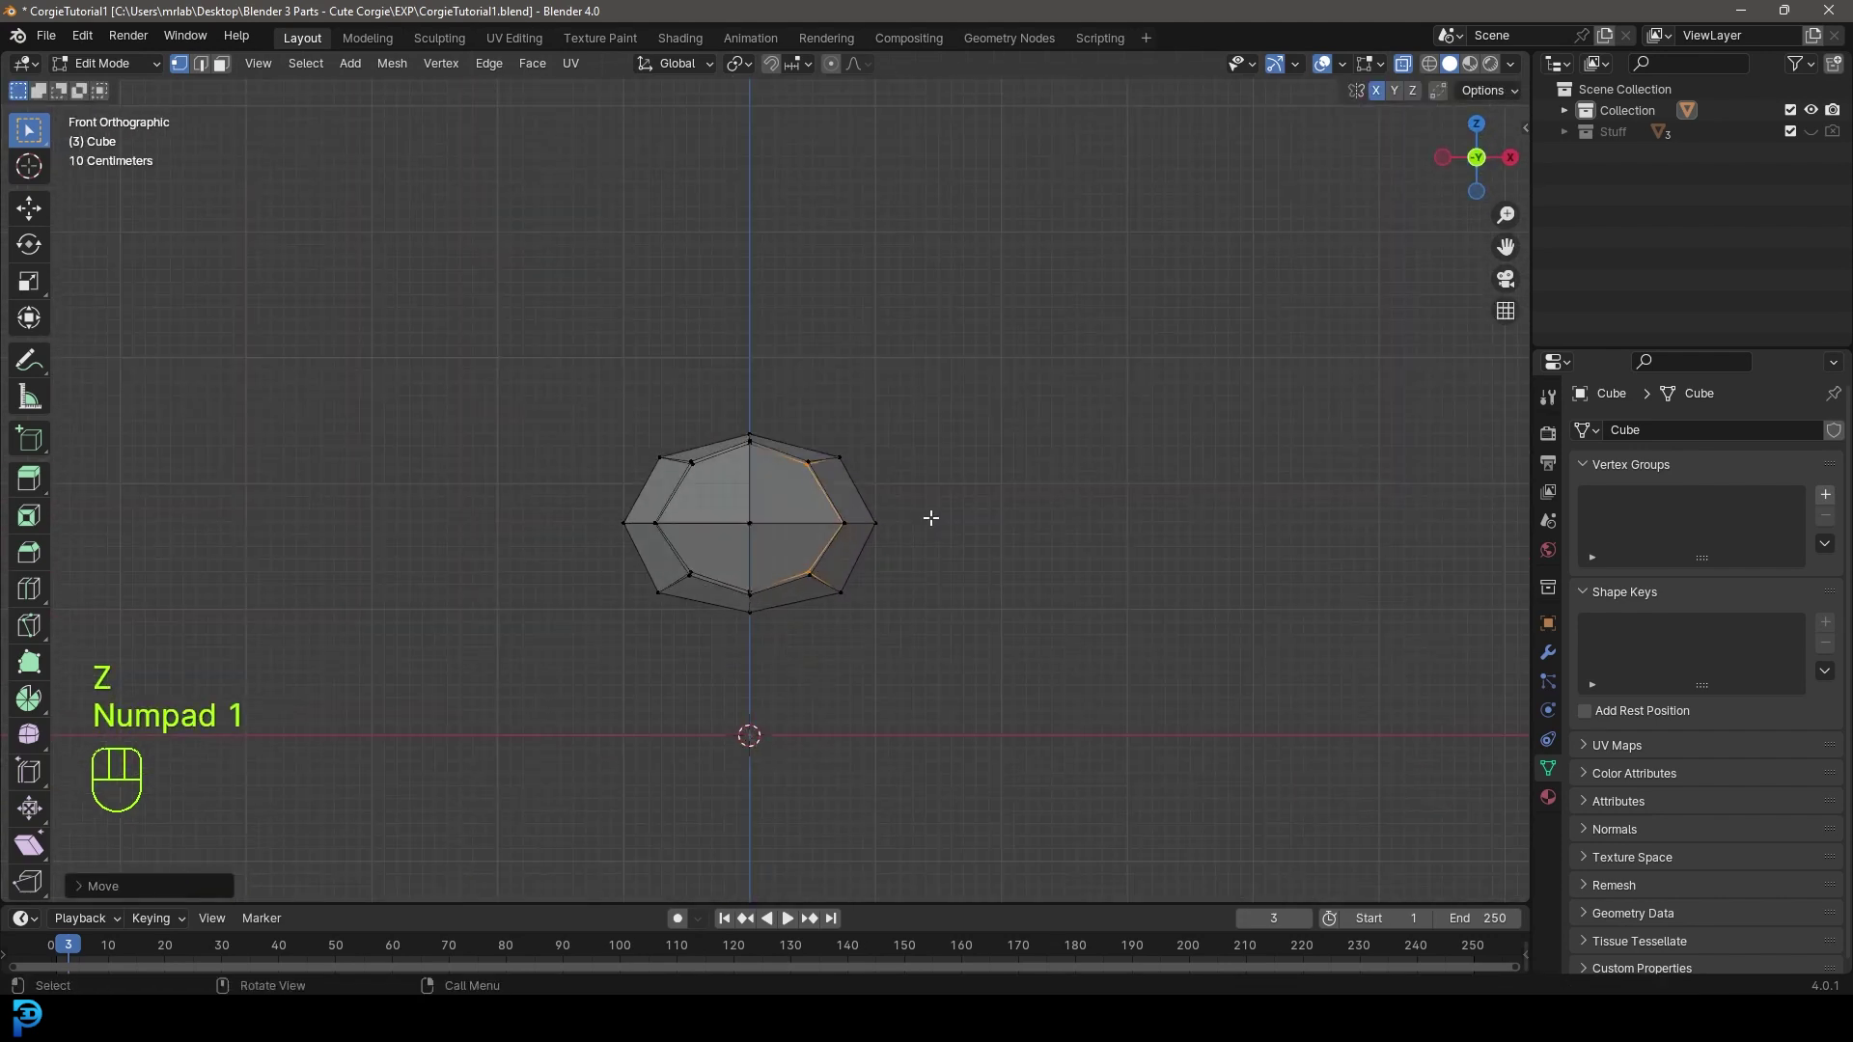
{"action": "scroll", "coordinate": [930, 518], "scroll_direction": "up", "scroll_amount": 3}
{"action": "left_click_drag", "start_coordinate": [984, 486], "coordinate": [851, 417]}
{"action": "key", "text": "g"}
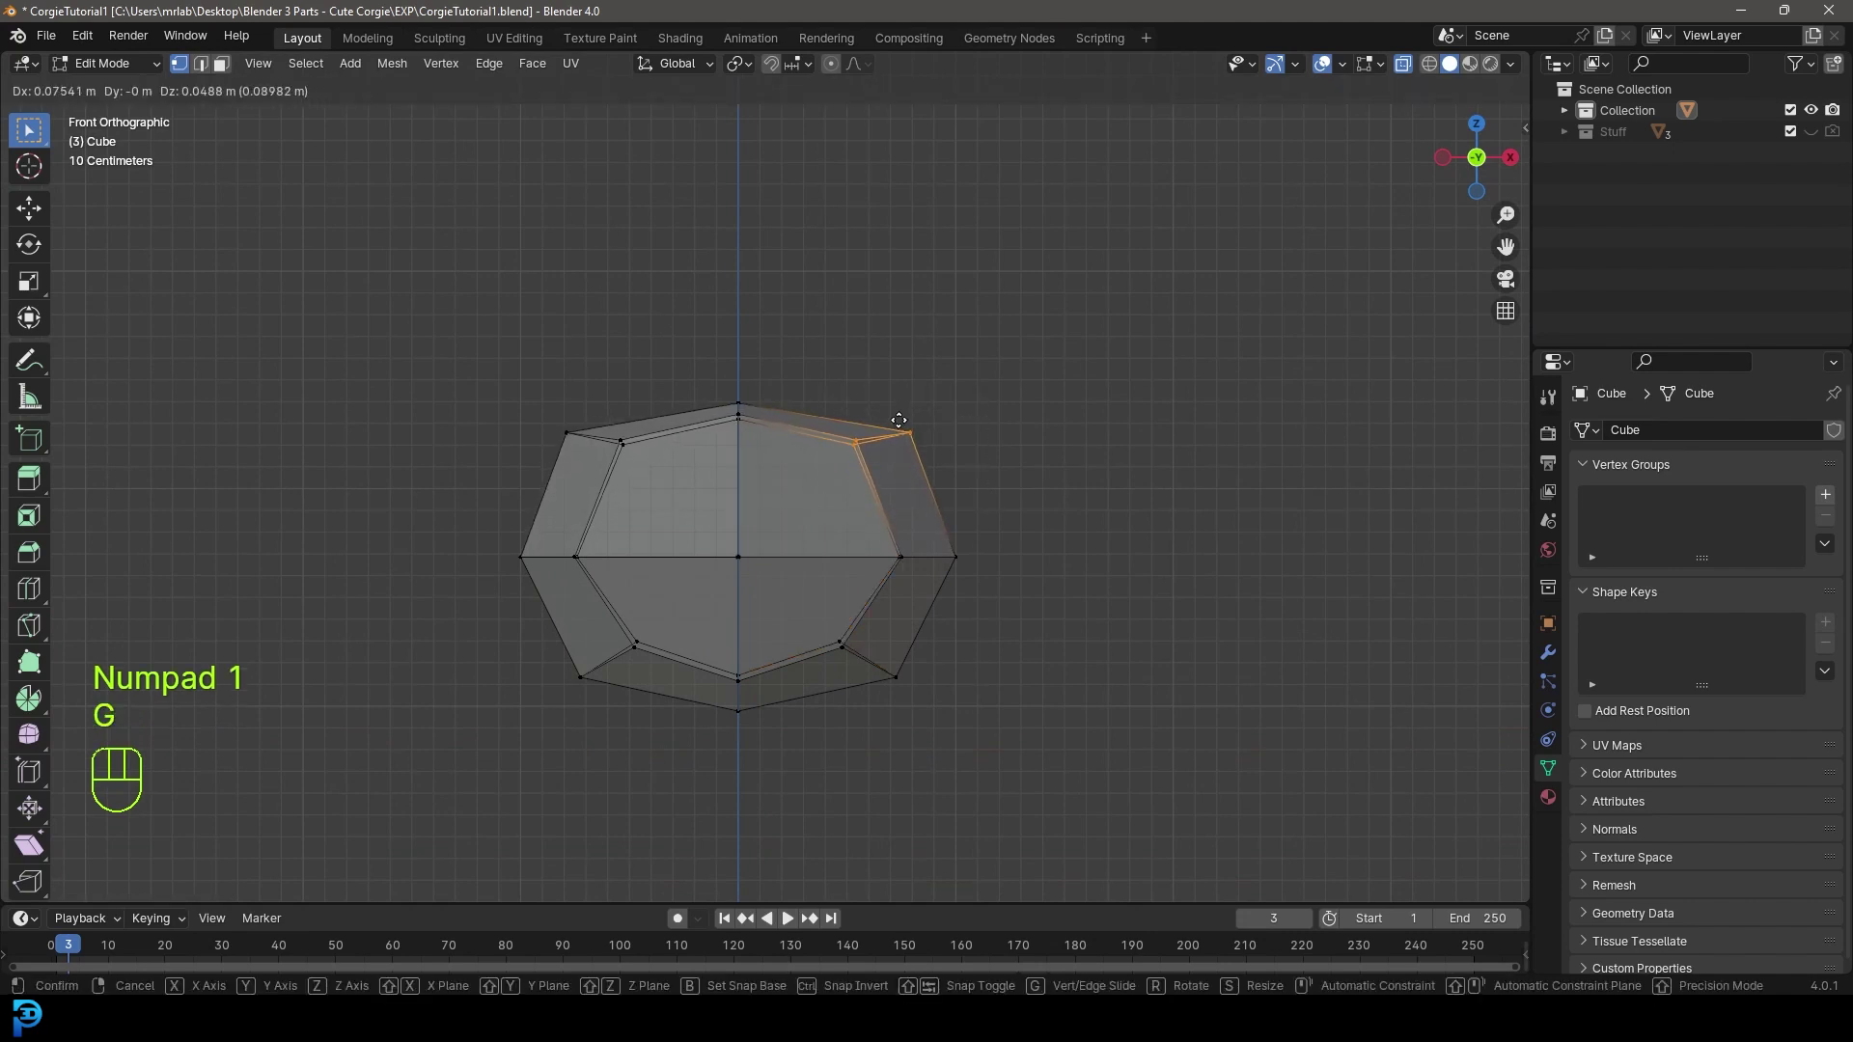
{"action": "left_click", "coordinate": [892, 426]}
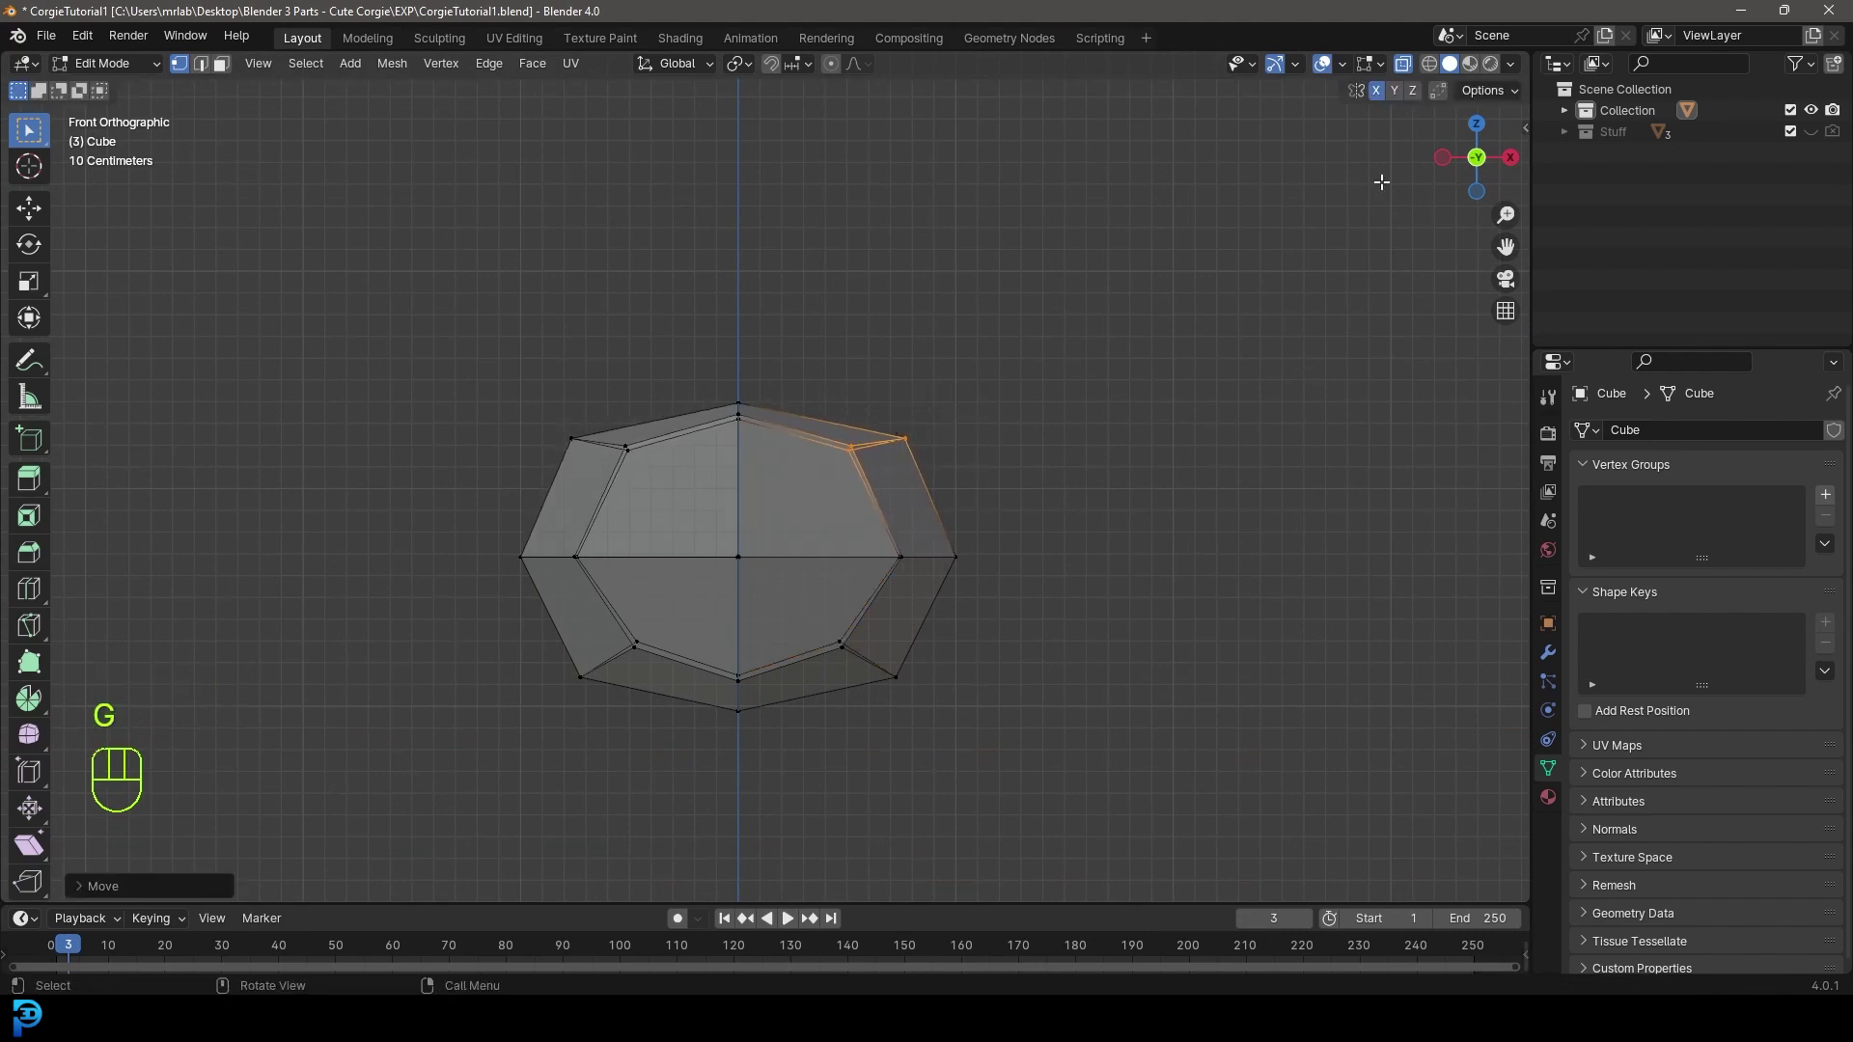
- Disable X-axis mesh mirroring and X-ray so the head displays as an opaque solid
{"action": "left_click", "coordinate": [1377, 91]}
{"action": "key", "text": "z"}
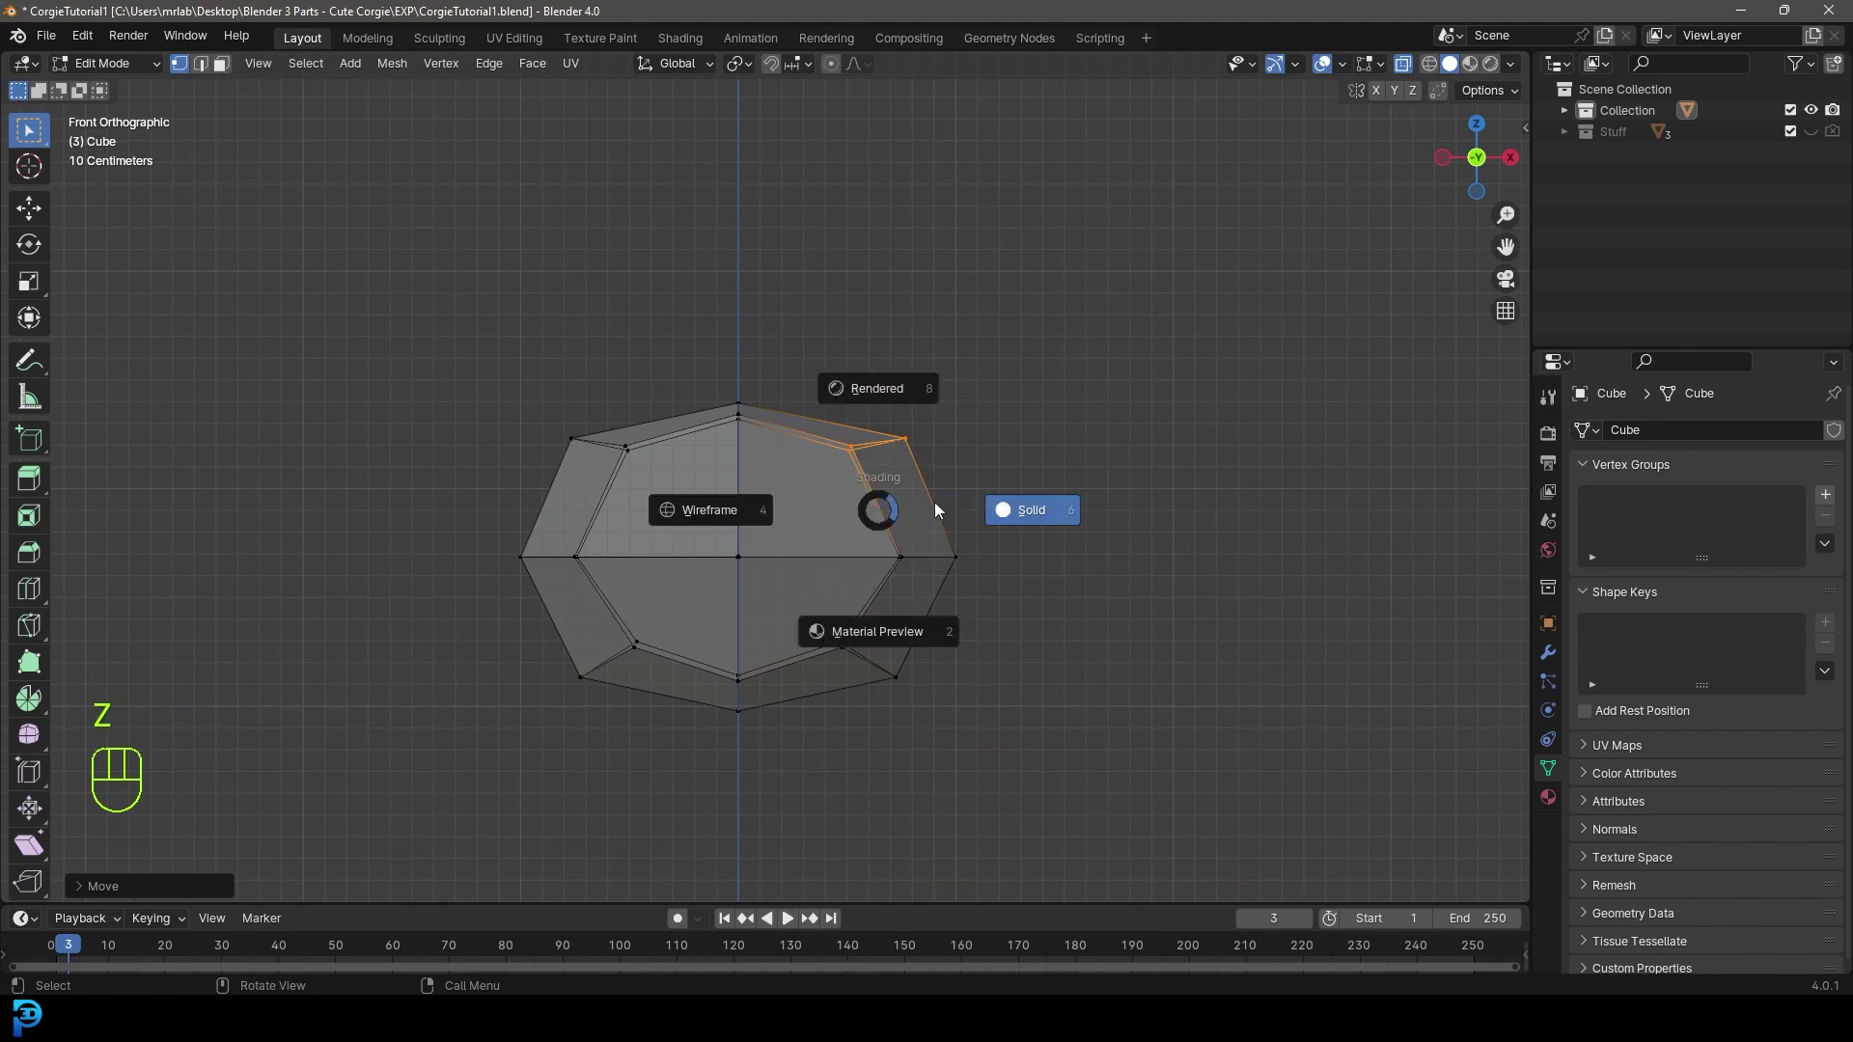
{"action": "scroll", "coordinate": [849, 477], "scroll_direction": "up", "scroll_amount": 2}
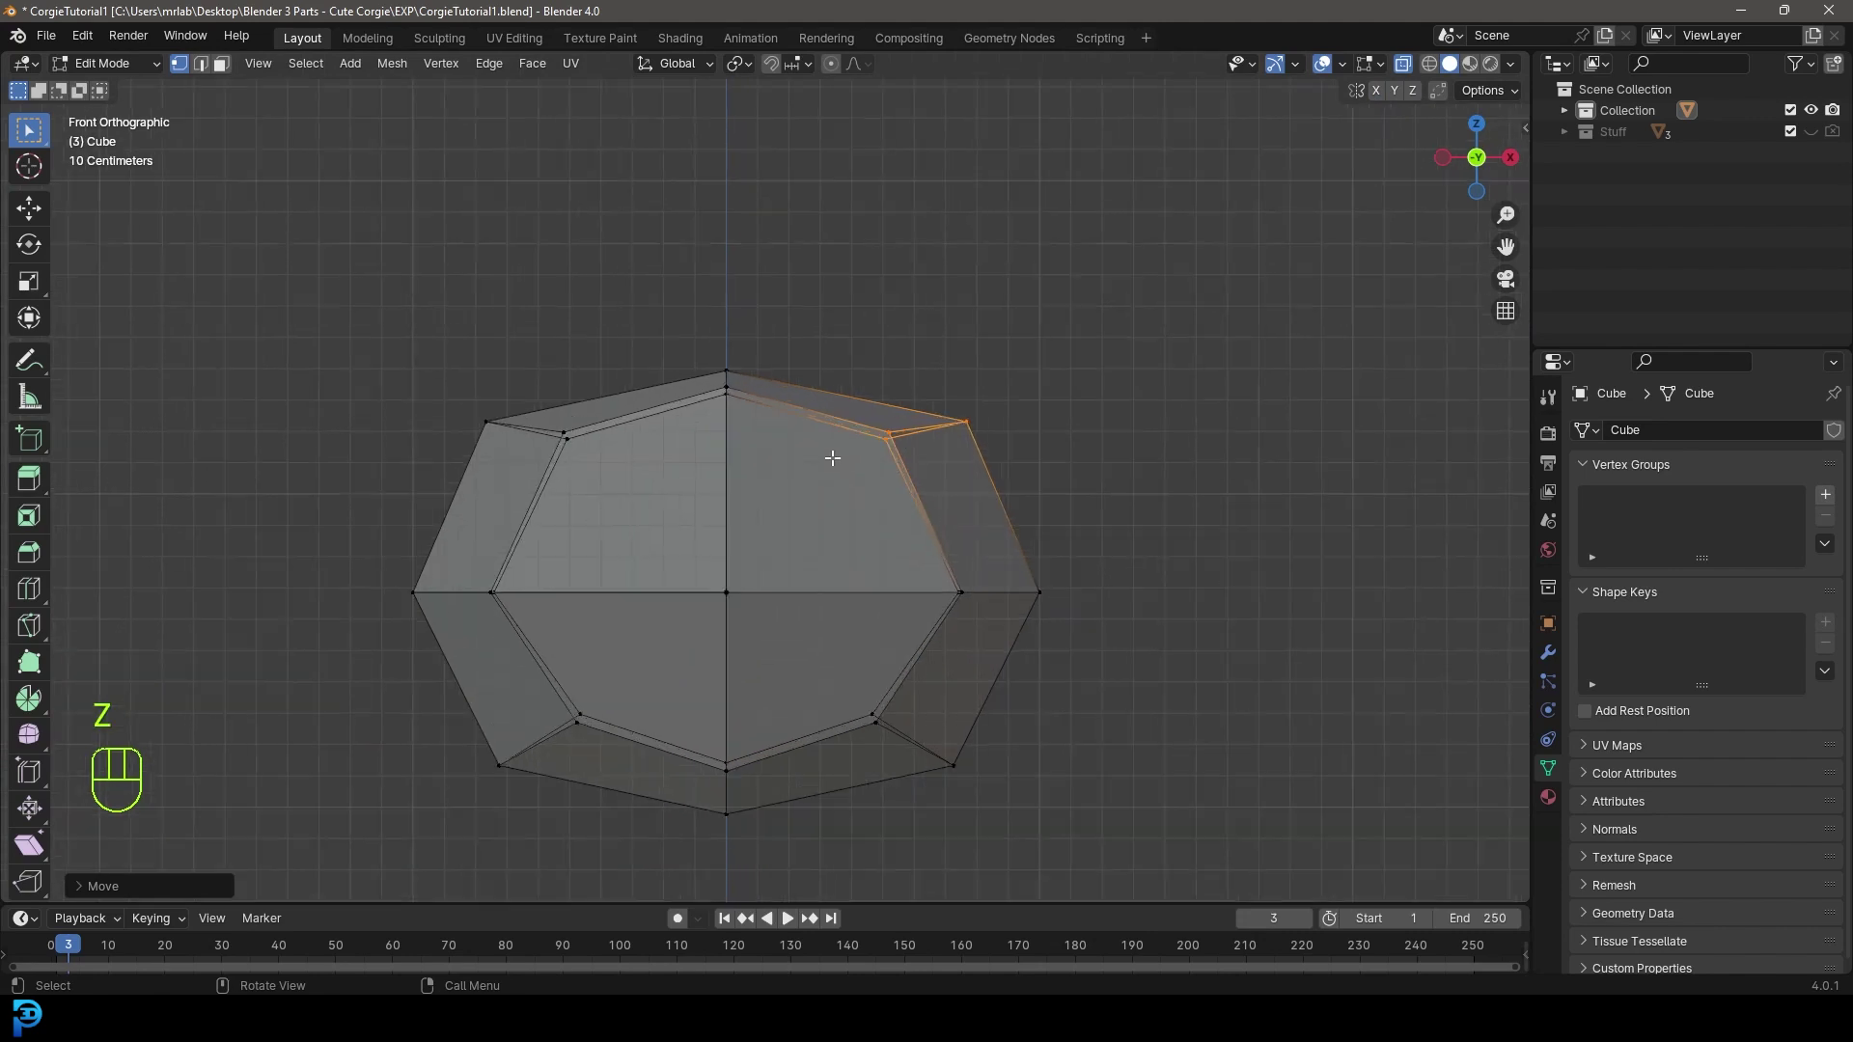
{"action": "left_click", "coordinate": [1404, 64]}
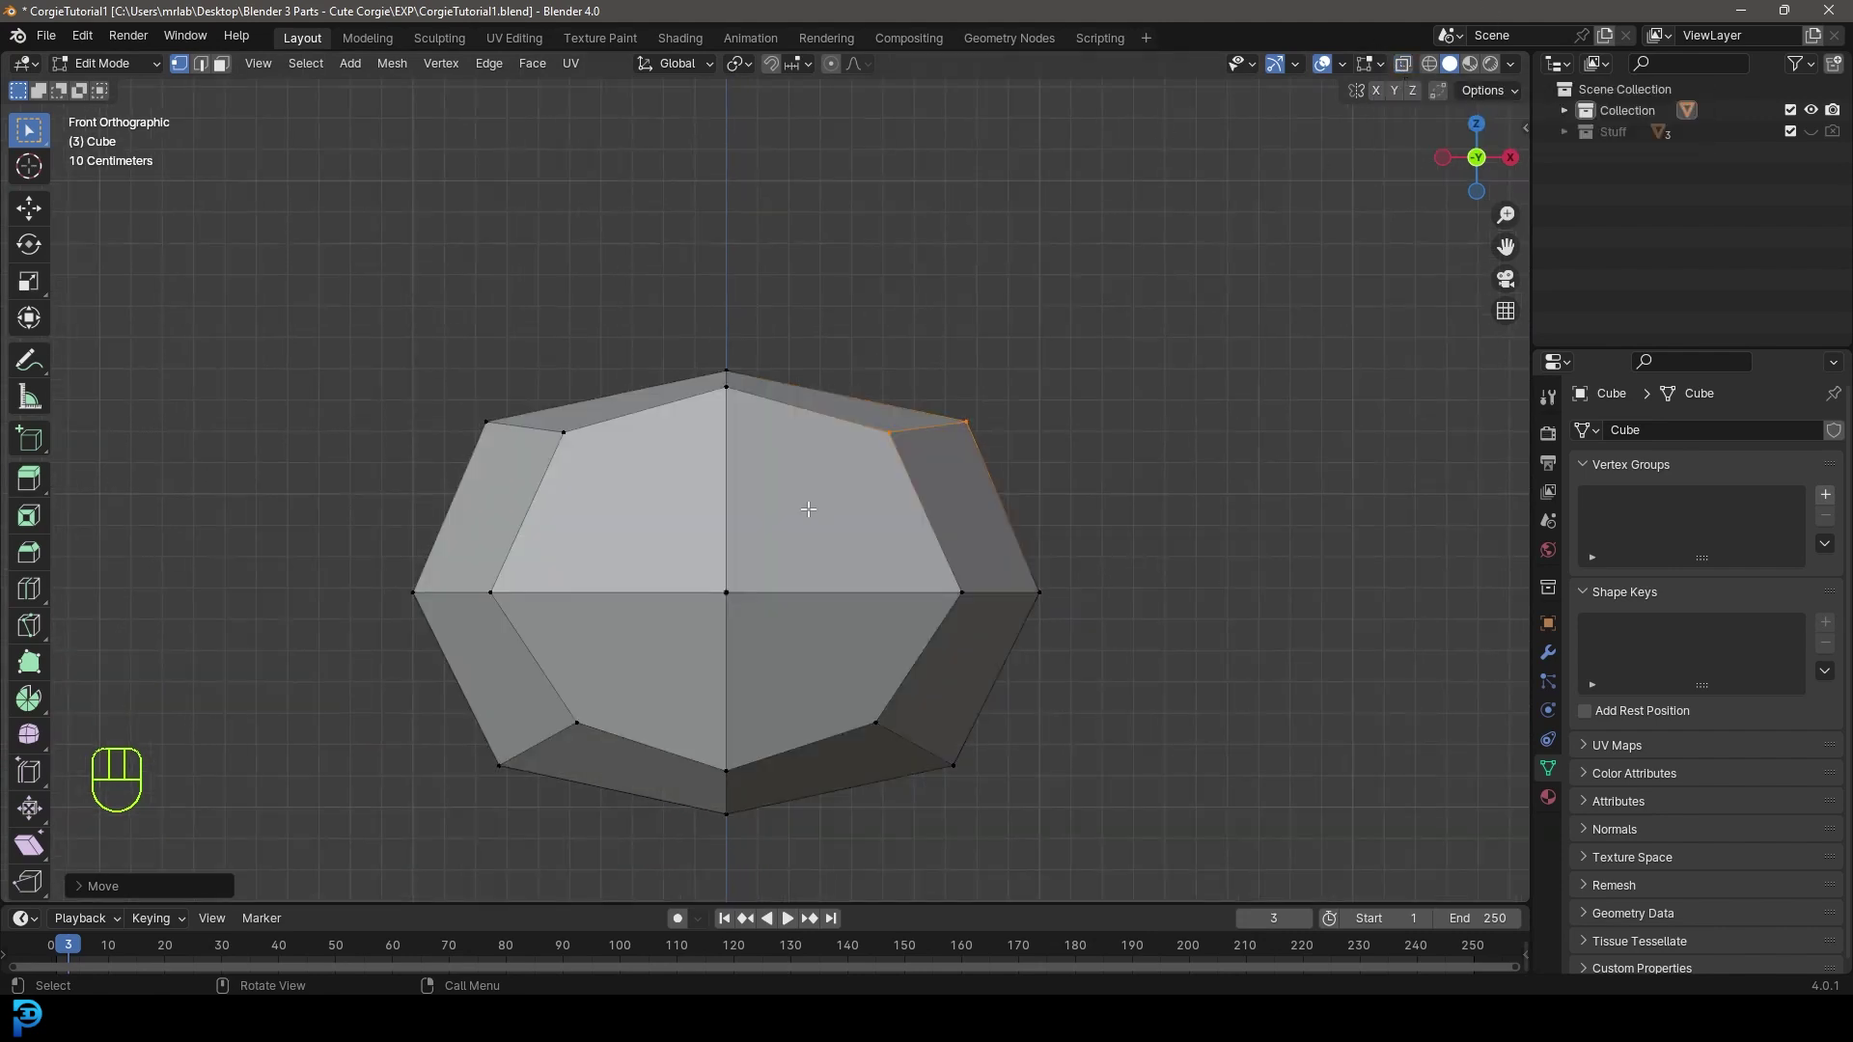
- Add a vertical loop cut on each side of the head's centre line
{"action": "scroll", "coordinate": [825, 435], "scroll_direction": "up", "scroll_amount": 1}
{"action": "key", "text": "ctrl+r"}
{"action": "left_click", "coordinate": [834, 377]}
{"action": "key", "text": "ctrl+r"}
{"action": "left_click", "coordinate": [605, 401]}
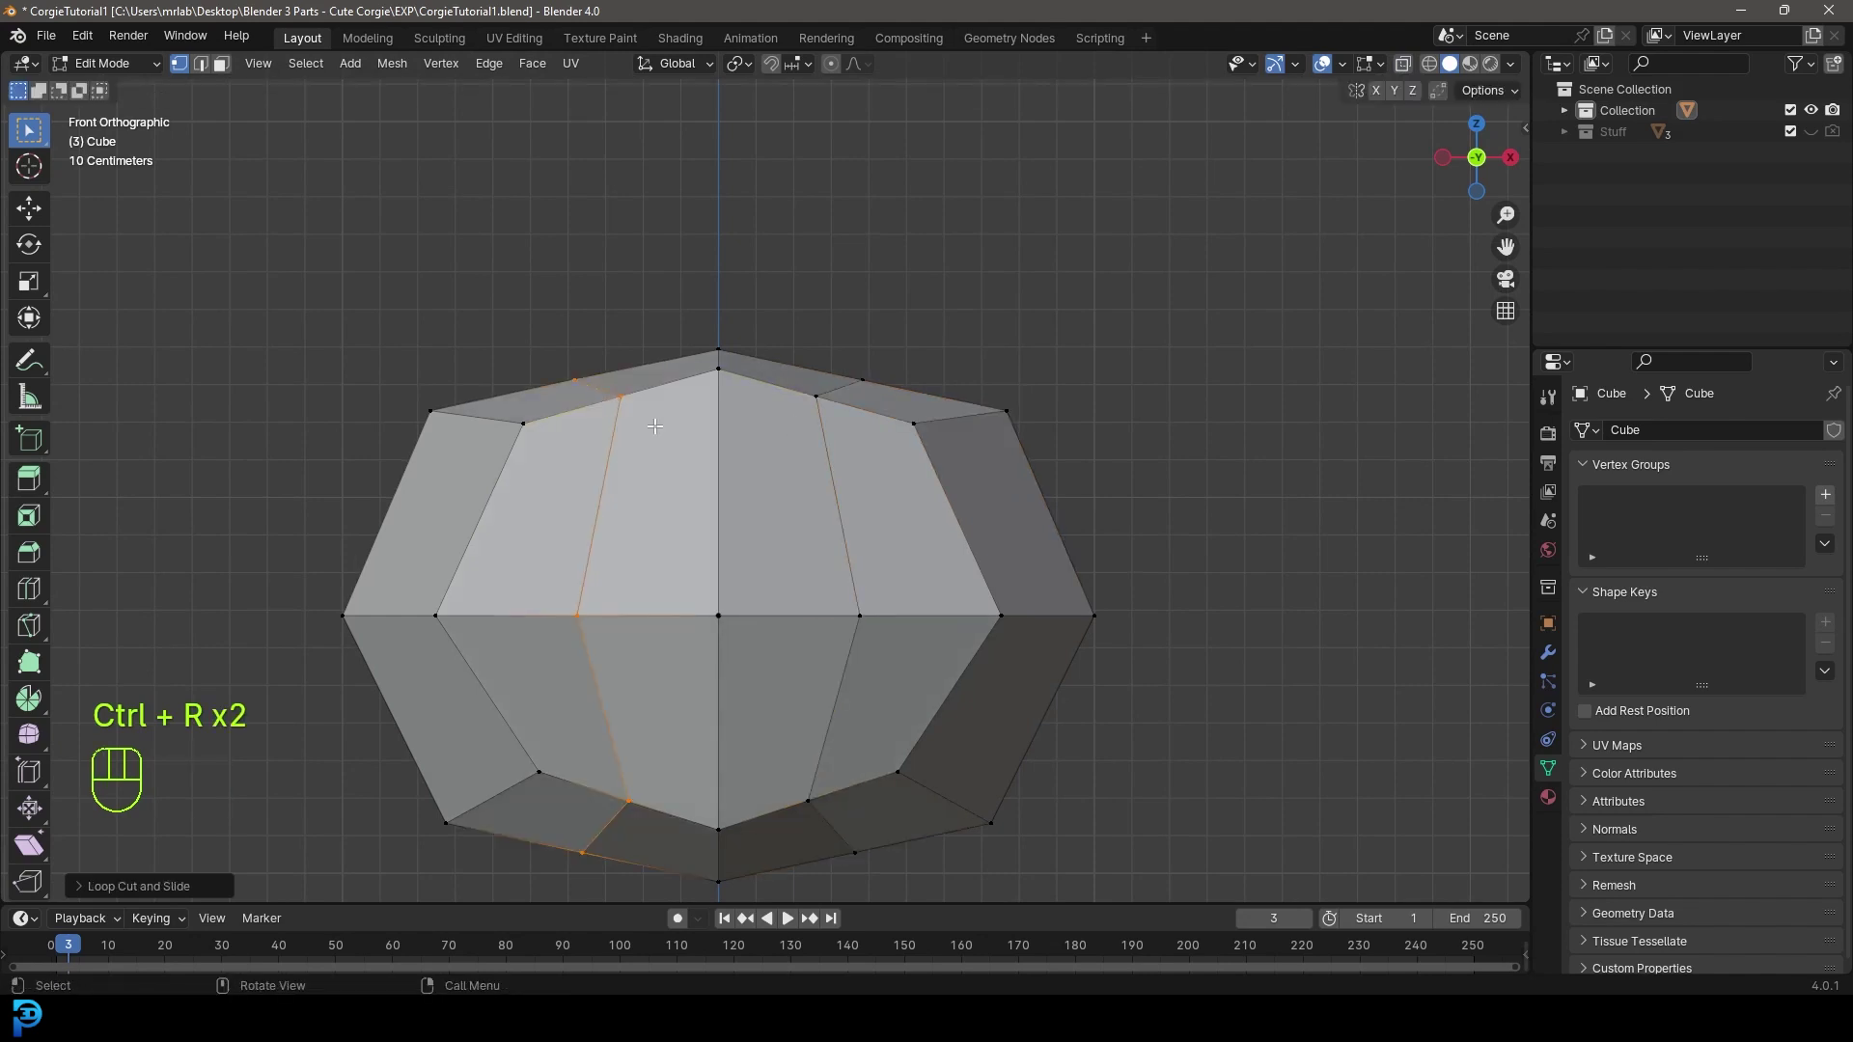
- Add horizontal loop cuts around the upper and lower halves of the head
{"action": "scroll", "coordinate": [719, 540], "scroll_direction": "down", "scroll_amount": 3}
{"action": "middle_click_drag", "start_coordinate": [719, 541], "coordinate": [782, 517]}
{"action": "scroll", "coordinate": [782, 518], "scroll_direction": "up", "scroll_amount": 2}
{"action": "key", "text": "ctrl+r"}
{"action": "left_click_drag", "start_coordinate": [709, 490], "coordinate": [663, 659]}
{"action": "scroll", "coordinate": [663, 659], "scroll_direction": "up", "scroll_amount": 3}
{"action": "key", "text": "ctrl+r"}
{"action": "left_click", "coordinate": [670, 675]}
{"action": "scroll", "coordinate": [669, 674], "scroll_direction": "down", "scroll_amount": 3}
{"action": "middle_click_drag", "start_coordinate": [670, 674], "coordinate": [550, 523]}
- Select the whole mesh and smooth its vertices with the Smooth tool into an even rounded shape
{"action": "key", "text": "a"}
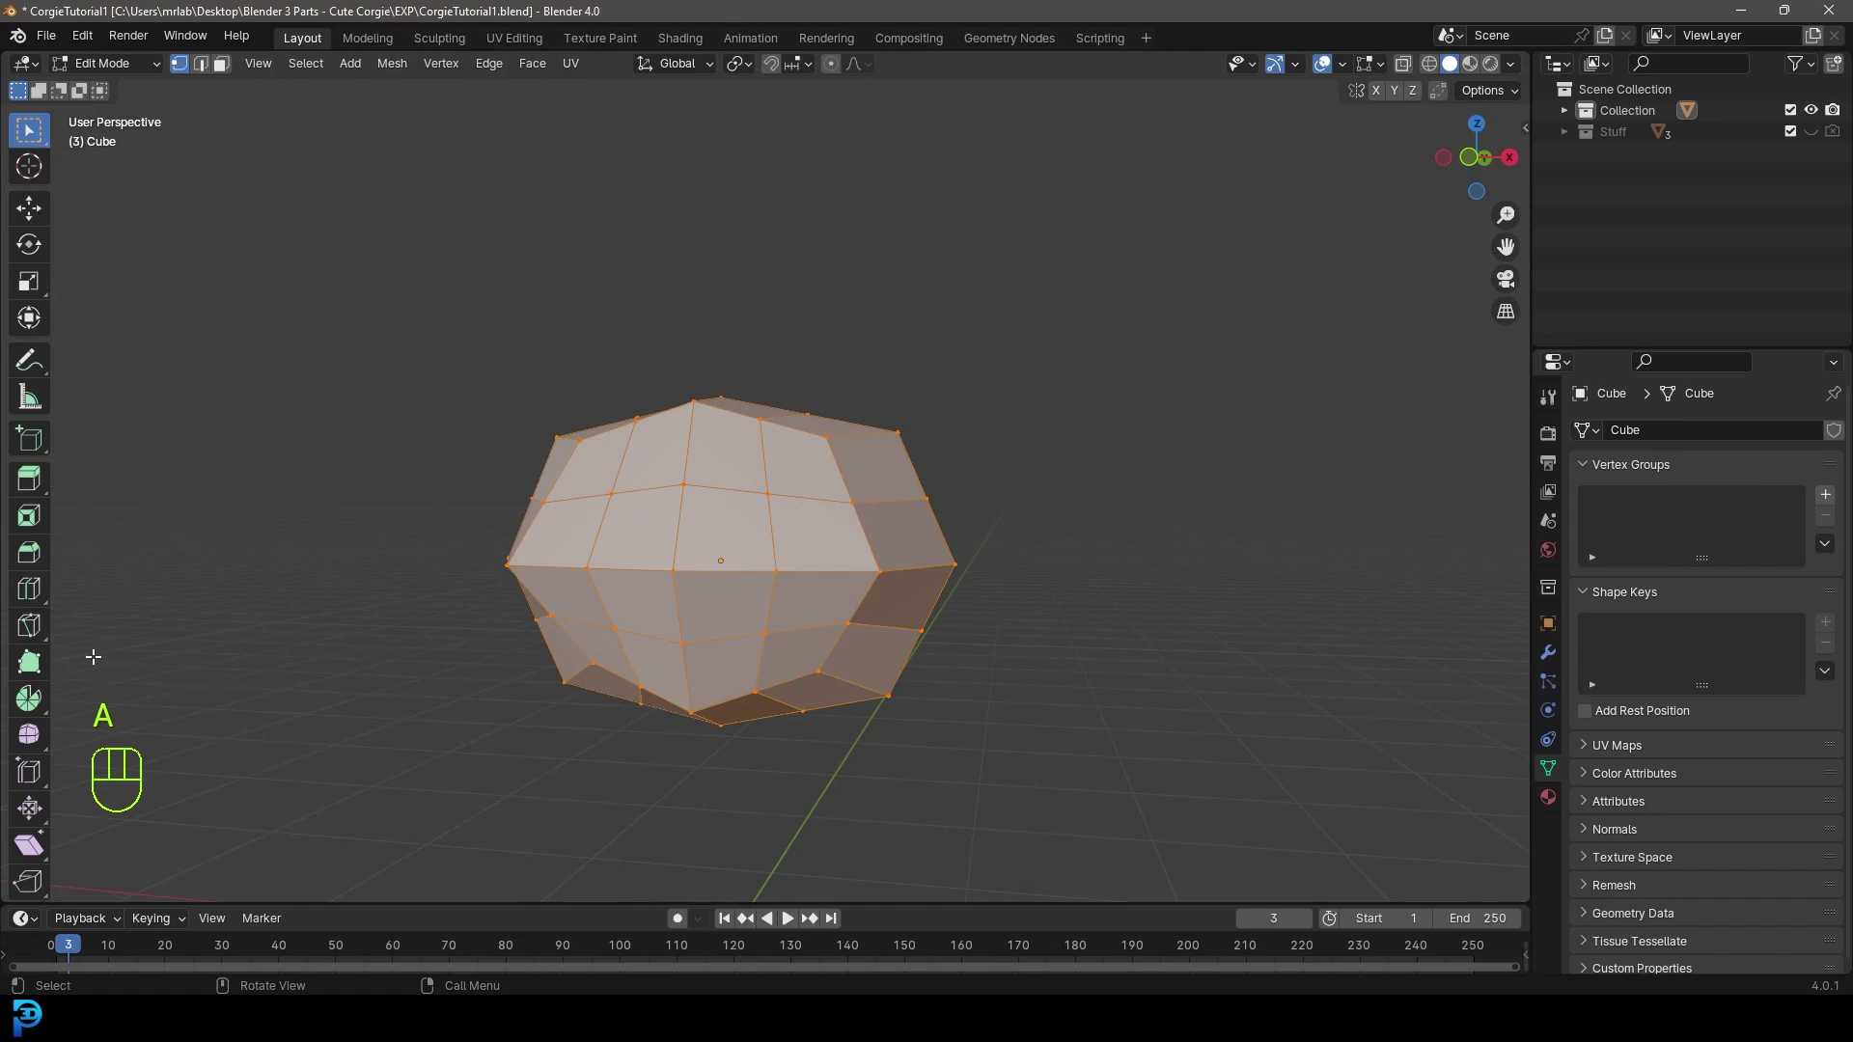
{"action": "left_click", "coordinate": [31, 743]}
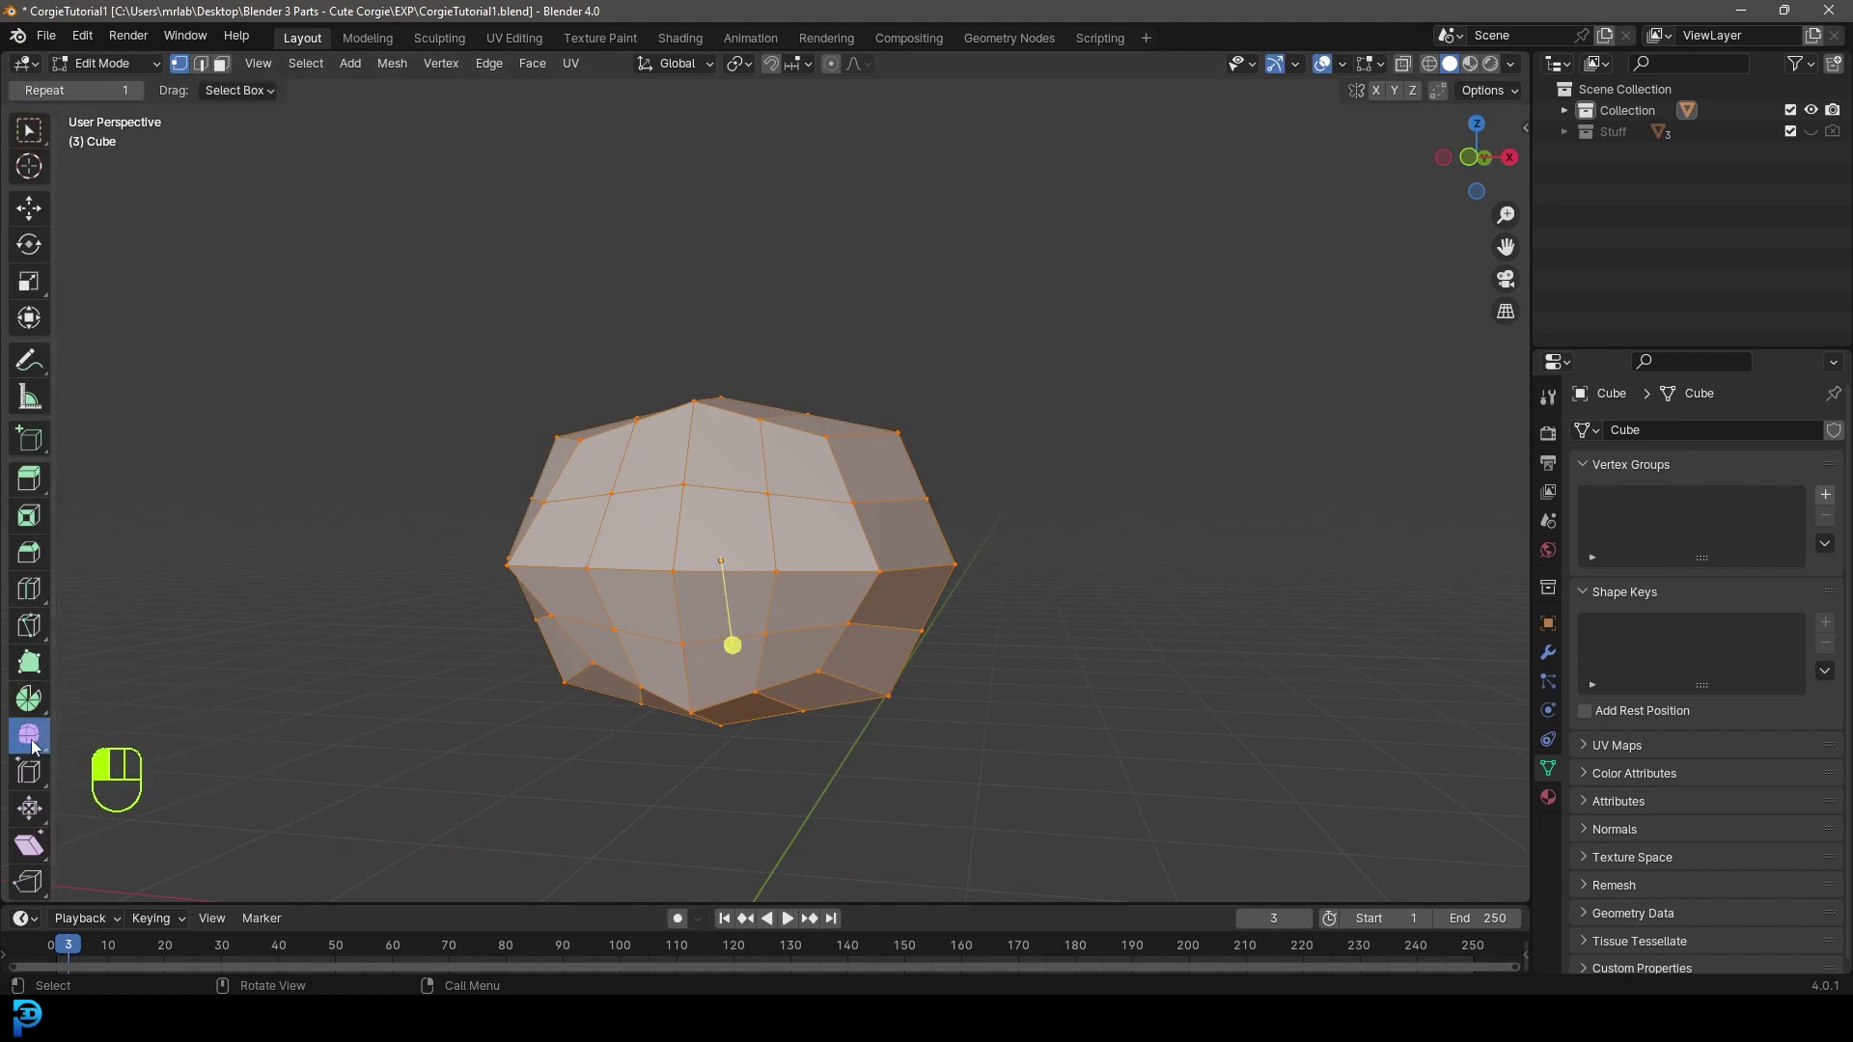
{"action": "left_click_drag", "start_coordinate": [733, 646], "coordinate": [889, 604]}
- In the front view, enable X-axis mirroring, proportional editing and X-ray, and clear the selection
{"action": "middle_click_drag", "start_coordinate": [888, 604], "coordinate": [923, 608]}
{"action": "key", "text": "KP_1"}
{"action": "scroll", "coordinate": [664, 588], "scroll_direction": "up", "scroll_amount": 3}
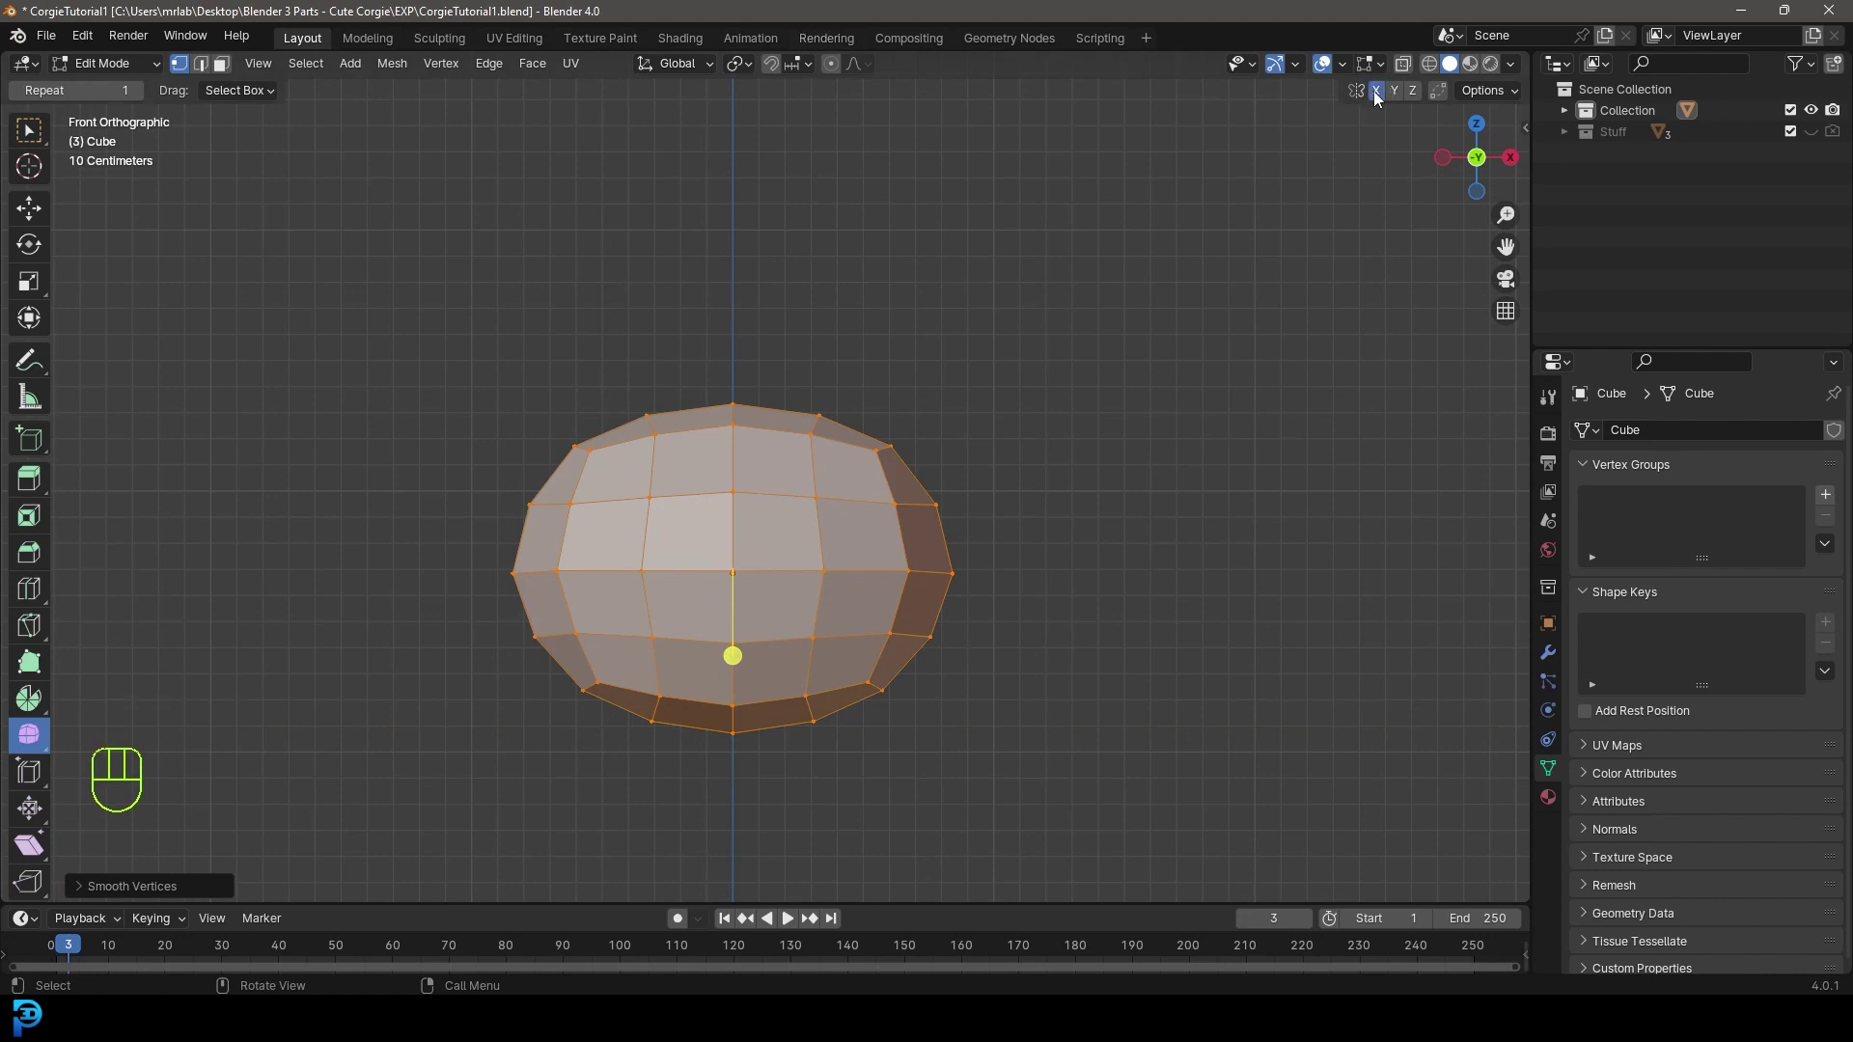
{"action": "left_click", "coordinate": [832, 65]}
{"action": "left_click", "coordinate": [1403, 64]}
{"action": "key", "text": "alt+a"}
- Move the upper side vertices about 0.04 m outward with a smooth proportional size of about 0.56 m
{"action": "left_click_drag", "start_coordinate": [1007, 309], "coordinate": [854, 464]}
{"action": "key", "text": "g"}
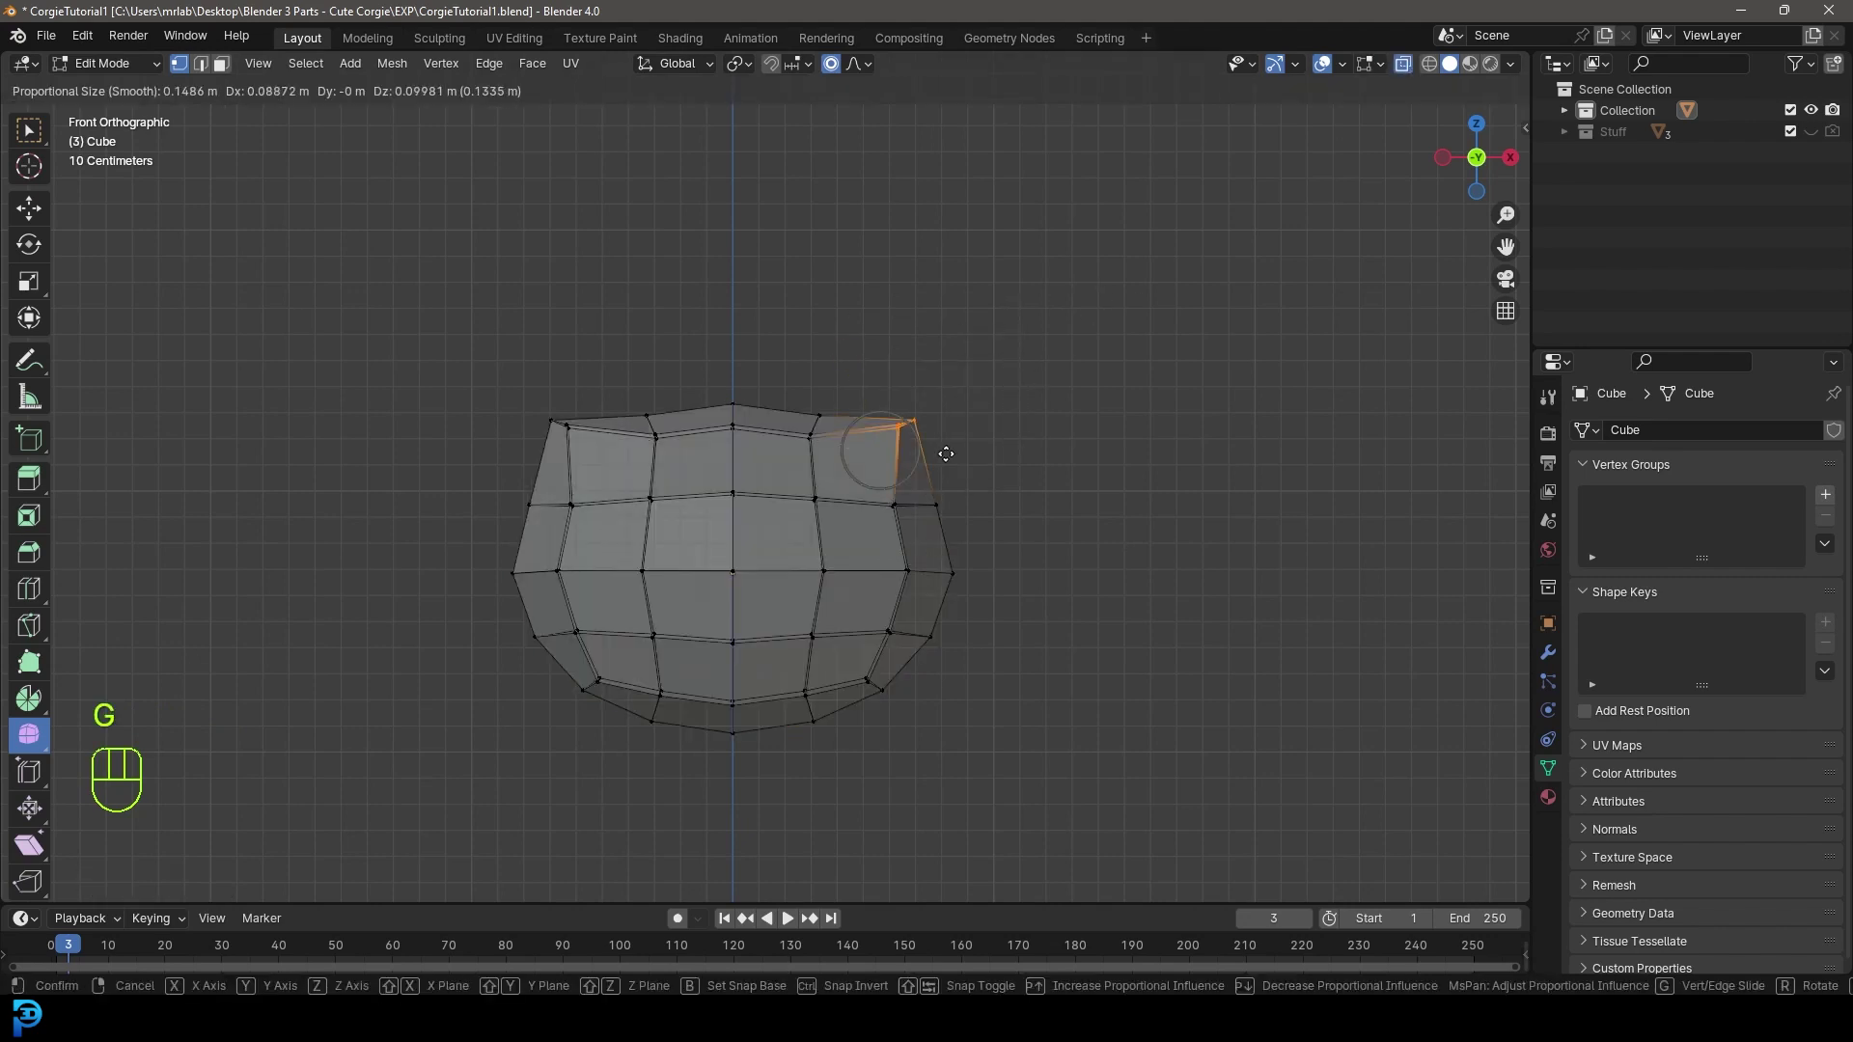
{"action": "scroll", "coordinate": [972, 460], "scroll_direction": "down", "scroll_amount": 10}
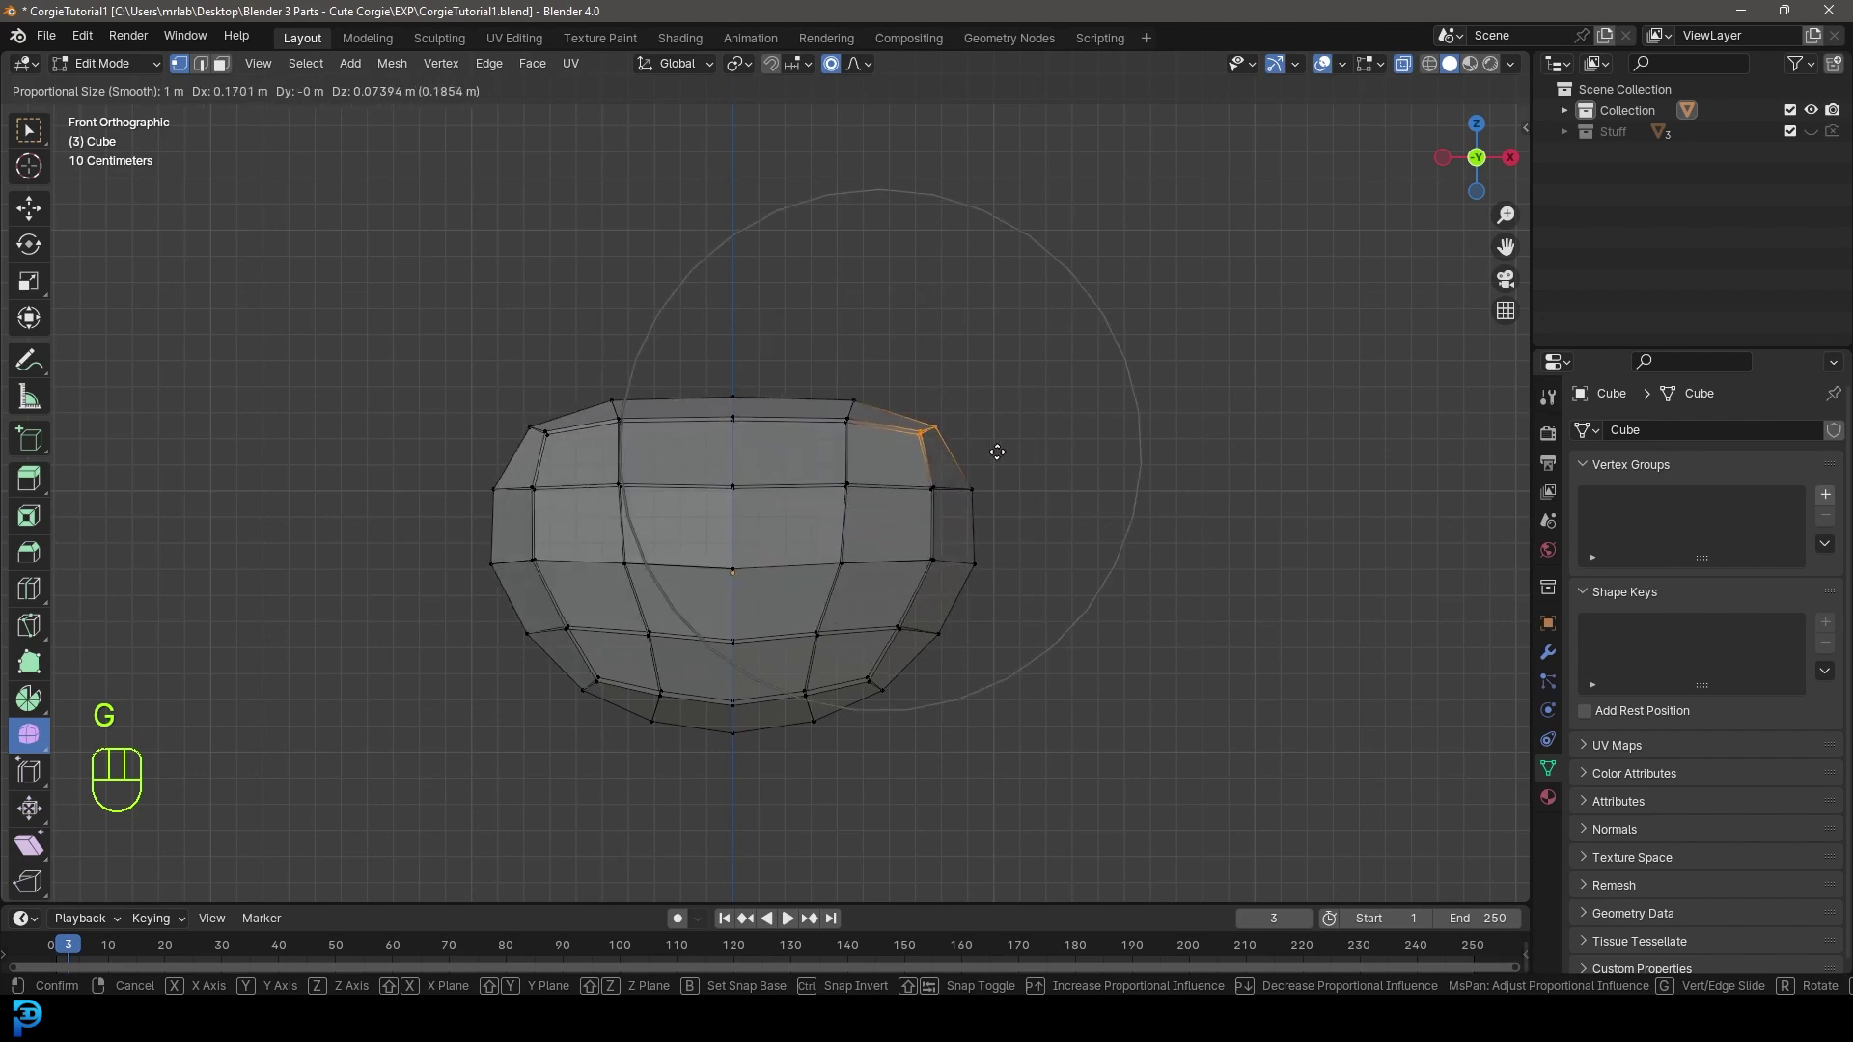
{"action": "scroll", "coordinate": [951, 480], "scroll_direction": "up", "scroll_amount": 9}
{"action": "scroll", "coordinate": [937, 478], "scroll_direction": "down", "scroll_amount": 6}
{"action": "scroll", "coordinate": [939, 477], "scroll_direction": "up", "scroll_amount": 7}
{"action": "scroll", "coordinate": [942, 474], "scroll_direction": "down", "scroll_amount": 2}
{"action": "scroll", "coordinate": [938, 476], "scroll_direction": "down", "scroll_amount": 2}
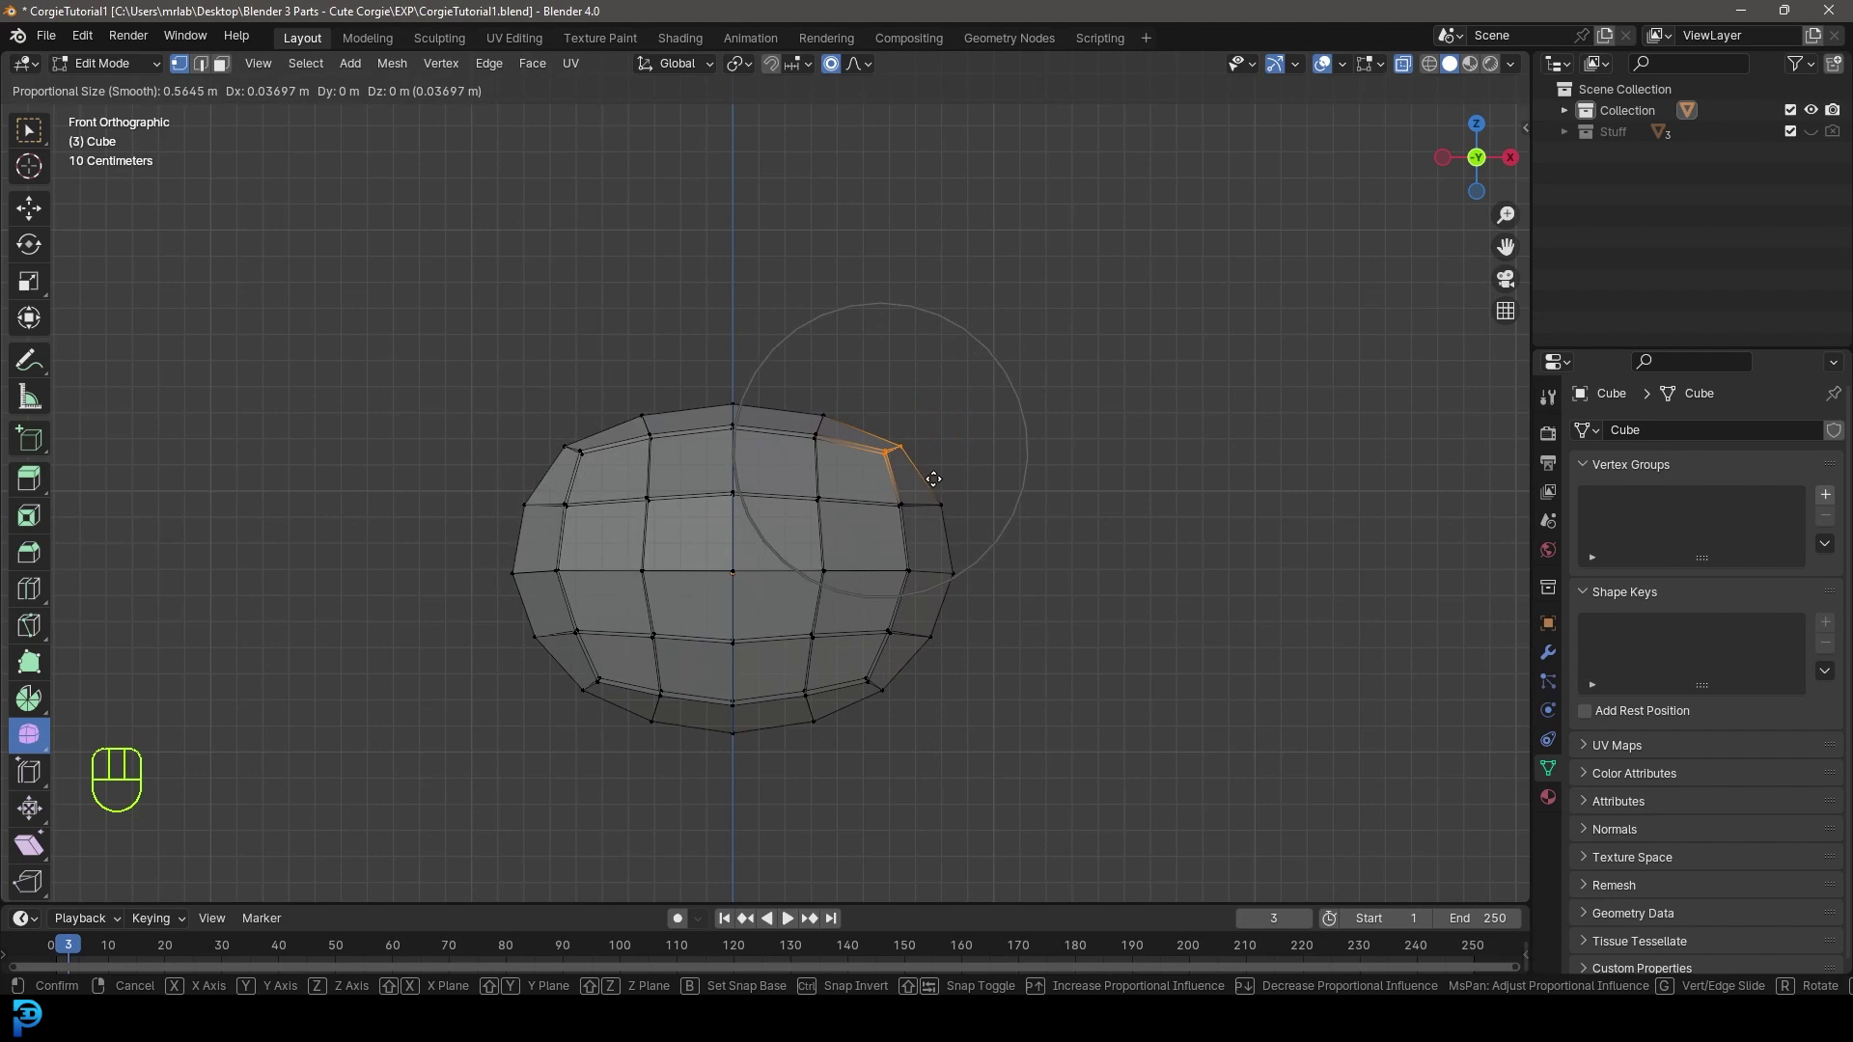
{"action": "left_click", "coordinate": [935, 479]}
- Pull the lower side vertices outward and down with a 1.21 m proportional size to form fuller cheeks
{"action": "left_click_drag", "start_coordinate": [974, 765], "coordinate": [853, 663]}
{"action": "key", "text": "g"}
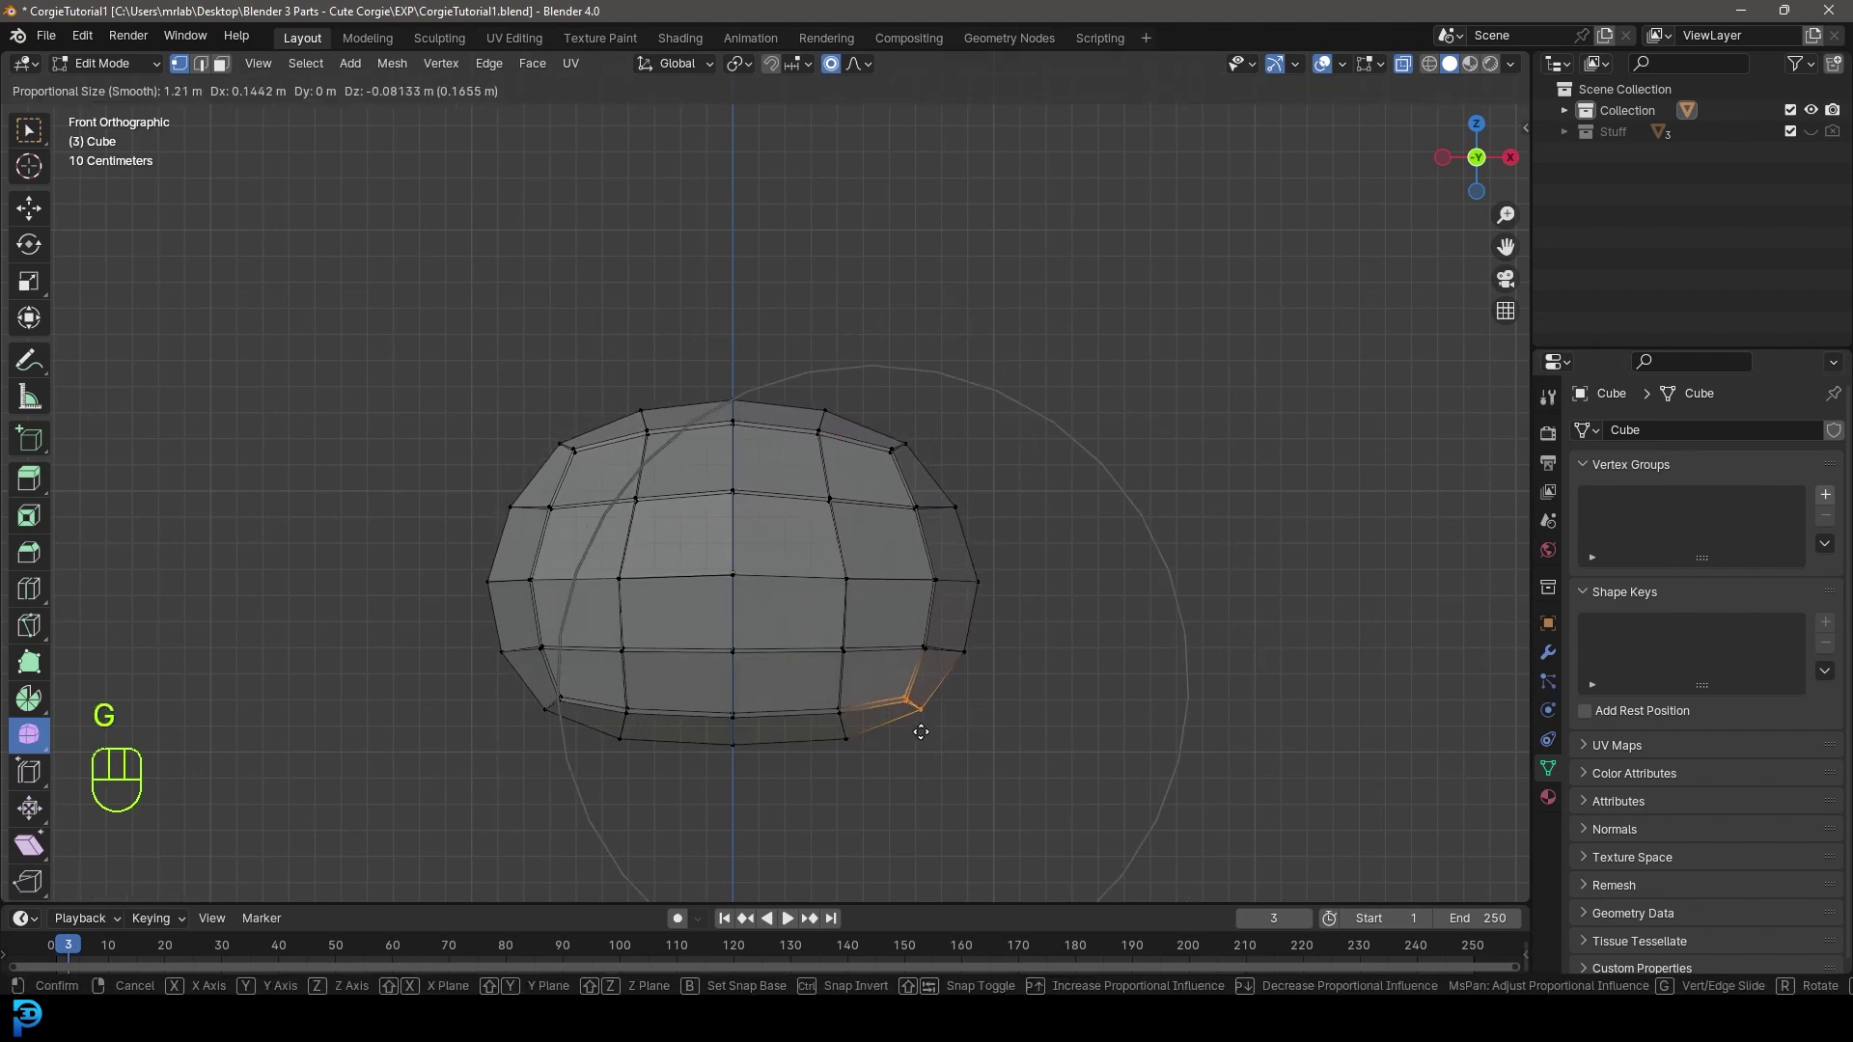
{"action": "left_click", "coordinate": [929, 728]}
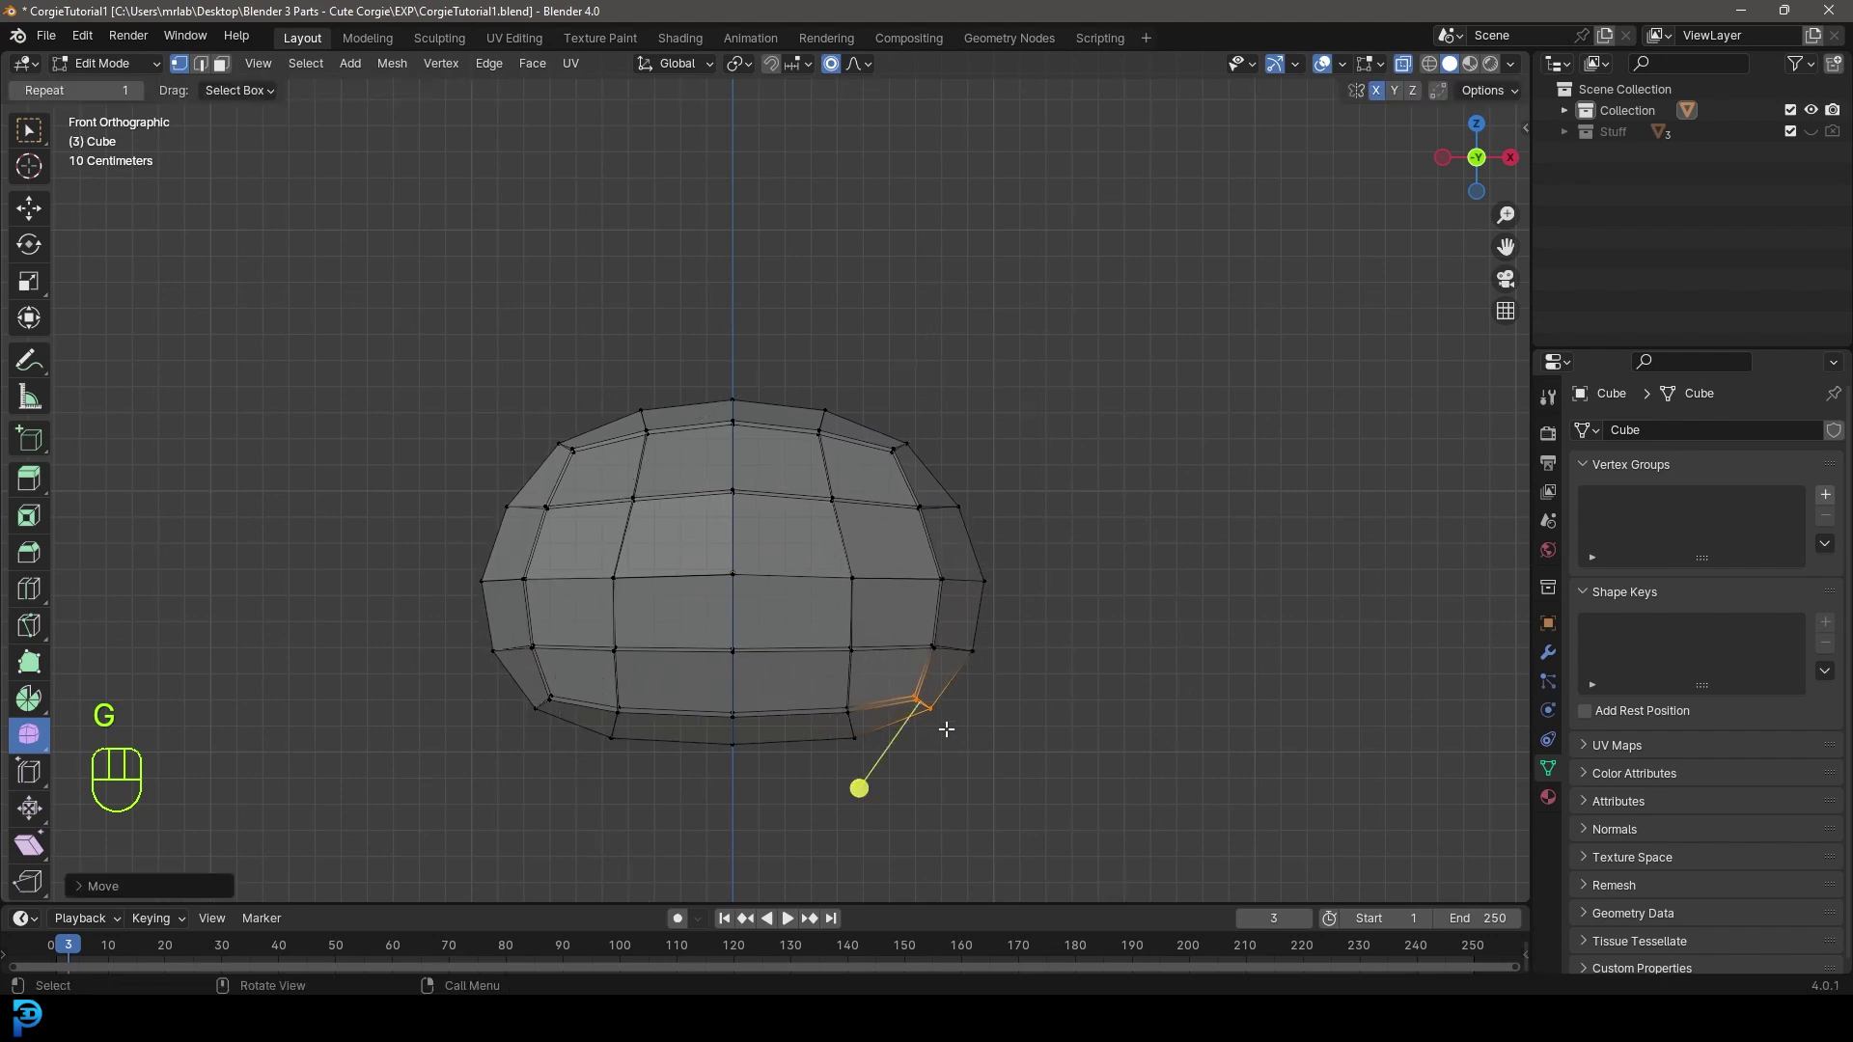
{"action": "scroll", "coordinate": [945, 729], "scroll_direction": "down", "scroll_amount": 2}
{"action": "middle_click_drag", "start_coordinate": [963, 720], "coordinate": [919, 682]}
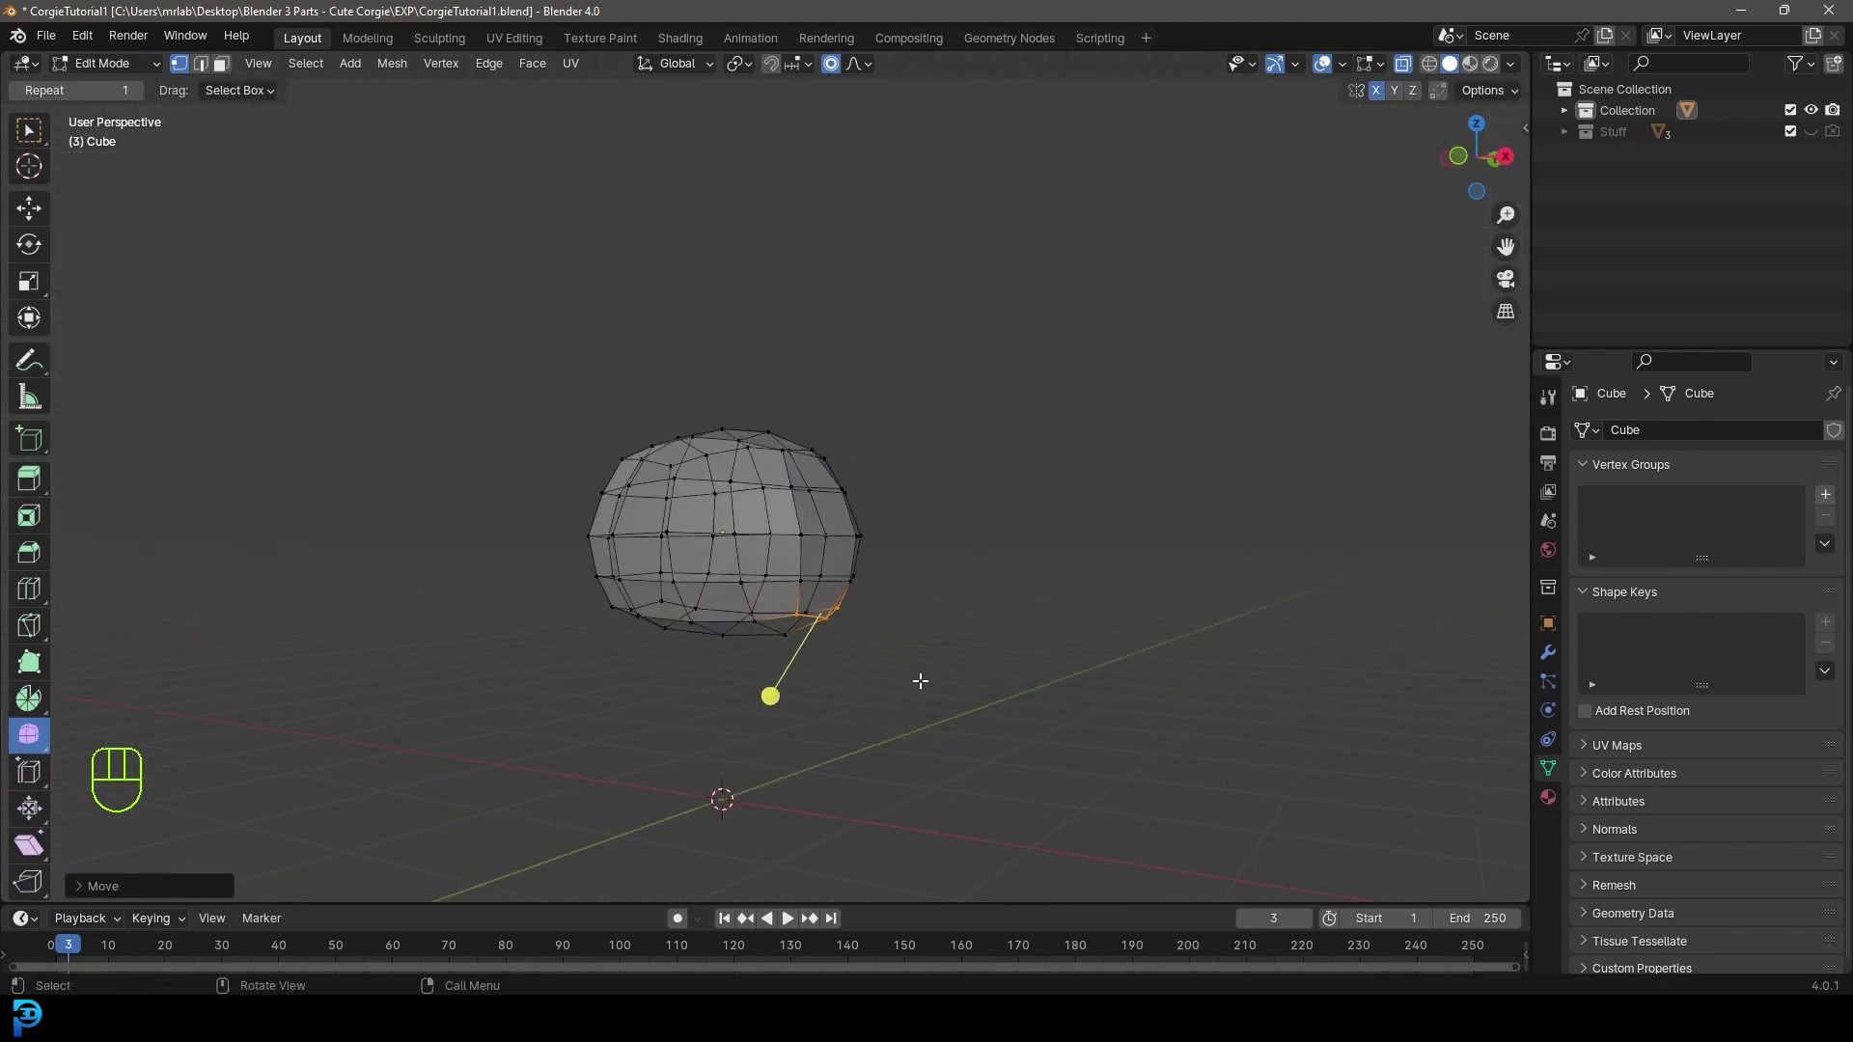
- Move the bottom centre vertices down along Z with a 1.21 m proportional size, and return to solid shading
{"action": "key", "text": "KP_1"}
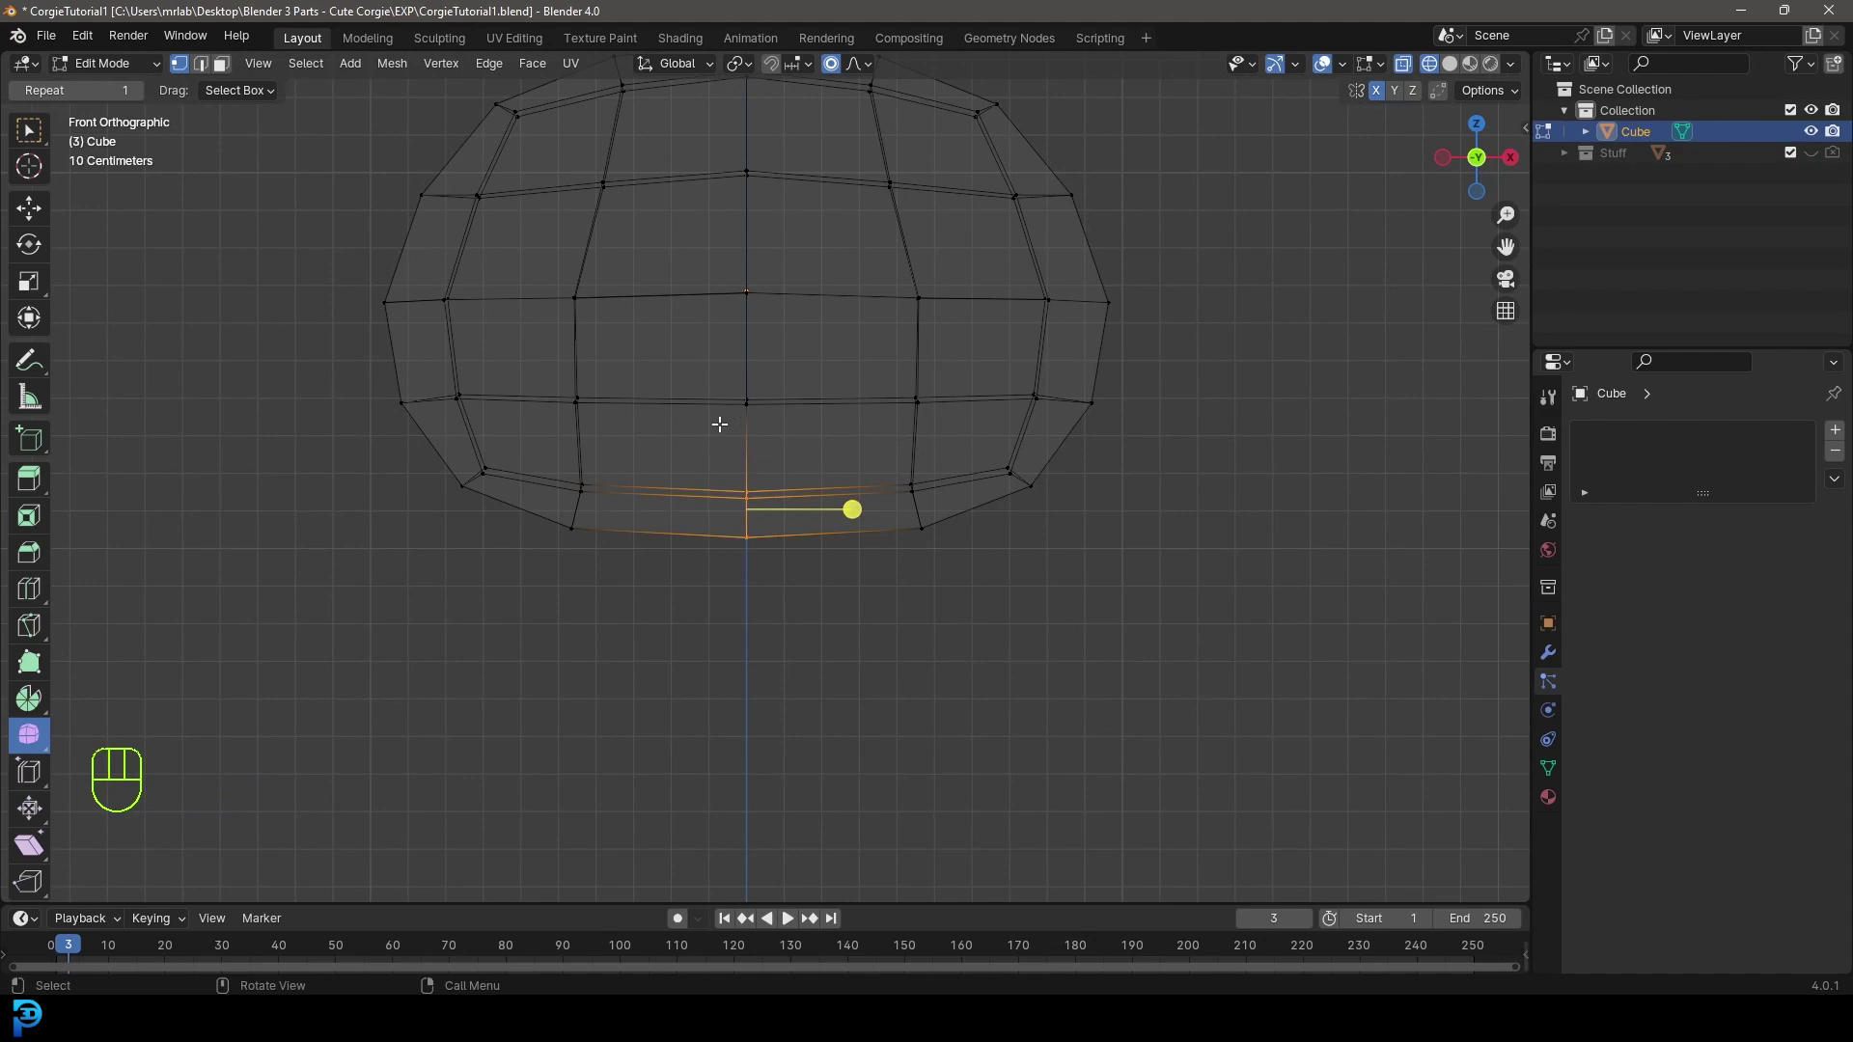
{"action": "key", "text": "g"}
{"action": "key", "text": "z"}
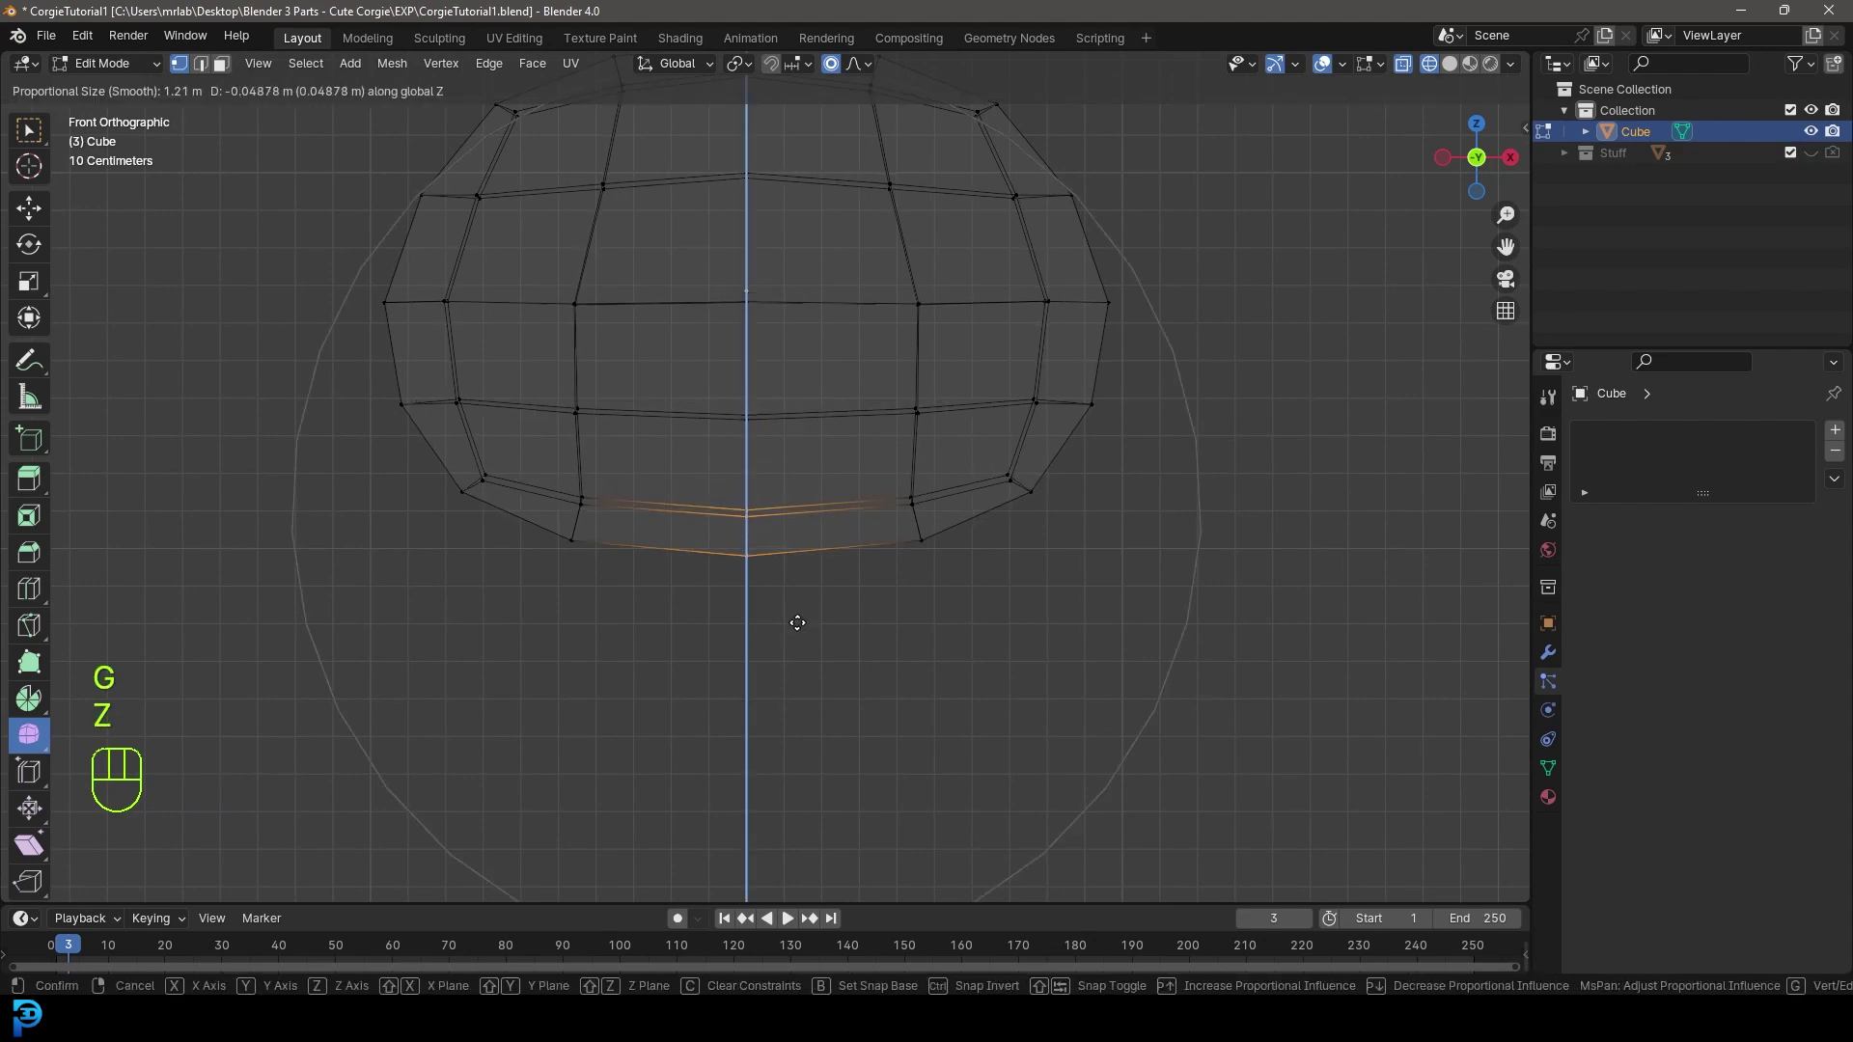
{"action": "left_click", "coordinate": [830, 613]}
{"action": "scroll", "coordinate": [889, 579], "scroll_direction": "down", "scroll_amount": 4}
{"action": "key", "text": "z"}
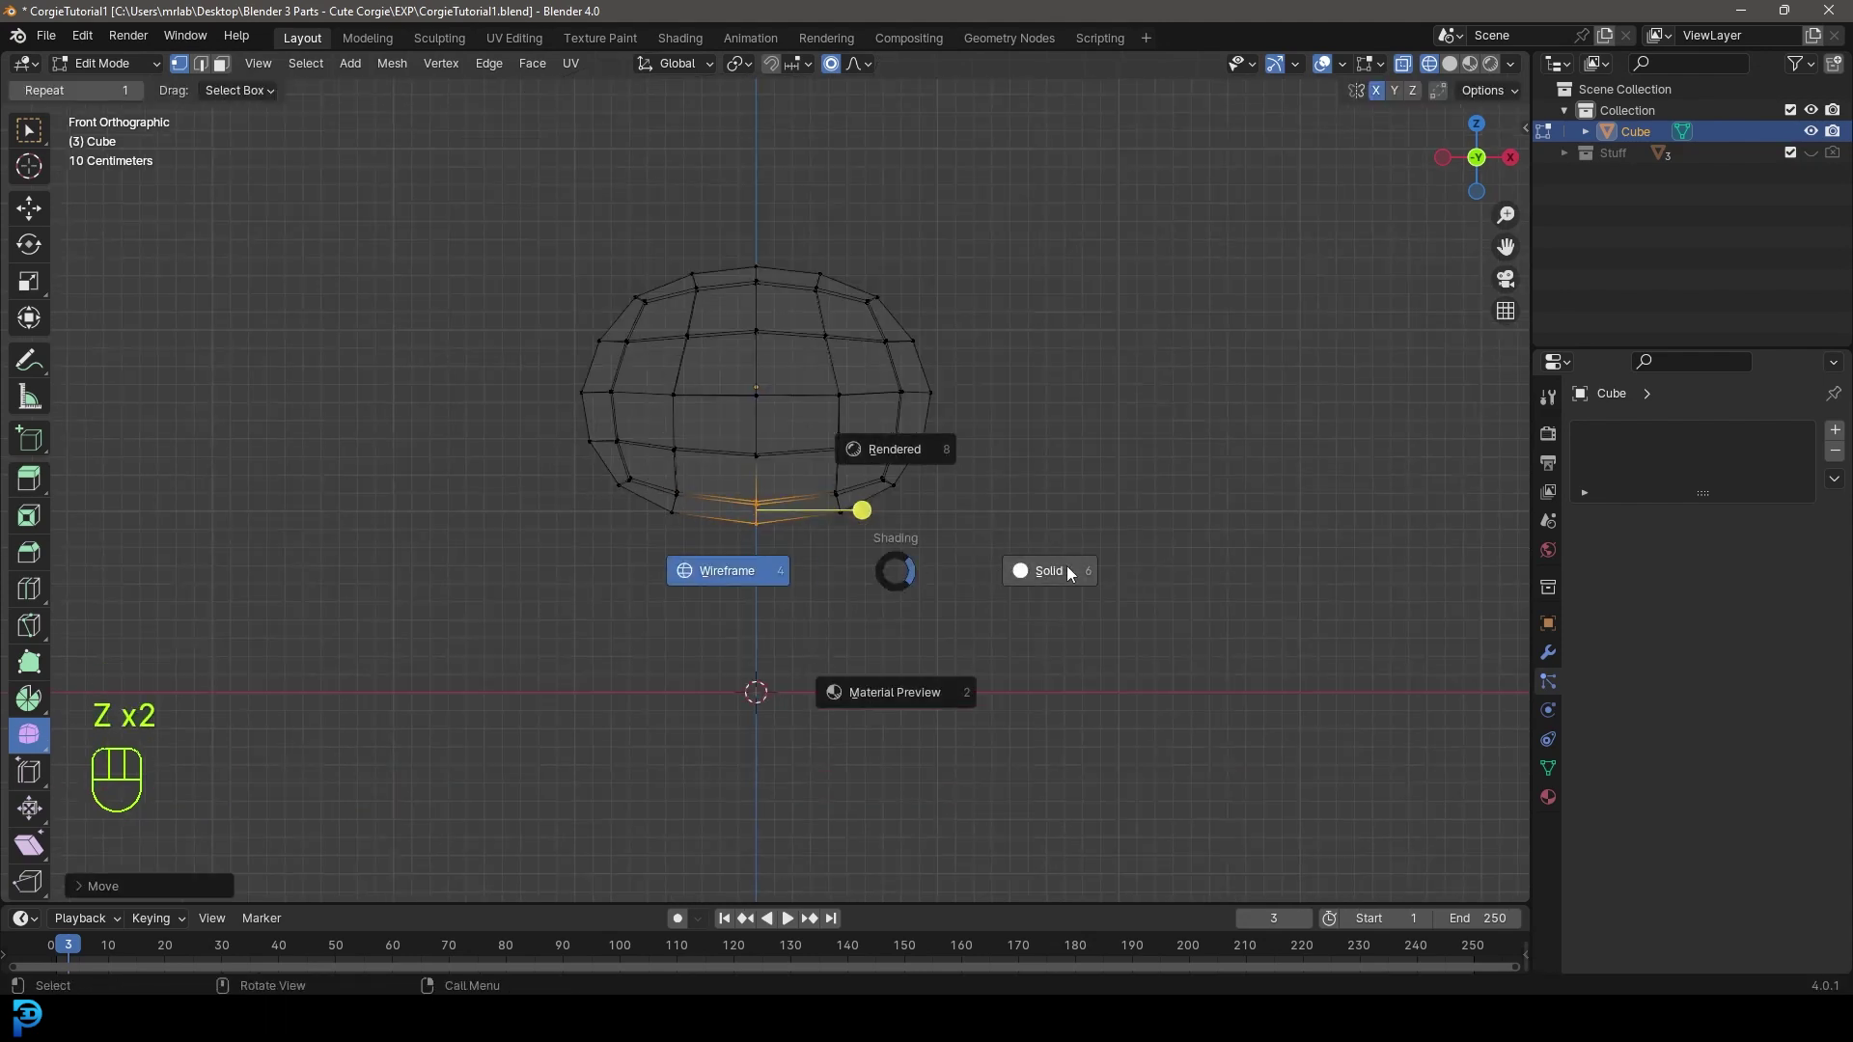
{"action": "left_click", "coordinate": [1019, 575]}
- In the right view, pull the upper back vertices about 0.09 m backward and slightly up with a 1.1 m proportional size
{"action": "key", "text": "KP_3"}
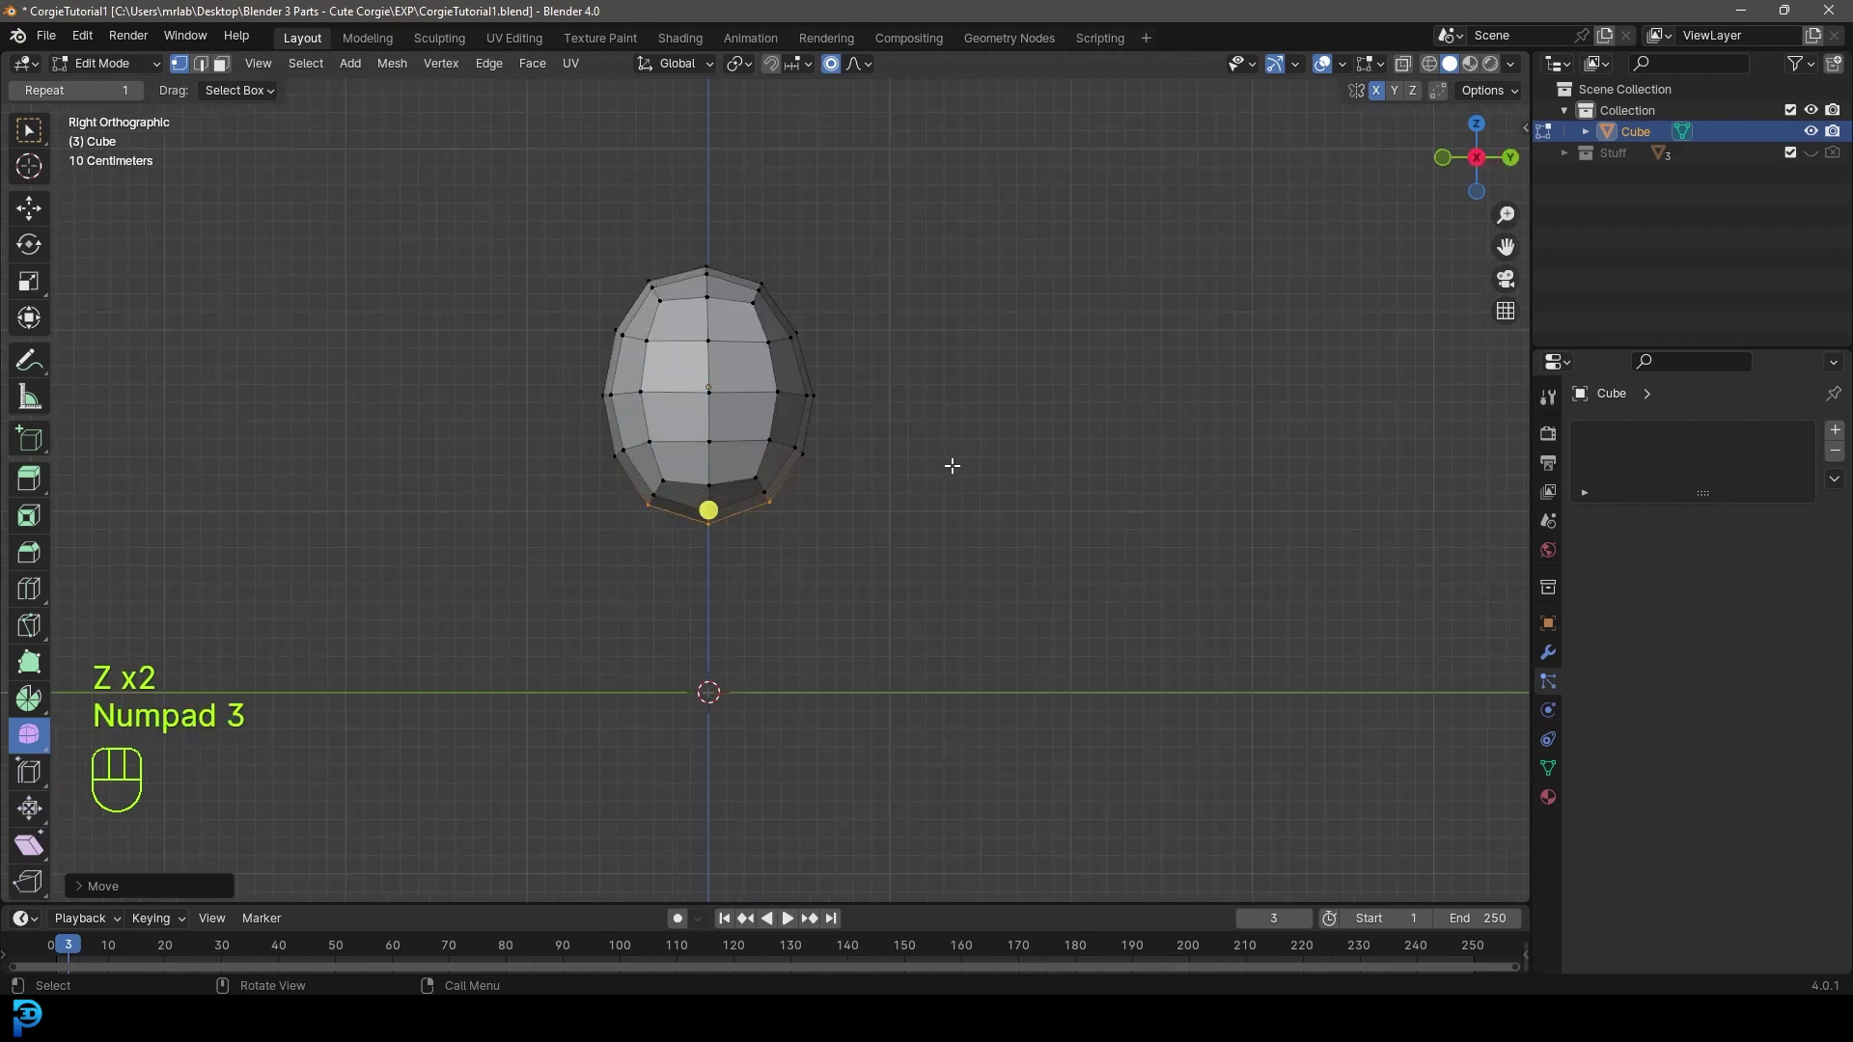
{"action": "middle_click_drag", "start_coordinate": [750, 435], "coordinate": [776, 488], "text": "shift"}
{"action": "scroll", "coordinate": [776, 488], "scroll_direction": "up", "scroll_amount": 1}
{"action": "scroll", "coordinate": [795, 486], "scroll_direction": "up", "scroll_amount": 2}
{"action": "key", "text": "a"}
{"action": "left_click_drag", "start_coordinate": [1013, 467], "coordinate": [827, 260]}
{"action": "key", "text": "alt+z"}
{"action": "key", "text": "g"}
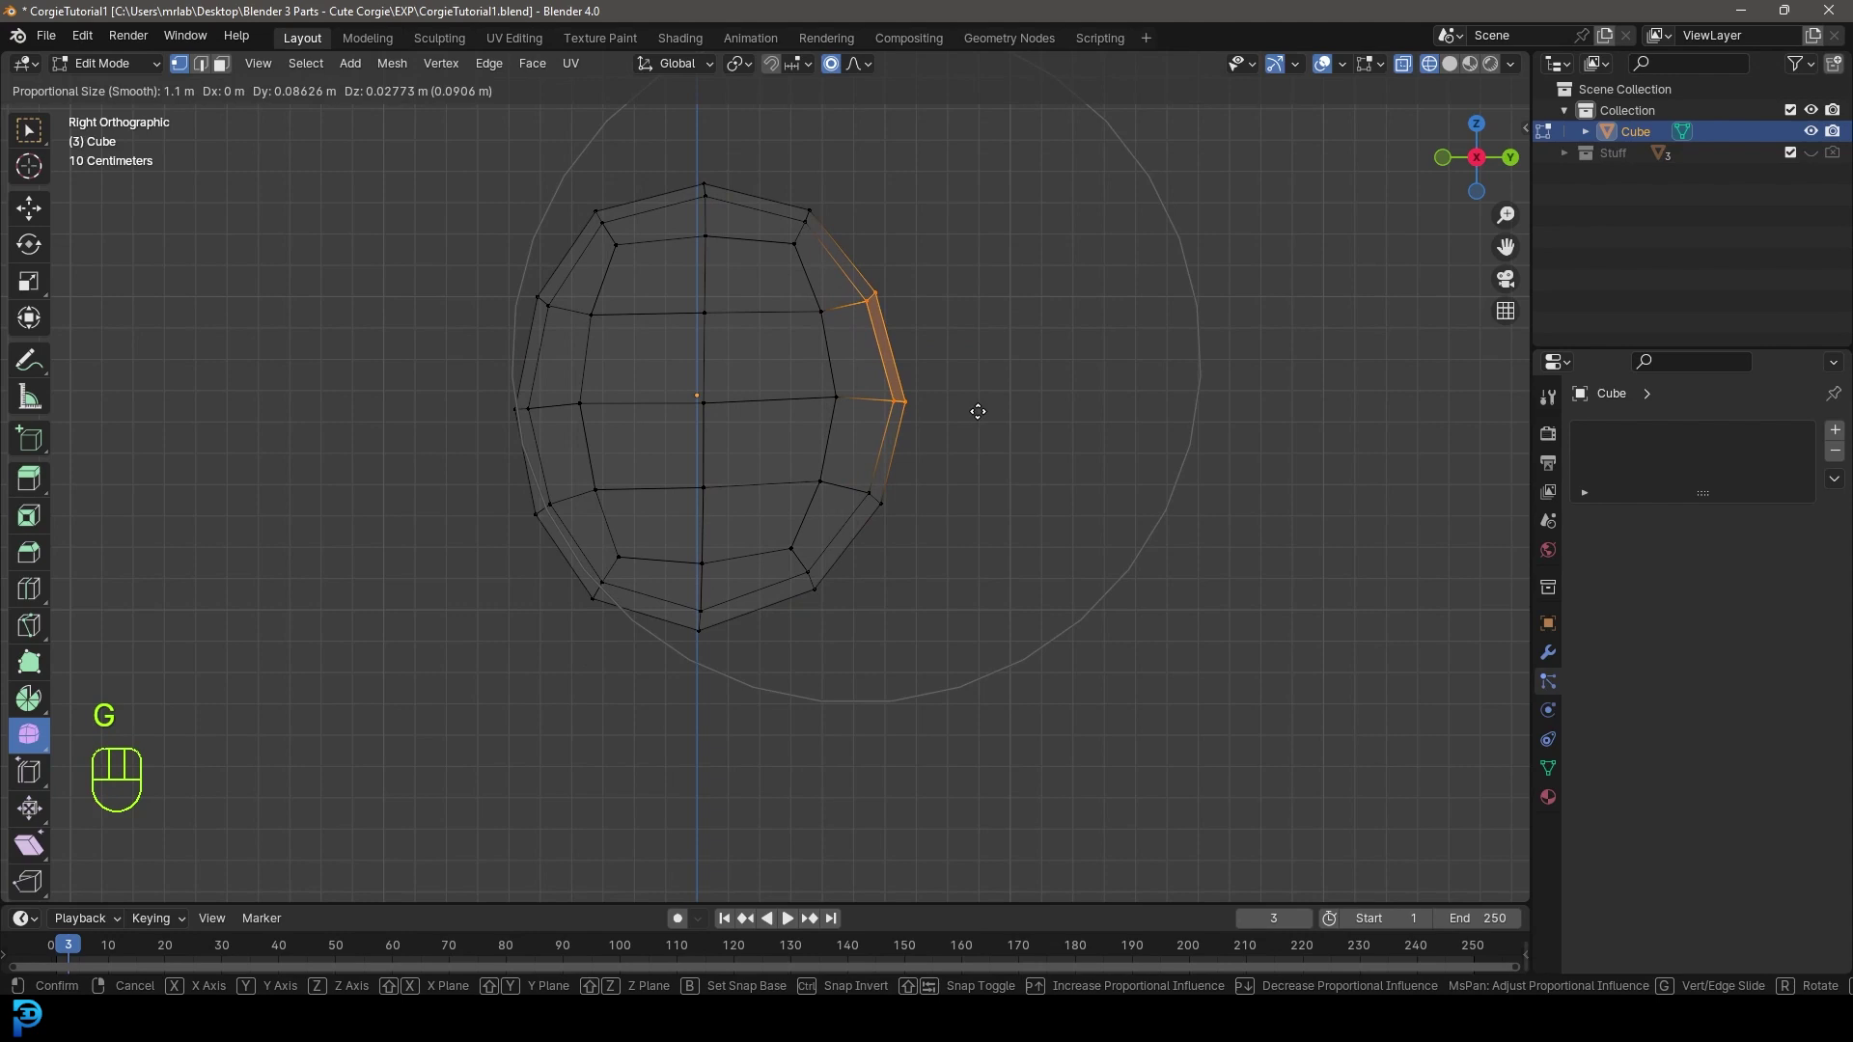
{"action": "left_click", "coordinate": [978, 411]}
- Move the lower front vertices slightly forward and down with a 1.1 m proportional size
{"action": "left_click_drag", "start_coordinate": [442, 490], "coordinate": [569, 618]}
{"action": "key", "text": "g"}
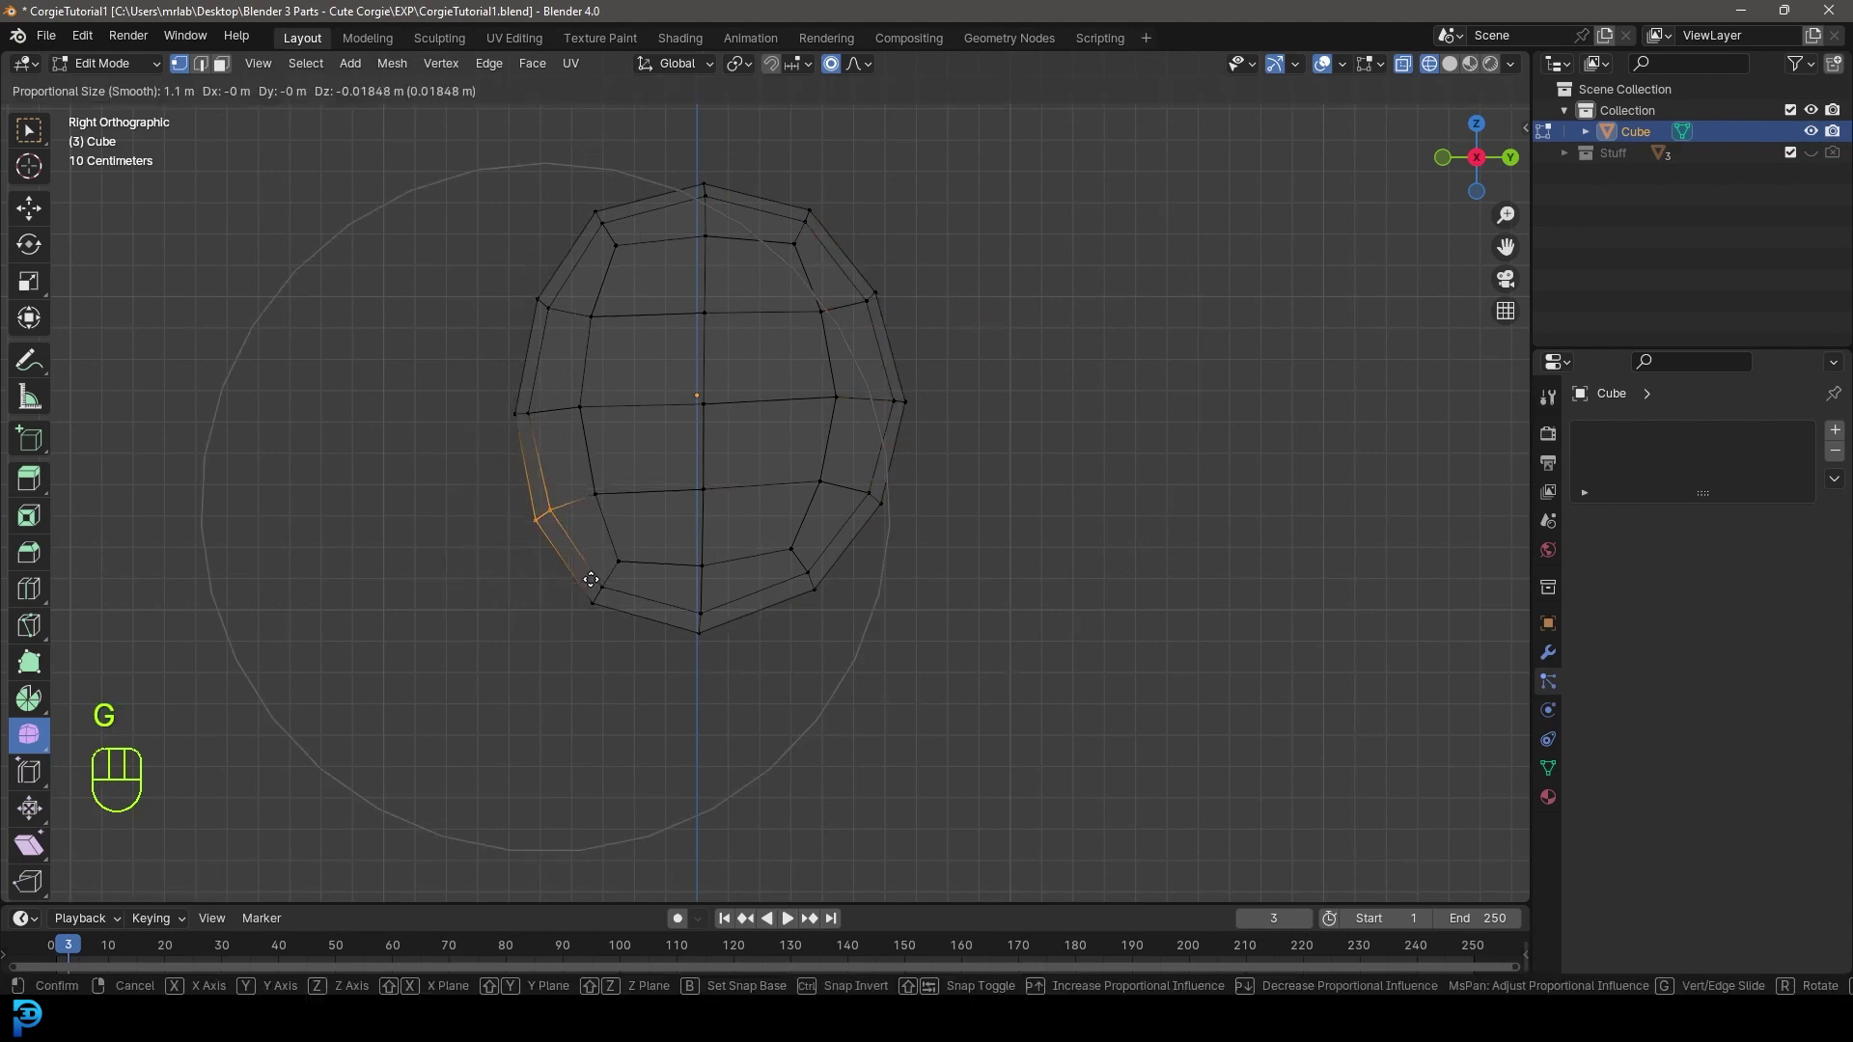
{"action": "left_click", "coordinate": [569, 588]}
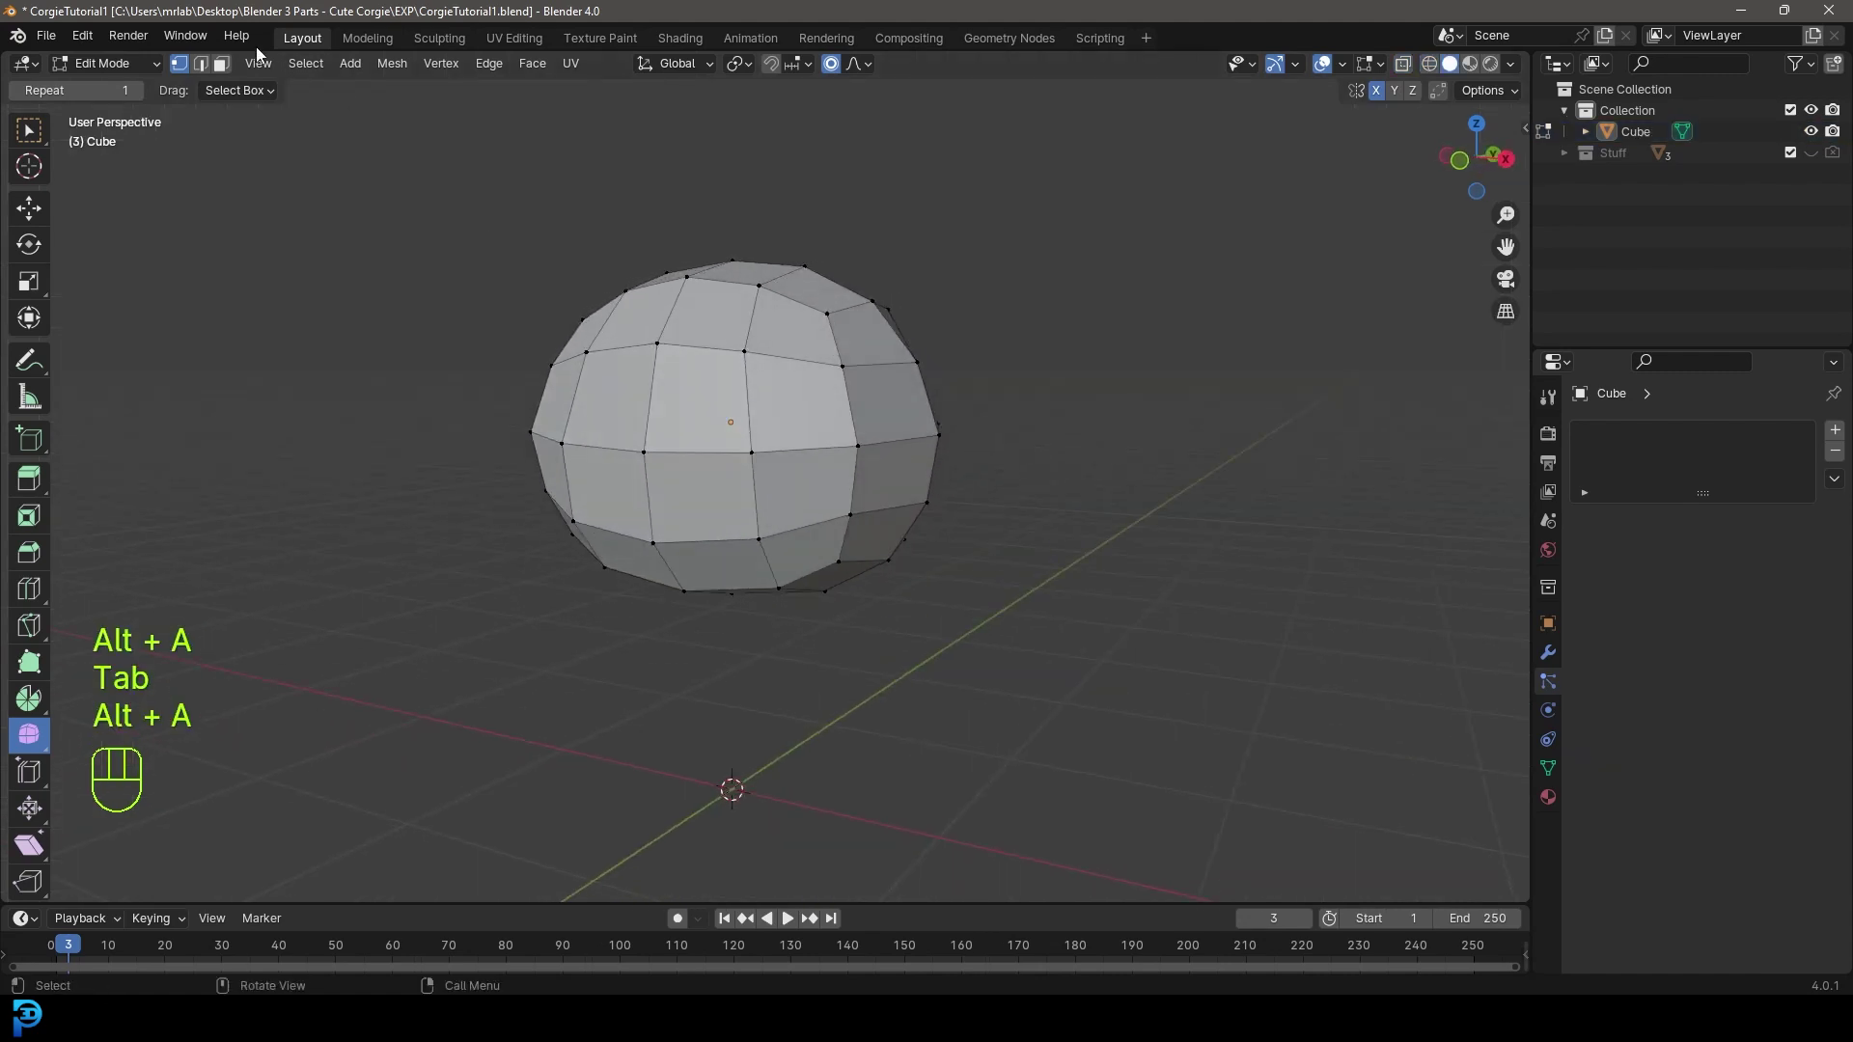
- Switch to Object Mode and add a Subdivision Surface modifier to the head
{"action": "left_click", "coordinate": [141, 62]}
{"action": "left_click", "coordinate": [116, 88]}
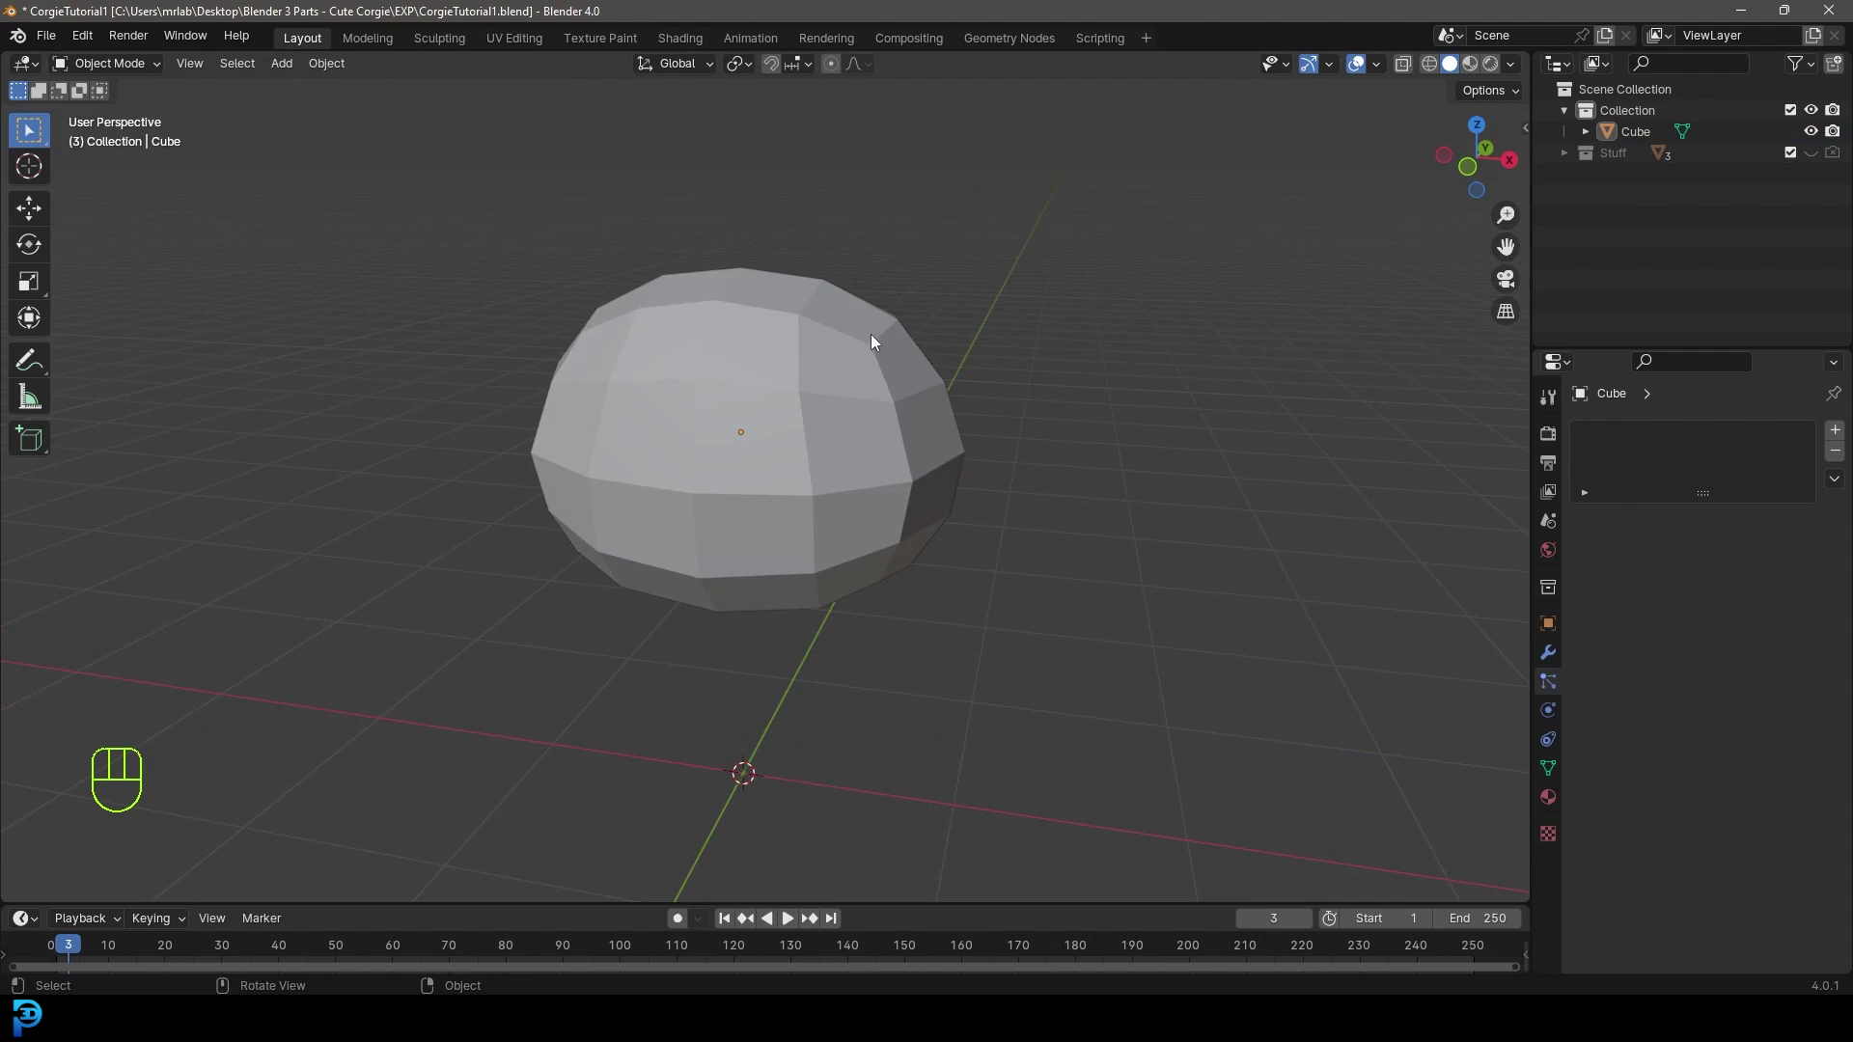
{"action": "left_click", "coordinate": [871, 328]}
{"action": "scroll", "coordinate": [903, 477], "scroll_direction": "down", "scroll_amount": 4}
{"action": "middle_click_drag", "start_coordinate": [903, 477], "coordinate": [892, 439]}
{"action": "left_click", "coordinate": [1548, 652]}
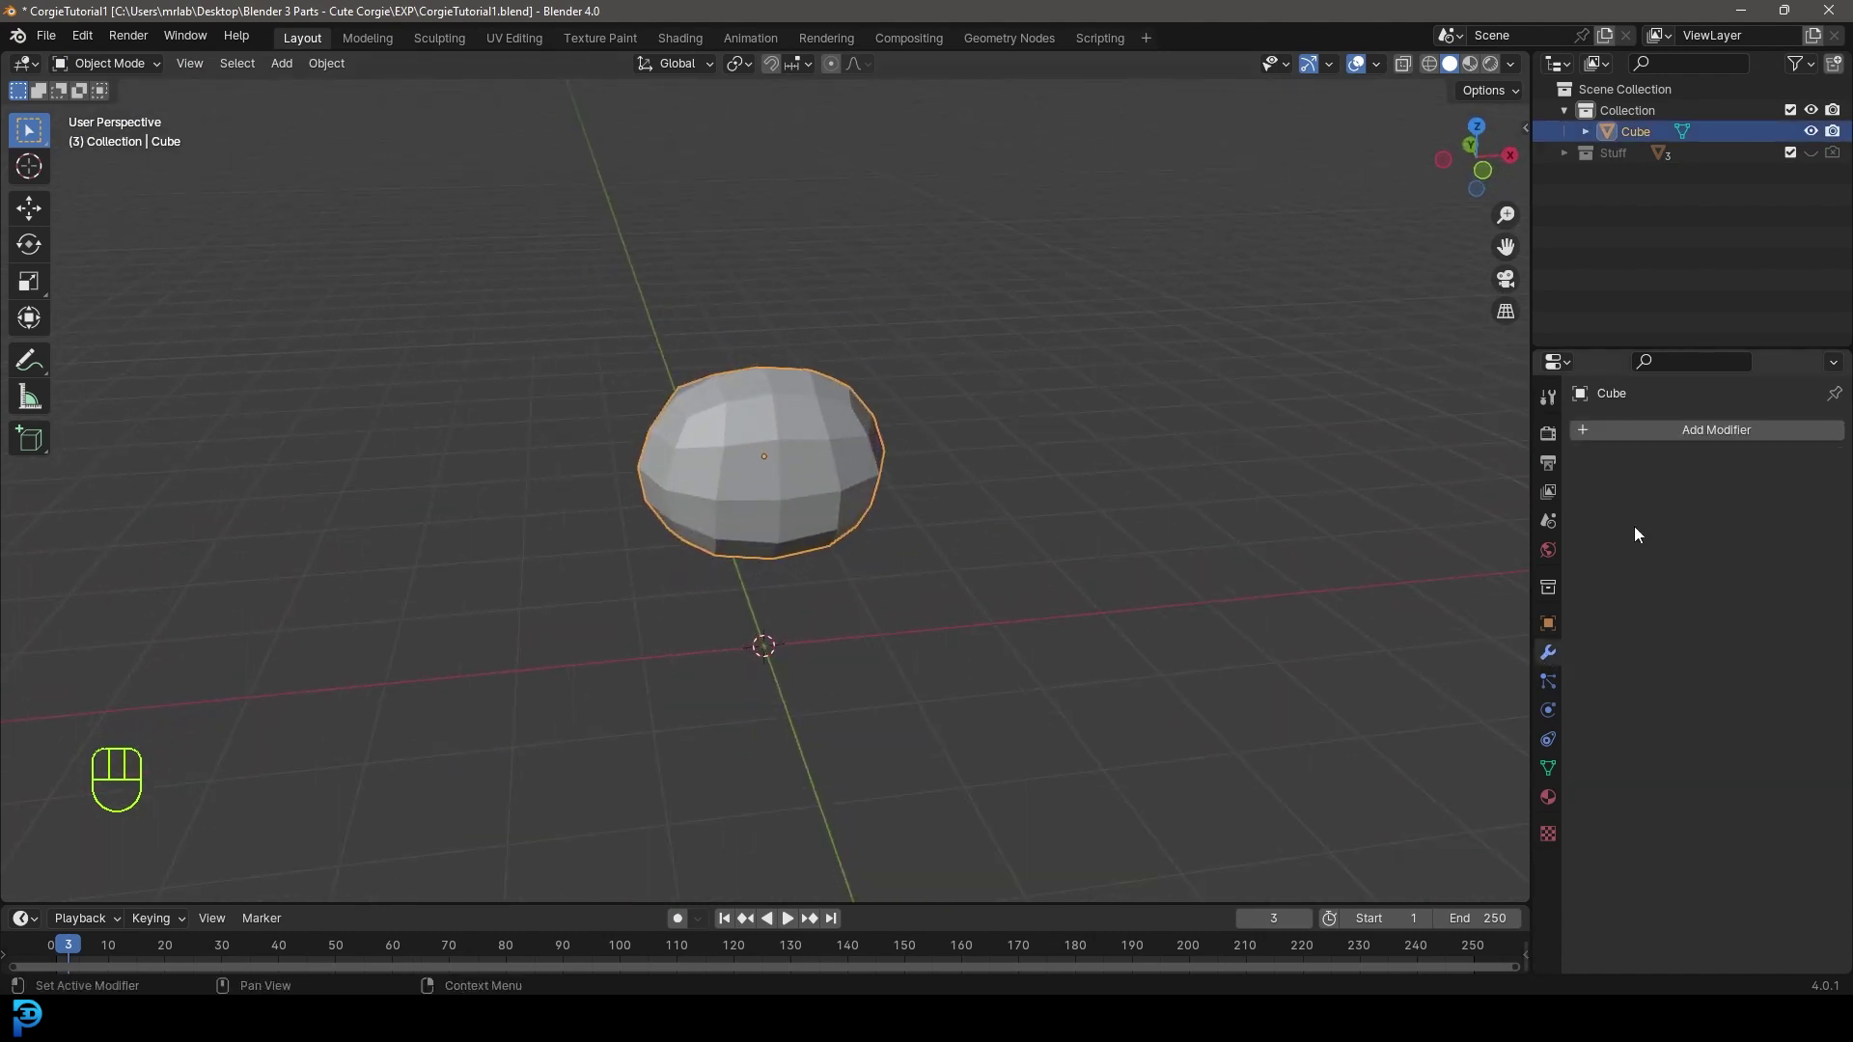
{"action": "left_click", "coordinate": [1705, 432]}
{"action": "left_click", "coordinate": [1610, 433]}
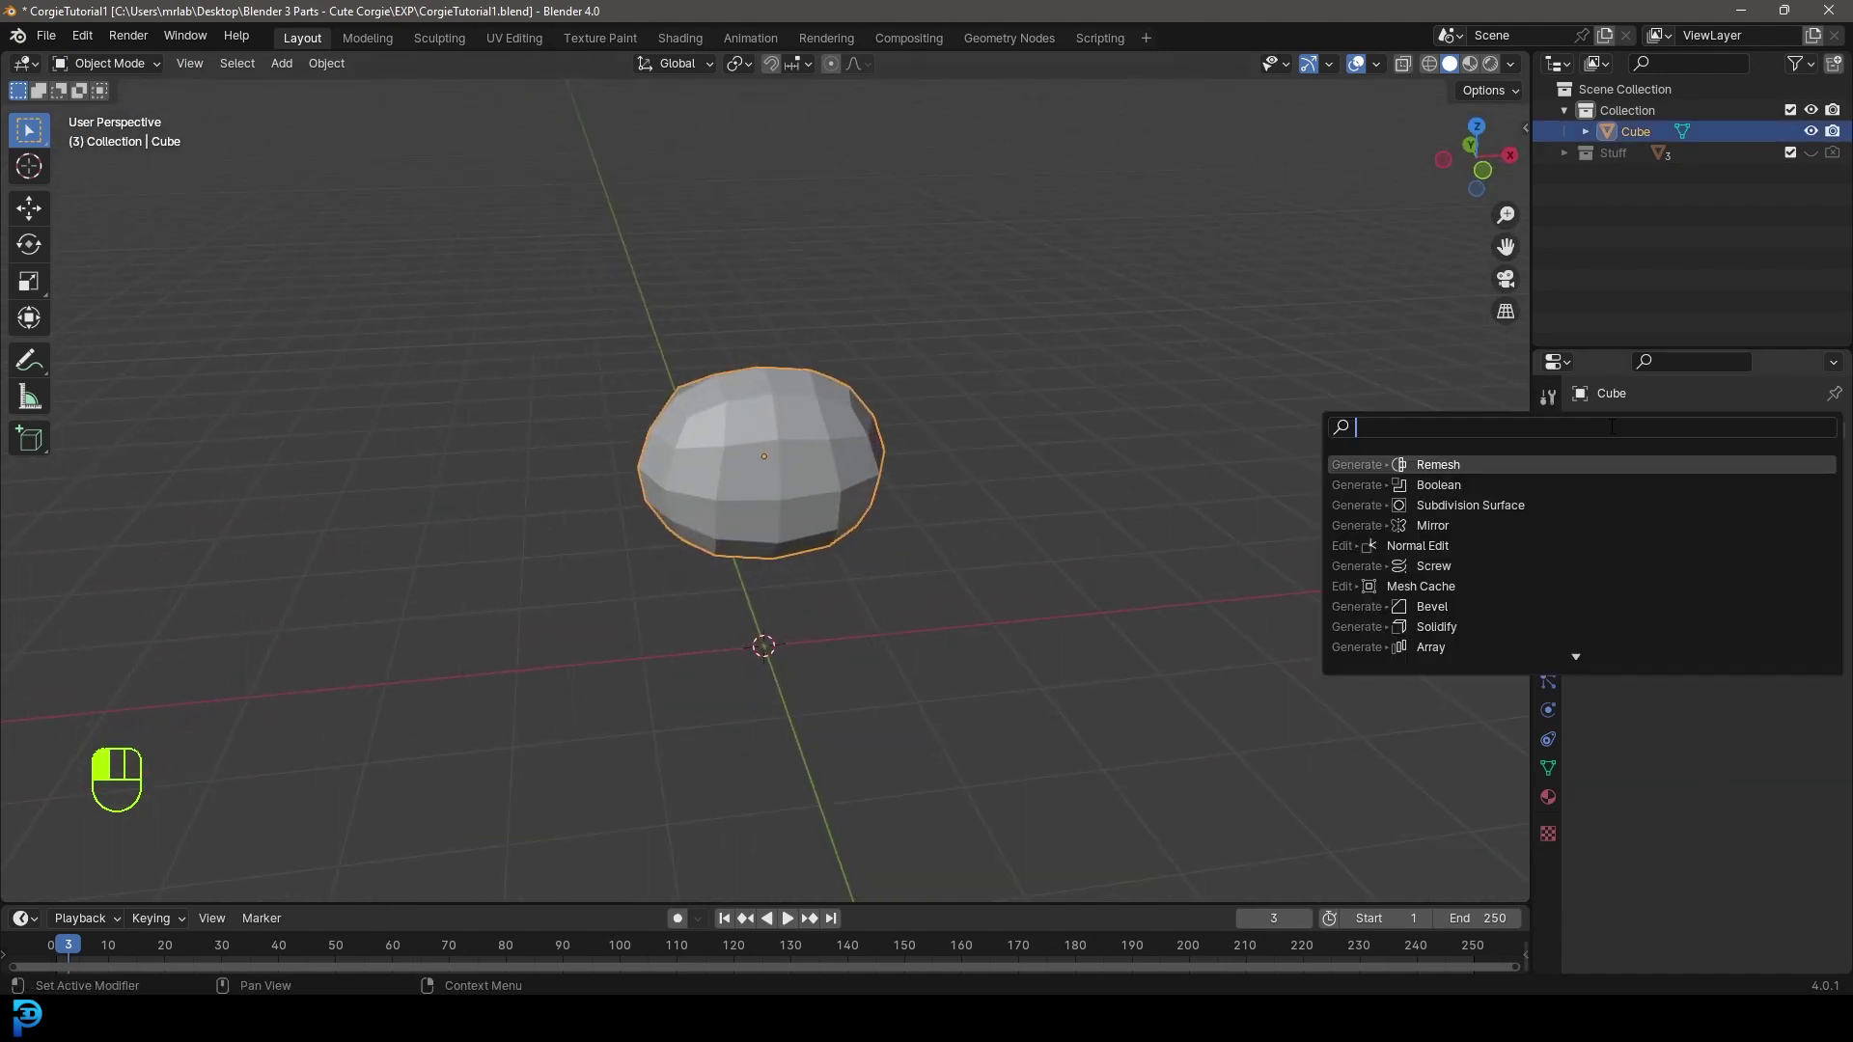
{"action": "type", "text": "sub"}
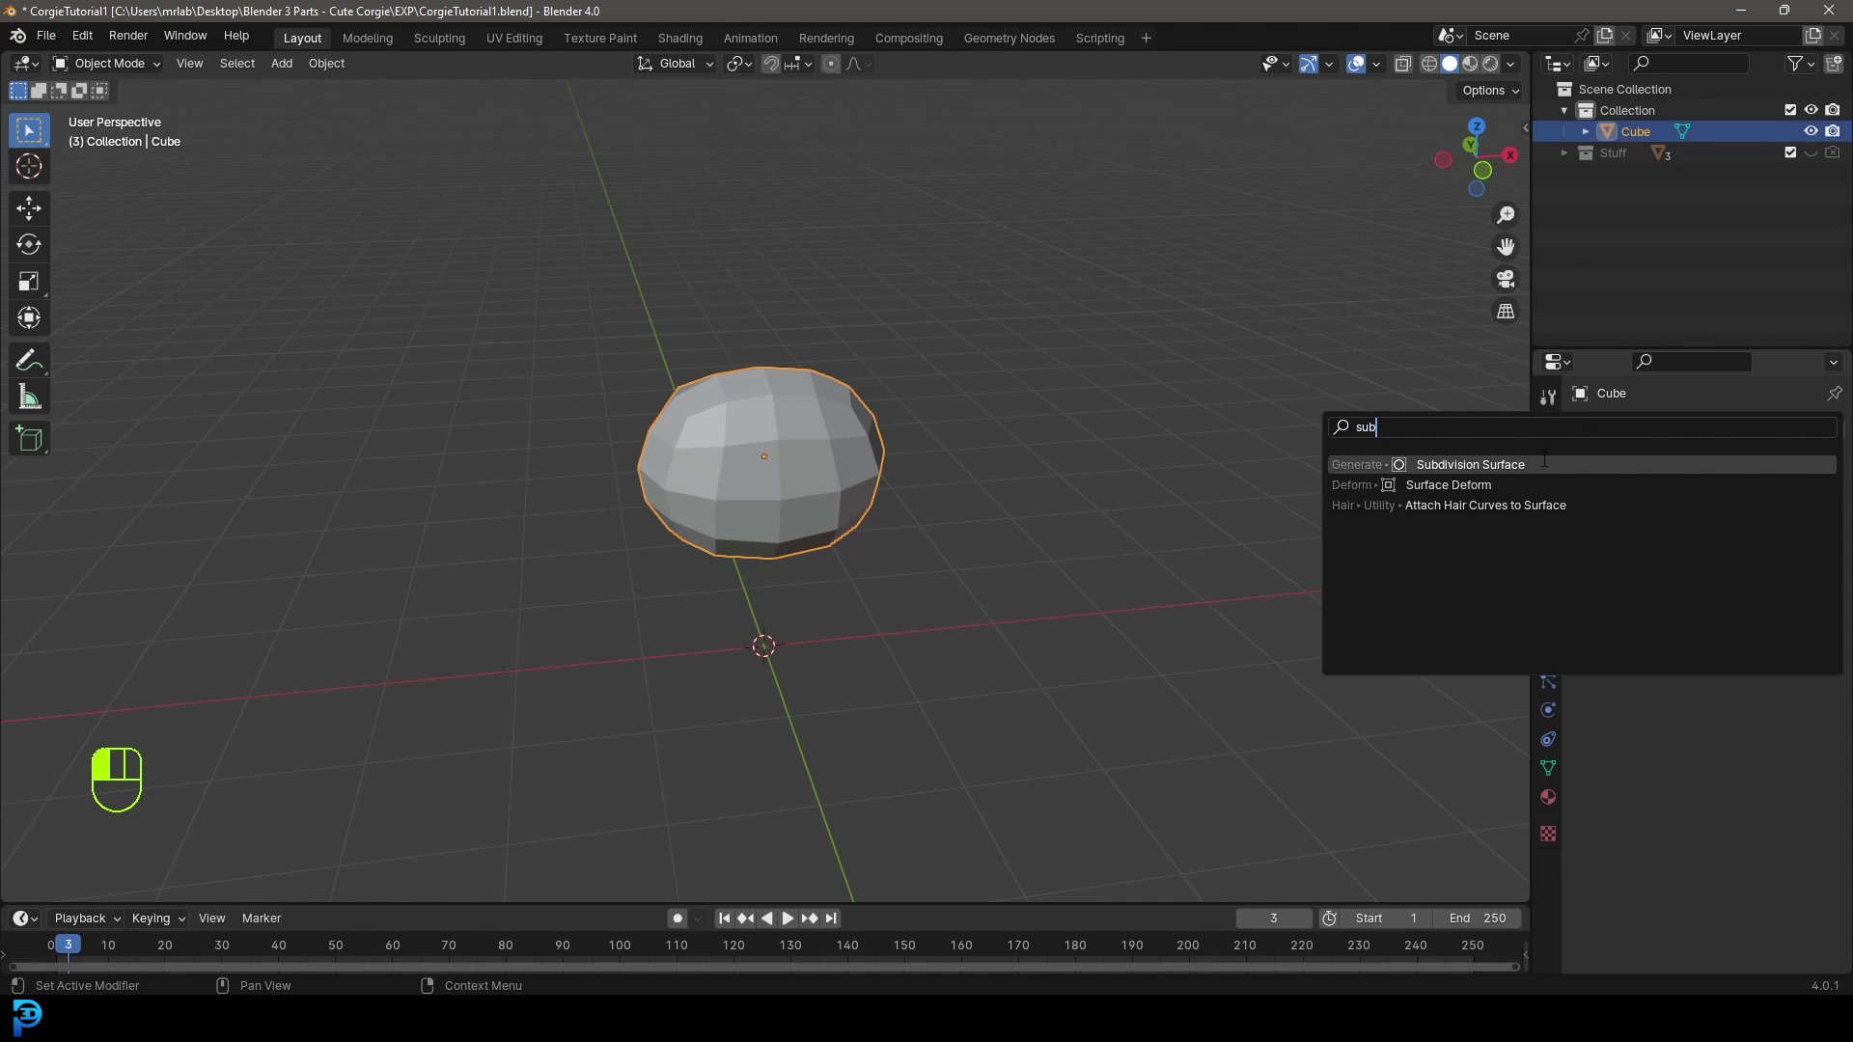
{"action": "left_click", "coordinate": [1544, 464]}
- Shade the head smooth and set its subdivision viewport levels to 2
{"action": "middle_click_drag", "start_coordinate": [830, 500], "coordinate": [670, 519]}
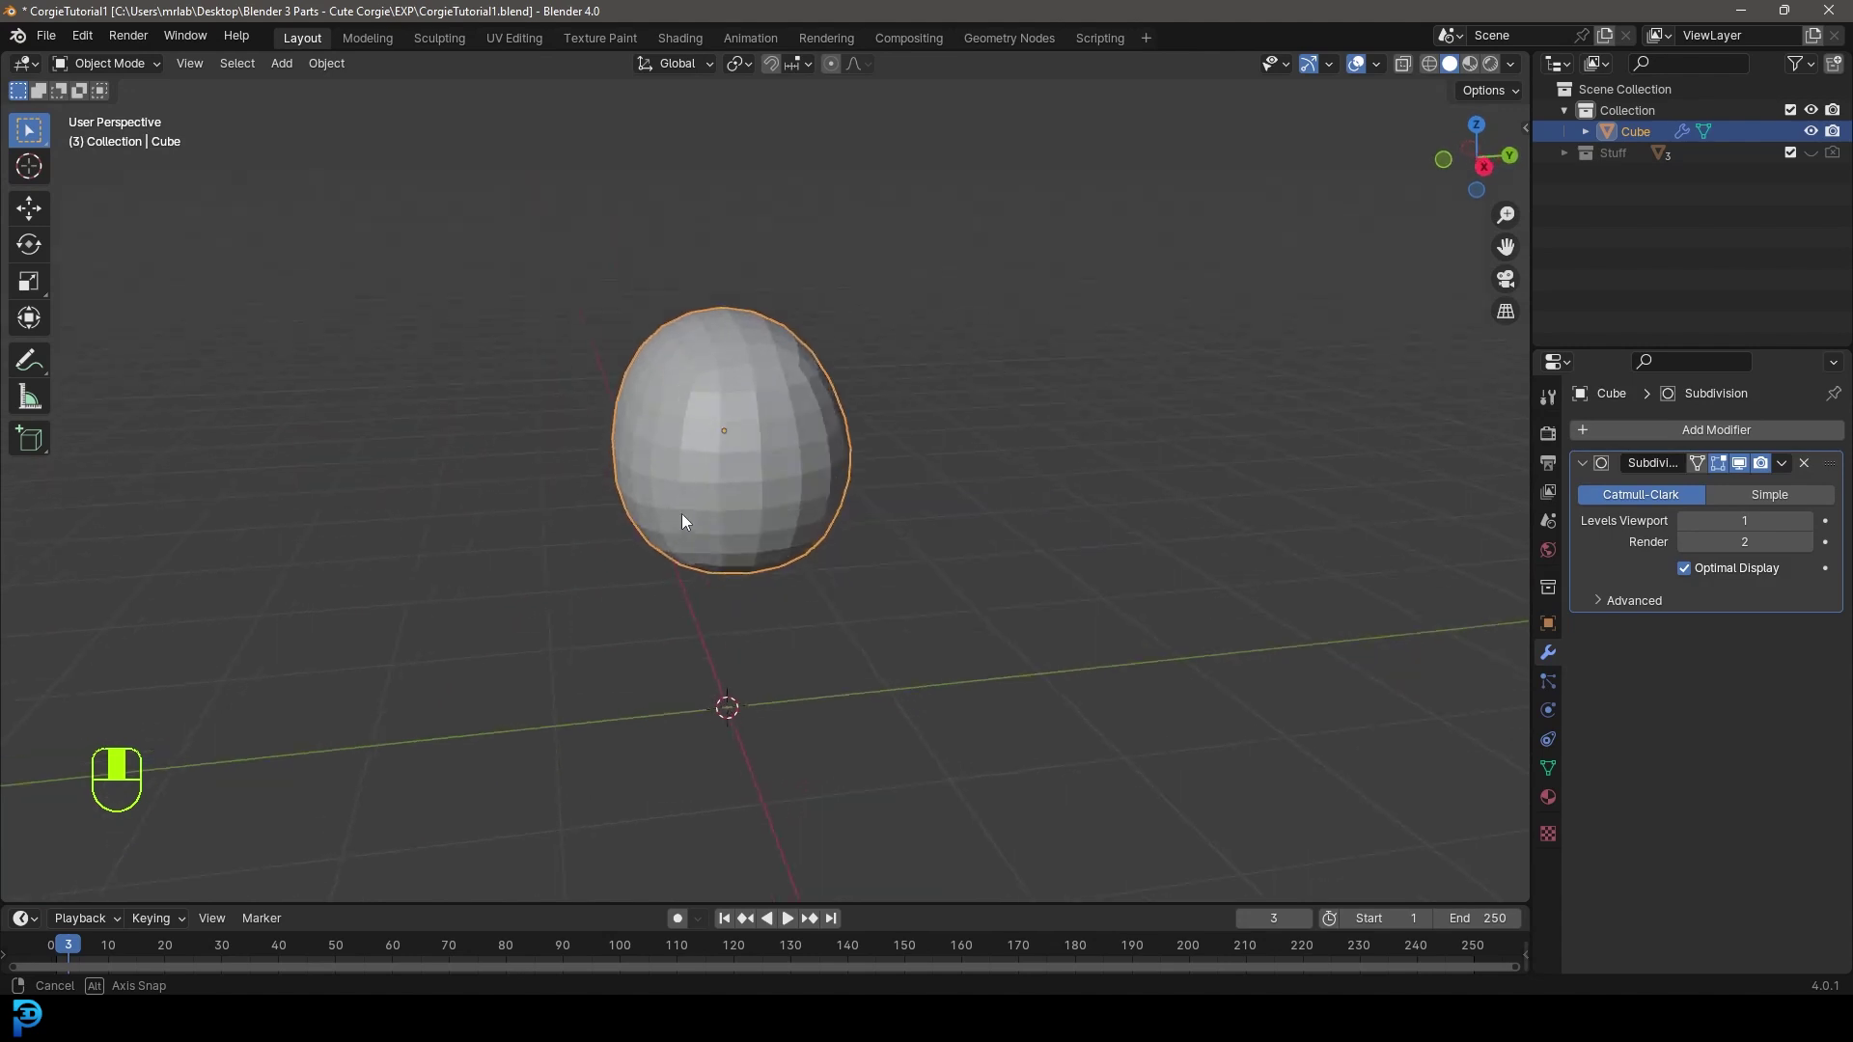
{"action": "scroll", "coordinate": [734, 516], "scroll_direction": "up", "scroll_amount": 5}
{"action": "right_click", "coordinate": [776, 212]}
{"action": "left_click", "coordinate": [728, 204]}
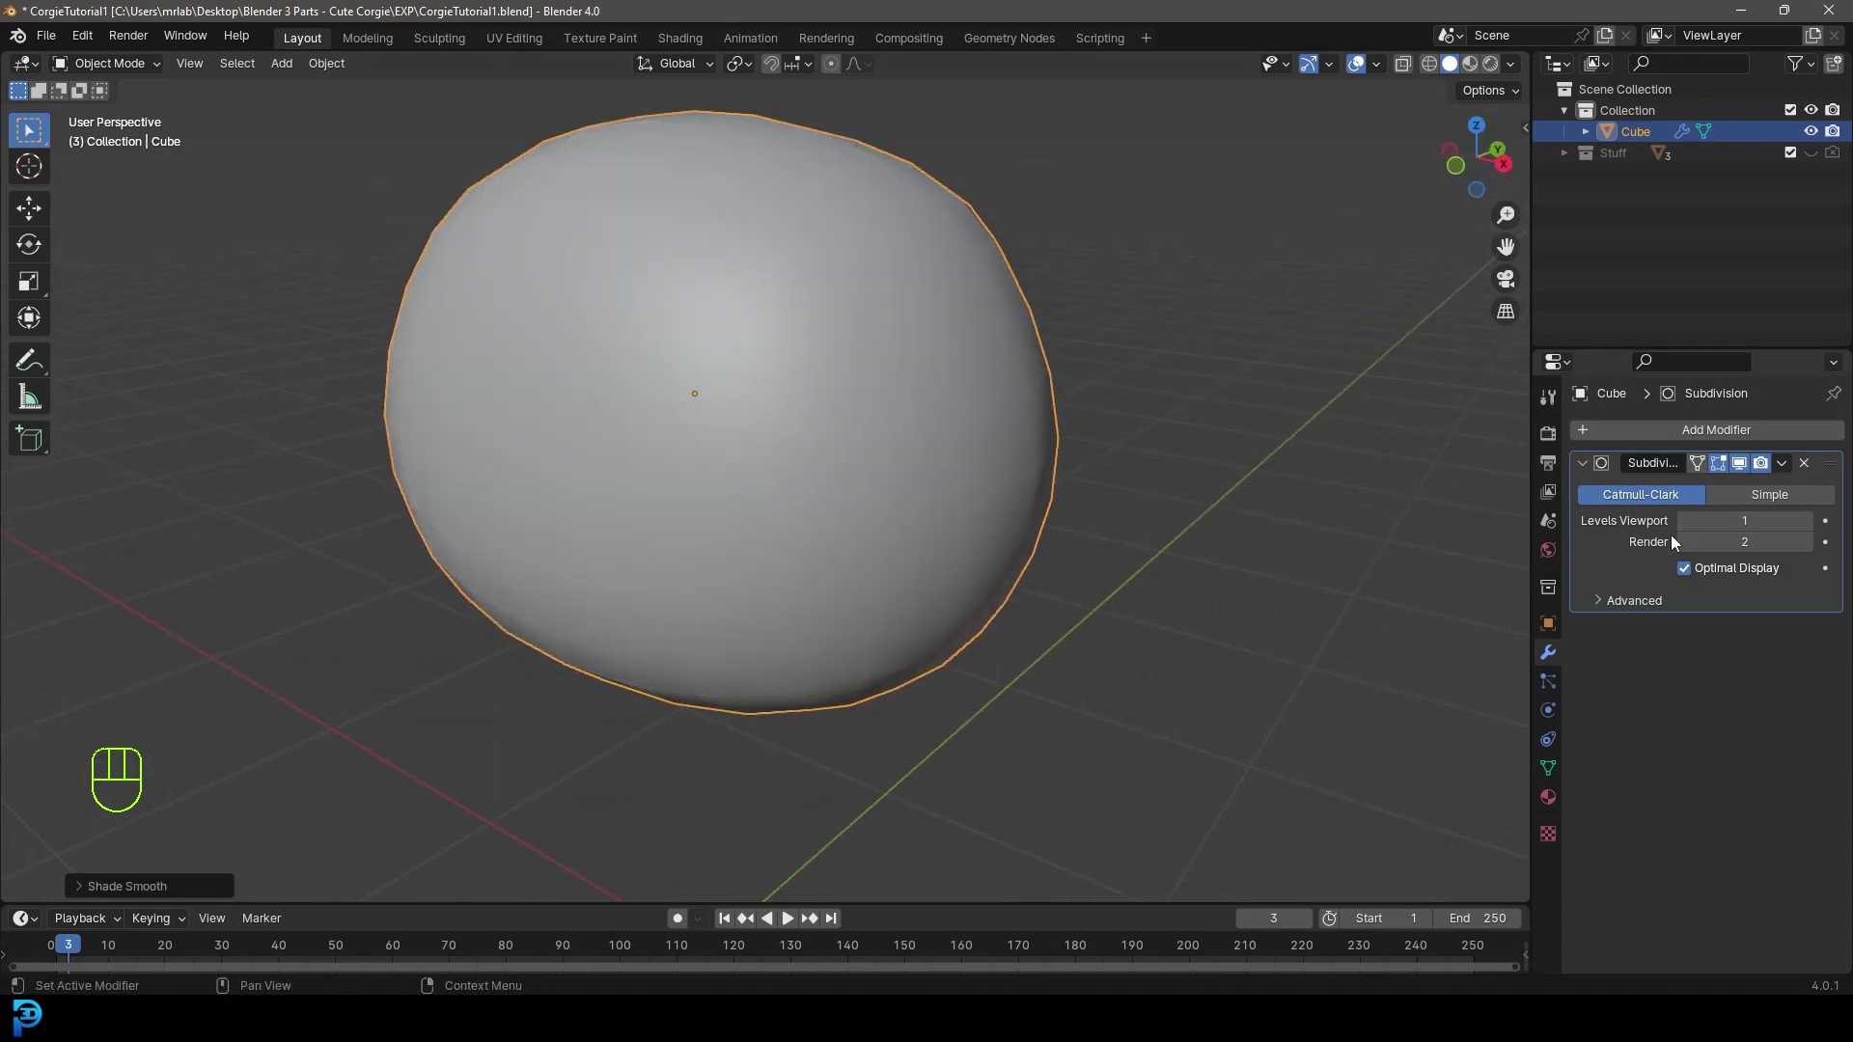
{"action": "left_click", "coordinate": [1802, 521]}
- In the front view, duplicate the head and move the copy straight down along Z so it only slightly overlaps the head
{"action": "key", "text": "KP_1"}
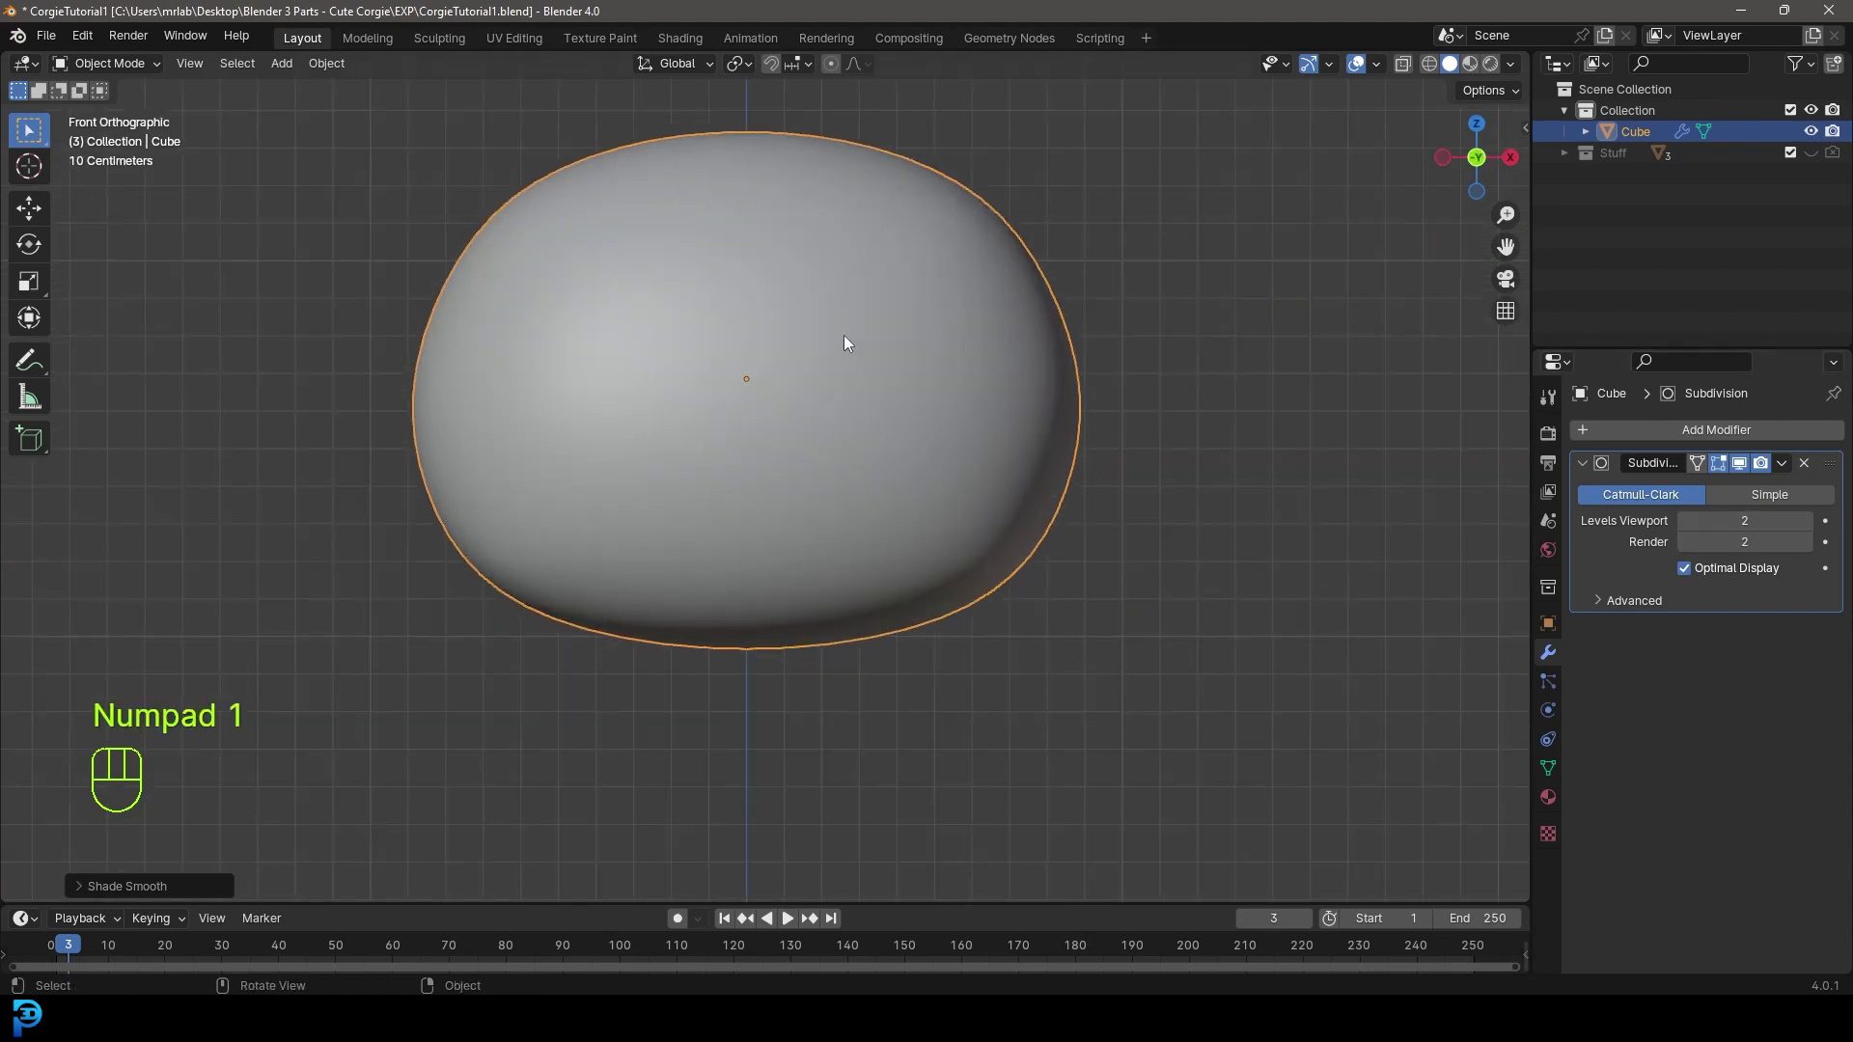
{"action": "scroll", "coordinate": [768, 376], "scroll_direction": "down", "scroll_amount": 5}
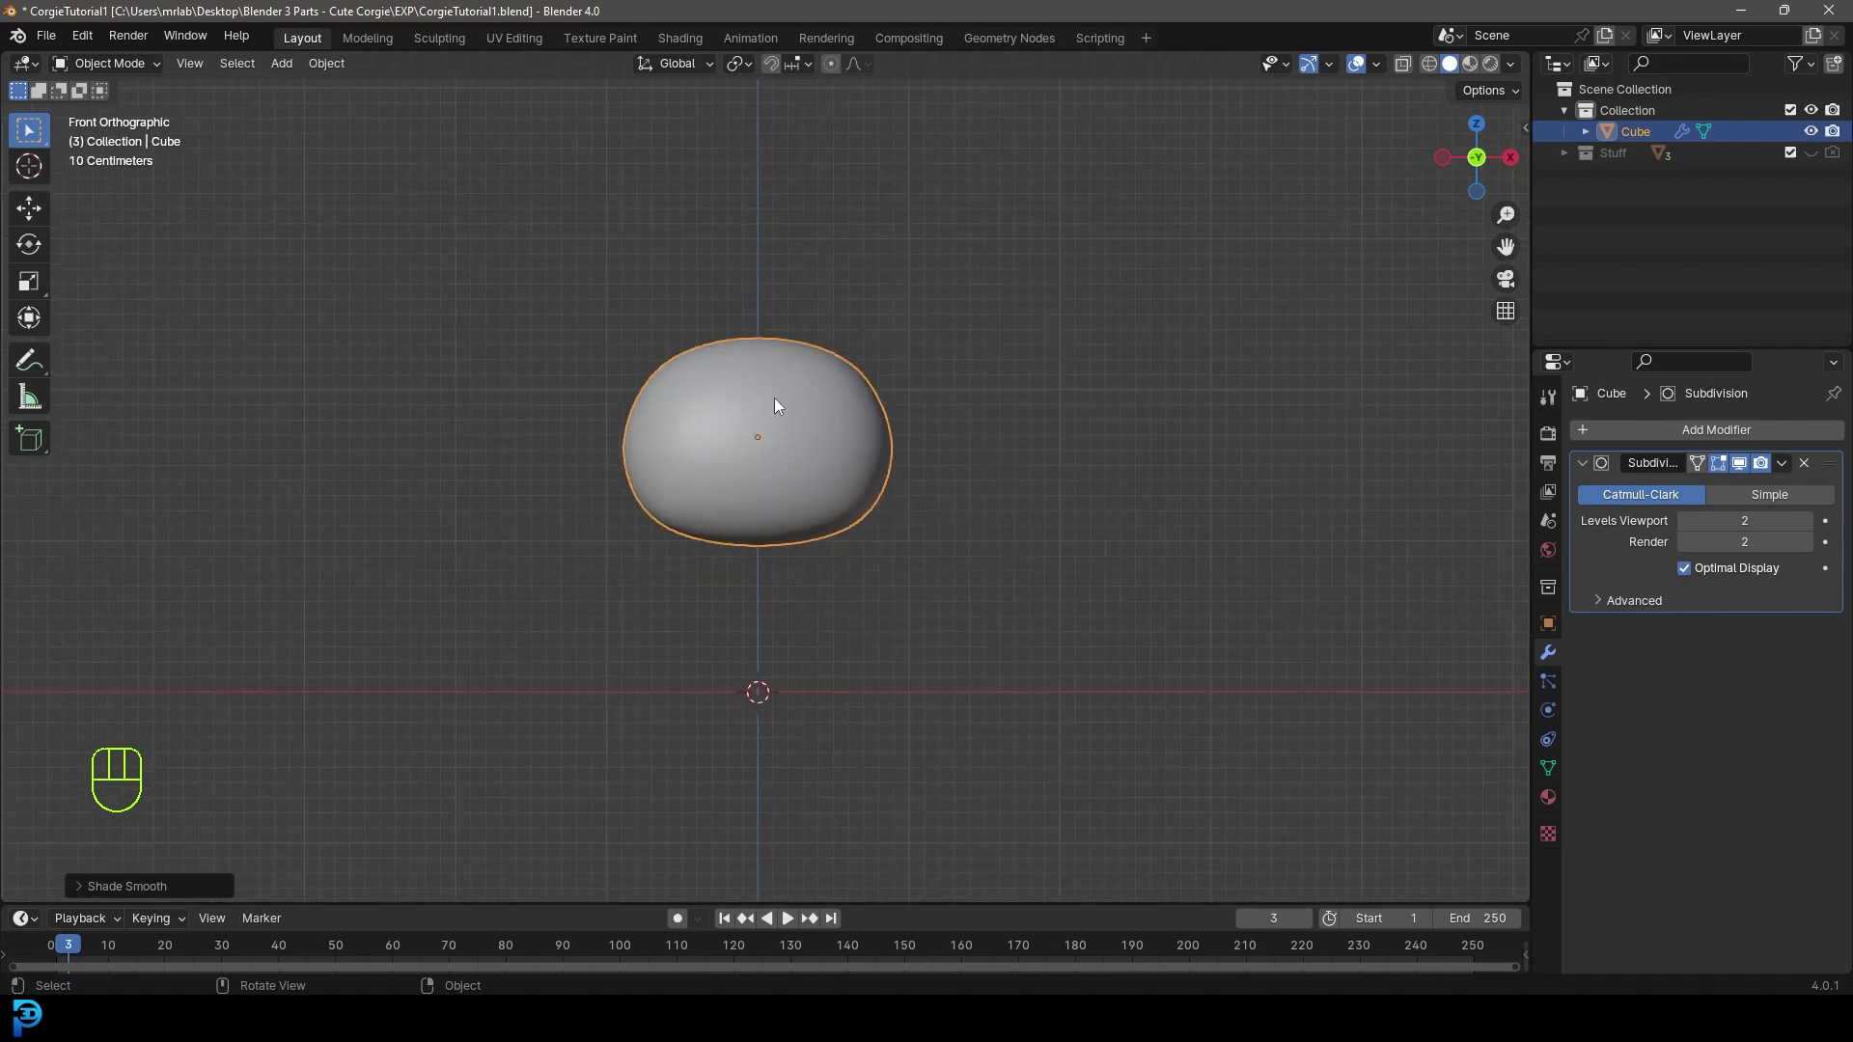
{"action": "key", "text": "alt+a"}
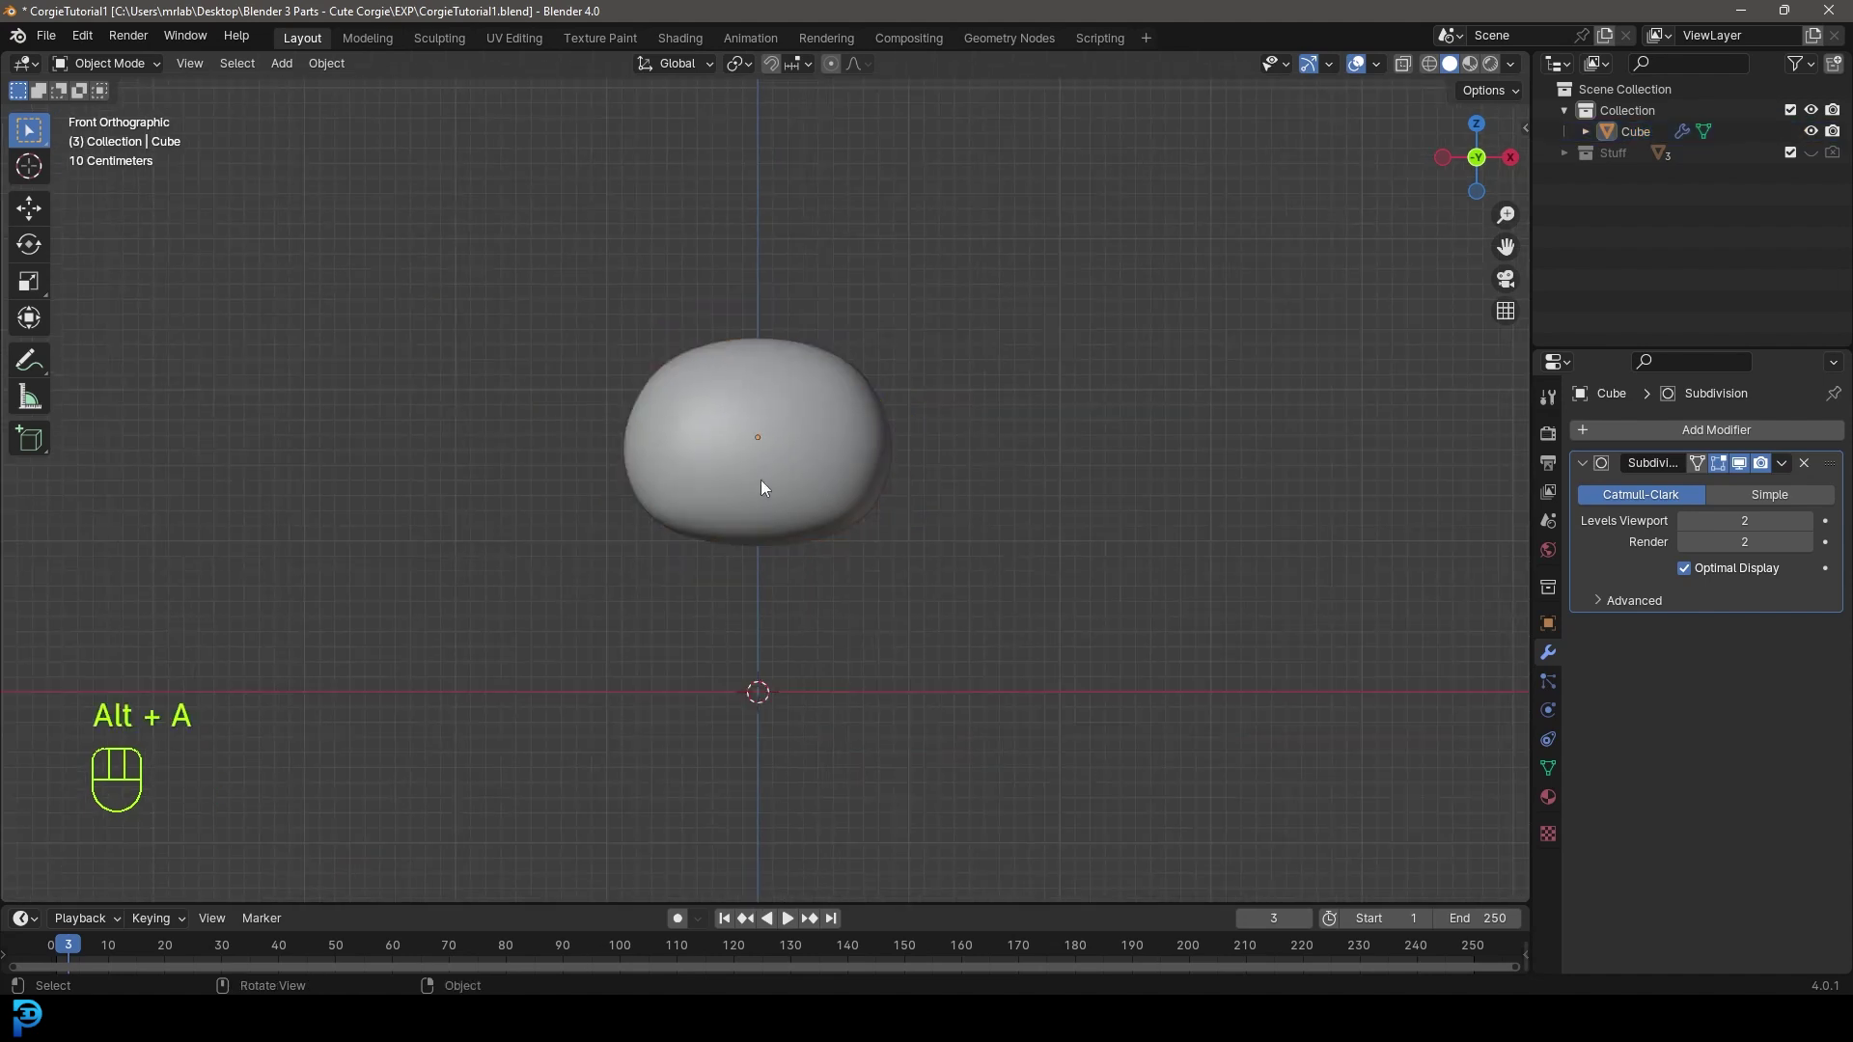
{"action": "scroll", "coordinate": [761, 479], "scroll_direction": "up", "scroll_amount": 3}
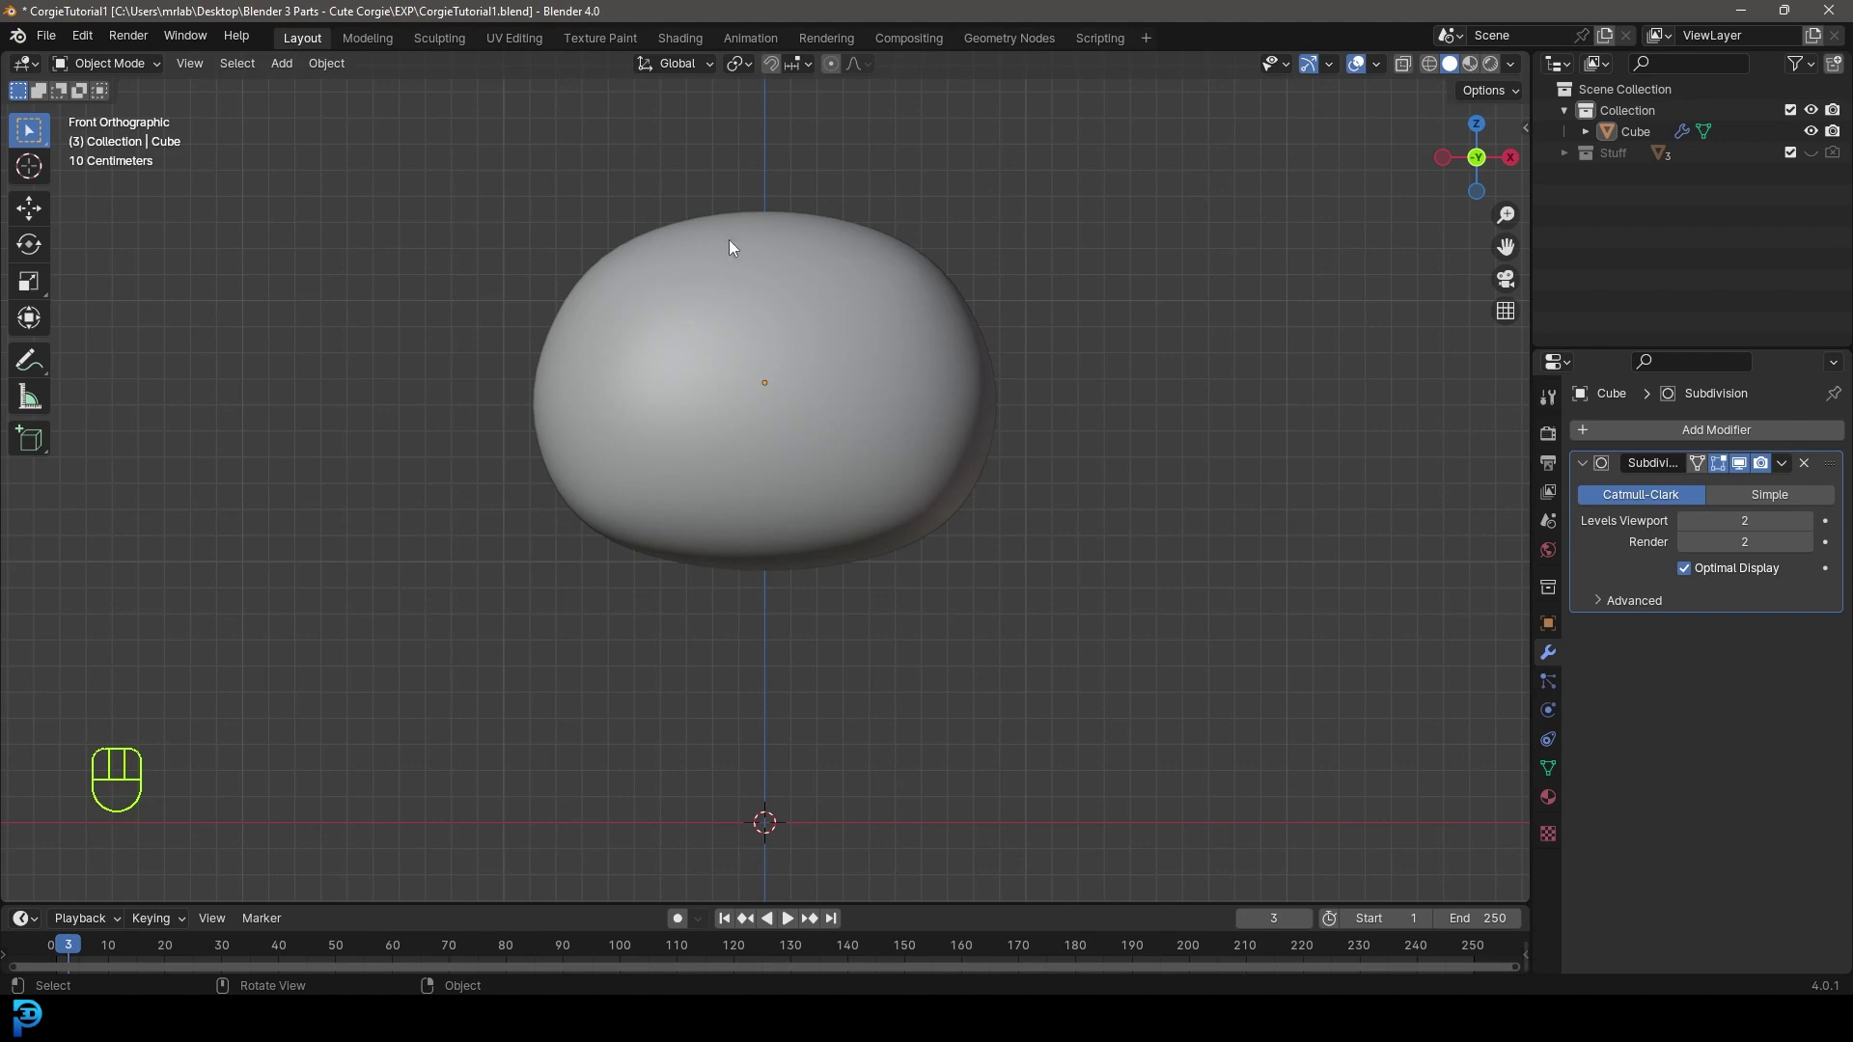
{"action": "left_click", "coordinate": [790, 255]}
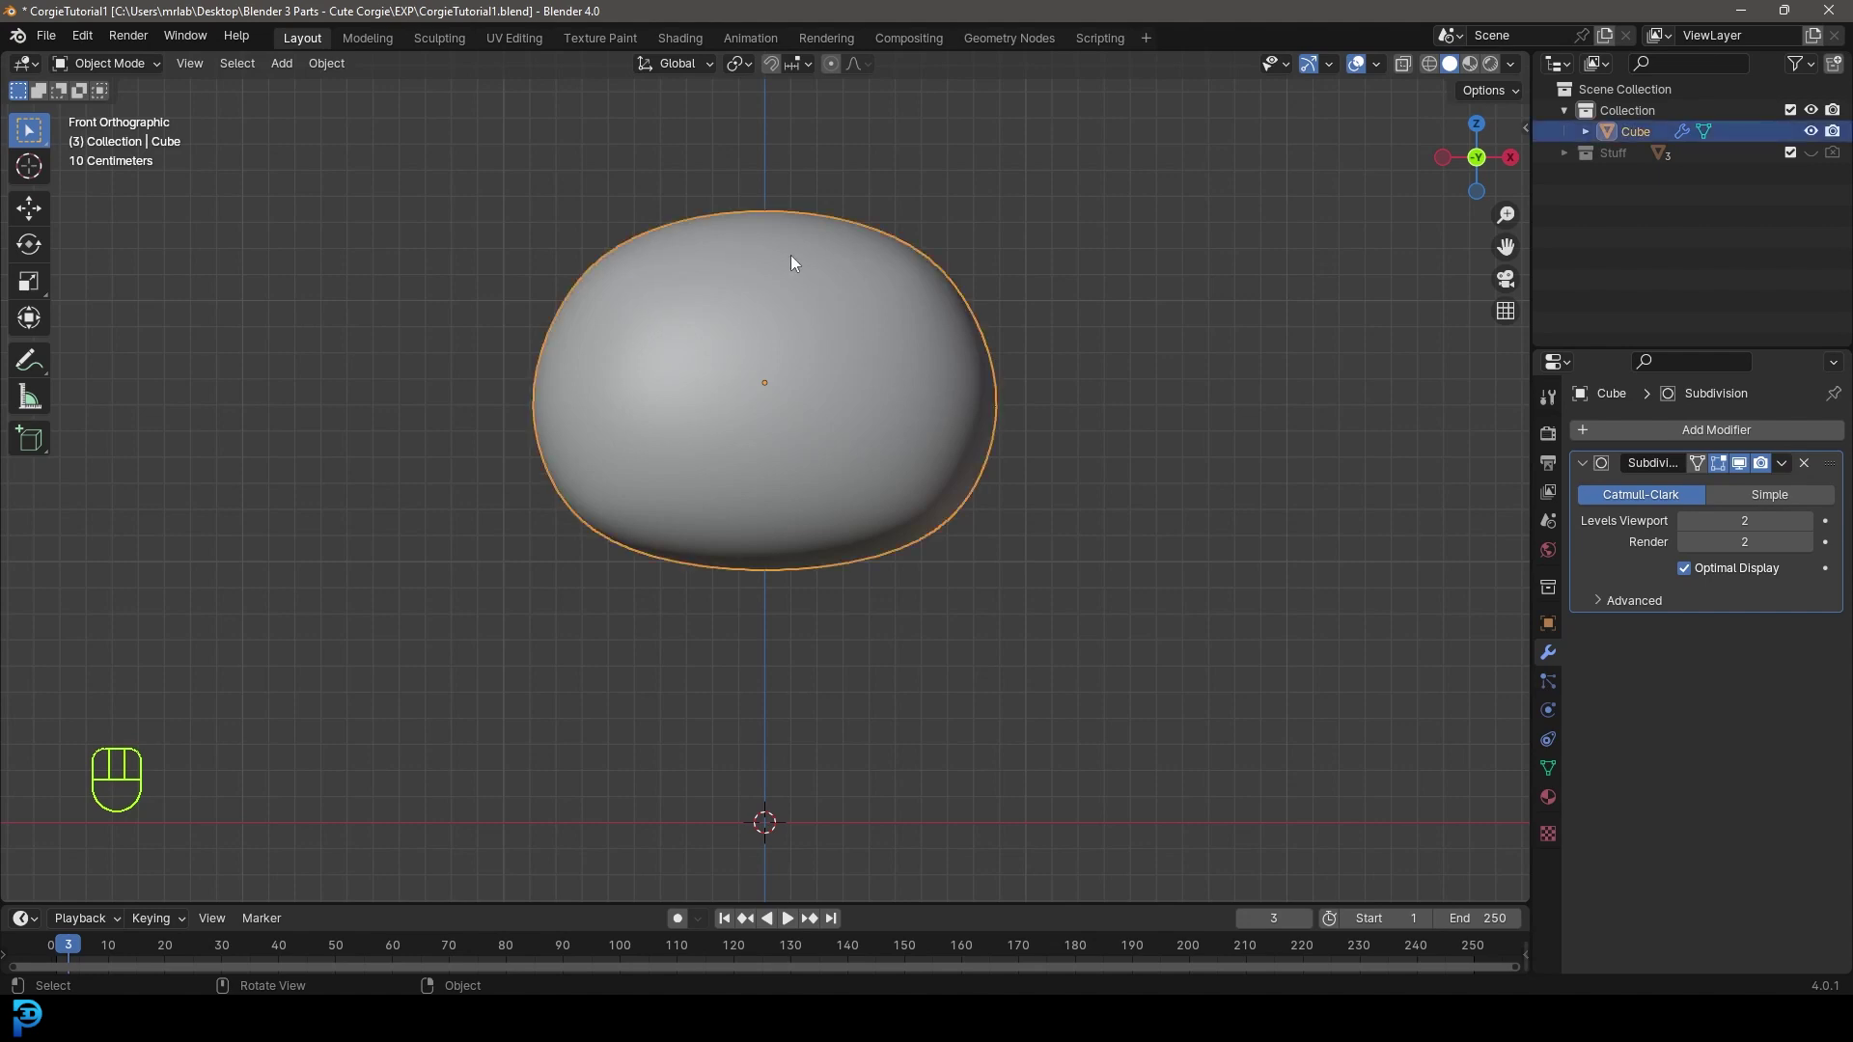
{"action": "key", "text": "shift+d"}
{"action": "key", "text": "z"}
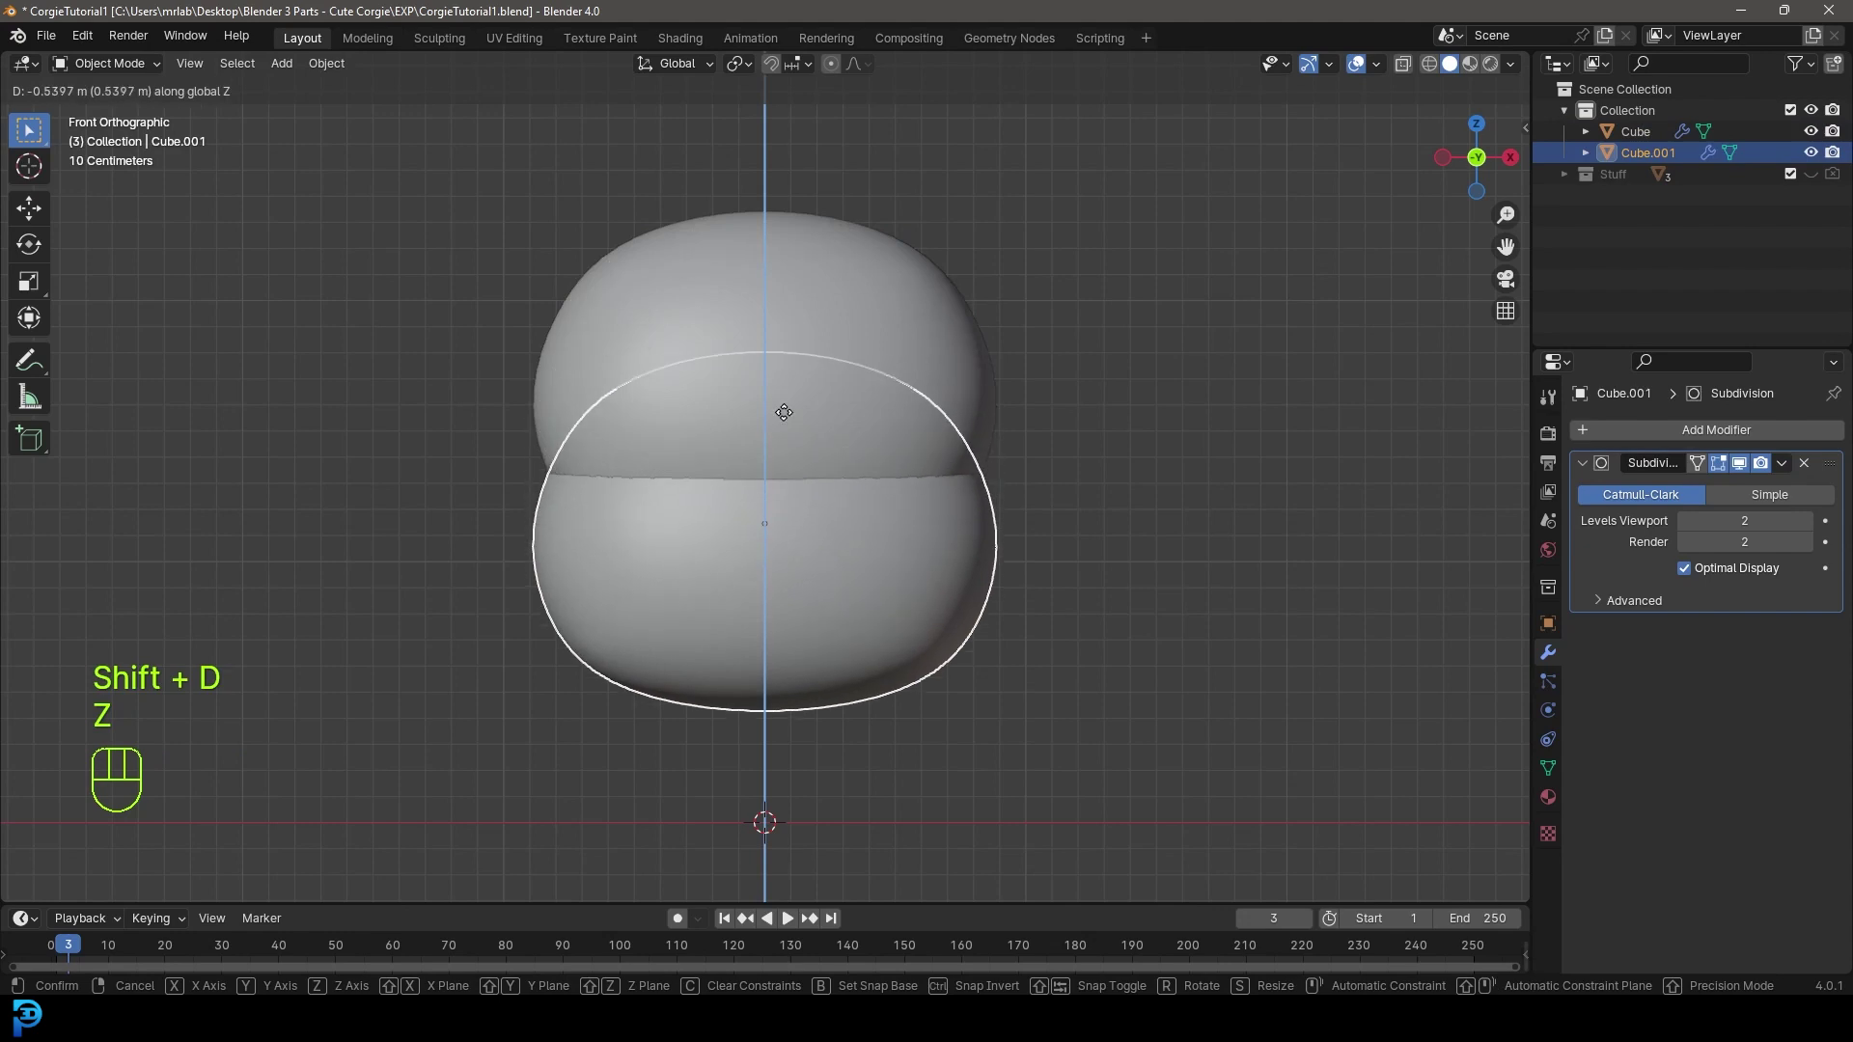
{"action": "left_click", "coordinate": [780, 523]}
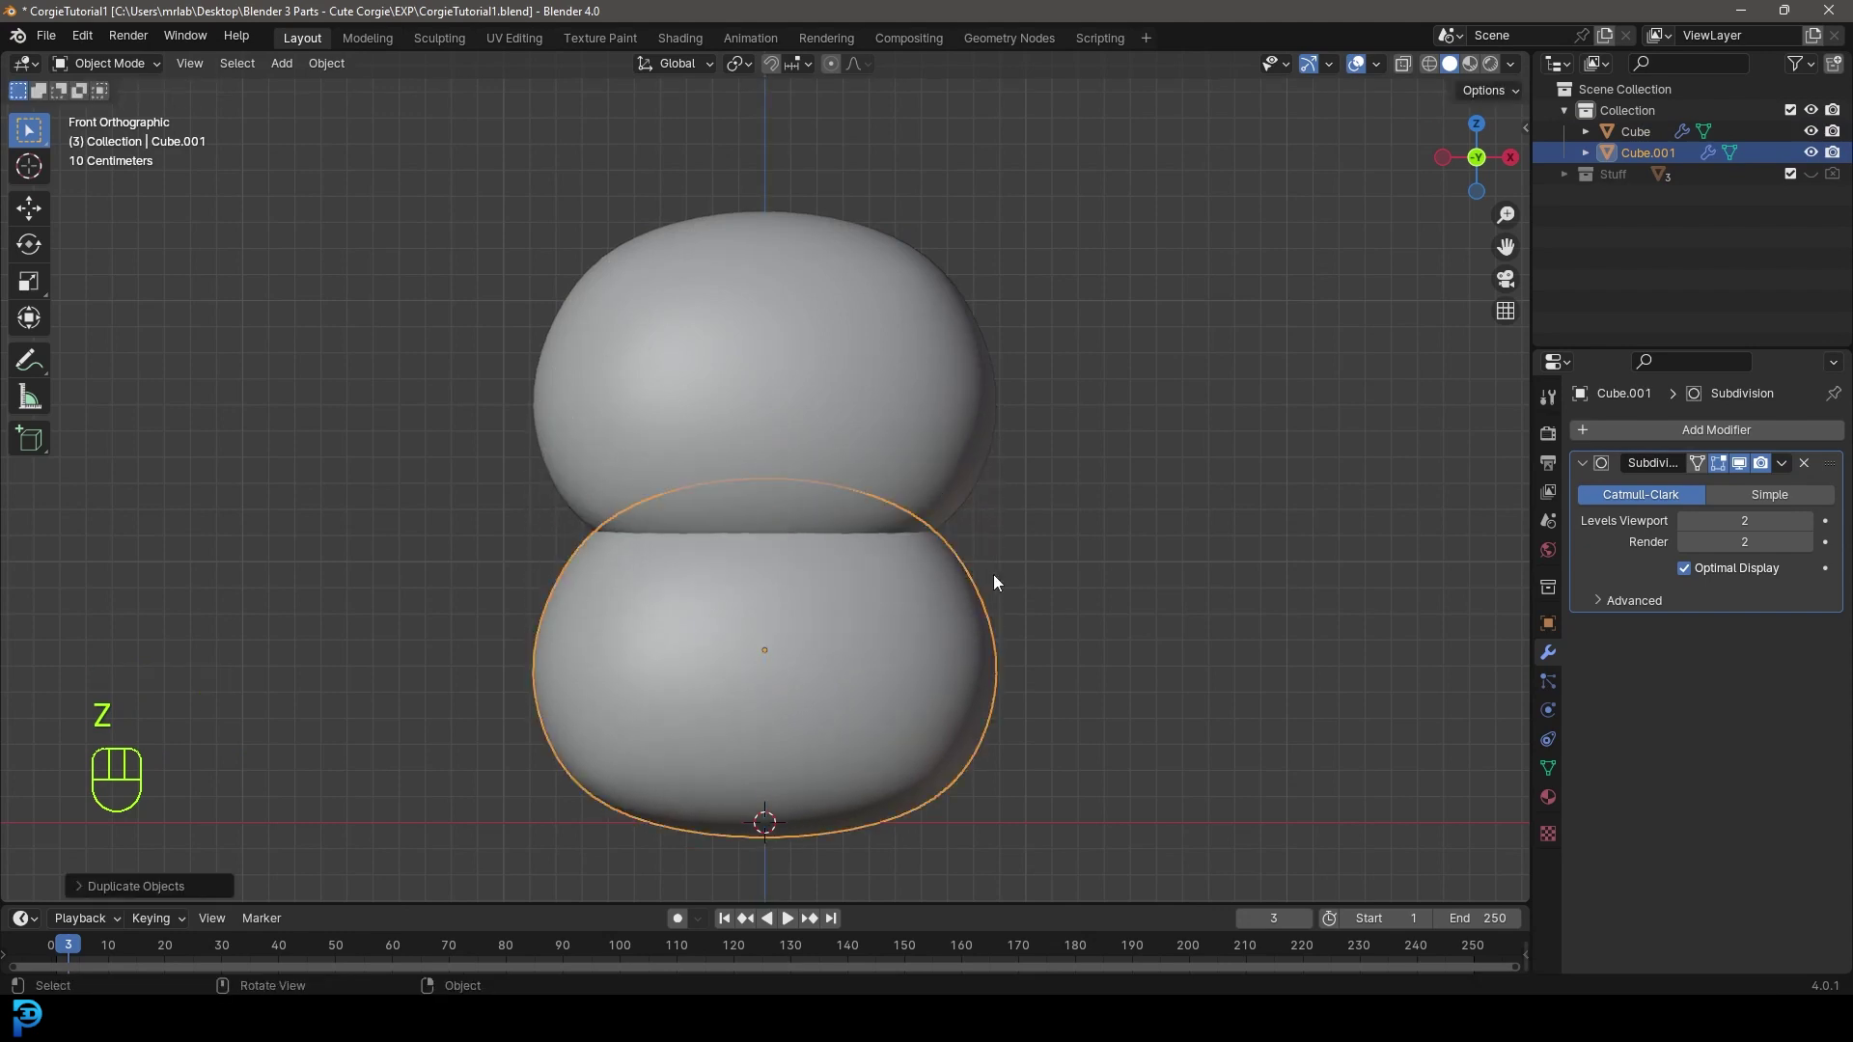
- Scale all vertices of the lower copy along X to a little over half their width to form a narrower body
{"action": "key", "text": "Tab"}
{"action": "middle_click_drag", "start_coordinate": [1046, 363], "coordinate": [1036, 286], "text": "shift"}
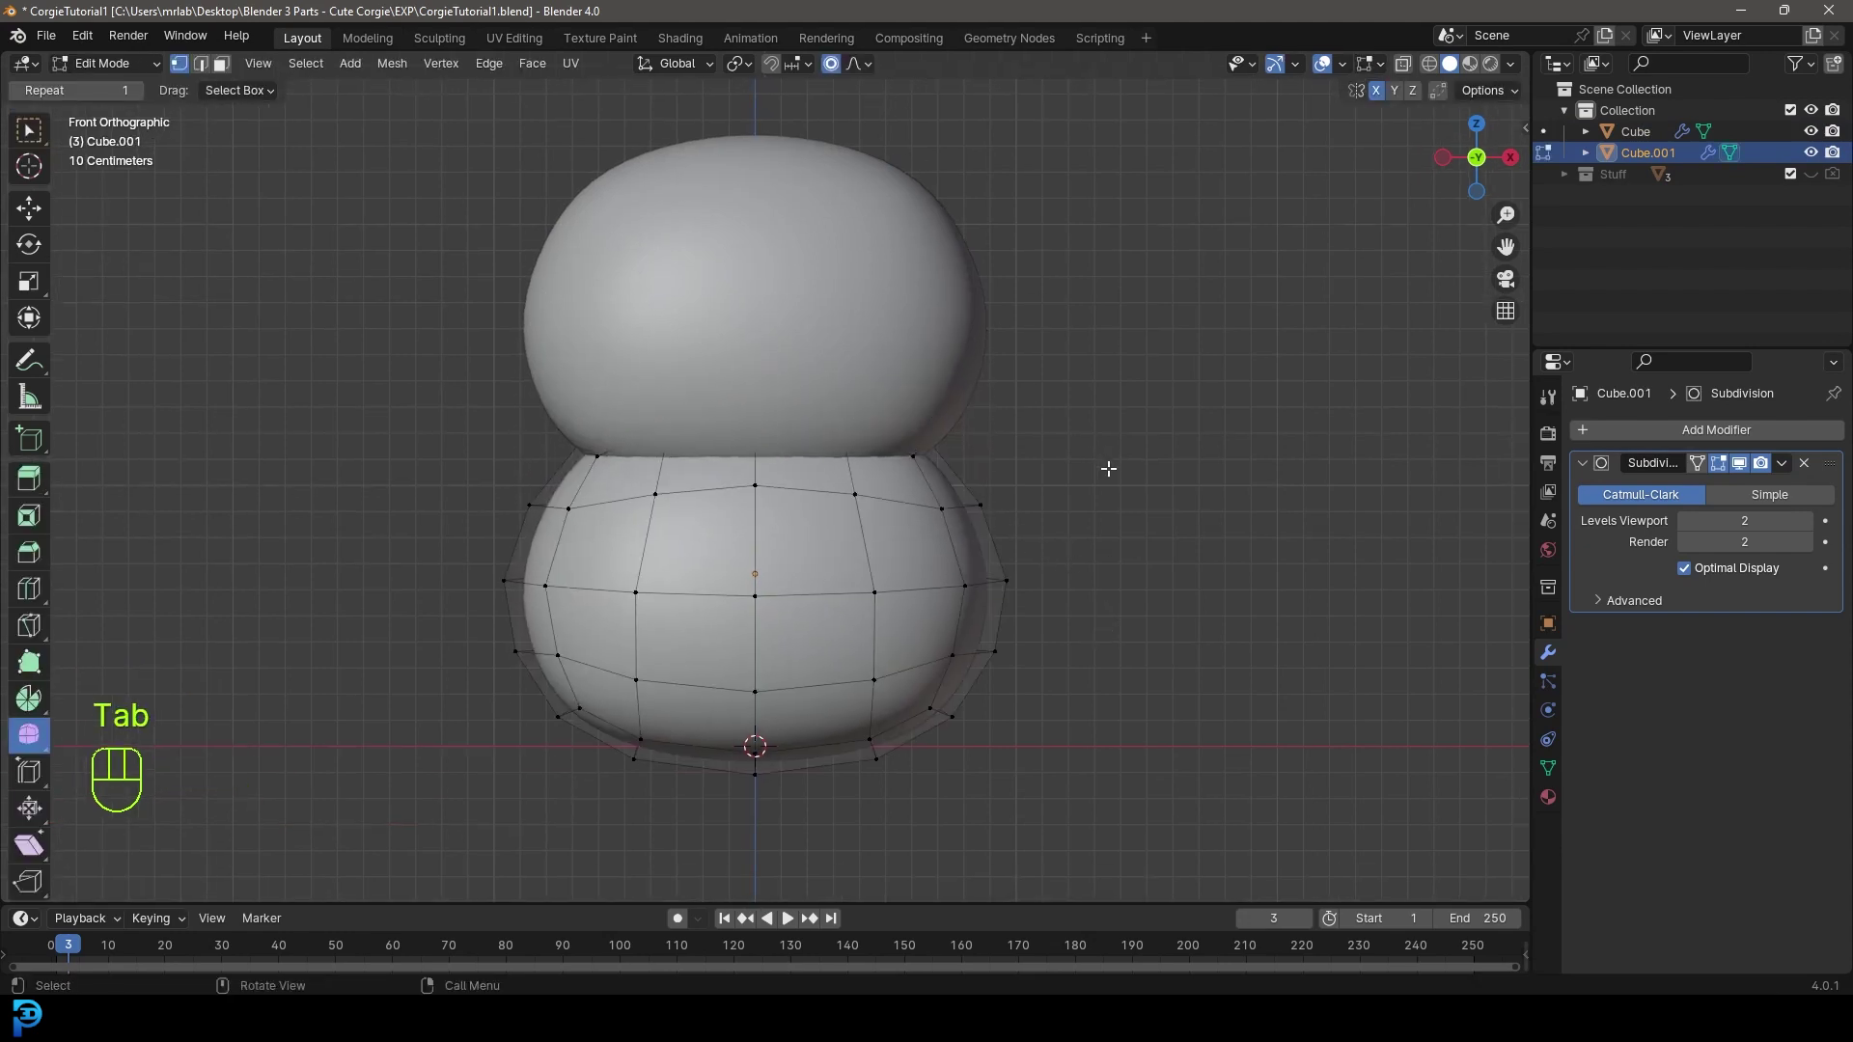
{"action": "key", "text": "a"}
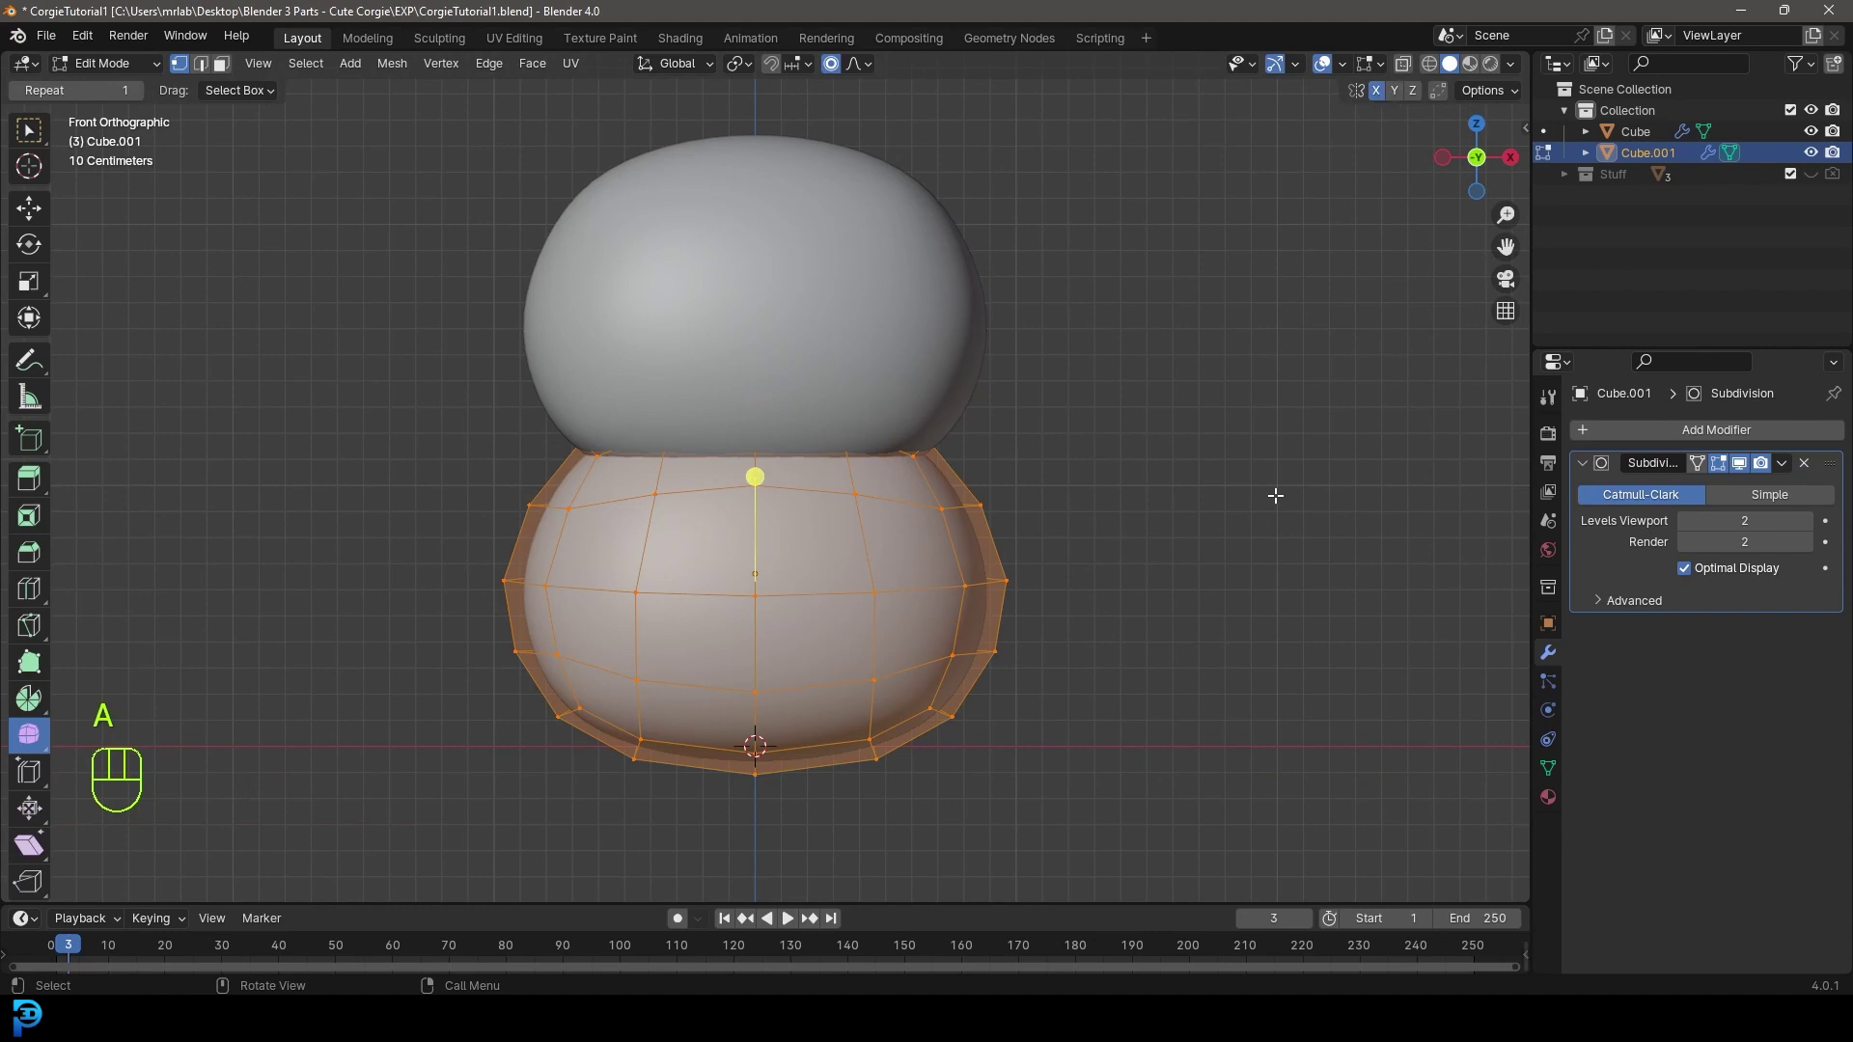
{"action": "key", "text": "s"}
{"action": "key", "text": "x"}
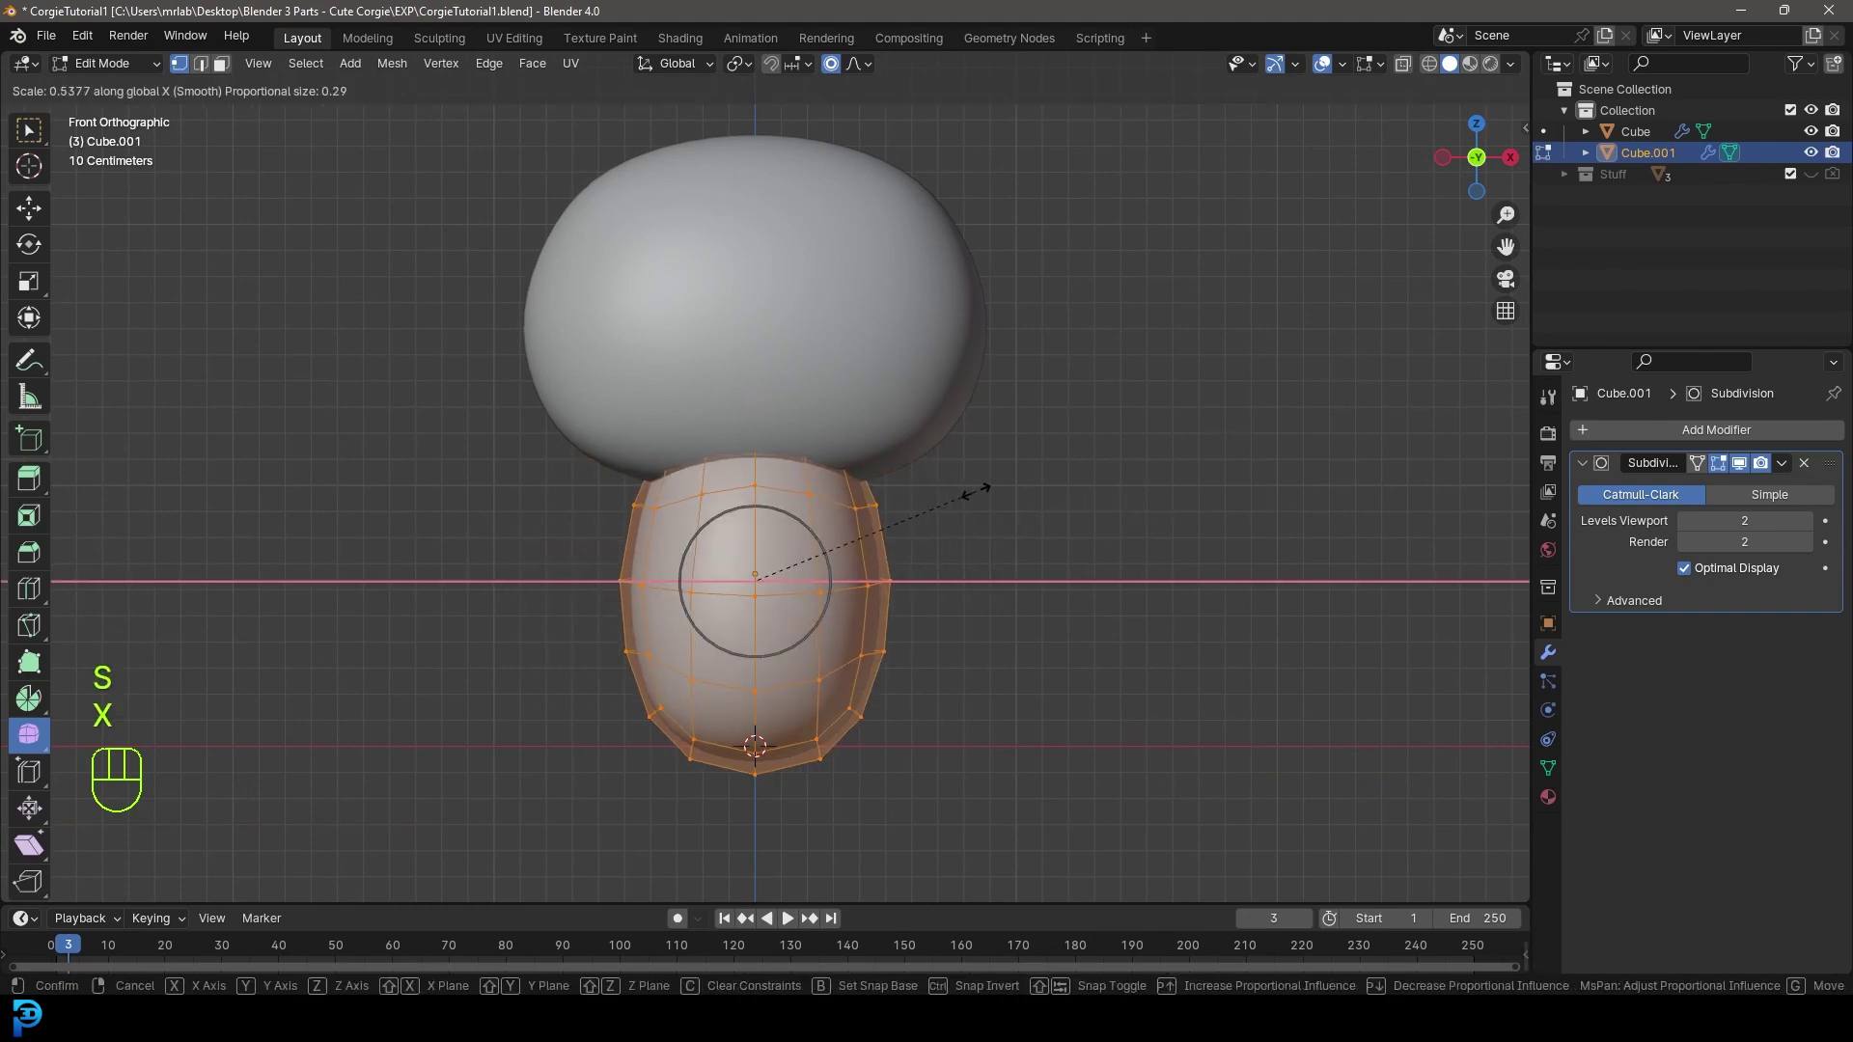
{"action": "left_click", "coordinate": [1000, 491]}
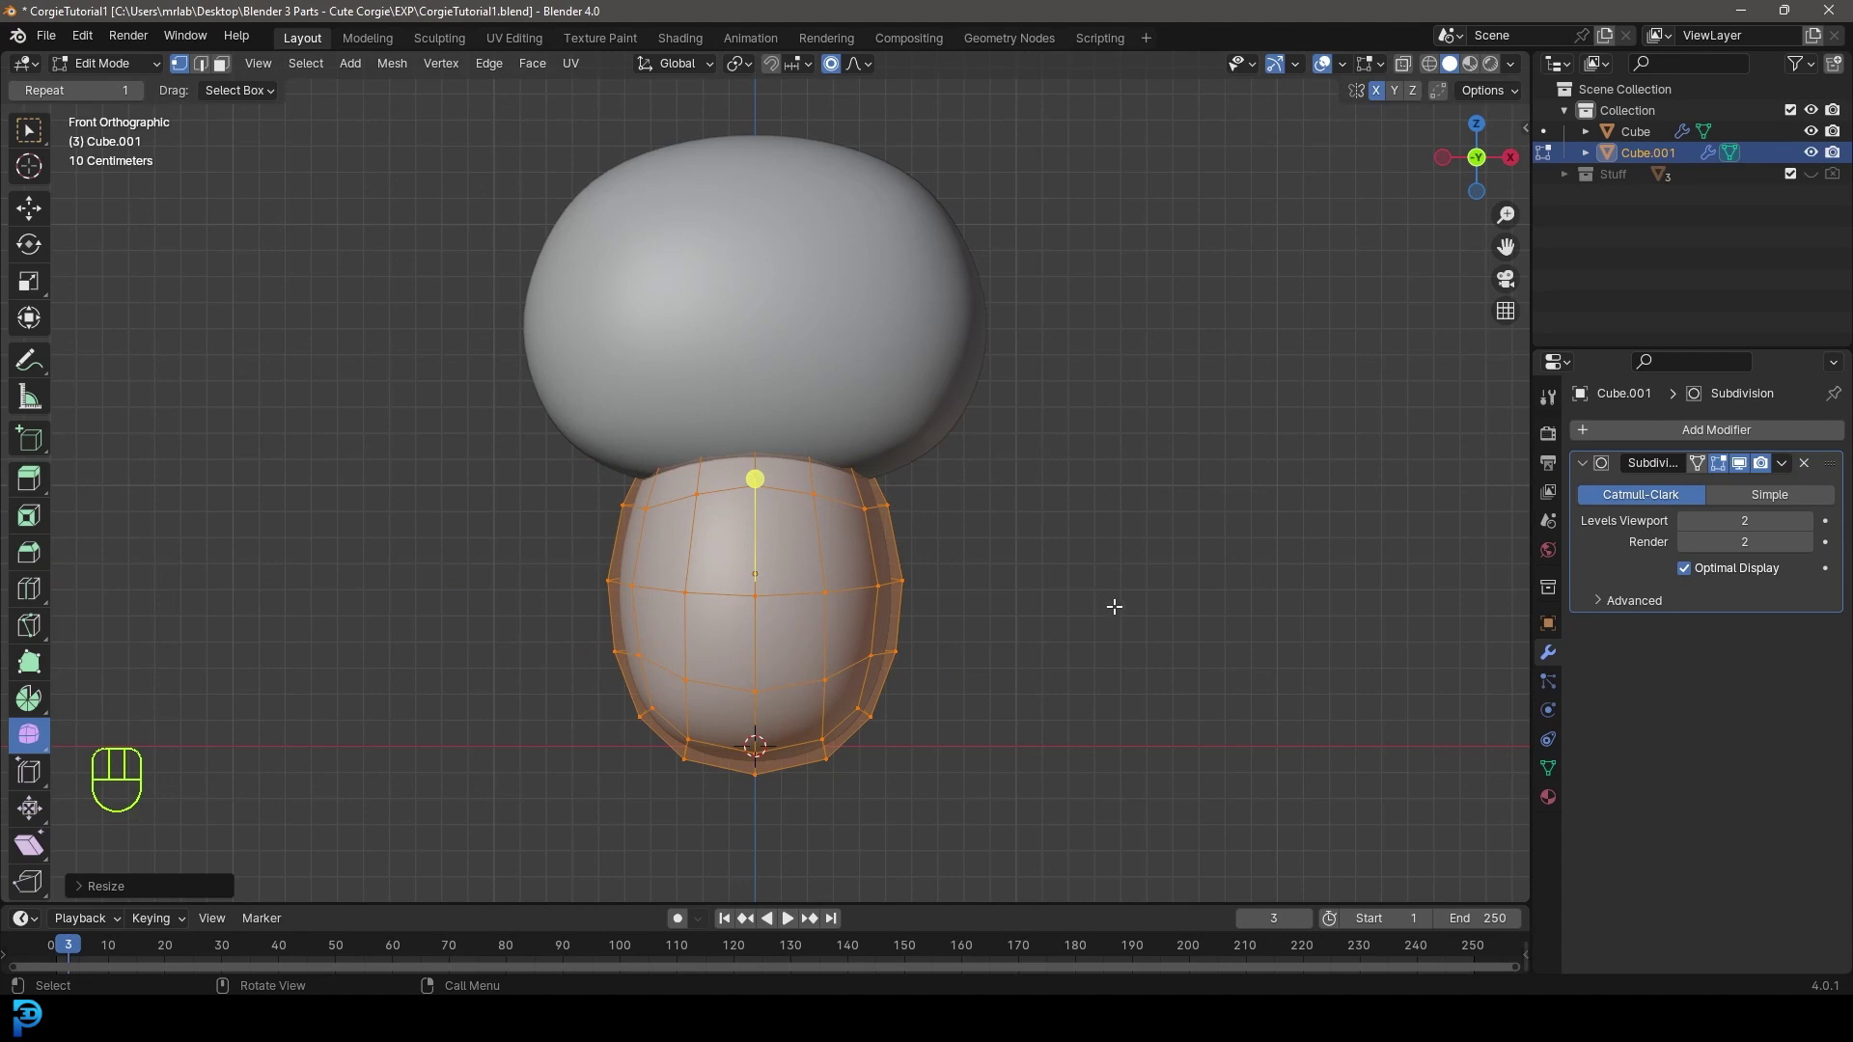
{"action": "key", "text": "s"}
{"action": "key", "text": "z"}
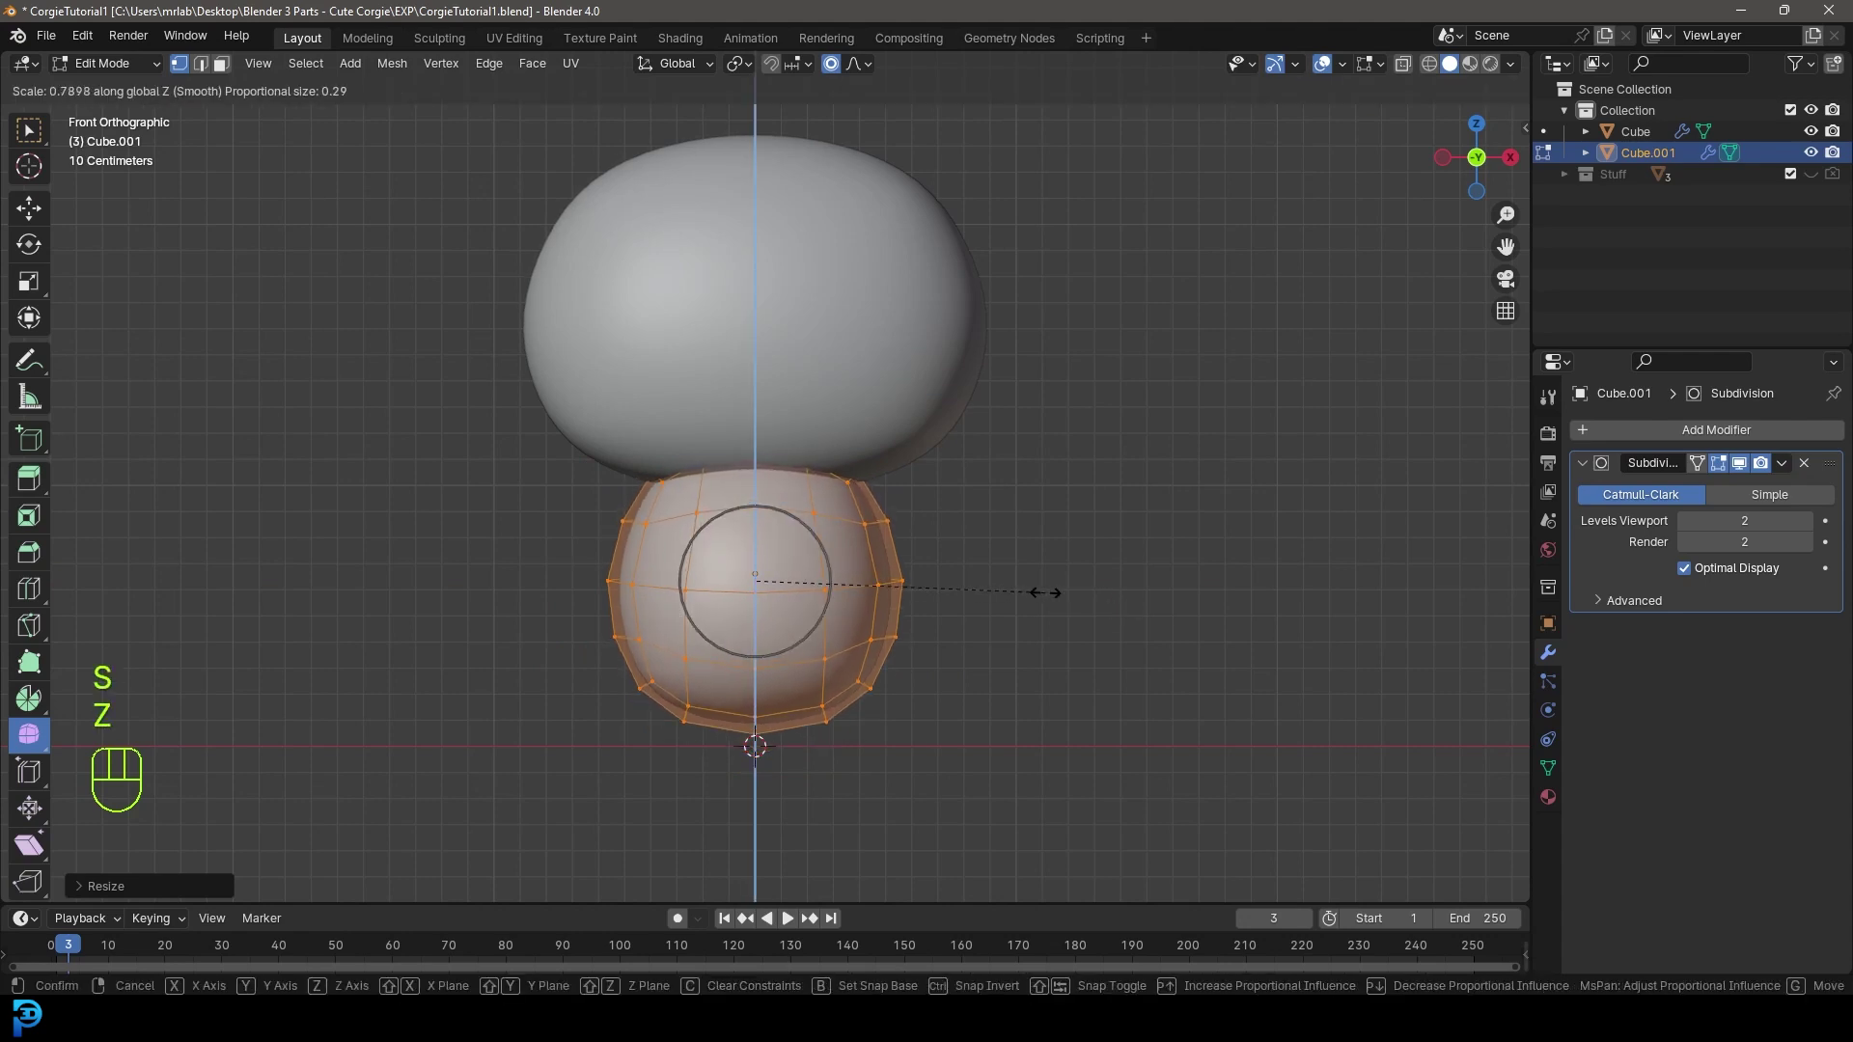
{"action": "right_click", "coordinate": [1045, 593]}
- Scale the whole body mesh down uniformly to about 0.8 of its size
{"action": "scroll", "coordinate": [1027, 575], "scroll_direction": "up", "scroll_amount": 2}
{"action": "key", "text": "s"}
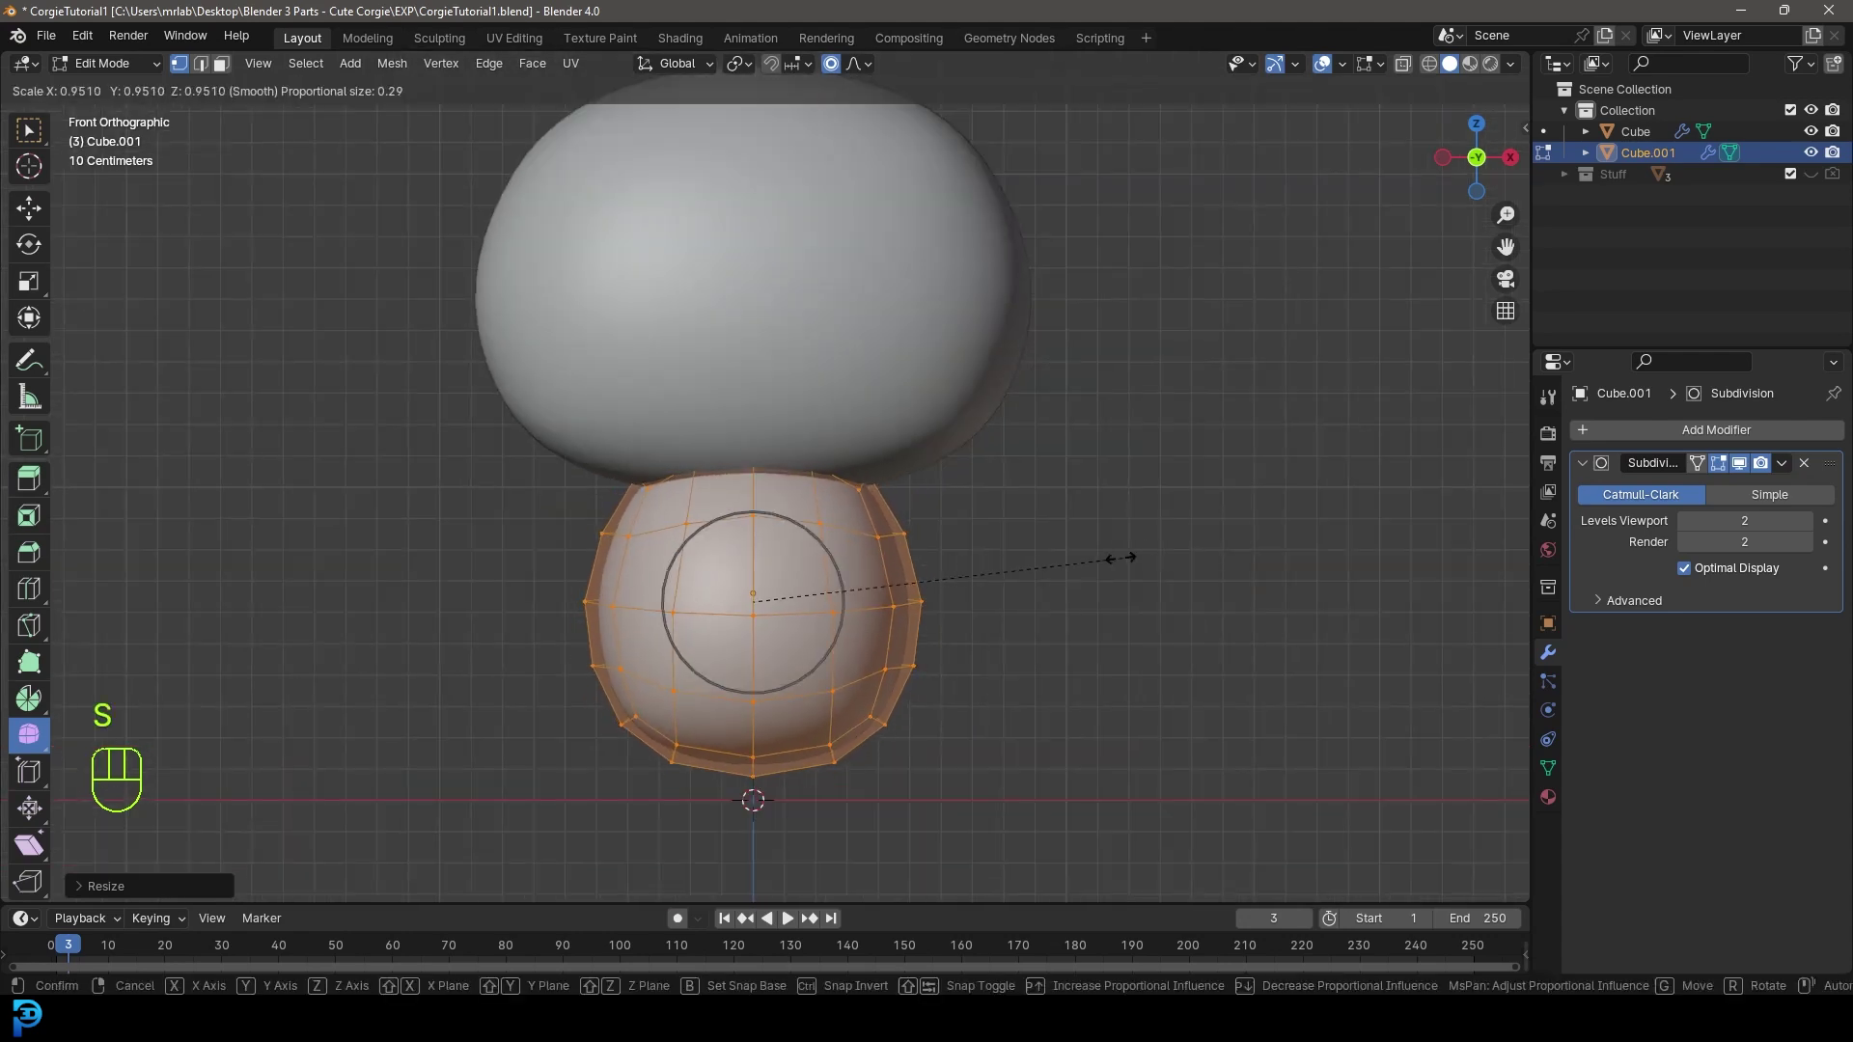
{"action": "left_click", "coordinate": [1074, 556]}
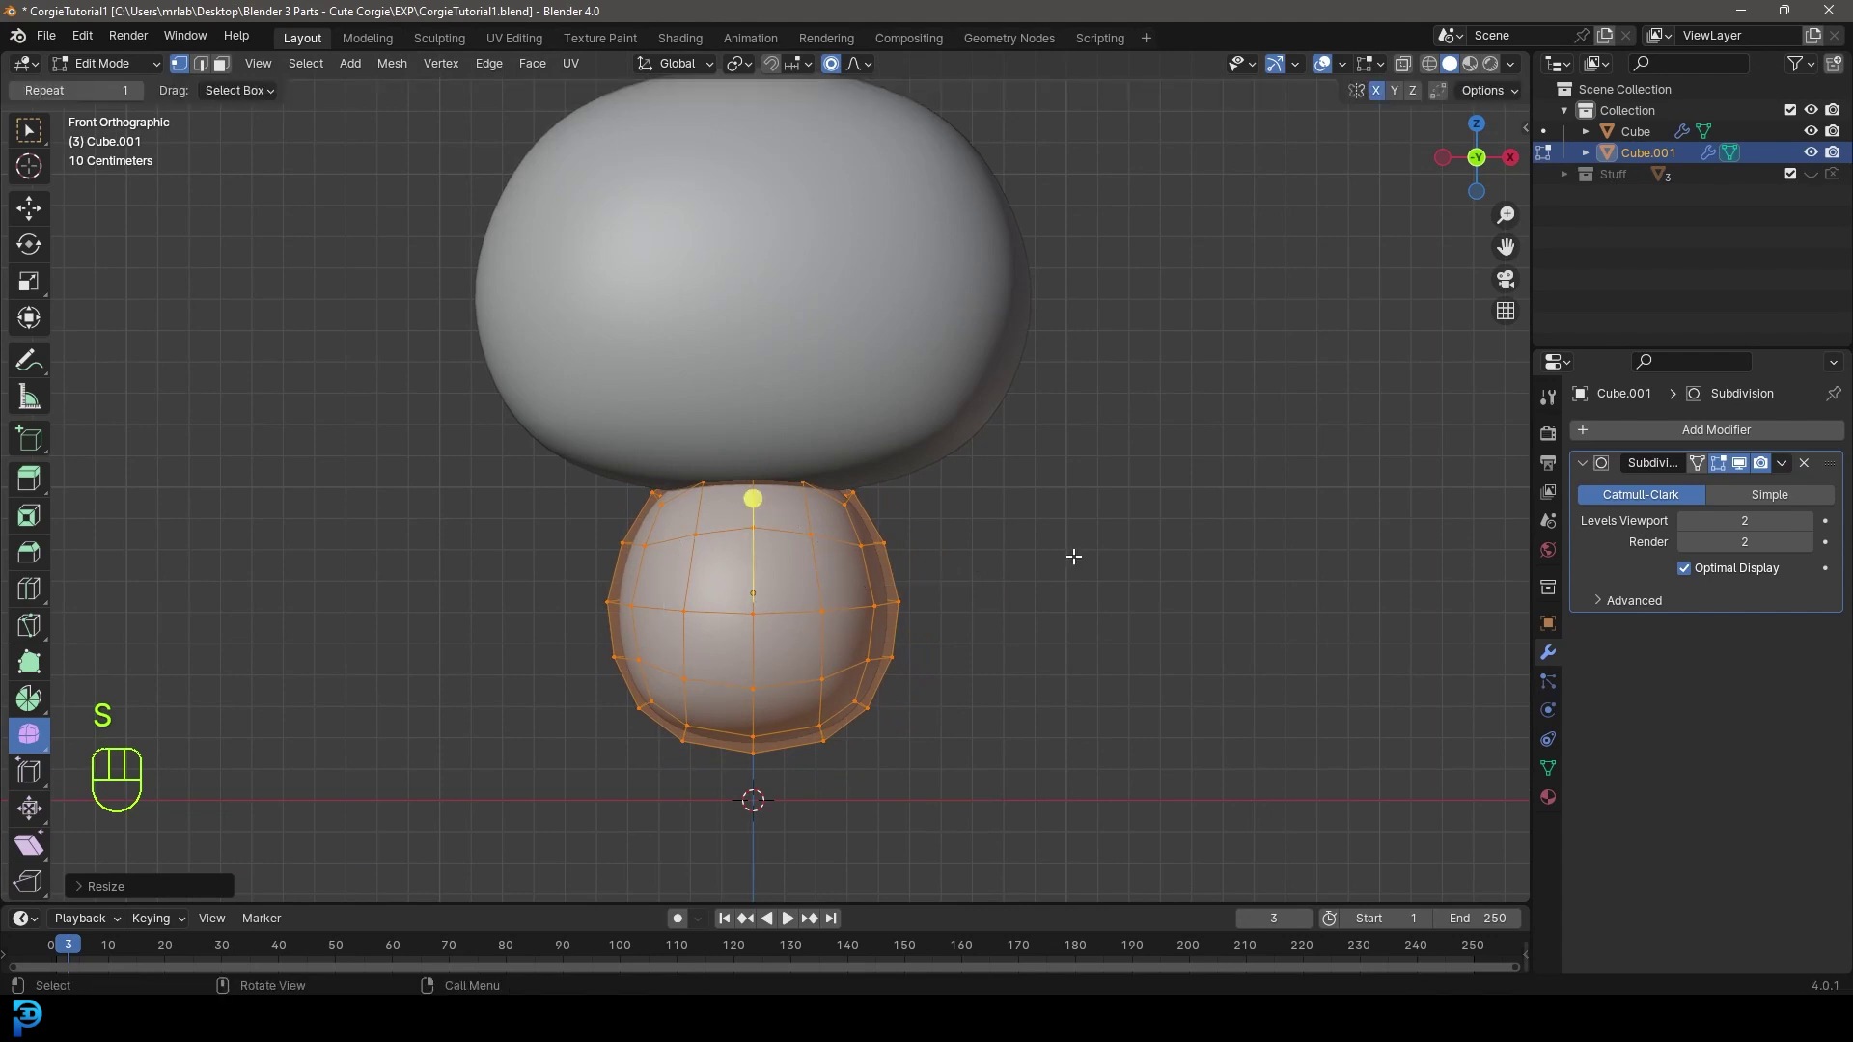
- In the right view with X-ray on, pull the body's middle back vertices about 0.17 m forward using proportional editing
{"action": "key", "text": "KP_3"}
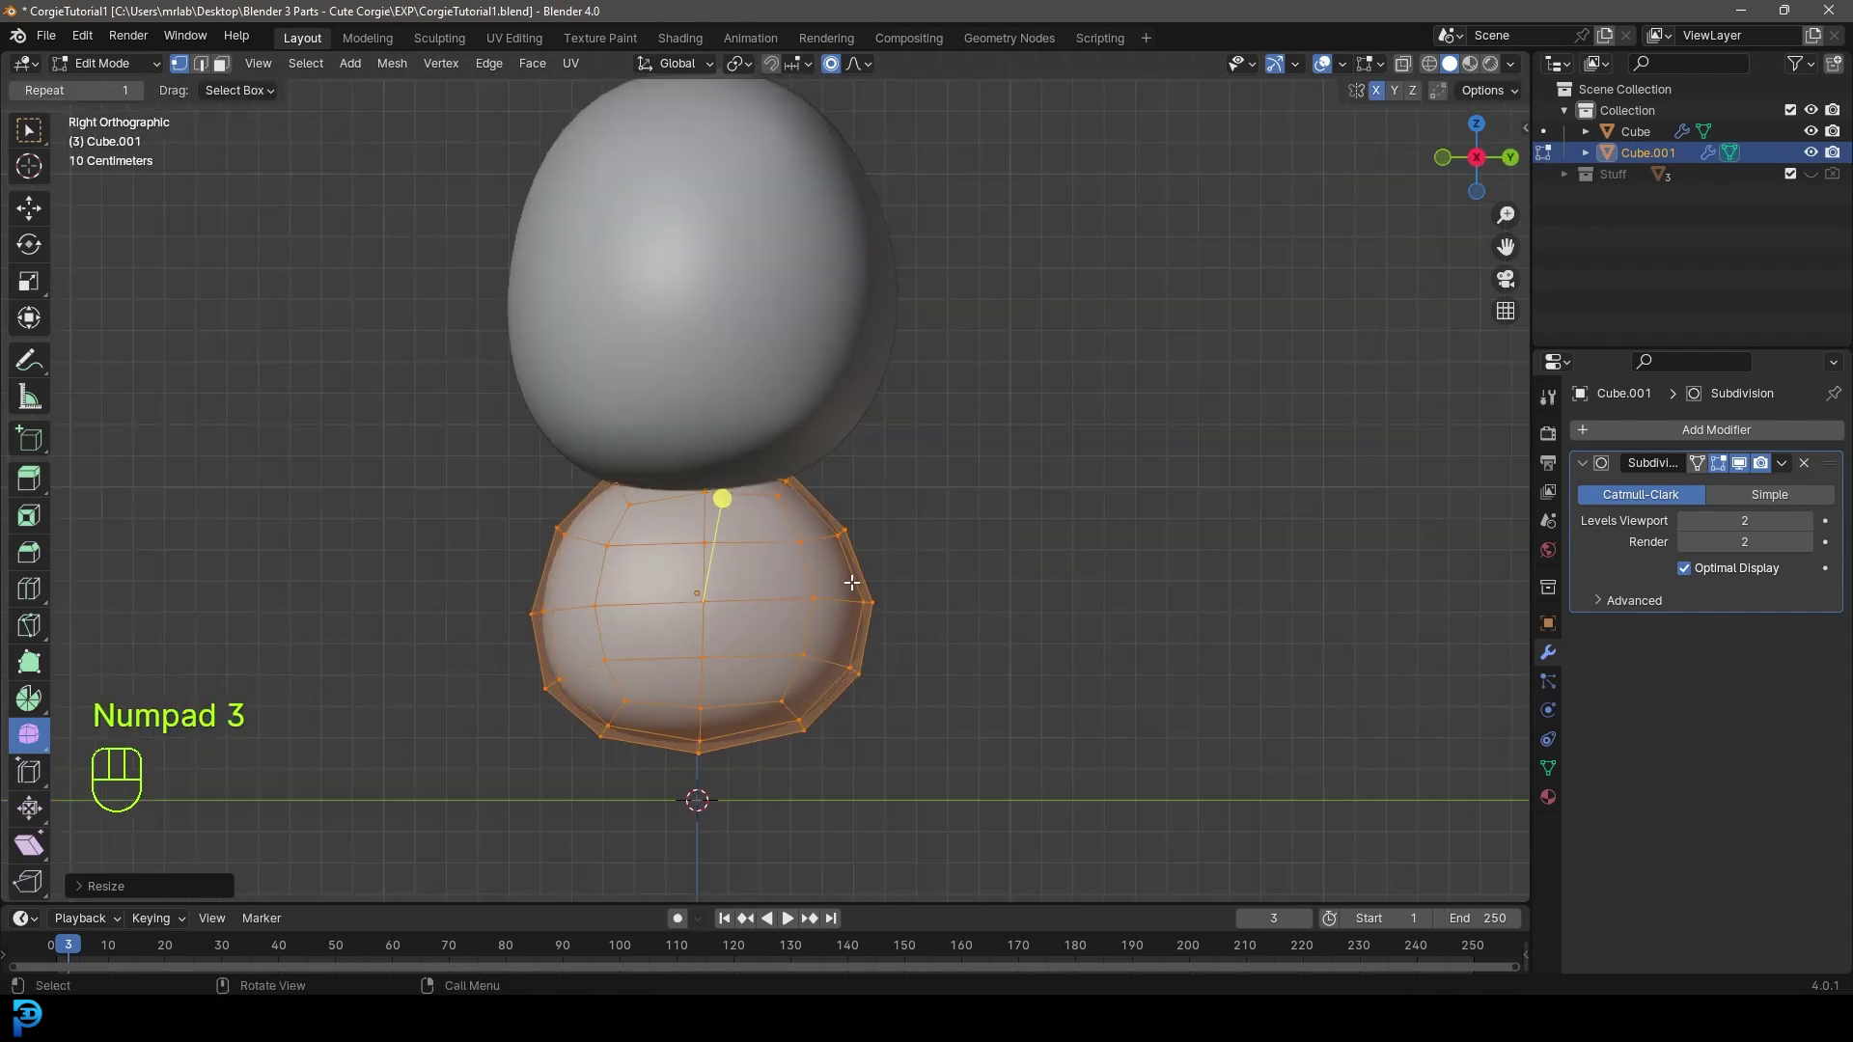
{"action": "left_click", "coordinate": [1403, 64]}
{"action": "left_click_drag", "start_coordinate": [998, 629], "coordinate": [845, 571]}
{"action": "key", "text": "g"}
{"action": "scroll", "coordinate": [986, 641], "scroll_direction": "down", "scroll_amount": 3}
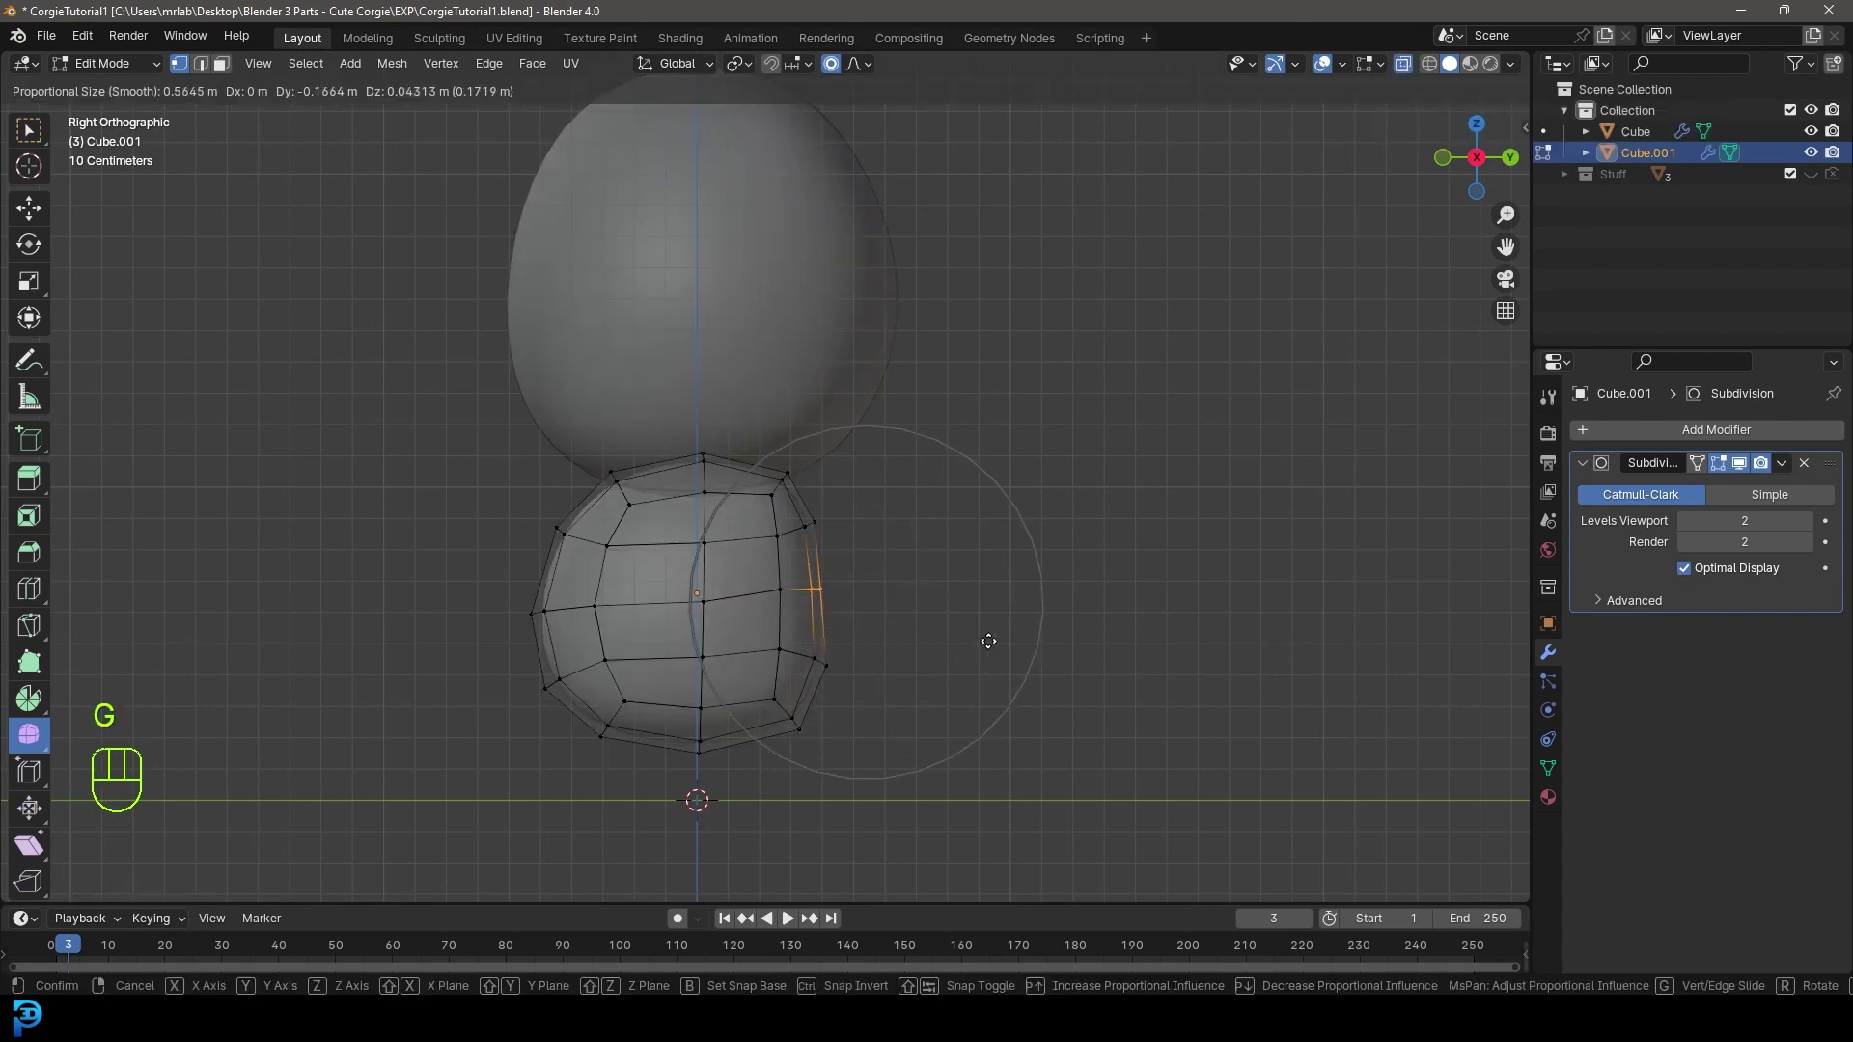
{"action": "scroll", "coordinate": [982, 639], "scroll_direction": "down", "scroll_amount": 2}
{"action": "left_click", "coordinate": [982, 639]}
- Push the body's front vertices about 0.15 m backward with a 0.75 m proportional size
{"action": "left_click_drag", "start_coordinate": [472, 686], "coordinate": [550, 570]}
{"action": "key", "text": "g"}
{"action": "scroll", "coordinate": [621, 578], "scroll_direction": "down", "scroll_amount": 1}
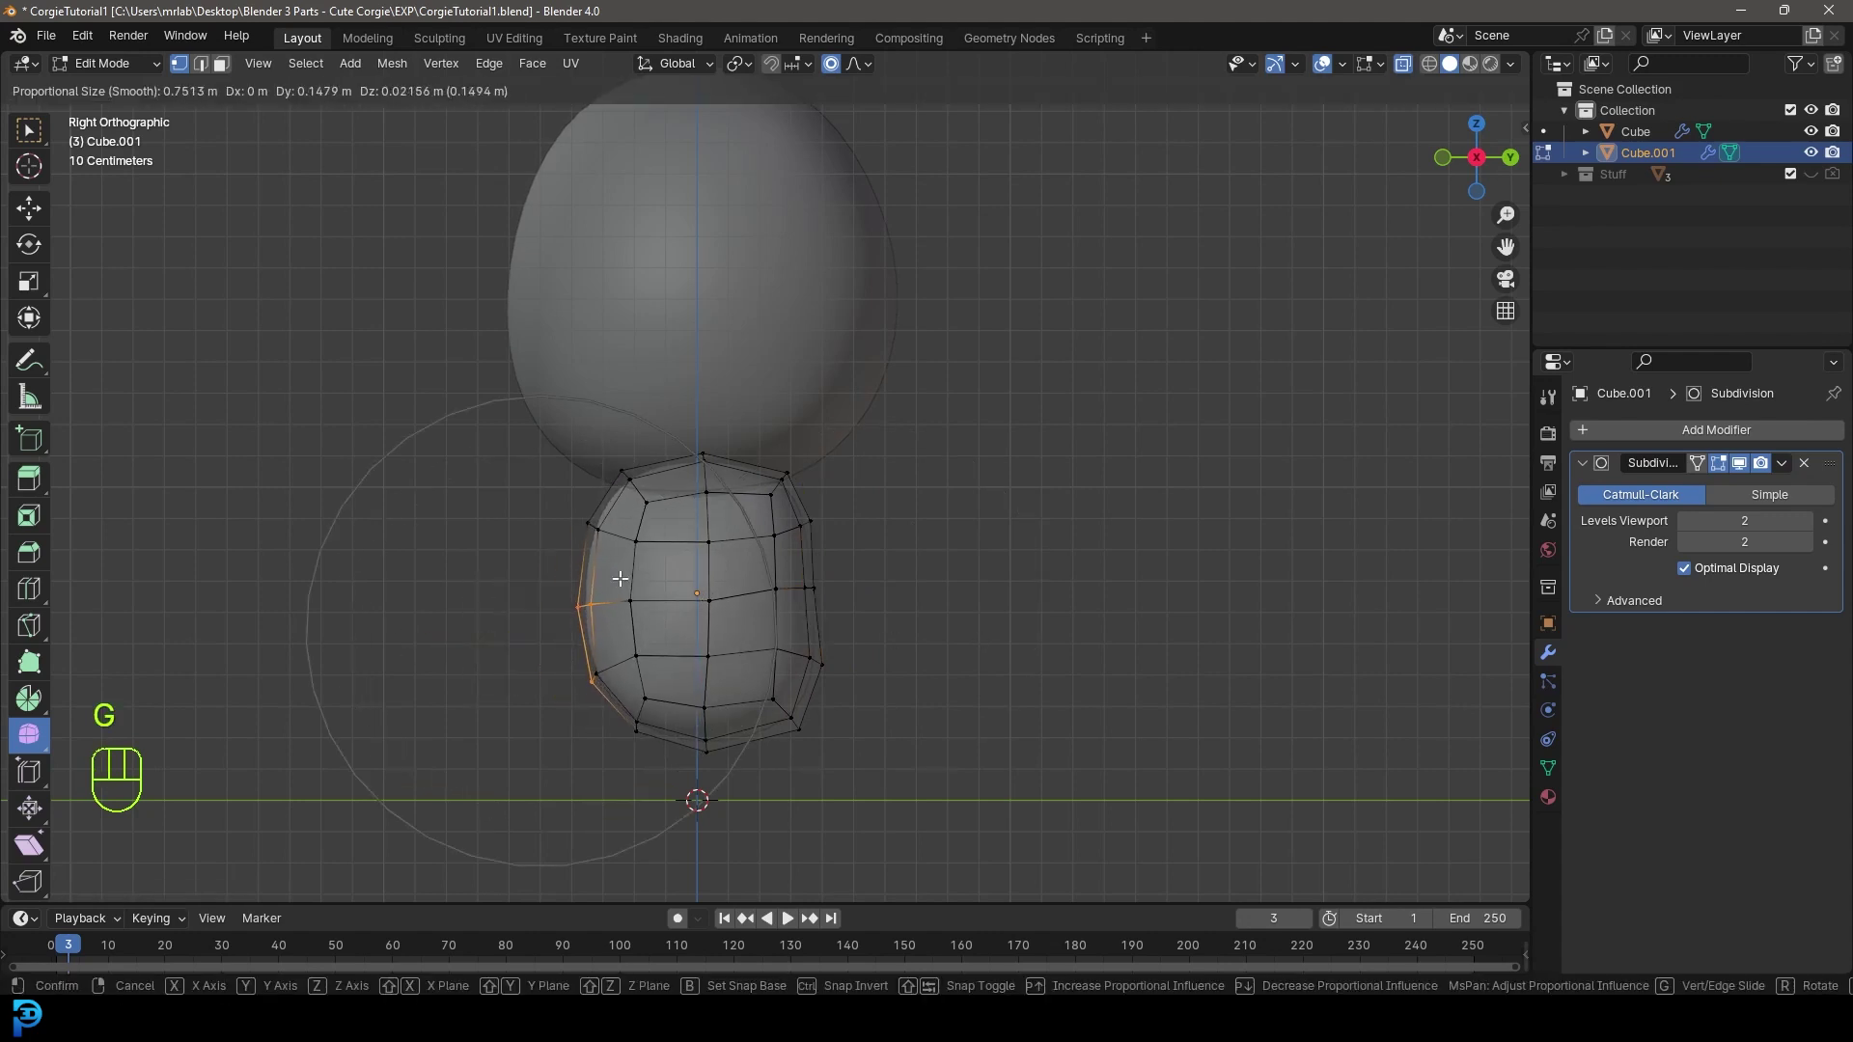
{"action": "left_click", "coordinate": [620, 578]}
{"action": "key", "text": "alt+a"}
{"action": "middle_click_drag", "start_coordinate": [1377, 662], "coordinate": [830, 528]}
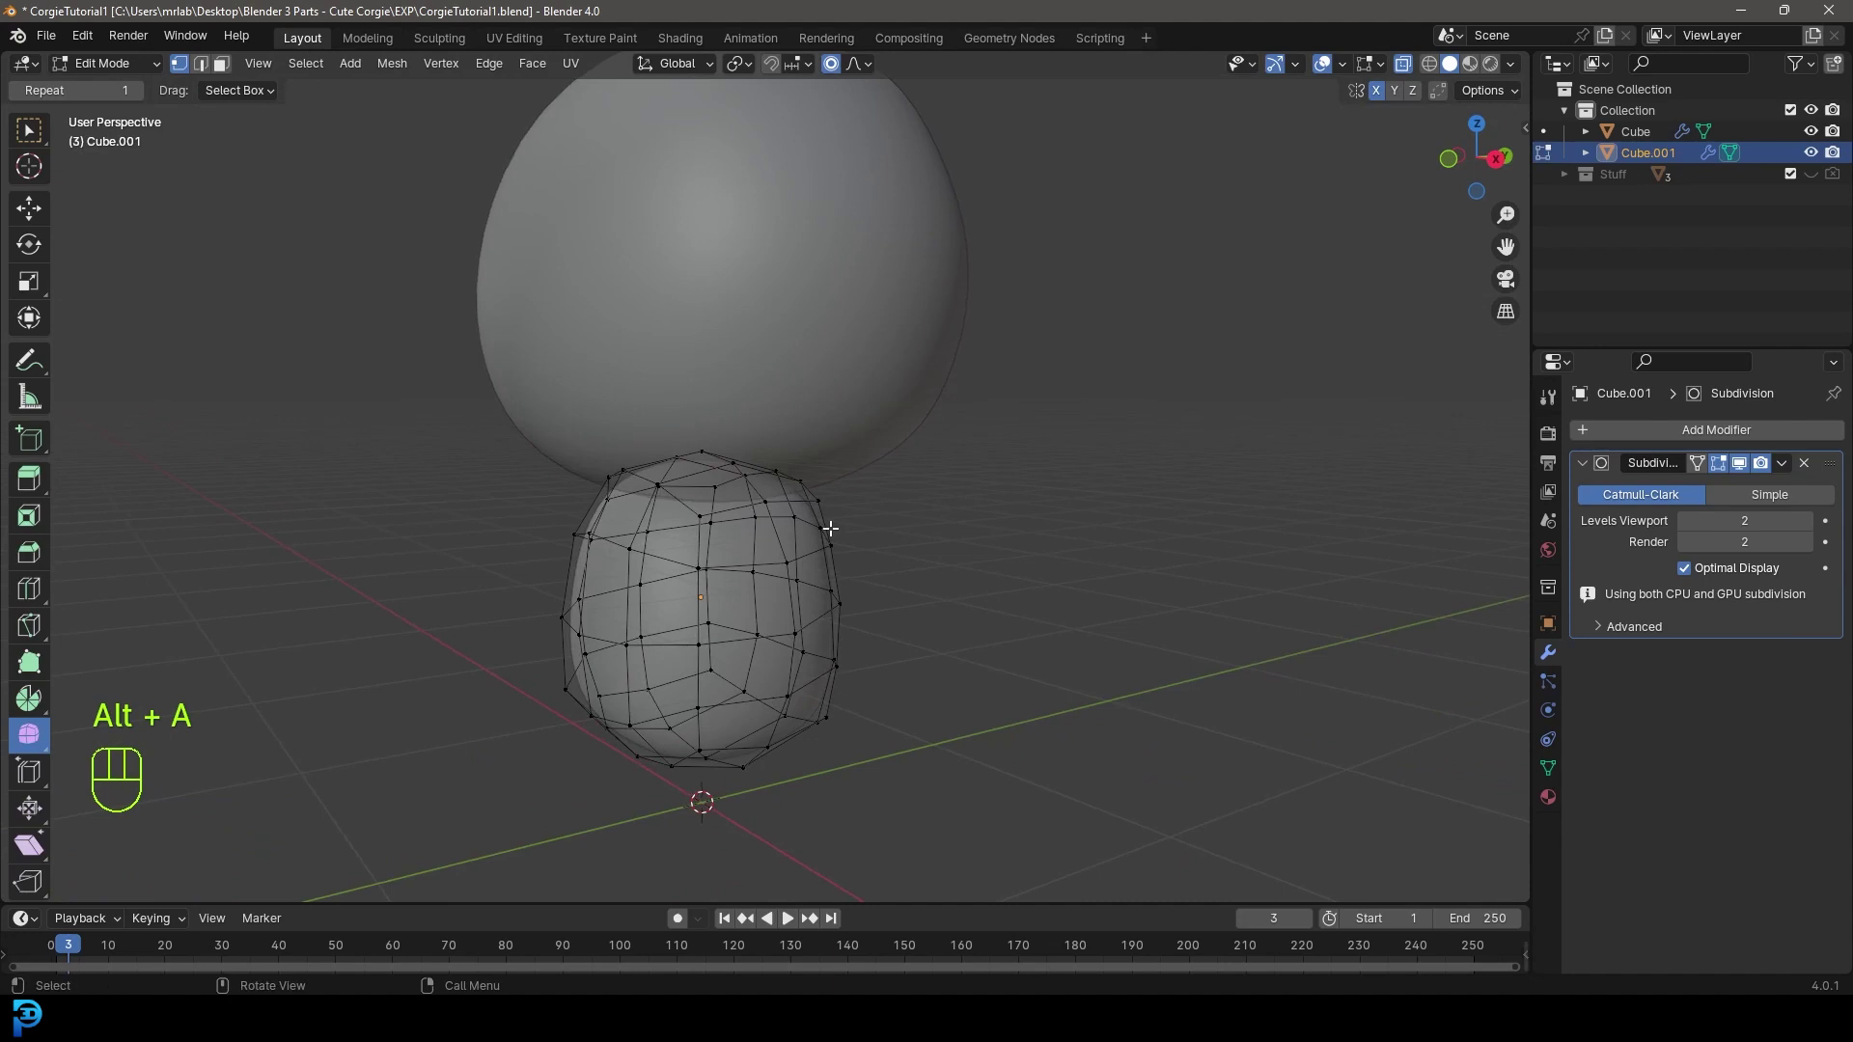
{"action": "key", "text": "KP_1"}
{"action": "scroll", "coordinate": [662, 426], "scroll_direction": "up", "scroll_amount": 3}
{"action": "left_click_drag", "start_coordinate": [368, 282], "coordinate": [985, 517]}
{"action": "middle_click_drag", "start_coordinate": [984, 517], "coordinate": [968, 589]}
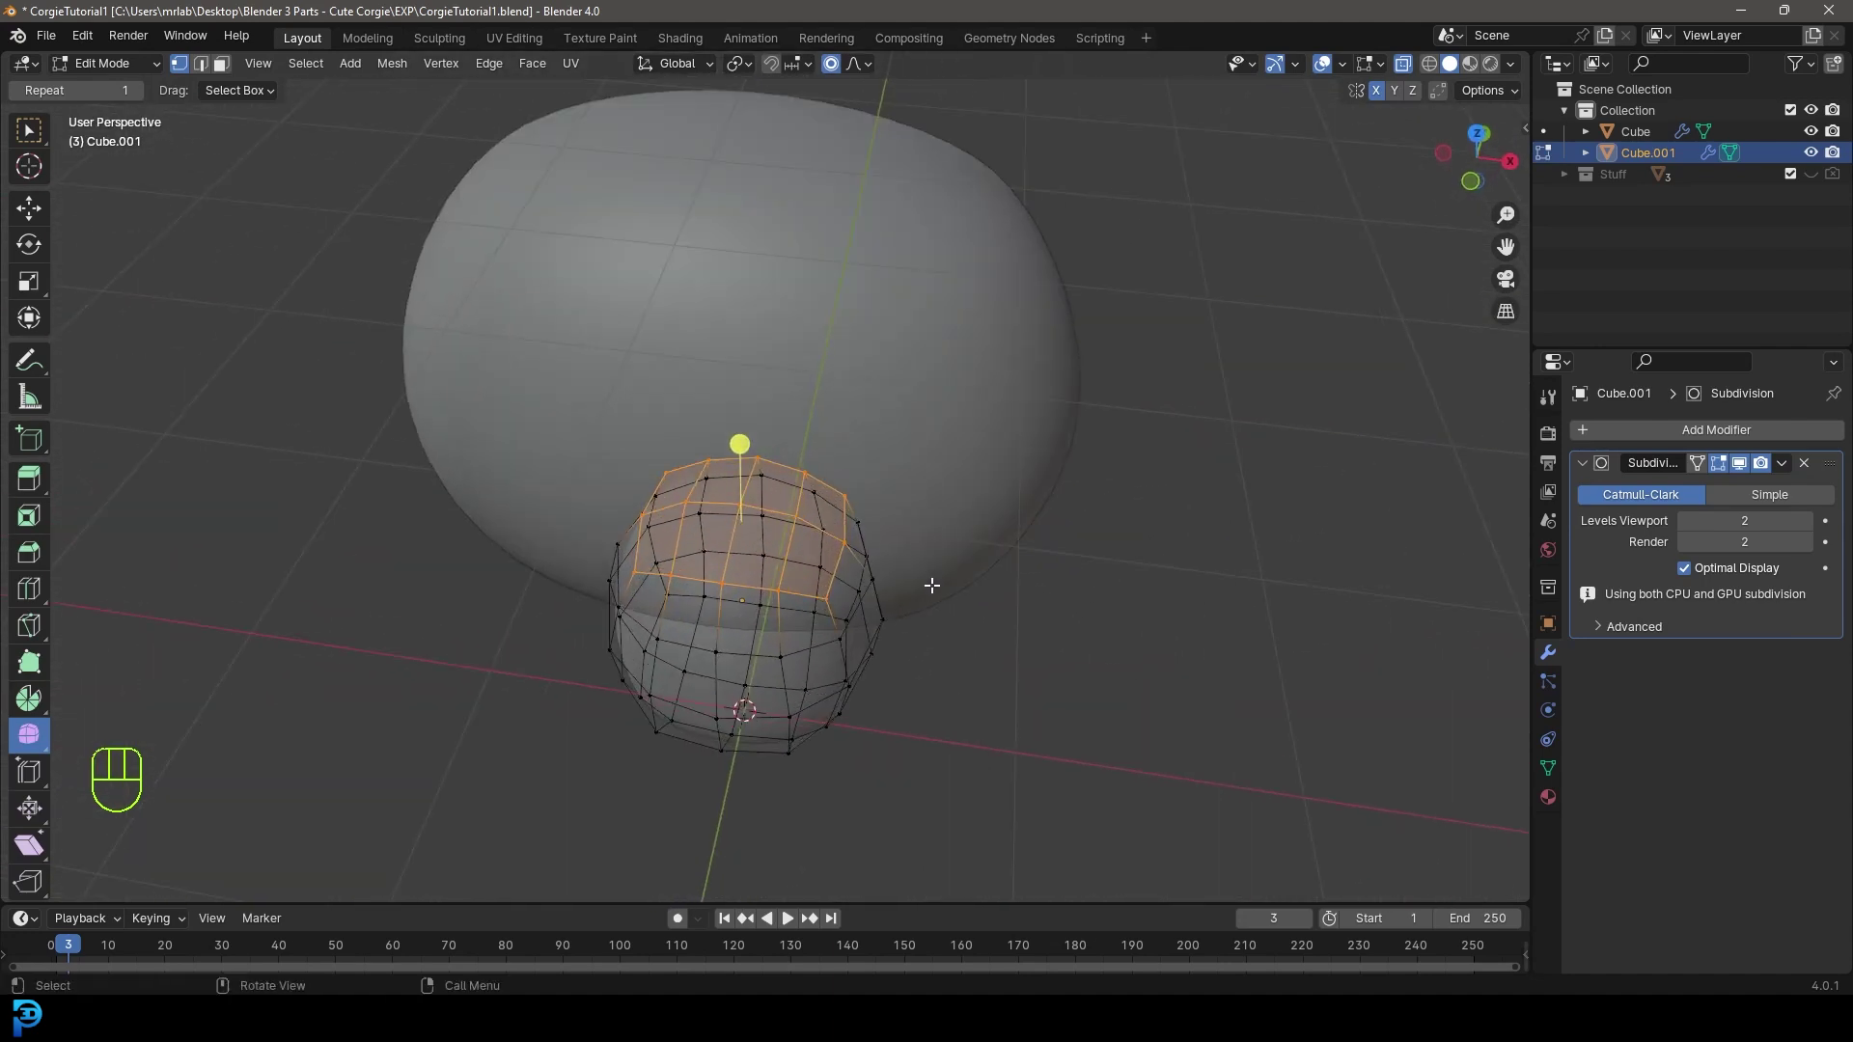
{"action": "scroll", "coordinate": [674, 523], "scroll_direction": "up", "scroll_amount": 3}
{"action": "middle_click_drag", "start_coordinate": [674, 524], "coordinate": [638, 444]}
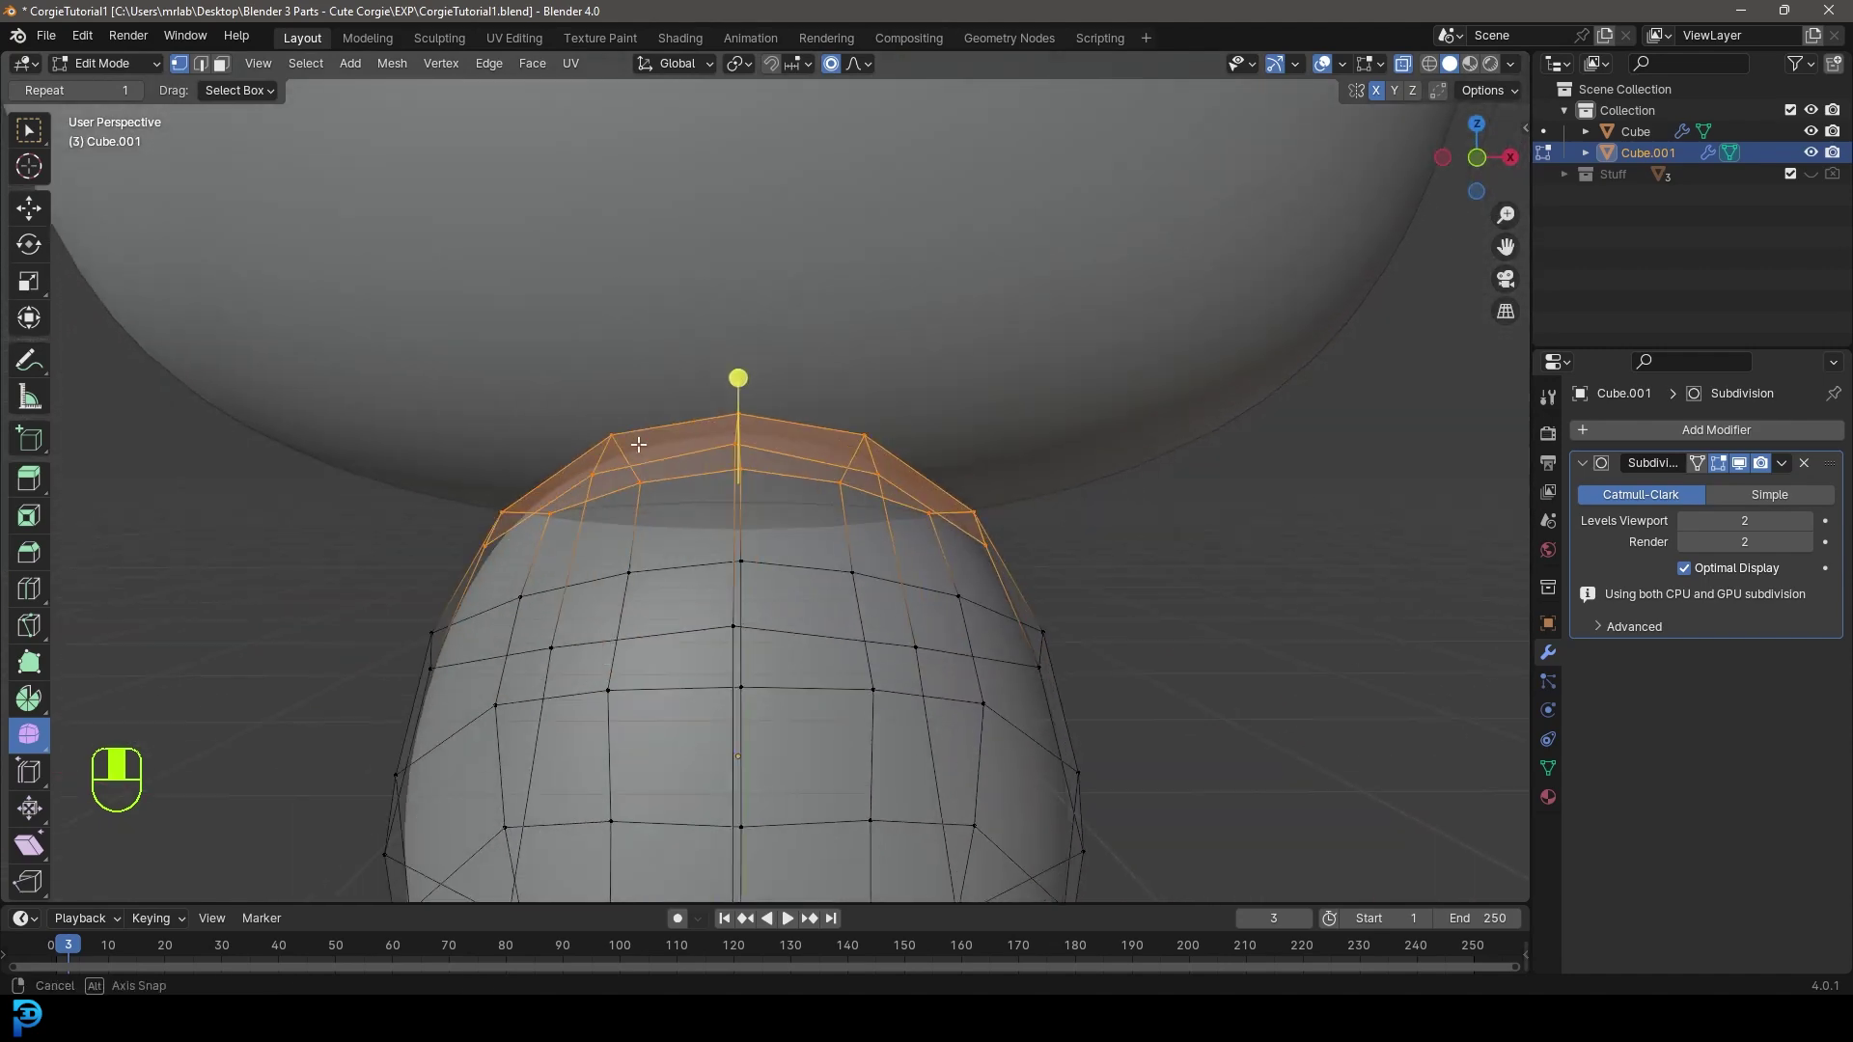
- Select the body's top vertices in the front view and flatten them along Z with a 0.10 m proportional size
{"action": "key", "text": "KP_1"}
{"action": "left_click_drag", "start_coordinate": [376, 278], "coordinate": [1109, 517]}
{"action": "mouse_move", "coordinate": [1109, 517]}
{"action": "middle_mouse_down"}
{"action": "mouse_move", "coordinate": [809, 585]}
{"action": "mouse_move", "coordinate": [1101, 534]}
{"action": "middle_mouse_up"}
{"action": "key", "text": "s"}
{"action": "key", "text": "z"}
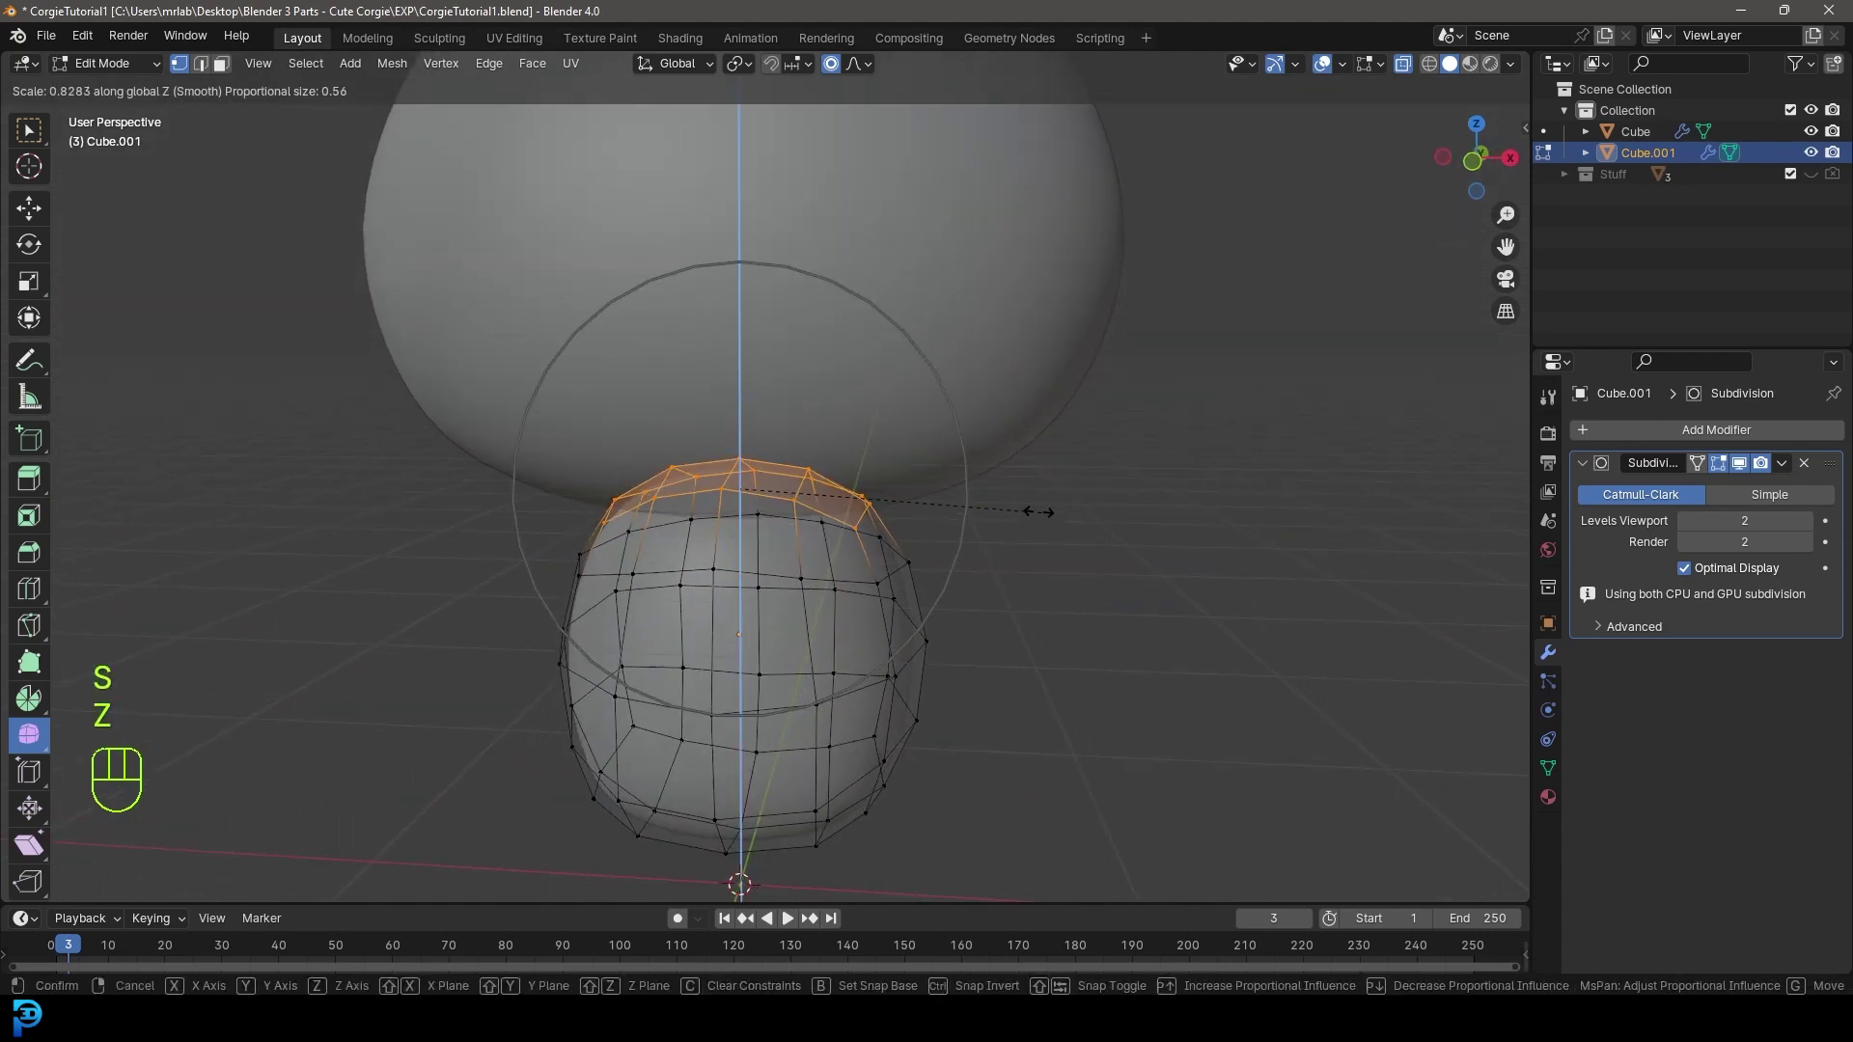
{"action": "scroll", "coordinate": [959, 492], "scroll_direction": "up", "scroll_amount": 10}
{"action": "scroll", "coordinate": [917, 483], "scroll_direction": "up", "scroll_amount": 4}
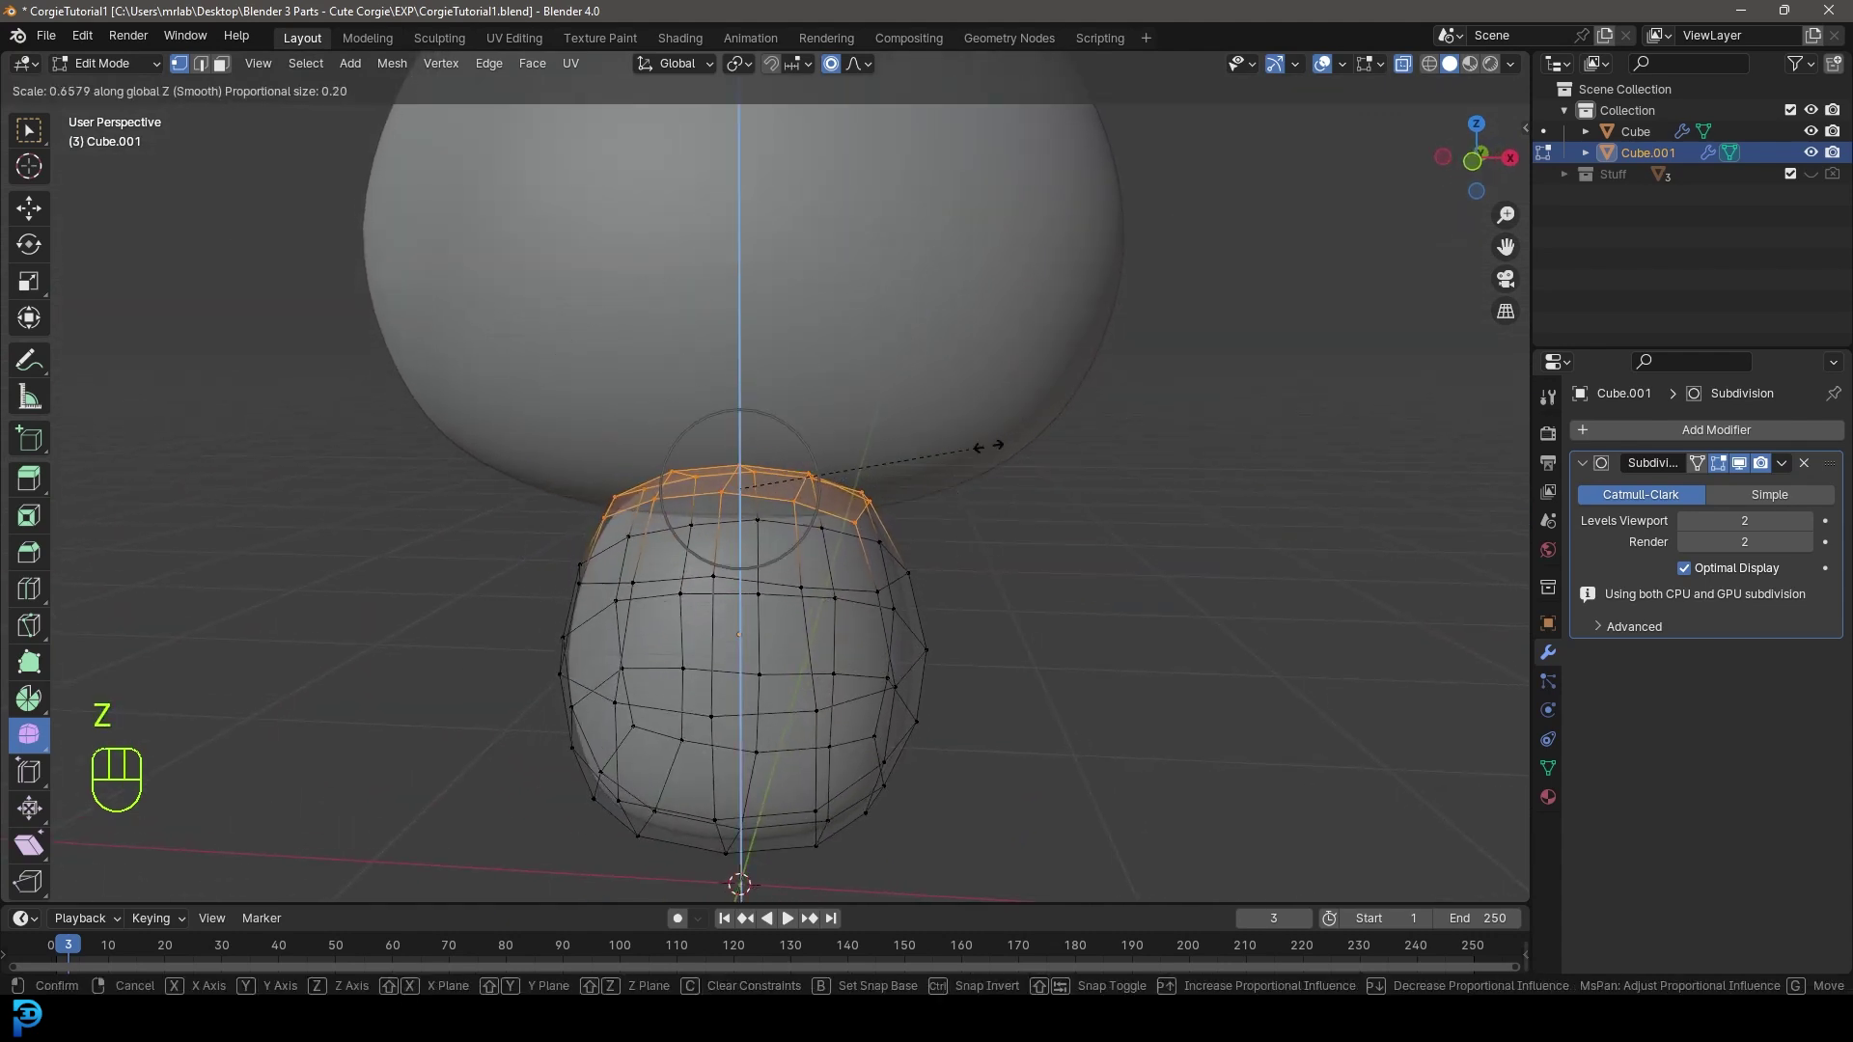
{"action": "scroll", "coordinate": [935, 413], "scroll_direction": "up", "scroll_amount": 4}
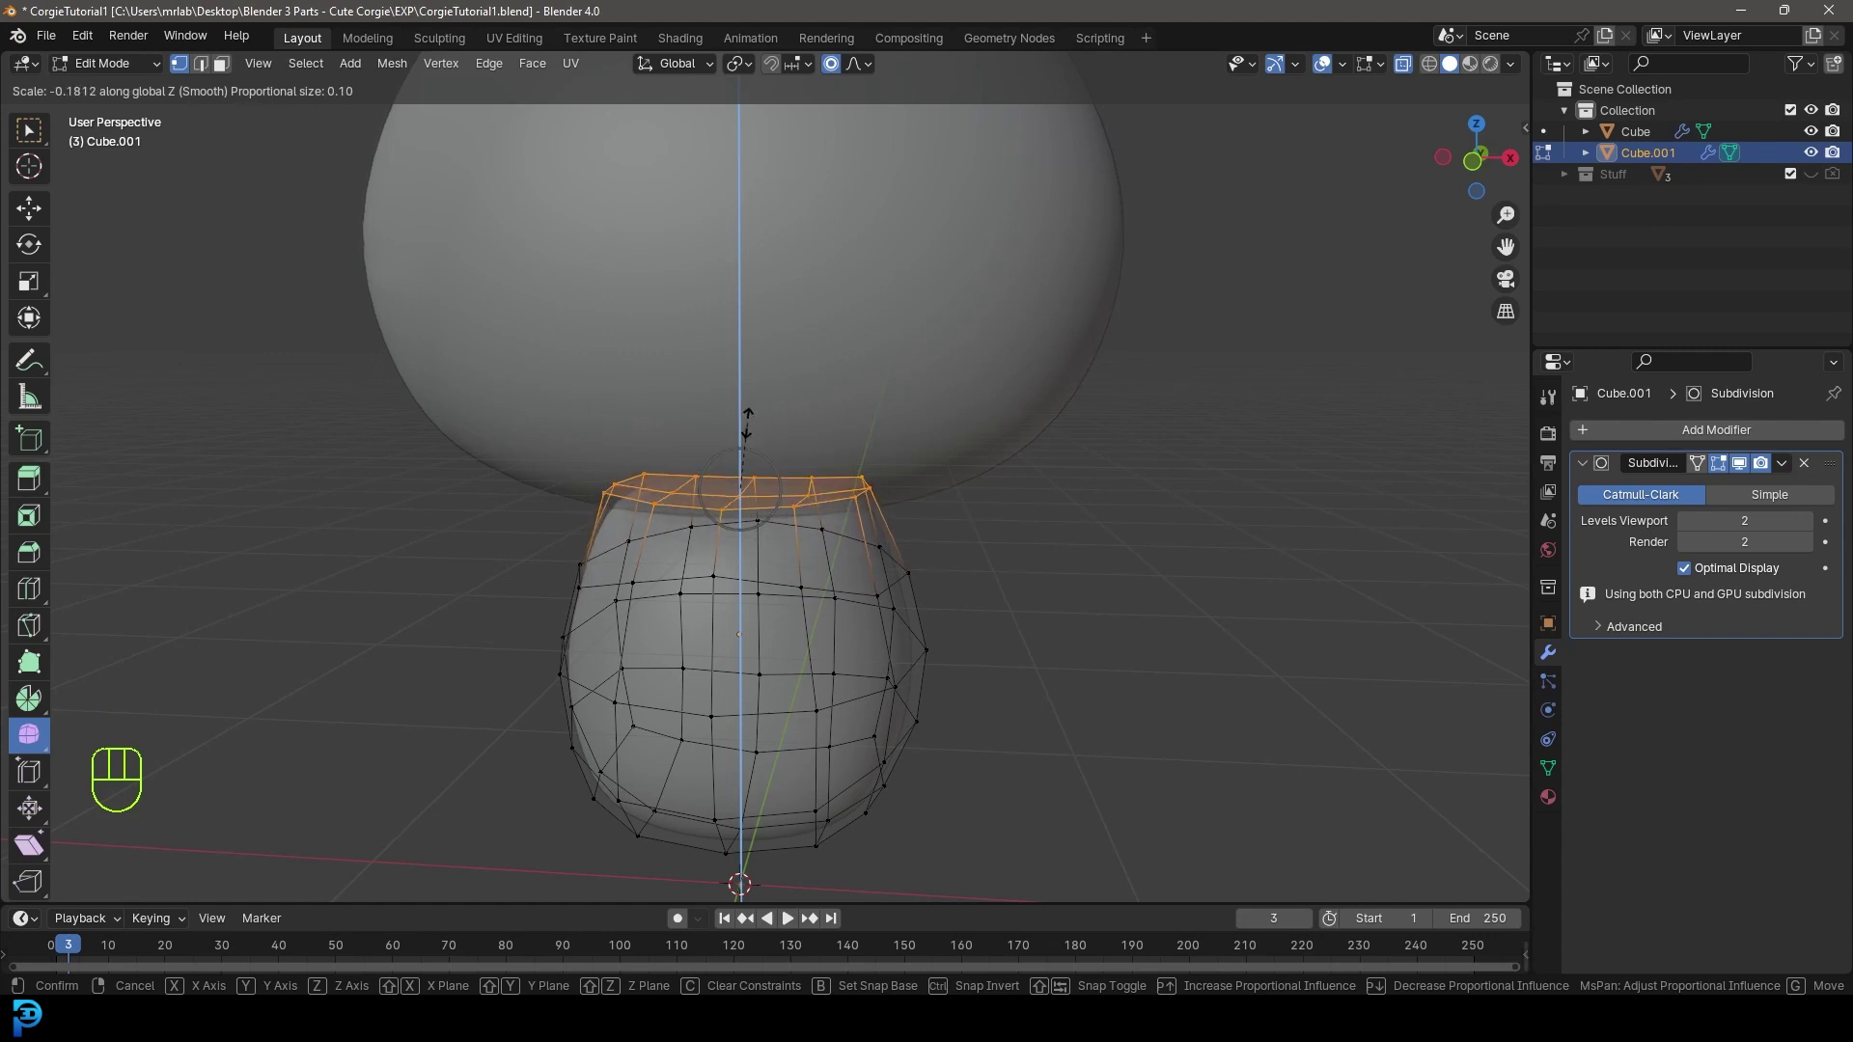
{"action": "left_click", "coordinate": [748, 422]}
- Flatten the body's top vertices further along Z and delete the top faces to open the neck
{"action": "middle_click_drag", "start_coordinate": [1080, 546], "coordinate": [1176, 553]}
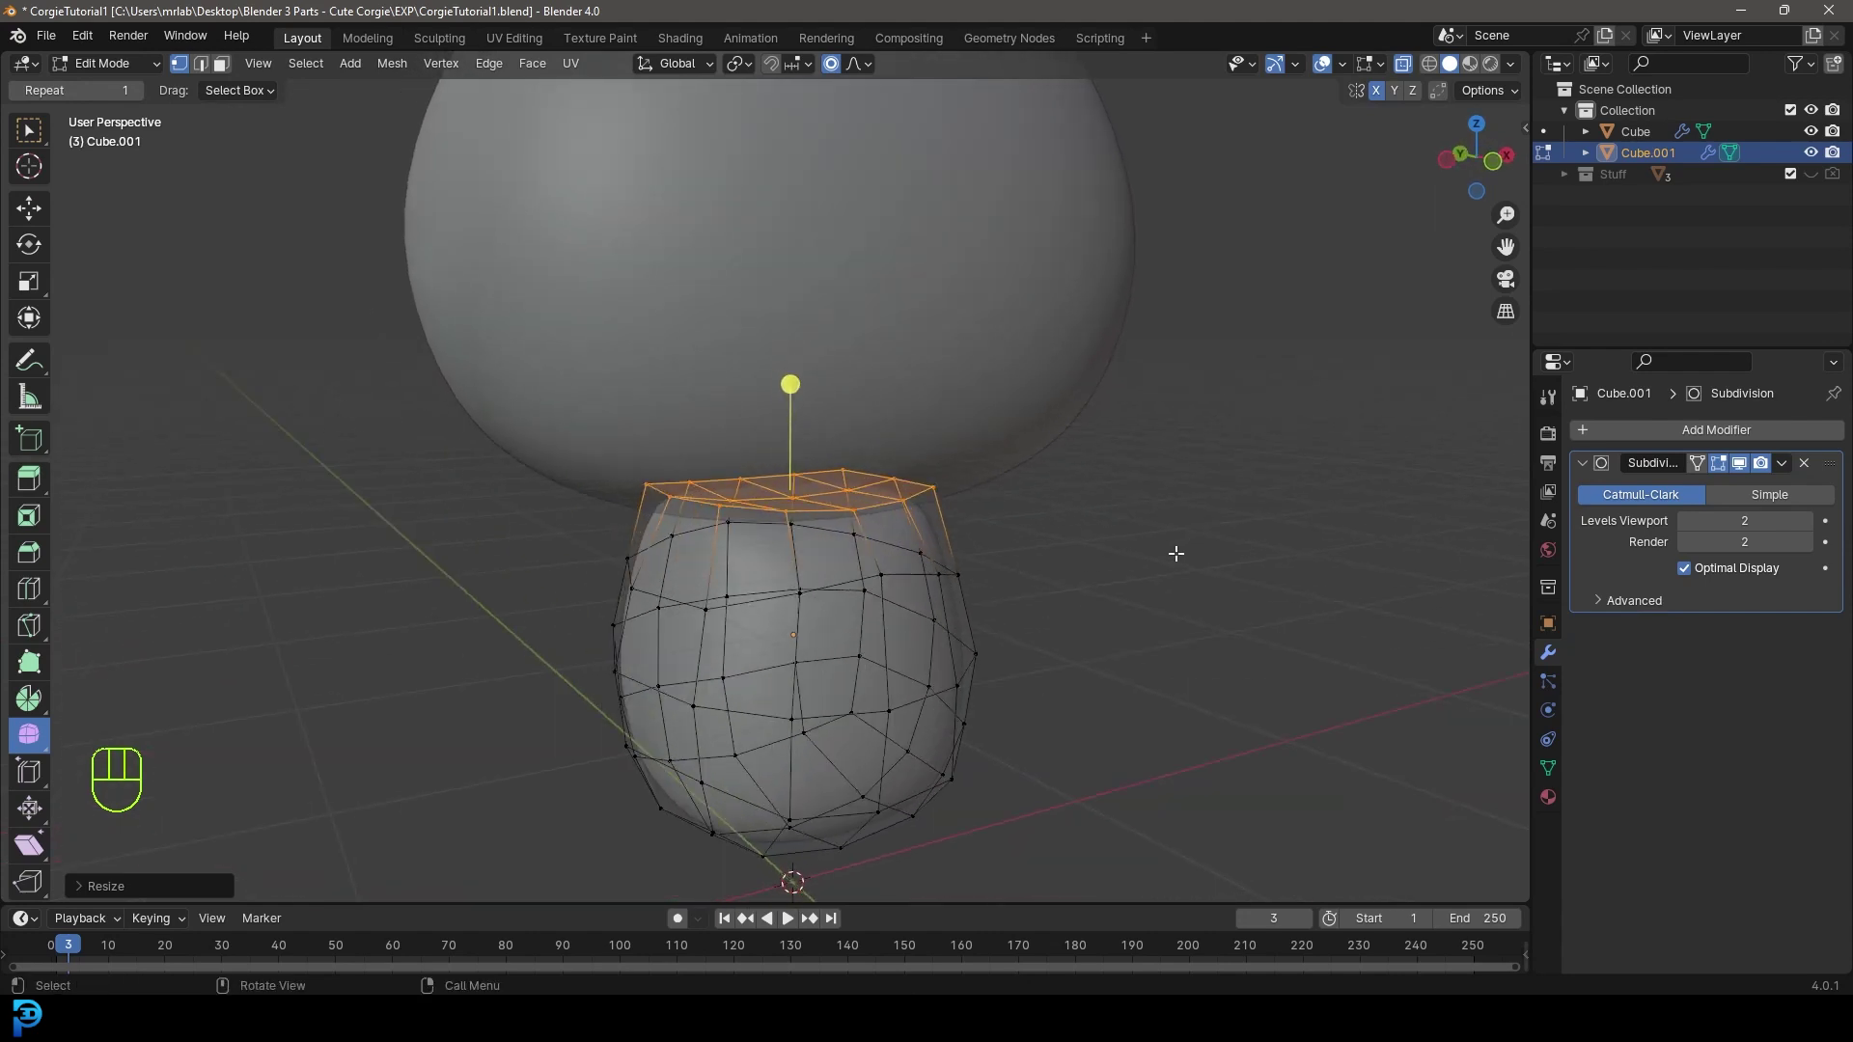
{"action": "key", "text": "s"}
{"action": "key", "text": "z"}
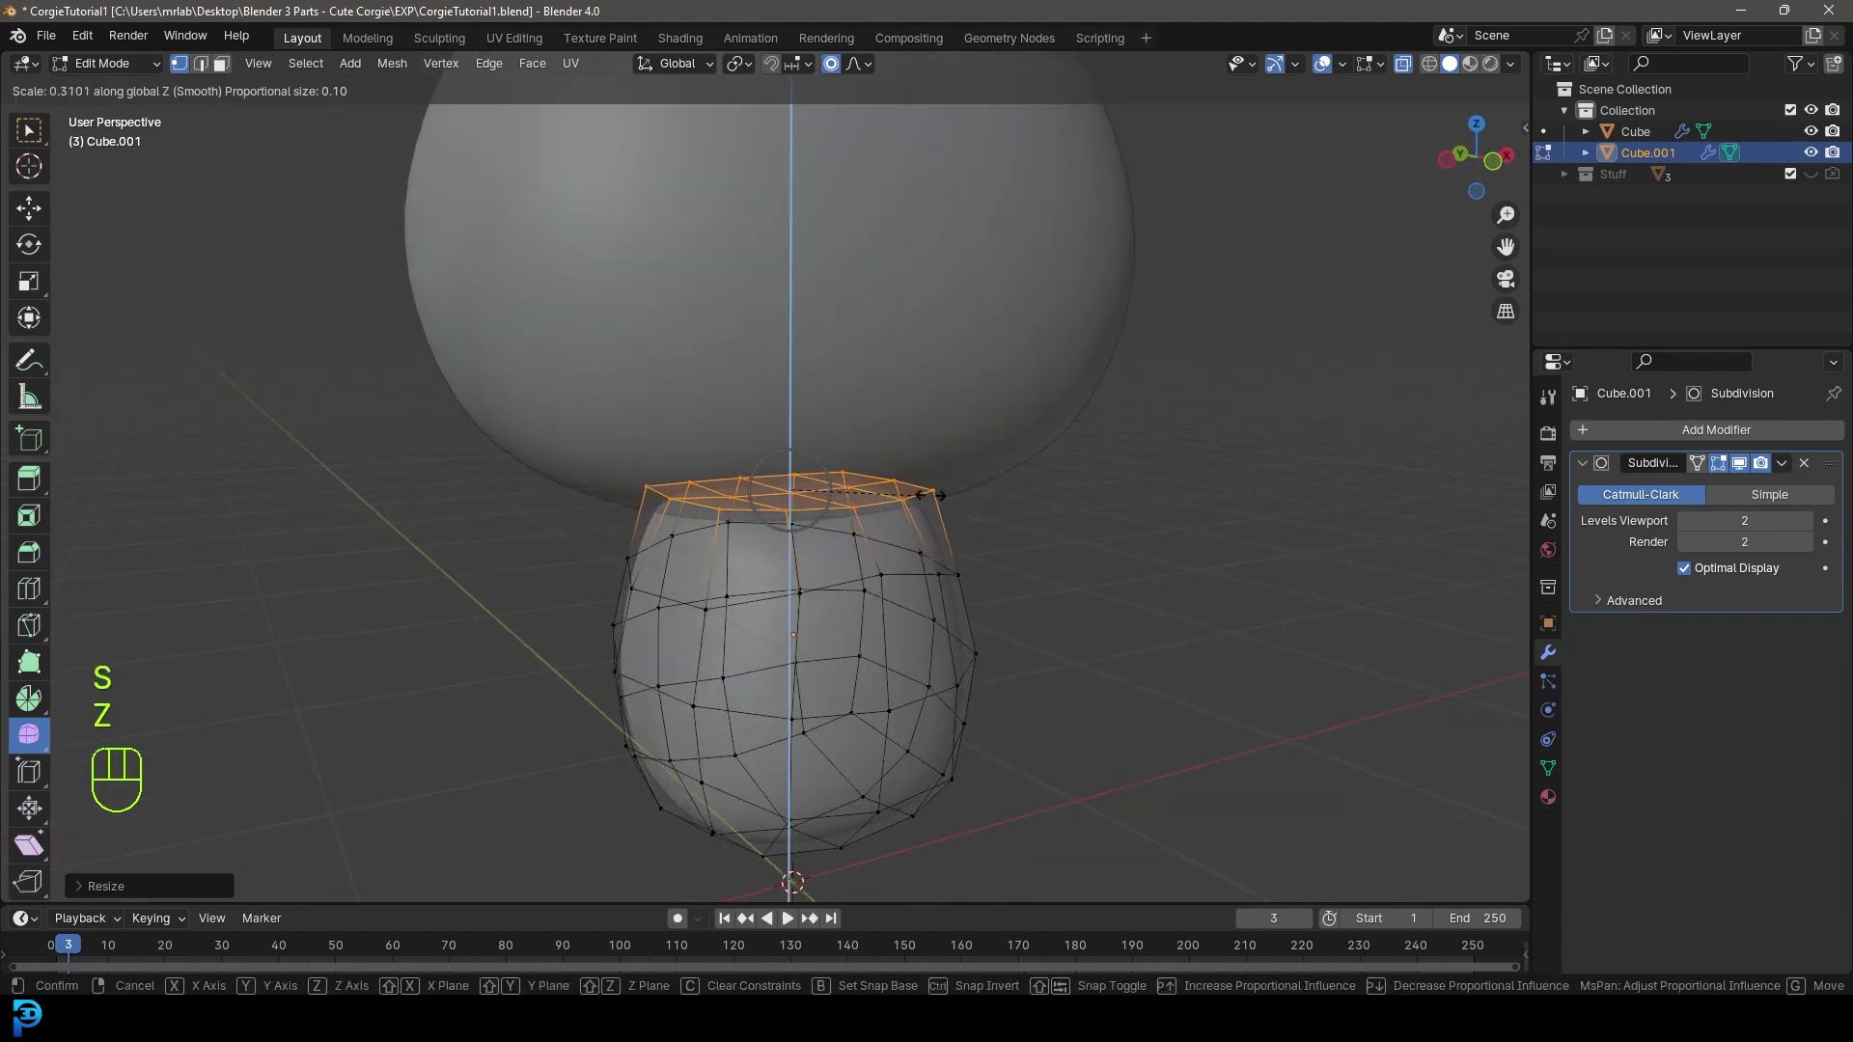
{"action": "left_click", "coordinate": [930, 503]}
{"action": "middle_click_drag", "start_coordinate": [930, 502], "coordinate": [947, 538]}
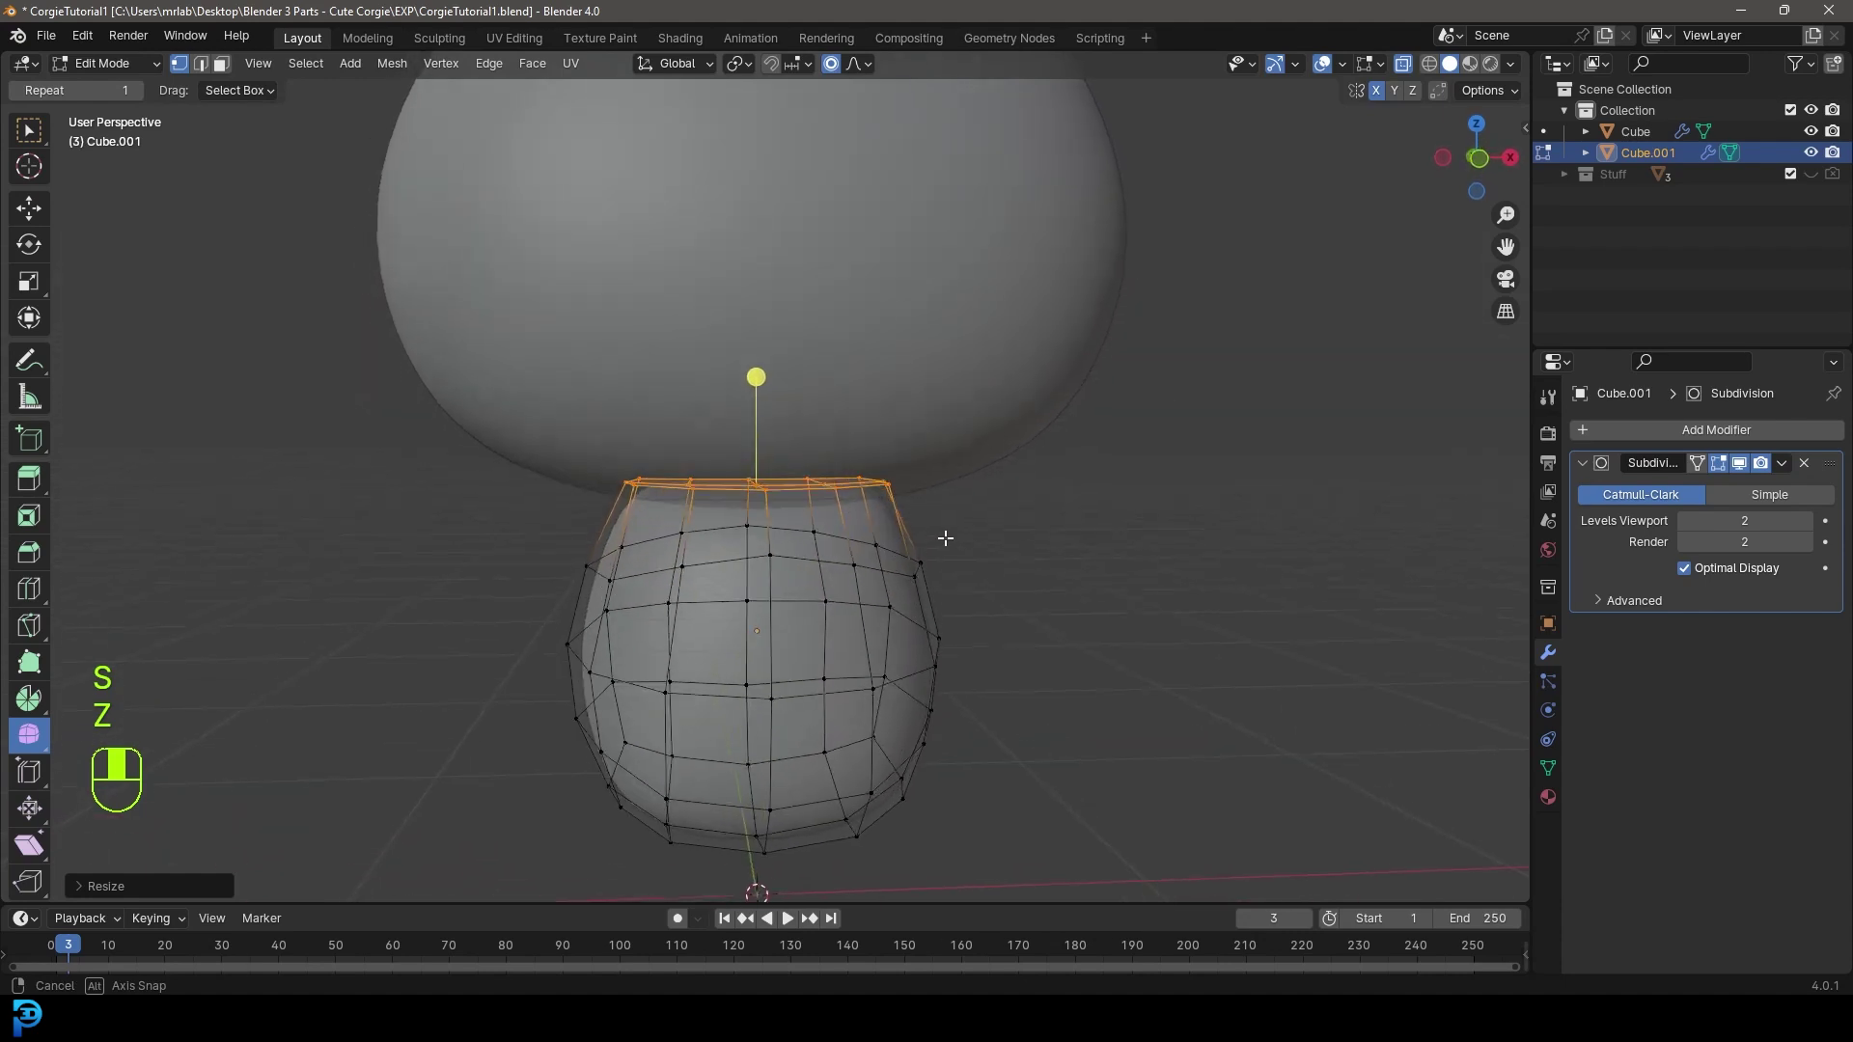
{"action": "key", "text": "x"}
{"action": "left_click", "coordinate": [873, 488]}
- In the front view, raise the neck opening's rim about 0.07 m along Z into the head
{"action": "middle_click_drag", "start_coordinate": [874, 488], "coordinate": [751, 489]}
{"action": "key", "text": "KP_1"}
{"action": "left_click_drag", "start_coordinate": [575, 385], "coordinate": [938, 508]}
{"action": "key", "text": "g"}
{"action": "key", "text": "z"}
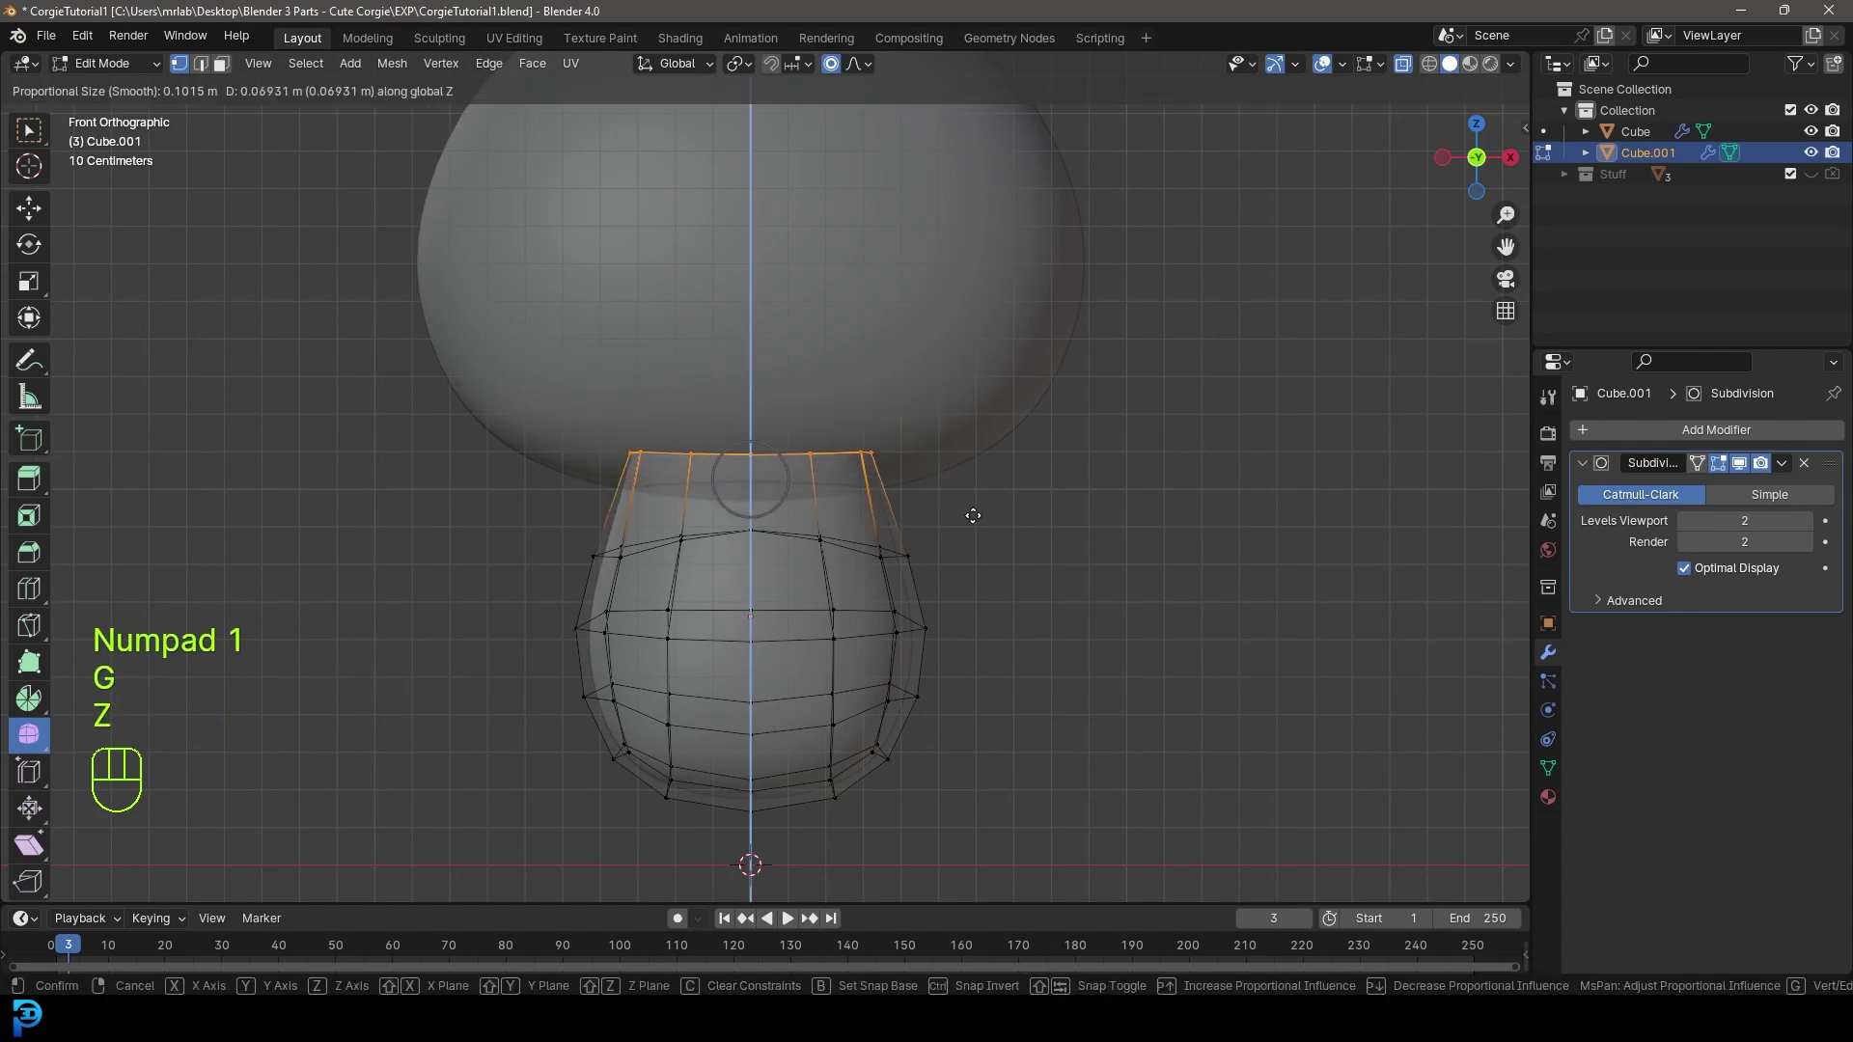
{"action": "left_click", "coordinate": [973, 515]}
- Scale the neck rim slightly outward using proportional editing
{"action": "key", "text": "s"}
{"action": "scroll", "coordinate": [975, 518], "scroll_direction": "down", "scroll_amount": 8}
{"action": "left_click", "coordinate": [975, 520]}
{"action": "scroll", "coordinate": [947, 524], "scroll_direction": "down", "scroll_amount": 4}
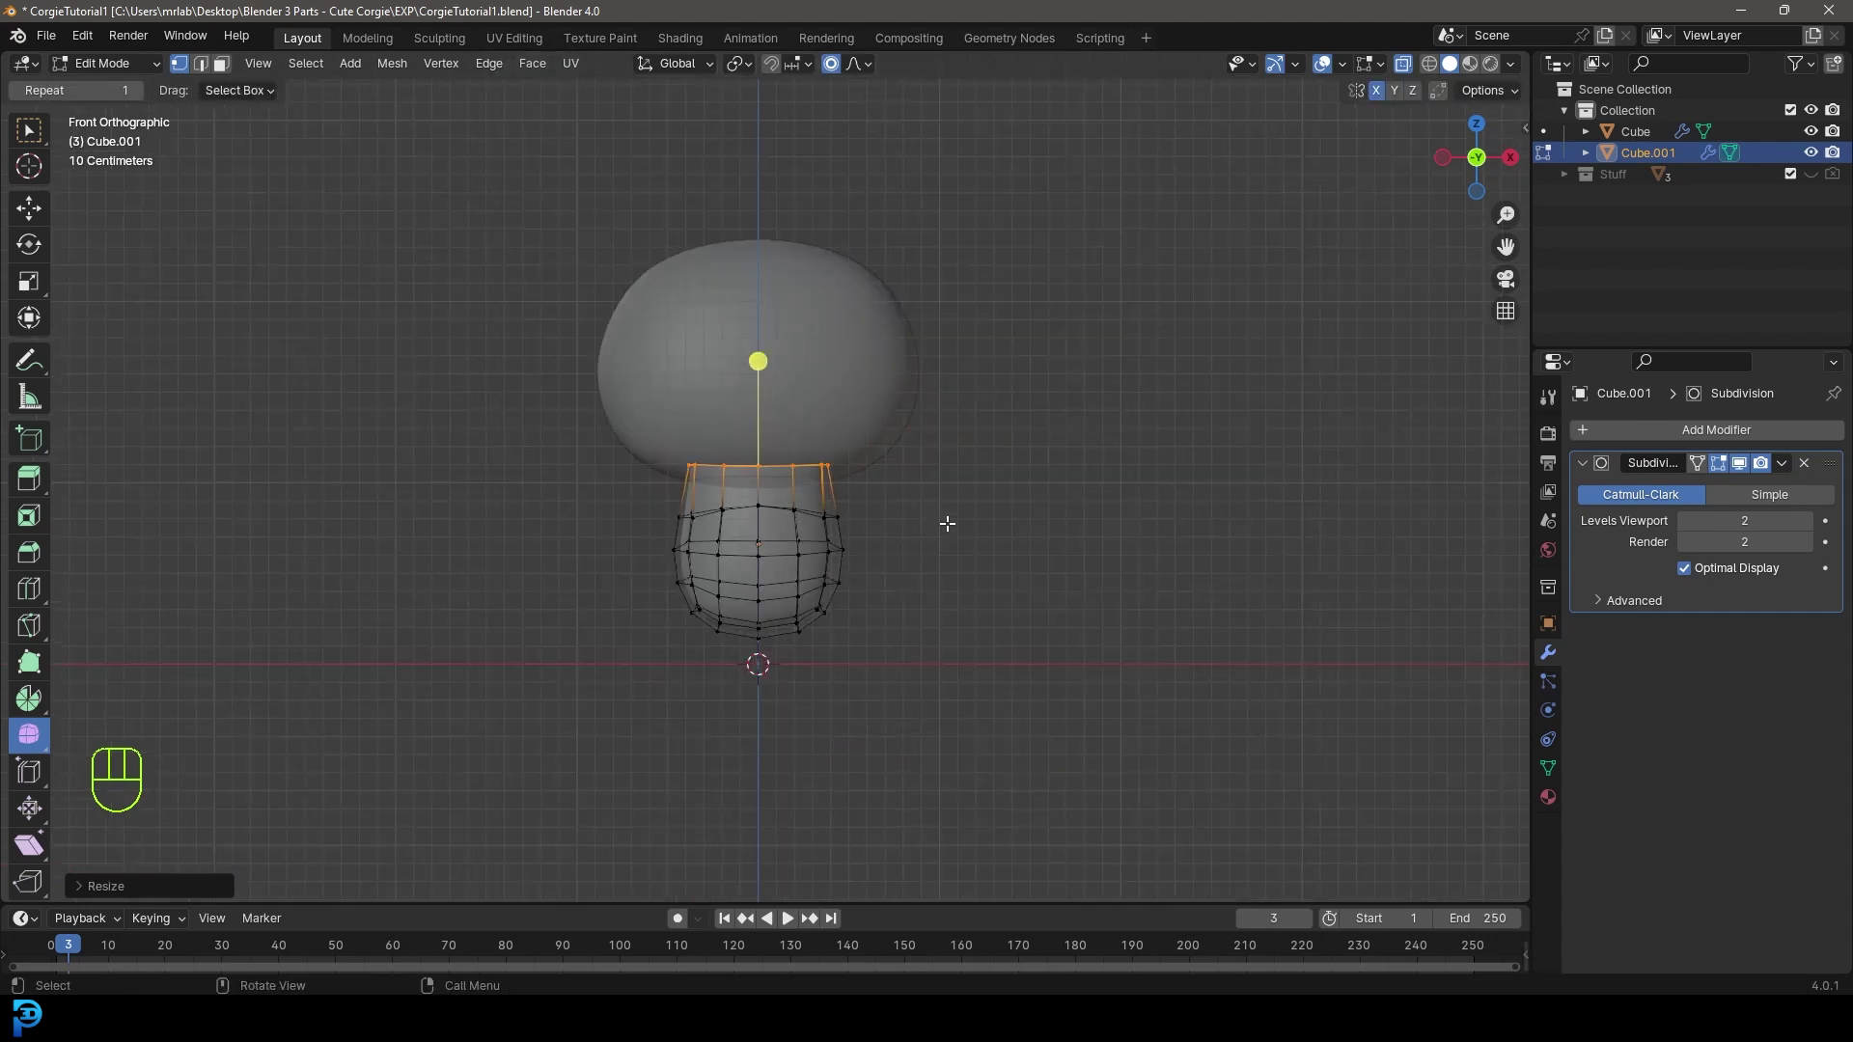
{"action": "scroll", "coordinate": [875, 498], "scroll_direction": "up", "scroll_amount": 1}
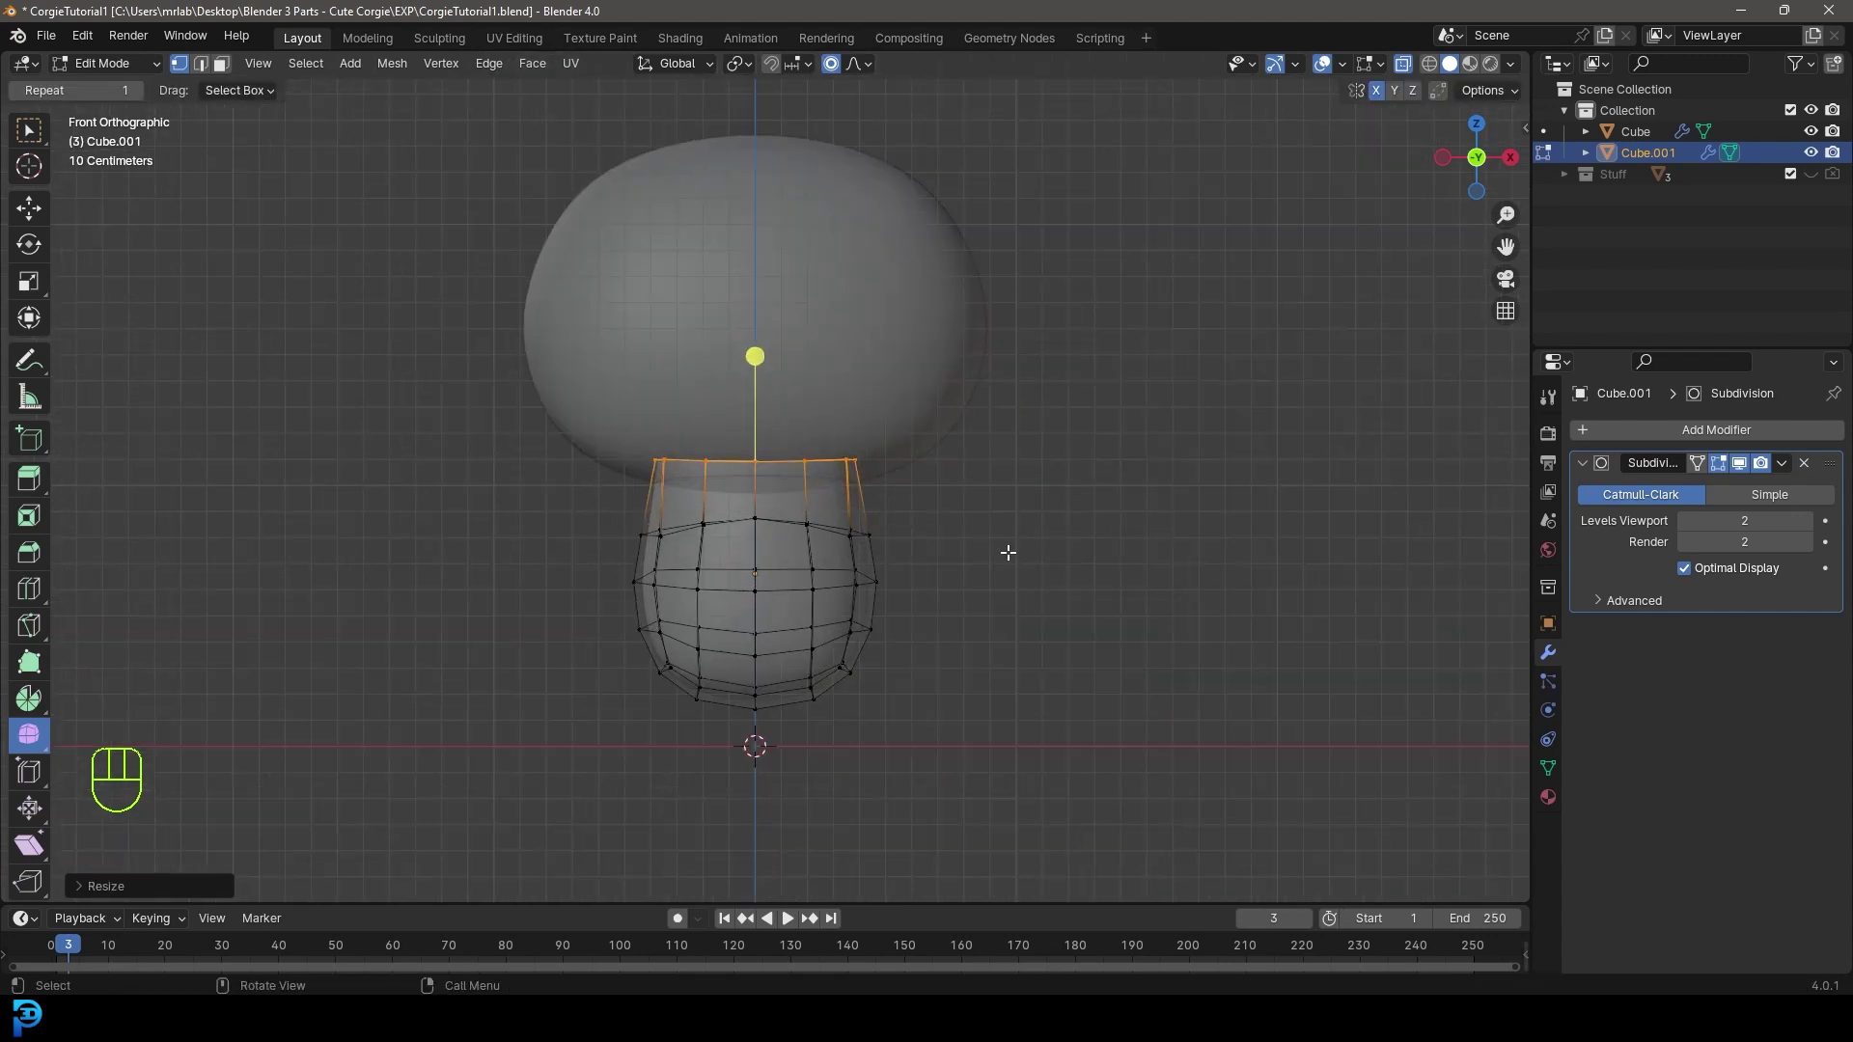
- Select the whole body mesh and widen it to about 1.13 along the X axis
{"action": "scroll", "coordinate": [943, 521], "scroll_direction": "up", "scroll_amount": 2}
{"action": "key", "text": "a"}
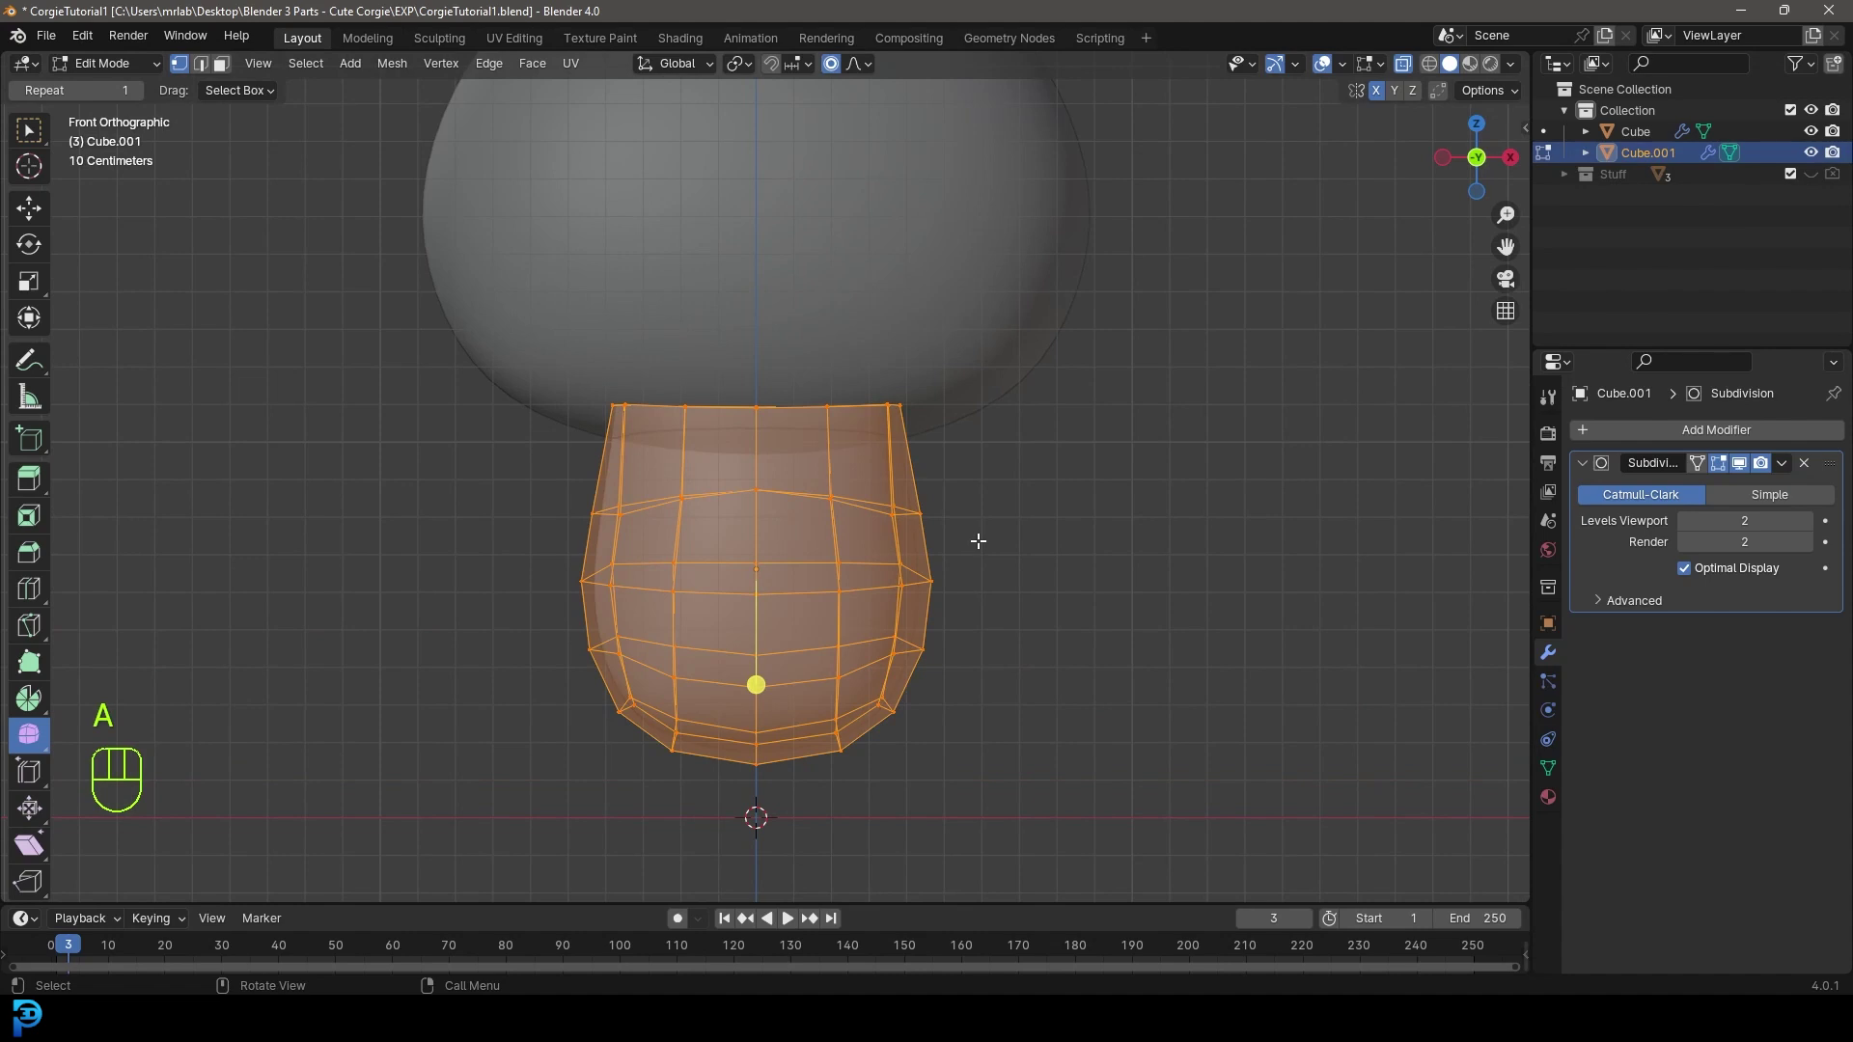
{"action": "key", "text": "s"}
{"action": "key", "text": "x"}
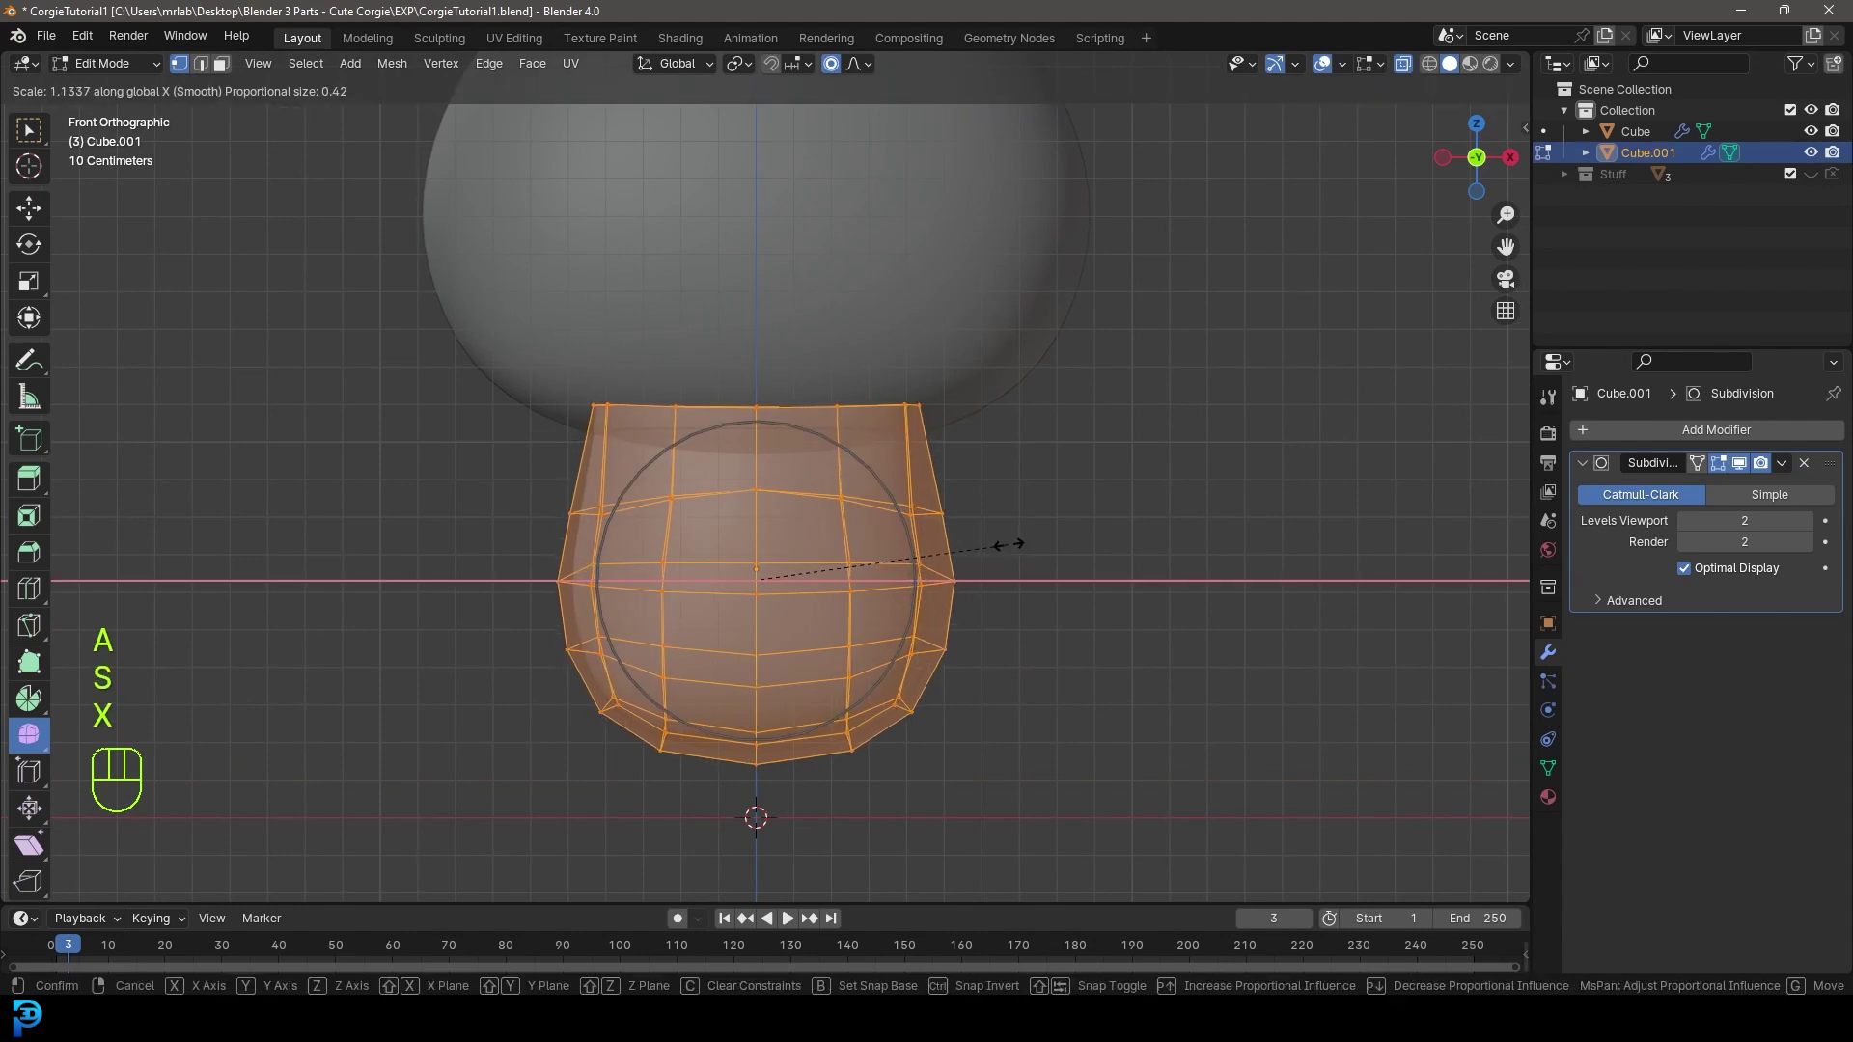
{"action": "left_click", "coordinate": [1007, 544]}
{"action": "scroll", "coordinate": [1005, 545], "scroll_direction": "down", "scroll_amount": 3}
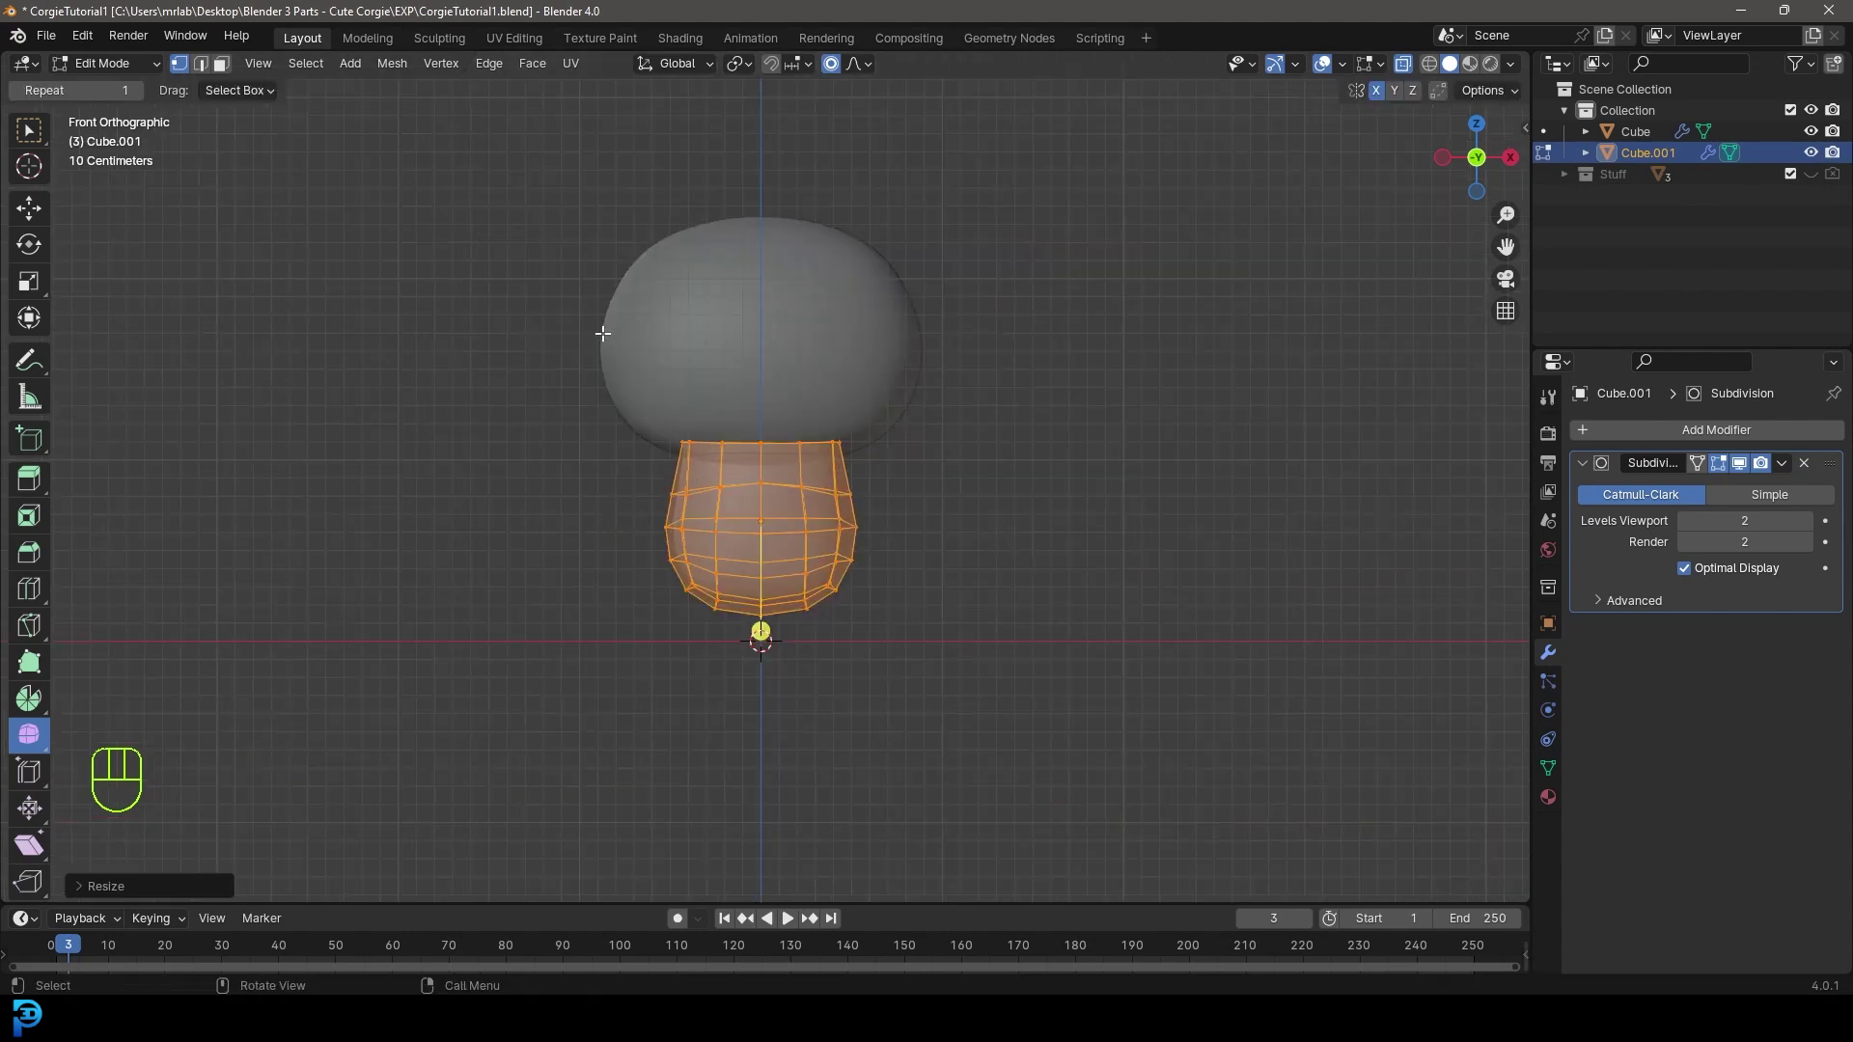
{"action": "scroll", "coordinate": [1170, 434], "scroll_direction": "up", "scroll_amount": 2}
{"action": "middle_click_drag", "start_coordinate": [1171, 435], "coordinate": [873, 364]}
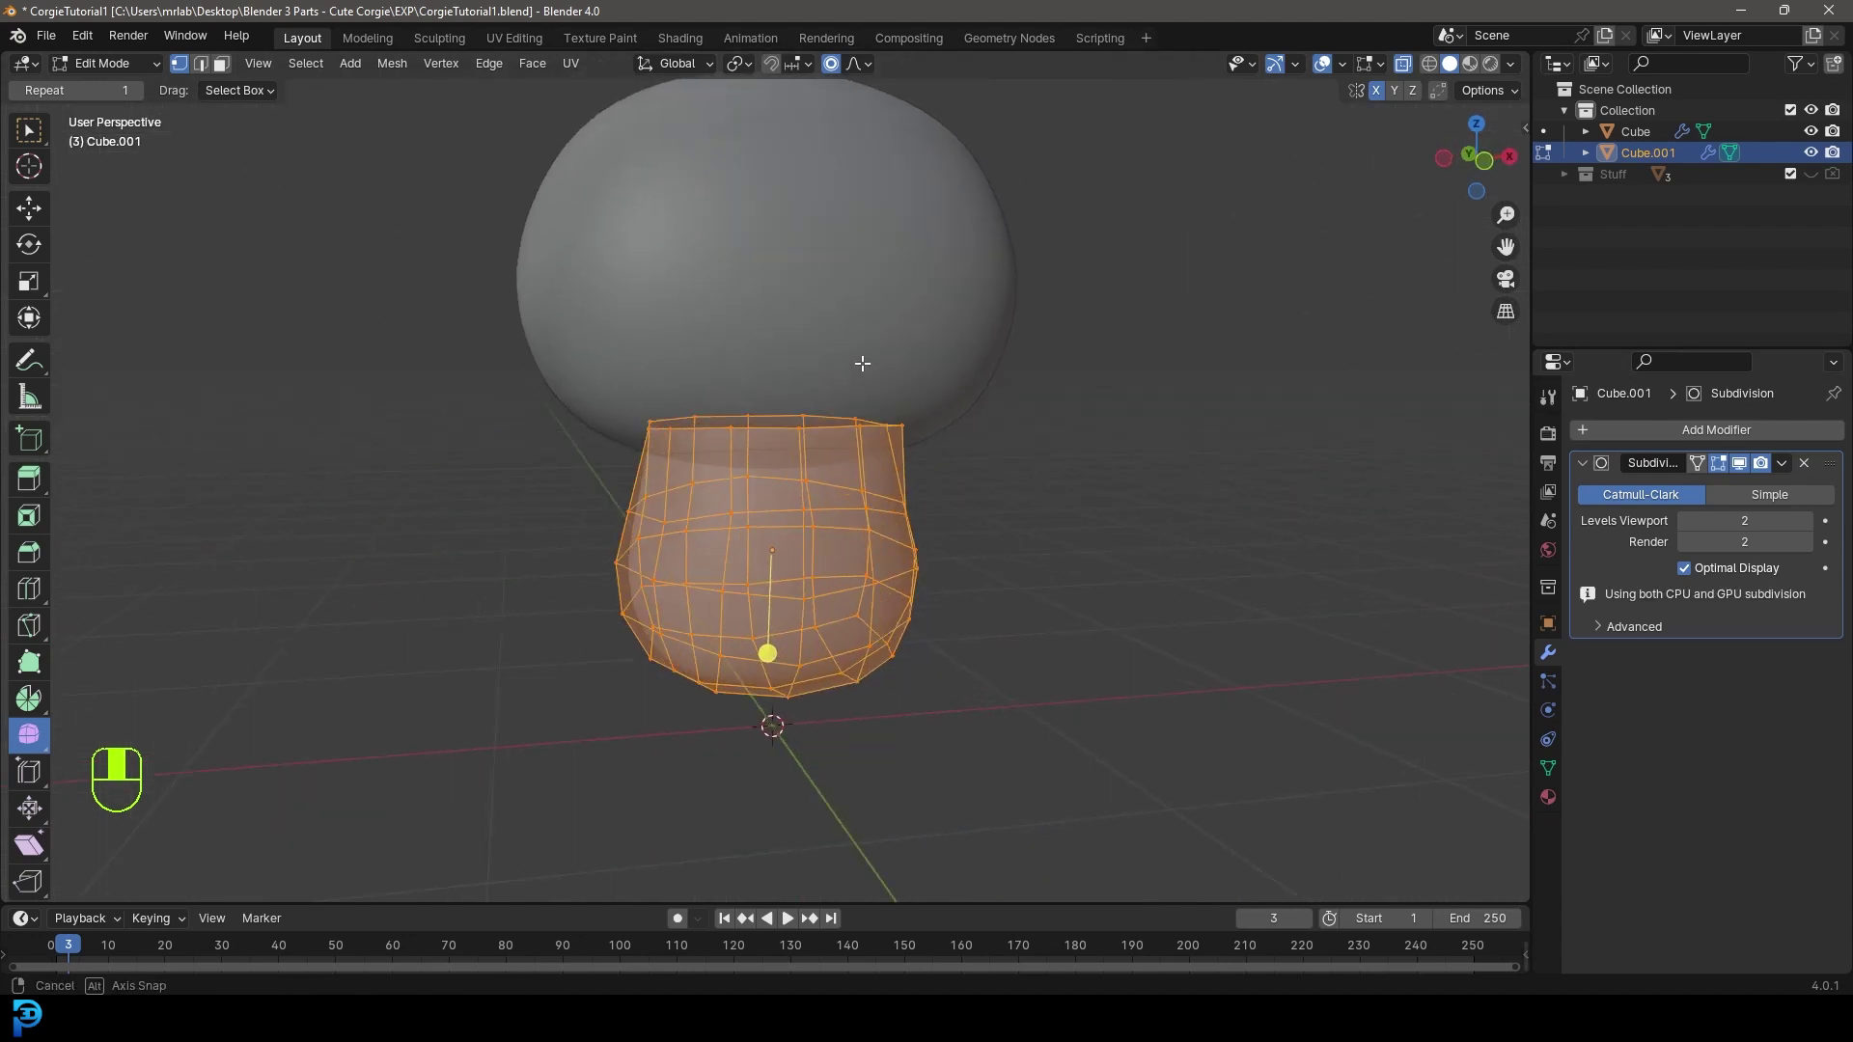
- Return to Object Mode, turn off X-ray, deselect everything and save the file from the front view
{"action": "left_click", "coordinate": [106, 65]}
{"action": "key", "text": "Tab"}
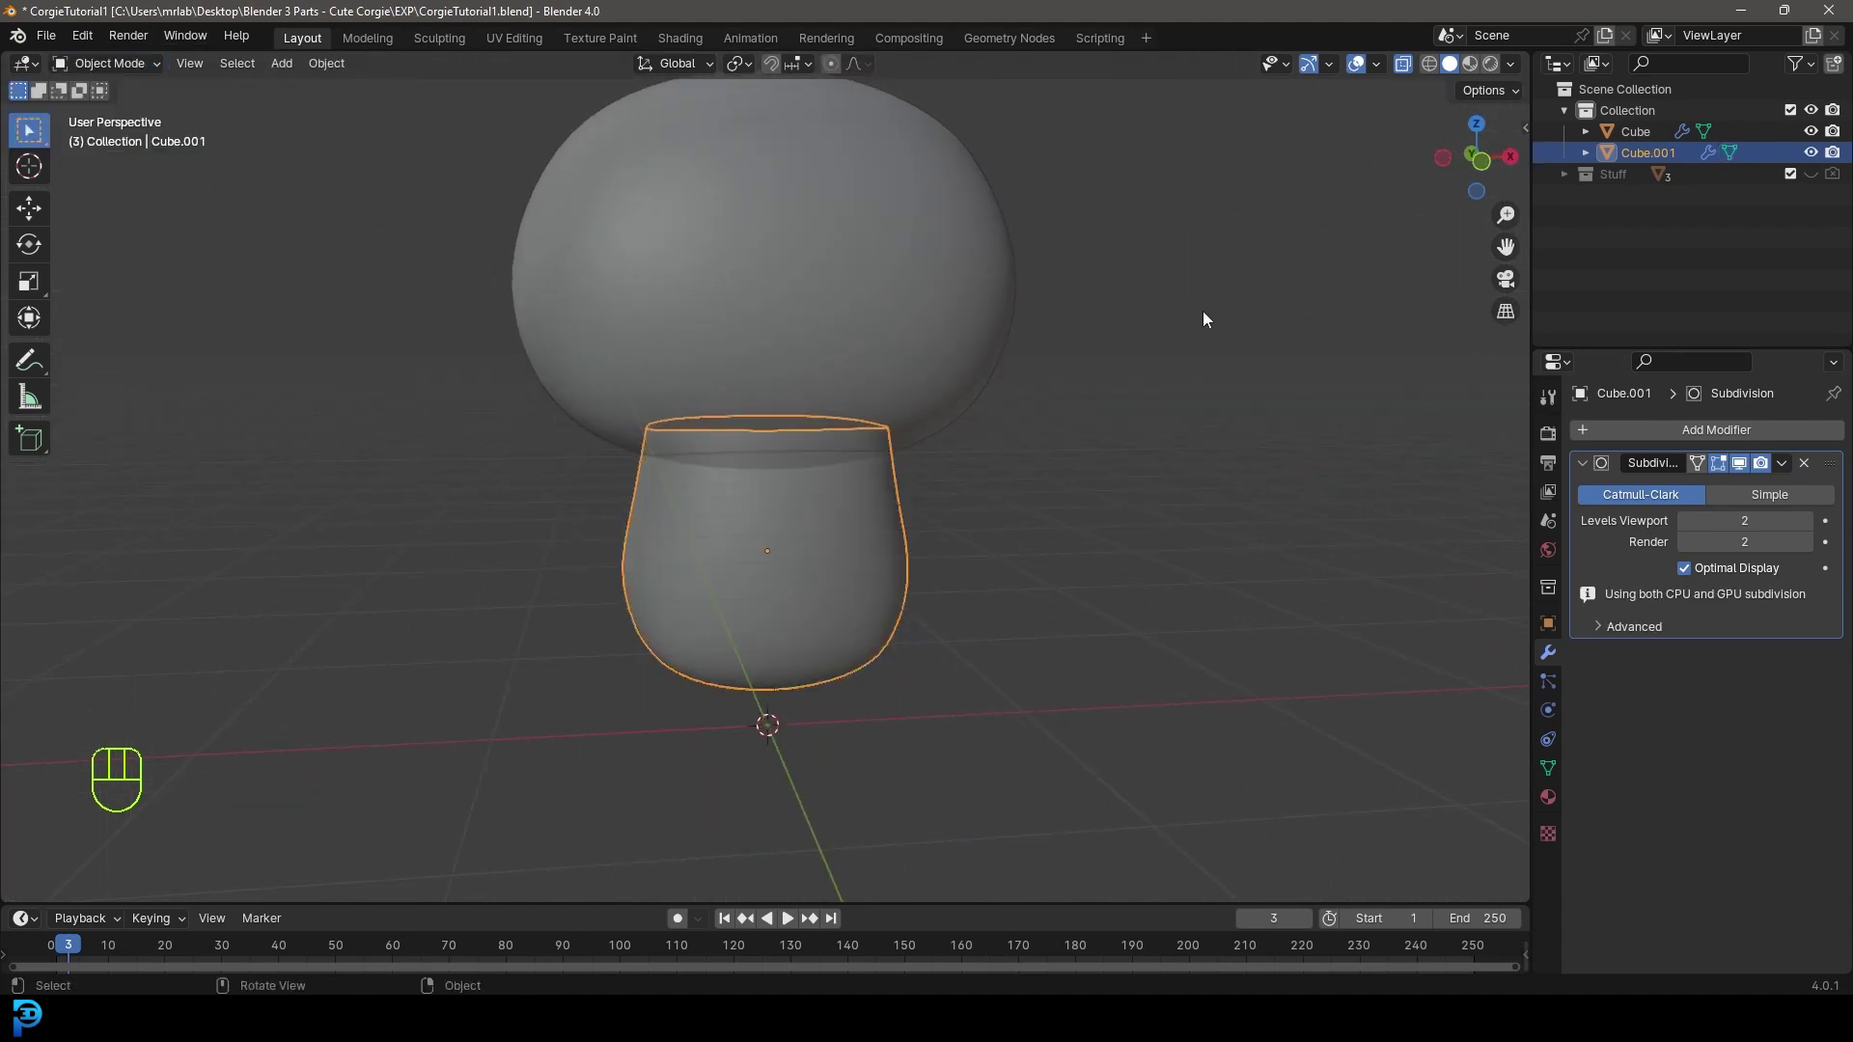
{"action": "left_click", "coordinate": [1403, 62]}
{"action": "scroll", "coordinate": [944, 561], "scroll_direction": "down", "scroll_amount": 1}
{"action": "key", "text": "alt+a"}
{"action": "middle_click_drag", "start_coordinate": [864, 570], "coordinate": [821, 582]}
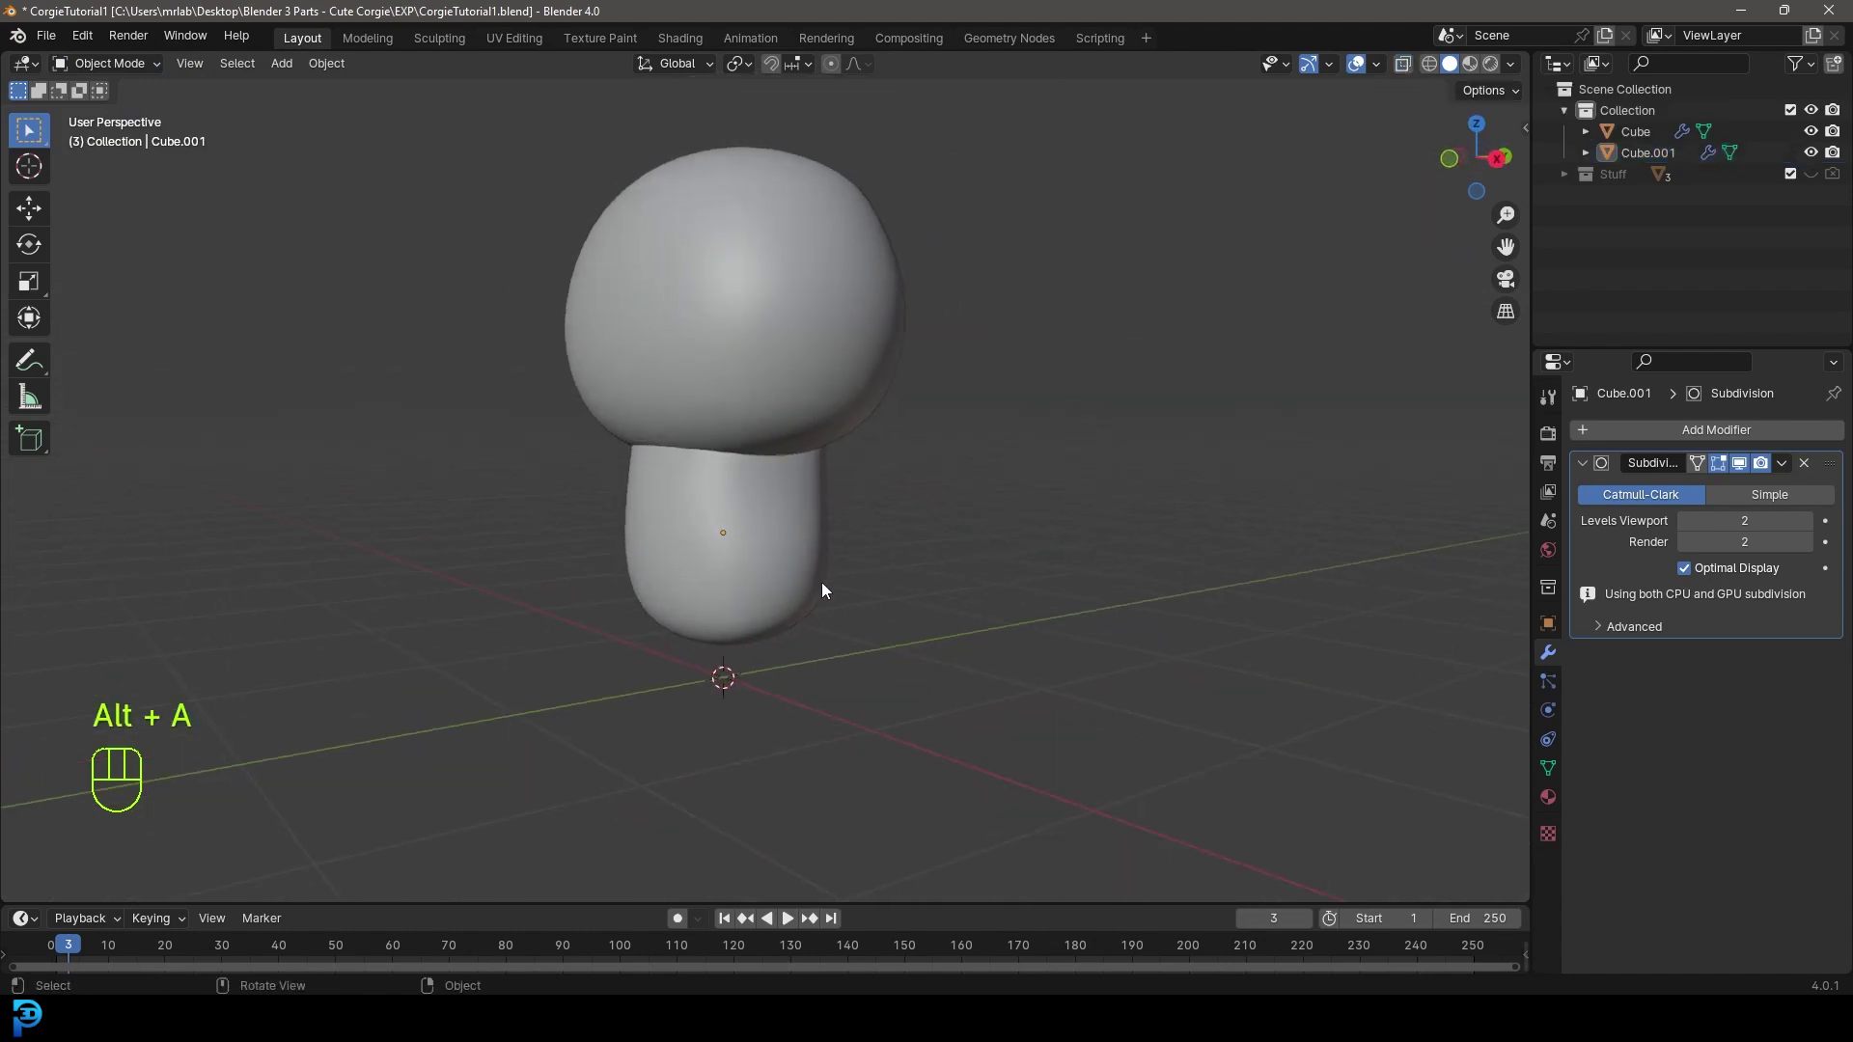
{"action": "key", "text": "KP_1"}
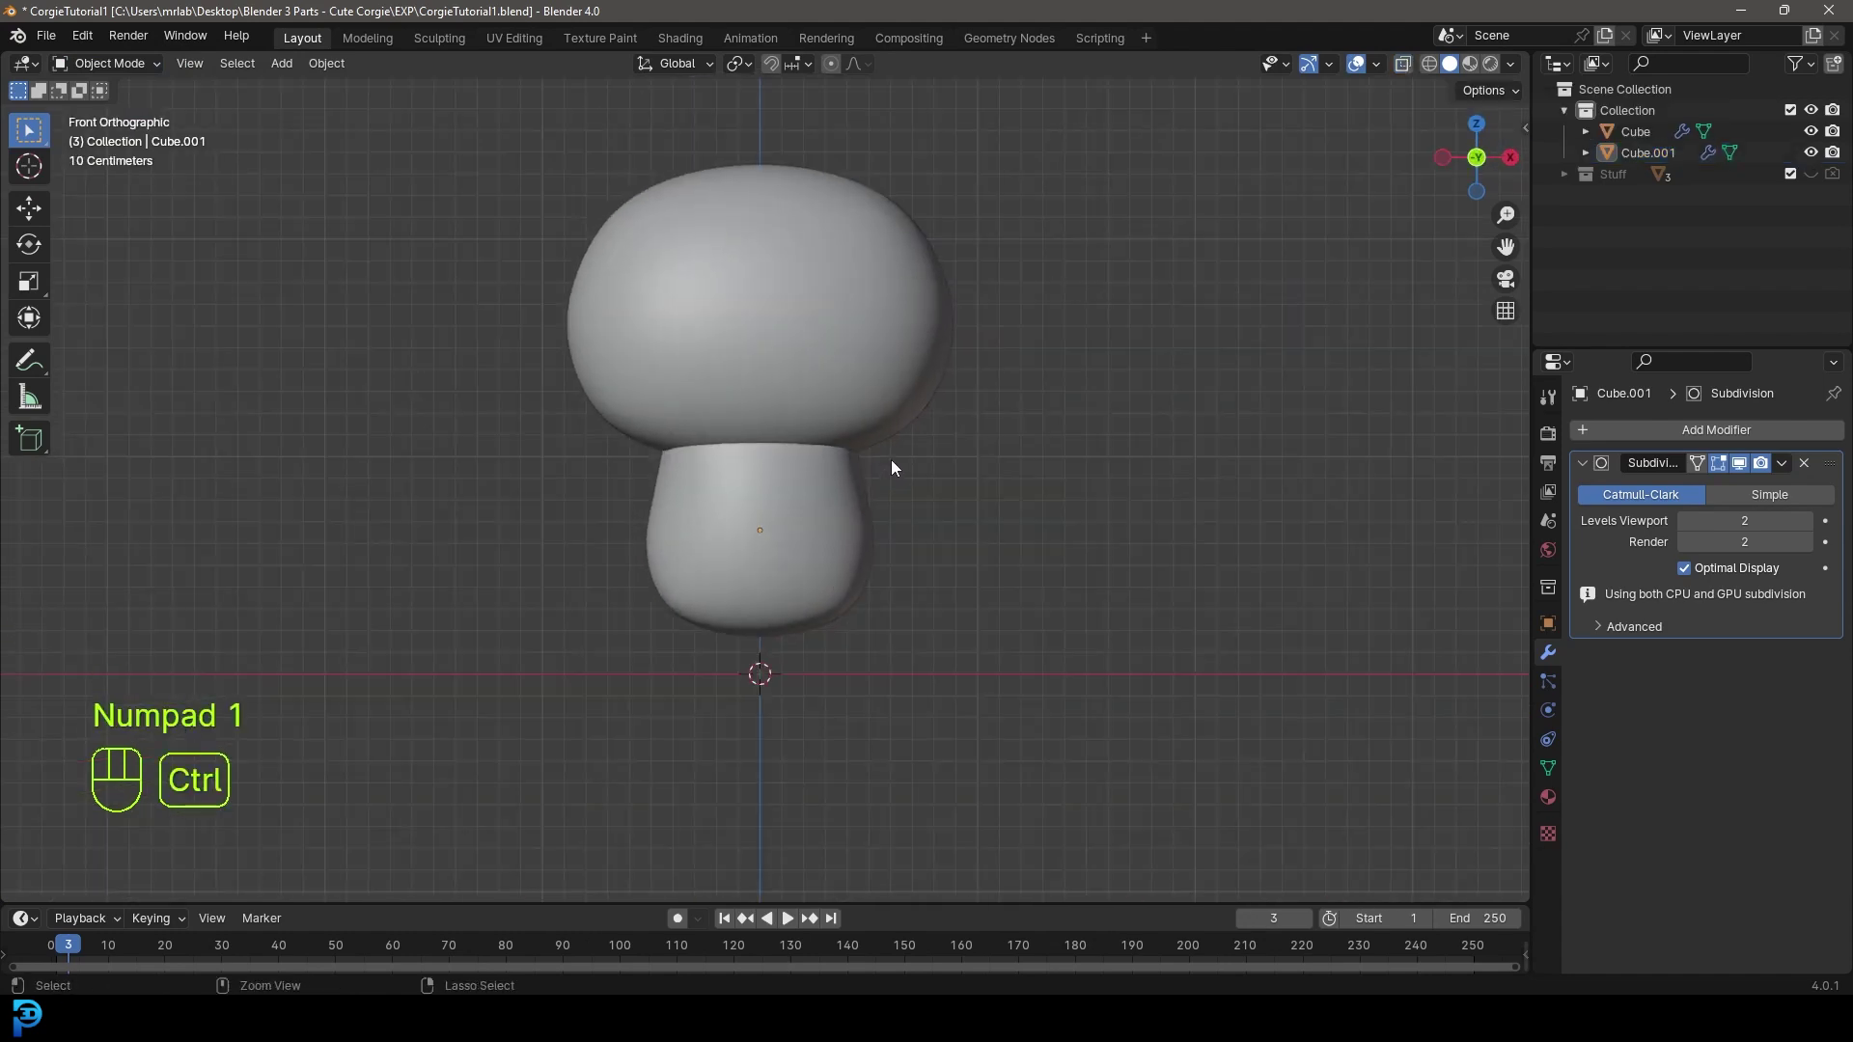
{"action": "key", "text": "ctrl+s"}
{"action": "key", "text": "ctrl+s"}
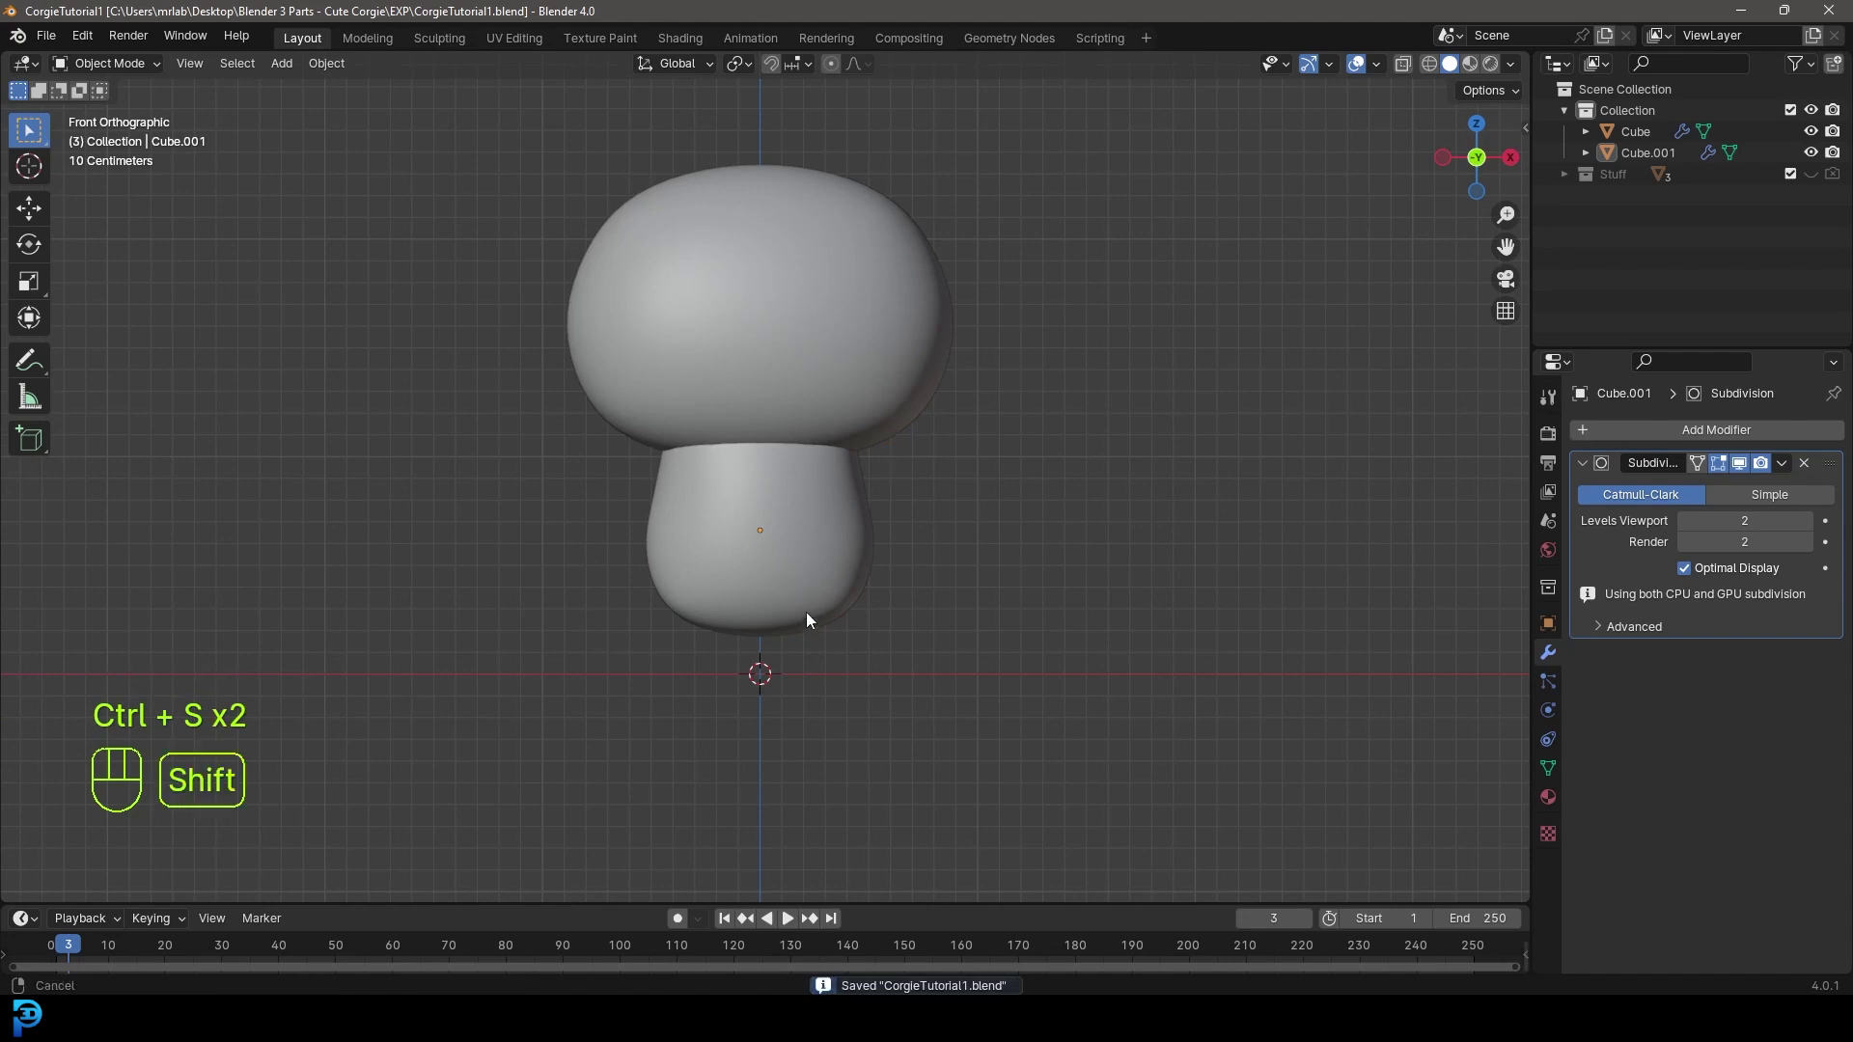
- Add a UV sphere mesh at the world origin for the legs
{"action": "scroll", "coordinate": [807, 695], "scroll_direction": "up", "scroll_amount": 2}
{"action": "scroll", "coordinate": [762, 469], "scroll_direction": "down", "scroll_amount": 1}
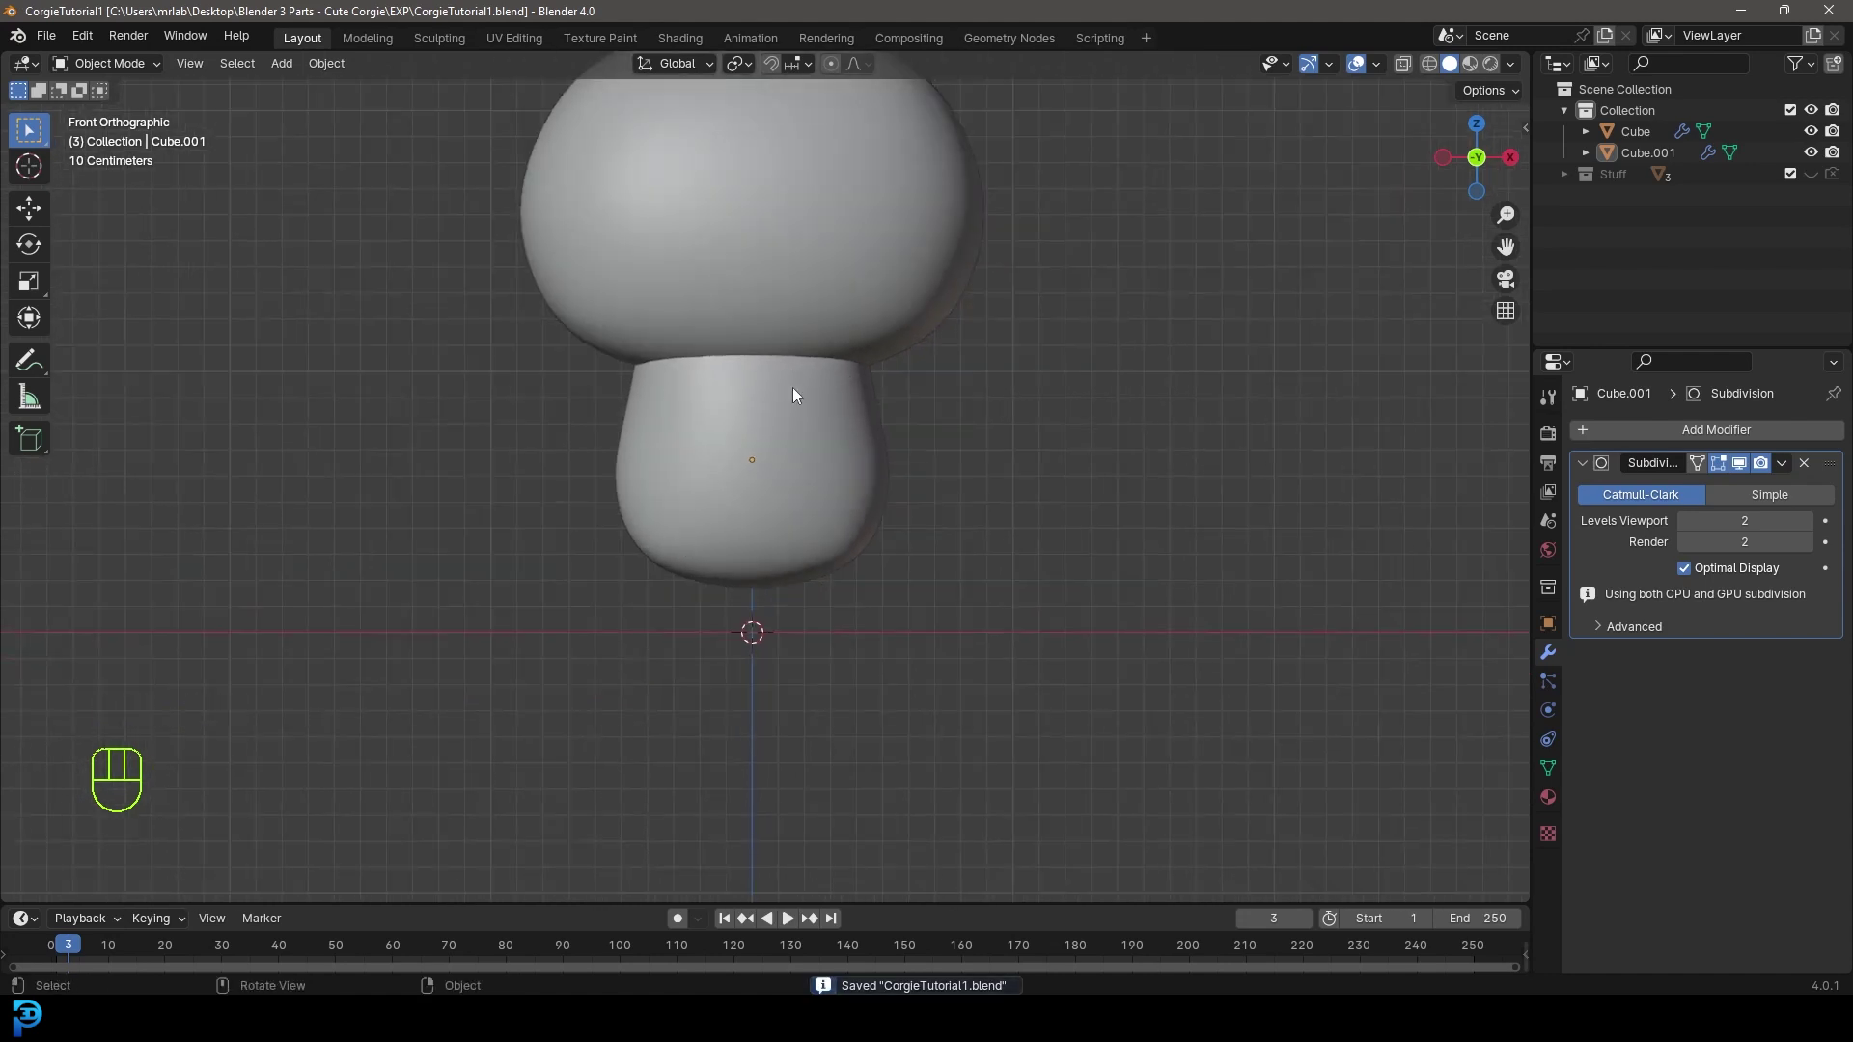
{"action": "key", "text": "shift+a"}
{"action": "mouse_move", "coordinate": [793, 408]}
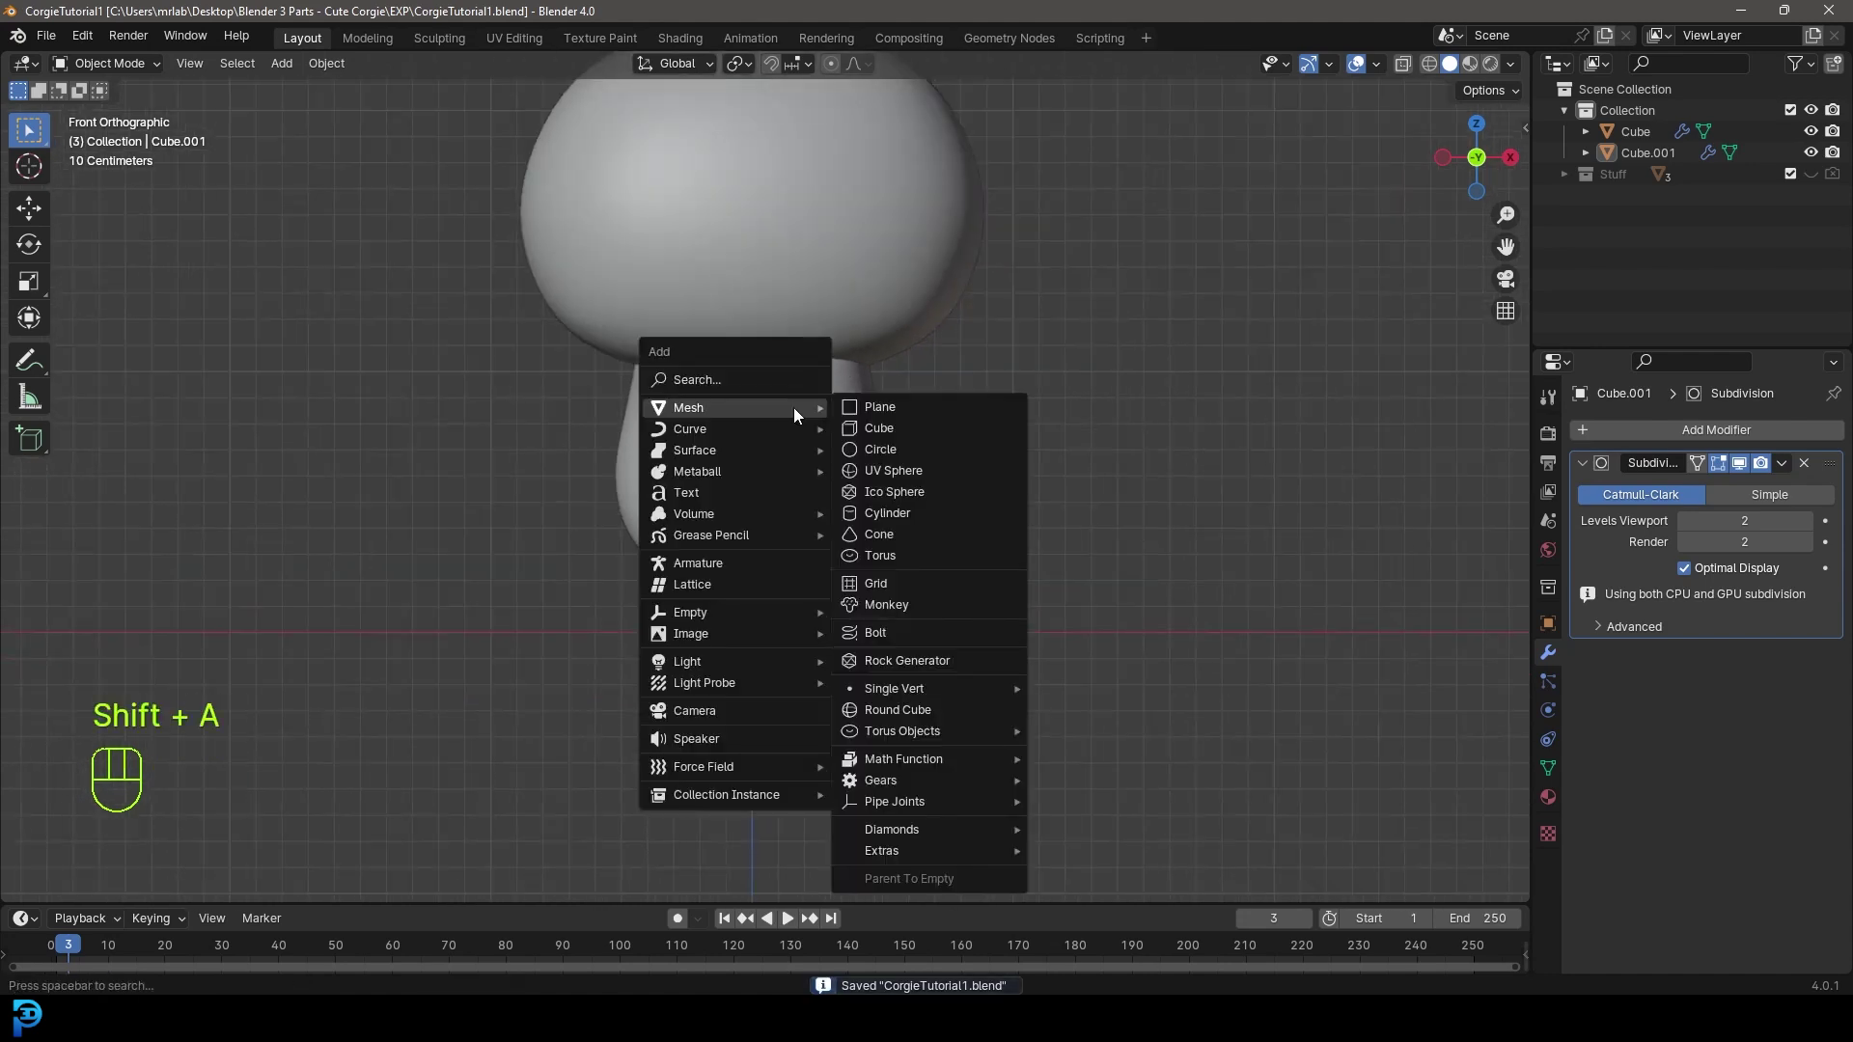
{"action": "left_click", "coordinate": [907, 470]}
{"action": "scroll", "coordinate": [802, 698], "scroll_direction": "down", "scroll_amount": 2}
{"action": "middle_click_drag", "start_coordinate": [802, 699], "coordinate": [792, 660], "text": "shift"}
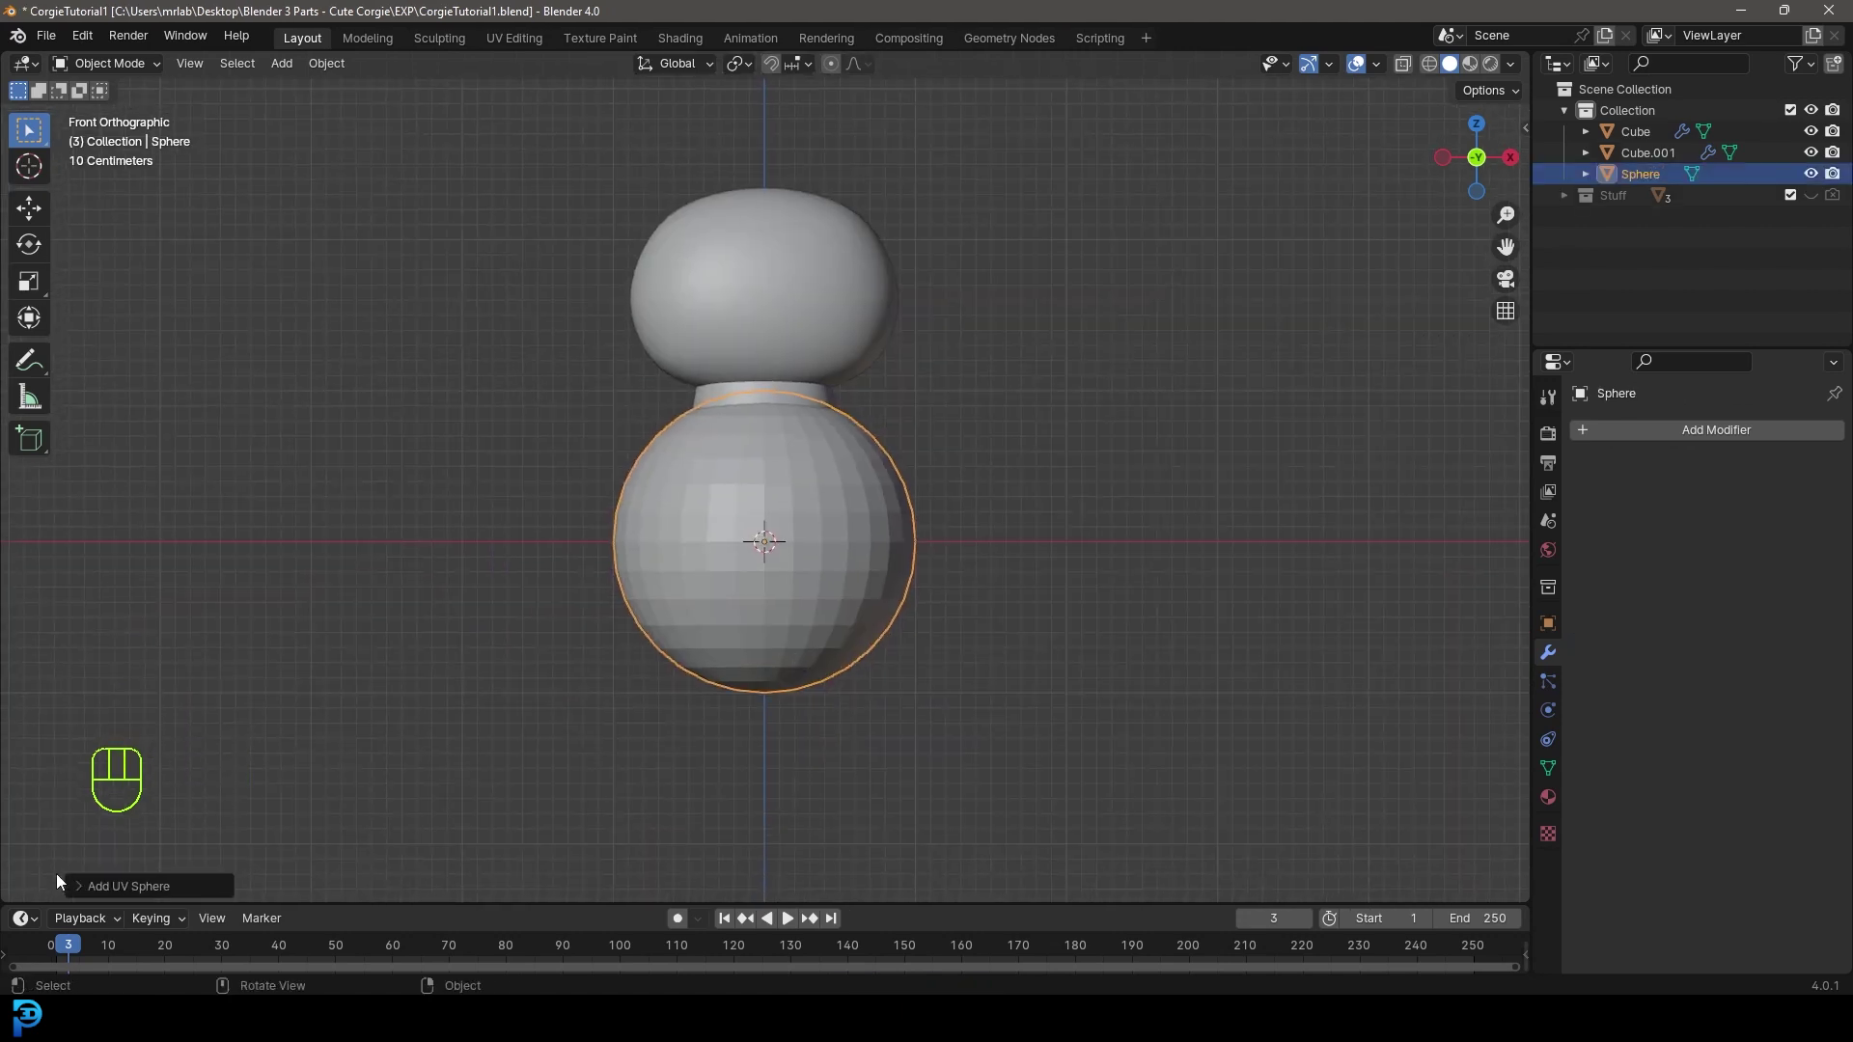
- Set the new UV sphere to 24 segments and reduce its ring count
{"action": "left_click", "coordinate": [79, 886]}
{"action": "left_click", "coordinate": [282, 657]}
{"action": "type", "text": "24"}
{"action": "key", "text": "Return"}
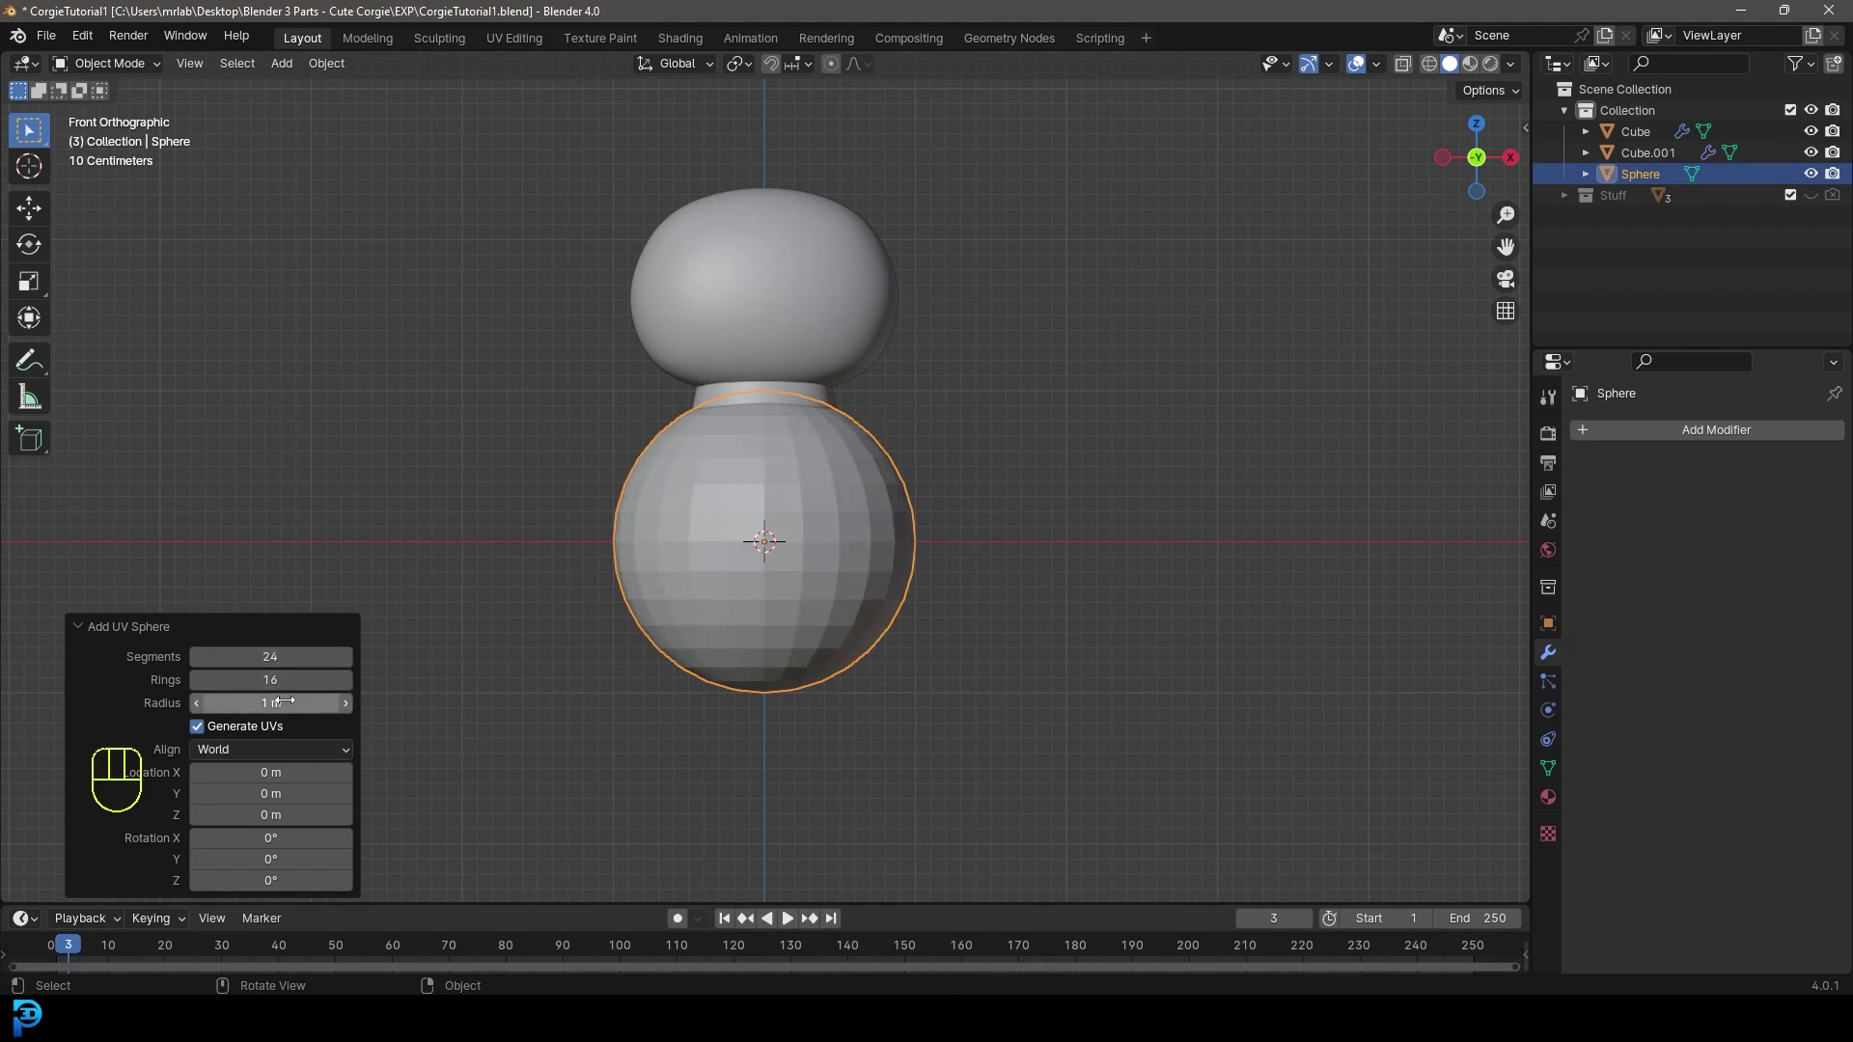
{"action": "left_click", "coordinate": [283, 681]}
{"action": "key", "text": "Return"}
{"action": "left_click", "coordinate": [77, 626]}
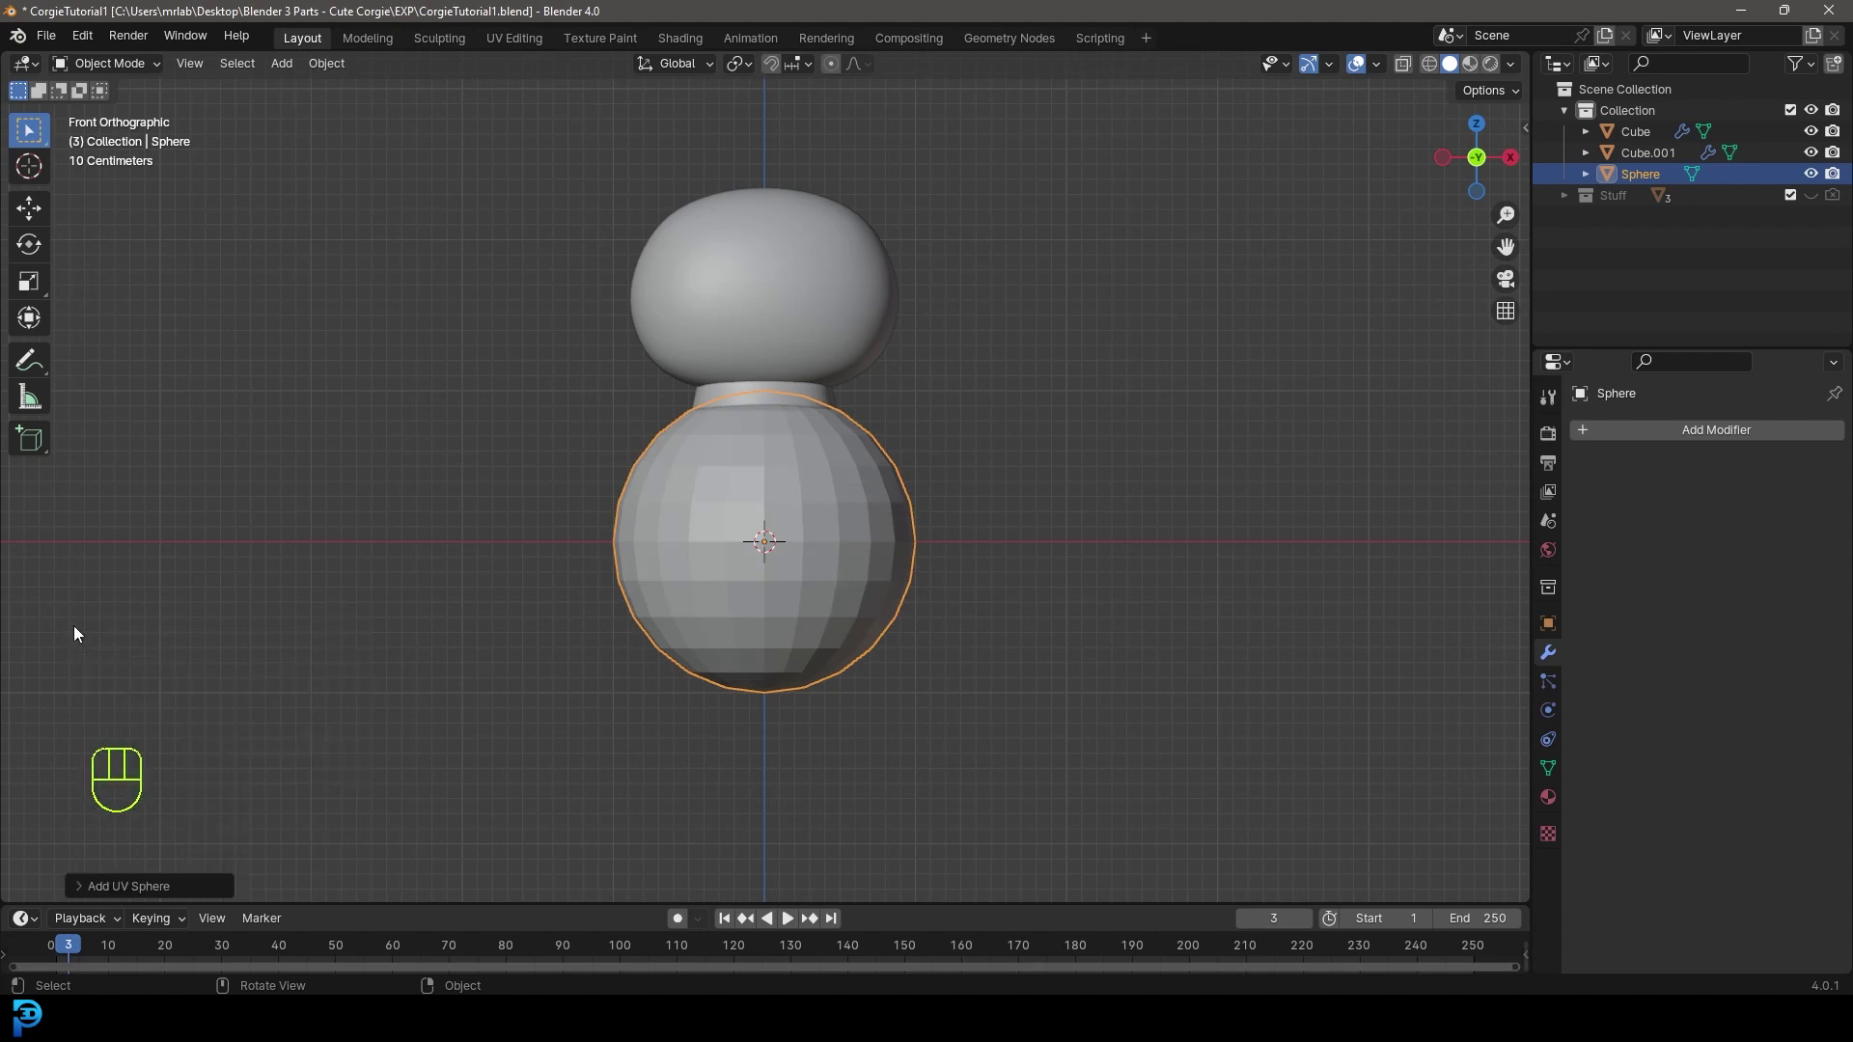
- In Edit Mode with wireframe shading, select the sphere's upper half including the equator and turn off proportional editing
{"action": "scroll", "coordinate": [901, 639], "scroll_direction": "up", "scroll_amount": 2}
{"action": "key", "text": "Tab"}
{"action": "key", "text": "z"}
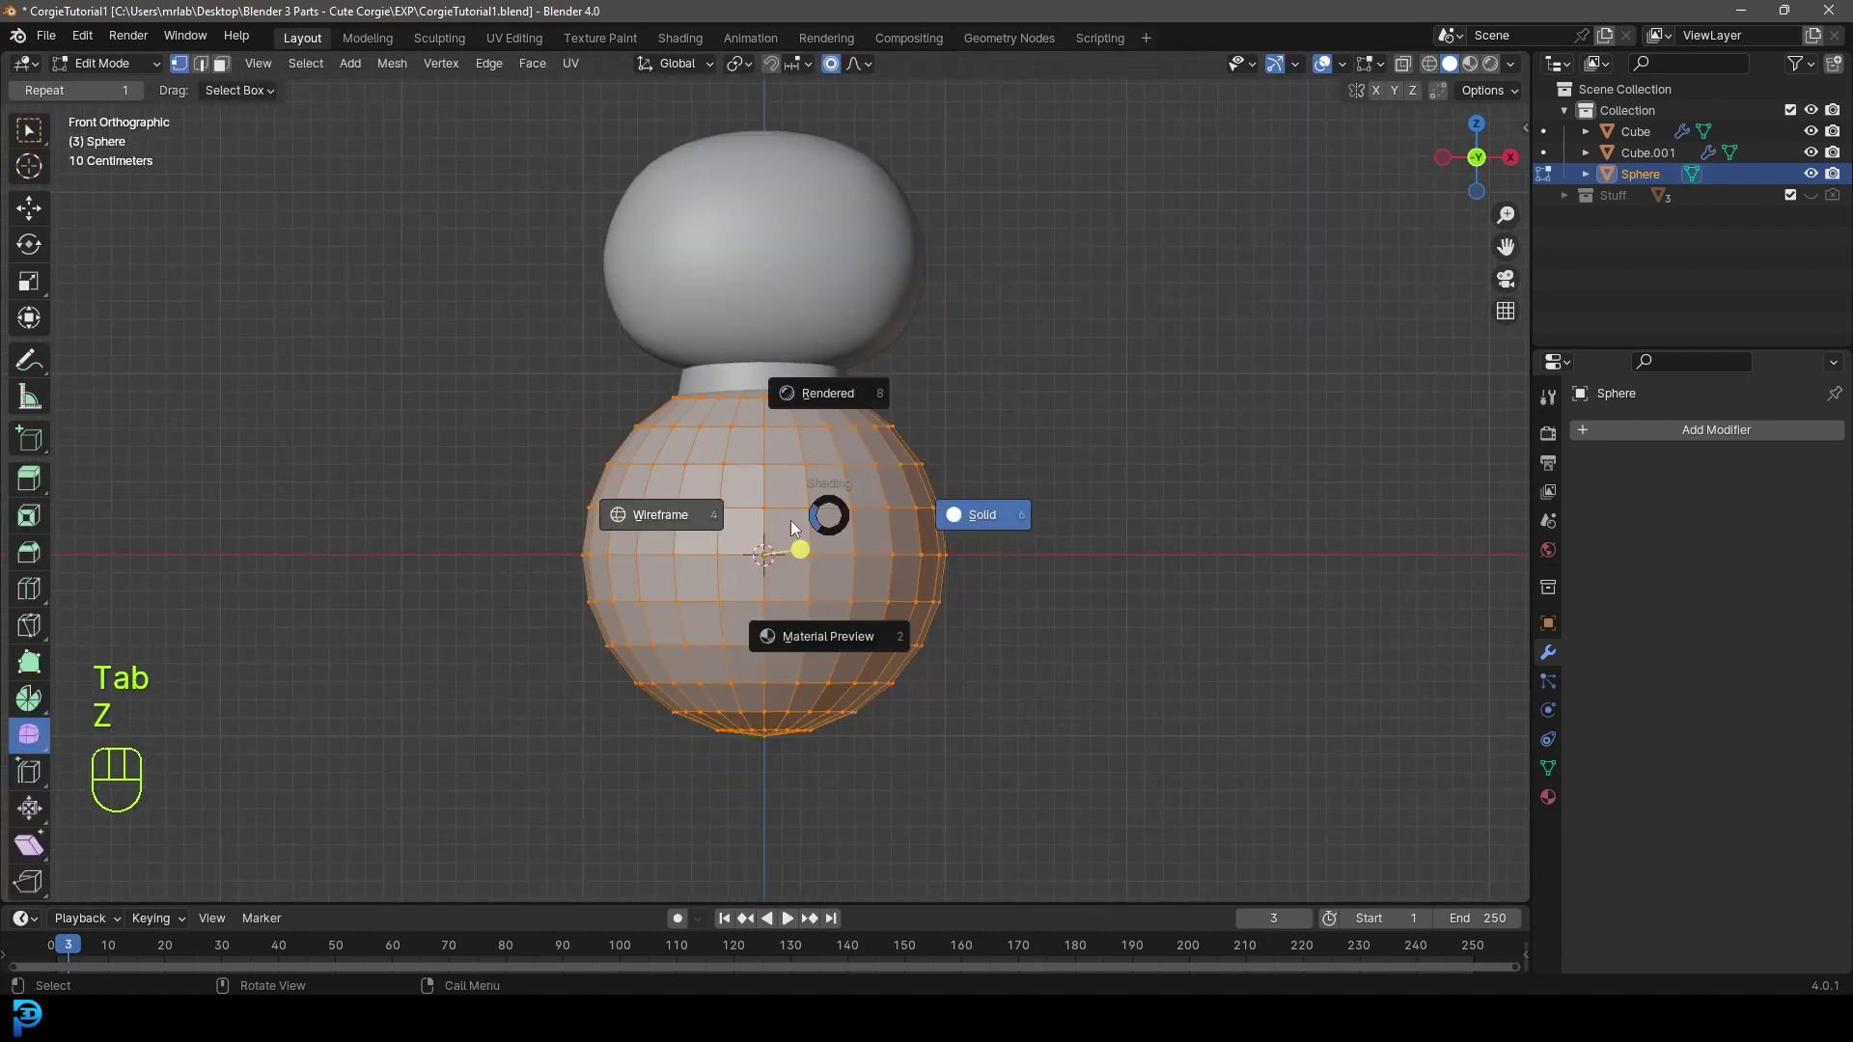
{"action": "left_click", "coordinate": [661, 514]}
{"action": "left_click_drag", "start_coordinate": [443, 248], "coordinate": [1061, 585]}
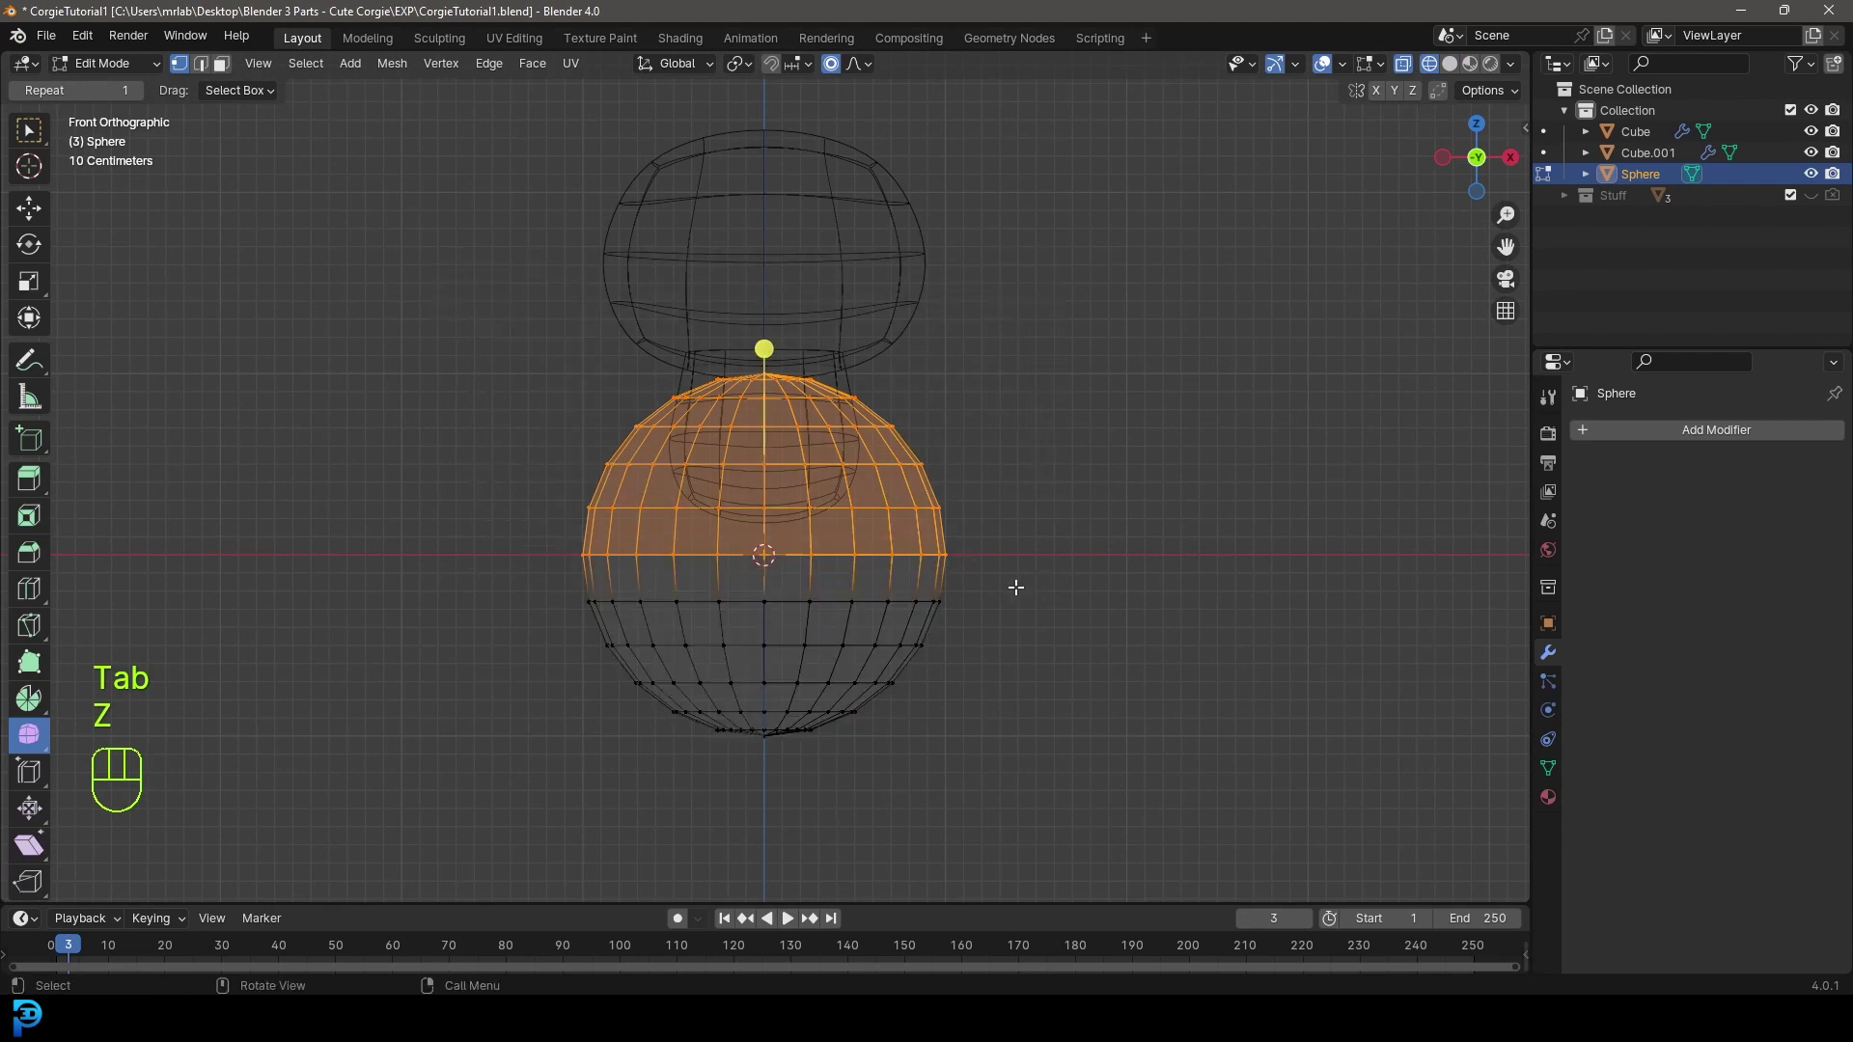
{"action": "left_click", "coordinate": [832, 63]}
- Extrude the sphere's upper half about 1.79 m upward along Z
{"action": "scroll", "coordinate": [926, 502], "scroll_direction": "down", "scroll_amount": 4}
{"action": "key", "text": "e"}
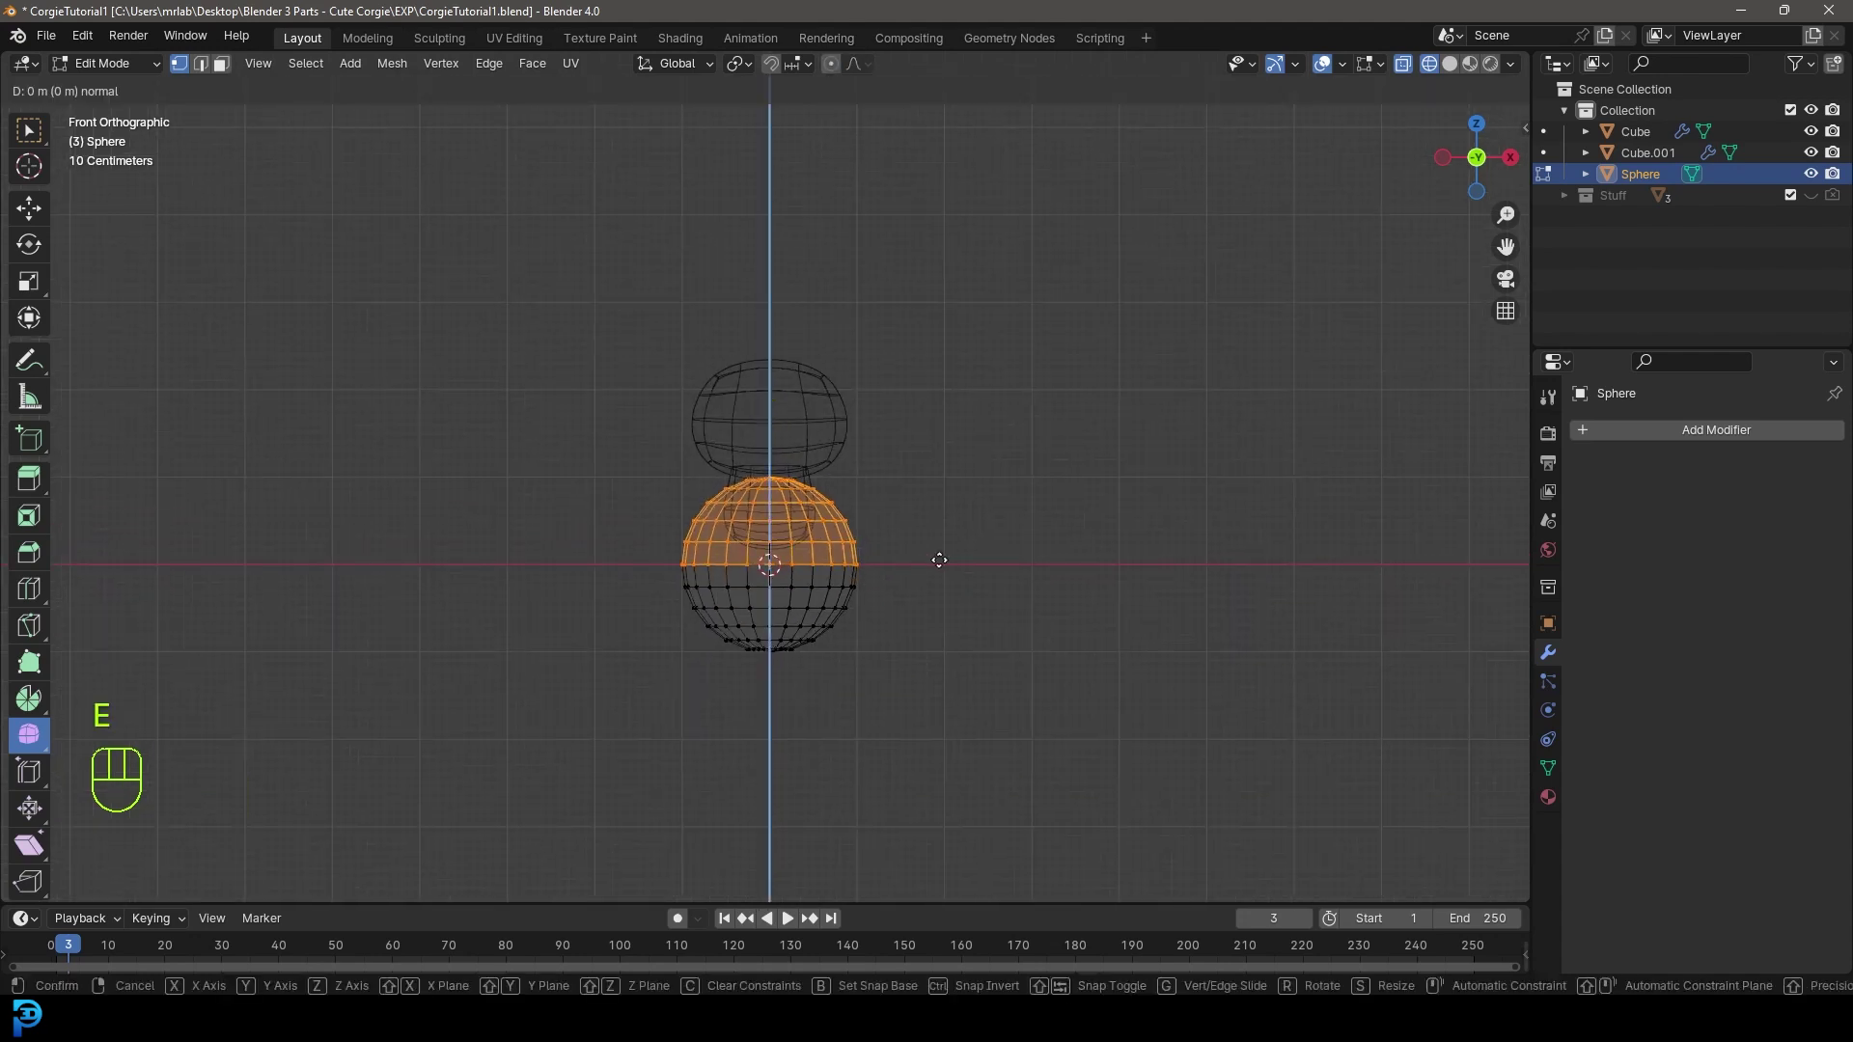
{"action": "key", "text": "z"}
{"action": "key", "text": "z"}
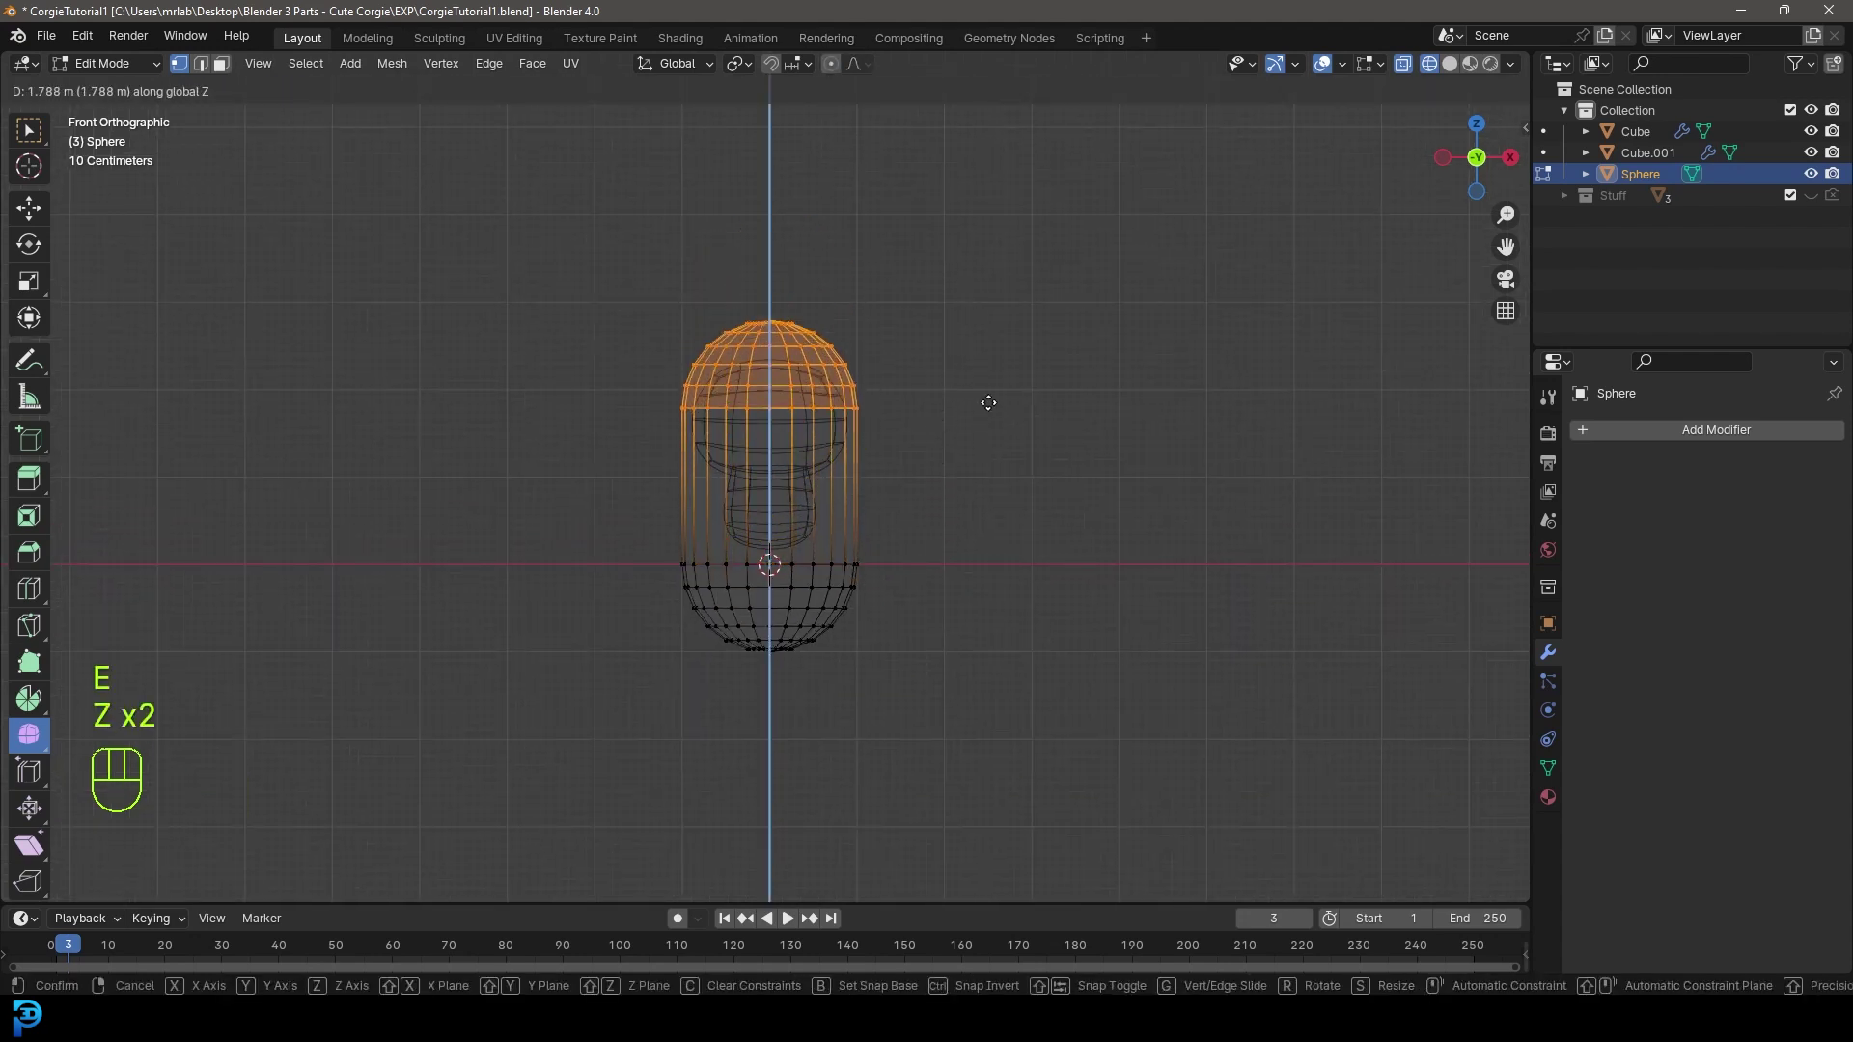
{"action": "left_click", "coordinate": [988, 401]}
- Delete the faces of the extruded top dome to leave an open-topped capsule
{"action": "scroll", "coordinate": [988, 401], "scroll_direction": "up", "scroll_amount": 4}
{"action": "key", "text": "x"}
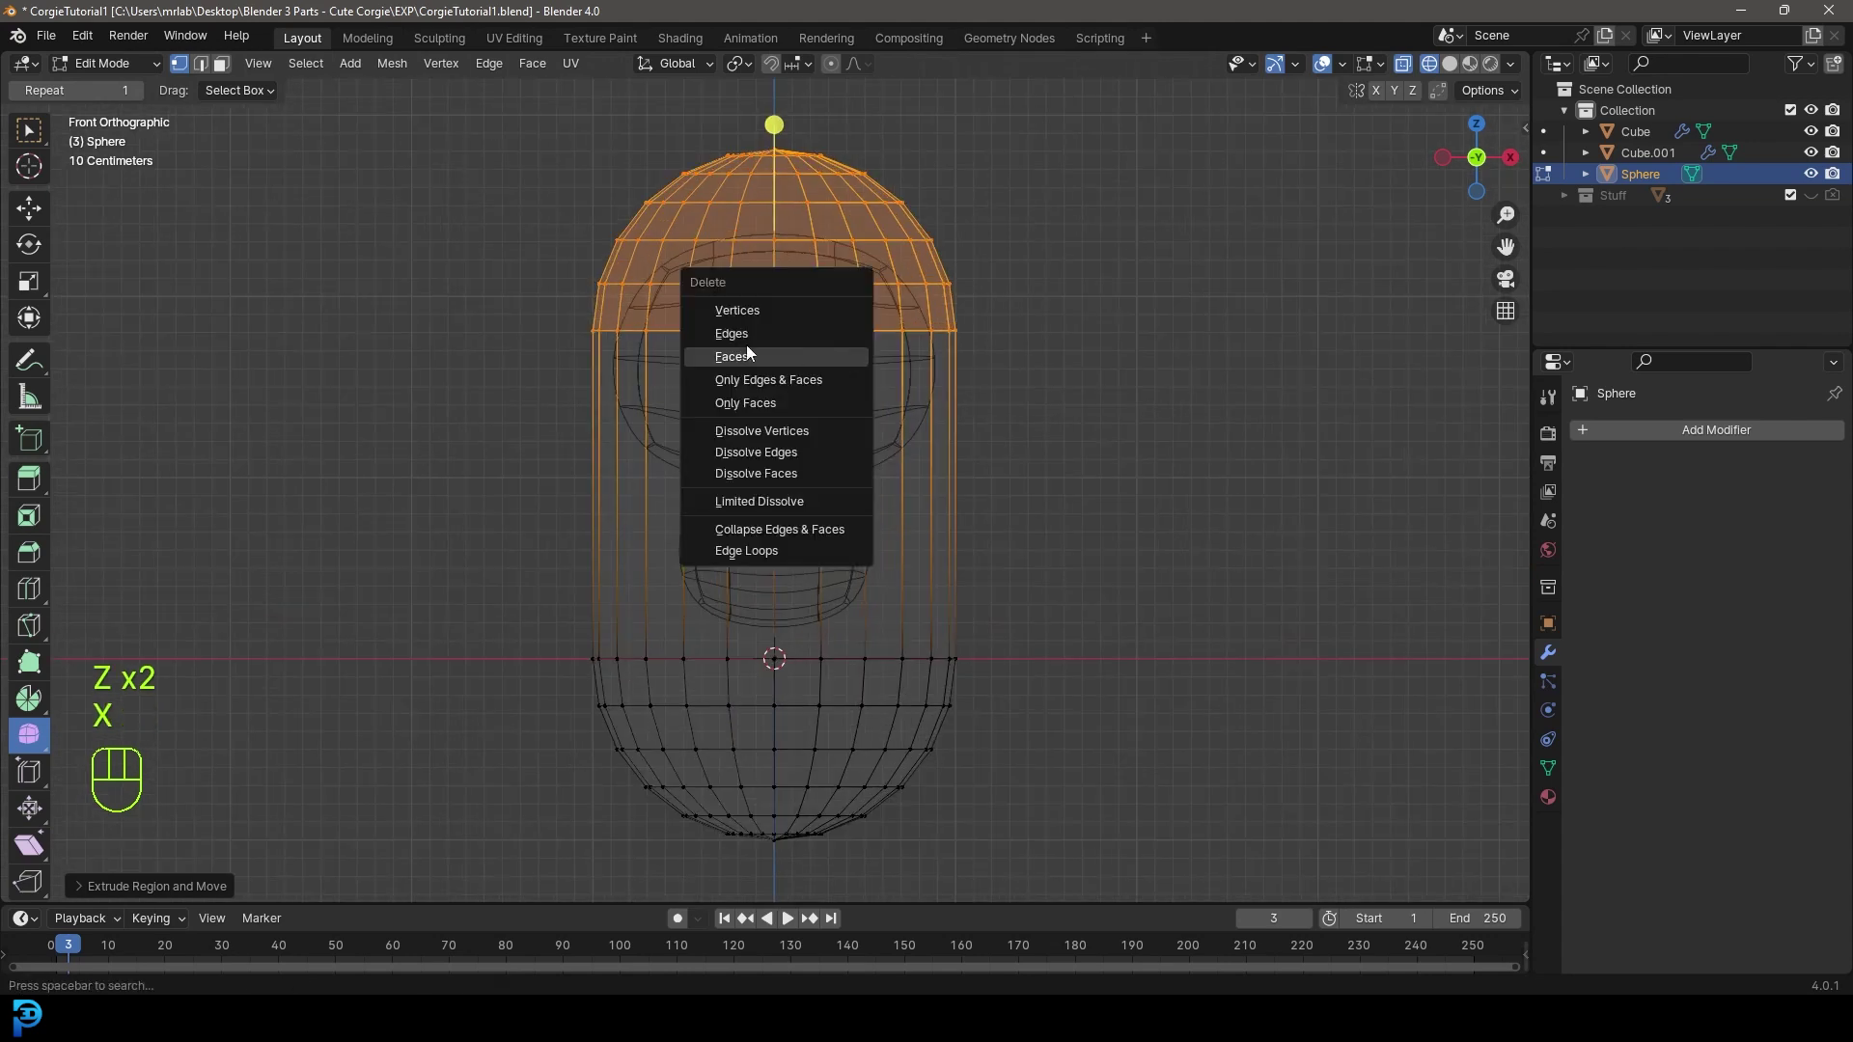
{"action": "left_click", "coordinate": [731, 359]}
{"action": "scroll", "coordinate": [977, 558], "scroll_direction": "down", "scroll_amount": 3}
- Move the entire capsule mesh down along Z until its open rim sits at the object's origin
{"action": "key", "text": "a"}
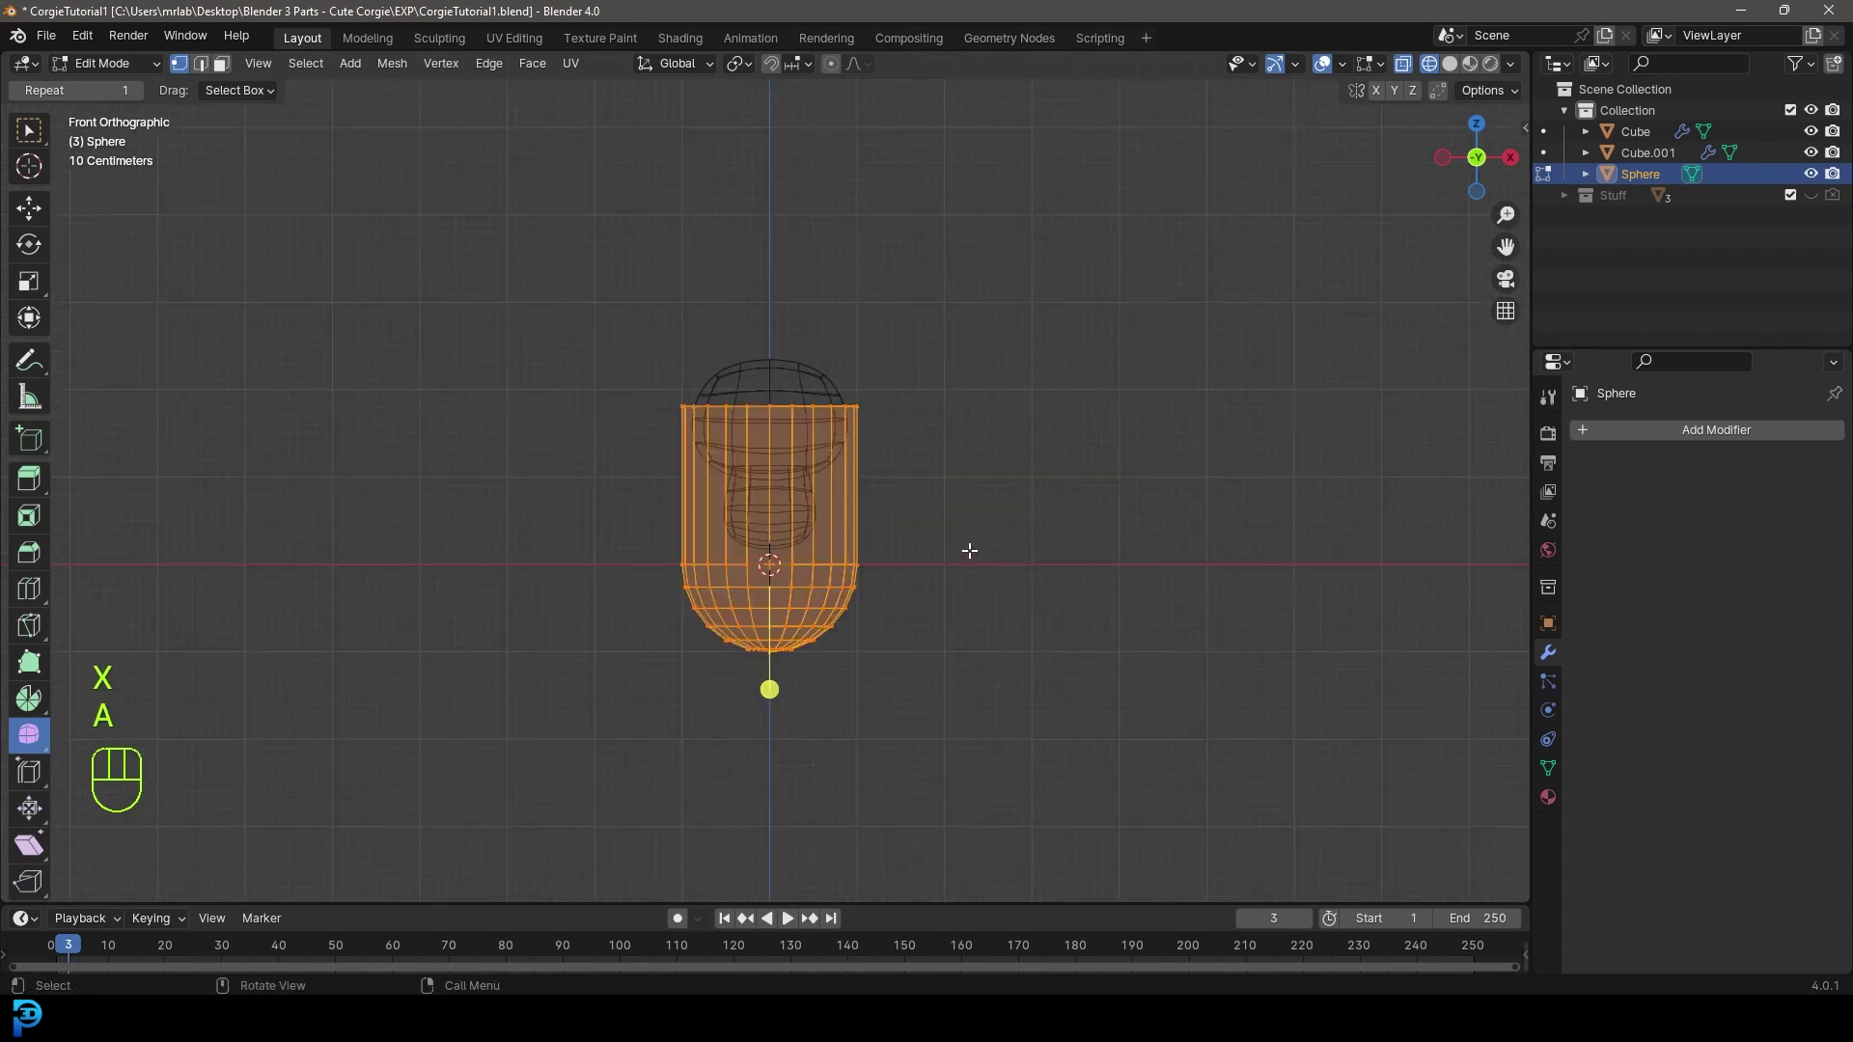
{"action": "scroll", "coordinate": [1000, 467], "scroll_direction": "up", "scroll_amount": 5}
{"action": "scroll", "coordinate": [919, 530], "scroll_direction": "down", "scroll_amount": 1}
{"action": "middle_click_drag", "start_coordinate": [919, 530], "coordinate": [919, 414], "text": "shift"}
{"action": "key", "text": "g"}
{"action": "key", "text": "z"}
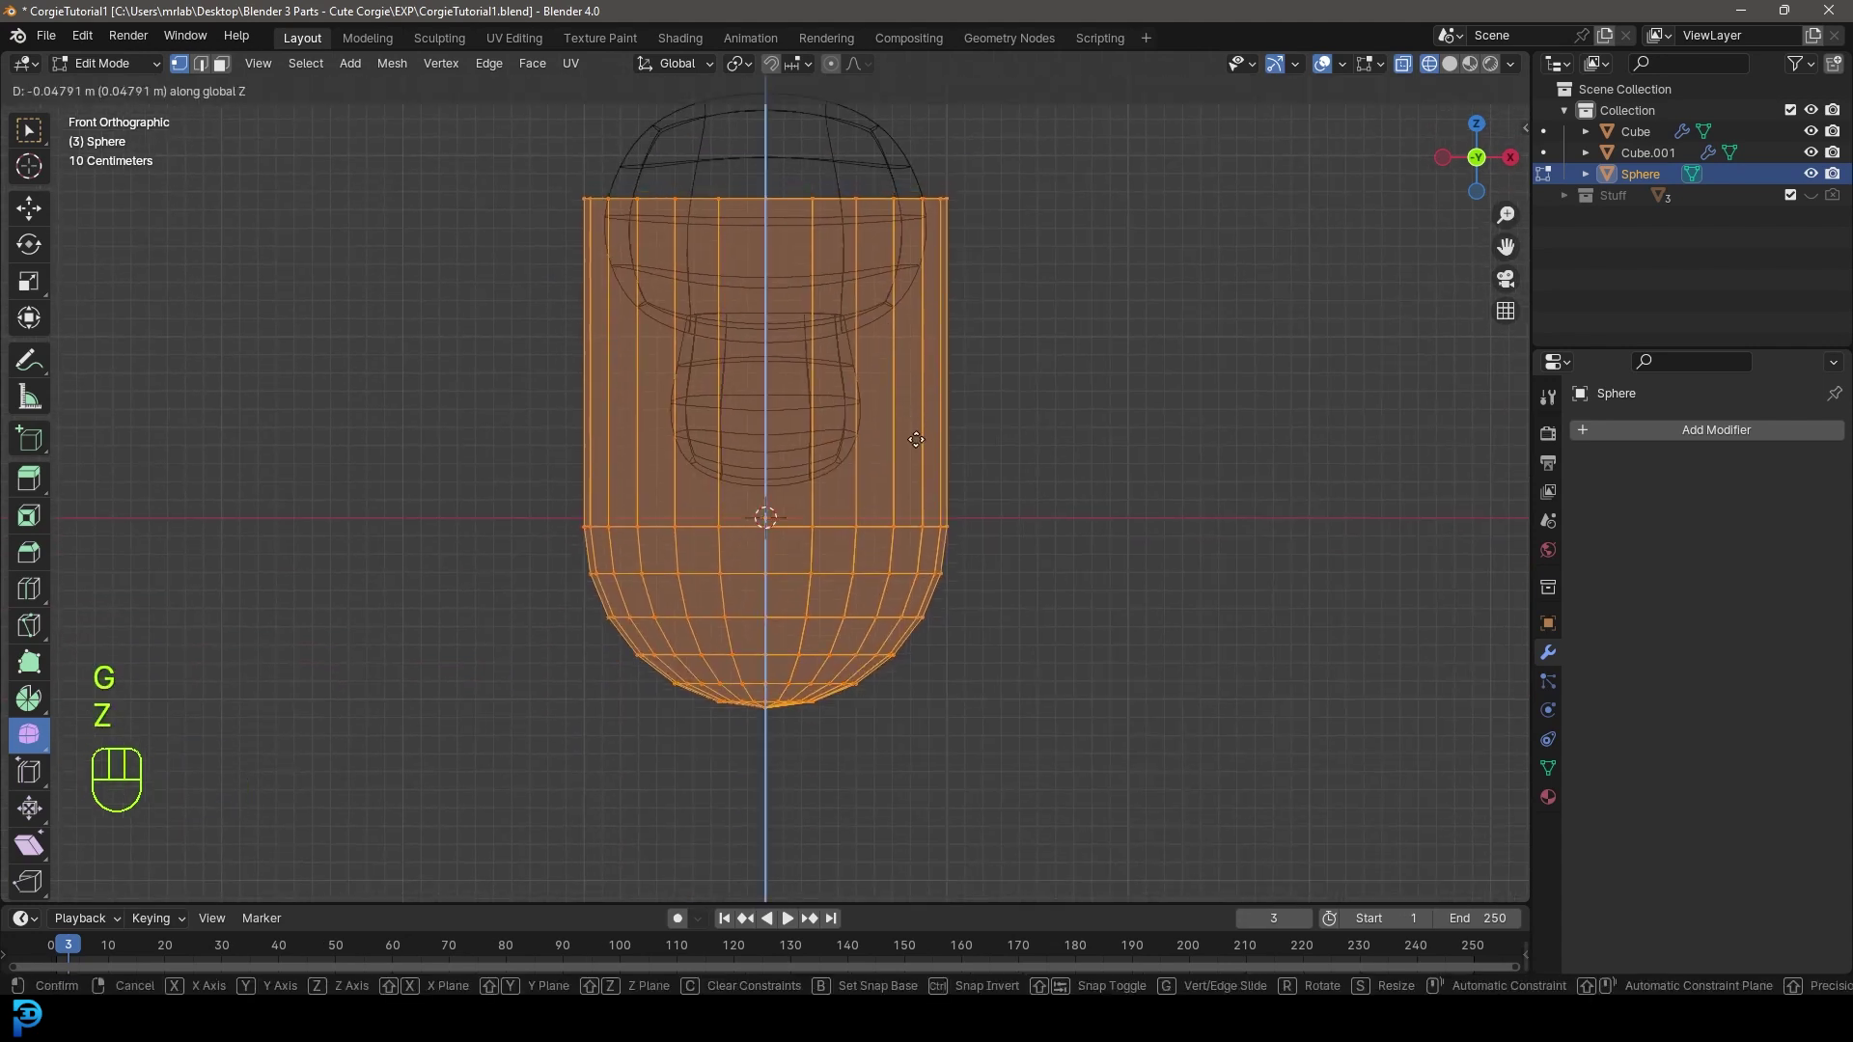
{"action": "left_click", "coordinate": [938, 664]}
{"action": "middle_click_drag", "start_coordinate": [937, 664], "coordinate": [648, 415]}
{"action": "scroll", "coordinate": [749, 539], "scroll_direction": "up", "scroll_amount": 3}
{"action": "scroll", "coordinate": [745, 543], "scroll_direction": "down", "scroll_amount": 4}
{"action": "scroll", "coordinate": [647, 415], "scroll_direction": "up", "scroll_amount": 1}
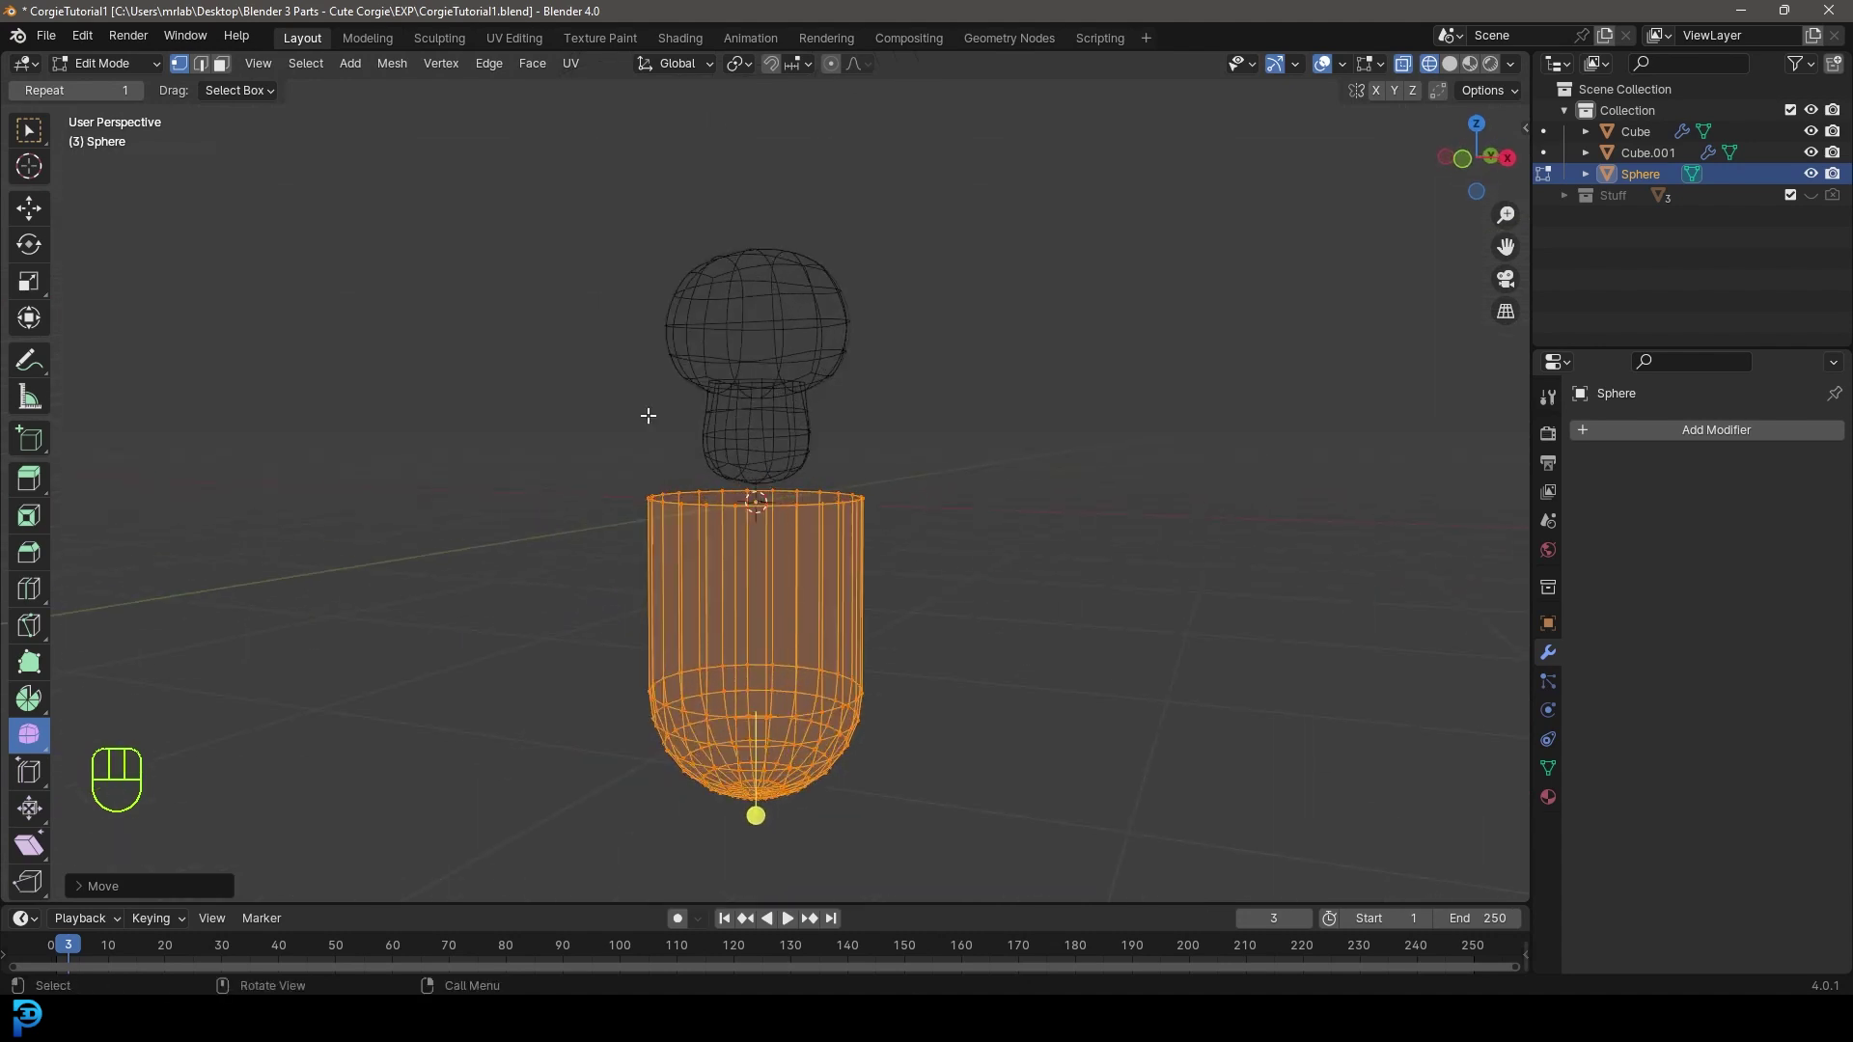
- Switch to Object Mode and scale the capsule down uniformly to leg size in the front view
{"action": "left_click", "coordinate": [128, 64]}
{"action": "left_click", "coordinate": [93, 91]}
{"action": "key", "text": "KP_1"}
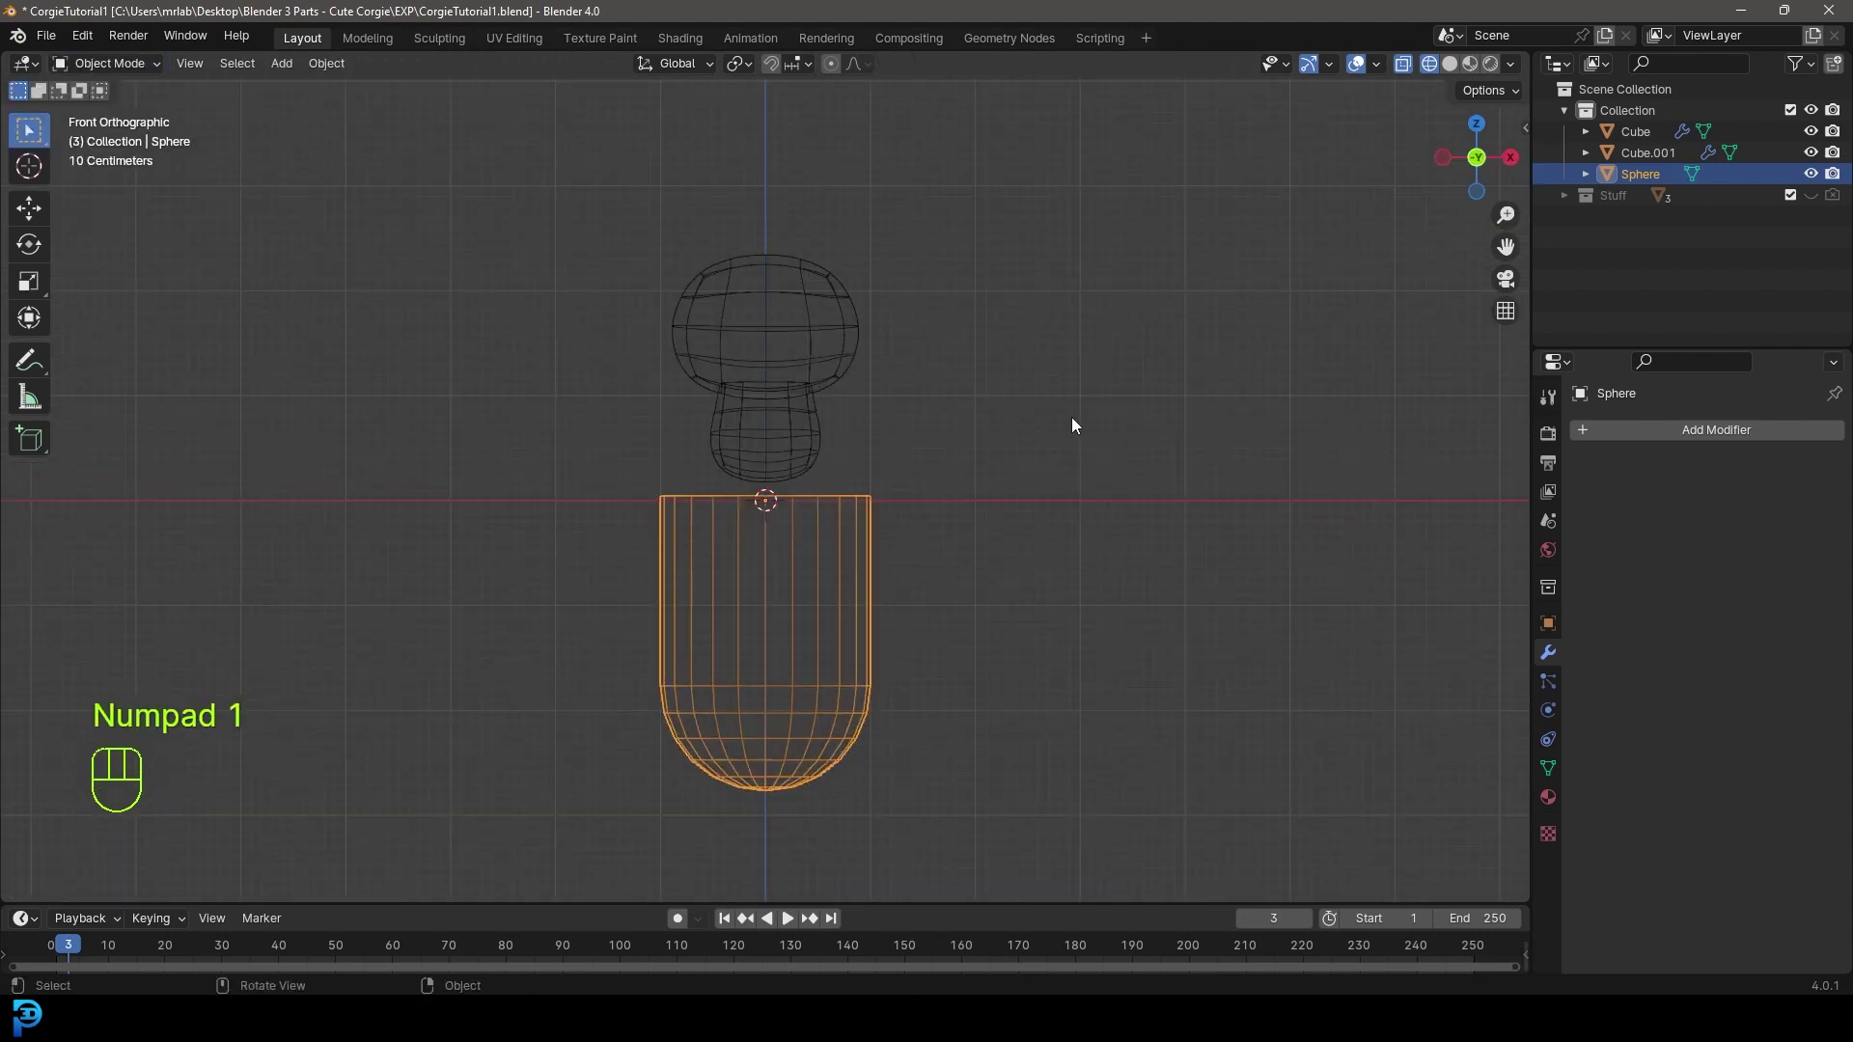
{"action": "scroll", "coordinate": [811, 538], "scroll_direction": "up", "scroll_amount": 3}
{"action": "key", "text": "s"}
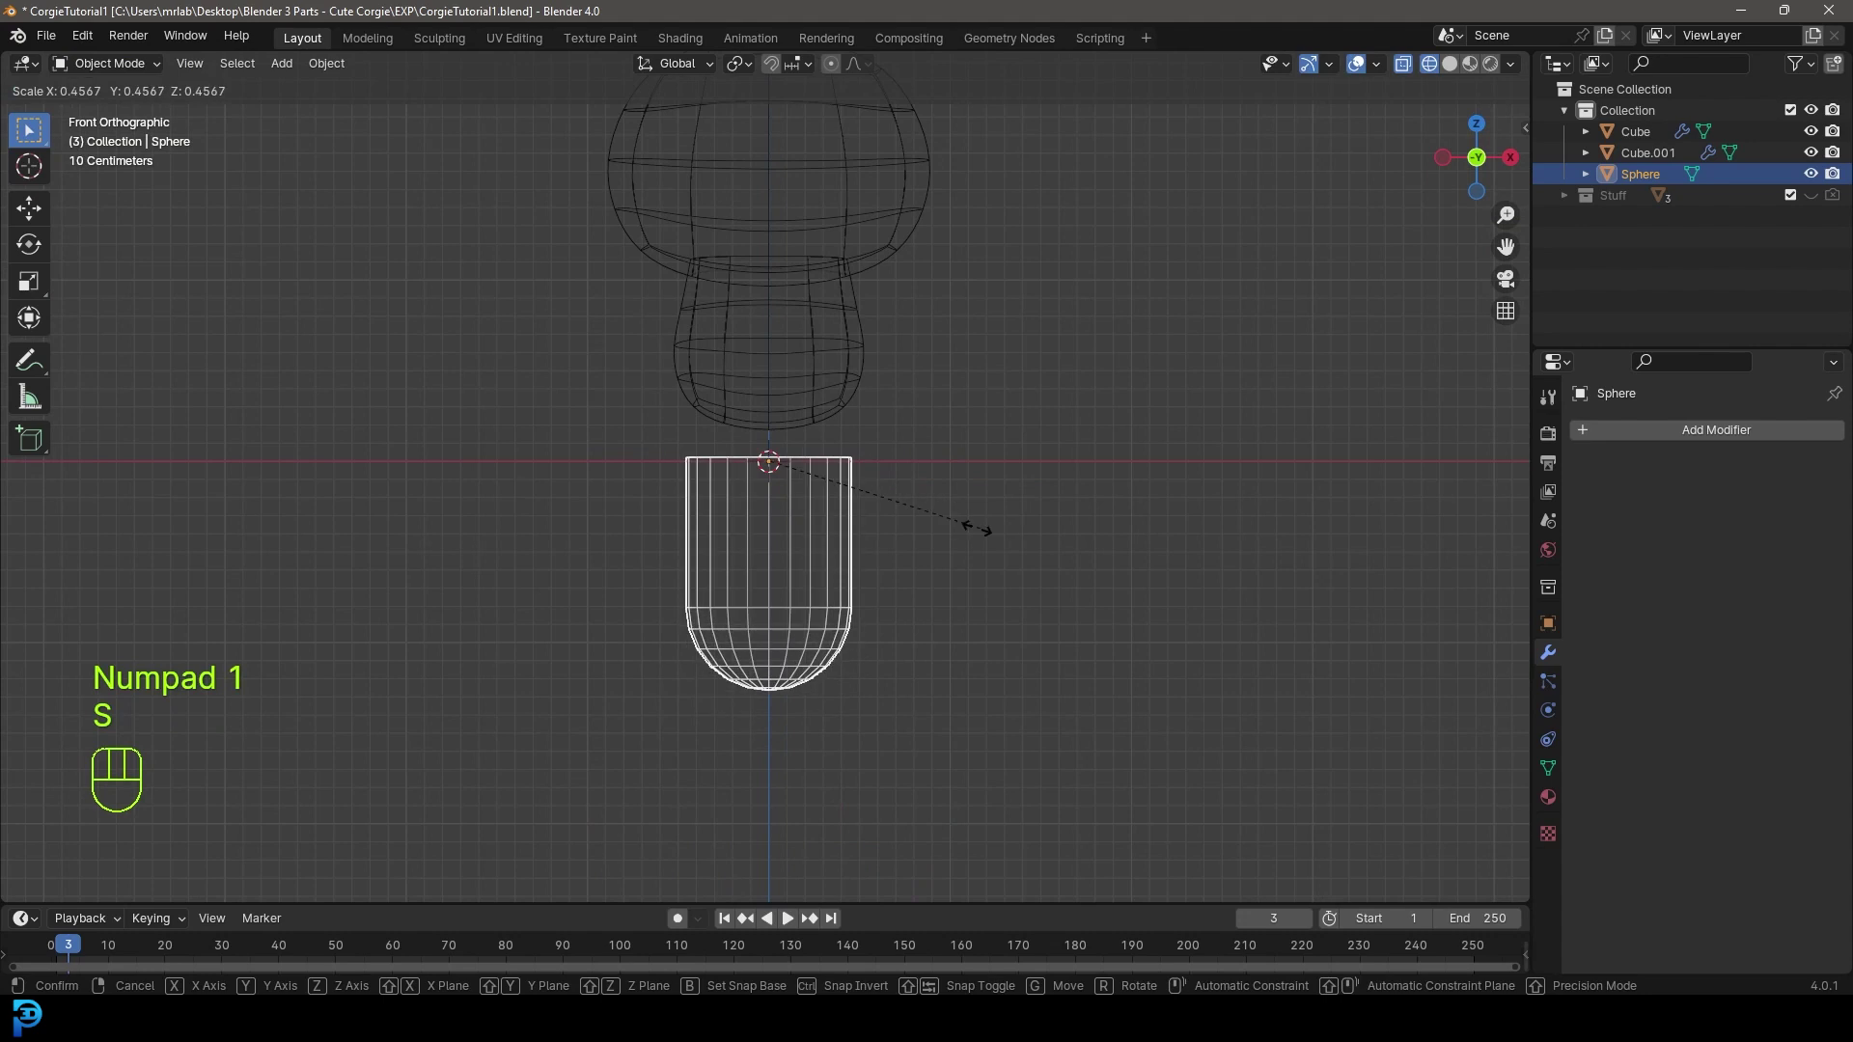
{"action": "left_click", "coordinate": [823, 522]}
- Move the leg under the body's positive X side so its rounded end rests on the ground line
{"action": "middle_click_drag", "start_coordinate": [824, 526], "coordinate": [774, 627], "text": "shift"}
{"action": "scroll", "coordinate": [774, 627], "scroll_direction": "up", "scroll_amount": 3}
{"action": "key", "text": "g"}
{"action": "left_click", "coordinate": [830, 588]}
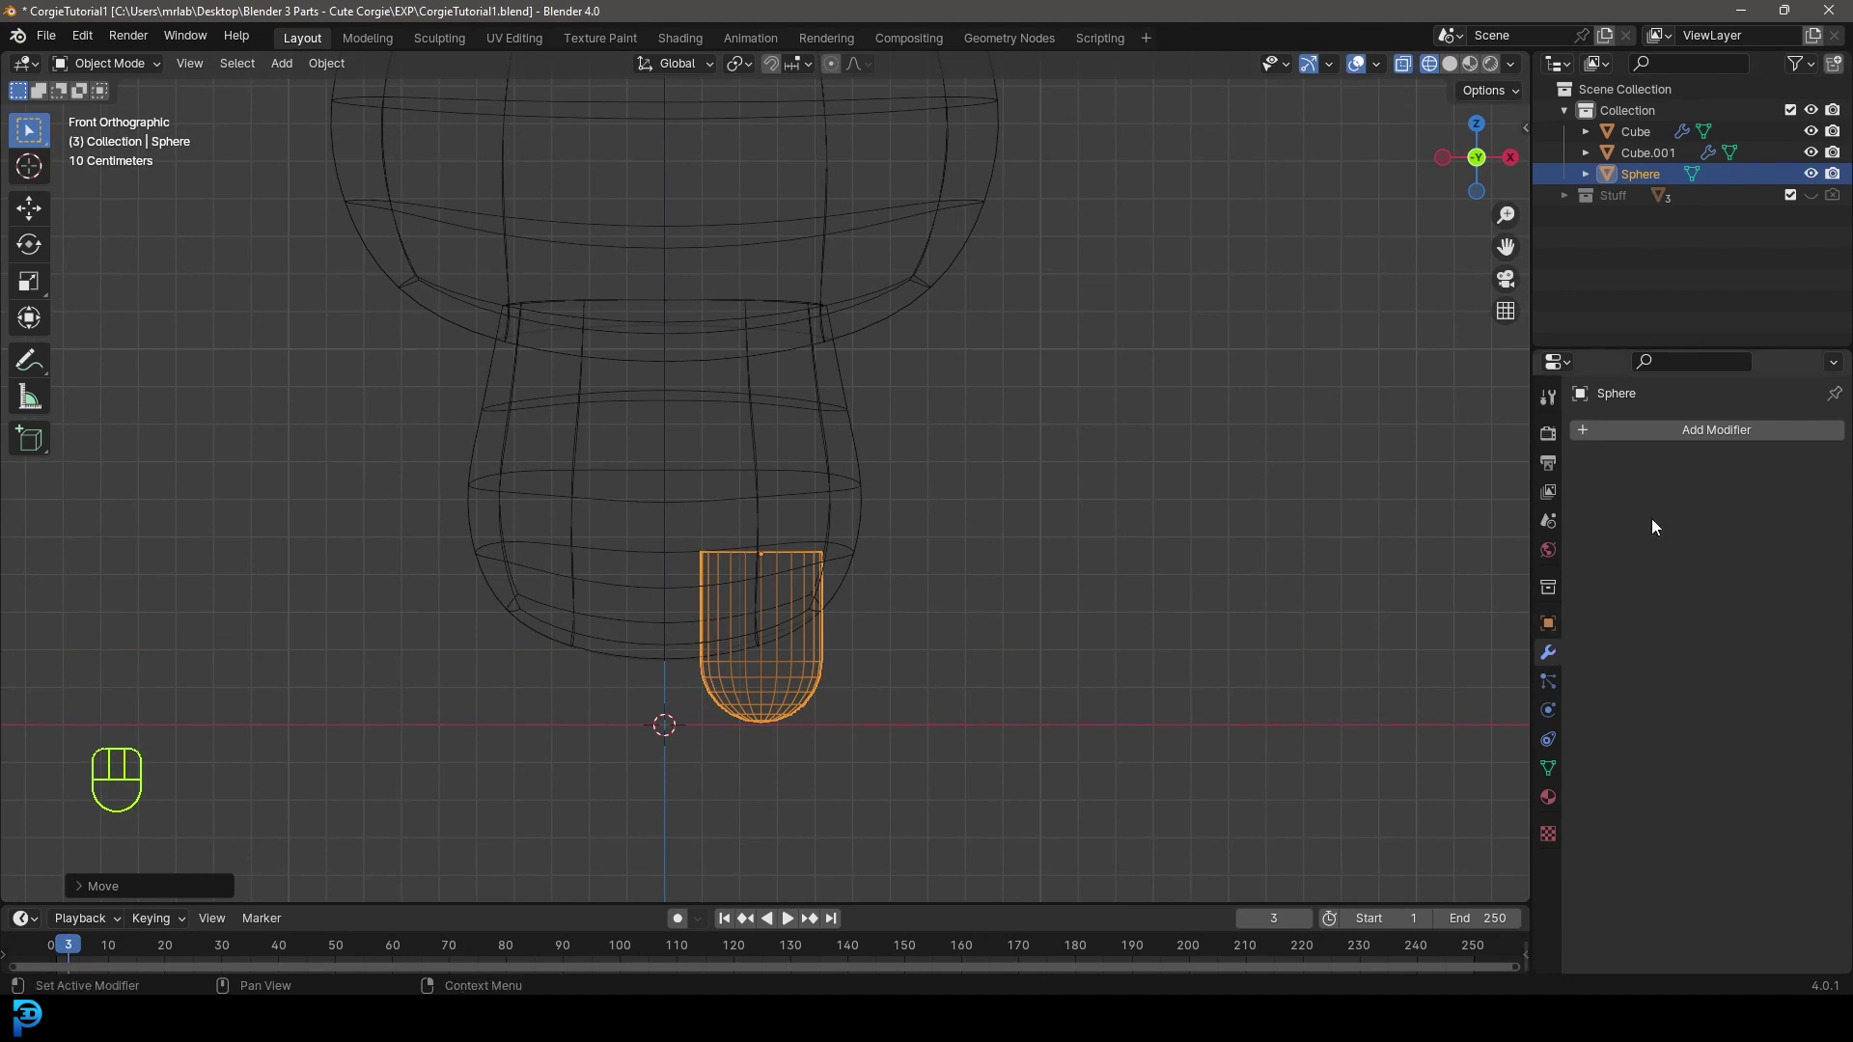
- Add a Mirror modifier to the leg on the X axis with Cube.001 as the mirror object
{"action": "left_click", "coordinate": [1679, 429]}
{"action": "left_click", "coordinate": [1600, 423]}
{"action": "type", "text": "mir"}
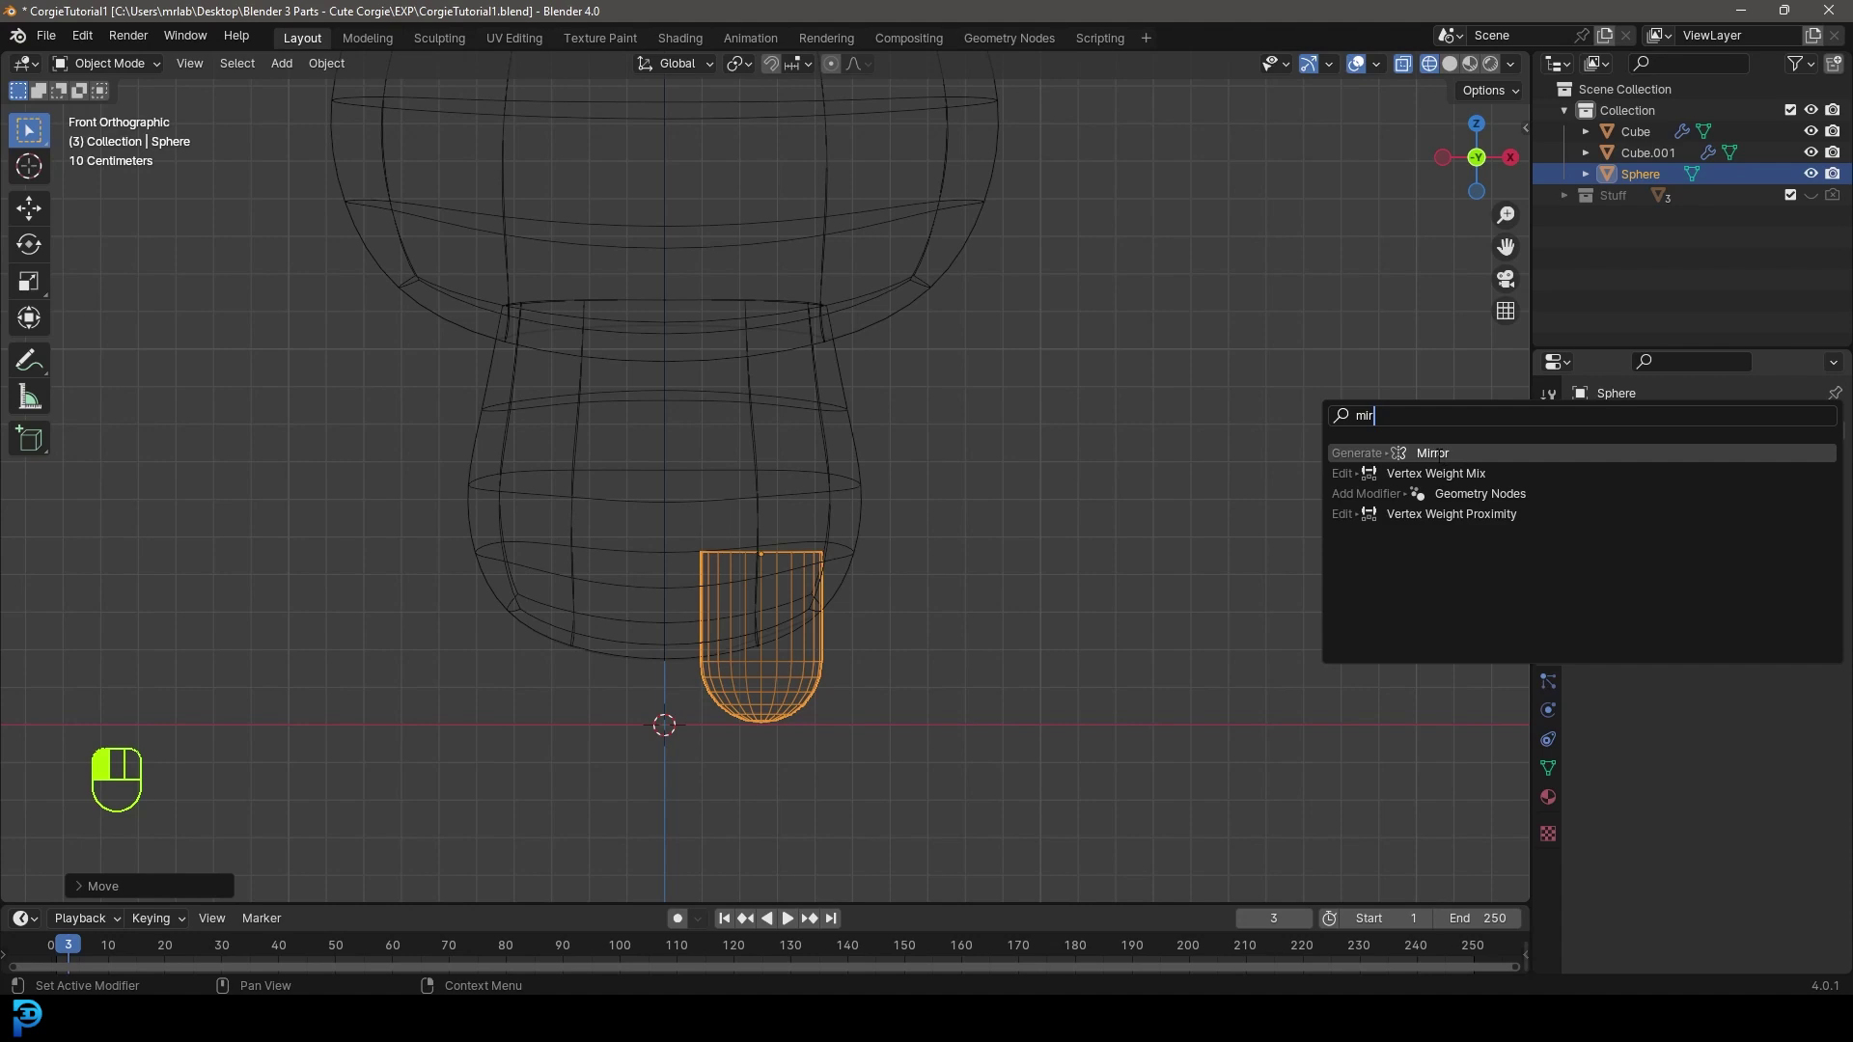
{"action": "left_click", "coordinate": [1437, 454]}
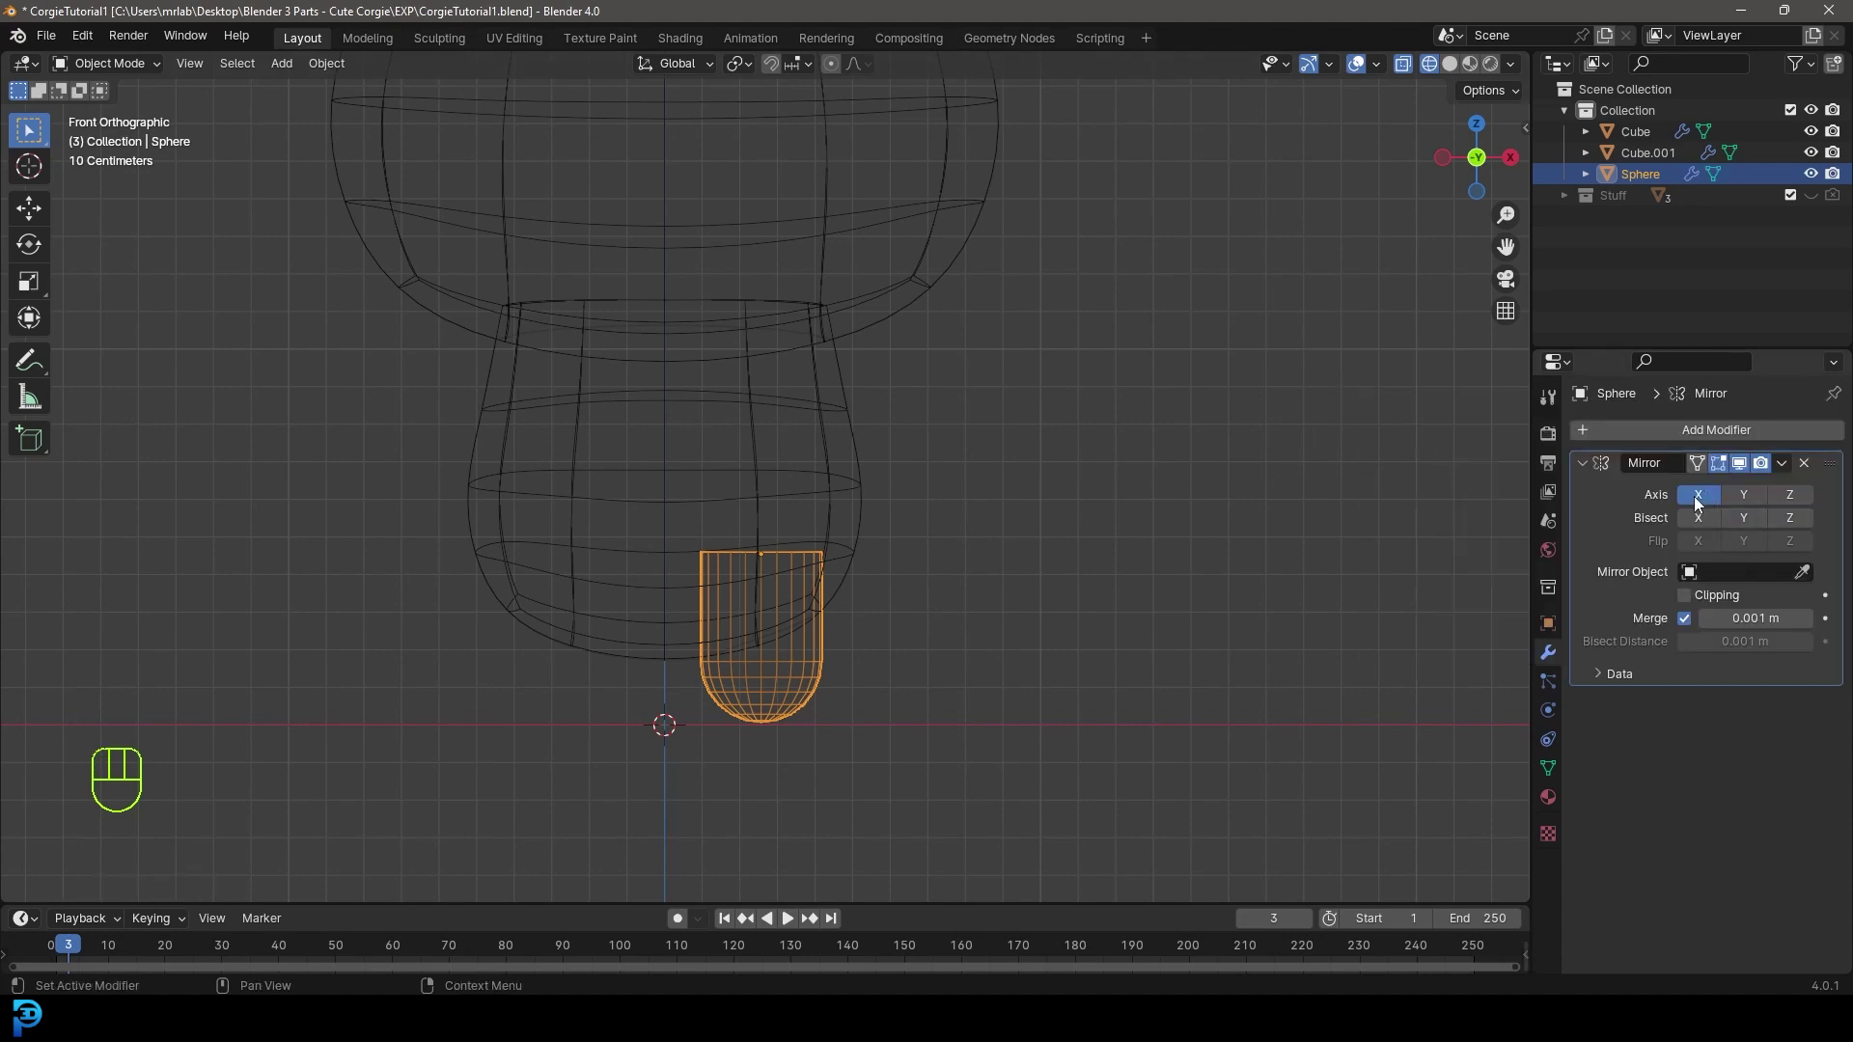
{"action": "left_click", "coordinate": [1802, 573]}
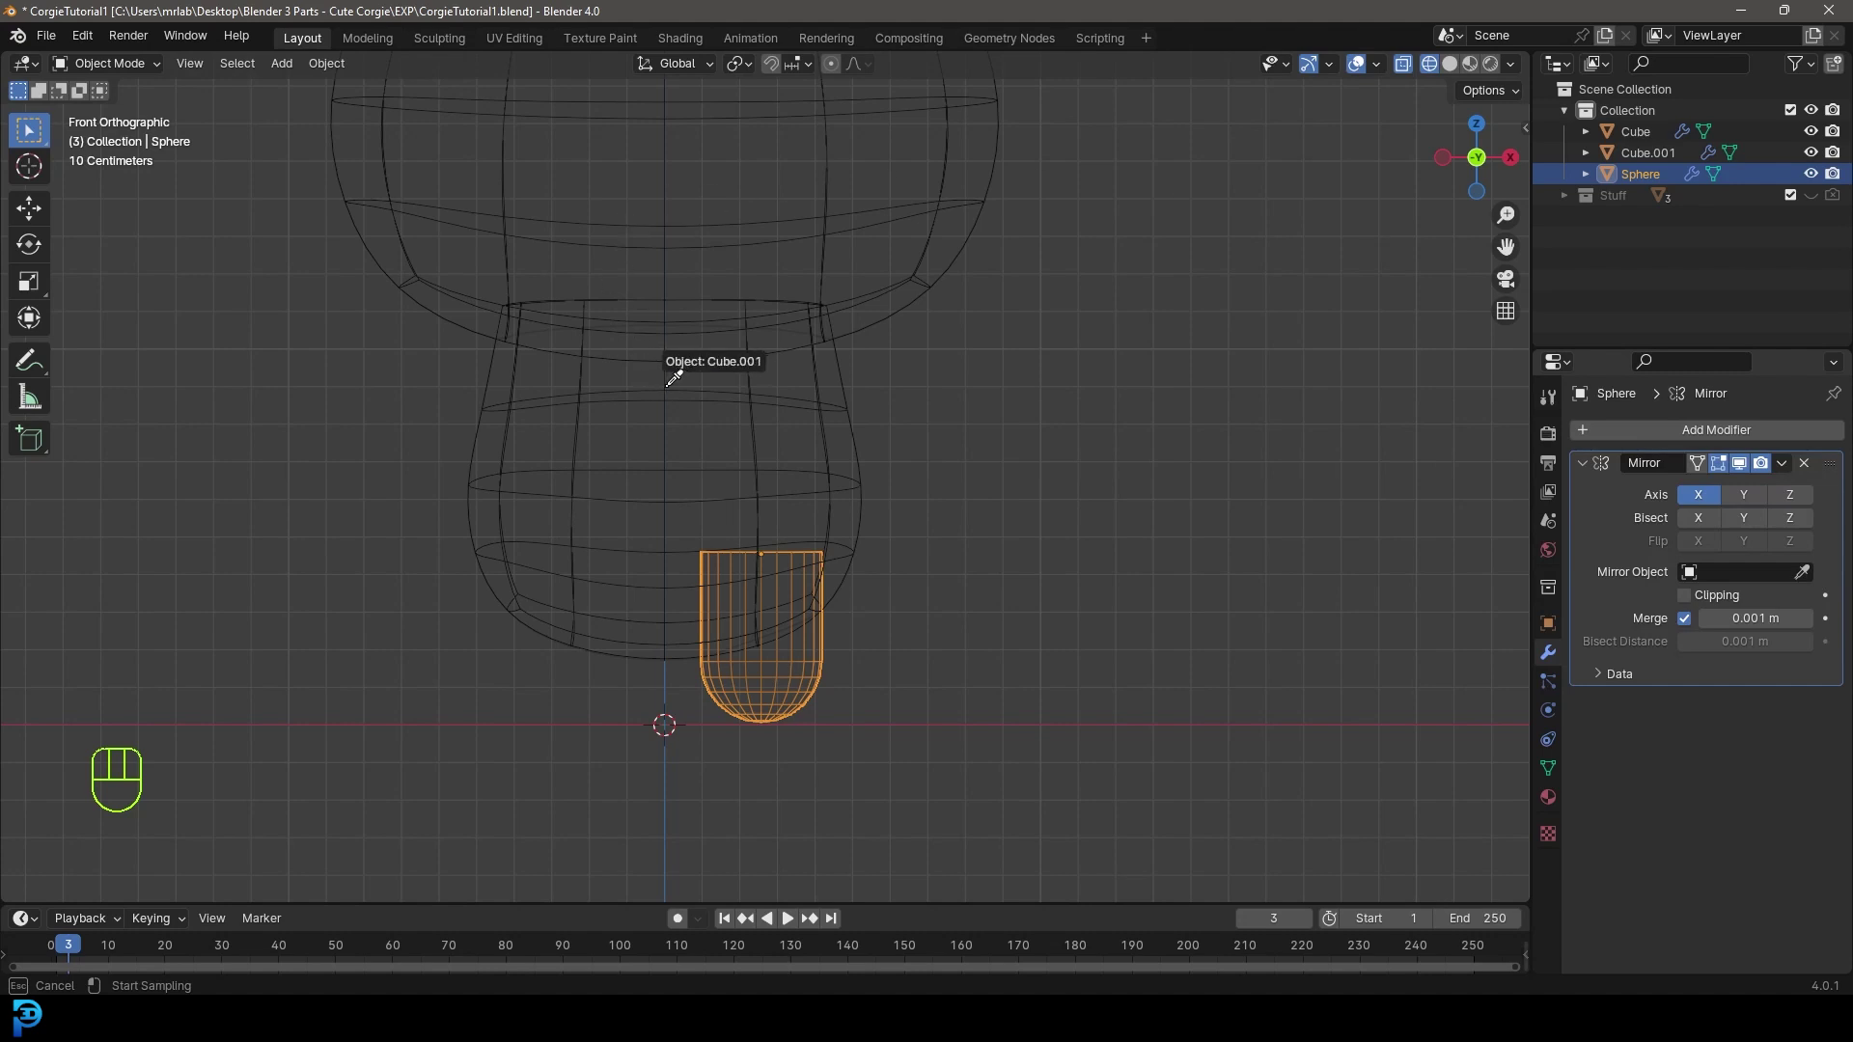
{"action": "left_click", "coordinate": [733, 366]}
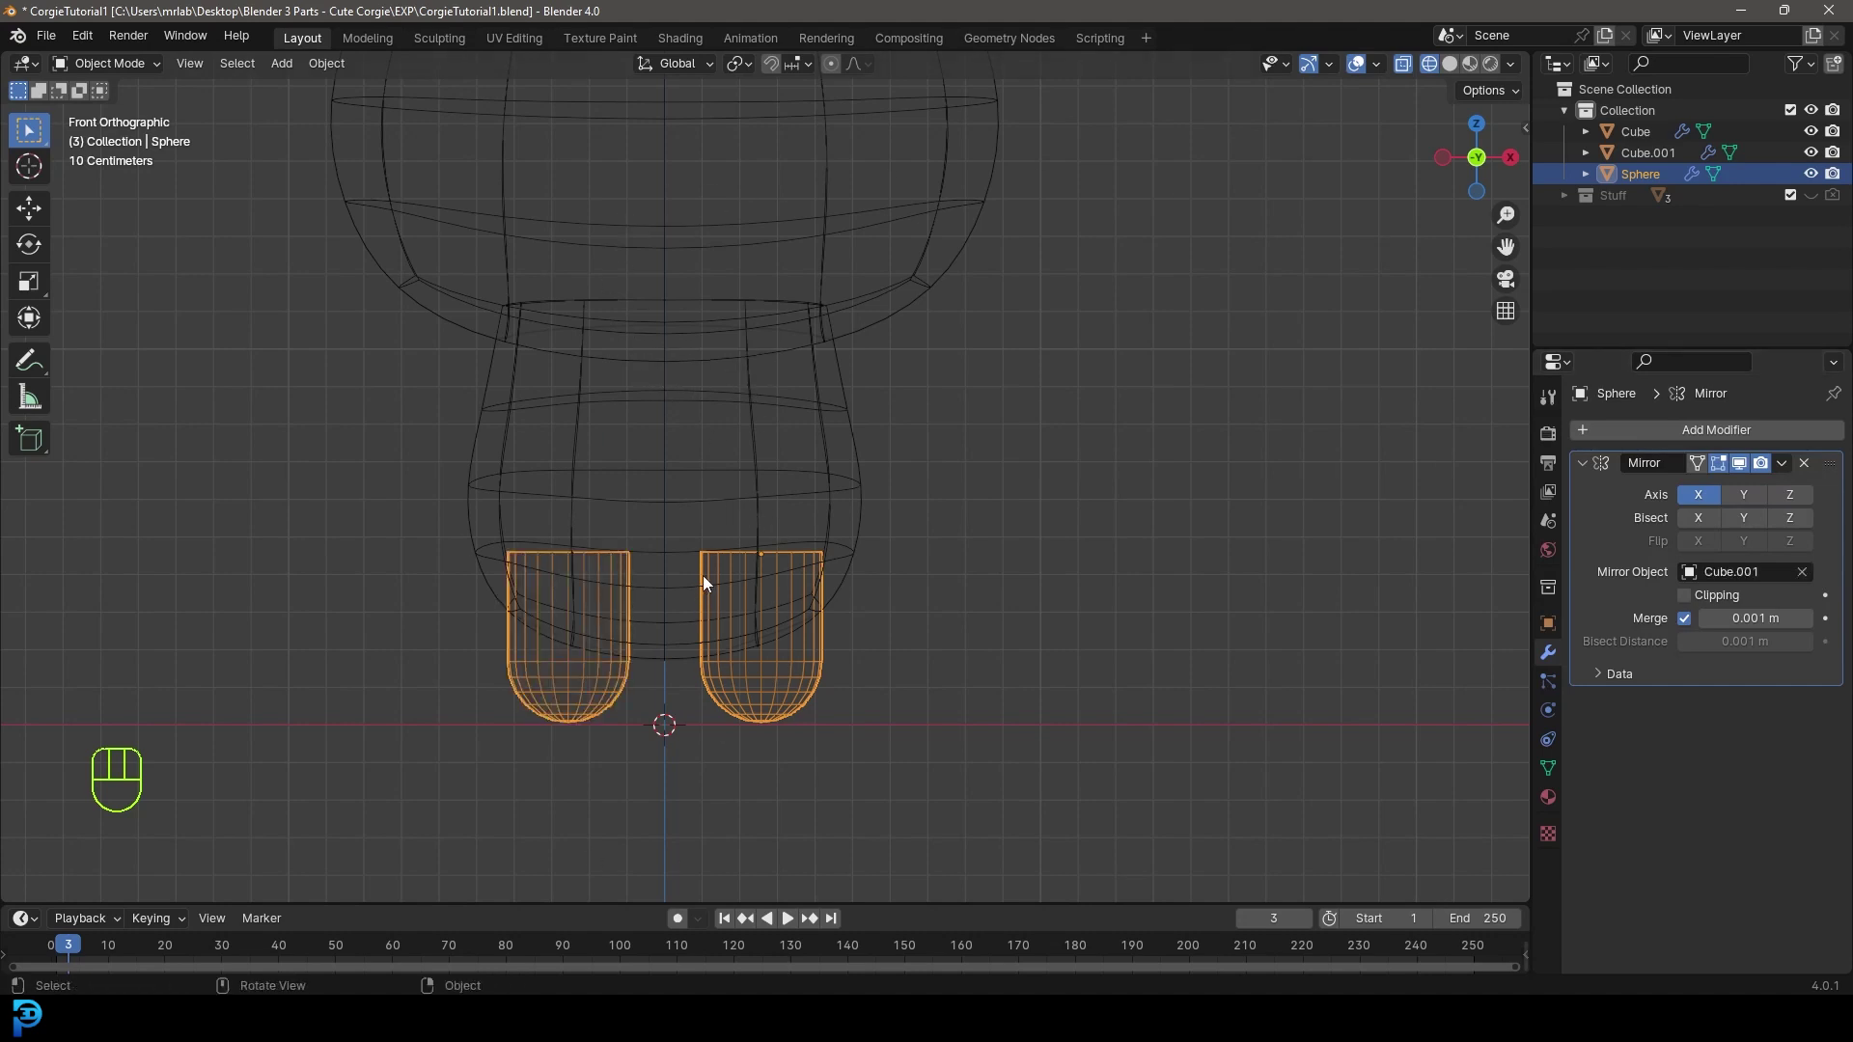
- Switch to solid shading and move the legs apart by about 0.056 m along X
{"action": "key", "text": "z"}
{"action": "left_click", "coordinate": [763, 618]}
{"action": "scroll", "coordinate": [803, 708], "scroll_direction": "up", "scroll_amount": 1}
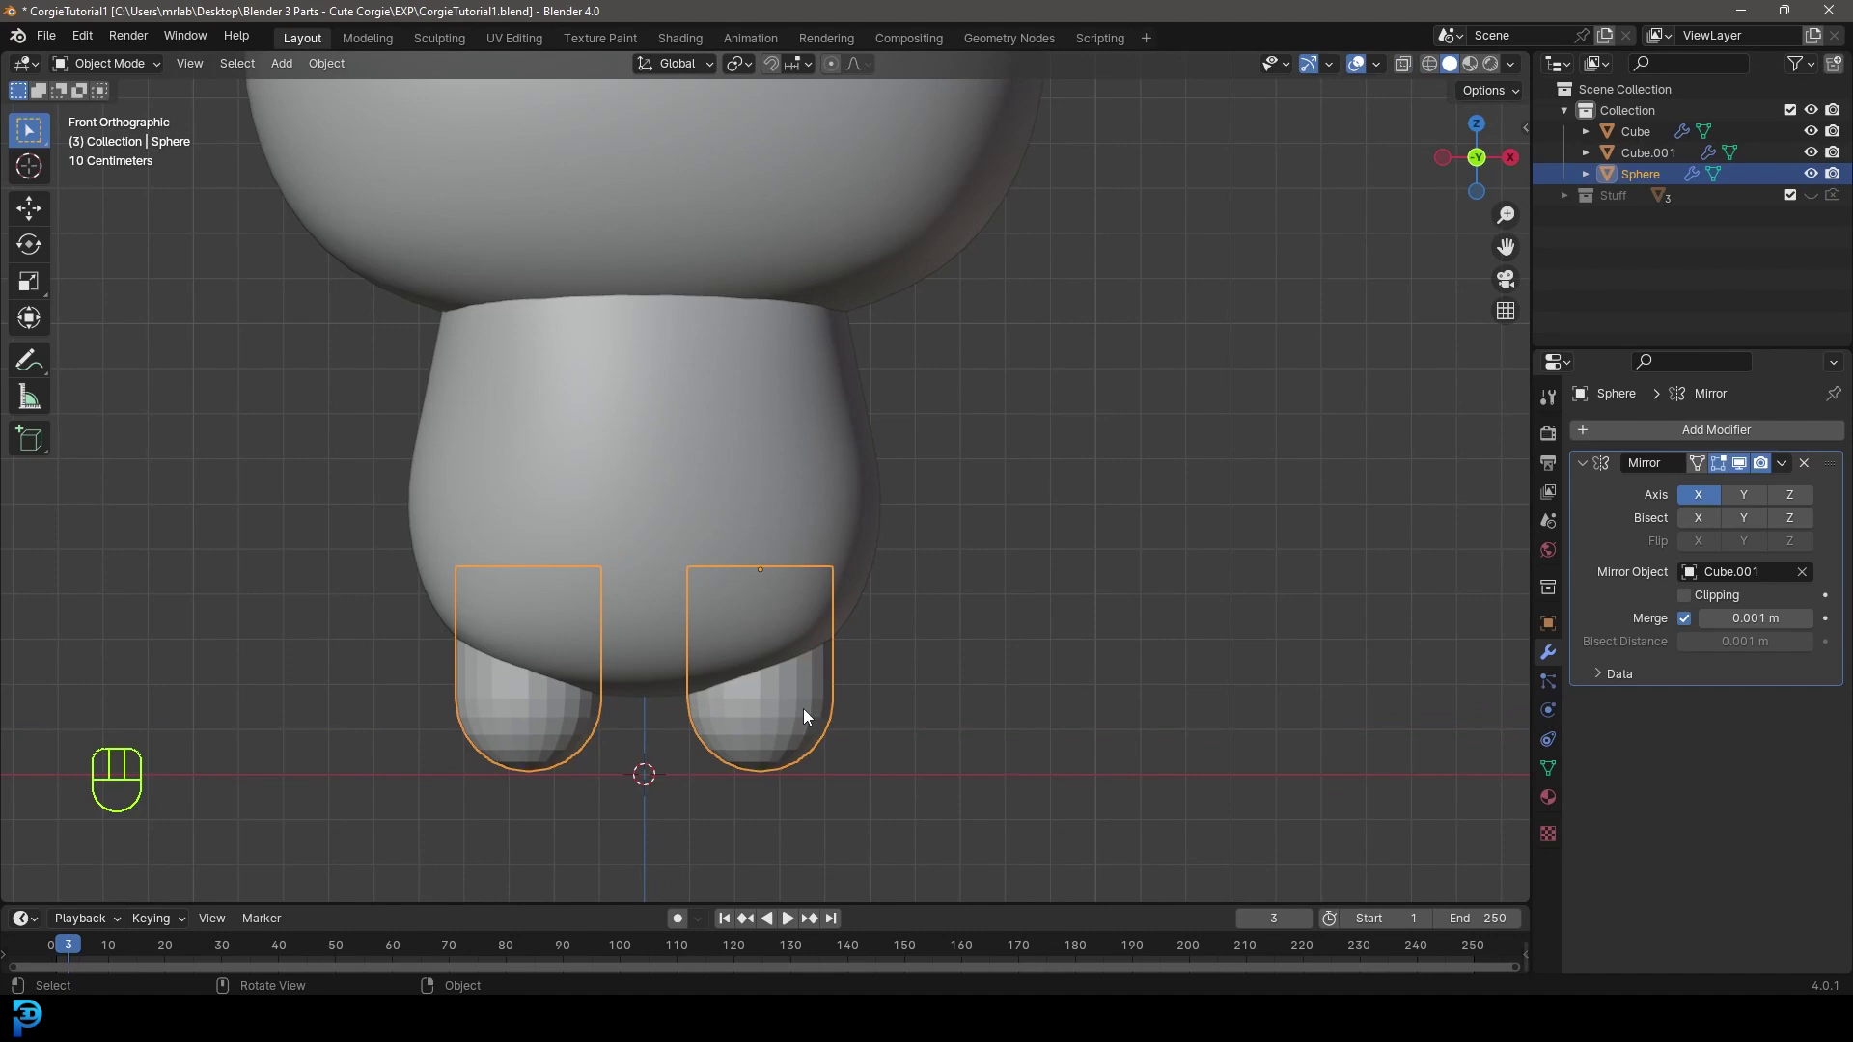
{"action": "key", "text": "g"}
{"action": "key", "text": "x"}
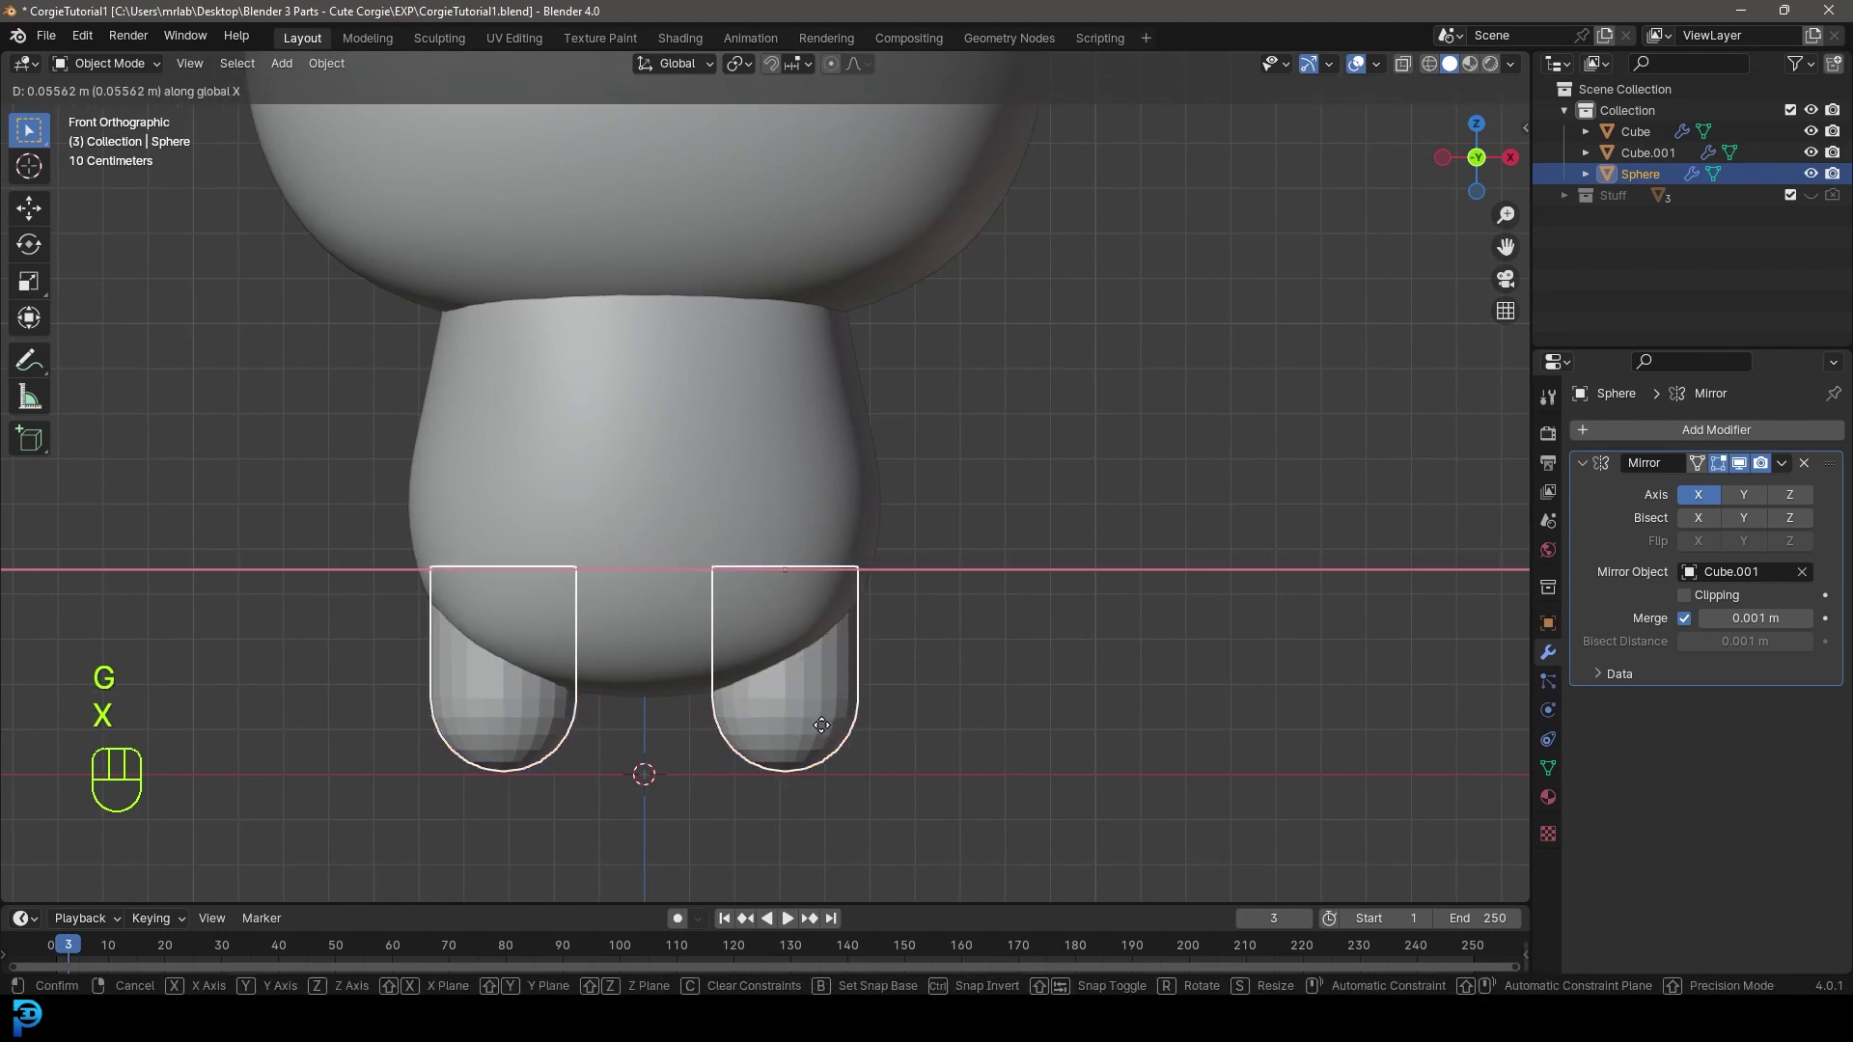
{"action": "left_click", "coordinate": [820, 726]}
- Edit the leg mesh in wireframe and add three evenly spaced loop cuts across its straight upper section
{"action": "key", "text": "z"}
{"action": "key", "text": "z"}
{"action": "key", "text": "Tab"}
{"action": "scroll", "coordinate": [784, 683], "scroll_direction": "up", "scroll_amount": 2}
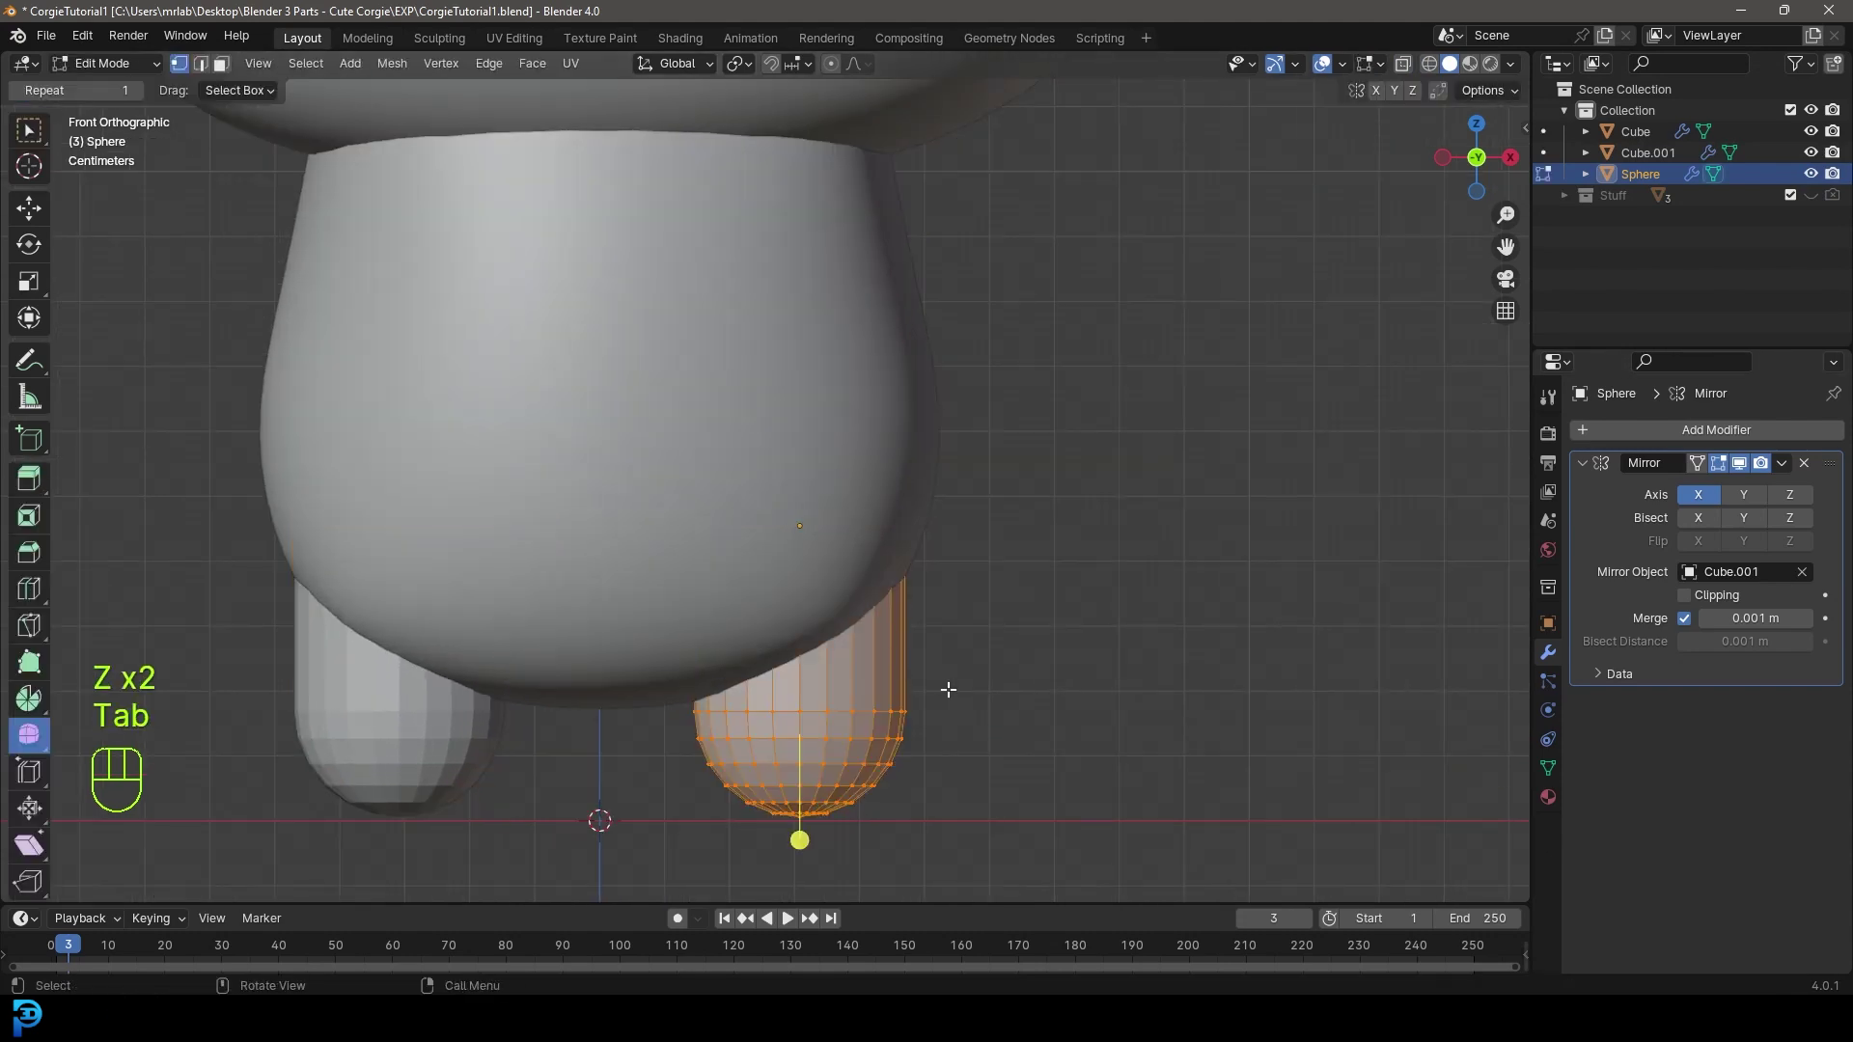
{"action": "key", "text": "z"}
{"action": "left_click", "coordinate": [730, 645]}
{"action": "scroll", "coordinate": [952, 620], "scroll_direction": "up", "scroll_amount": 1}
{"action": "key", "text": "ctrl+r"}
{"action": "scroll", "coordinate": [954, 621], "scroll_direction": "up", "scroll_amount": 2}
{"action": "left_click", "coordinate": [953, 621]}
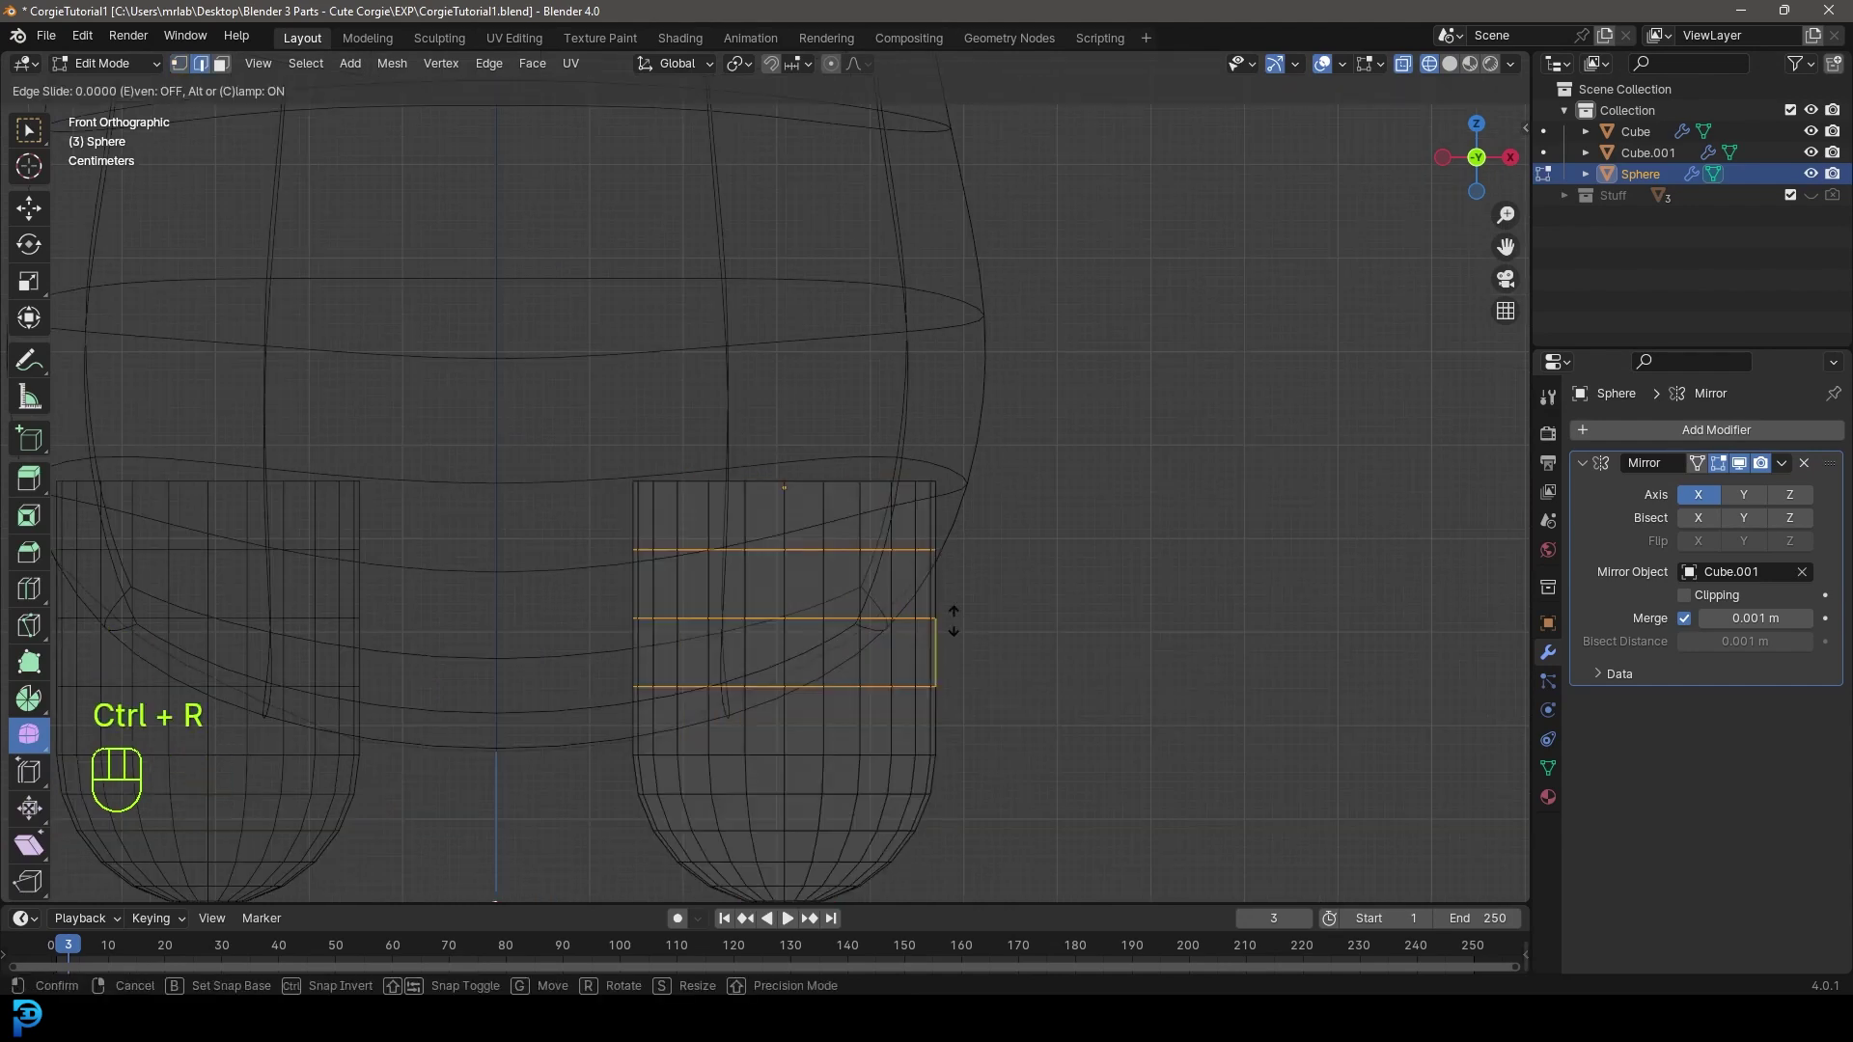
{"action": "right_click", "coordinate": [994, 643]}
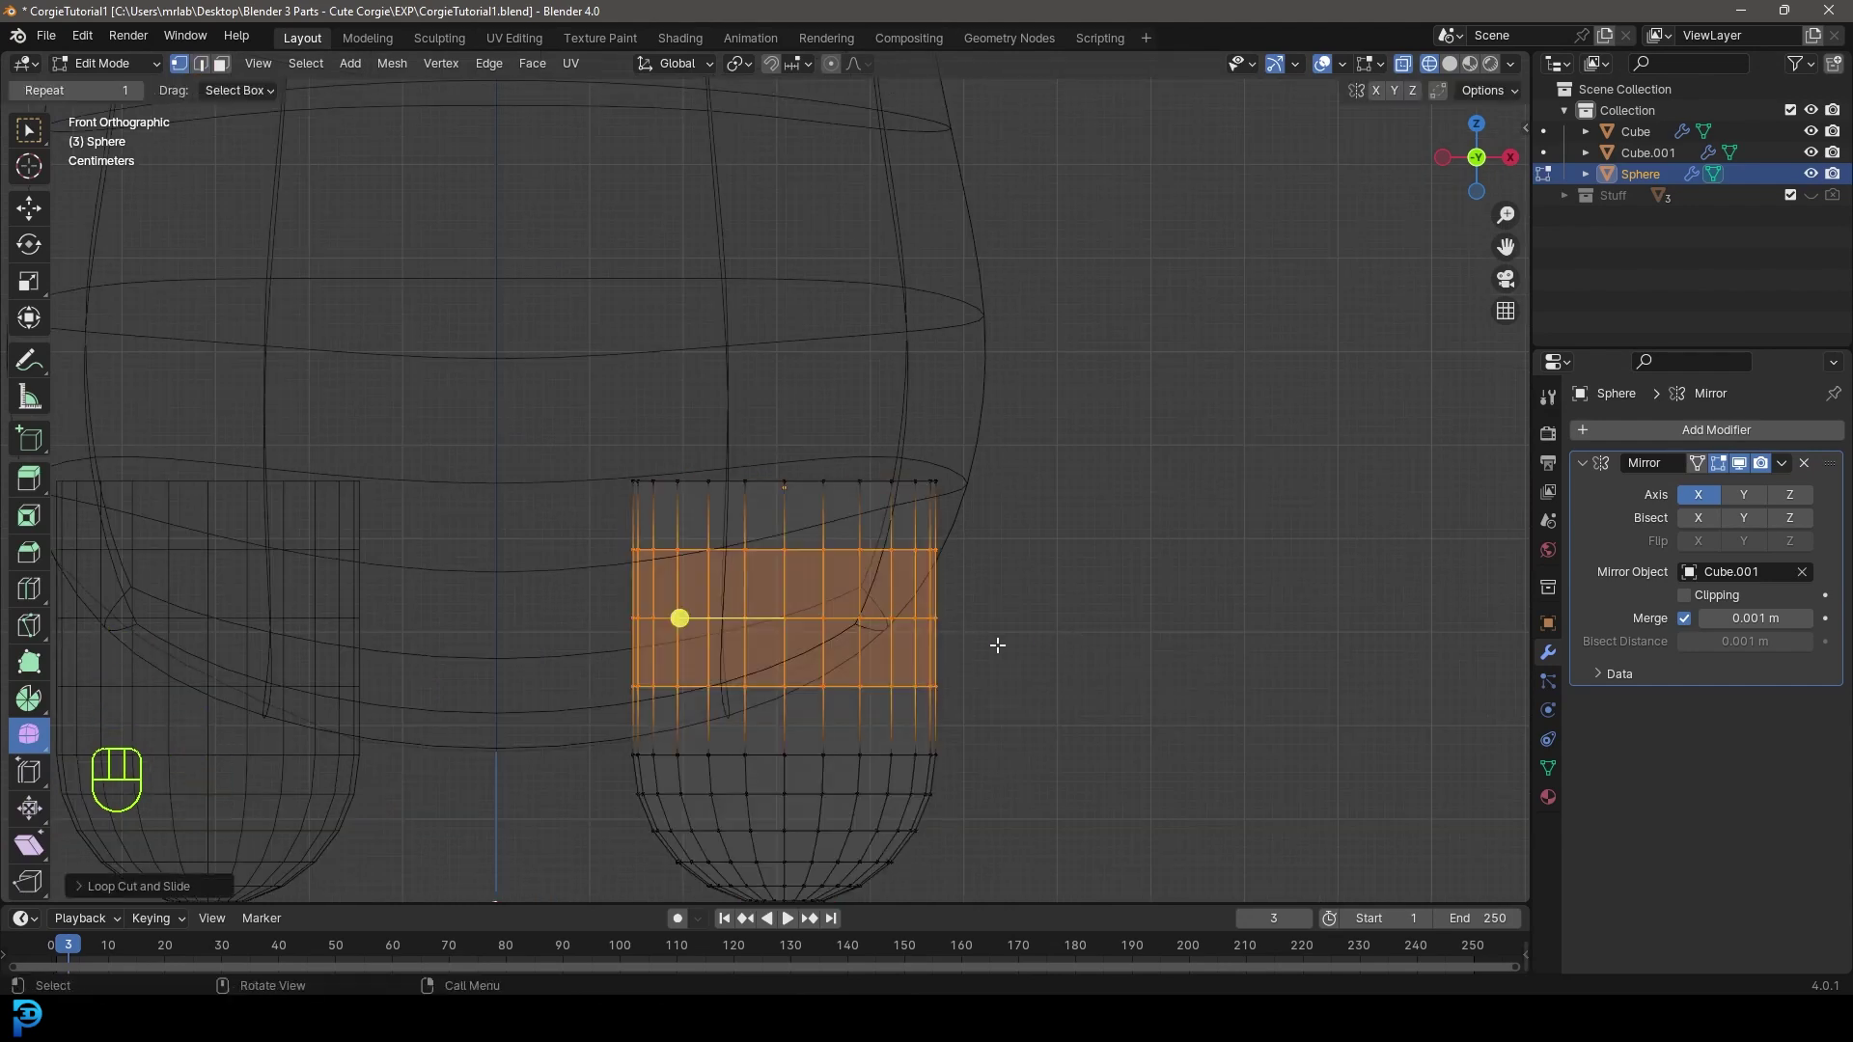
- Enable proportional editing and pull the outer vertices of the leg's middle loop outward from the body
{"action": "left_click", "coordinate": [836, 64]}
{"action": "key", "text": "b"}
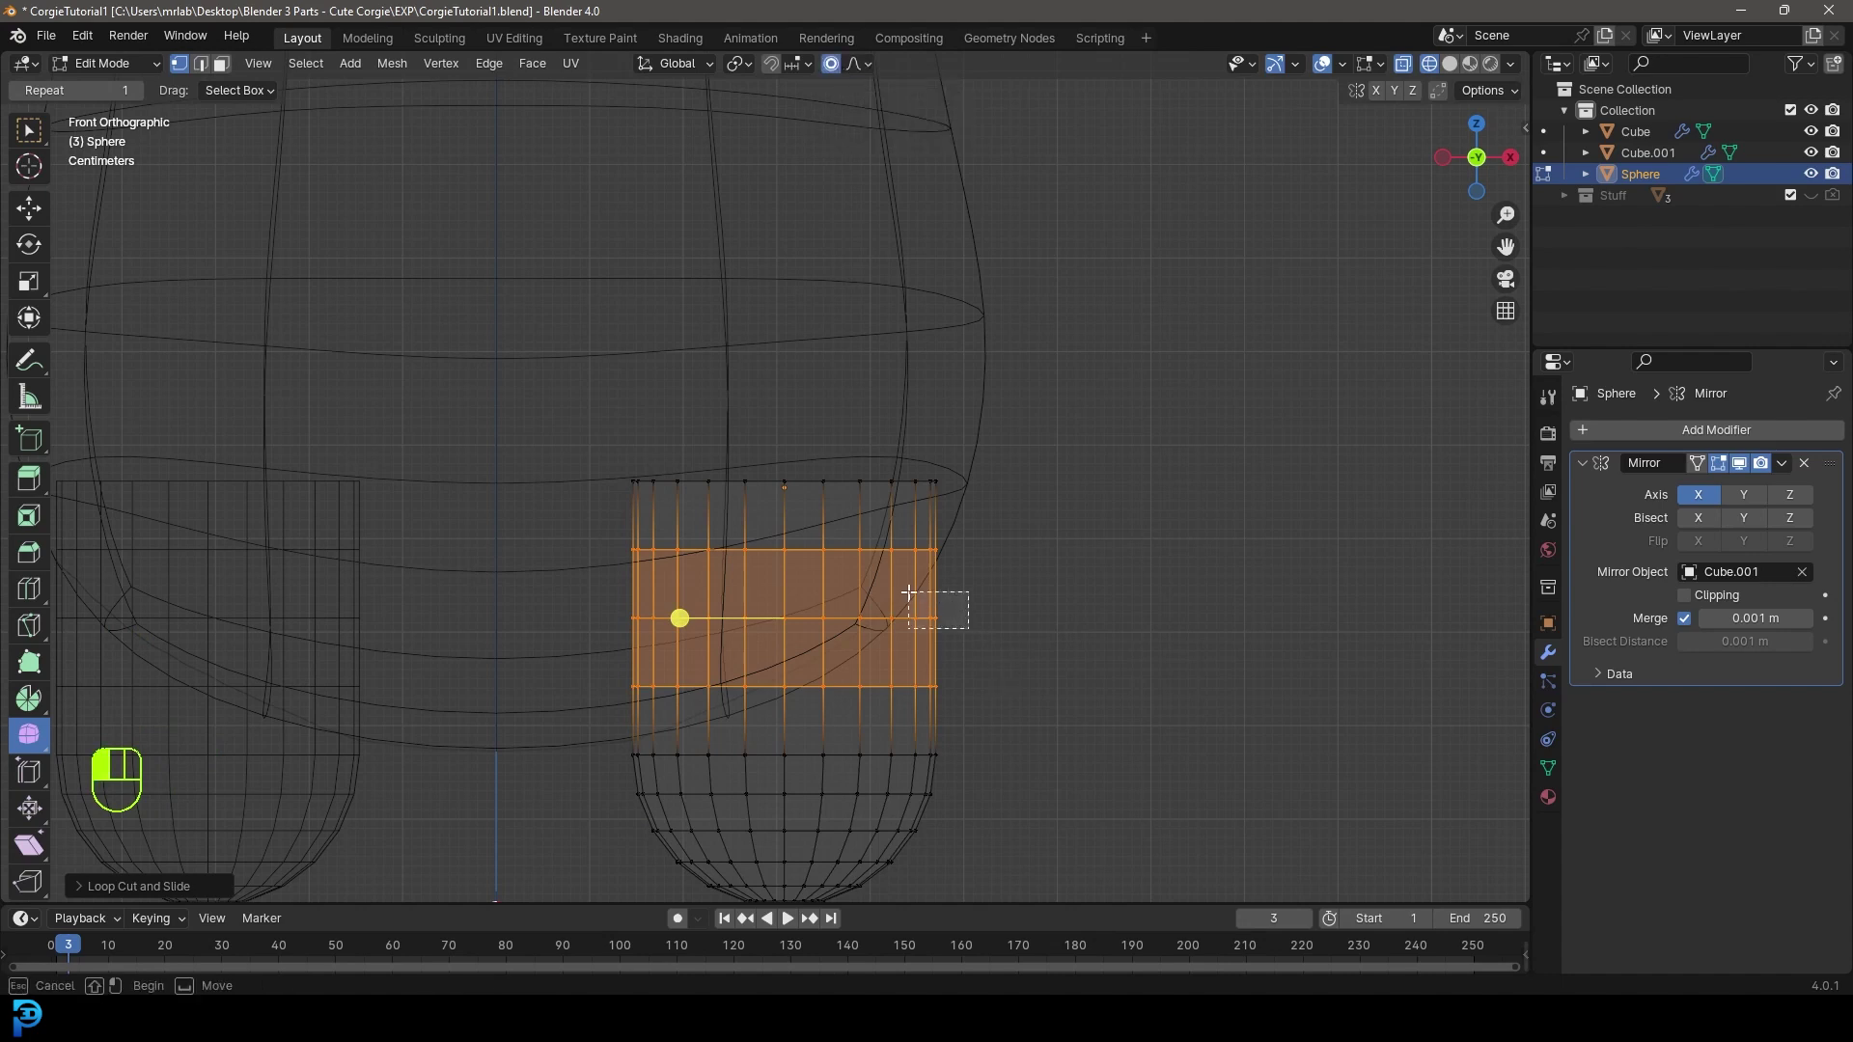
{"action": "left_click_drag", "start_coordinate": [909, 592], "coordinate": [908, 595]}
{"action": "key", "text": "g"}
{"action": "left_click", "coordinate": [1043, 673]}
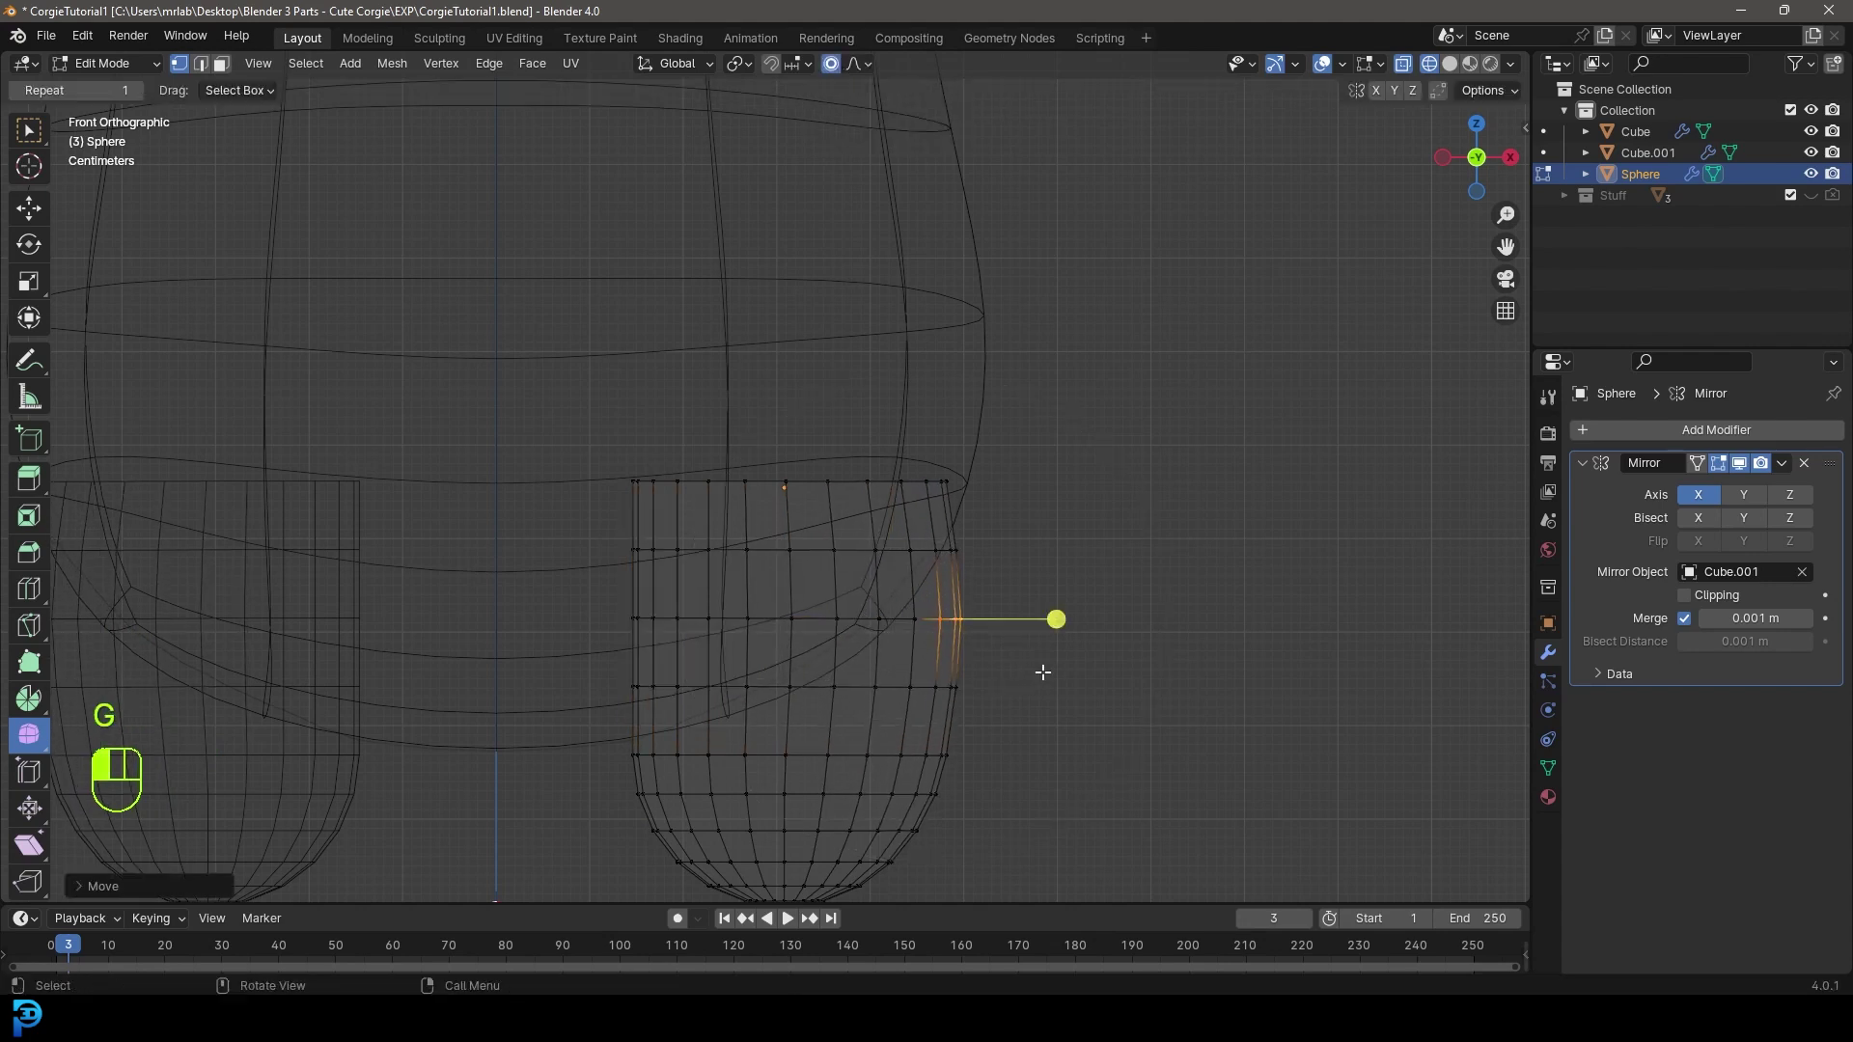
- Use proportional editing to pull in the middle of the leg's inner side and reshape its inner top corner
{"action": "left_click", "coordinate": [634, 481]}
{"action": "key", "text": "g"}
{"action": "key", "text": "g"}
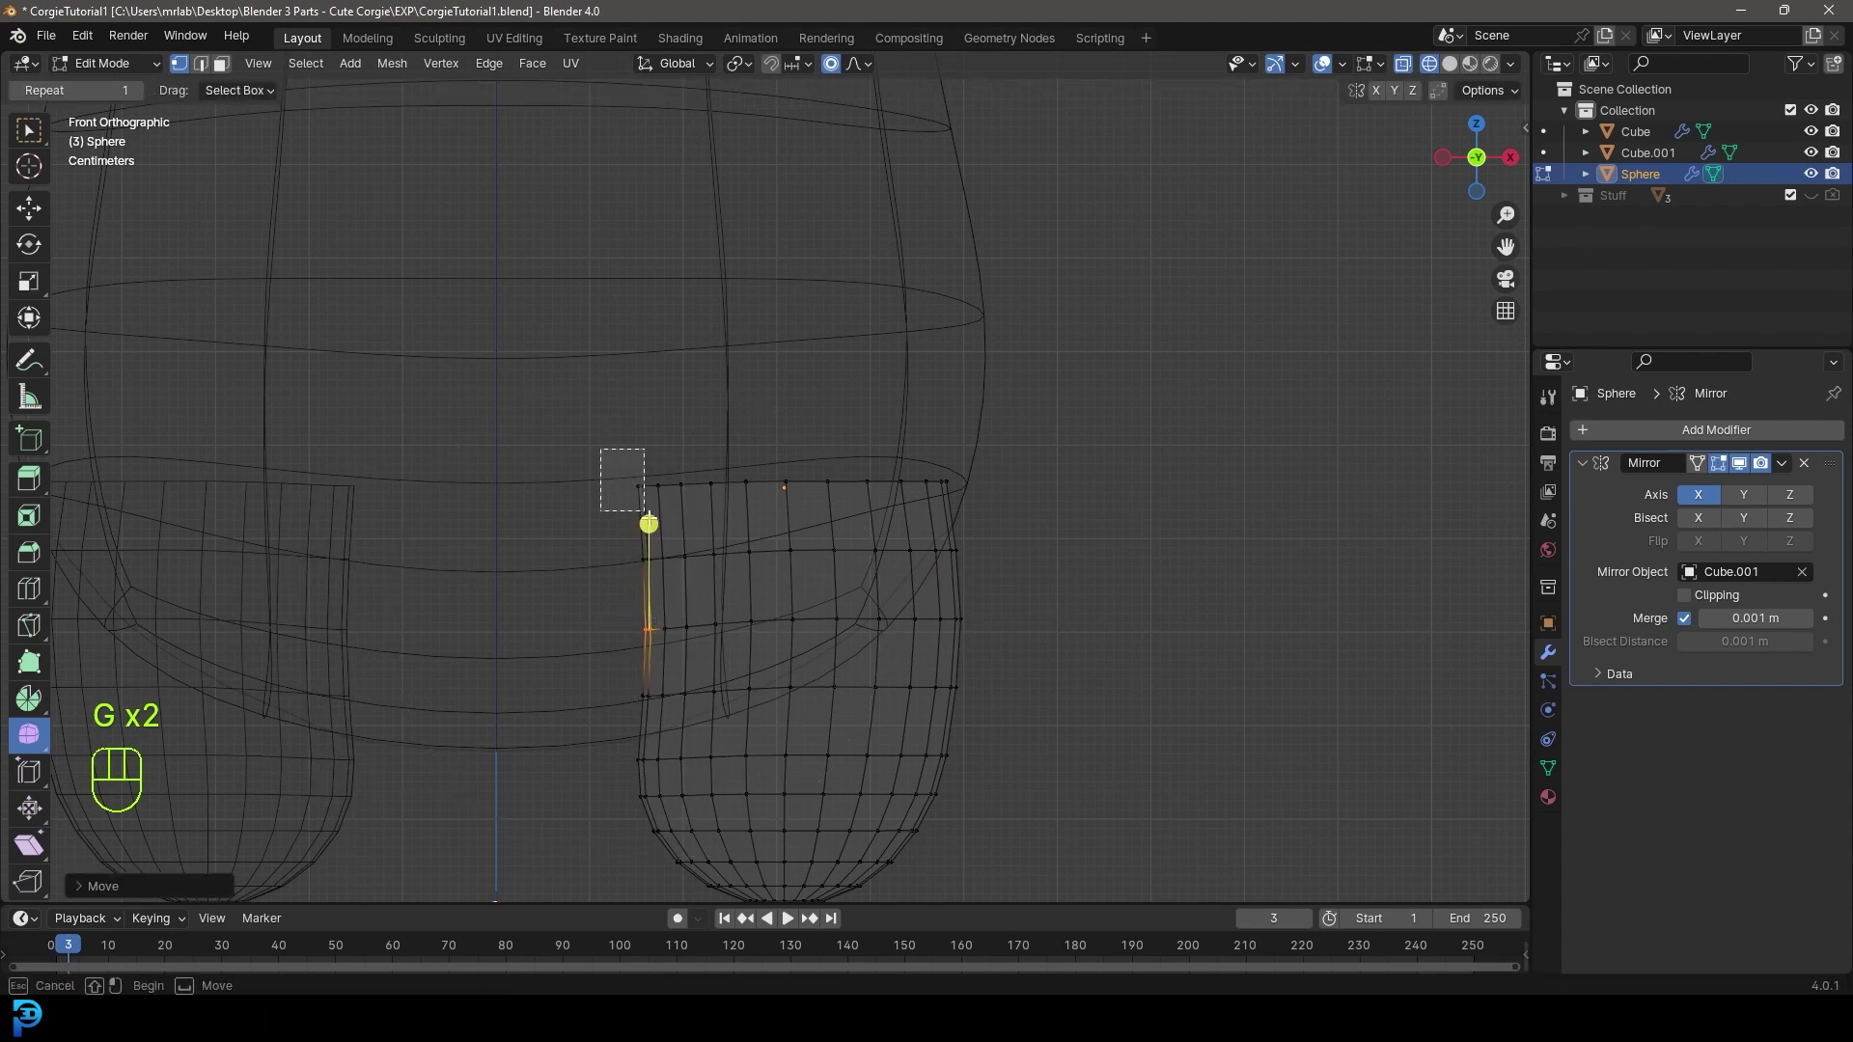
{"action": "left_click", "coordinate": [610, 608]}
{"action": "scroll", "coordinate": [970, 589], "scroll_direction": "down", "scroll_amount": 3}
- In side view, reposition the leg's upper front and back vertices with proportional editing to shape its profile
{"action": "key", "text": "a"}
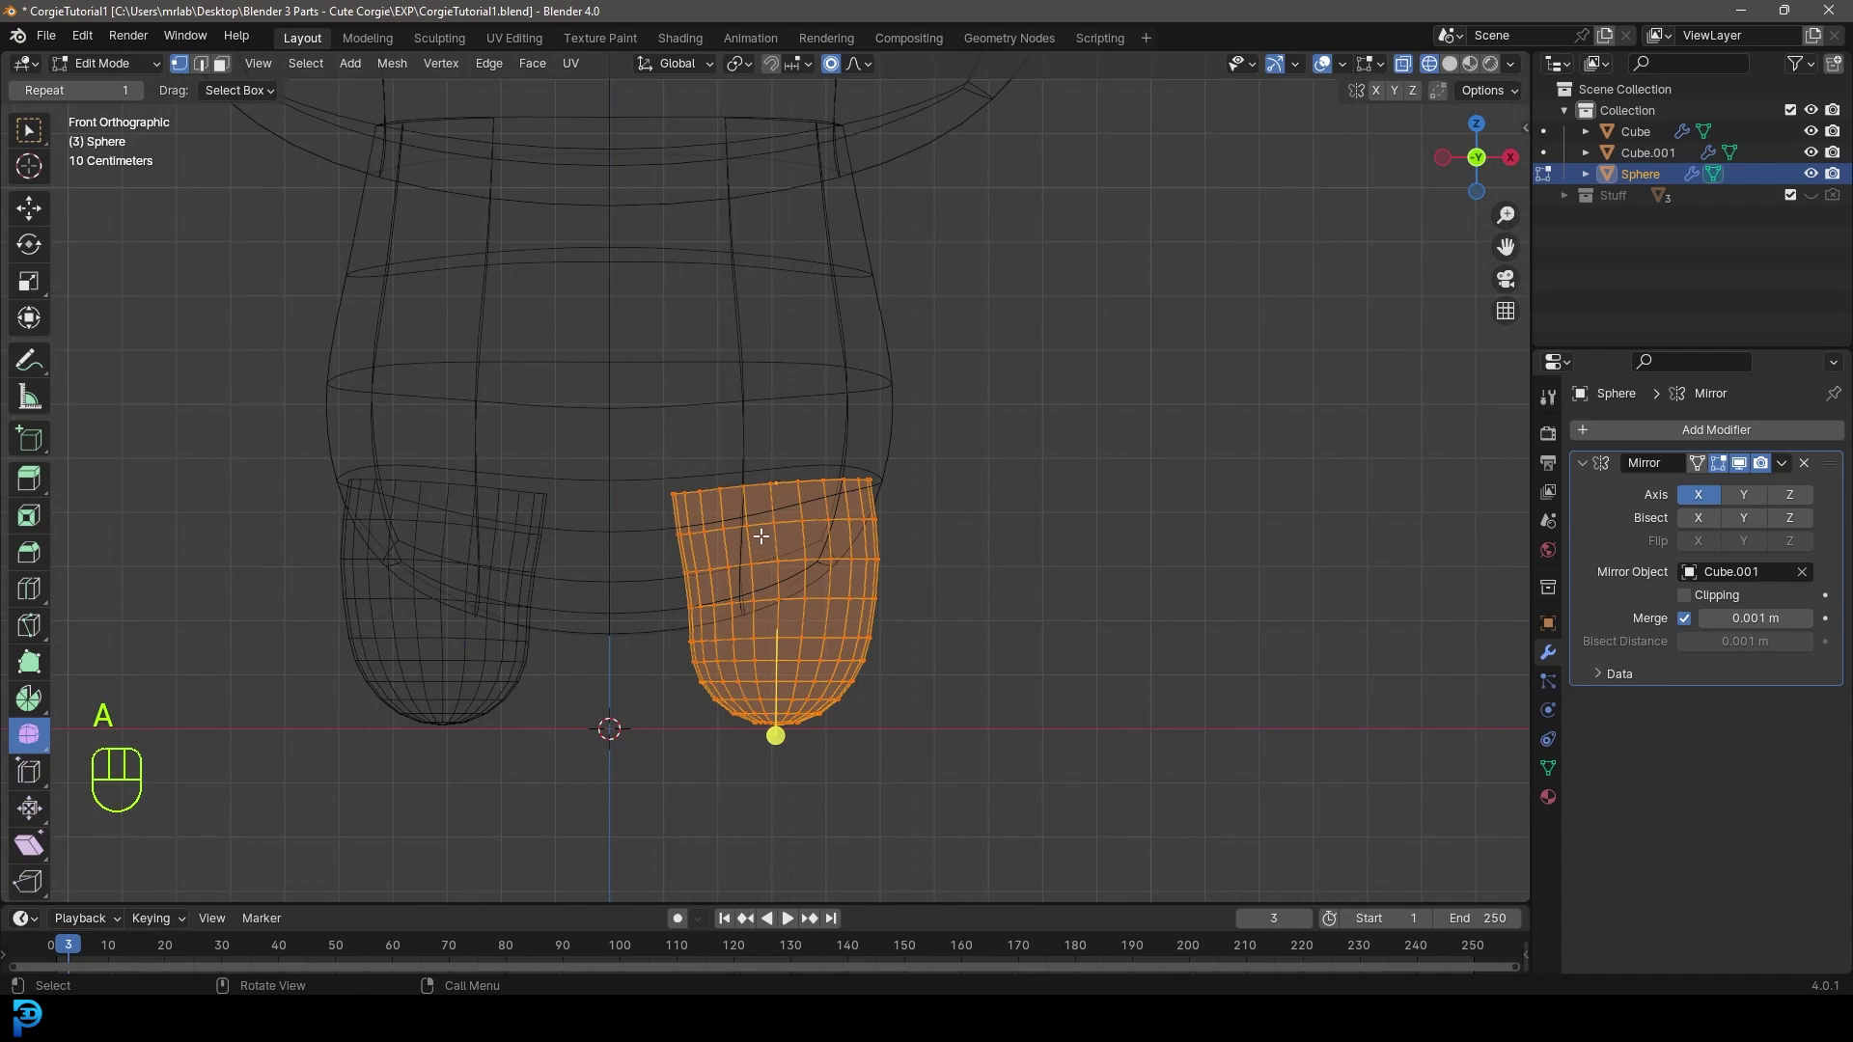
{"action": "key", "text": "KP_3"}
{"action": "left_click_drag", "start_coordinate": [785, 518], "coordinate": [725, 441]}
{"action": "key", "text": "g"}
{"action": "left_click", "coordinate": [837, 485]}
{"action": "left_click", "coordinate": [562, 486]}
{"action": "key", "text": "g"}
{"action": "left_click", "coordinate": [538, 490]}
{"action": "key", "text": "x"}
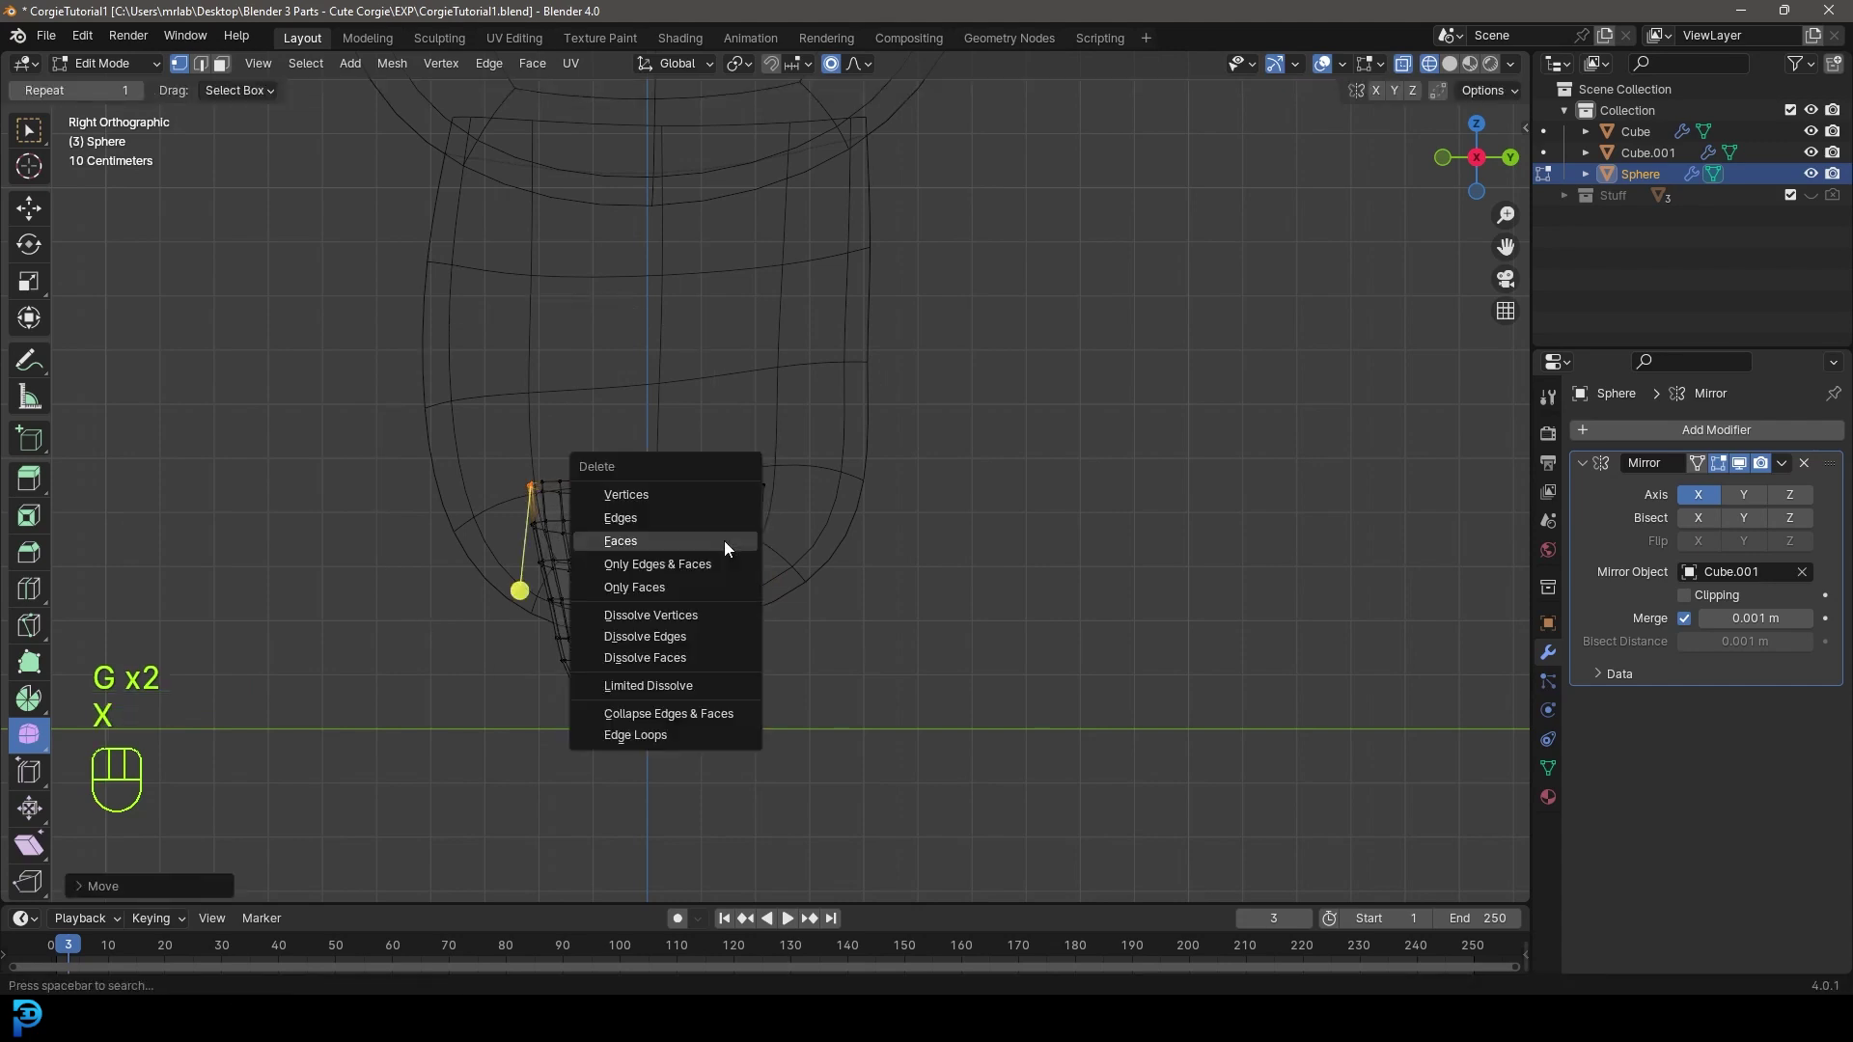
- Return to Object Mode in solid shading and shade the mirrored legs smooth
{"action": "key", "text": "z"}
{"action": "left_click", "coordinate": [1109, 546]}
{"action": "scroll", "coordinate": [813, 546], "scroll_direction": "down", "scroll_amount": 3}
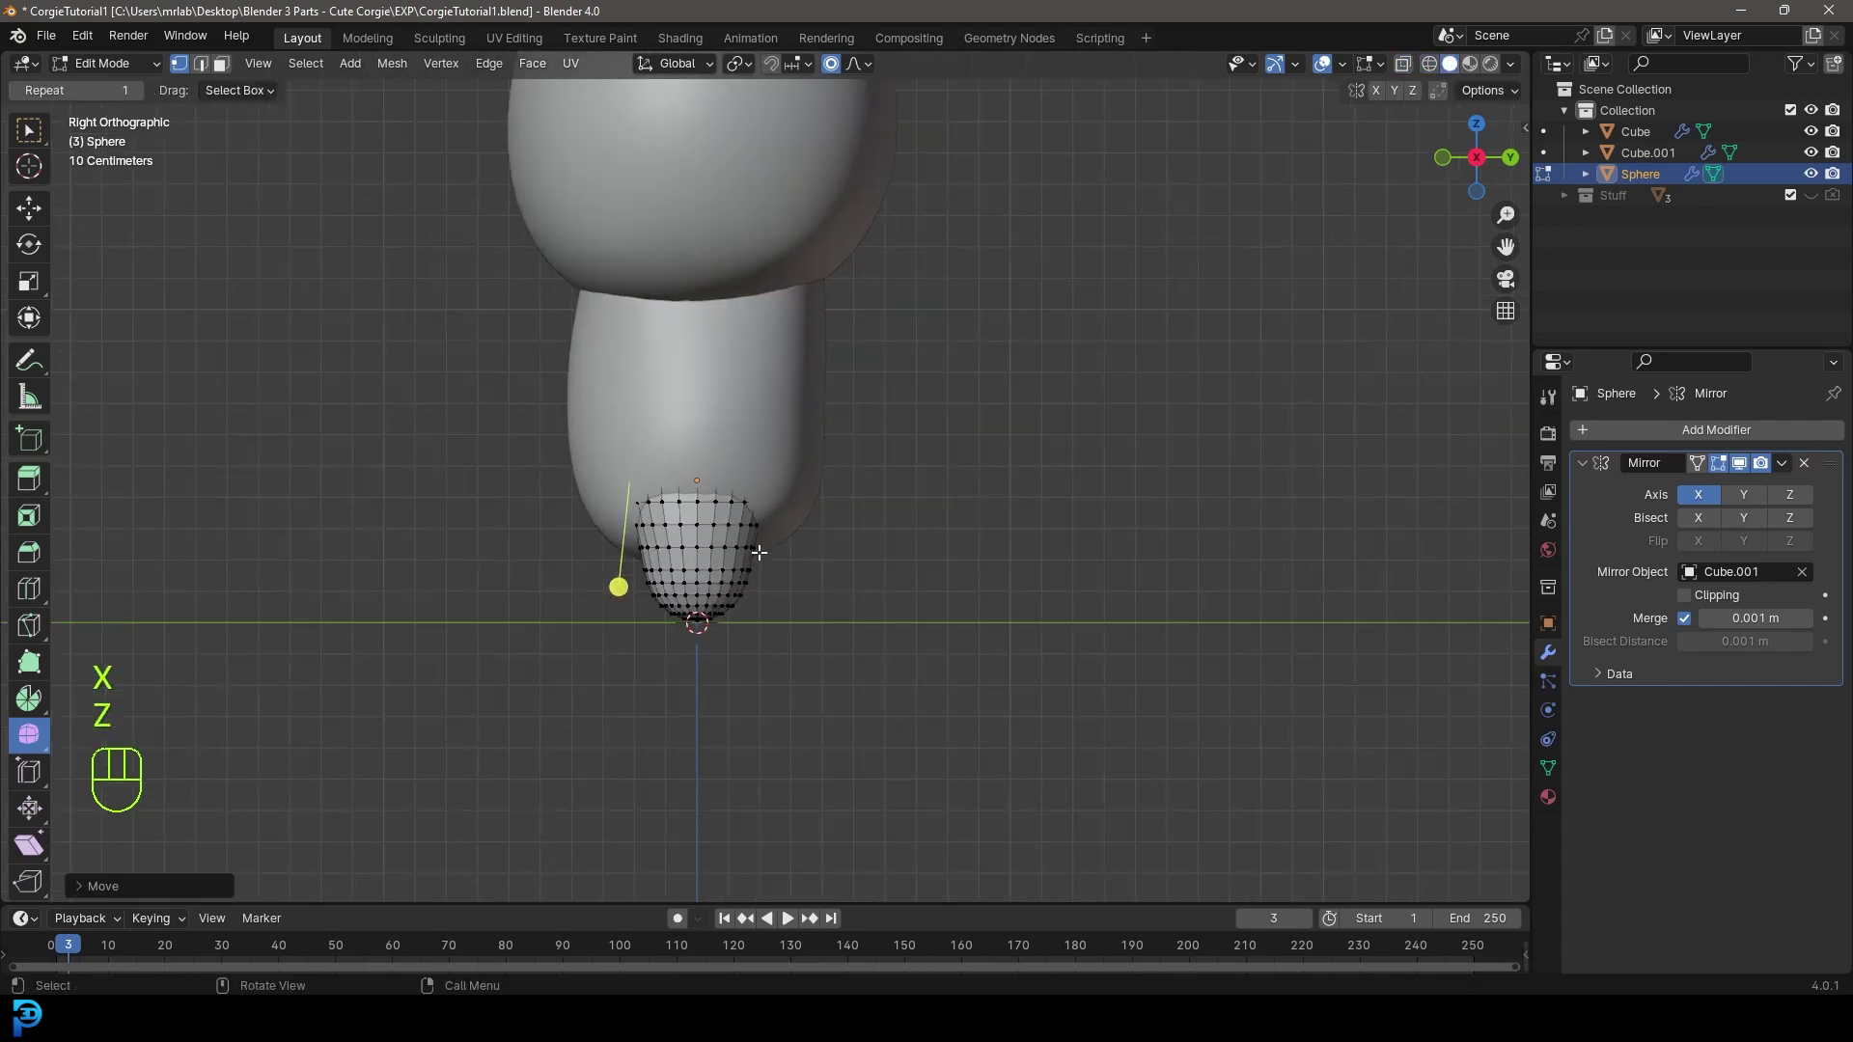
{"action": "middle_click_drag", "start_coordinate": [697, 582], "coordinate": [889, 570]}
{"action": "key", "text": "Tab"}
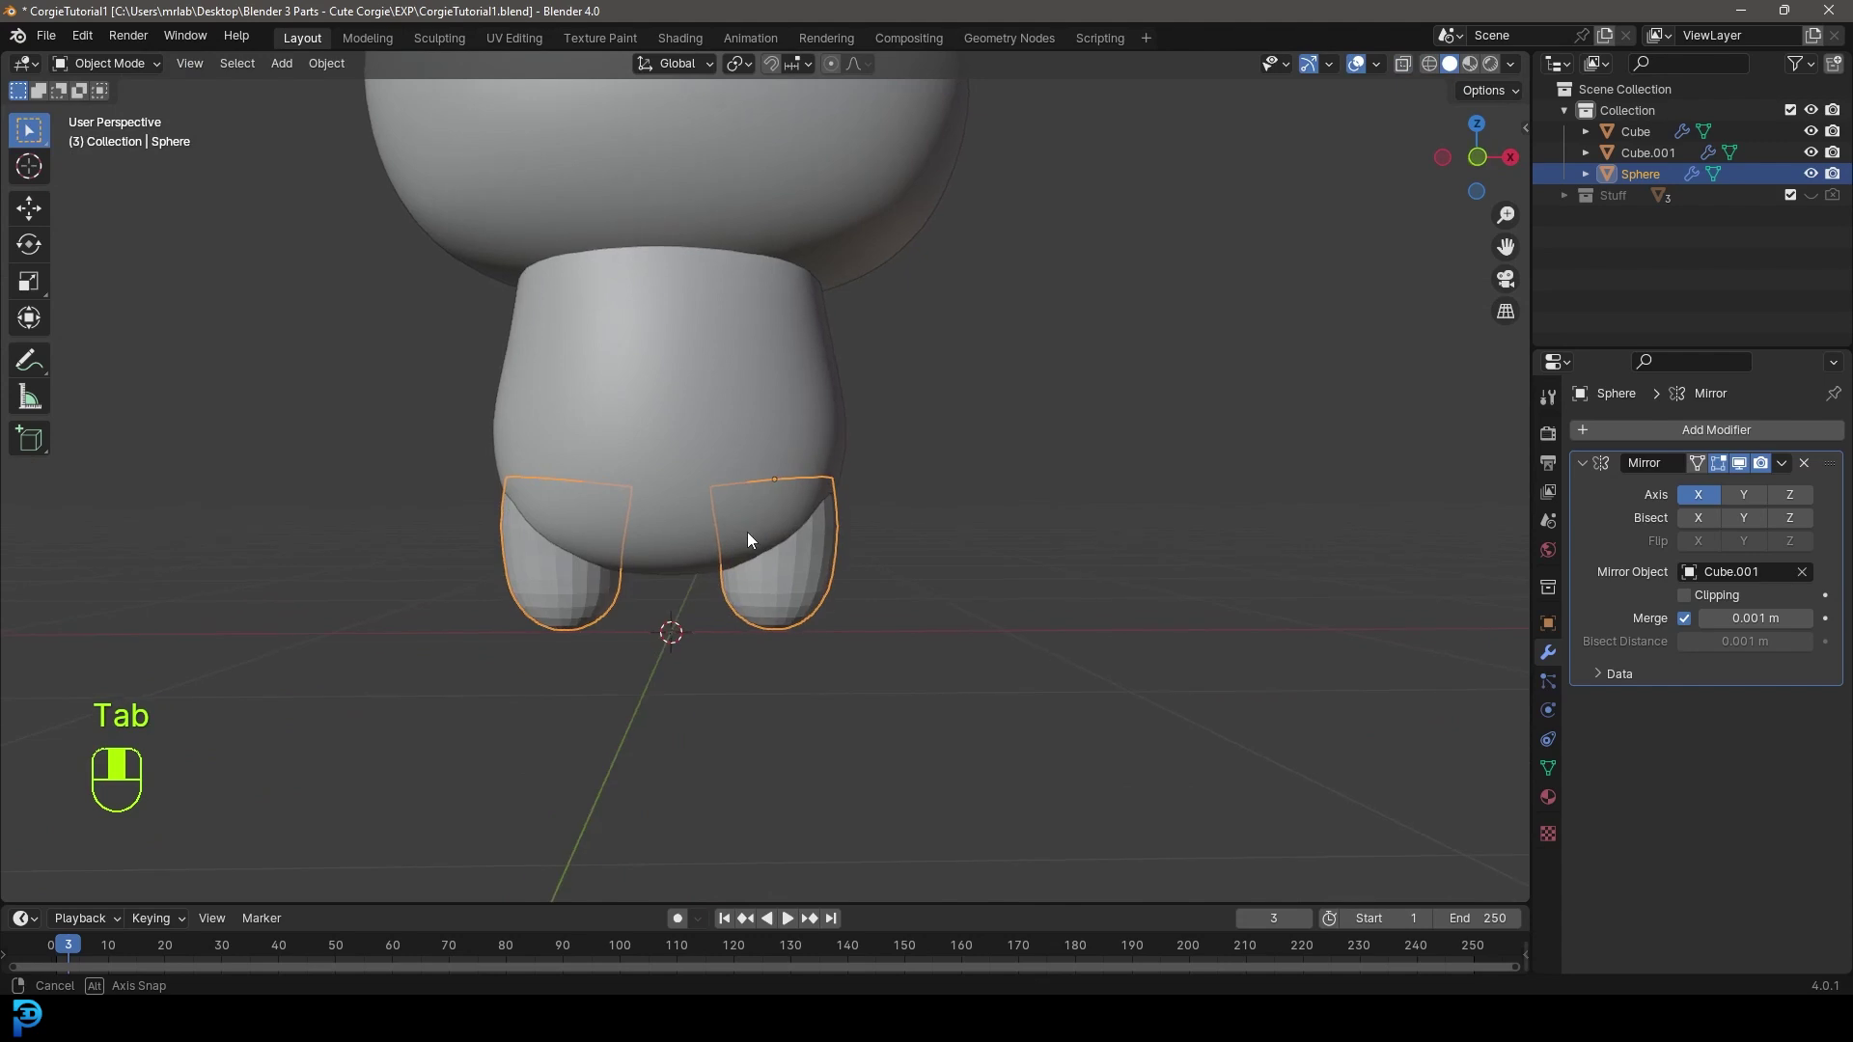
{"action": "scroll", "coordinate": [862, 598], "scroll_direction": "up", "scroll_amount": 4}
{"action": "right_click", "coordinate": [869, 570]}
{"action": "left_click", "coordinate": [818, 564]}
{"action": "middle_click_drag", "start_coordinate": [983, 608], "coordinate": [709, 577]}
{"action": "key", "text": "KP_1"}
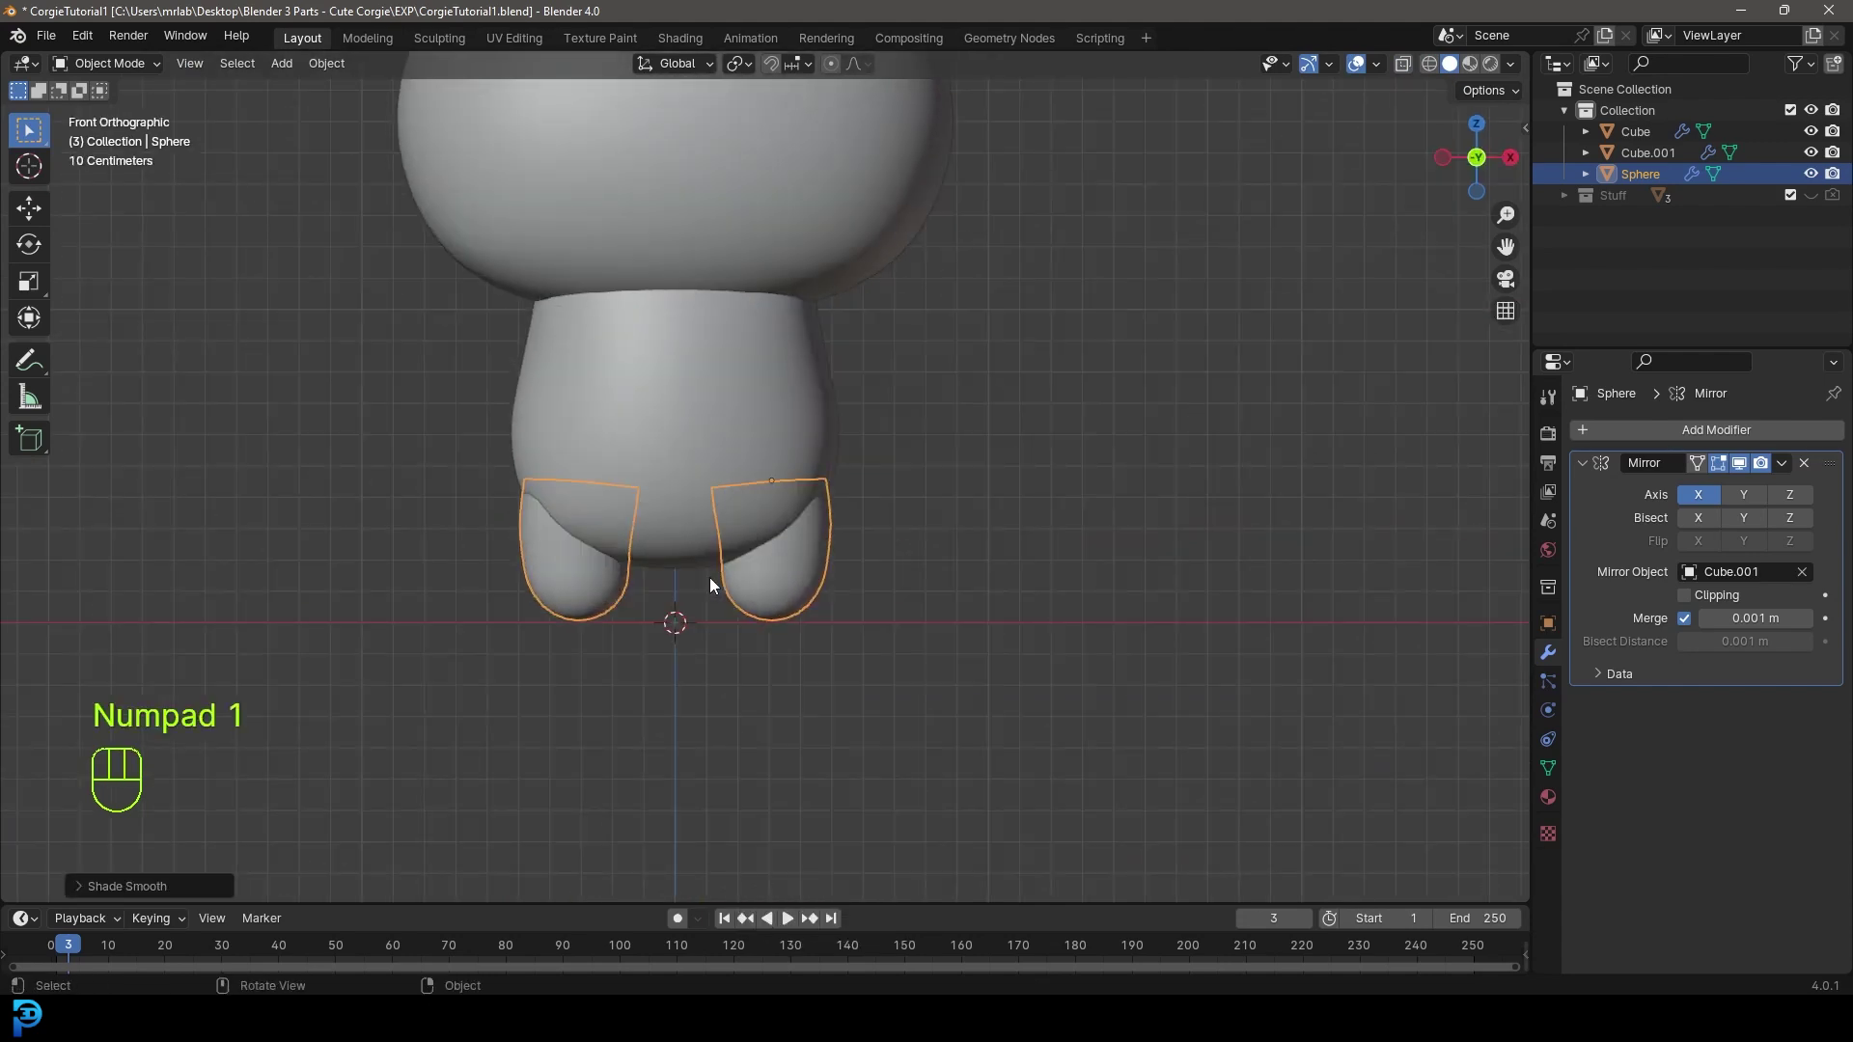
- In front view, duplicate the leg and place the copy out beside the body
{"action": "scroll", "coordinate": [783, 582], "scroll_direction": "up", "scroll_amount": 2}
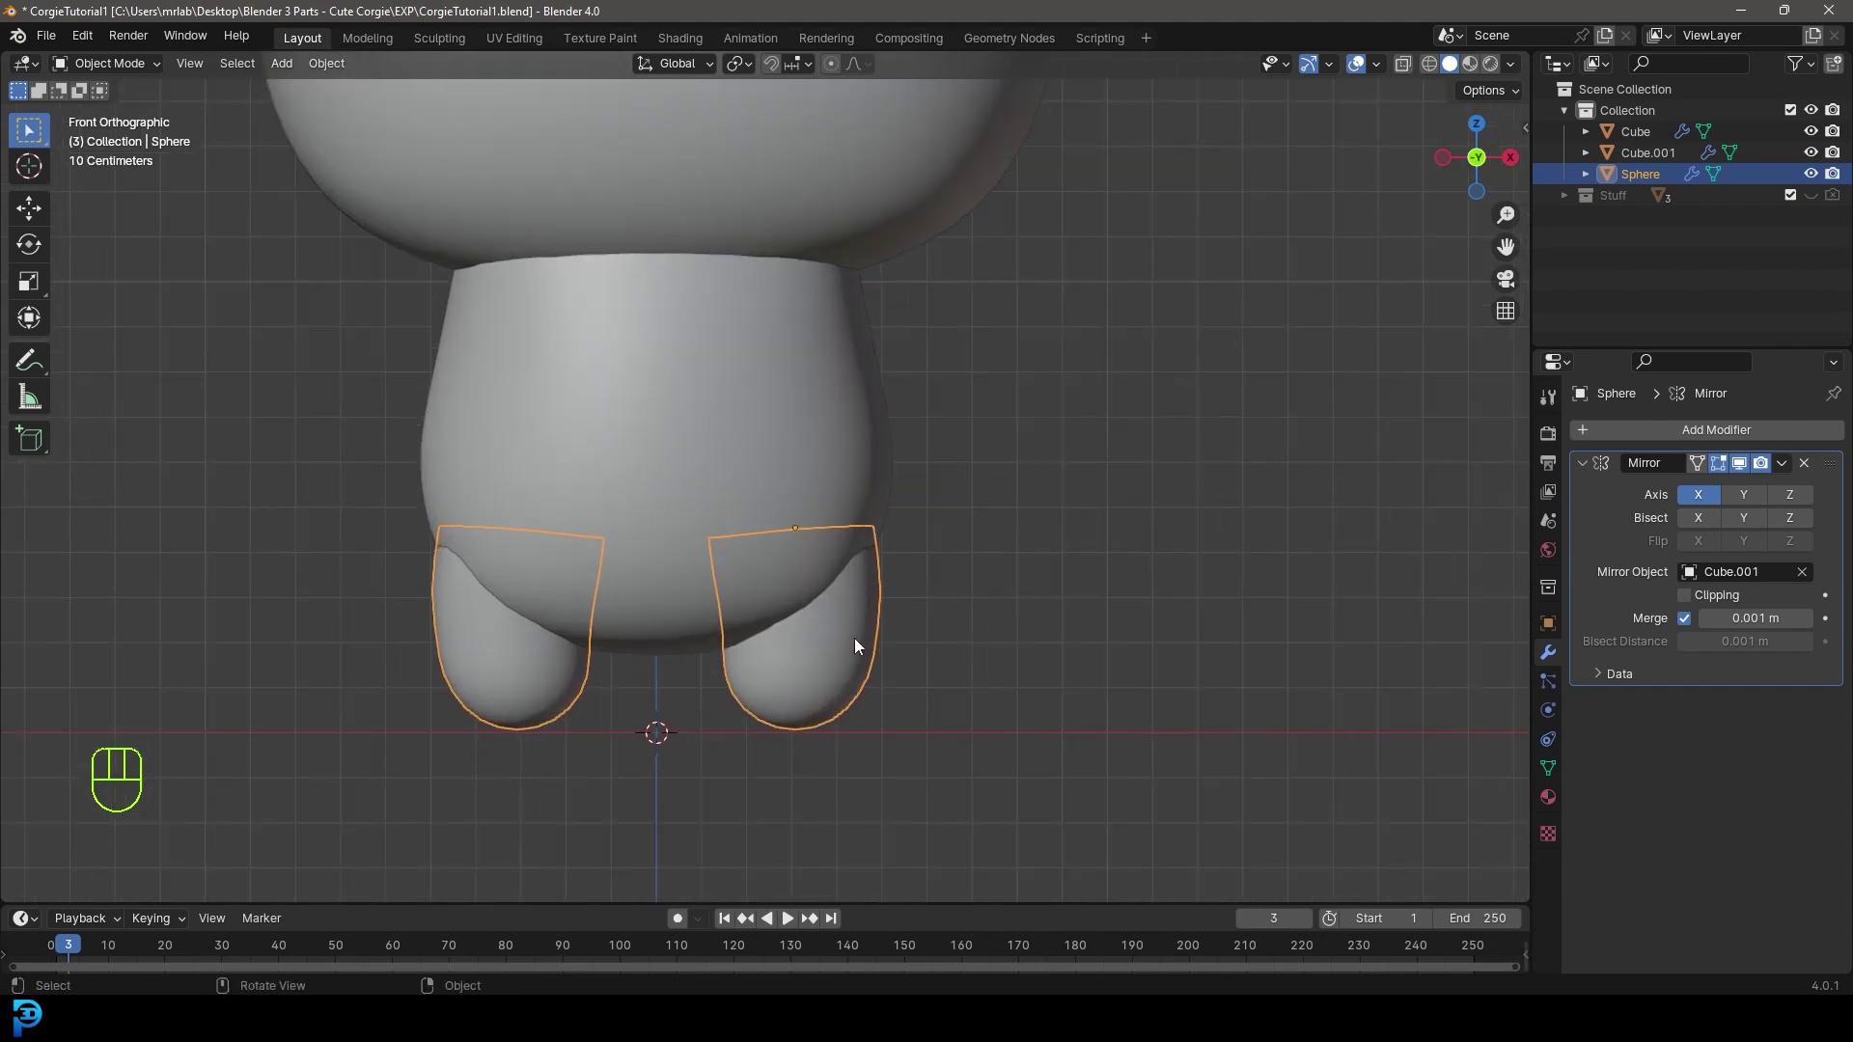
{"action": "middle_click_drag", "start_coordinate": [854, 650], "coordinate": [841, 711], "text": "shift"}
{"action": "key", "text": "shift+d"}
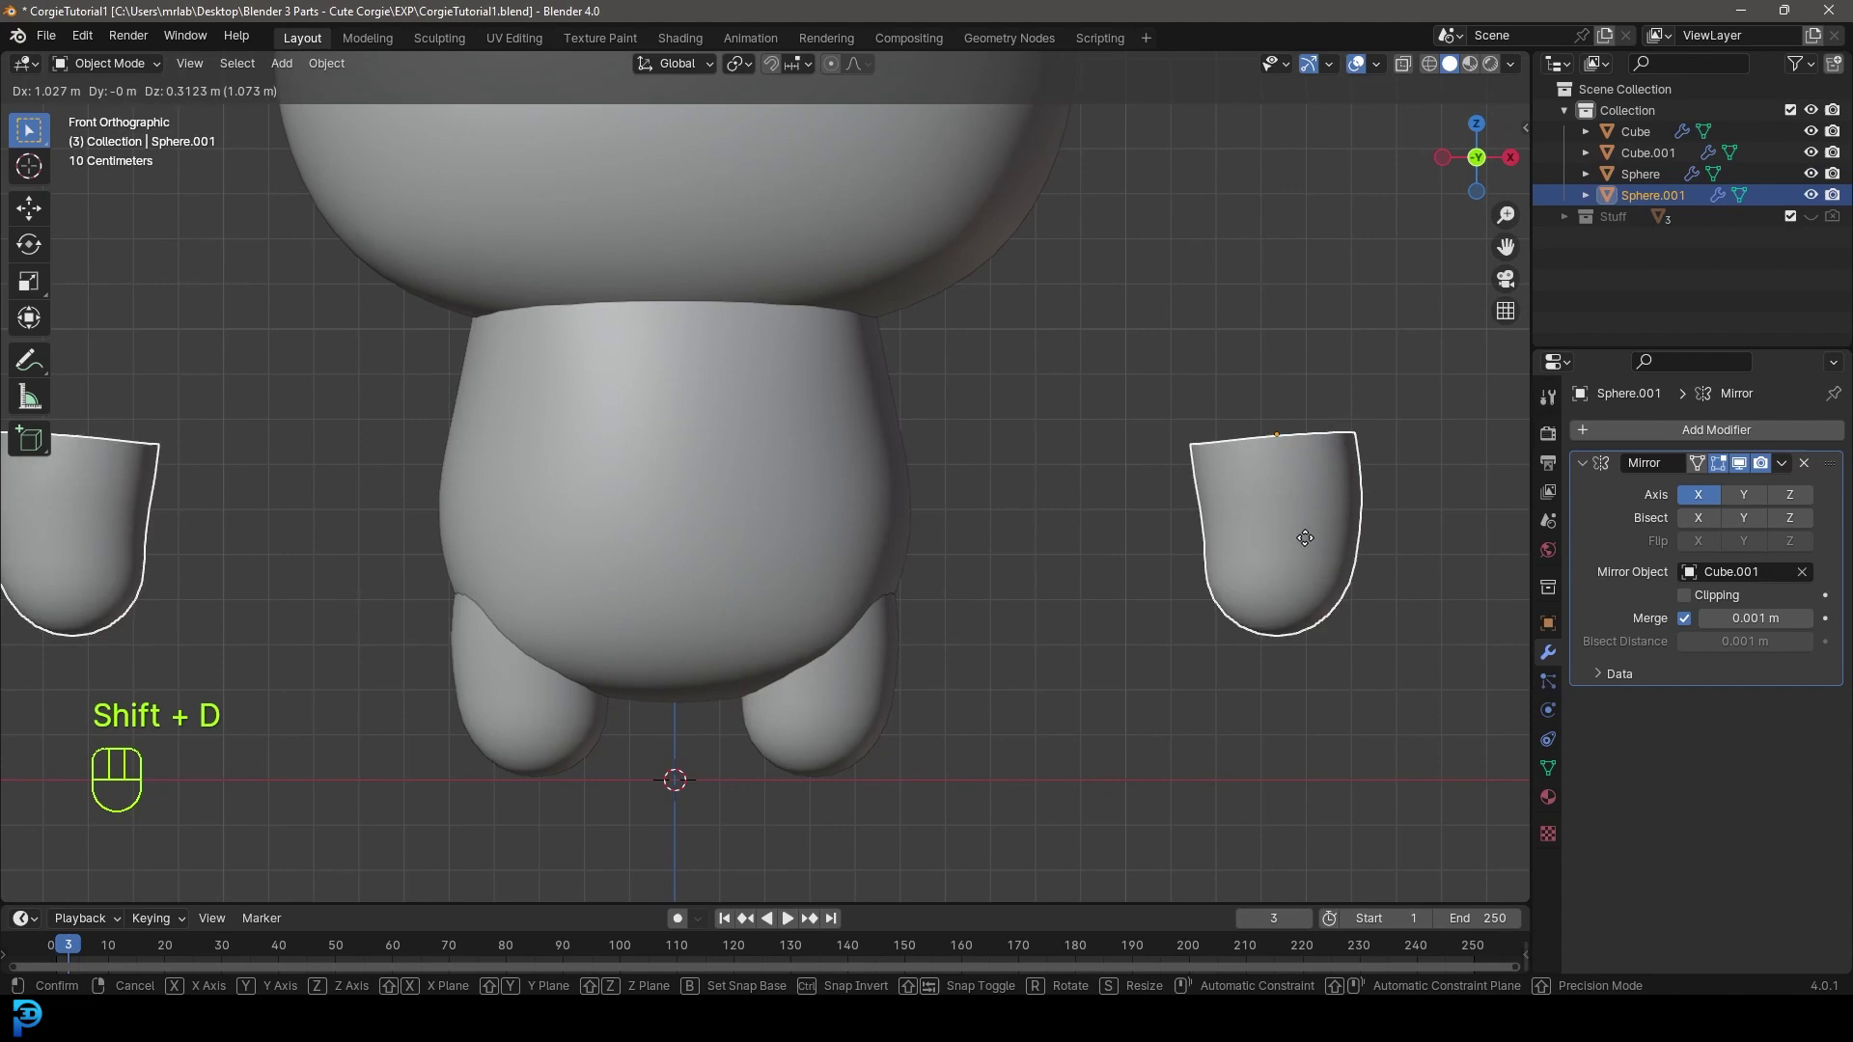
{"action": "left_click", "coordinate": [1154, 542]}
- Rotate the leg copy to point outward and down, scale it down, and place it at the shoulder as an arm
{"action": "key", "text": "r"}
{"action": "left_click", "coordinate": [1144, 281]}
{"action": "key", "text": "s"}
{"action": "left_click", "coordinate": [1091, 313]}
{"action": "key", "text": "g"}
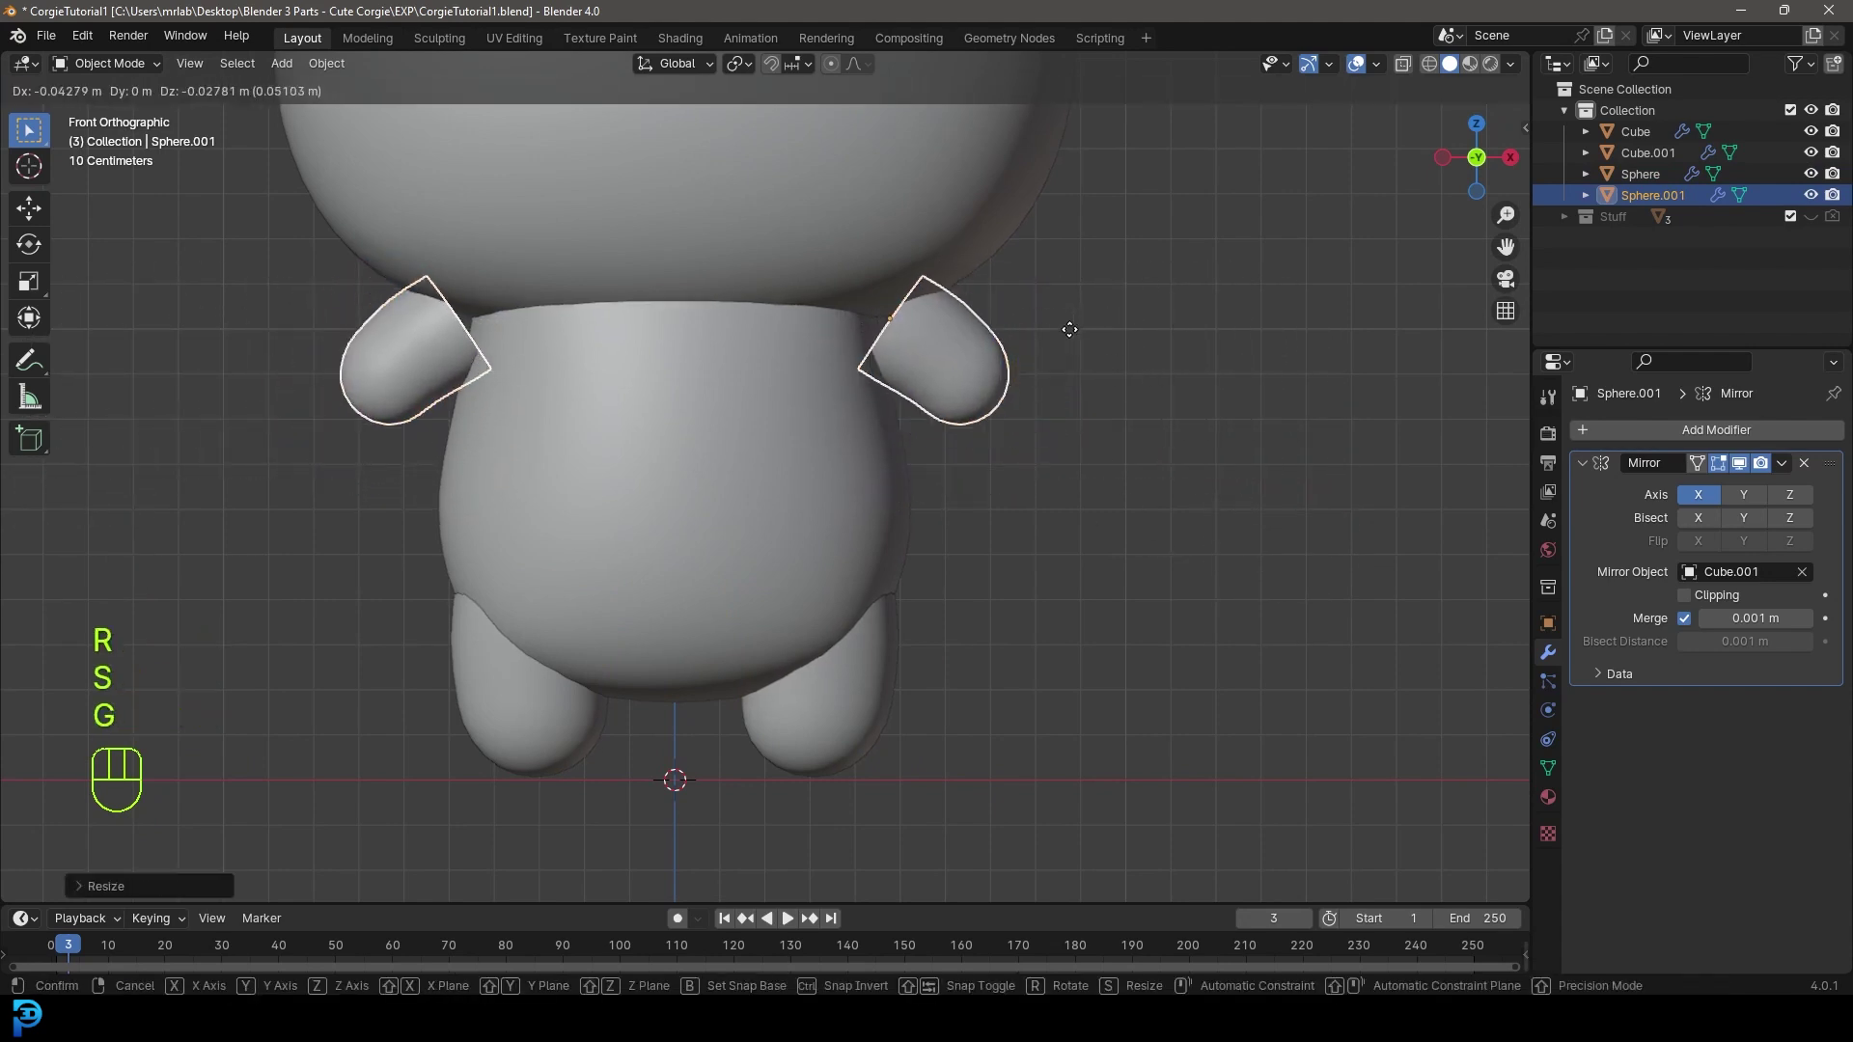
{"action": "left_click", "coordinate": [1000, 371]}
- Lengthen the arm in wireframe edit mode by moving its whole rounded tip about 0.21 m outward and down with proportional editing
{"action": "key", "text": "Tab"}
{"action": "key", "text": "z"}
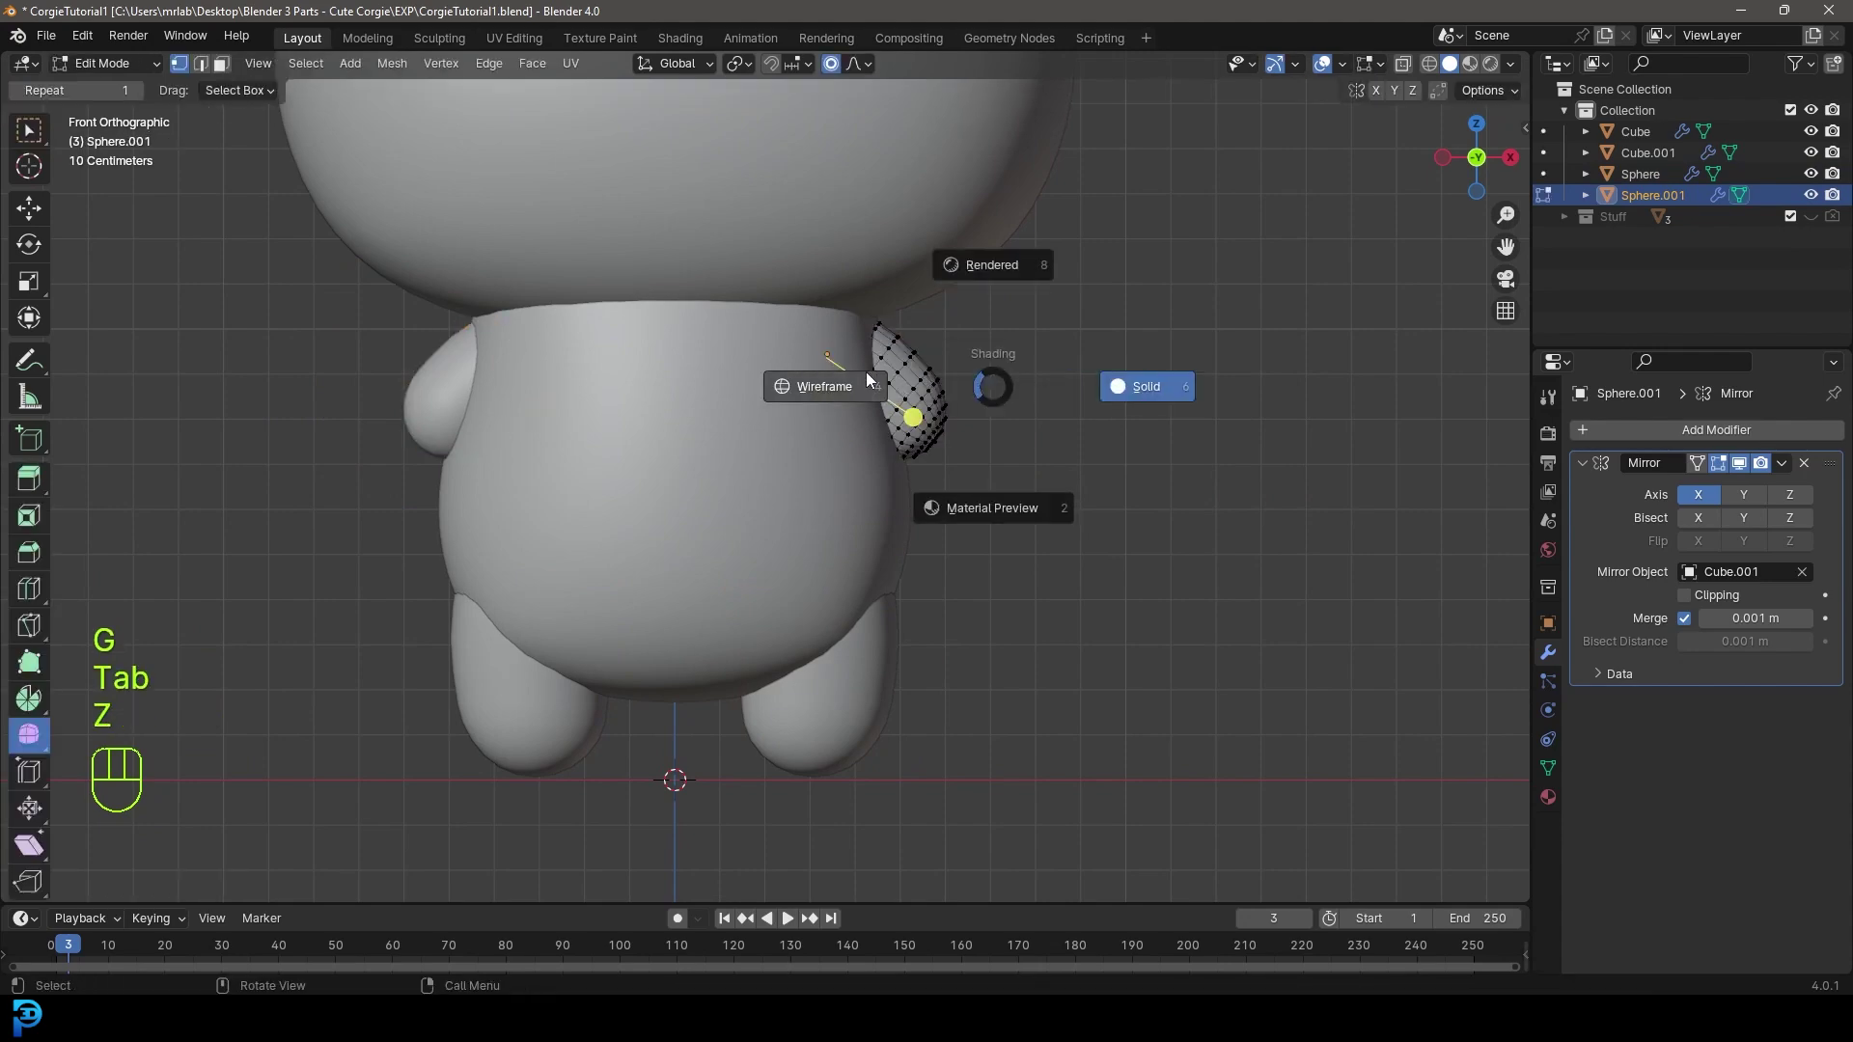
{"action": "left_click", "coordinate": [848, 384]}
{"action": "mouse_move", "coordinate": [1051, 447]}
{"action": "middle_mouse_down"}
{"action": "mouse_move", "coordinate": [955, 528]}
{"action": "mouse_move", "coordinate": [820, 549]}
{"action": "middle_mouse_up"}
{"action": "scroll", "coordinate": [820, 549], "scroll_direction": "up", "scroll_amount": 4}
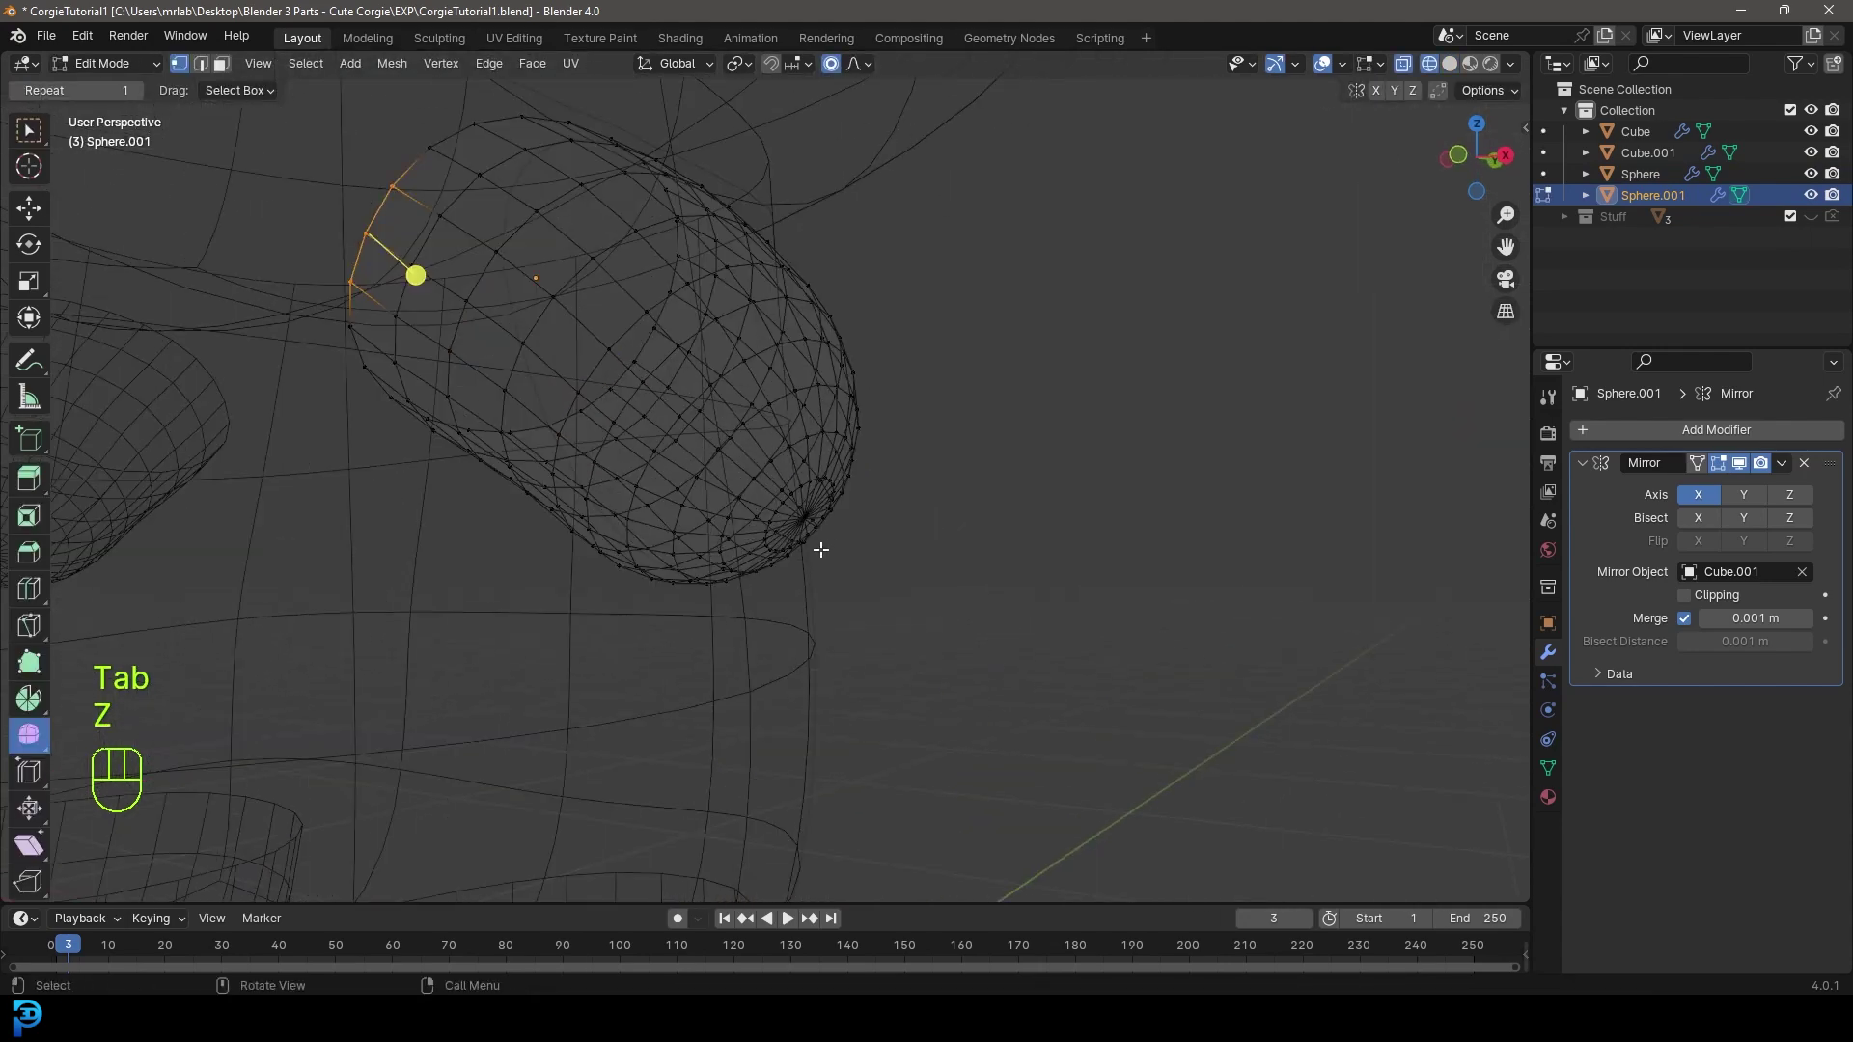
{"action": "left_click", "coordinate": [801, 517]}
{"action": "key", "text": "ctrl"}
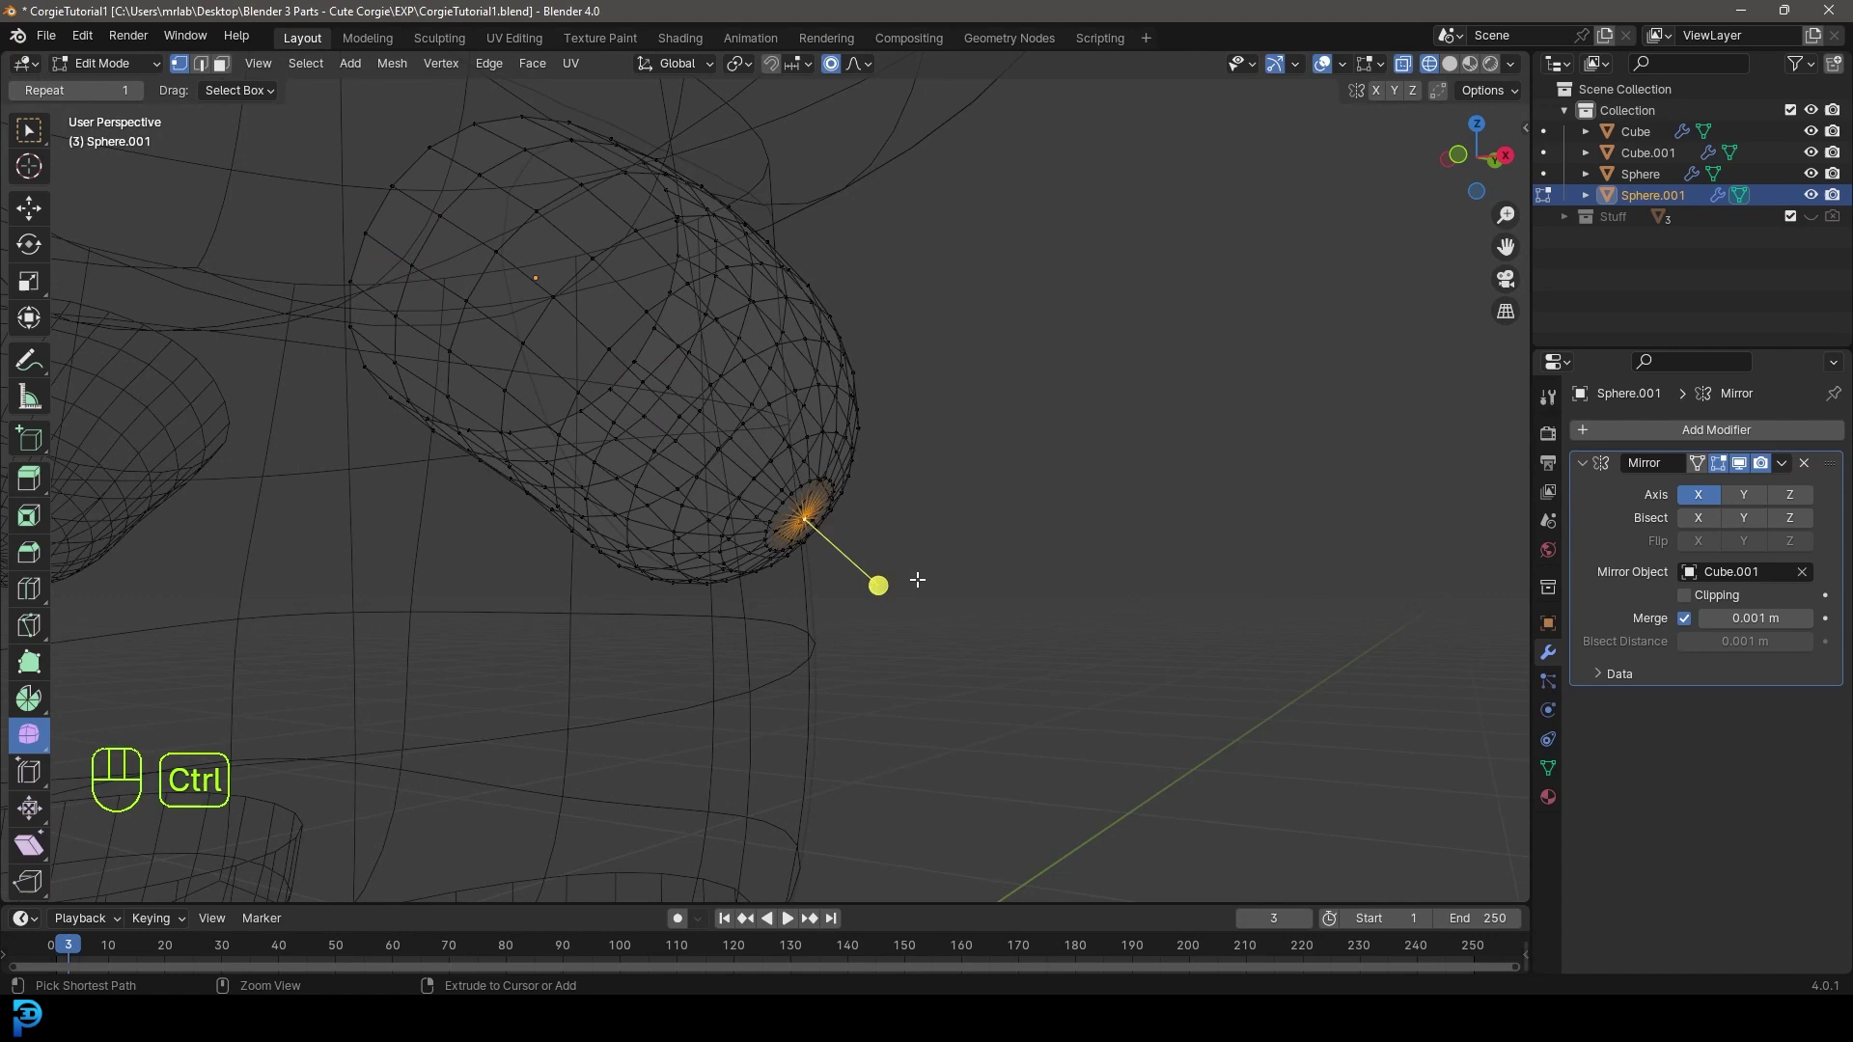
{"action": "key", "text": "ctrl+KP_Add"}
{"action": "key", "text": "ctrl+KP_Add"}
{"action": "key", "text": "ctrl+KP_Add"}
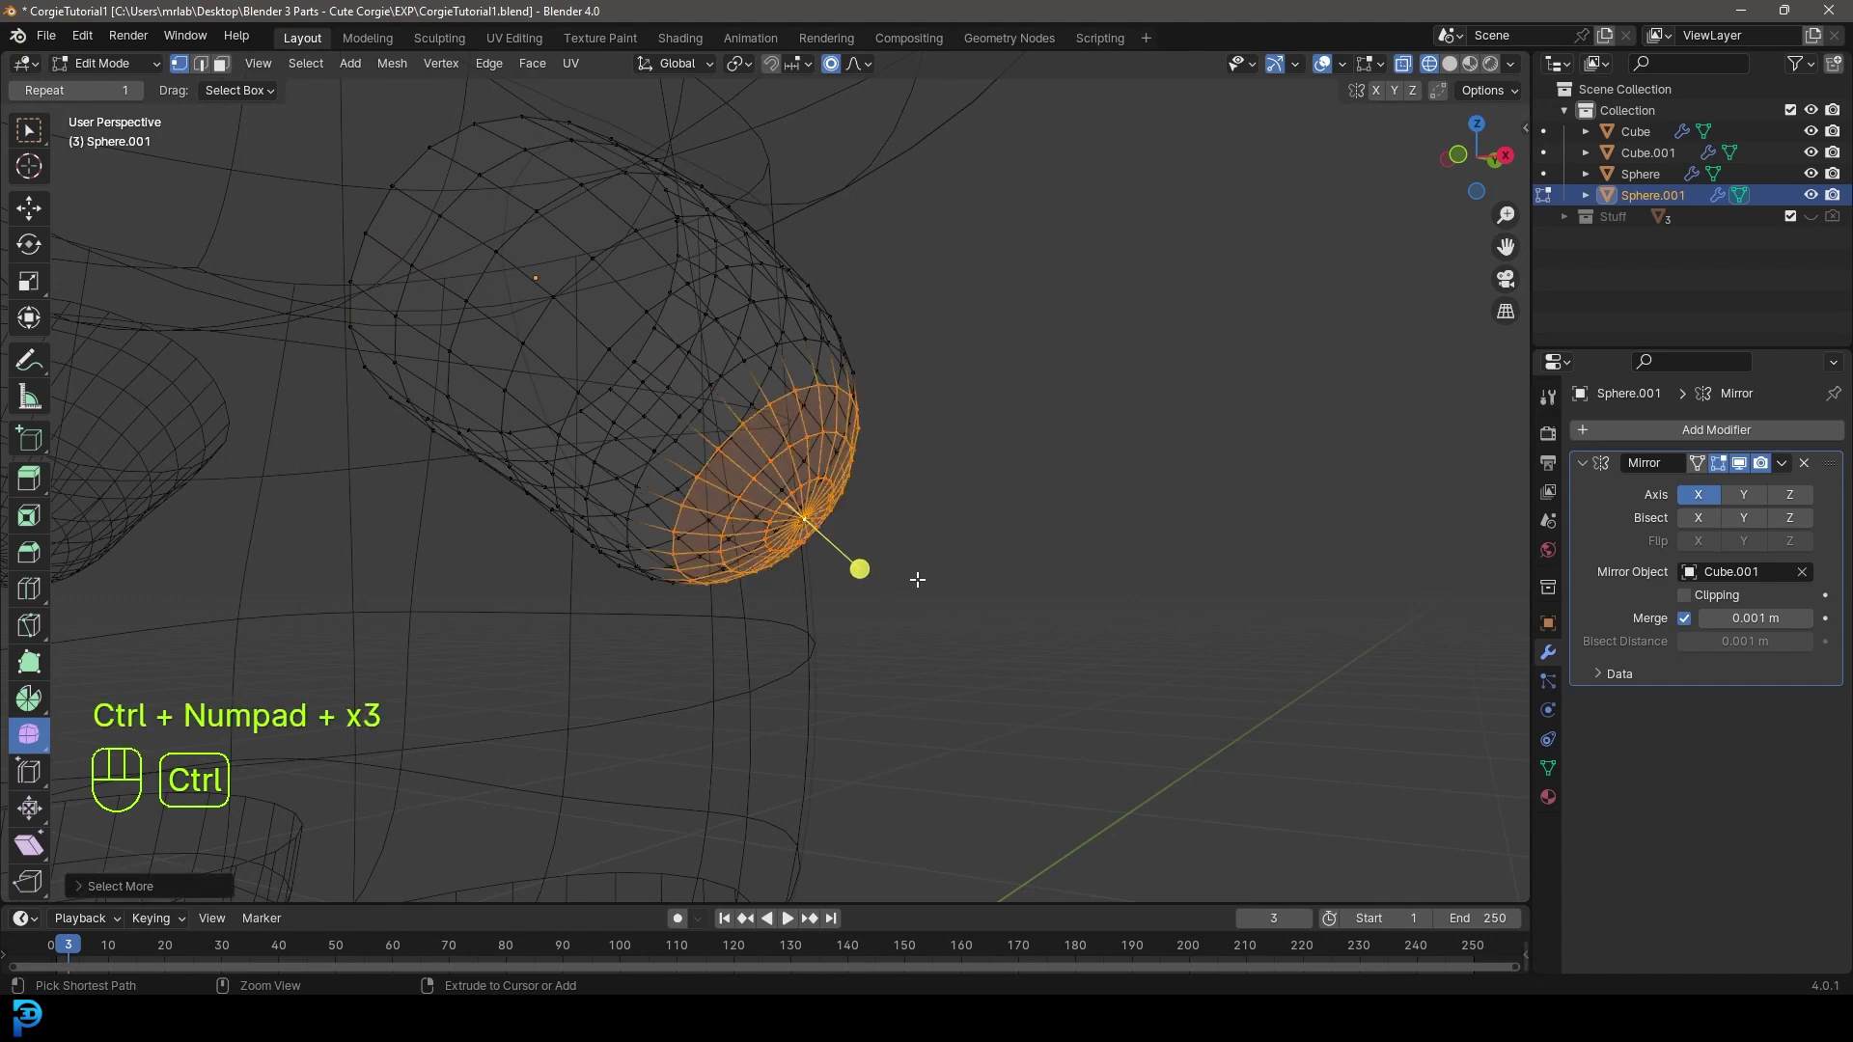
{"action": "key", "text": "ctrl+KP_Add"}
{"action": "key", "text": "ctrl+KP_Add"}
{"action": "key", "text": "ctrl+KP_Add"}
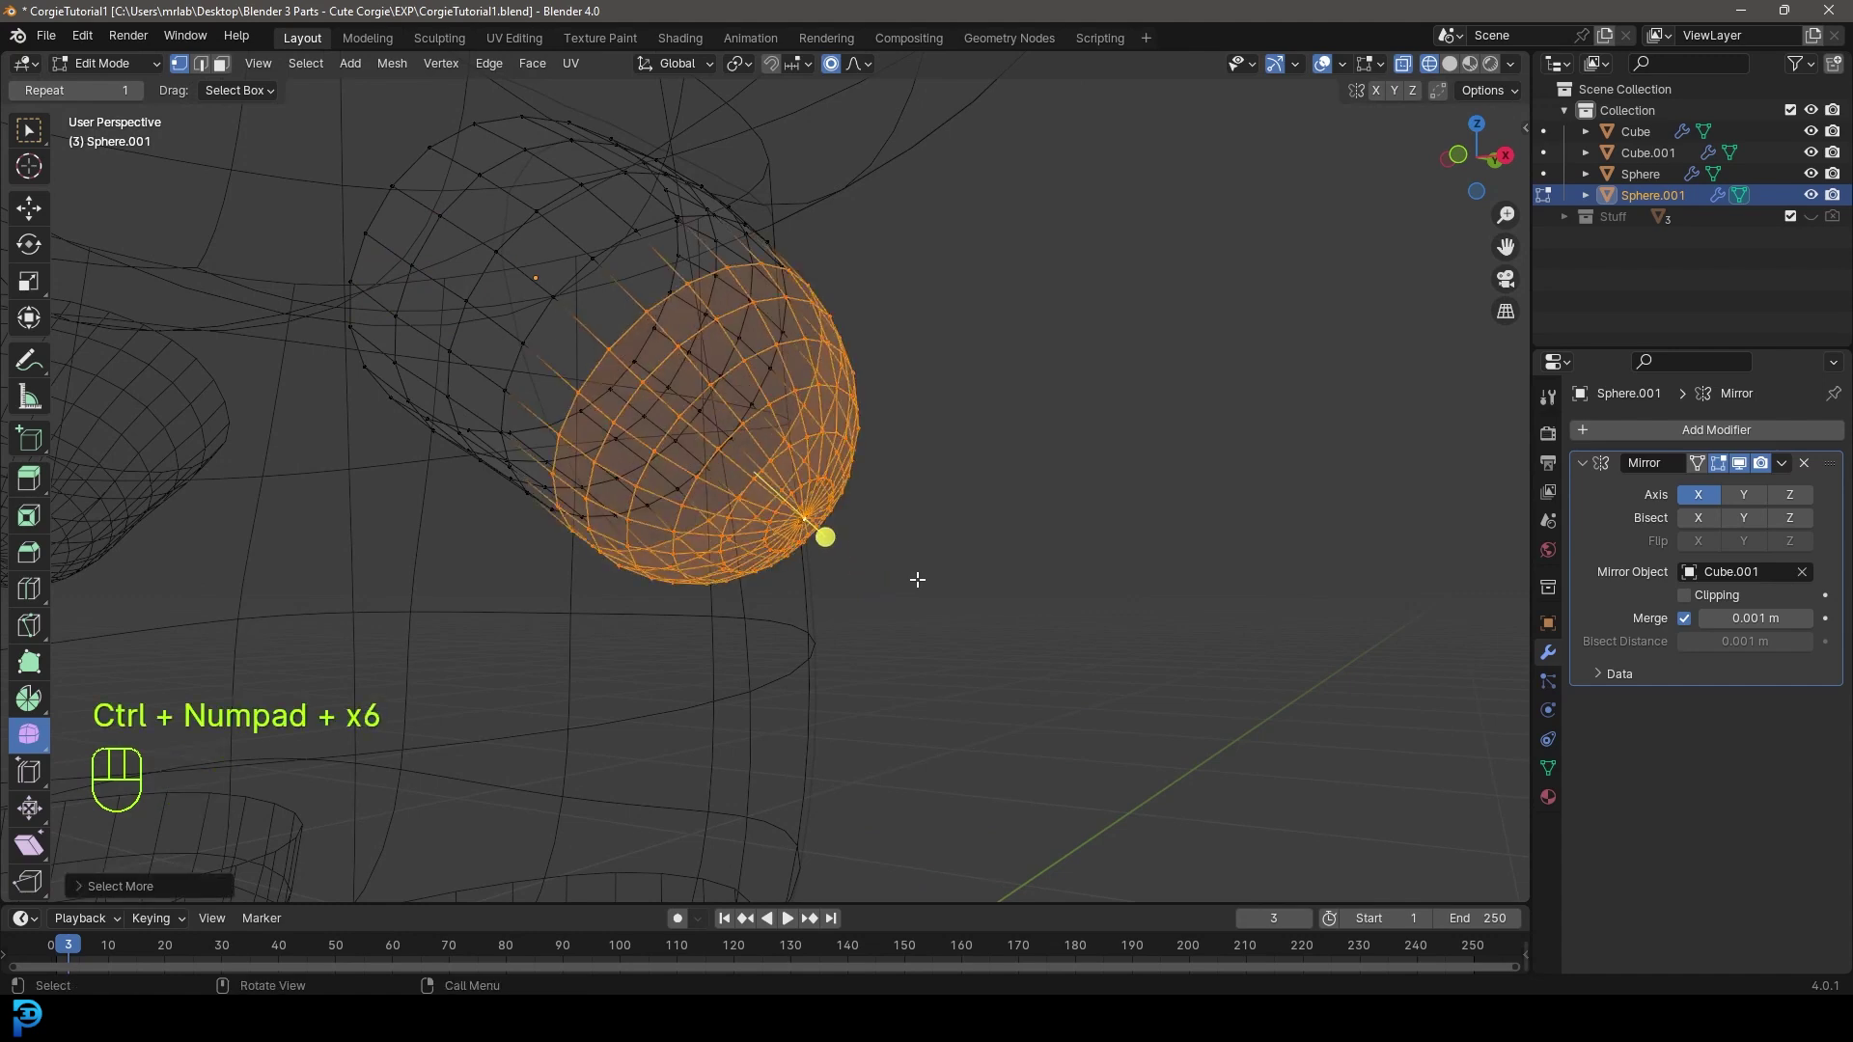
{"action": "key", "text": "KP_1"}
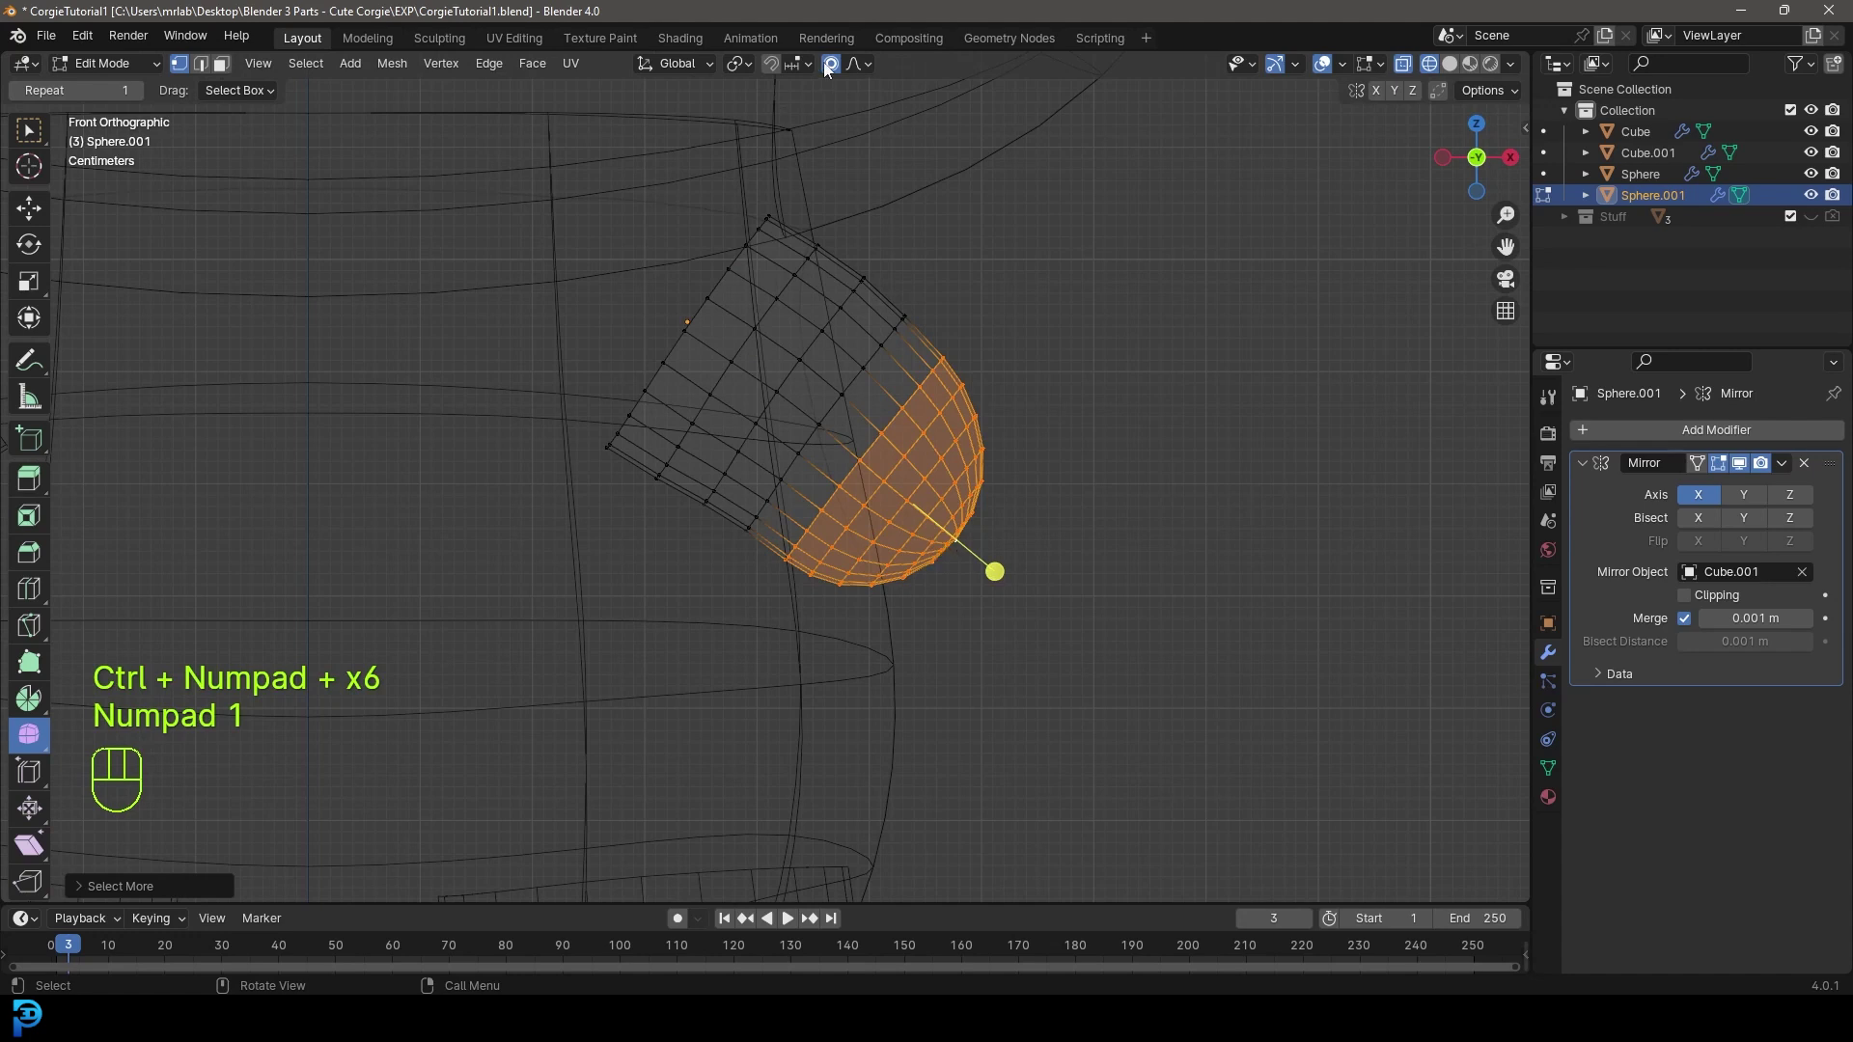
{"action": "left_click", "coordinate": [828, 65]}
{"action": "key", "text": "g"}
{"action": "scroll", "coordinate": [962, 539], "scroll_direction": "up", "scroll_amount": 2}
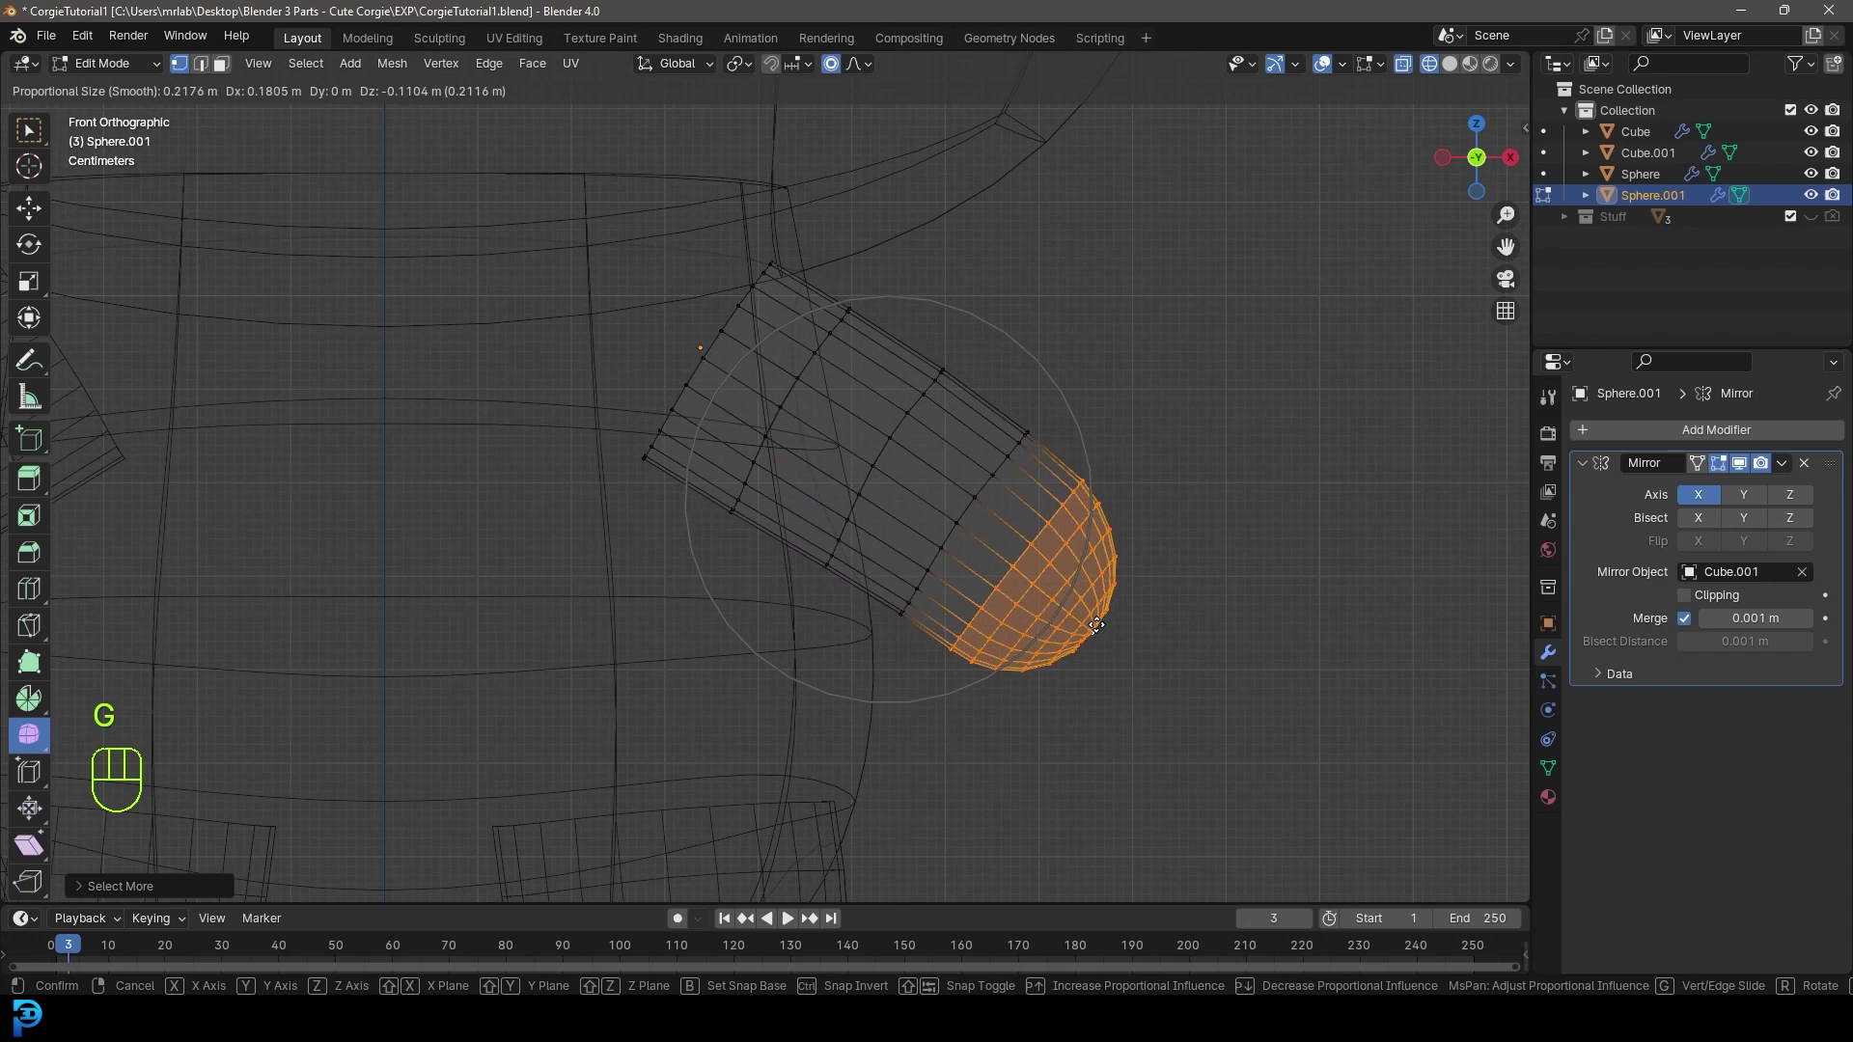
{"action": "left_click", "coordinate": [1095, 632]}
- Raise the arm's upper shoulder corner and push in the middle of its underside with proportional editing
{"action": "left_click", "coordinate": [763, 263]}
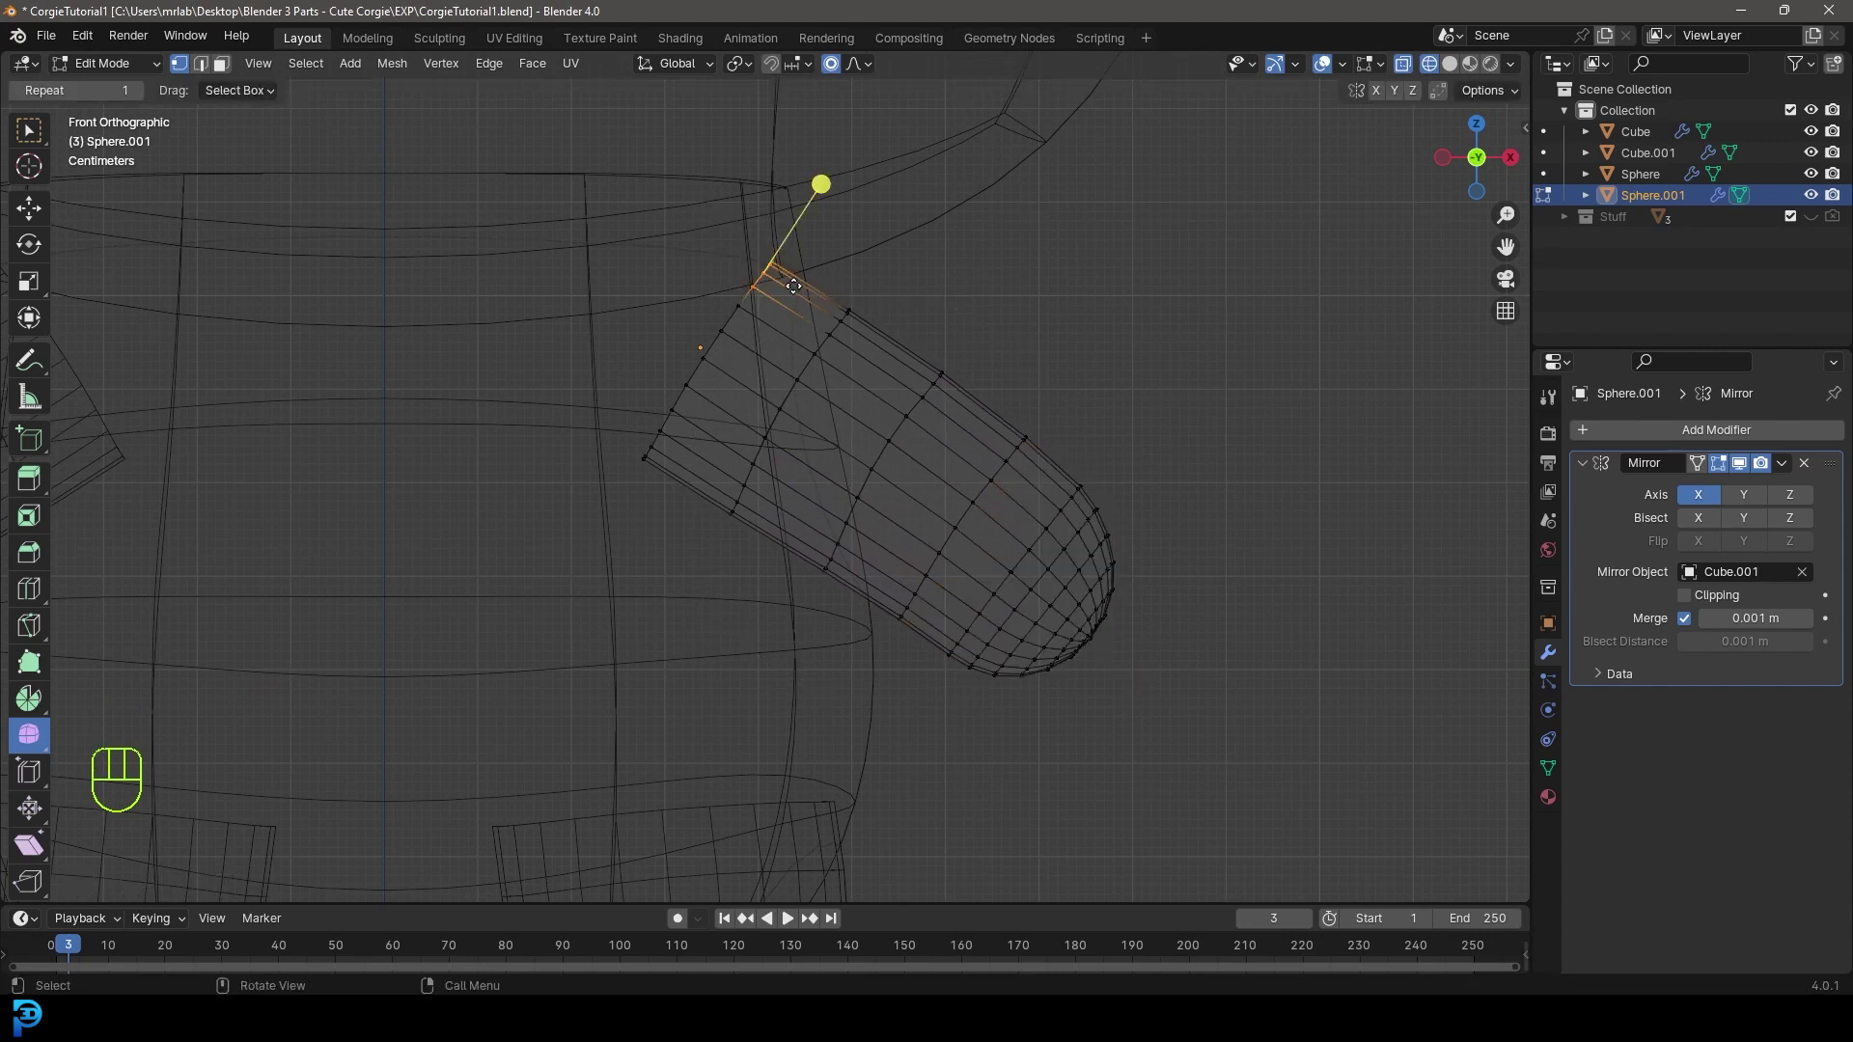
{"action": "key", "text": "g"}
{"action": "left_click", "coordinate": [761, 486]}
{"action": "left_click_drag", "start_coordinate": [859, 615], "coordinate": [793, 551]}
{"action": "key", "text": "g"}
{"action": "left_click", "coordinate": [807, 527]}
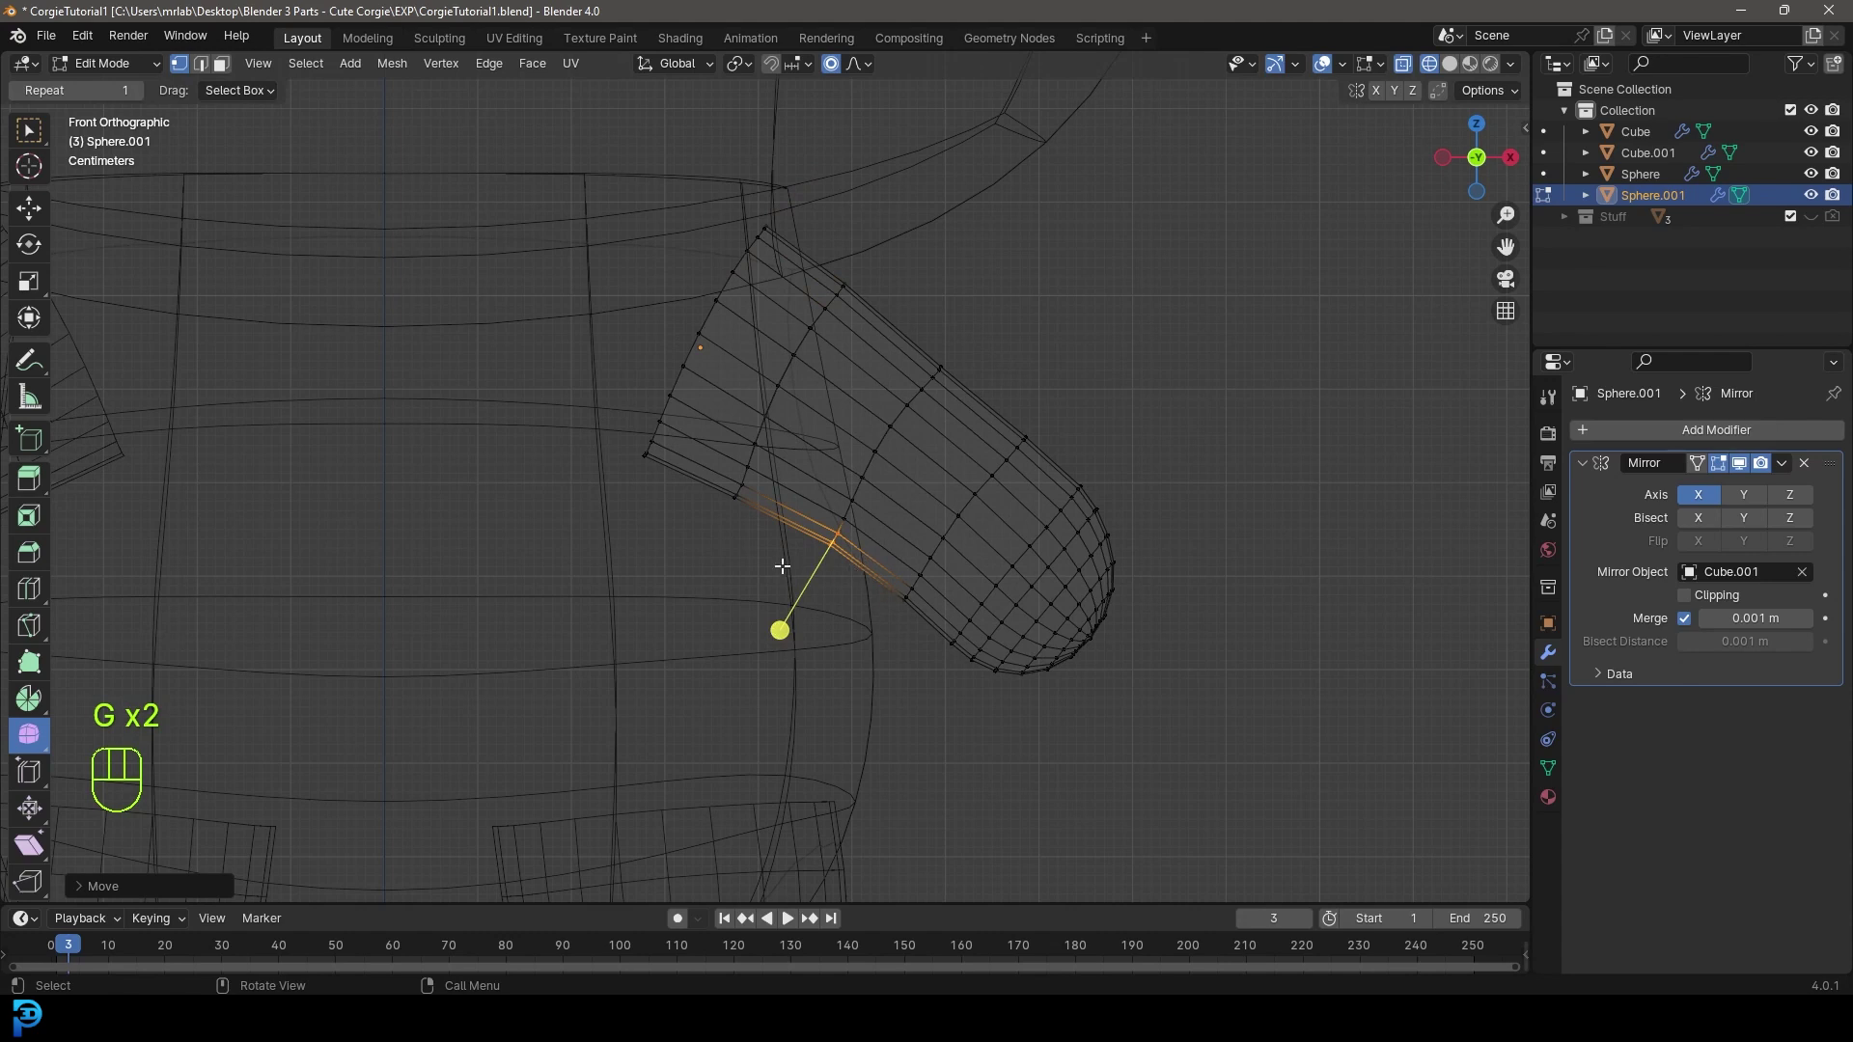
- Move the arm's lower inner corner about 0.07 m outward and down, and return to Object Mode in solid shading
{"action": "left_click", "coordinate": [645, 458]}
{"action": "key", "text": "g"}
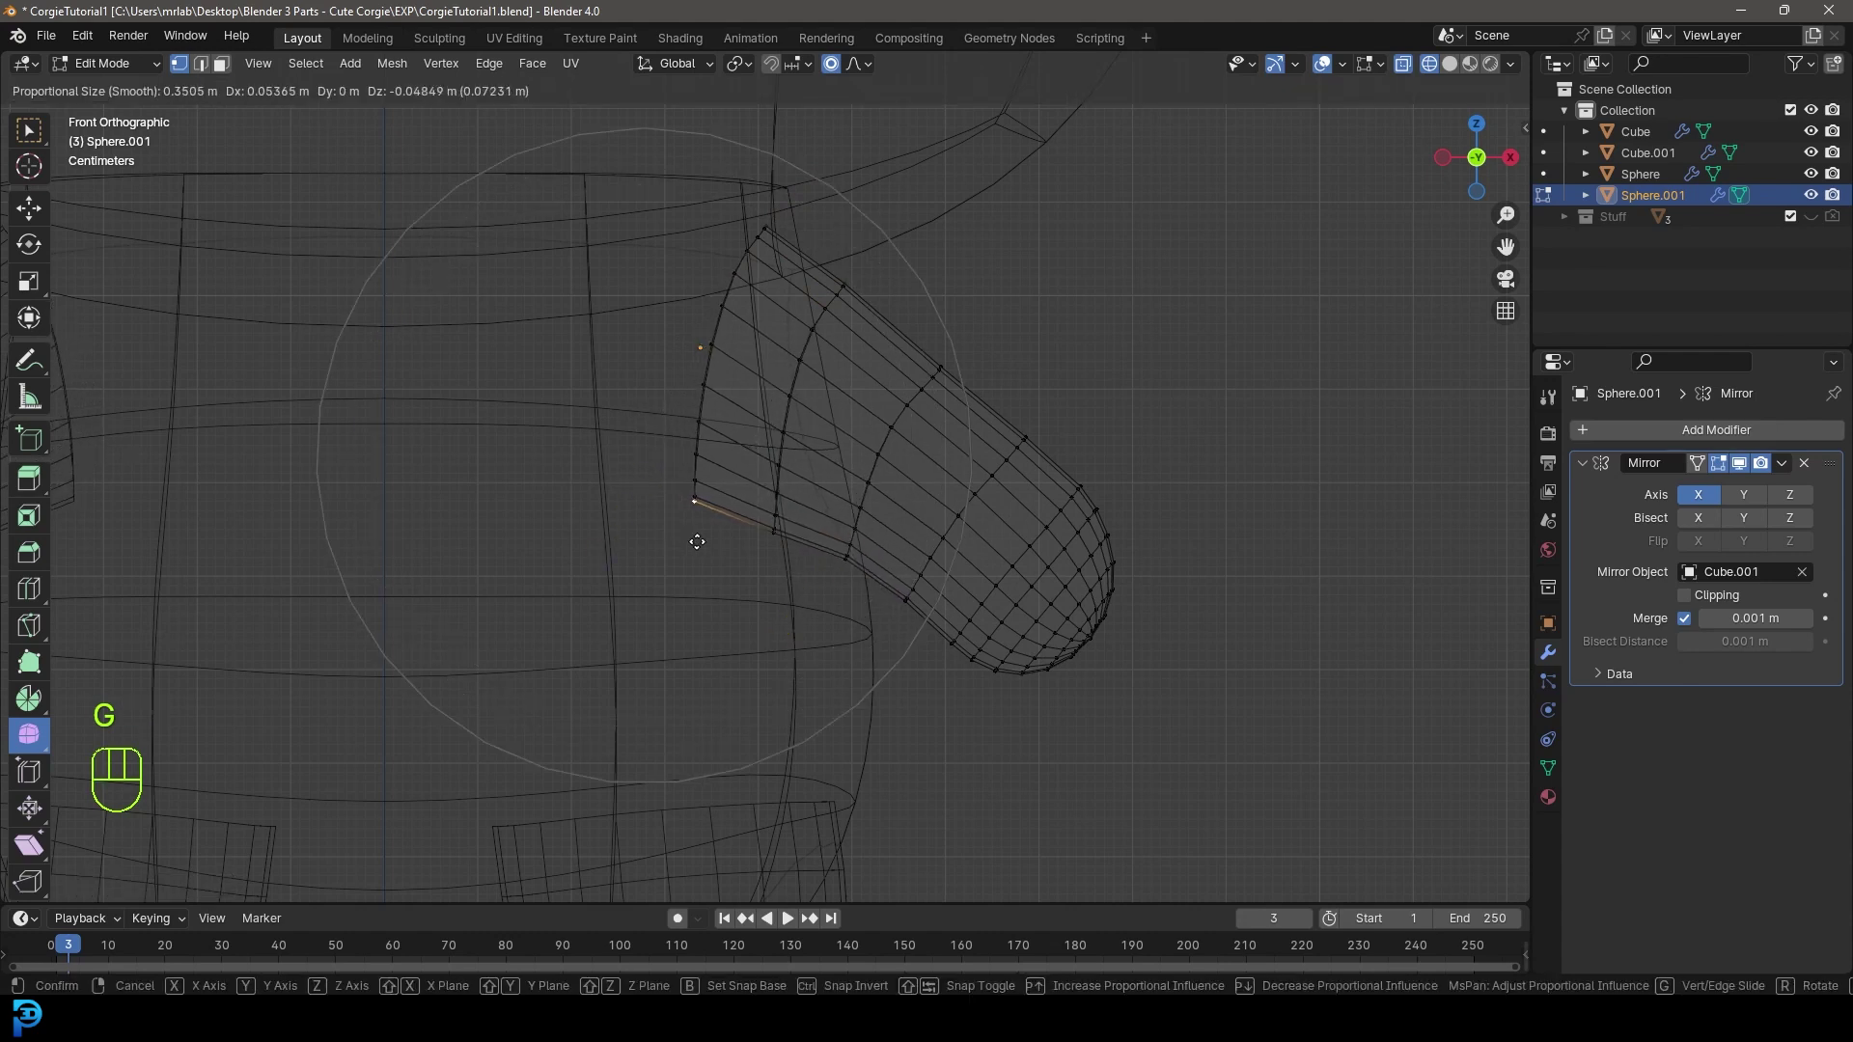
{"action": "left_click", "coordinate": [696, 537]}
{"action": "key", "text": "Tab"}
{"action": "key", "text": "z"}
{"action": "left_click", "coordinate": [1091, 421]}
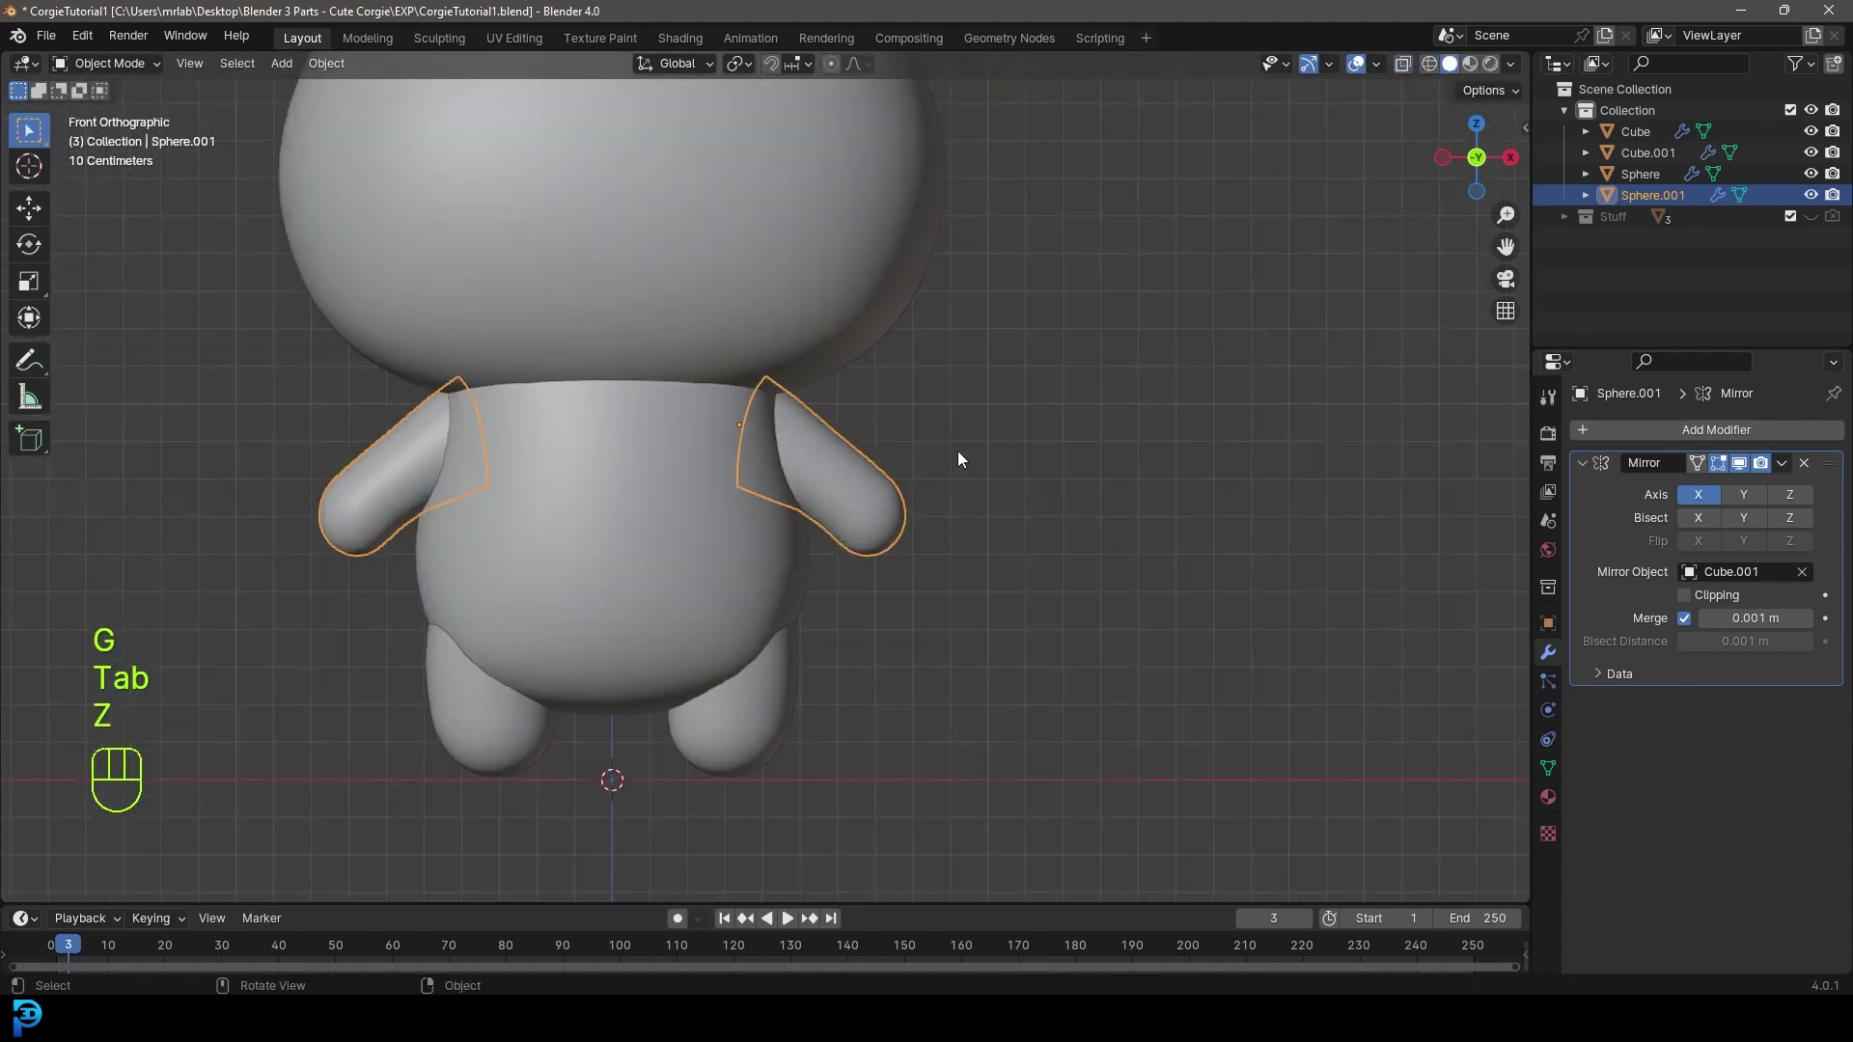
- Edit the arm in wireframe from an angled view, shift its inner shoulder end outward with proportional editing, and return to solid Object Mode
{"action": "key", "text": "Tab"}
{"action": "mouse_move", "coordinate": [1158, 579]}
{"action": "middle_mouse_down"}
{"action": "mouse_move", "coordinate": [714, 403]}
{"action": "mouse_move", "coordinate": [881, 505]}
{"action": "middle_mouse_up"}
{"action": "key", "text": "z"}
{"action": "left_click", "coordinate": [666, 434]}
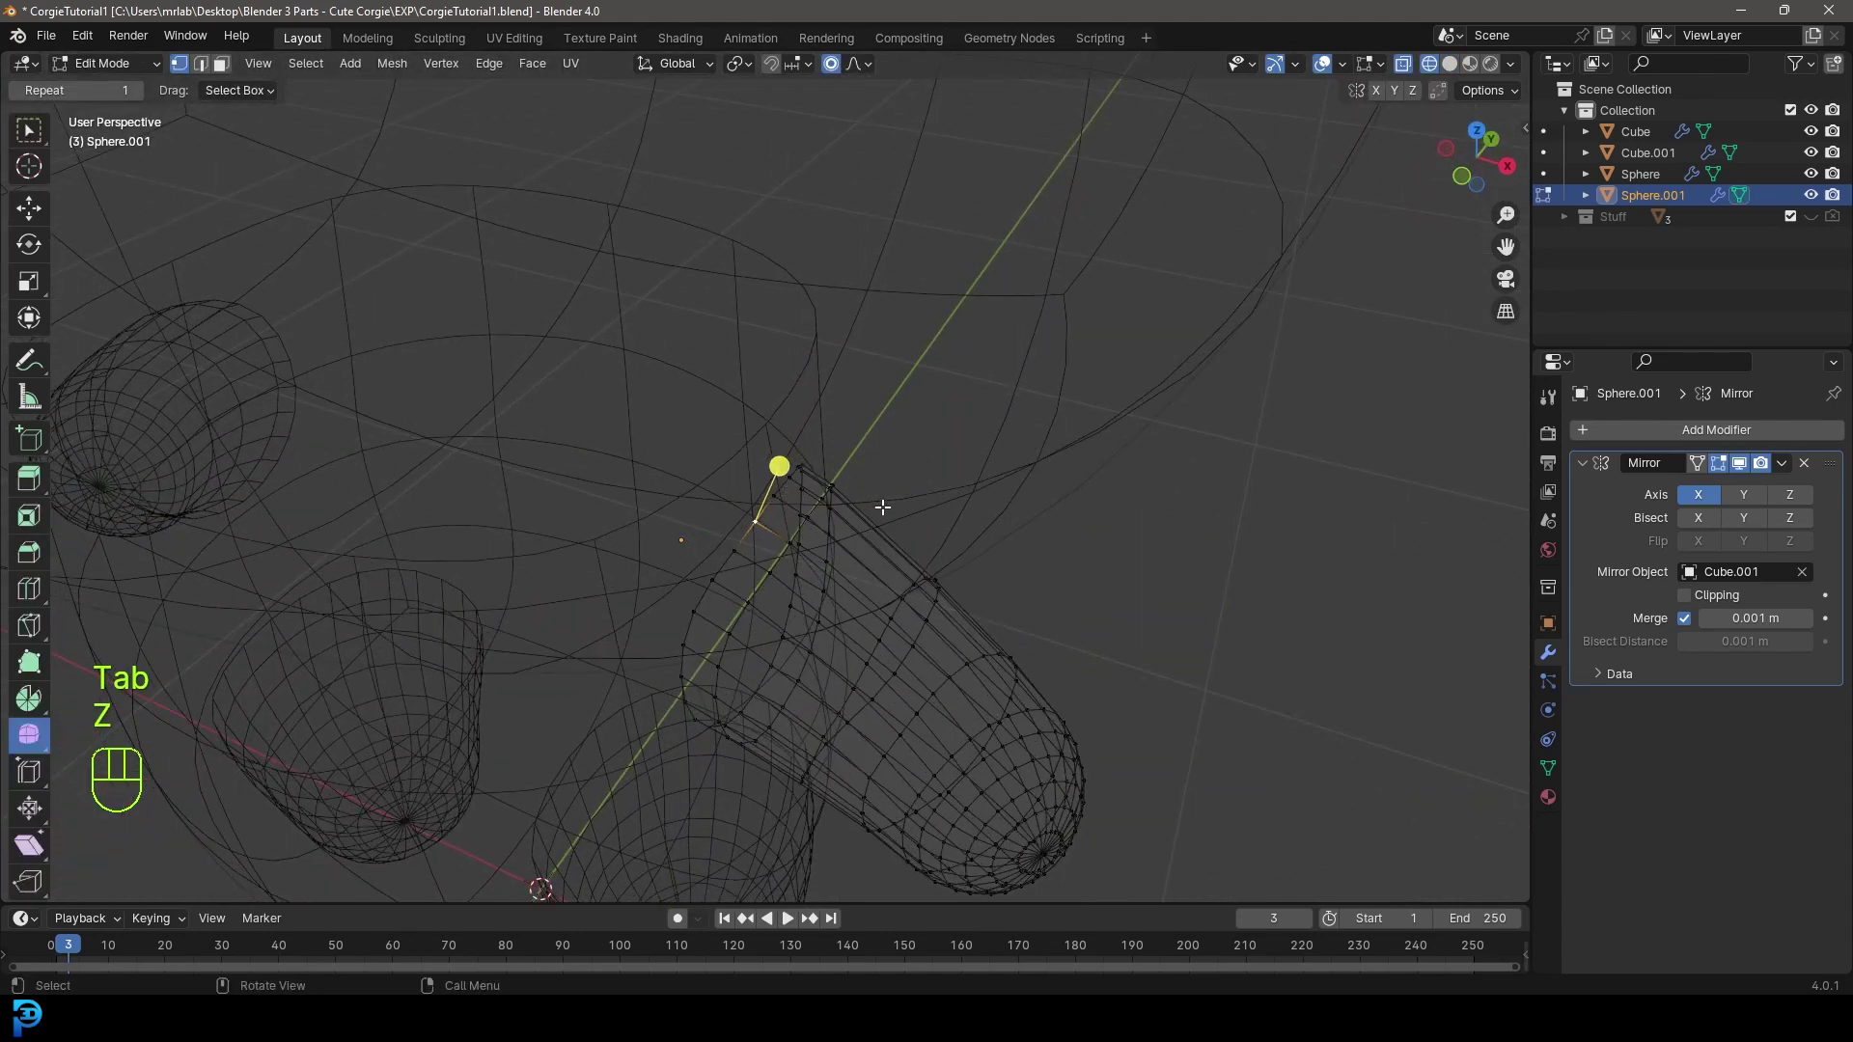
{"action": "key", "text": "g"}
{"action": "left_click", "coordinate": [836, 486]}
{"action": "key", "text": "Tab"}
{"action": "key", "text": "z"}
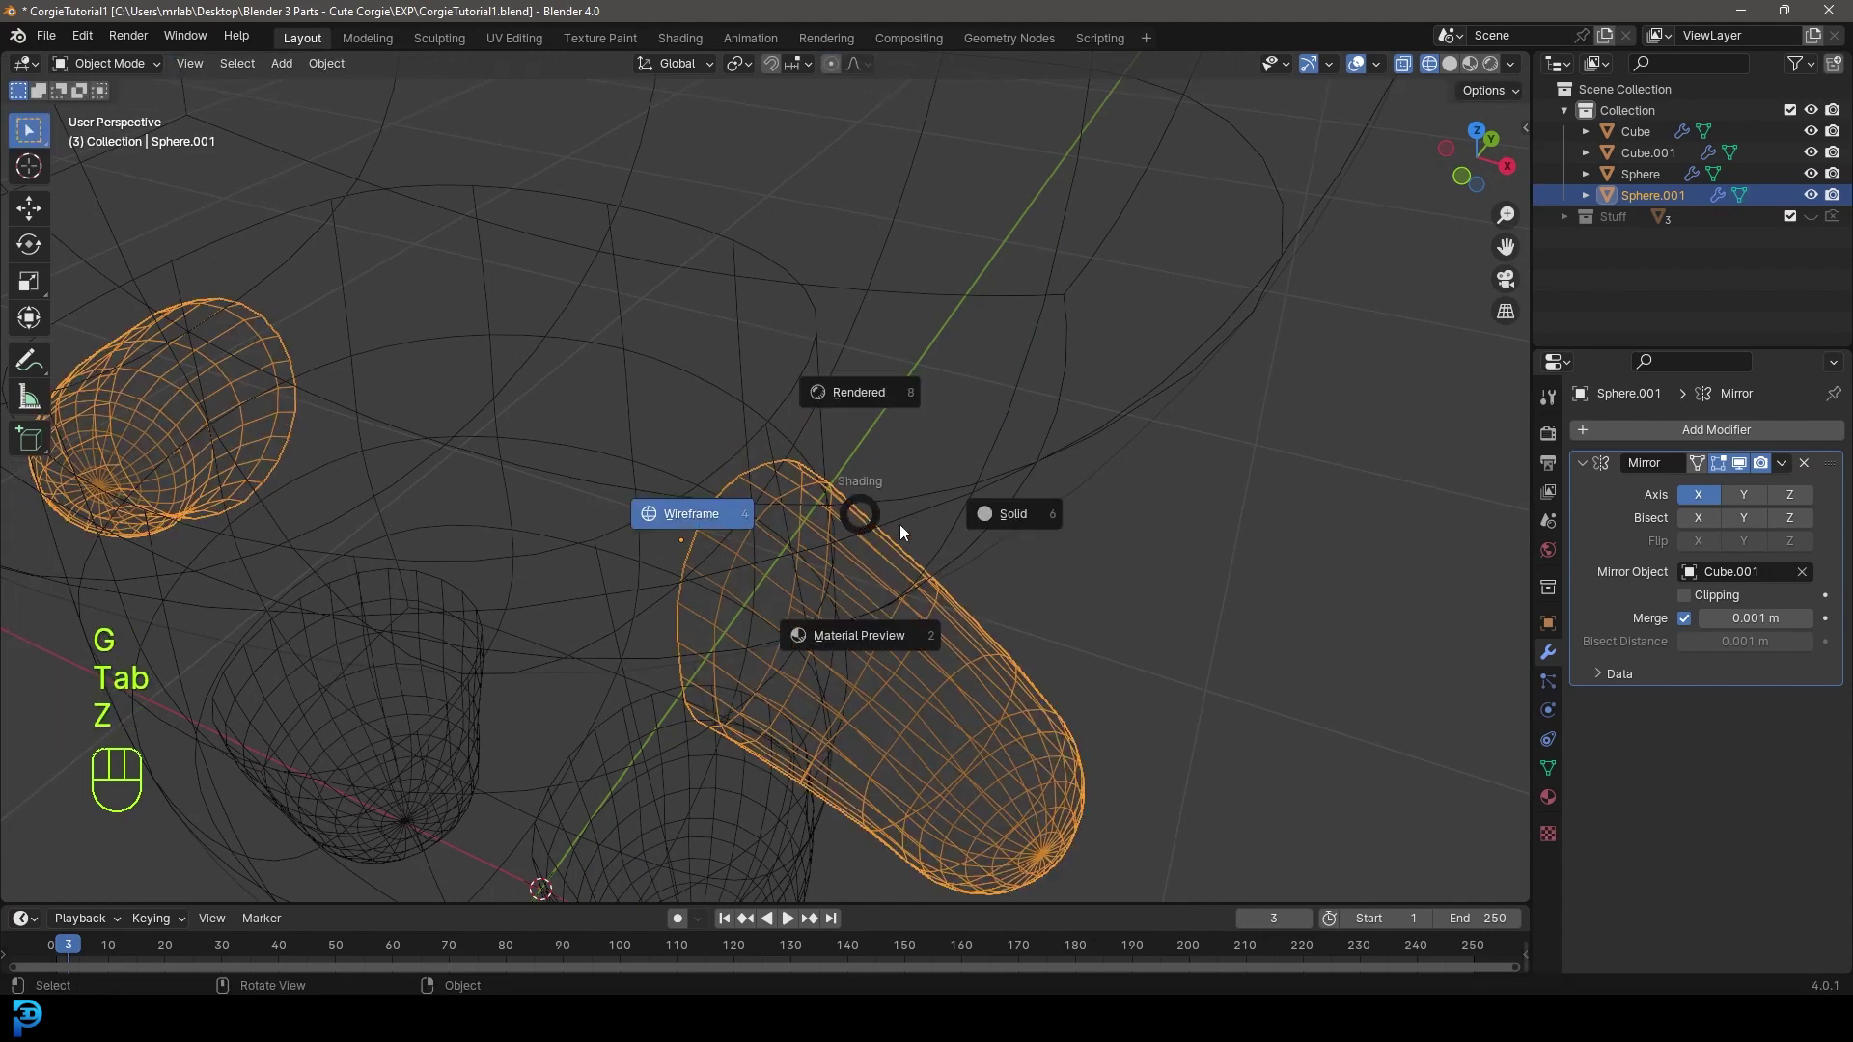
{"action": "left_click", "coordinate": [900, 524]}
{"action": "scroll", "coordinate": [900, 548], "scroll_direction": "down", "scroll_amount": 5}
{"action": "middle_click_drag", "start_coordinate": [901, 548], "coordinate": [976, 450]}
{"action": "key", "text": "KP_1"}
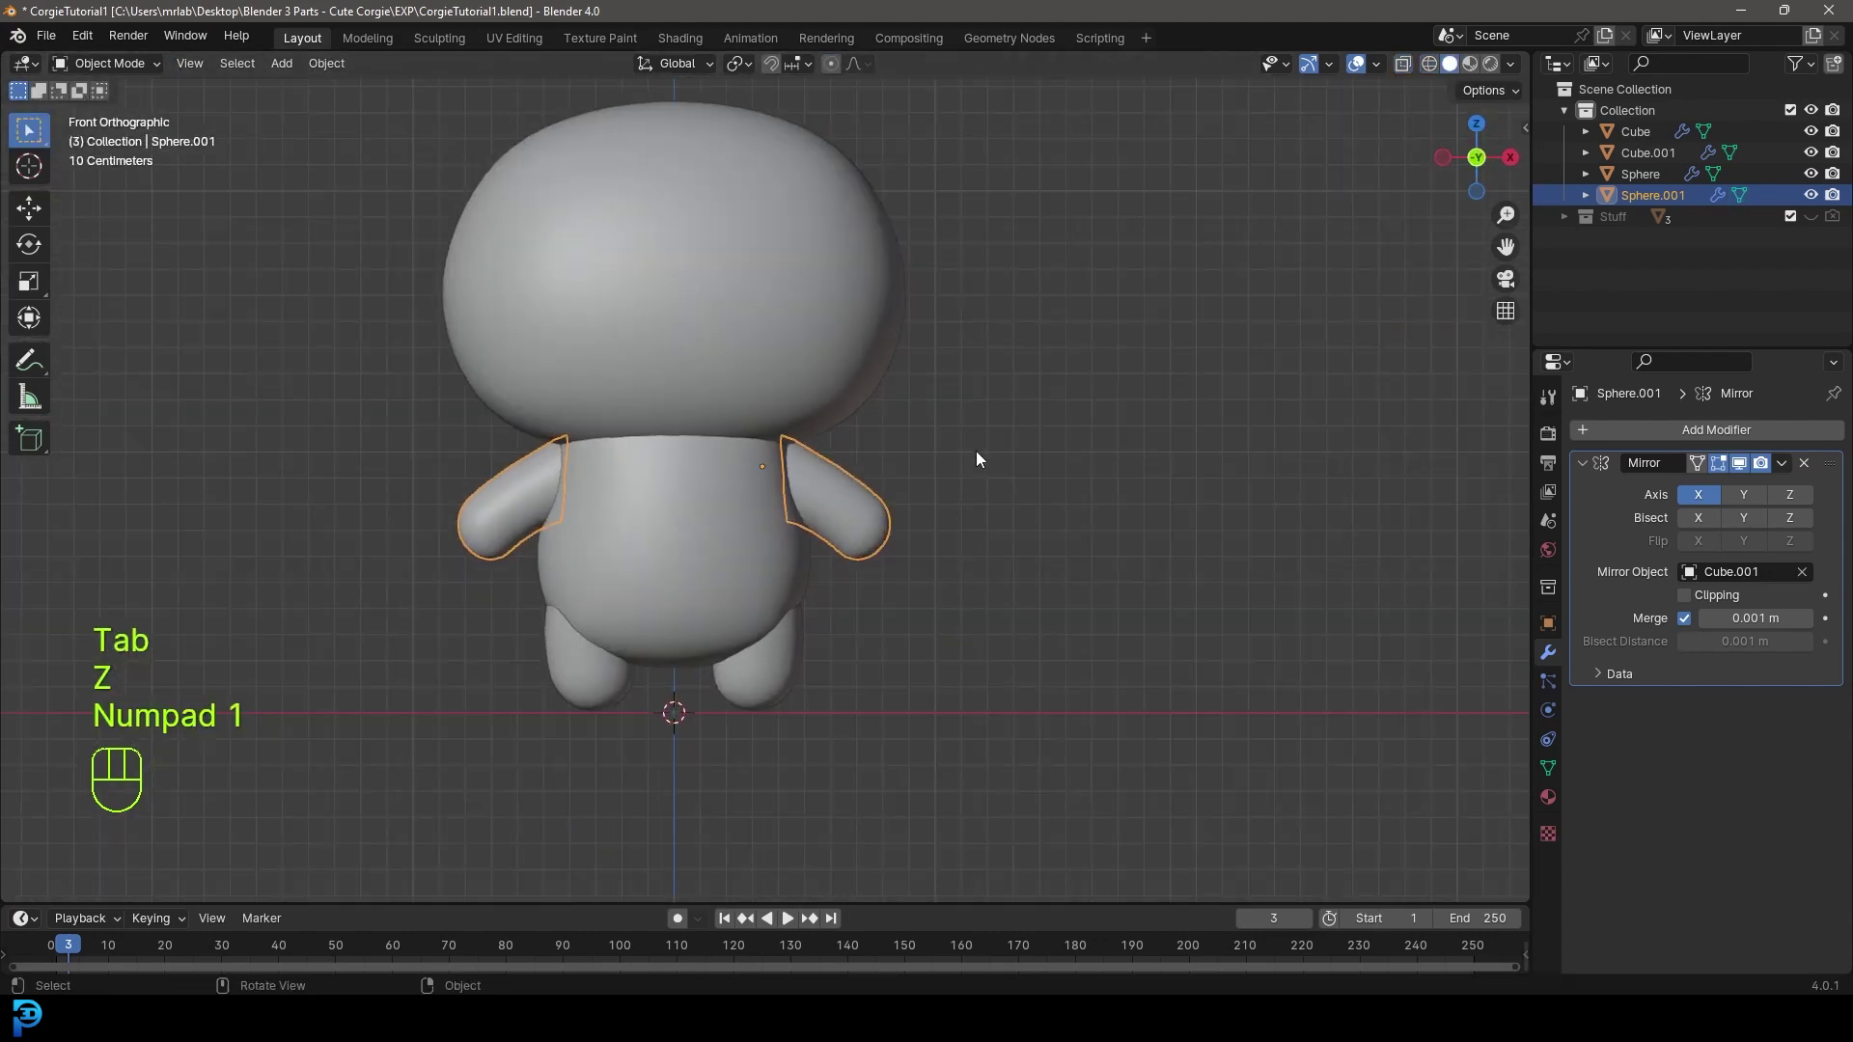
- Edit the arm in wireframe from the front and add two loop cuts around its straight section
{"action": "key", "text": "Tab"}
{"action": "scroll", "coordinate": [976, 450], "scroll_direction": "up", "scroll_amount": 5}
{"action": "key", "text": "z"}
{"action": "left_click", "coordinate": [842, 449]}
{"action": "scroll", "coordinate": [885, 436], "scroll_direction": "up", "scroll_amount": 3}
{"action": "middle_click_drag", "start_coordinate": [885, 437], "coordinate": [926, 439], "text": "shift"}
{"action": "key", "text": "ctrl+r"}
{"action": "left_click", "coordinate": [928, 436]}
{"action": "key", "text": "ctrl+r"}
{"action": "left_click", "coordinate": [1054, 526]}
- Smooth the arm's upper contour by raising an upper-edge vertex and moving a shoulder vertex inward with proportional editing
{"action": "left_click", "coordinate": [891, 403]}
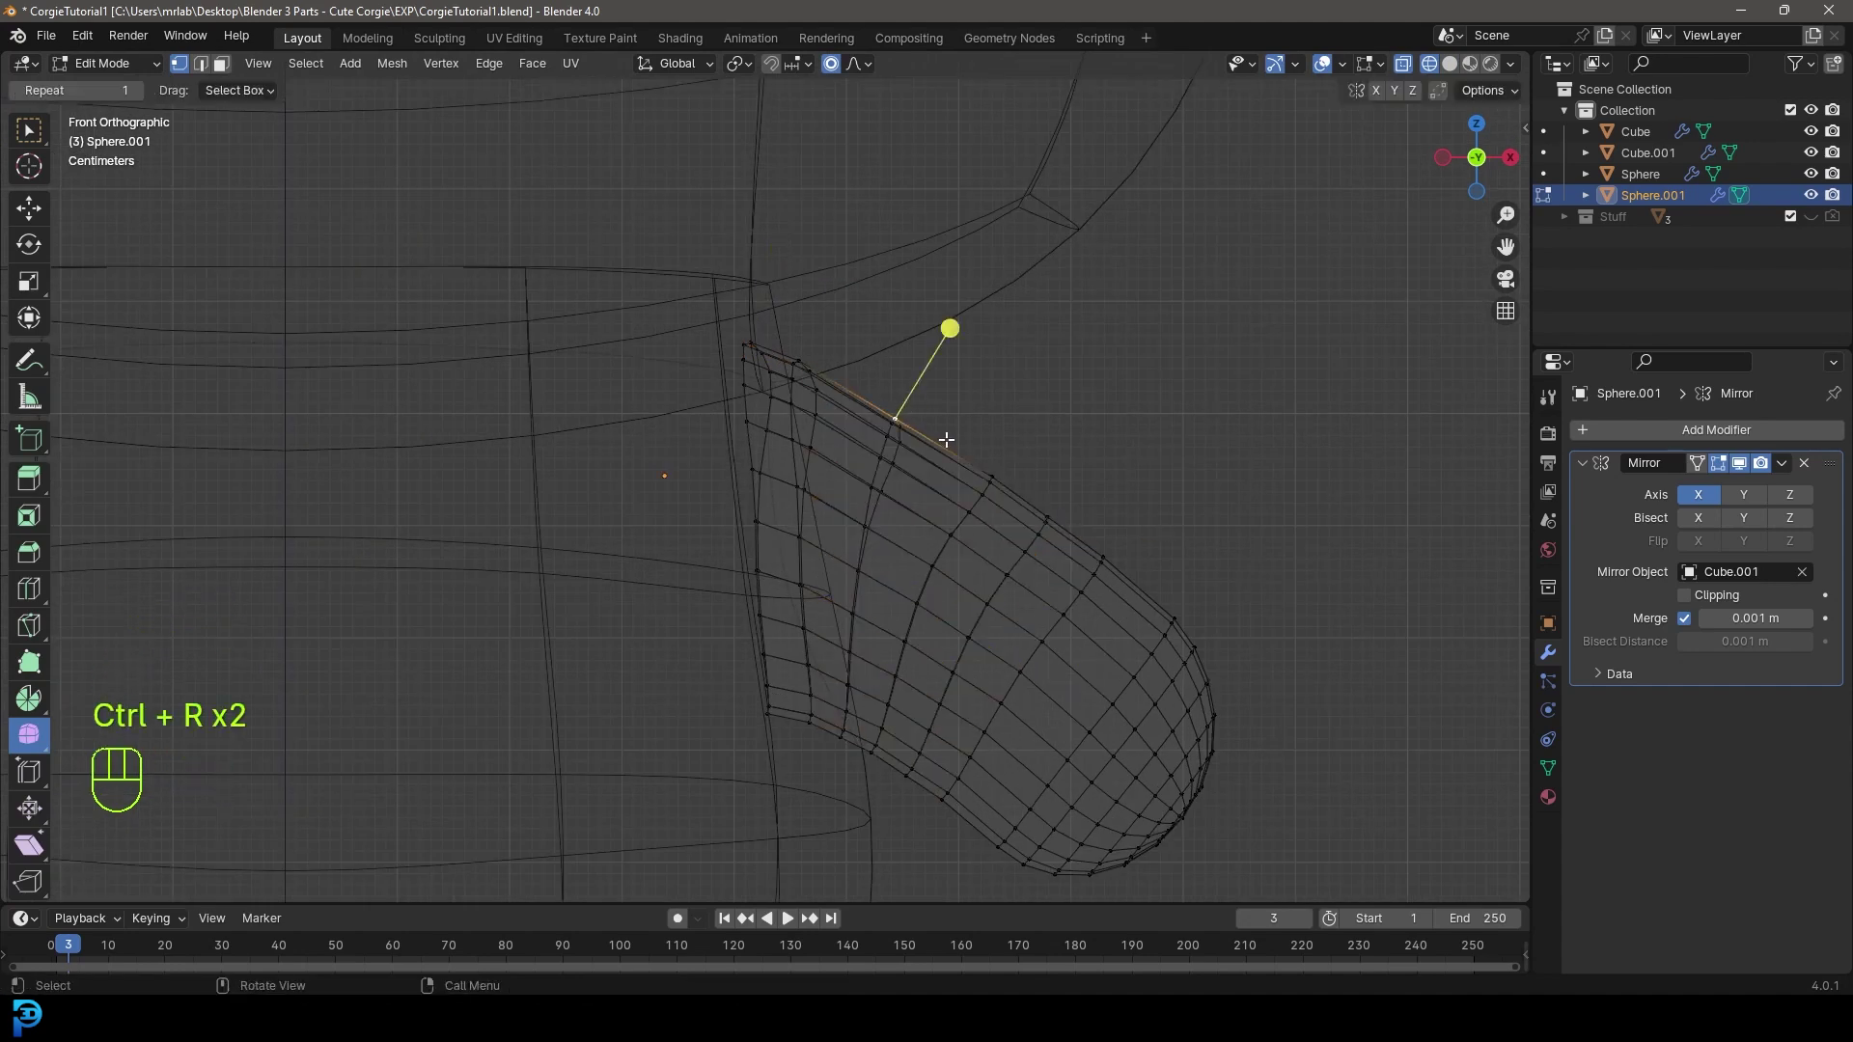
{"action": "key", "text": "g"}
{"action": "left_click", "coordinate": [936, 424]}
{"action": "left_click", "coordinate": [780, 371]}
{"action": "key", "text": "g"}
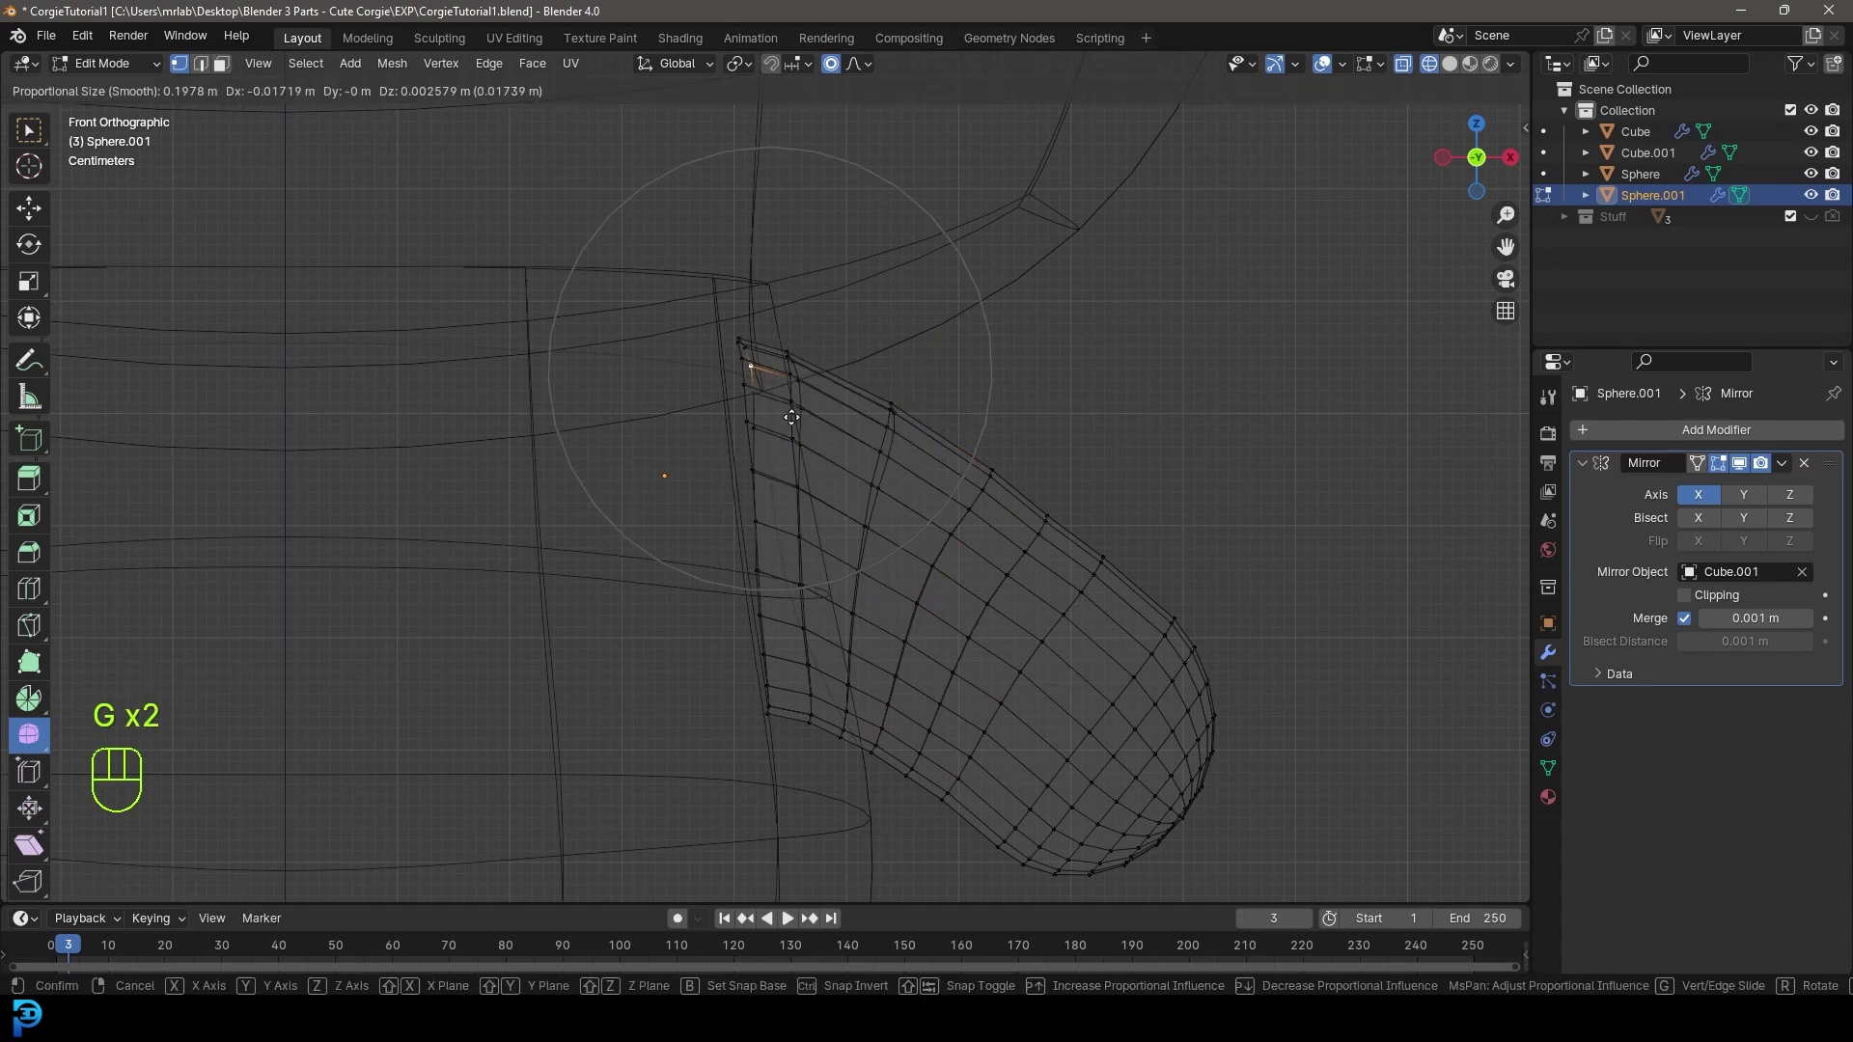
{"action": "left_click", "coordinate": [791, 430]}
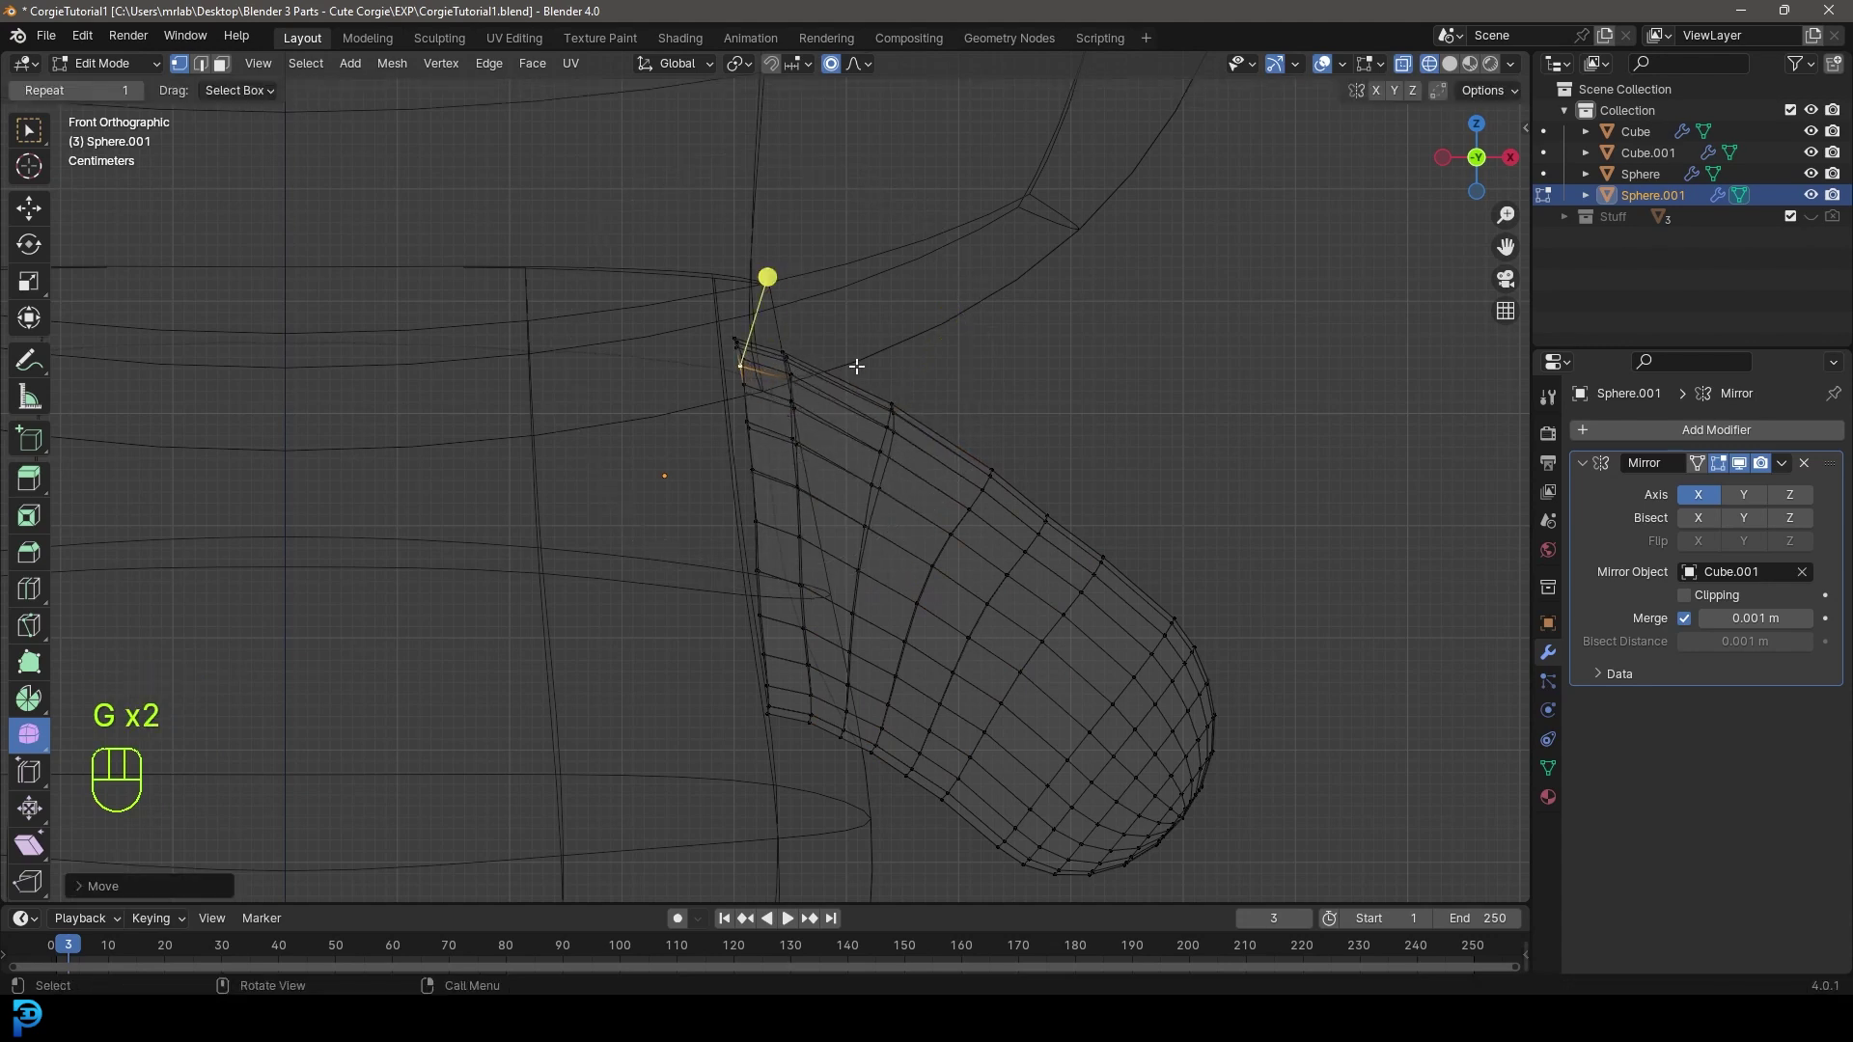
{"action": "key", "text": "Tab"}
{"action": "key", "text": "z"}
{"action": "left_click", "coordinate": [1178, 567]}
{"action": "scroll", "coordinate": [992, 496], "scroll_direction": "down", "scroll_amount": 3}
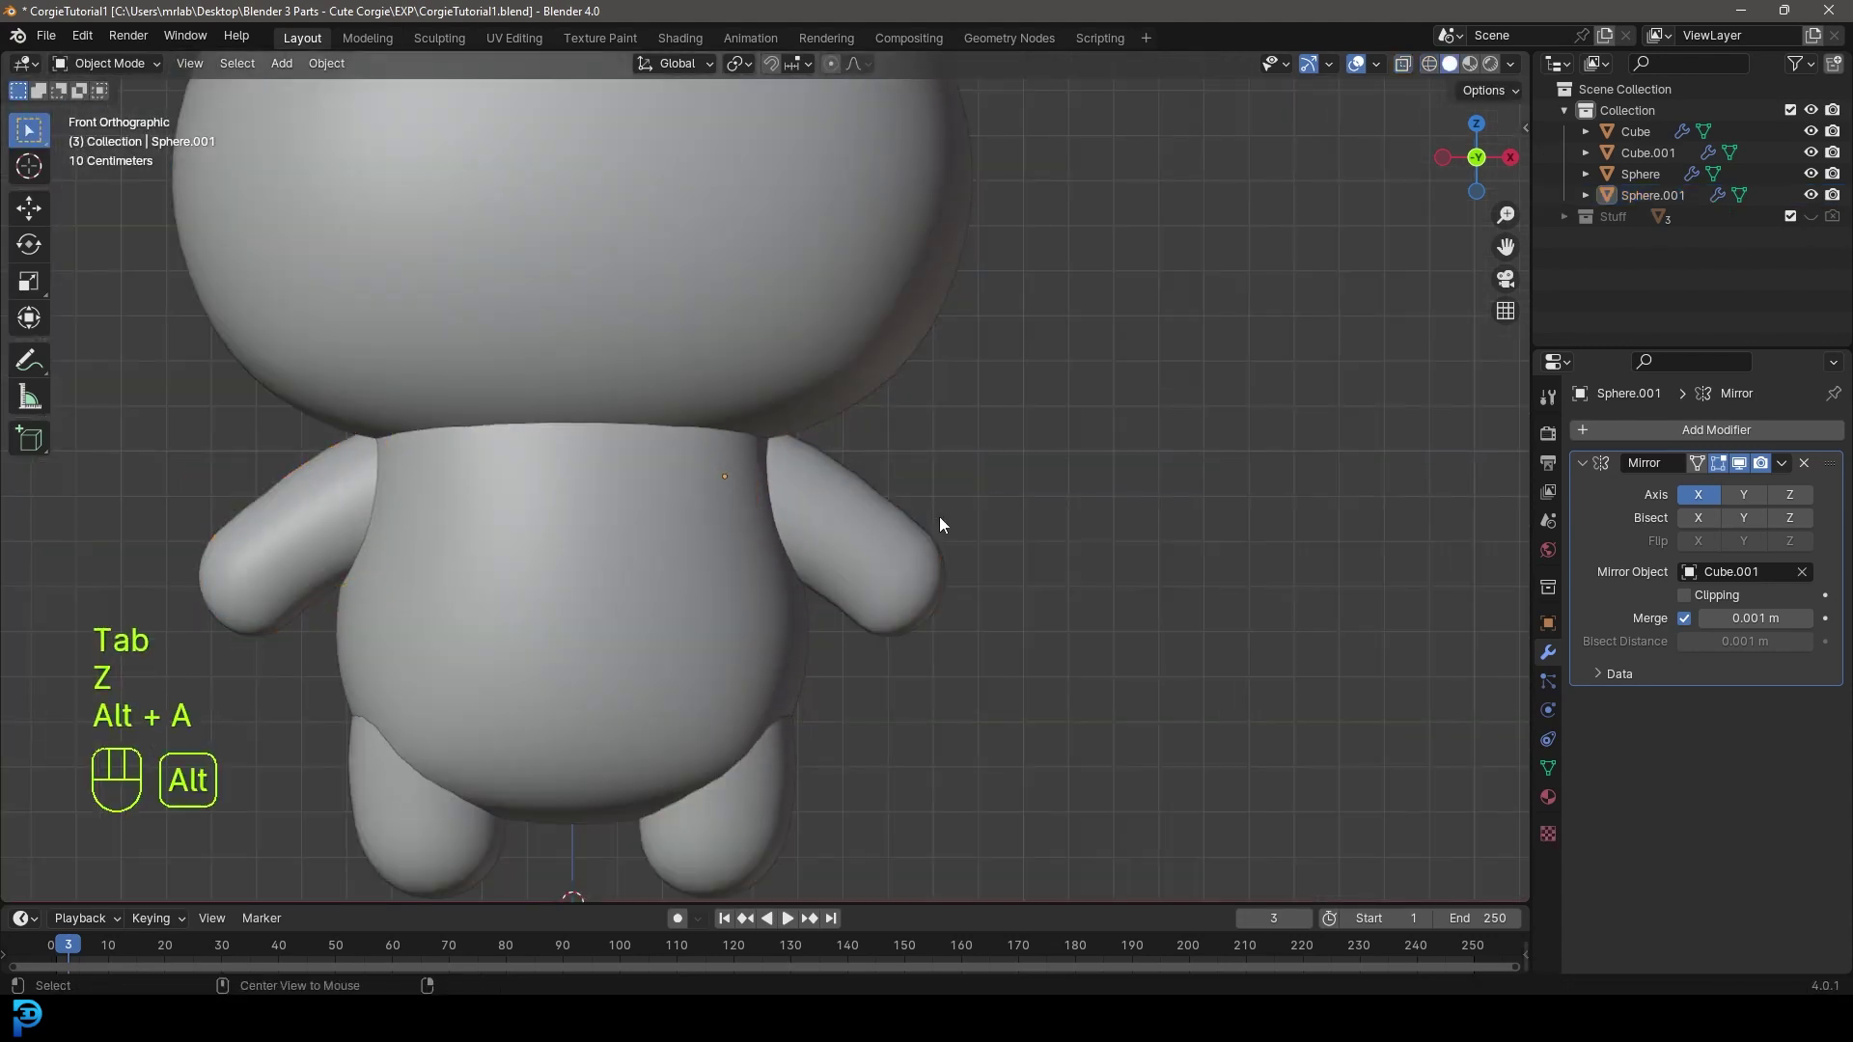
- Deselect everything, view the whole character from the front, and save the file
{"action": "key", "text": "alt+a"}
{"action": "scroll", "coordinate": [998, 579], "scroll_direction": "down", "scroll_amount": 3}
{"action": "scroll", "coordinate": [998, 568], "scroll_direction": "down", "scroll_amount": 3}
{"action": "mouse_move", "coordinate": [975, 554]}
{"action": "middle_mouse_down"}
{"action": "mouse_move", "coordinate": [550, 564]}
{"action": "mouse_move", "coordinate": [712, 691]}
{"action": "mouse_move", "coordinate": [789, 525]}
{"action": "mouse_move", "coordinate": [951, 537]}
{"action": "middle_mouse_up"}
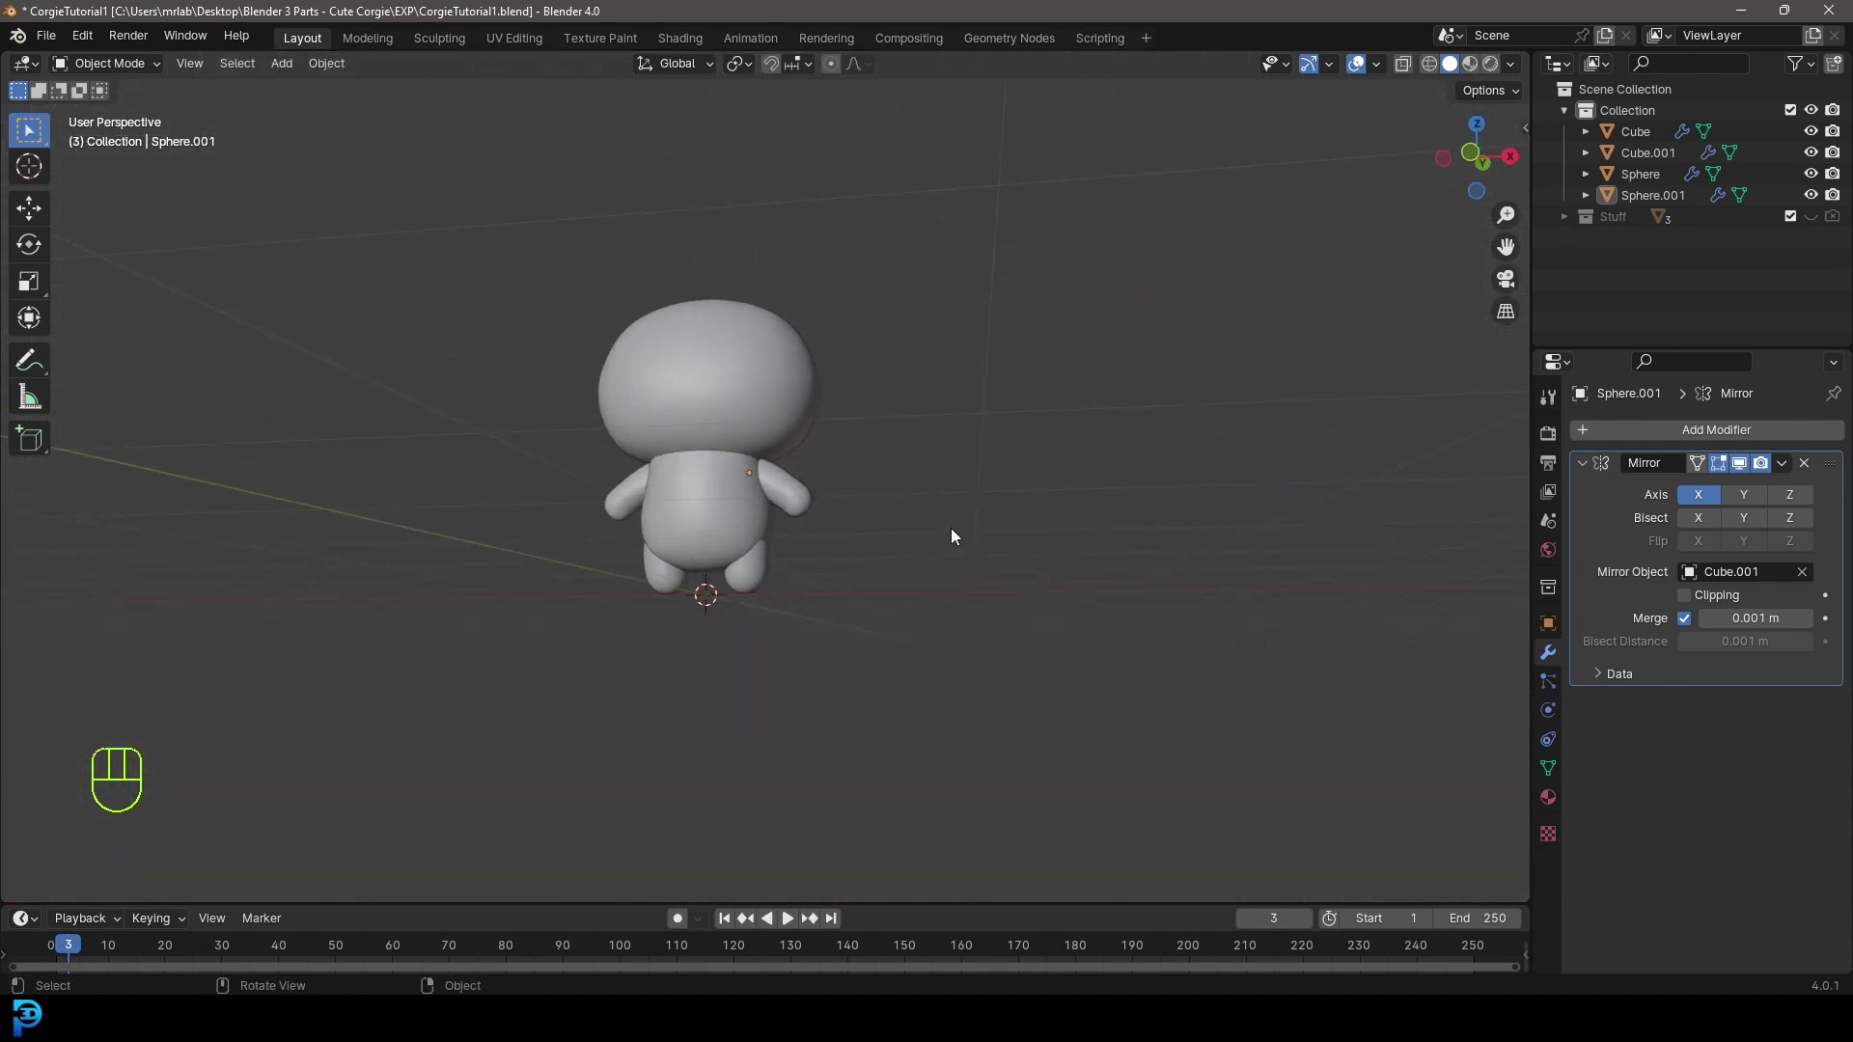
{"action": "key", "text": "KP_1"}
{"action": "key", "text": "ctrl+s"}
{"action": "key", "text": "ctrl+s"}
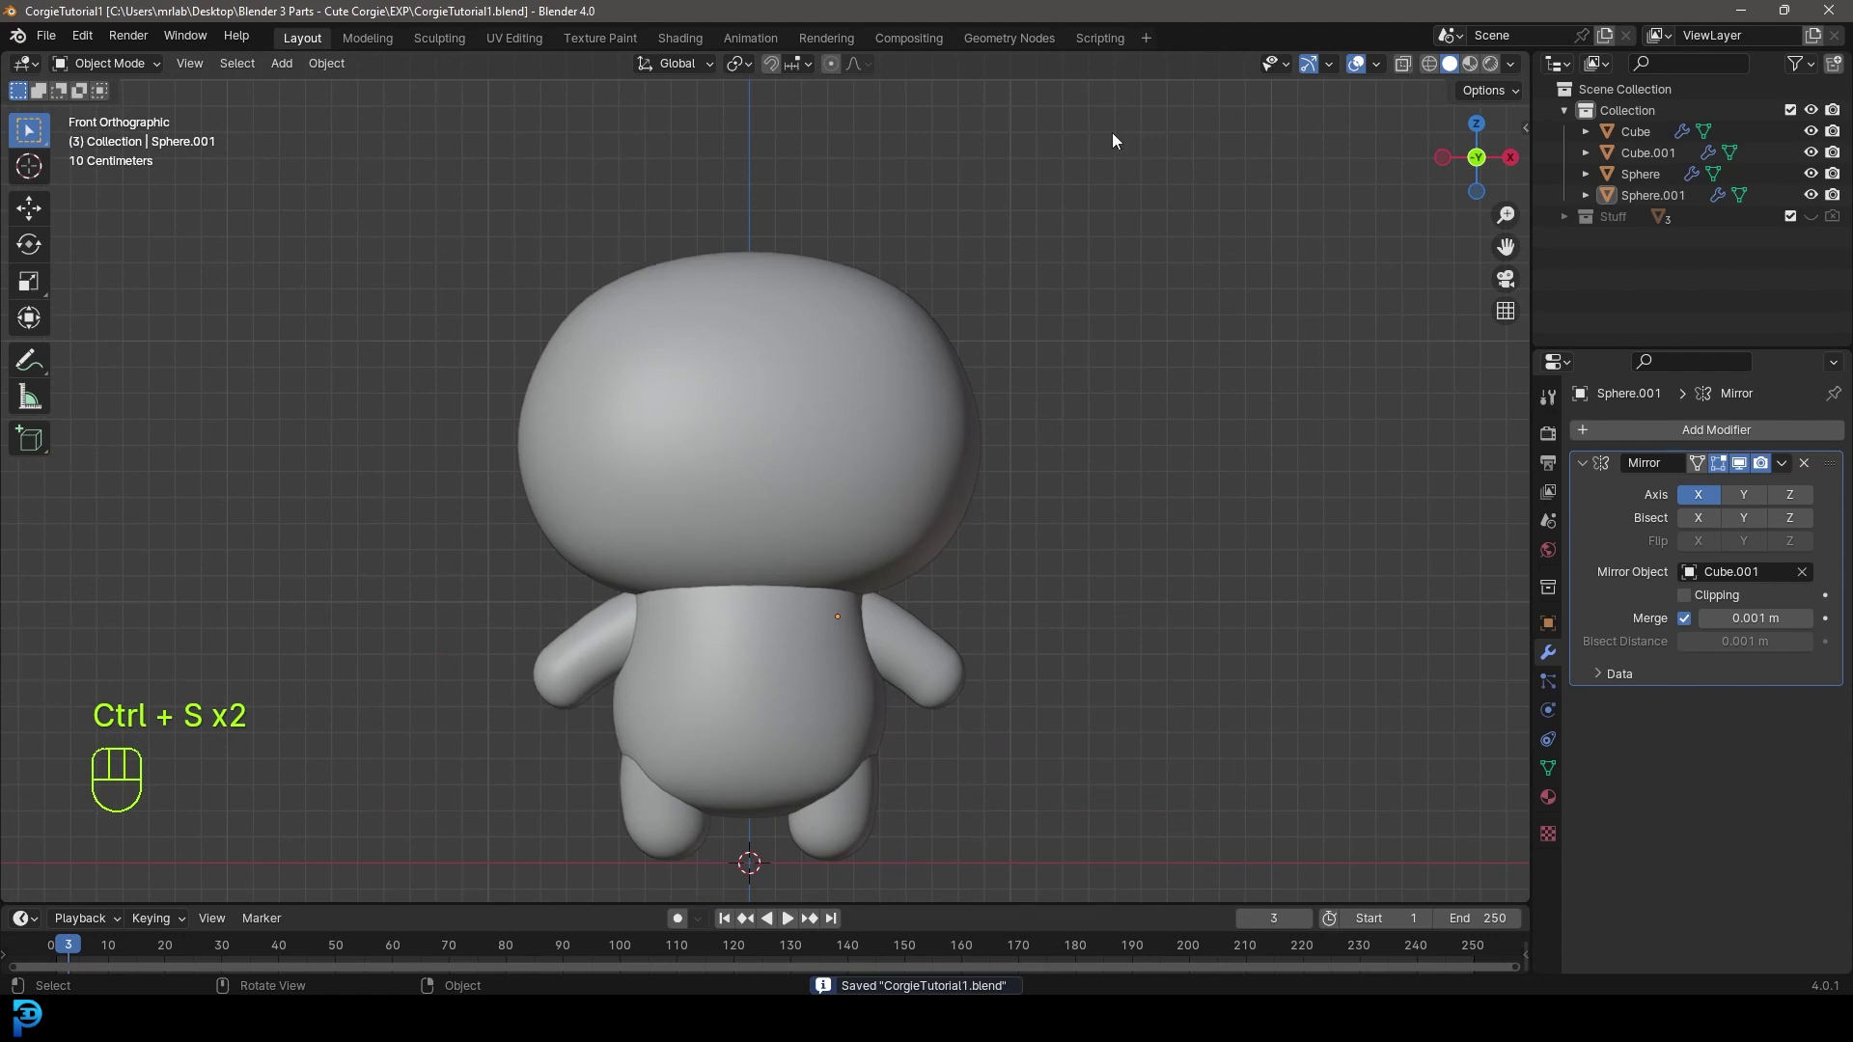
- Deselect the head and add a plane mesh to the scene
{"action": "middle_click_drag", "start_coordinate": [835, 273], "coordinate": [847, 330], "text": "shift"}
{"action": "scroll", "coordinate": [847, 330], "scroll_direction": "up", "scroll_amount": 2}
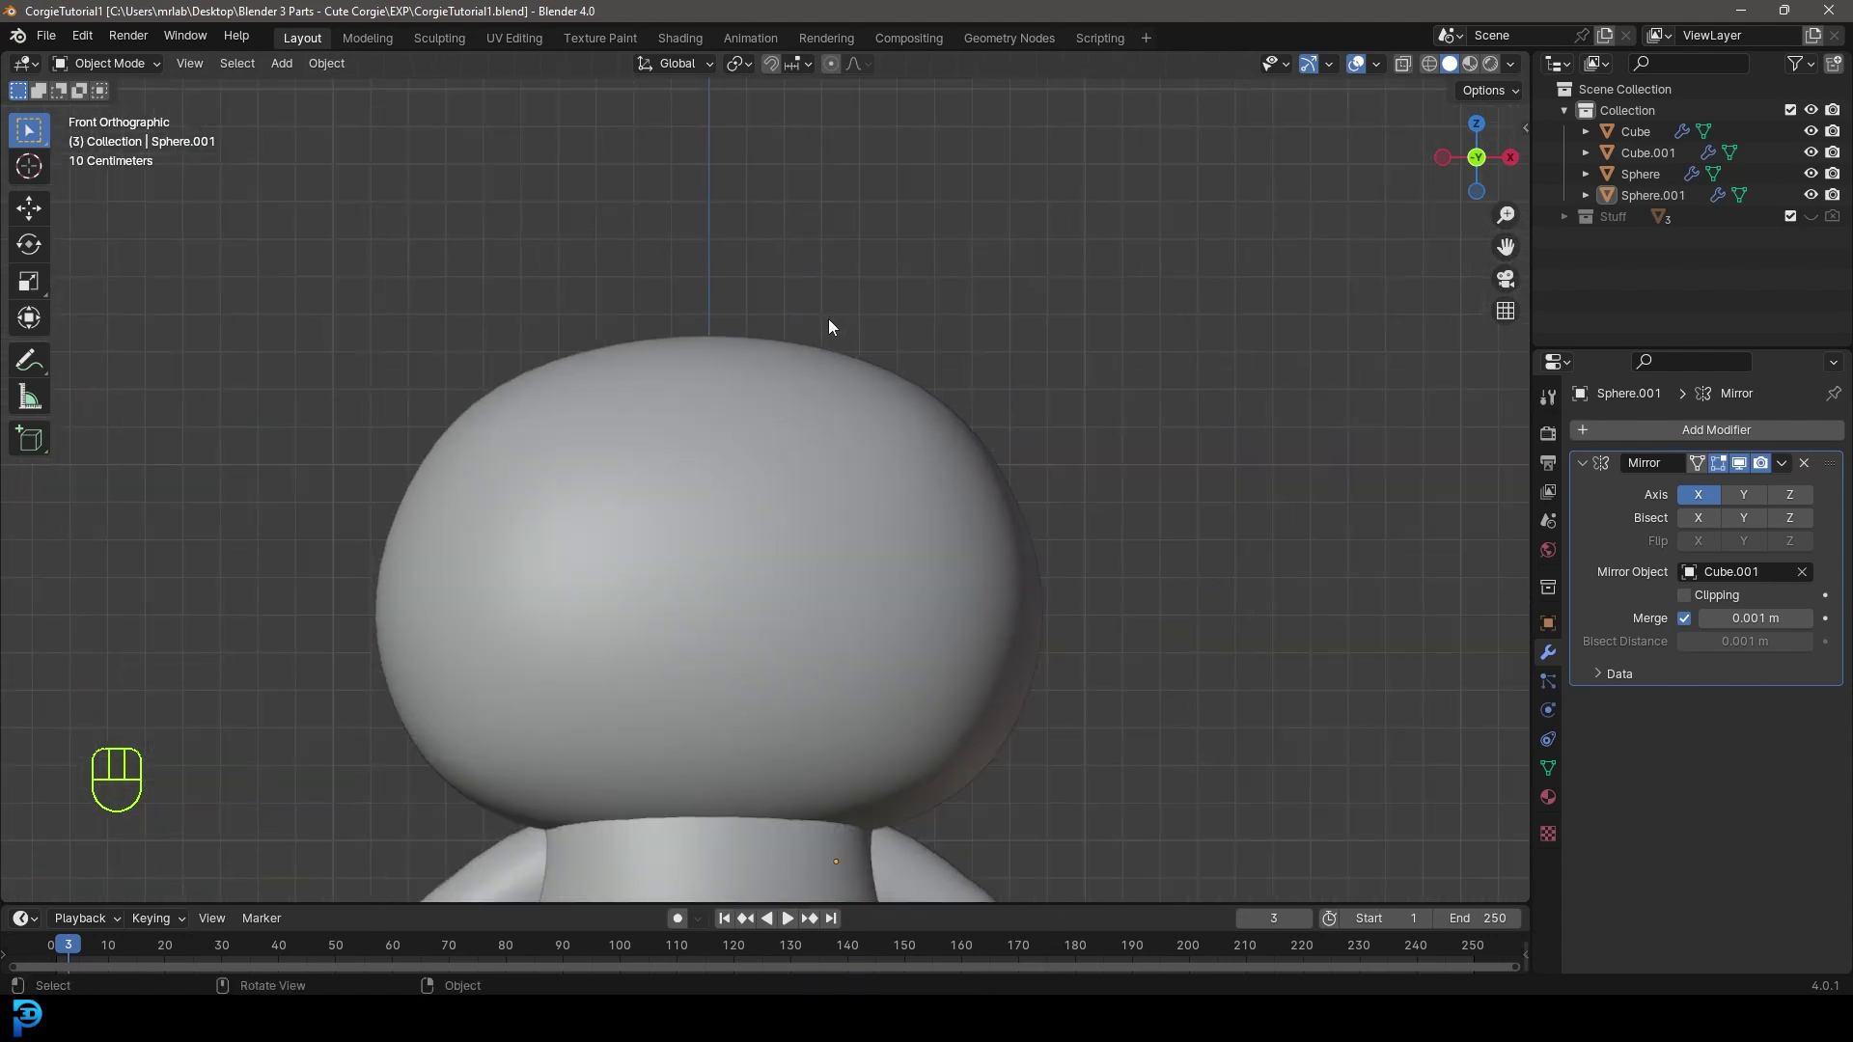
{"action": "left_click", "coordinate": [878, 410]}
{"action": "key", "text": "alt+a"}
{"action": "key", "text": "shift+a"}
{"action": "mouse_move", "coordinate": [833, 369]}
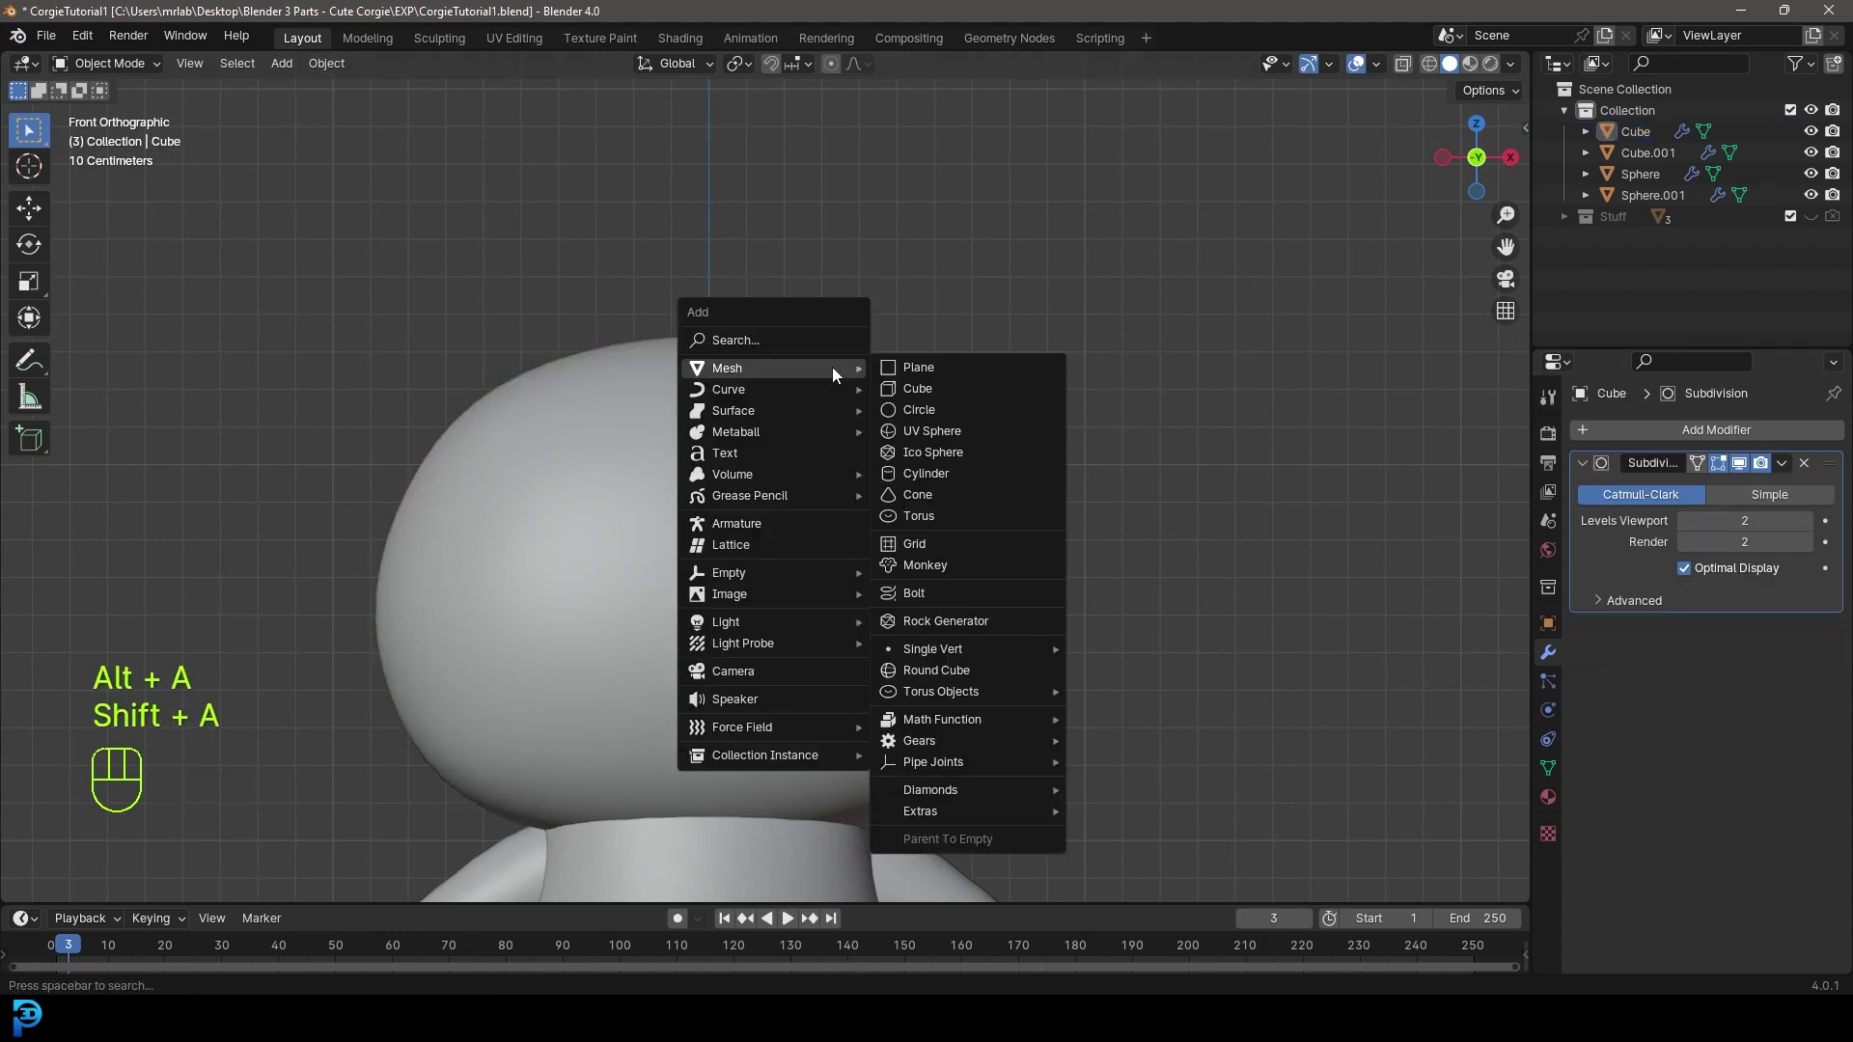
{"action": "left_click", "coordinate": [944, 368]}
{"action": "scroll", "coordinate": [770, 627], "scroll_direction": "down", "scroll_amount": 6}
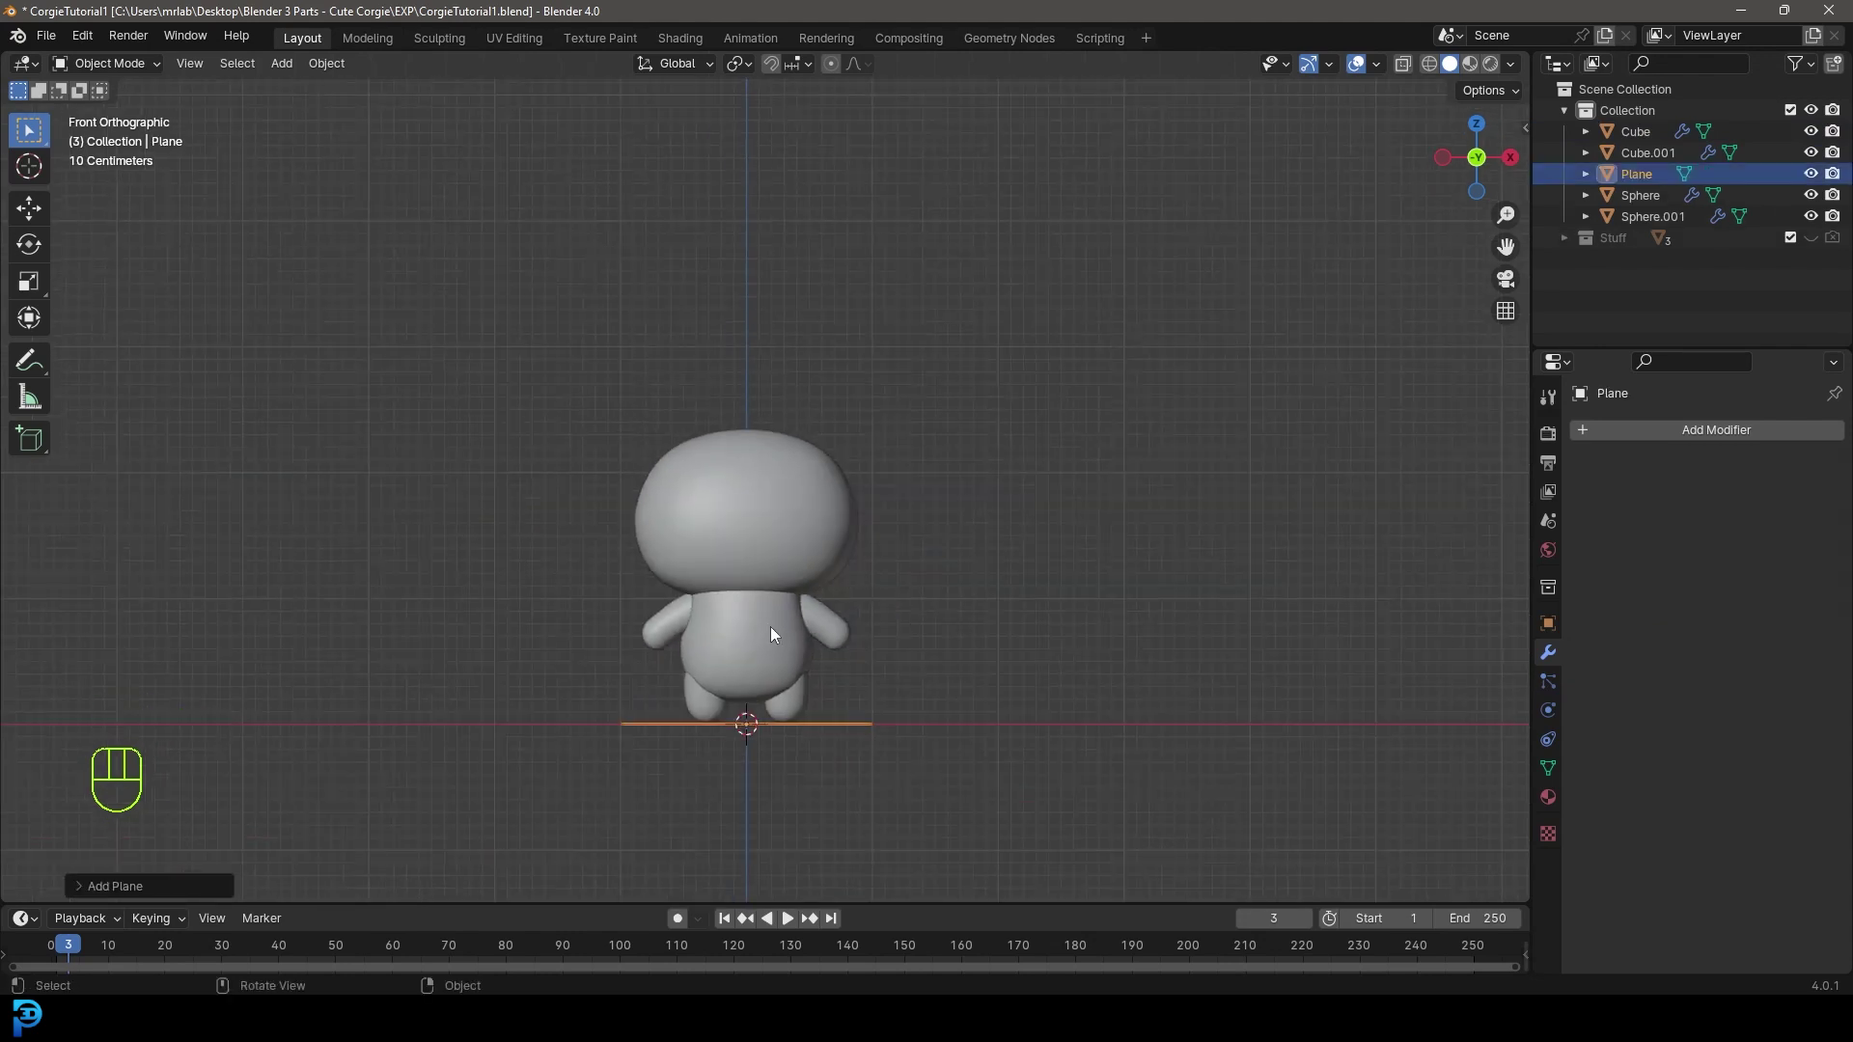
- Move the plane up from the ground to one side of the head's top
{"action": "scroll", "coordinate": [796, 780], "scroll_direction": "up", "scroll_amount": 4}
{"action": "scroll", "coordinate": [762, 747], "scroll_direction": "down", "scroll_amount": 2}
{"action": "key", "text": "g"}
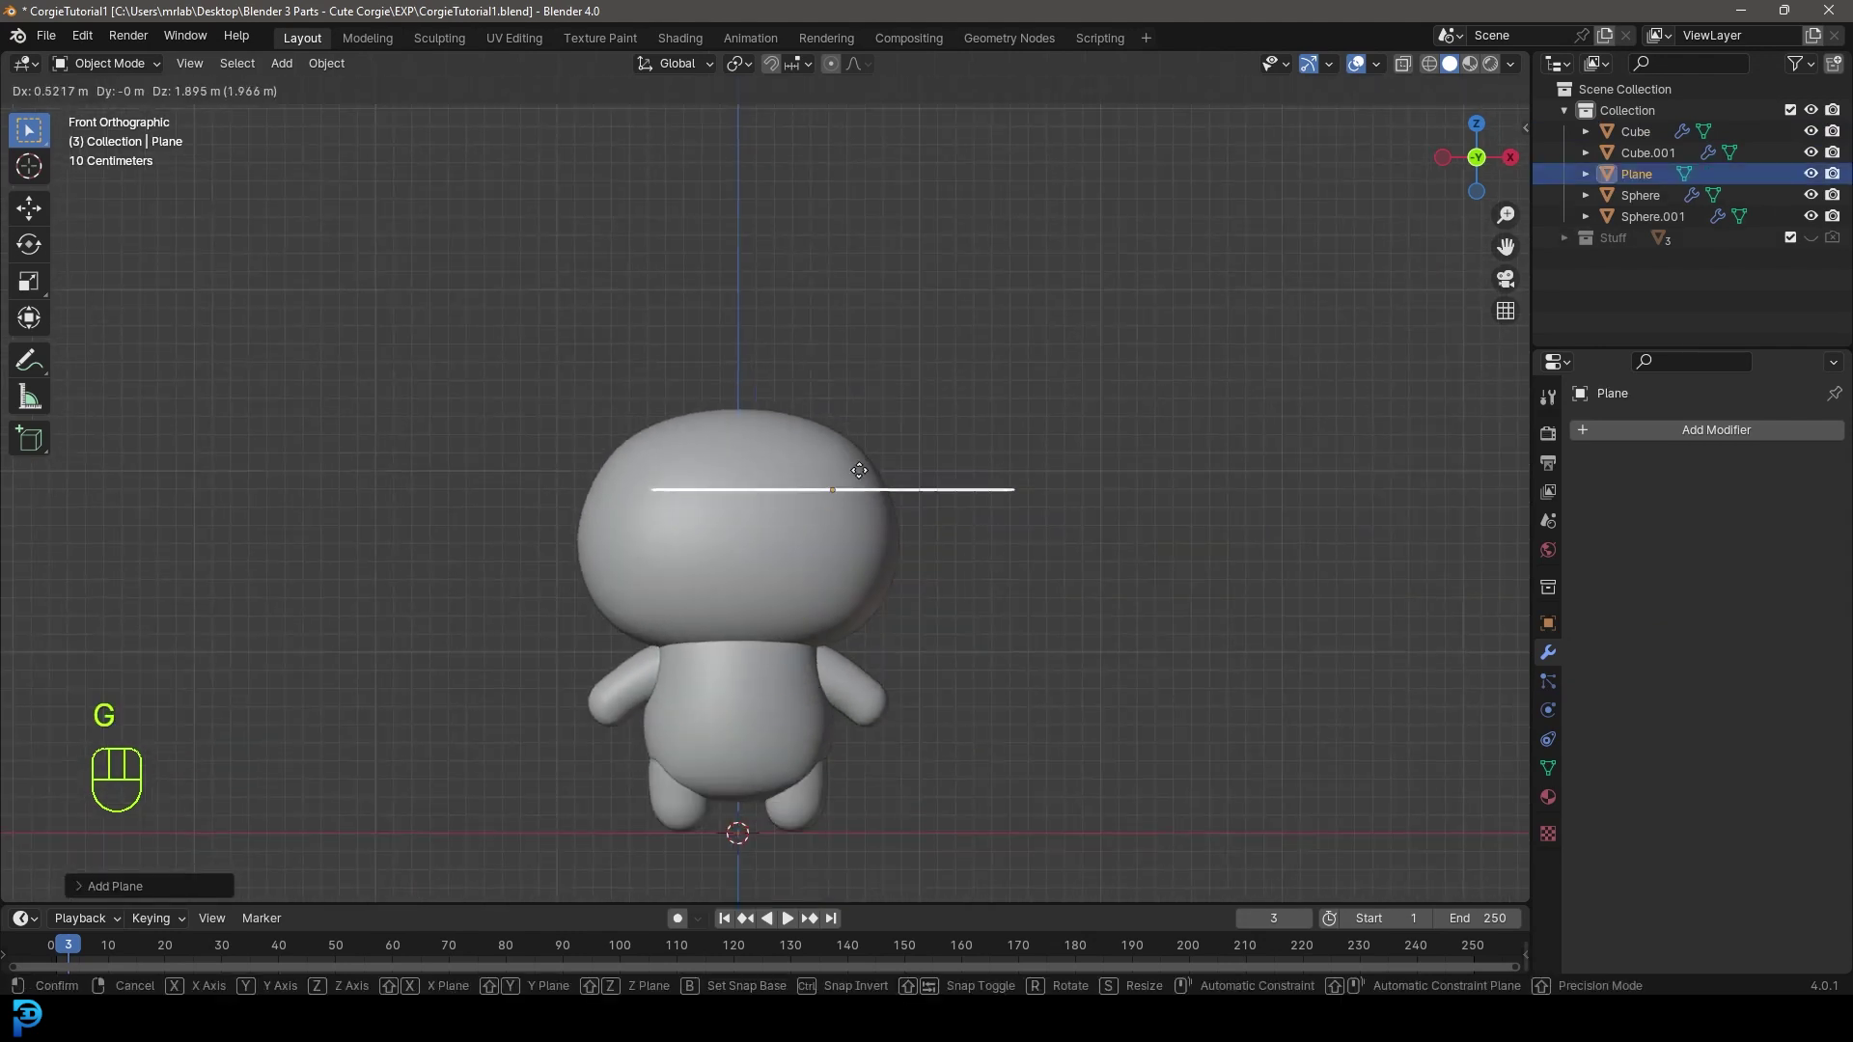
{"action": "left_click", "coordinate": [866, 420]}
{"action": "middle_click_drag", "start_coordinate": [883, 496], "coordinate": [883, 500], "text": "shift"}
- Rotate the plane's mesh 90 degrees around the X axis in Edit Mode so it stands upright
{"action": "left_click", "coordinate": [93, 66]}
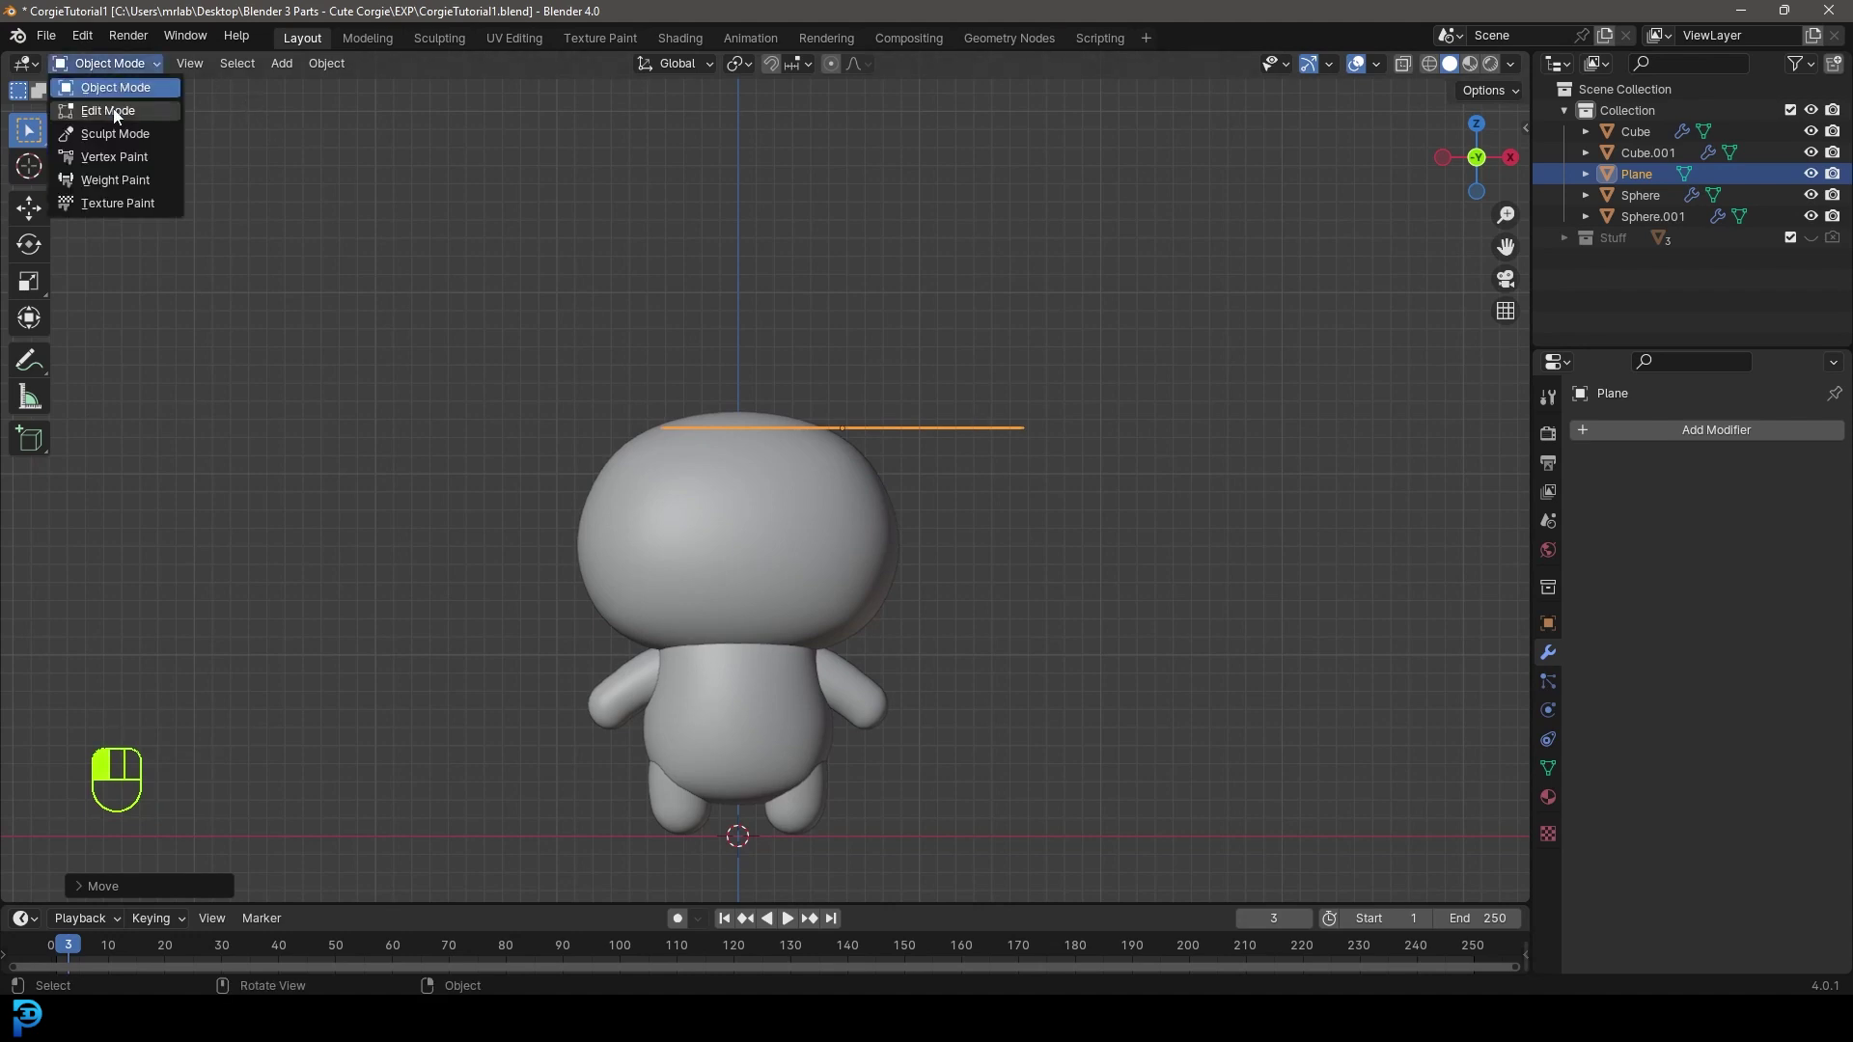
{"action": "left_click", "coordinate": [106, 100]}
{"action": "key", "text": "r"}
{"action": "key", "text": "x"}
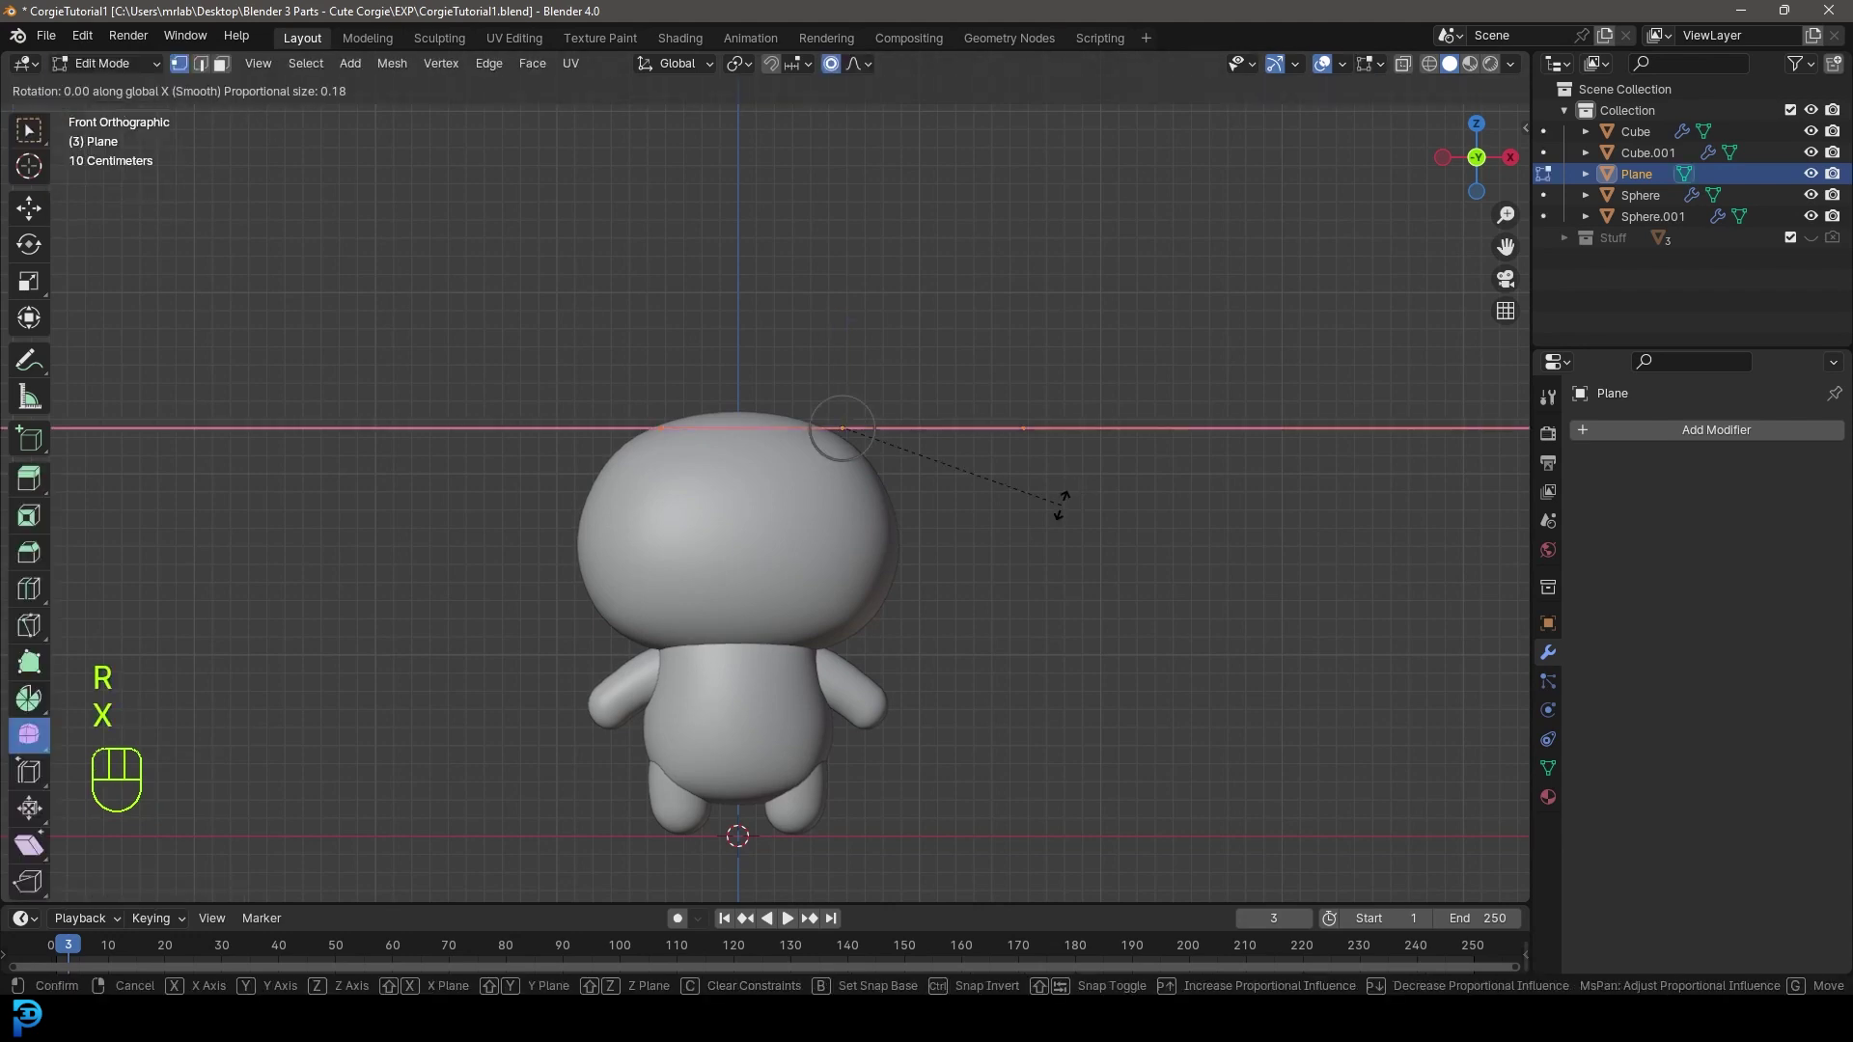
{"action": "type", "text": "90"}
{"action": "key", "text": "Return"}
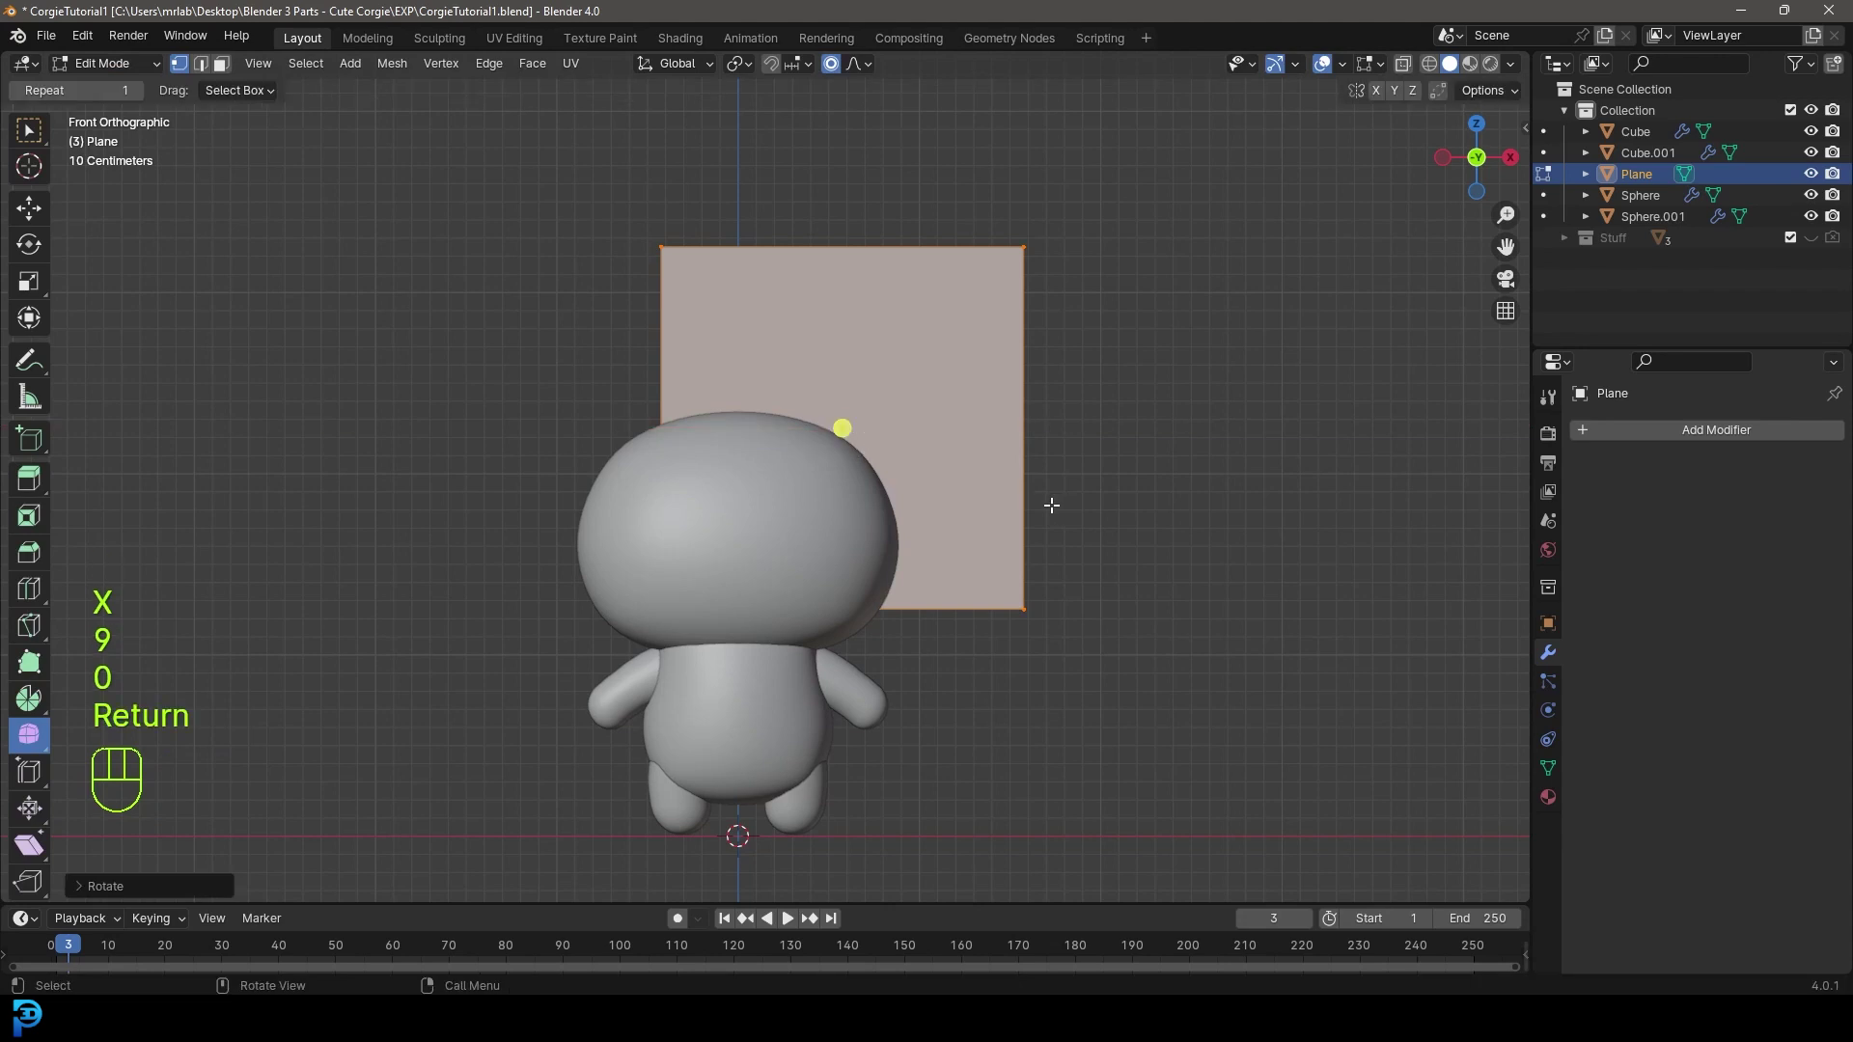
- Scale the plane's mesh down to about 0.28 and turn off proportional editing
{"action": "scroll", "coordinate": [1051, 505], "scroll_direction": "up", "scroll_amount": 2}
{"action": "key", "text": "s"}
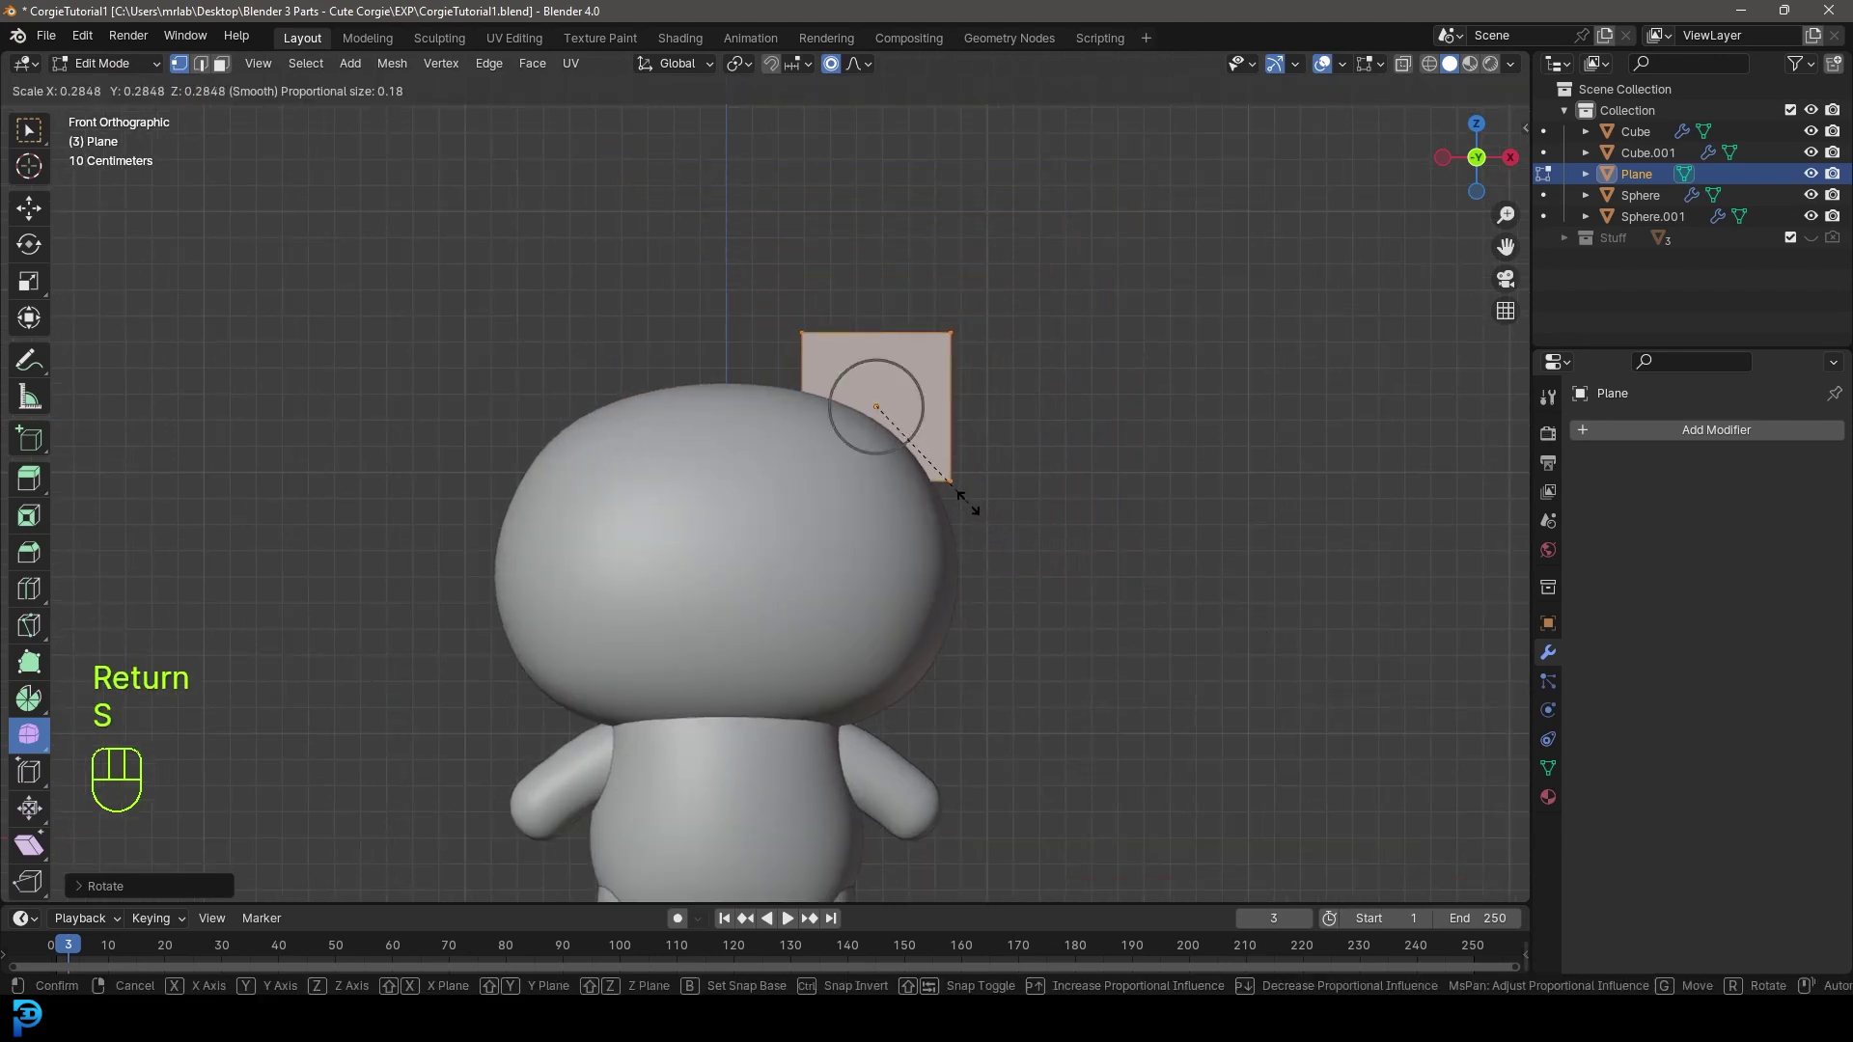
{"action": "left_click", "coordinate": [966, 502]}
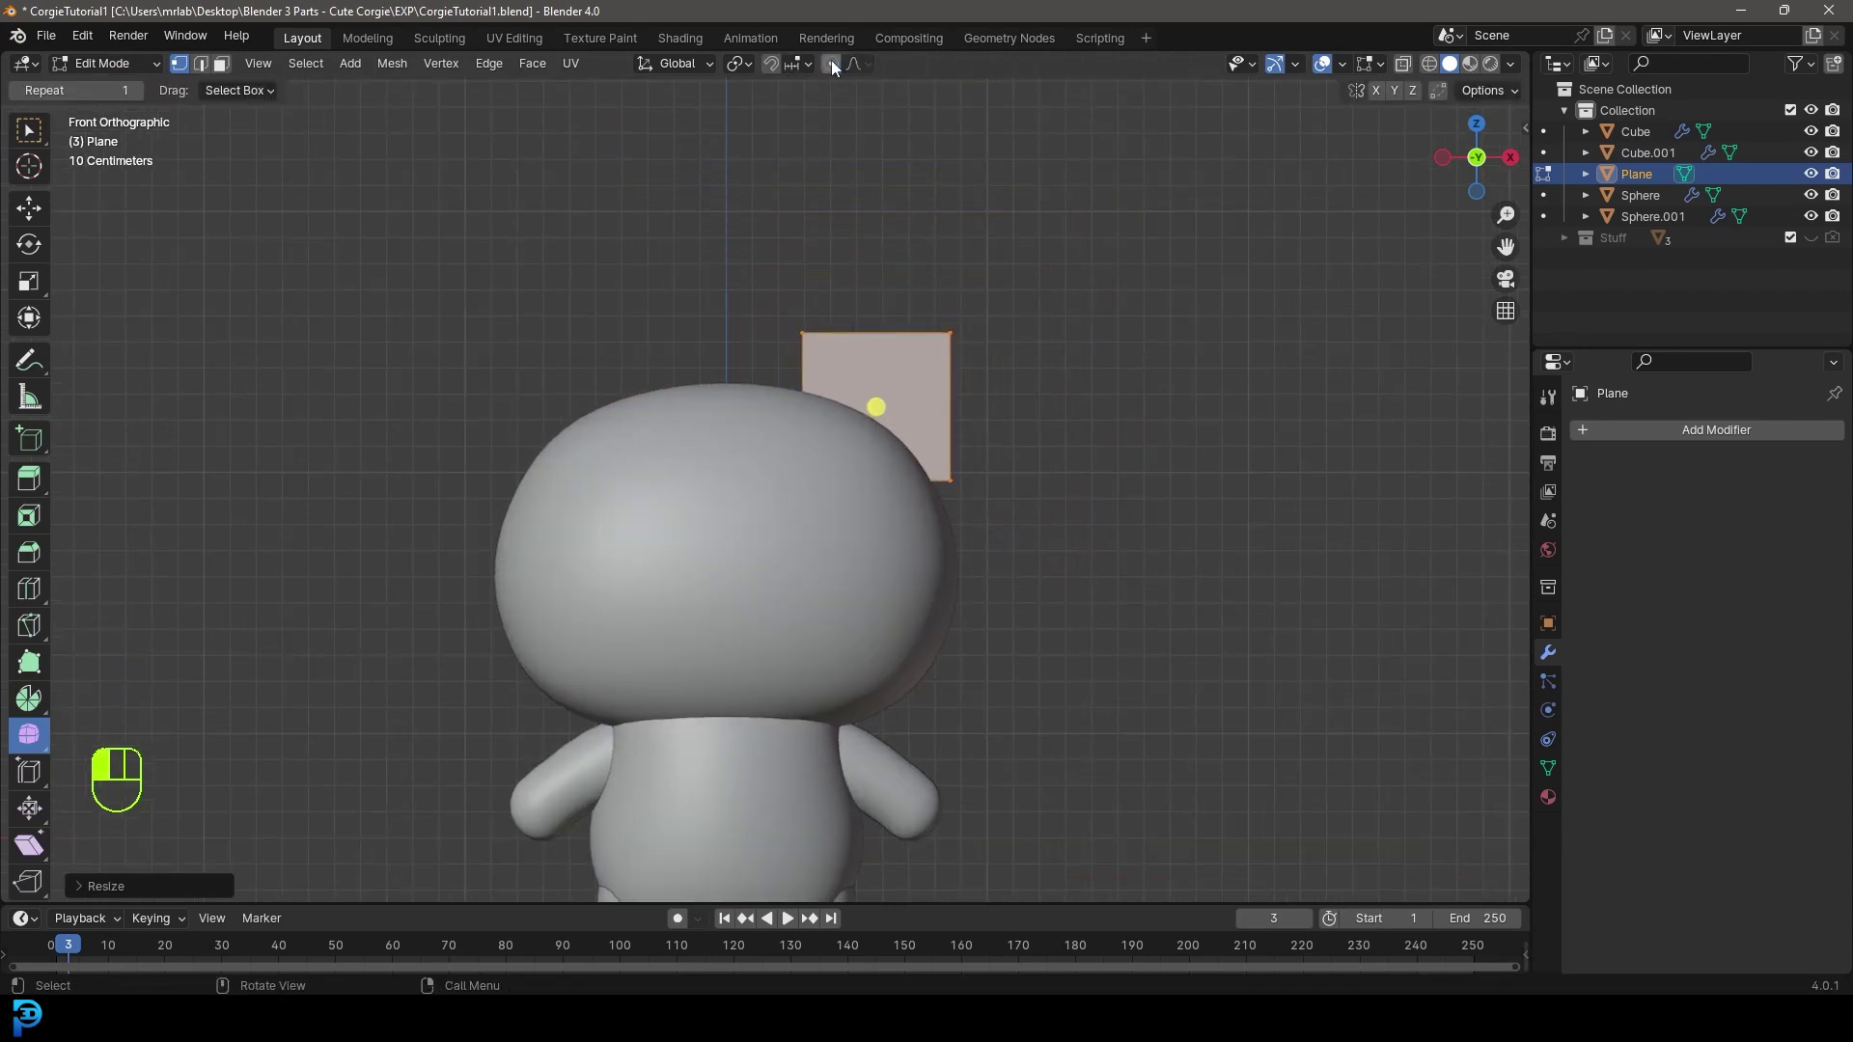
- In Object Mode, move the plane onto the curve of the head's upper side and tilt it outward about 33 degrees
{"action": "middle_click_drag", "start_coordinate": [816, 463], "coordinate": [924, 455], "text": "shift"}
{"action": "left_click", "coordinate": [108, 63]}
{"action": "left_click", "coordinate": [110, 85]}
{"action": "scroll", "coordinate": [1005, 414], "scroll_direction": "up", "scroll_amount": 5}
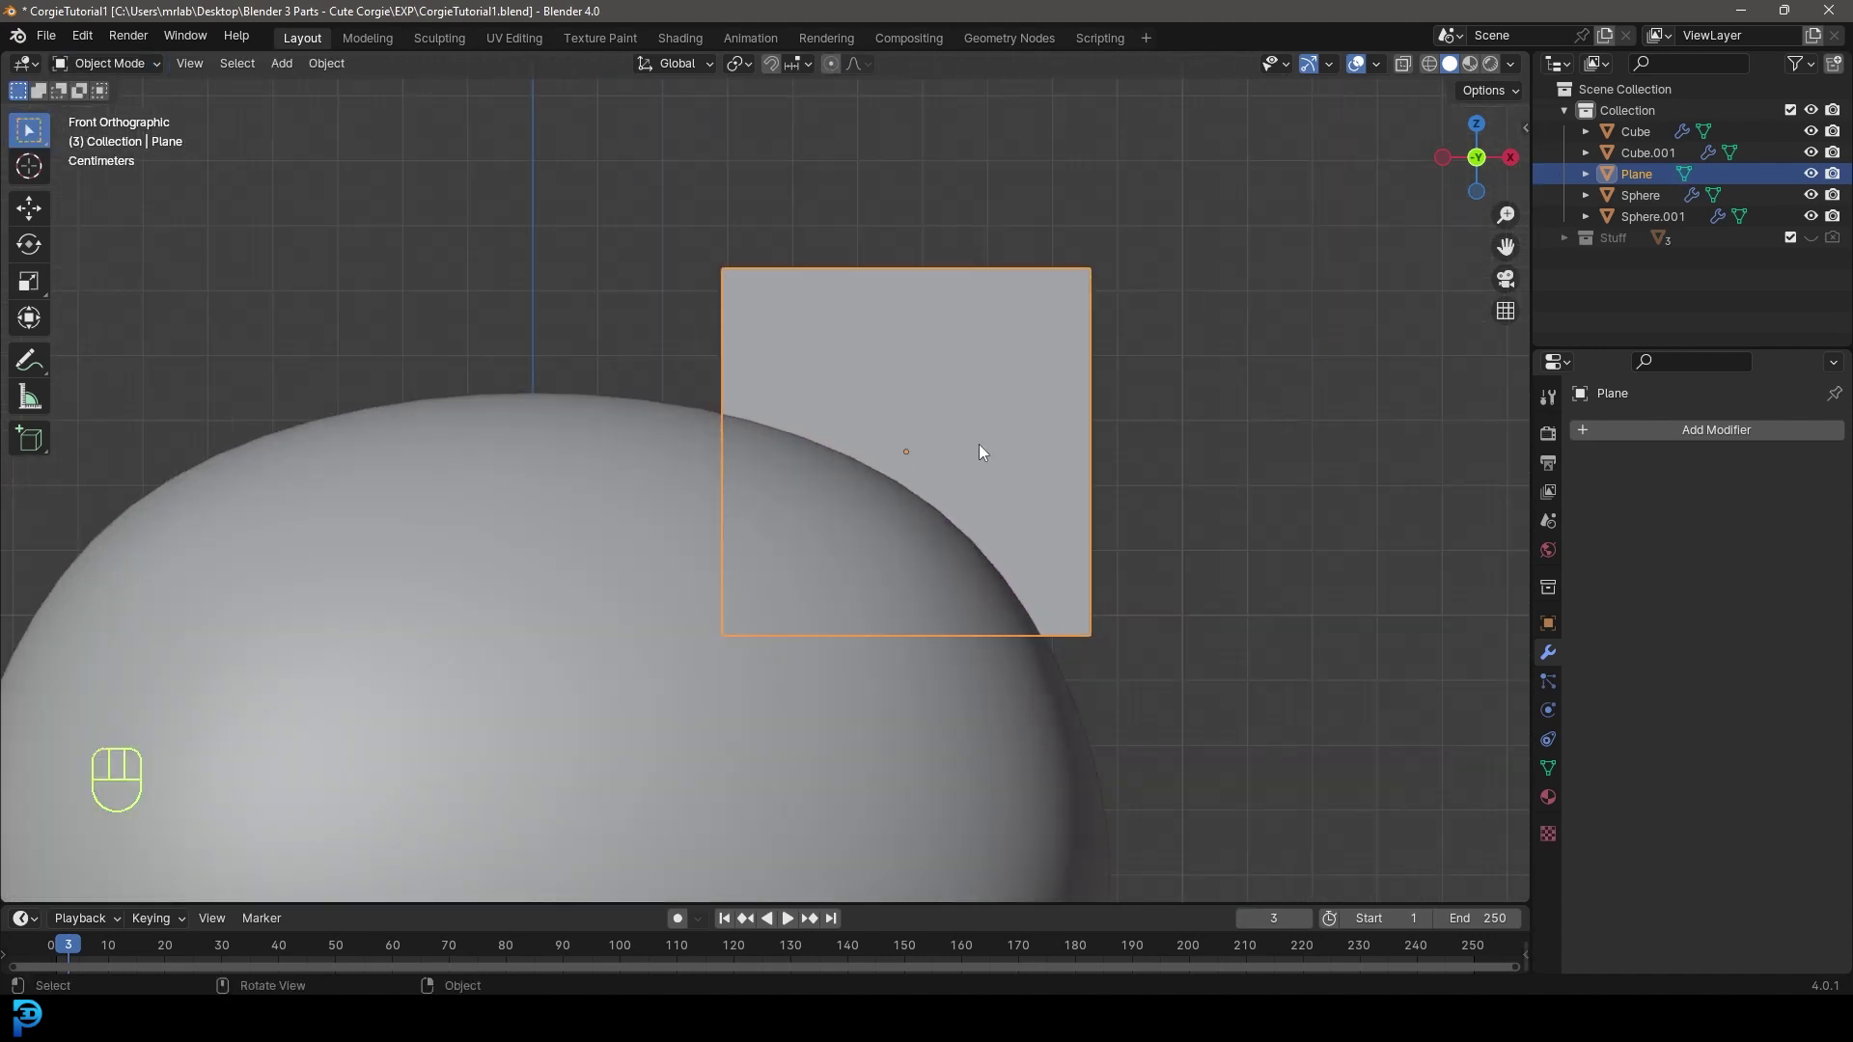
{"action": "key", "text": "g"}
{"action": "left_click", "coordinate": [1013, 509]}
{"action": "scroll", "coordinate": [939, 518], "scroll_direction": "up", "scroll_amount": 1}
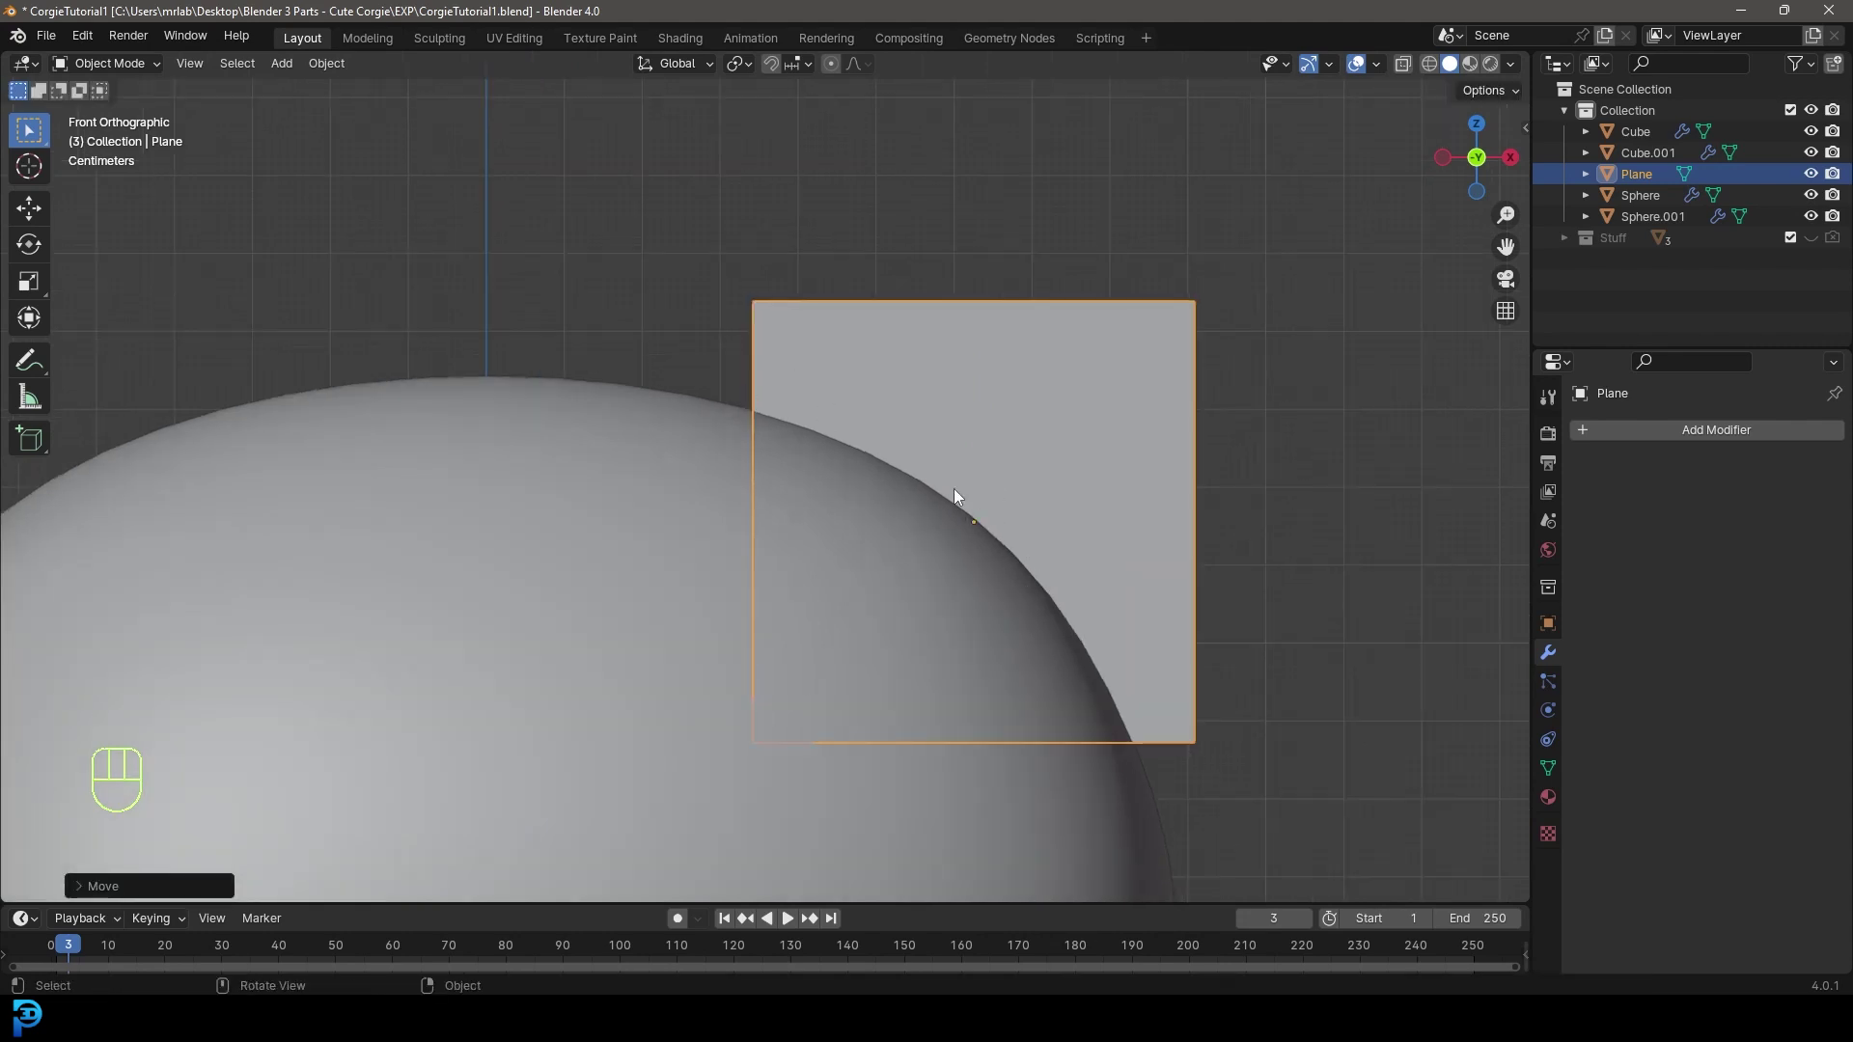
{"action": "scroll", "coordinate": [1009, 543], "scroll_direction": "down", "scroll_amount": 2}
{"action": "key", "text": "r"}
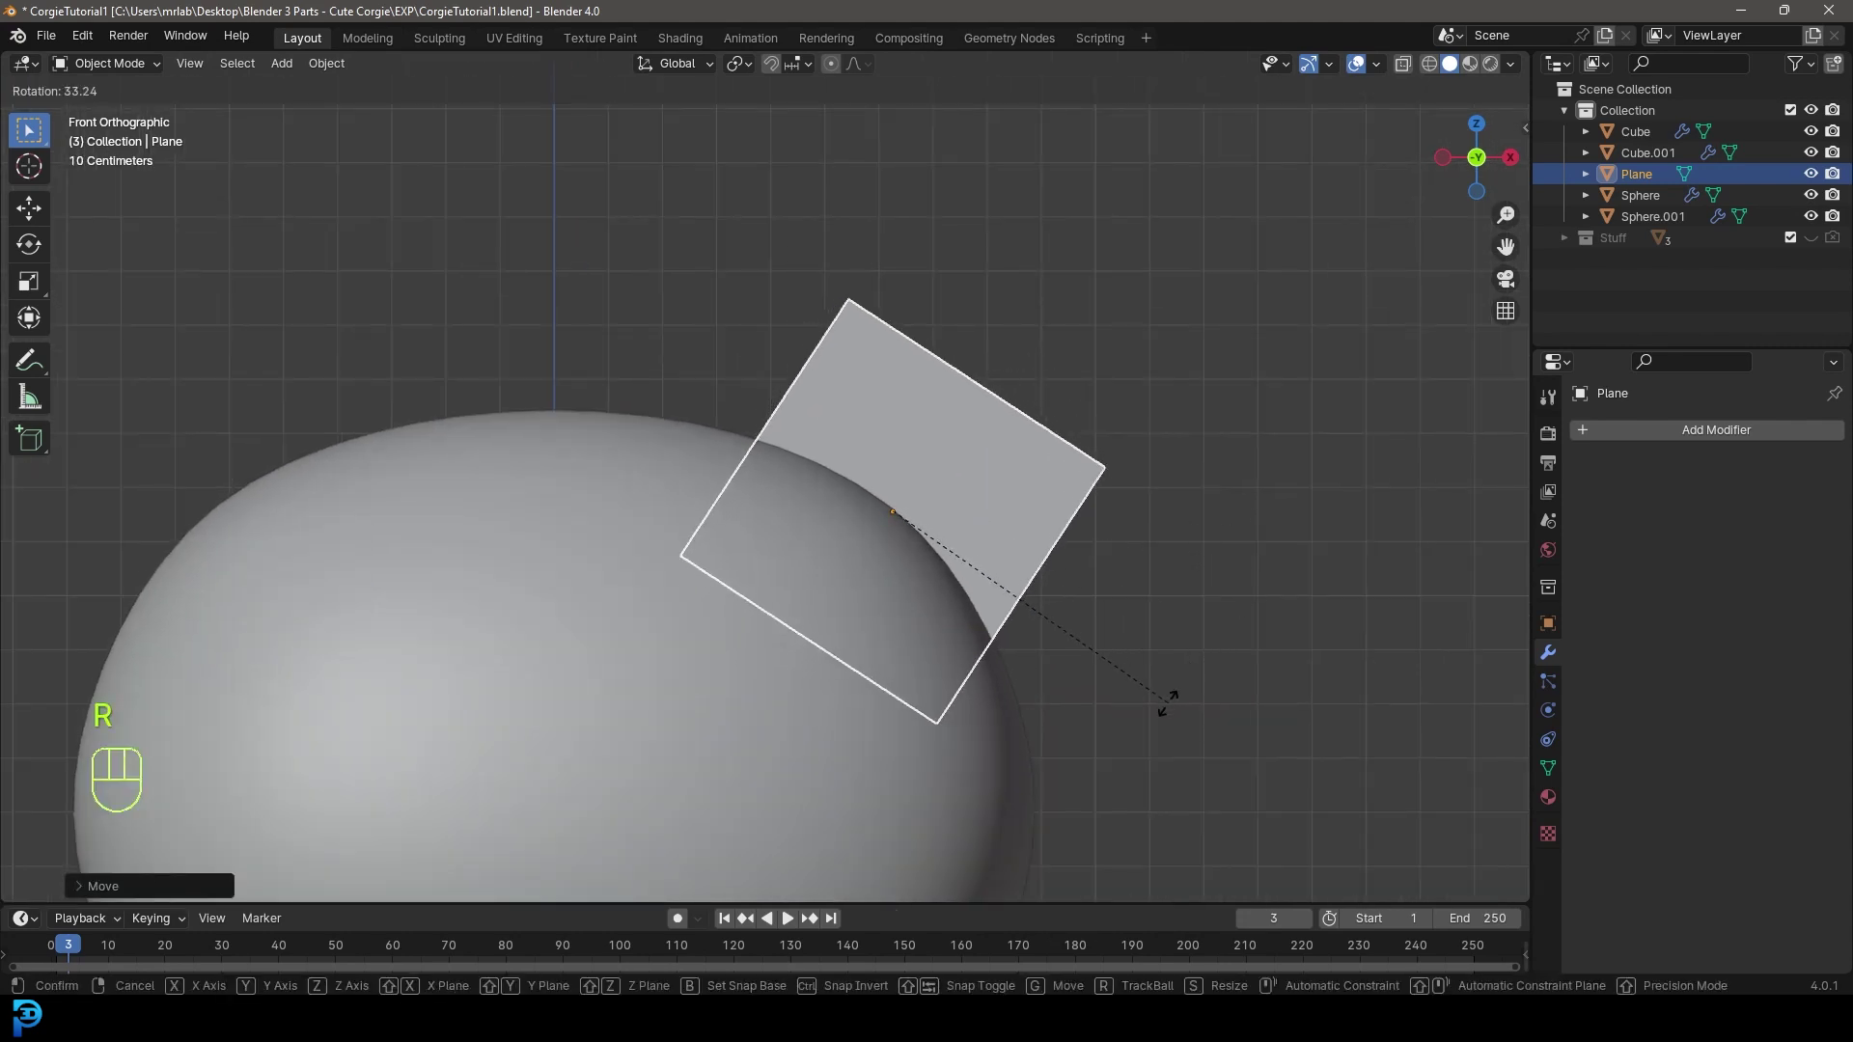
{"action": "left_click", "coordinate": [1167, 702]}
- In wireframe Edit Mode, extrude the plane's outer edge away from the head to lengthen the ear
{"action": "left_click", "coordinate": [106, 63]}
{"action": "left_click", "coordinate": [101, 114]}
{"action": "key", "text": "z"}
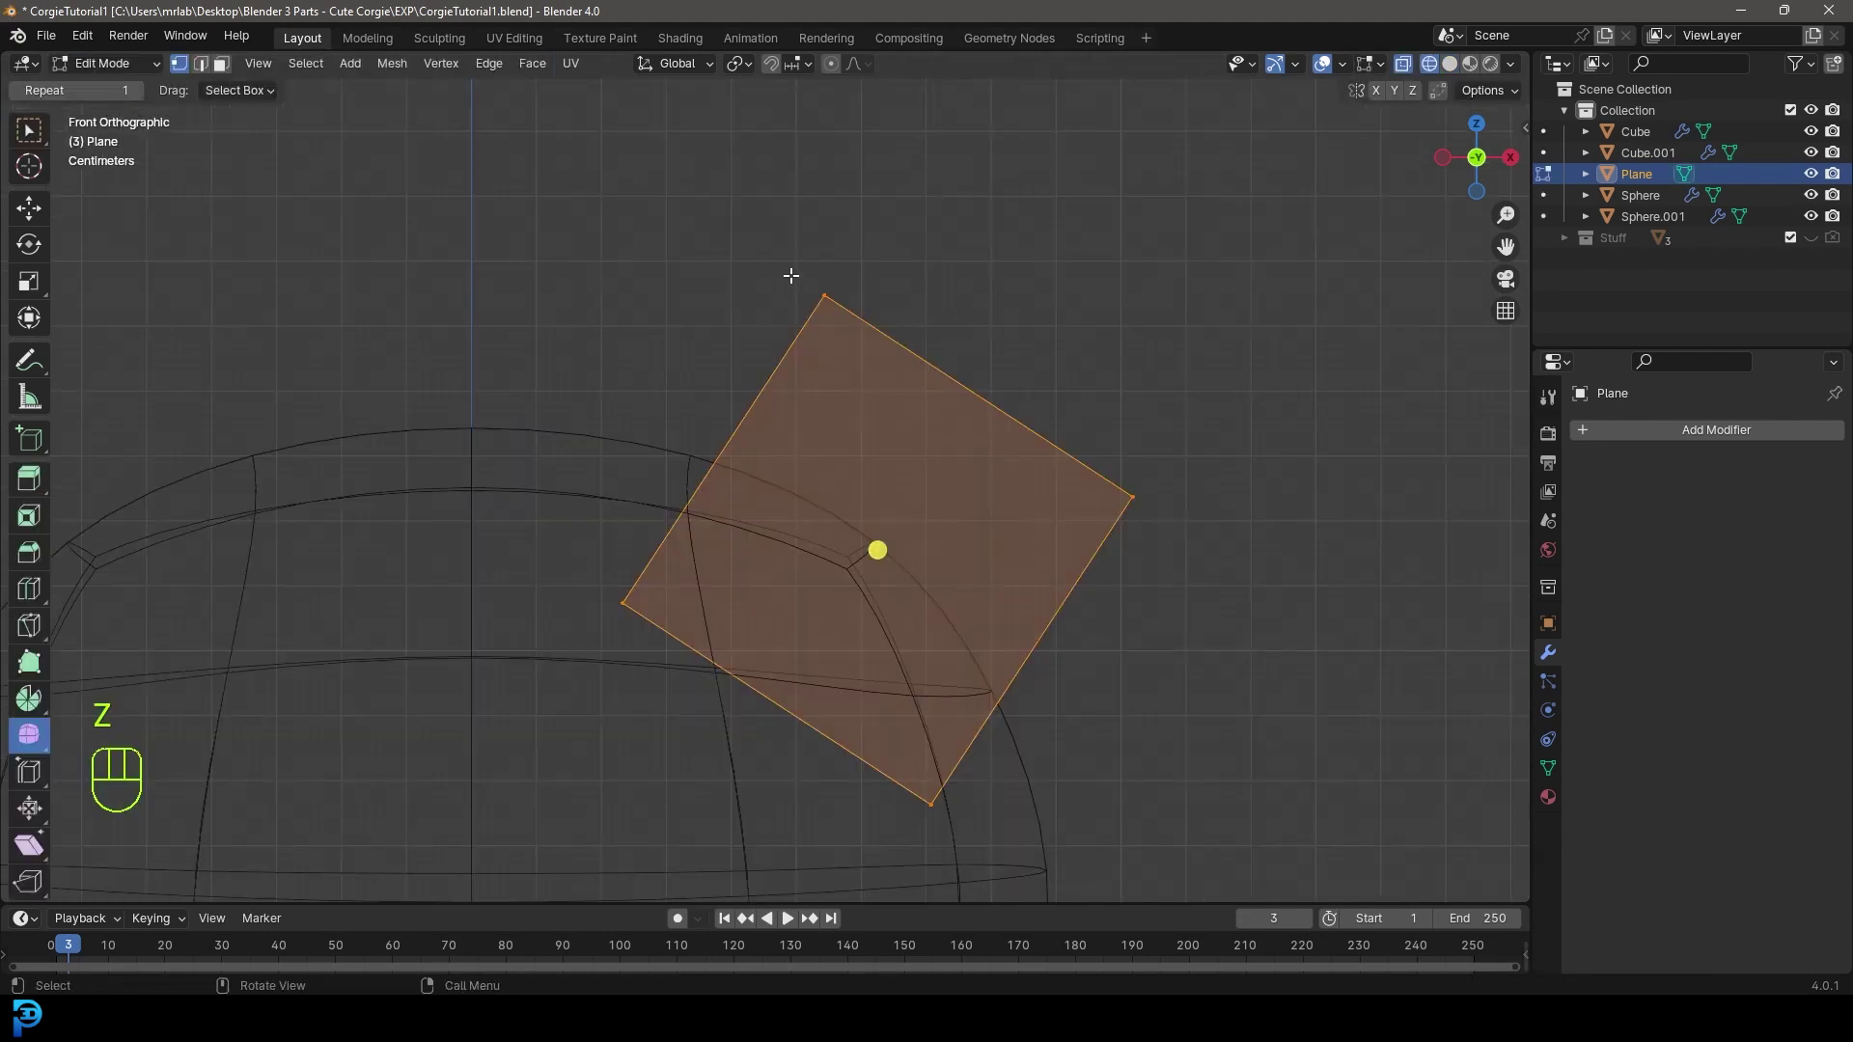
{"action": "left_click", "coordinate": [823, 294]}
{"action": "left_click", "coordinate": [1125, 516], "text": "shift"}
{"action": "middle_click_drag", "start_coordinate": [1125, 515], "coordinate": [1021, 633], "text": "shift"}
{"action": "key", "text": "e"}
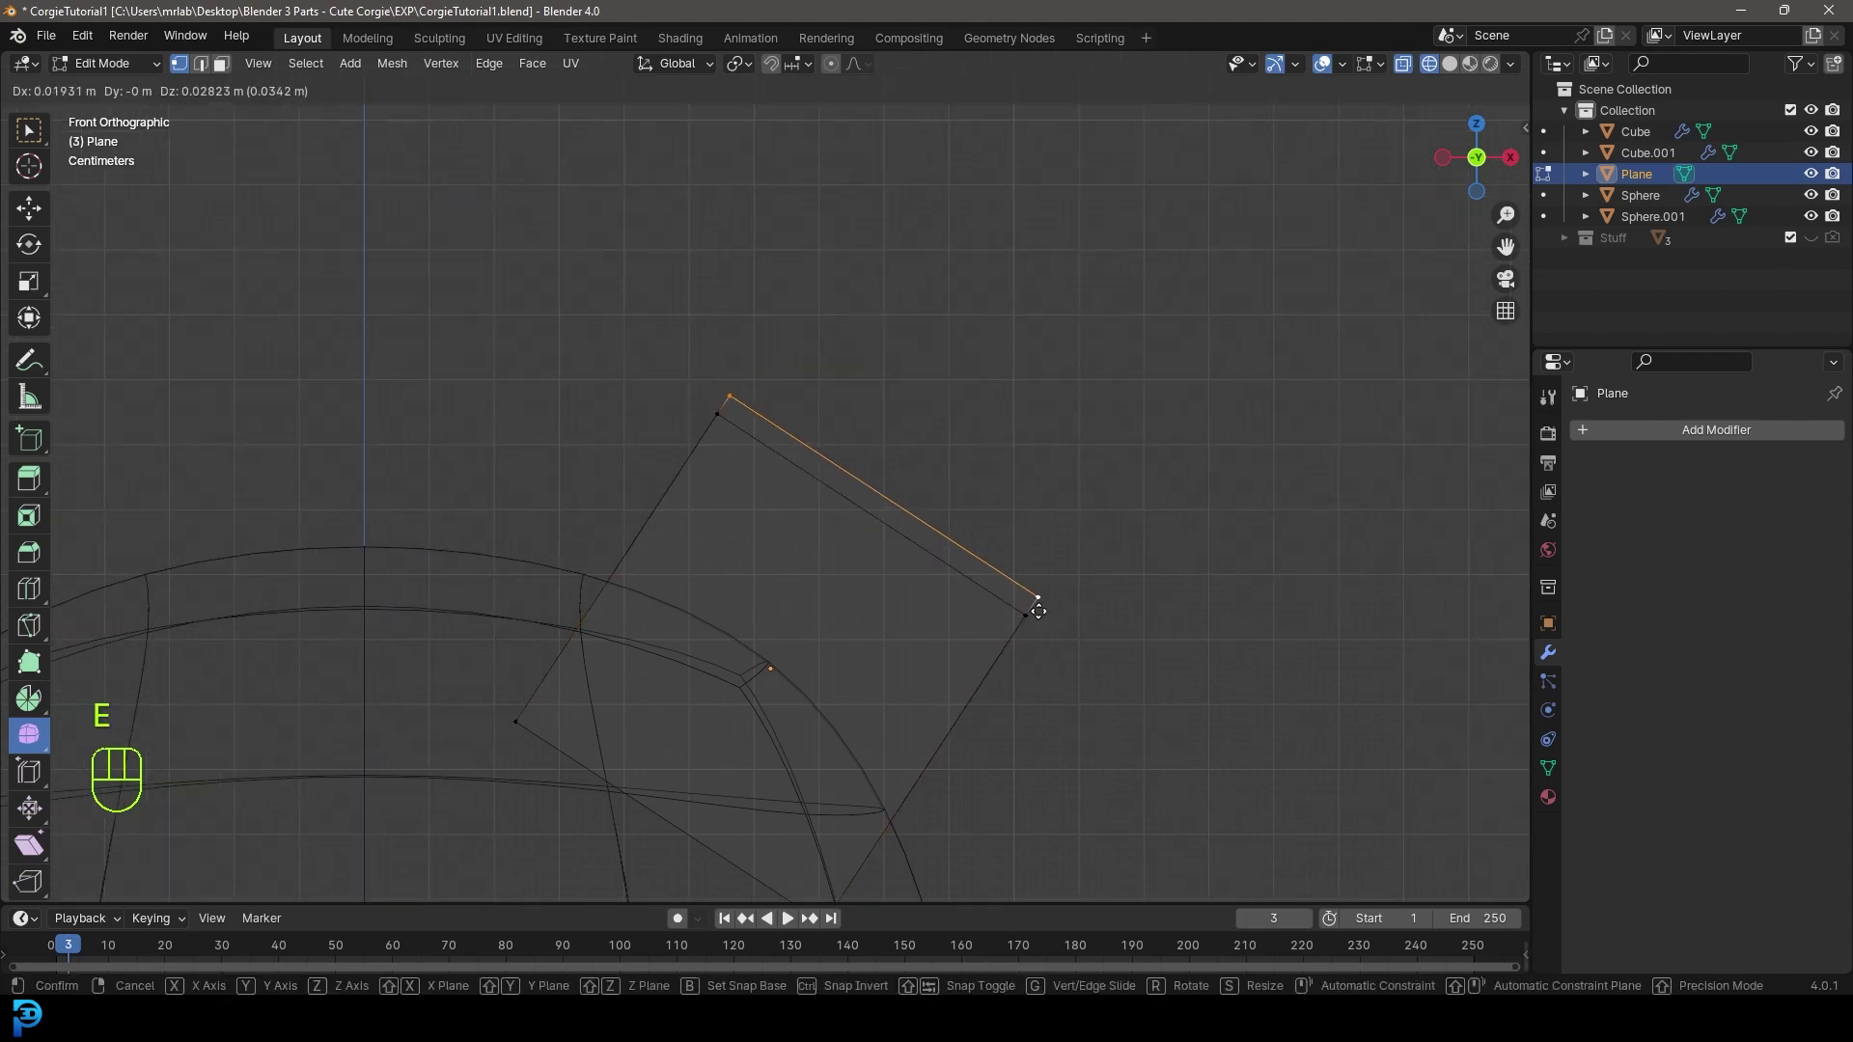
{"action": "left_click", "coordinate": [1160, 424]}
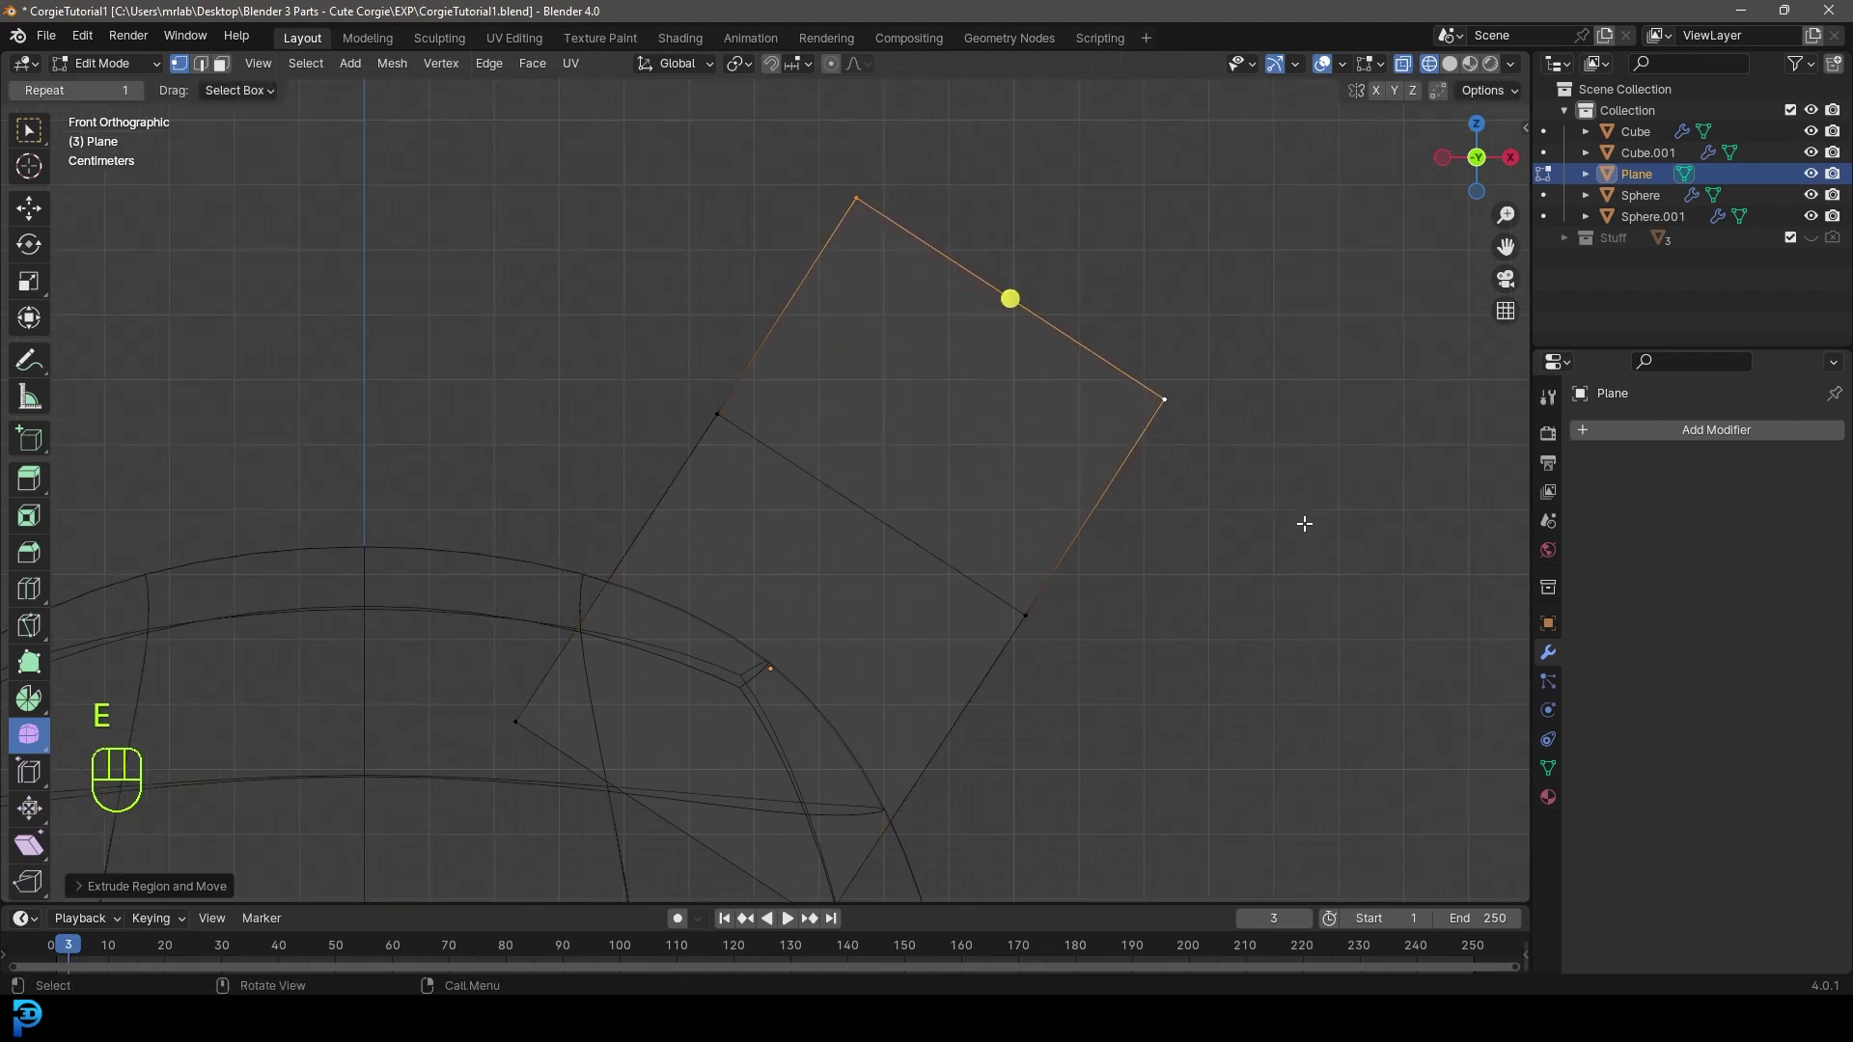
- Scale the extruded edge down to a narrow tip and move it slightly back toward the head
{"action": "key", "text": "s"}
{"action": "left_click", "coordinate": [1087, 408]}
{"action": "key", "text": "g"}
{"action": "left_click", "coordinate": [1080, 415]}
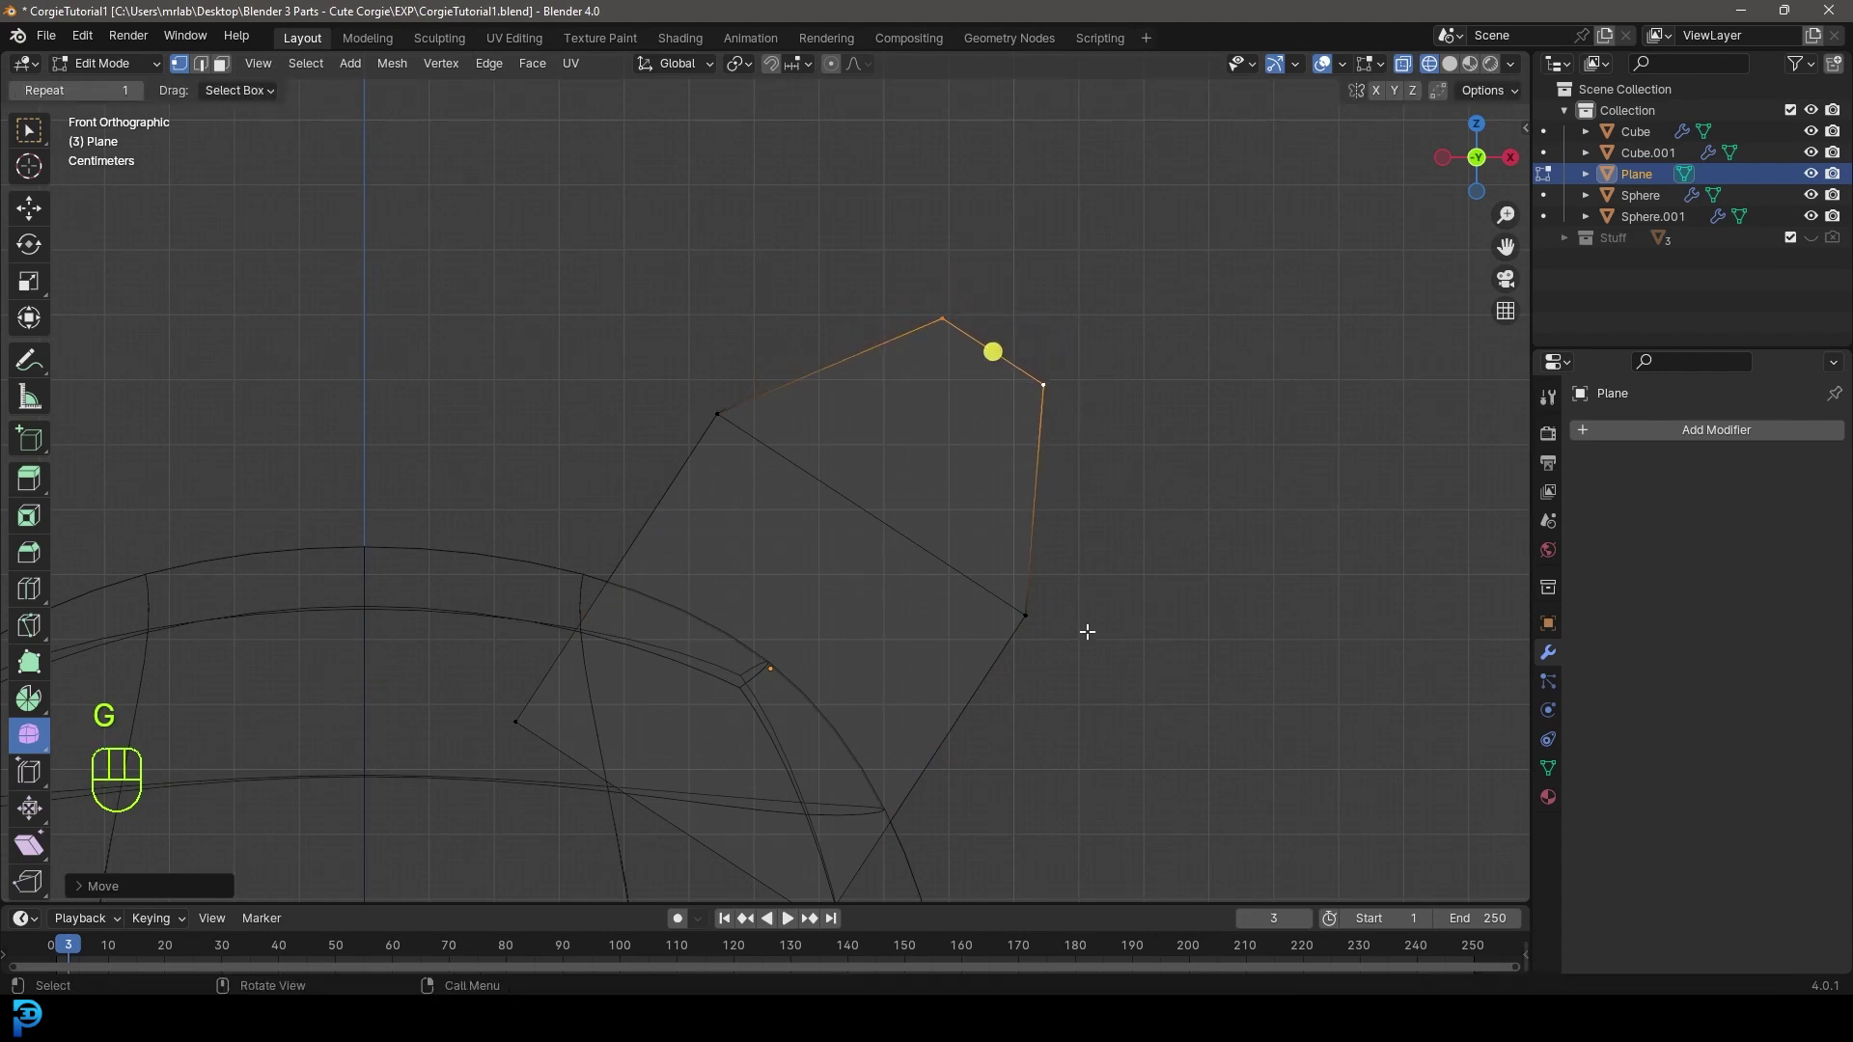
- Add a centred loop cut along the ear's length and move the middle tip vertex outward to round the tip
{"action": "key", "text": "ctrl+r"}
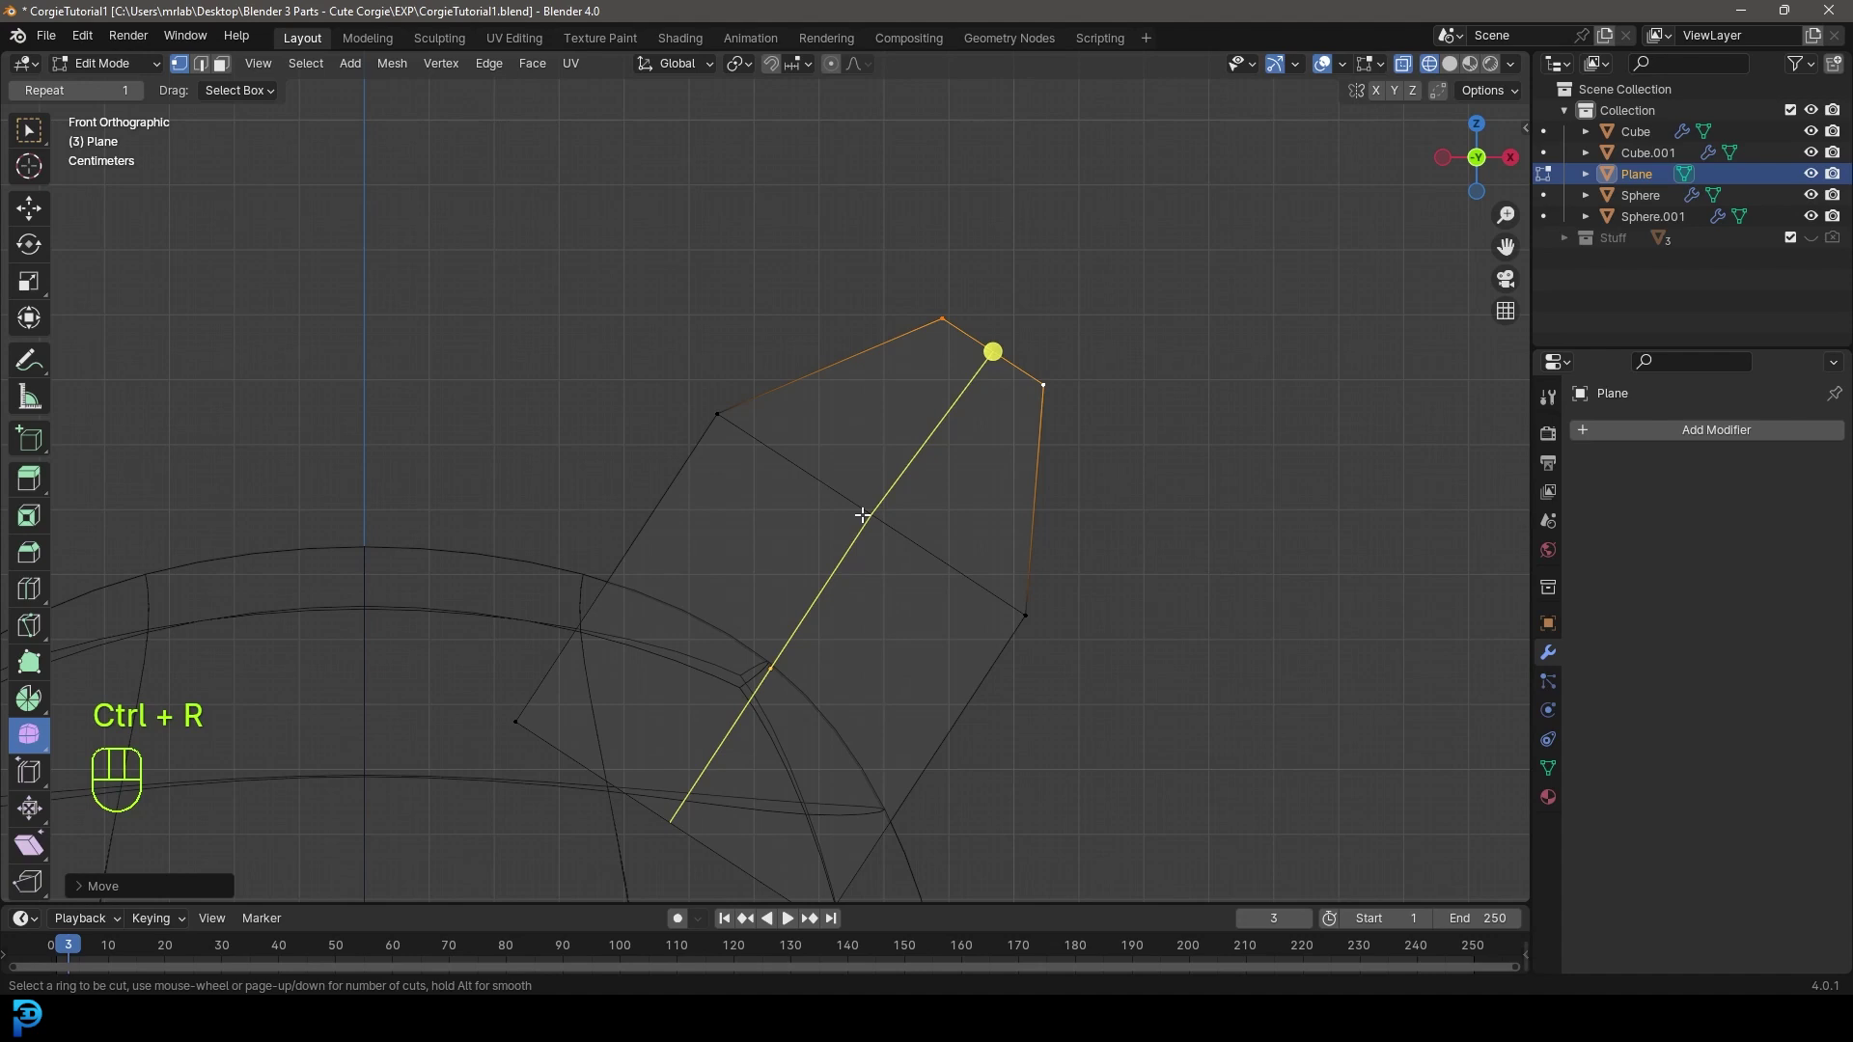
{"action": "left_click", "coordinate": [992, 351]}
{"action": "right_click", "coordinate": [1048, 411]}
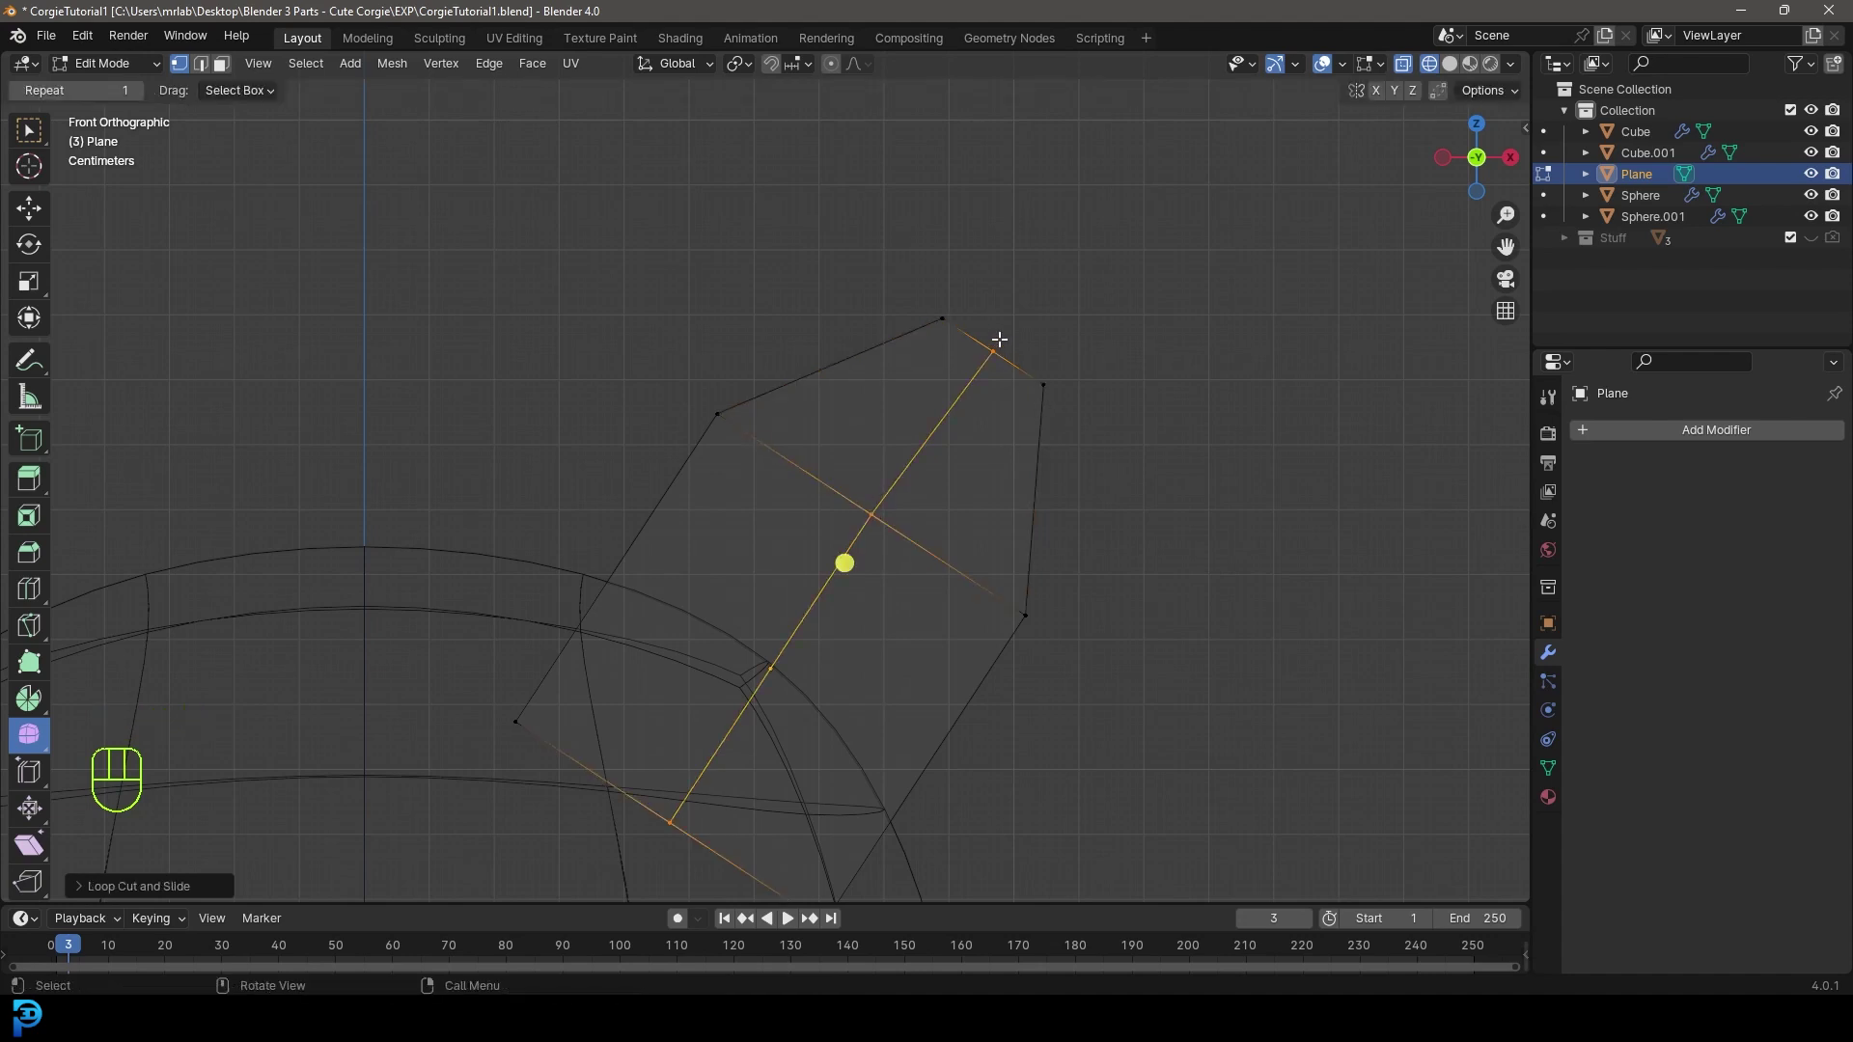
{"action": "left_click", "coordinate": [994, 351]}
{"action": "key", "text": "g"}
{"action": "left_click", "coordinate": [1061, 365]}
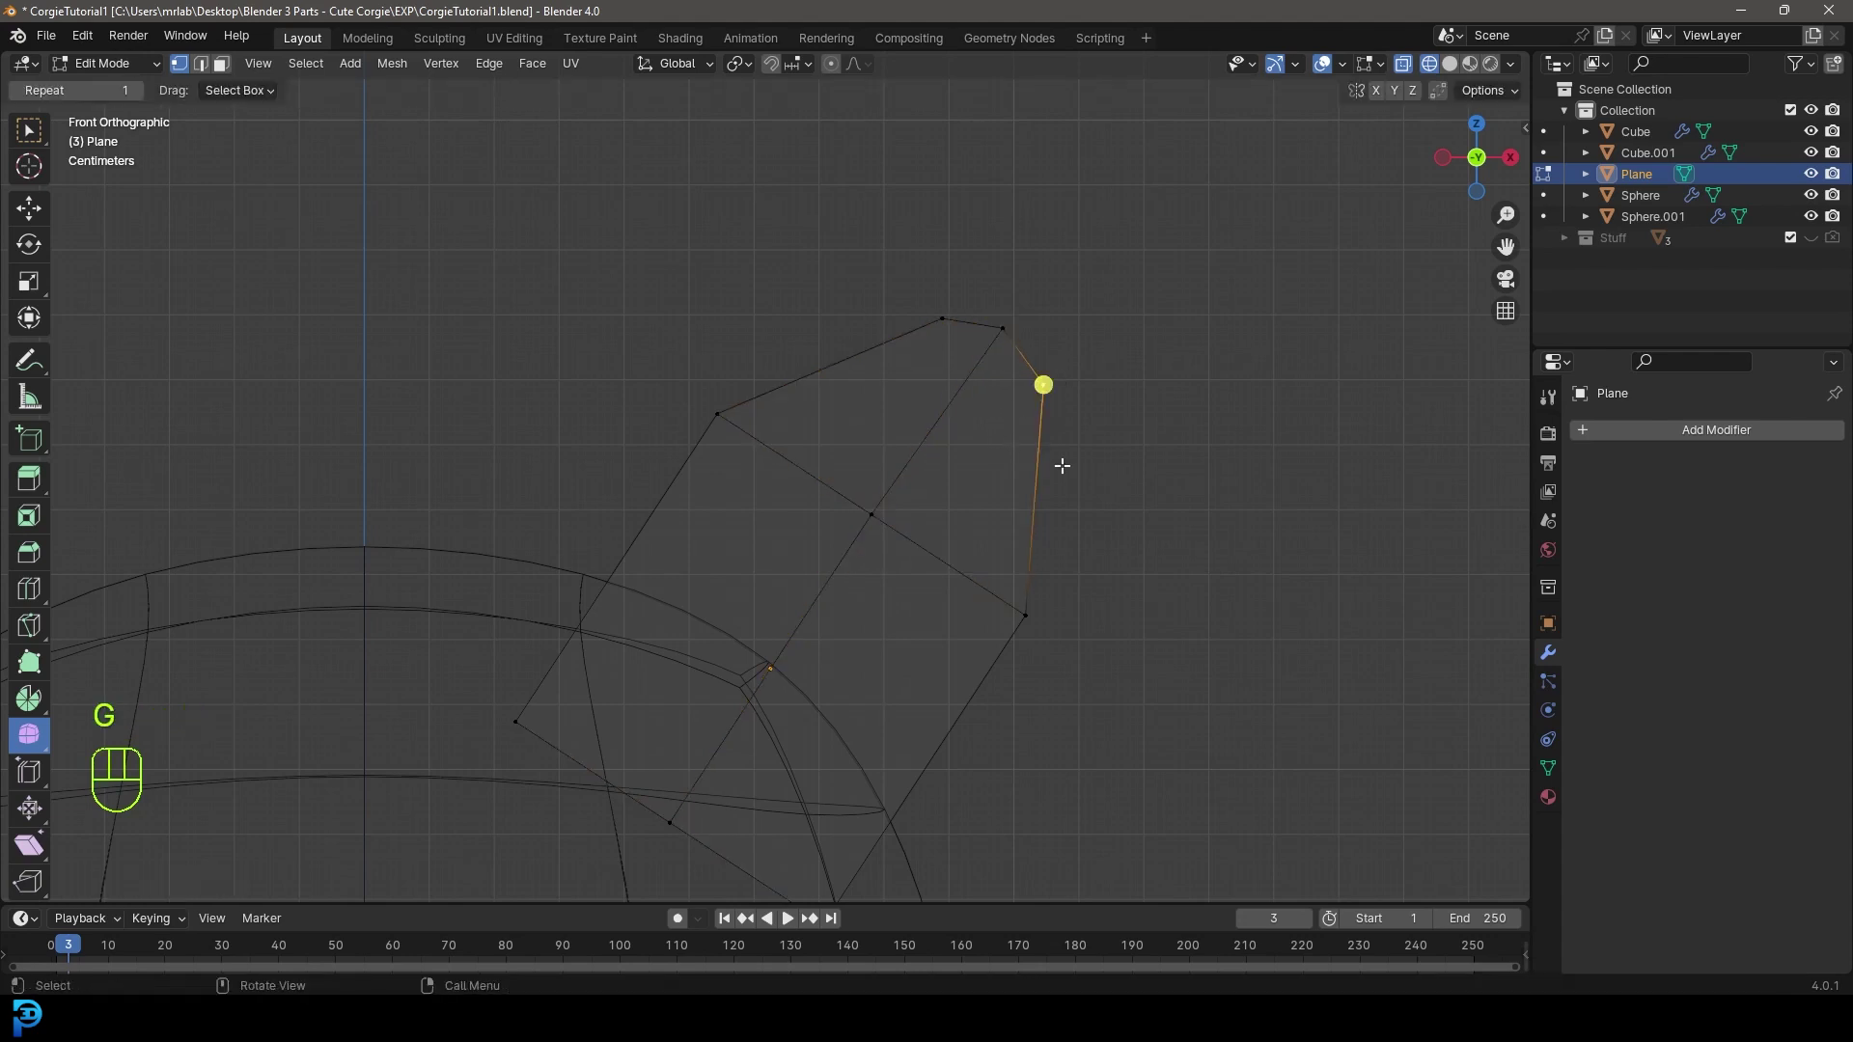
- Add one crosswise loop cut through the ear's tip section and another through its base section
{"action": "middle_click_drag", "start_coordinate": [1059, 464], "coordinate": [956, 480]}
{"action": "key", "text": "ctrl+r"}
{"action": "left_click", "coordinate": [959, 477]}
{"action": "left_click", "coordinate": [959, 476]}
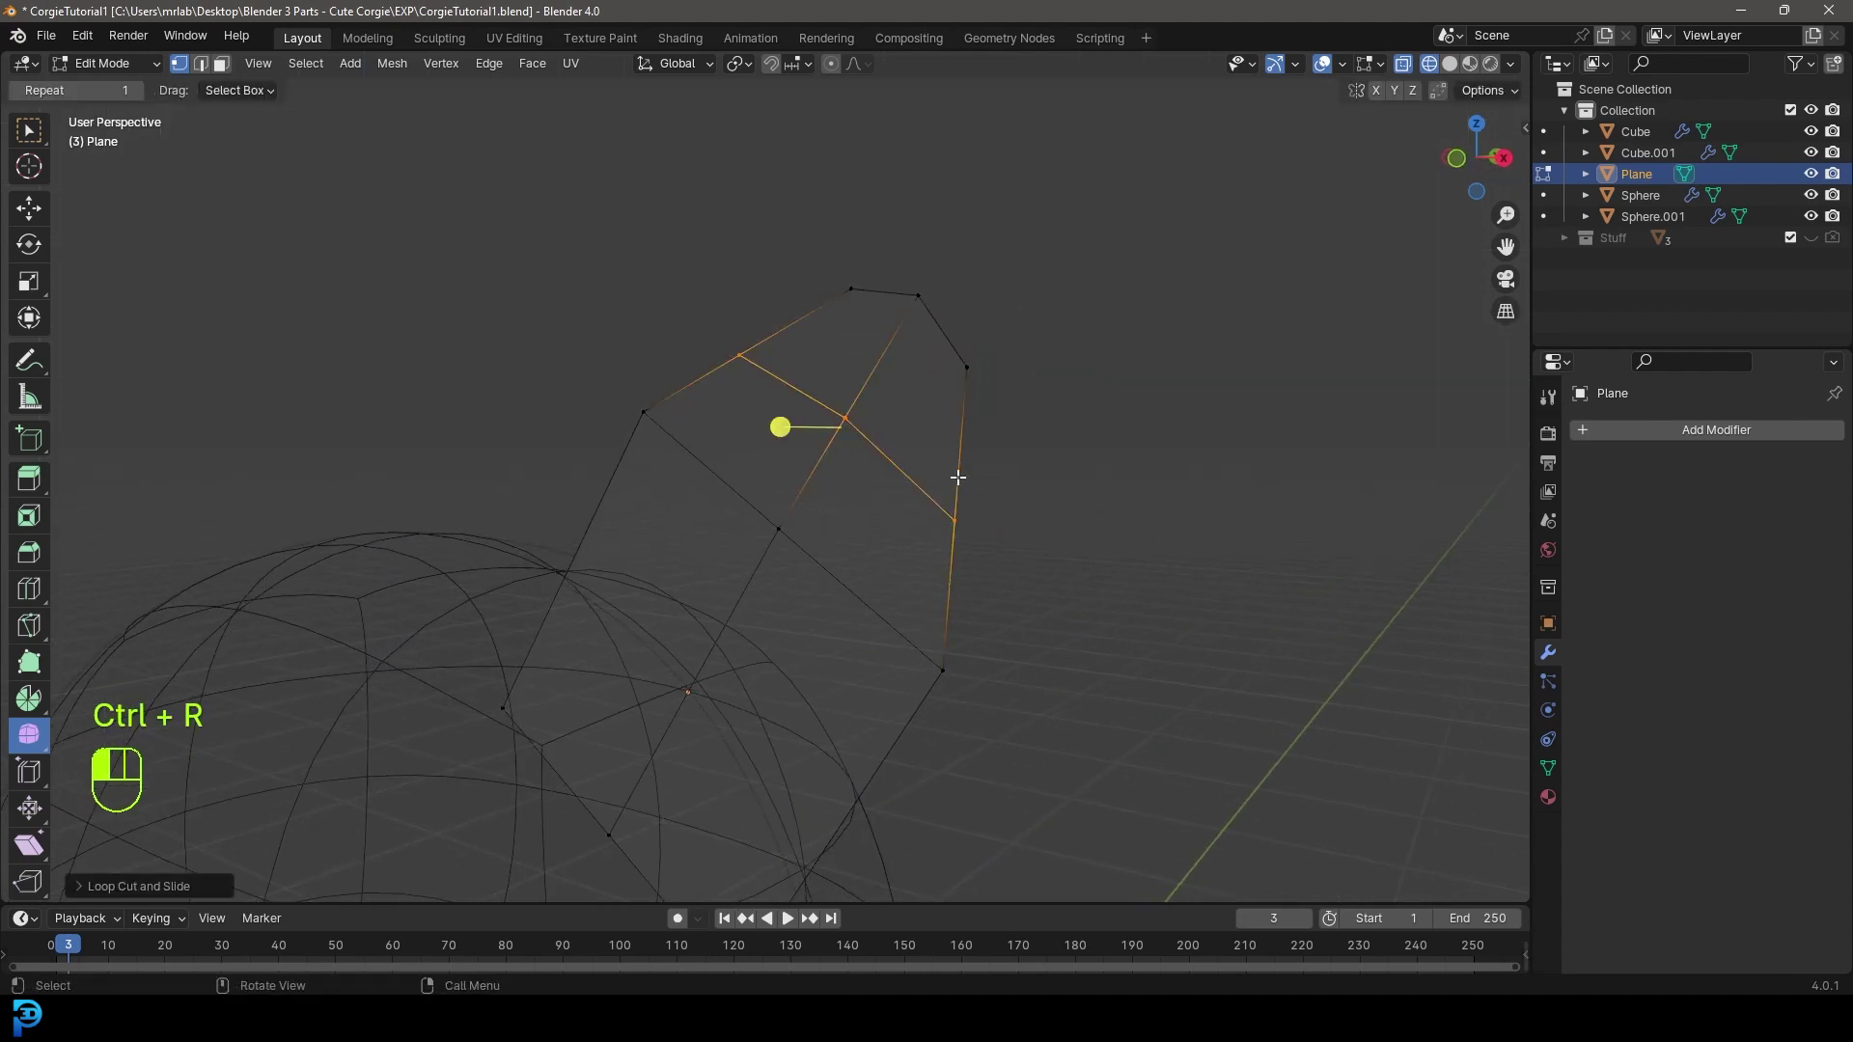
{"action": "middle_click_drag", "start_coordinate": [860, 778], "coordinate": [908, 777]}
{"action": "key", "text": "ctrl+r"}
{"action": "left_click", "coordinate": [608, 544]}
- In front view, round the ear's outline by moving individual edge vertices along its sides and near the tip
{"action": "key", "text": "KP_1"}
{"action": "left_click_drag", "start_coordinate": [649, 617], "coordinate": [615, 563]}
{"action": "key", "text": "g"}
{"action": "left_click", "coordinate": [729, 521]}
{"action": "left_click_drag", "start_coordinate": [759, 449], "coordinate": [702, 395]}
{"action": "key", "text": "g"}
{"action": "left_click", "coordinate": [697, 403]}
{"action": "left_click_drag", "start_coordinate": [860, 400], "coordinate": [814, 336]}
{"action": "key", "text": "g"}
{"action": "left_click", "coordinate": [817, 329]}
{"action": "left_click", "coordinate": [1035, 499]}
{"action": "key", "text": "g"}
{"action": "left_click", "coordinate": [1022, 572]}
- Shape the ear's base into a taper by moving its lower outline vertices on both sides
{"action": "scroll", "coordinate": [908, 857], "scroll_direction": "down", "scroll_amount": 2}
{"action": "left_click_drag", "start_coordinate": [861, 869], "coordinate": [793, 758]}
{"action": "key", "text": "g"}
{"action": "left_click", "coordinate": [690, 732]}
{"action": "left_click", "coordinate": [699, 717]}
{"action": "key", "text": "g"}
{"action": "left_click", "coordinate": [728, 653]}
{"action": "left_click", "coordinate": [592, 646]}
{"action": "key", "text": "g"}
{"action": "left_click", "coordinate": [608, 556]}
- Extrude the entire flat ear mesh backward to give it thickness, and return to solid shading
{"action": "scroll", "coordinate": [1010, 538], "scroll_direction": "down", "scroll_amount": 3}
{"action": "key", "text": "a"}
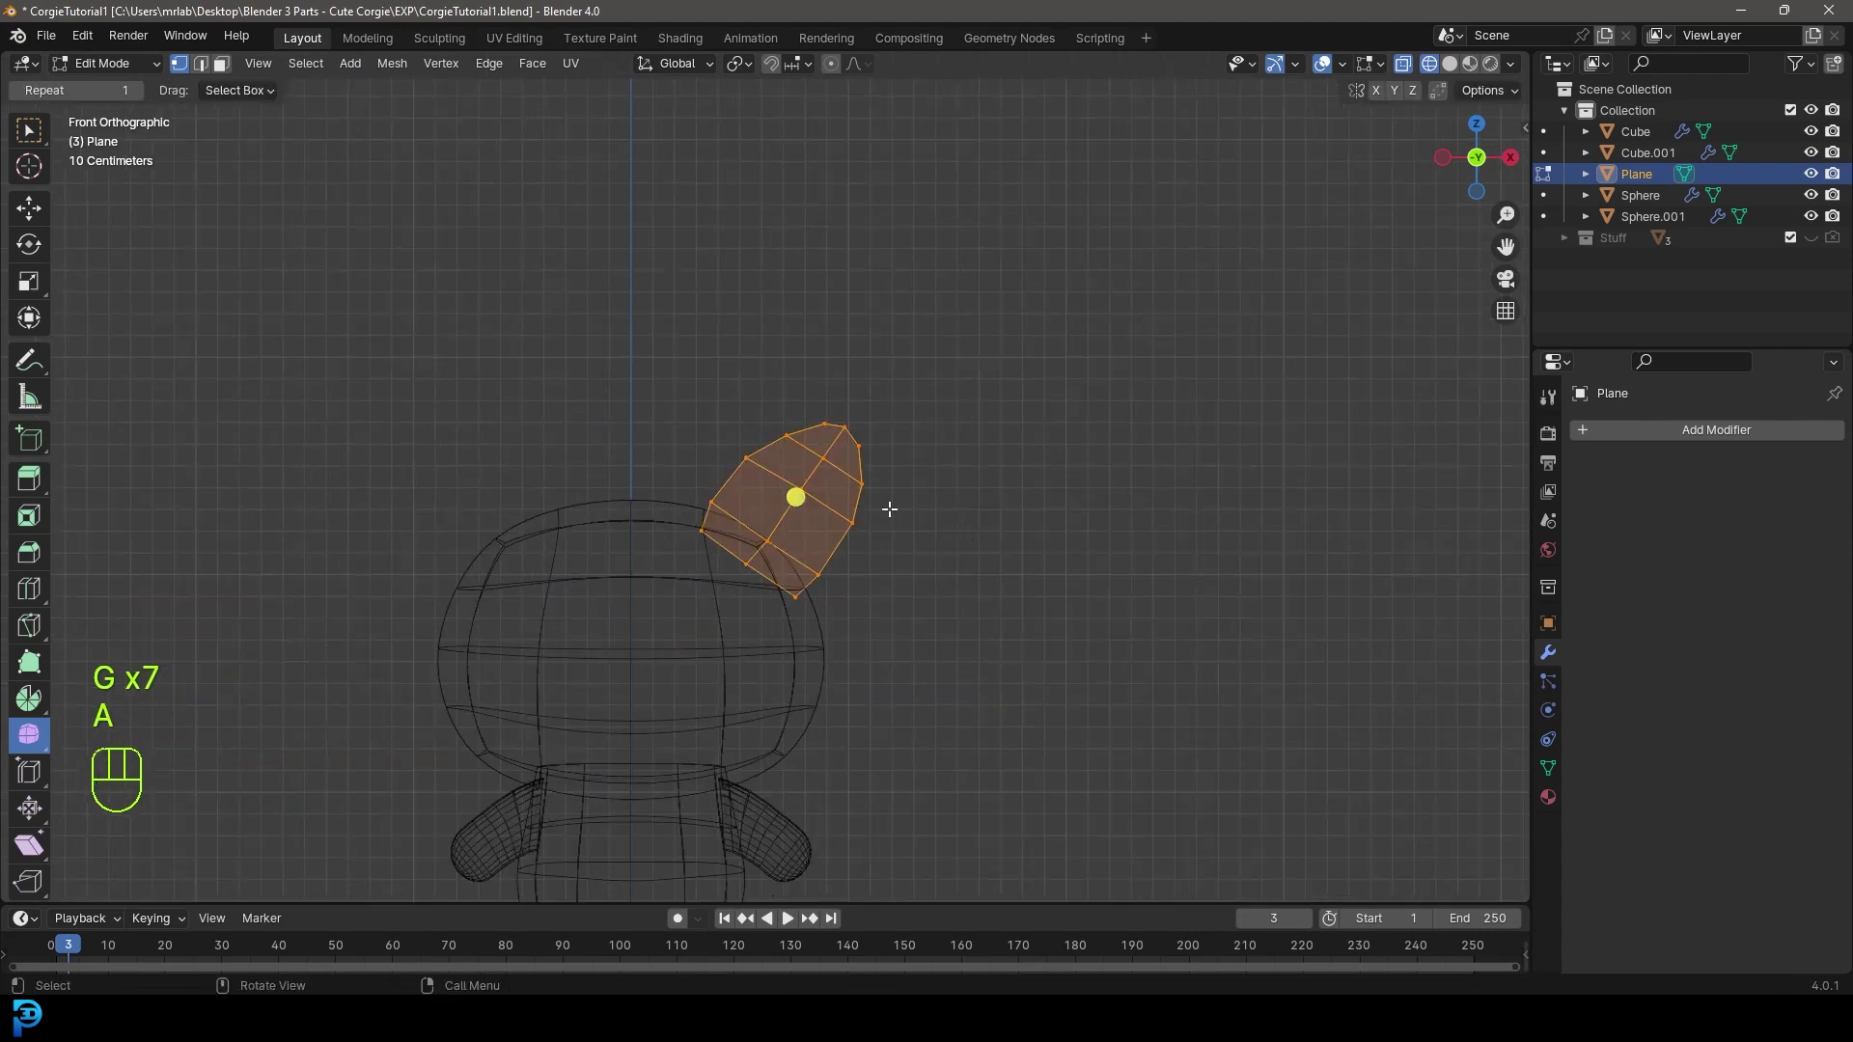
{"action": "scroll", "coordinate": [889, 509], "scroll_direction": "up", "scroll_amount": 4}
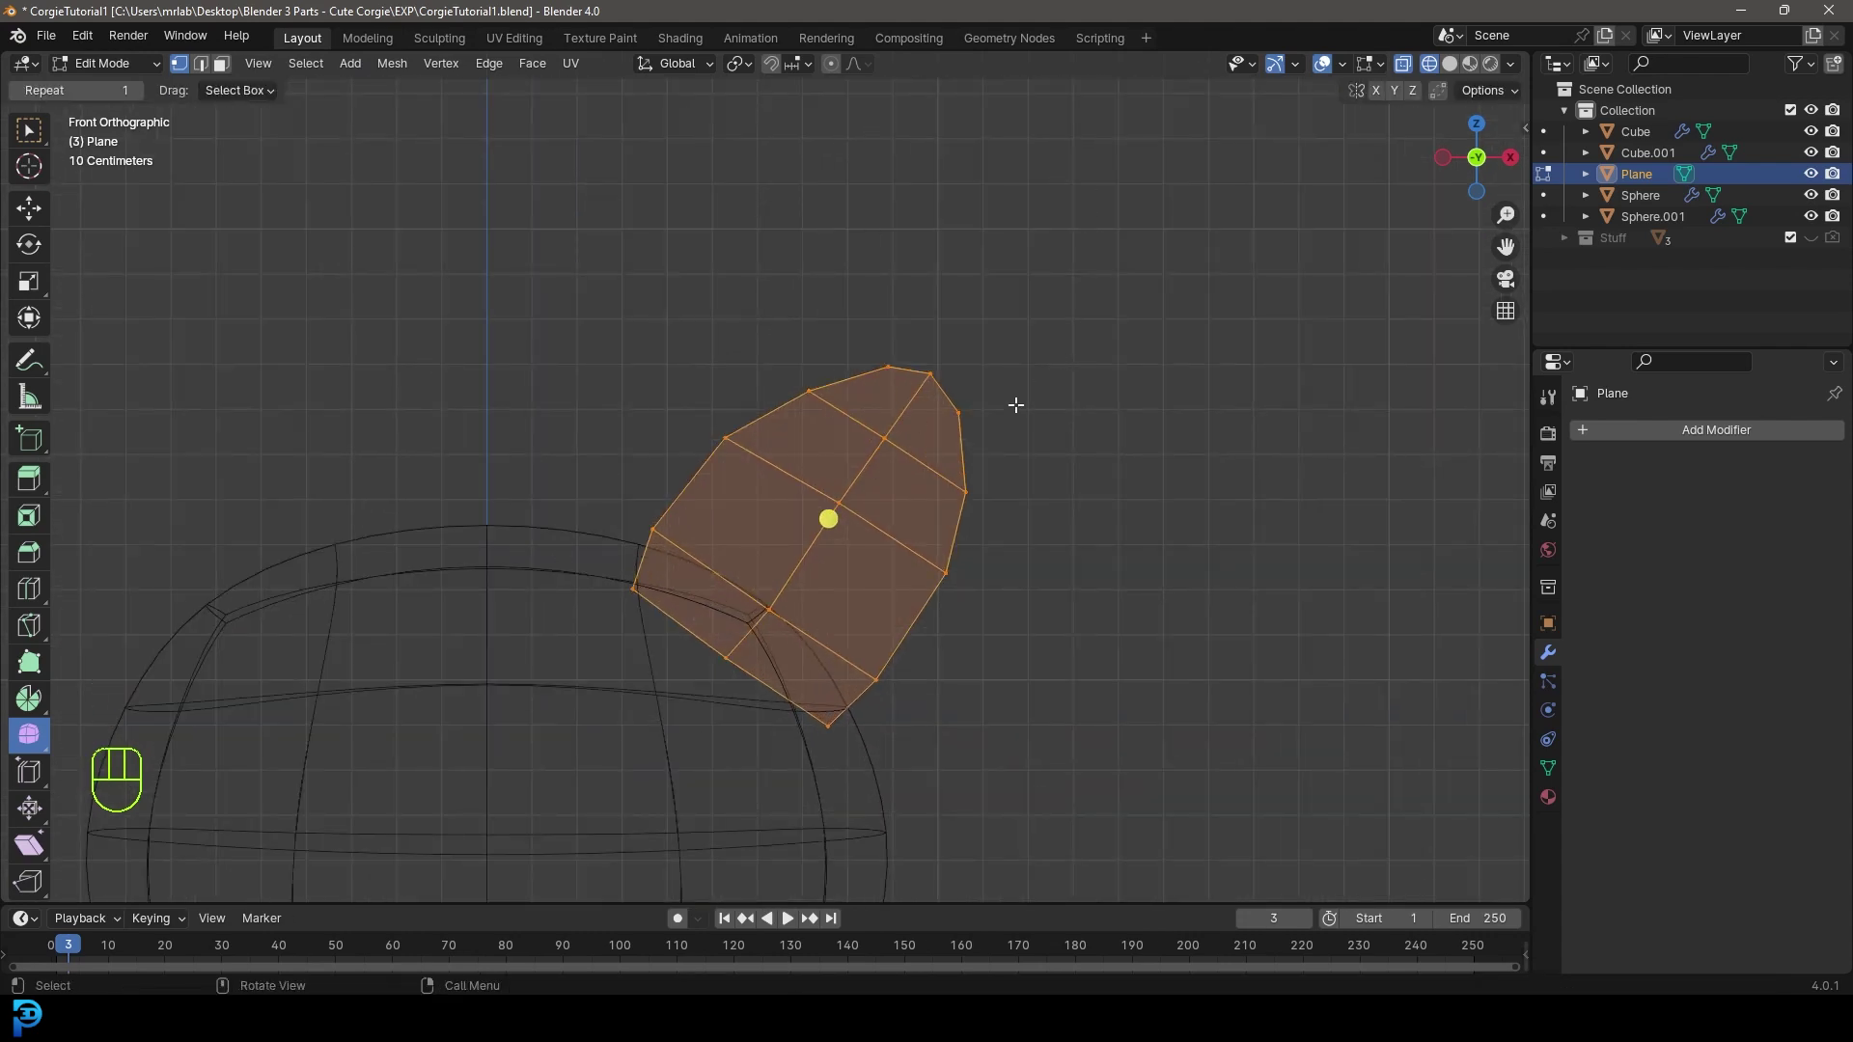
{"action": "mouse_move", "coordinate": [1007, 411]}
{"action": "middle_mouse_down"}
{"action": "mouse_move", "coordinate": [876, 430]}
{"action": "mouse_move", "coordinate": [854, 500]}
{"action": "mouse_move", "coordinate": [930, 528]}
{"action": "middle_mouse_up"}
{"action": "key", "text": "e"}
{"action": "left_click", "coordinate": [952, 512]}
{"action": "key", "text": "z"}
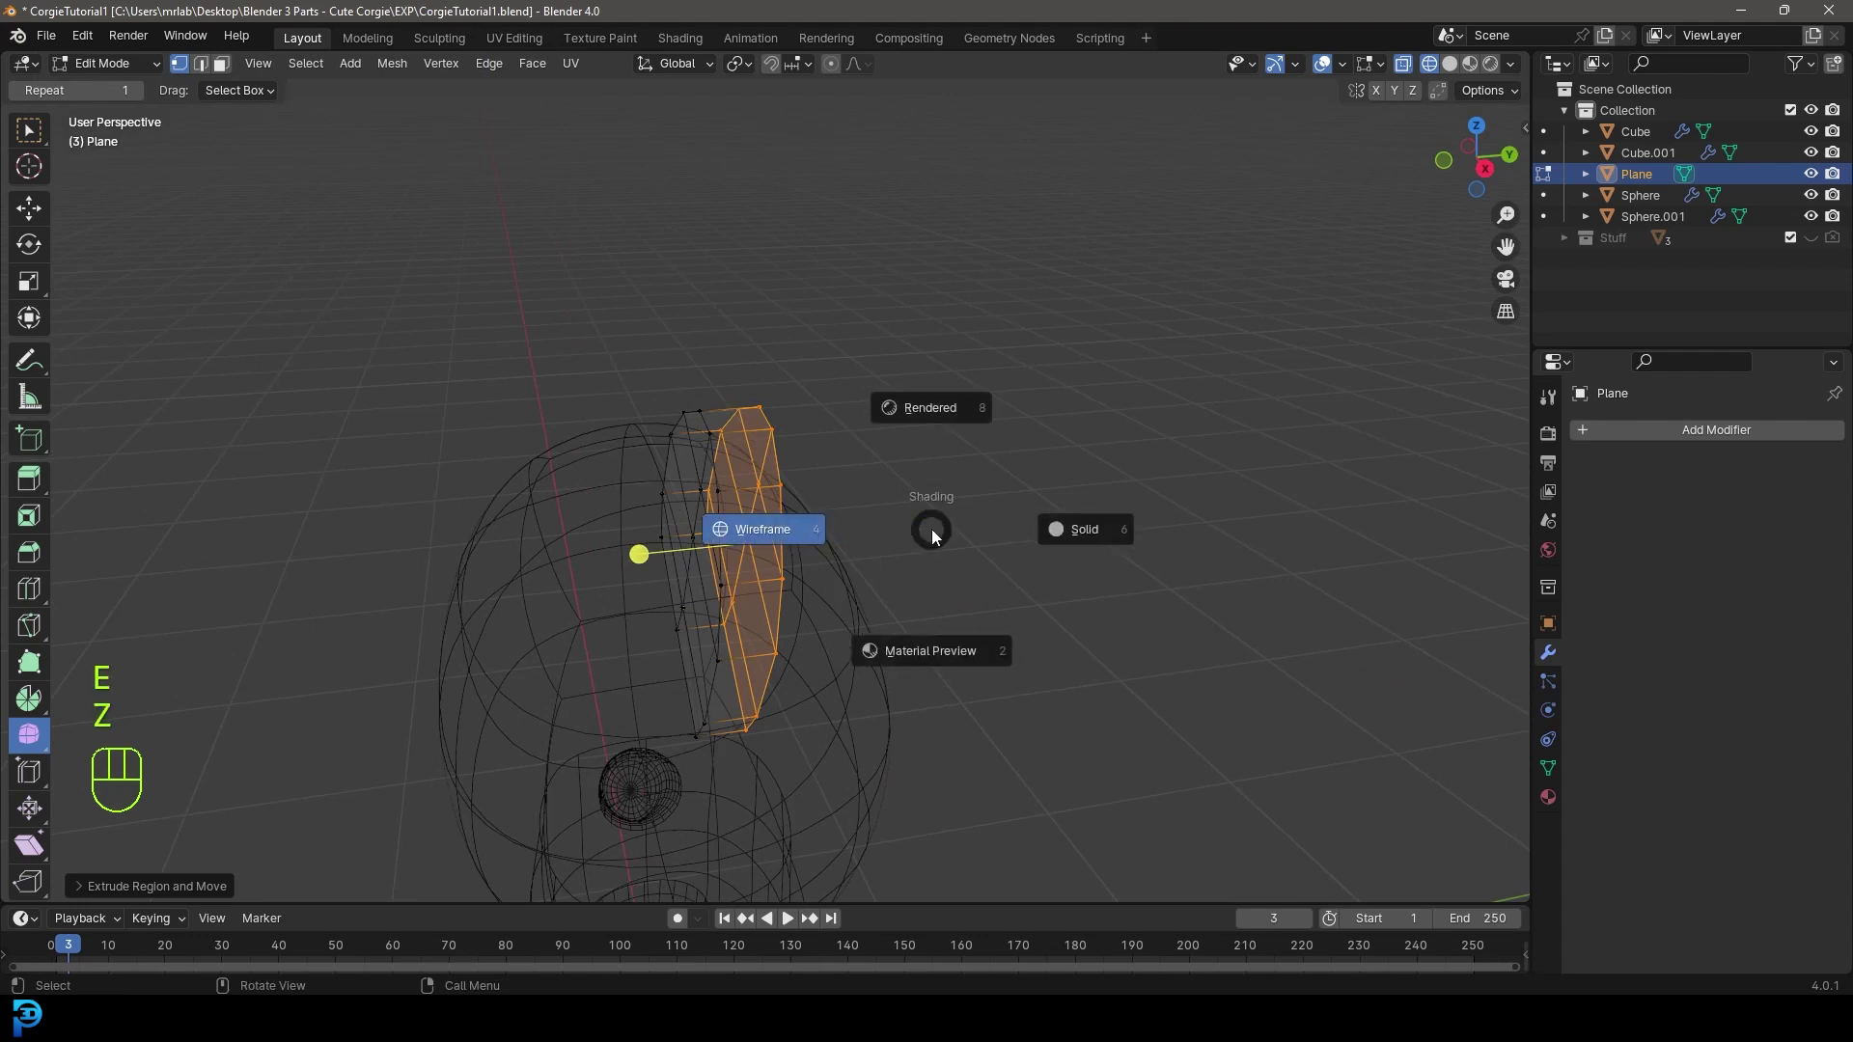
{"action": "left_click", "coordinate": [1075, 529]}
- Add a centred loop cut around the thickness of the ear's rim
{"action": "scroll", "coordinate": [714, 351], "scroll_direction": "up", "scroll_amount": 3}
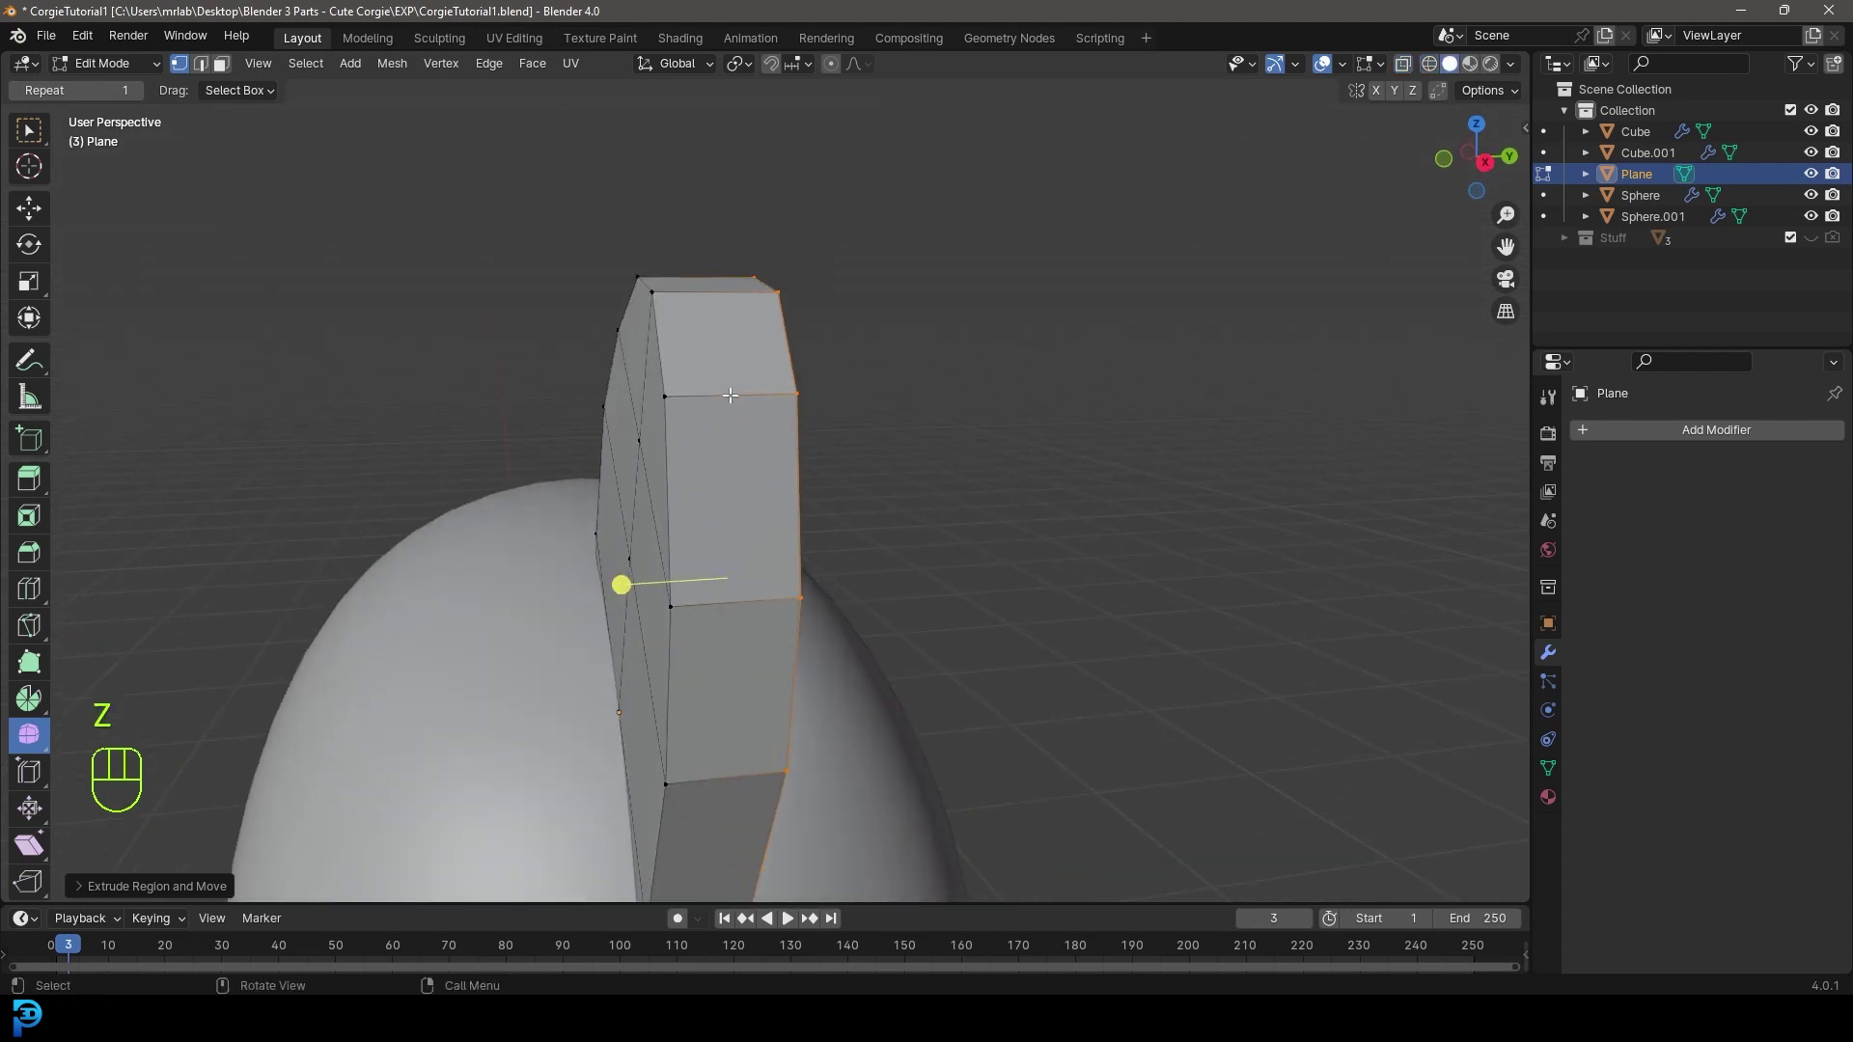
{"action": "middle_click_drag", "start_coordinate": [730, 395], "coordinate": [697, 376]}
{"action": "key", "text": "ctrl"}
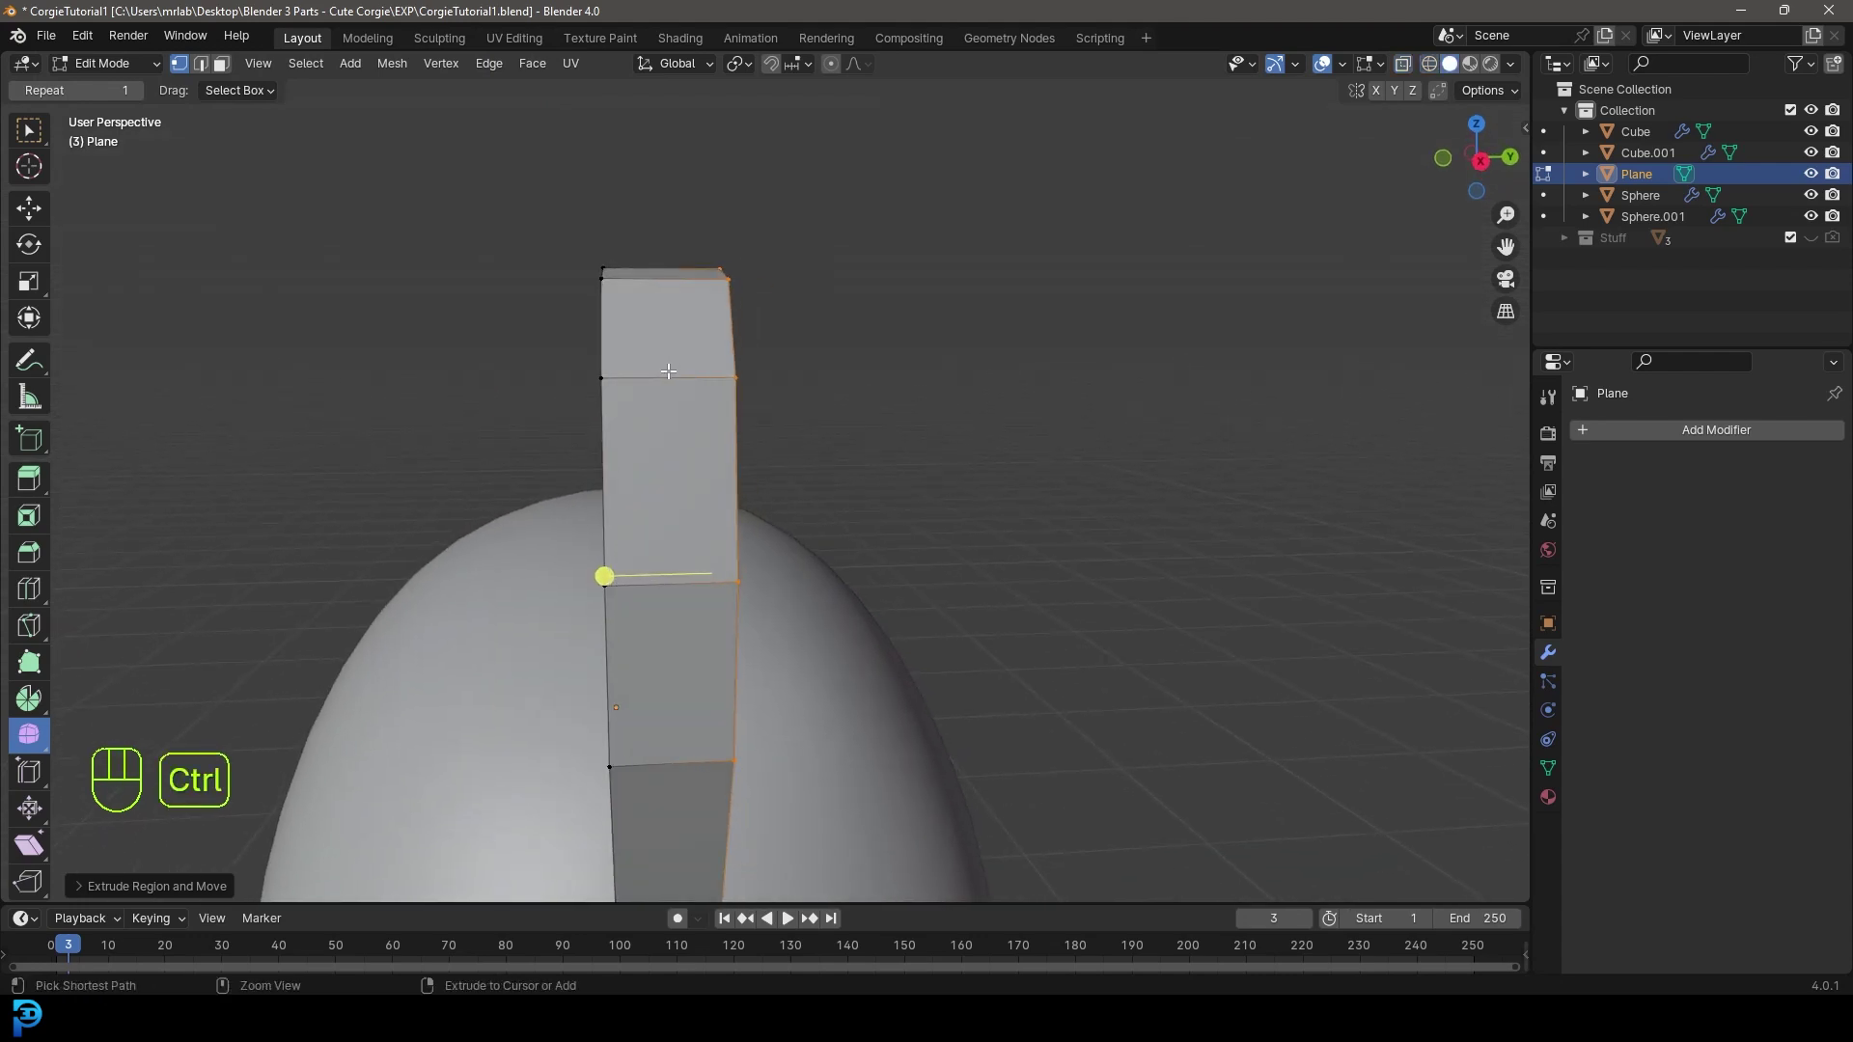
{"action": "key", "text": "ctrl+r"}
{"action": "left_click", "coordinate": [662, 267]}
{"action": "right_click", "coordinate": [662, 267]}
- Push the rim's centre loop outward about 0.044 m with Shrink/Fatten to round the ear's edge
{"action": "middle_click_drag", "start_coordinate": [662, 267], "coordinate": [900, 451]}
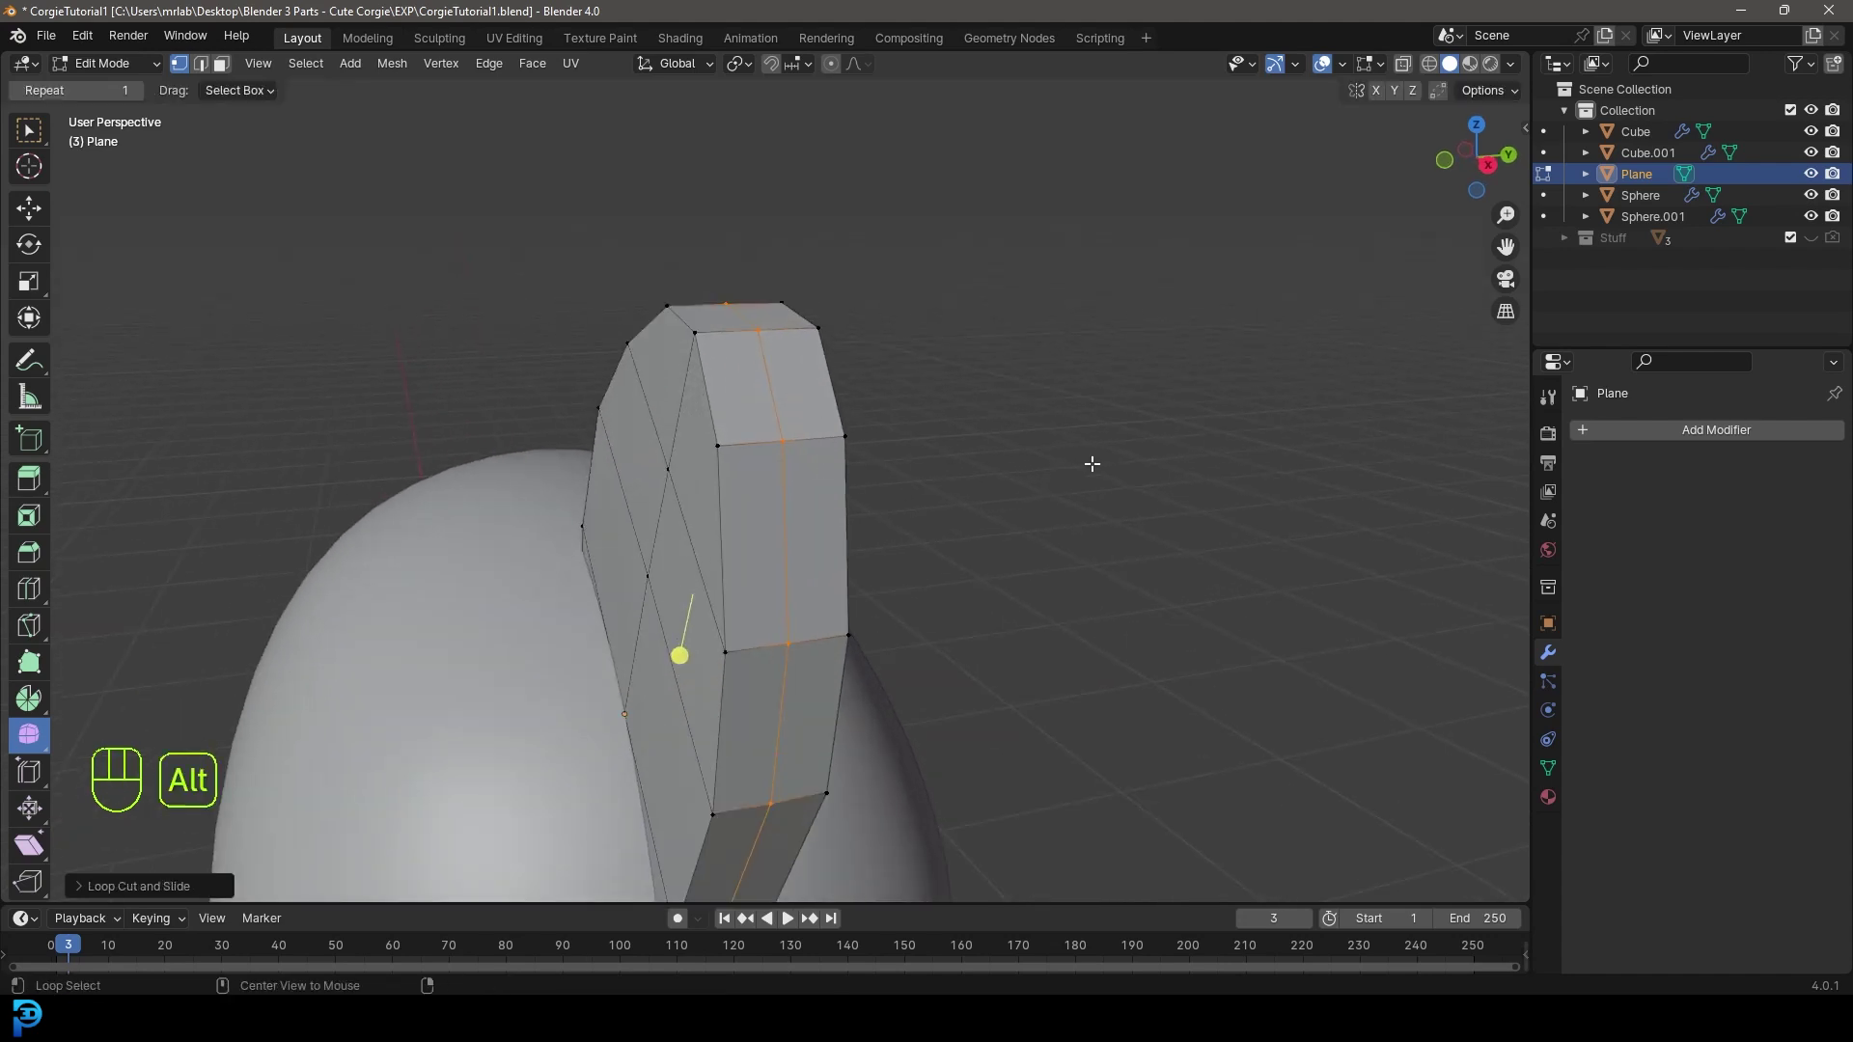
{"action": "key", "text": "alt+s"}
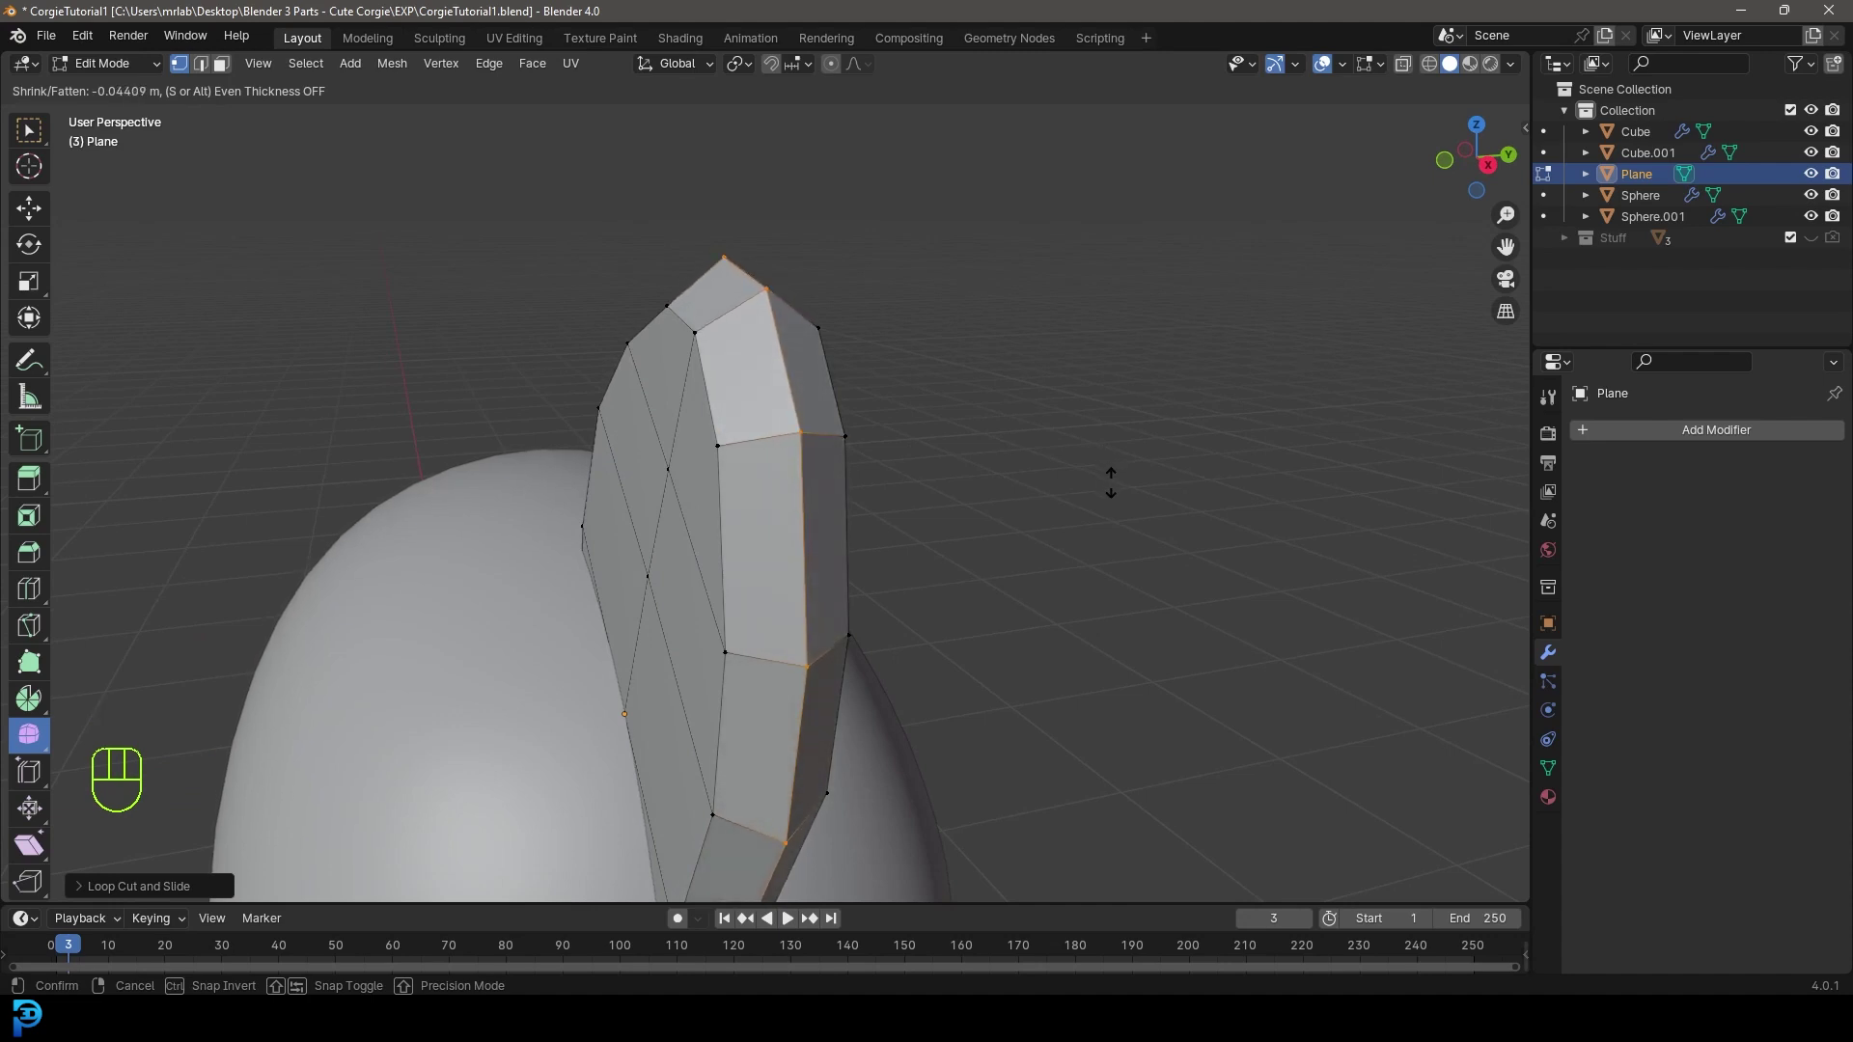
{"action": "left_click", "coordinate": [1105, 482]}
- Select all of the ear's front faces, including those hidden inside the head, and inset them about 0.06 m
{"action": "key", "text": "KP_1"}
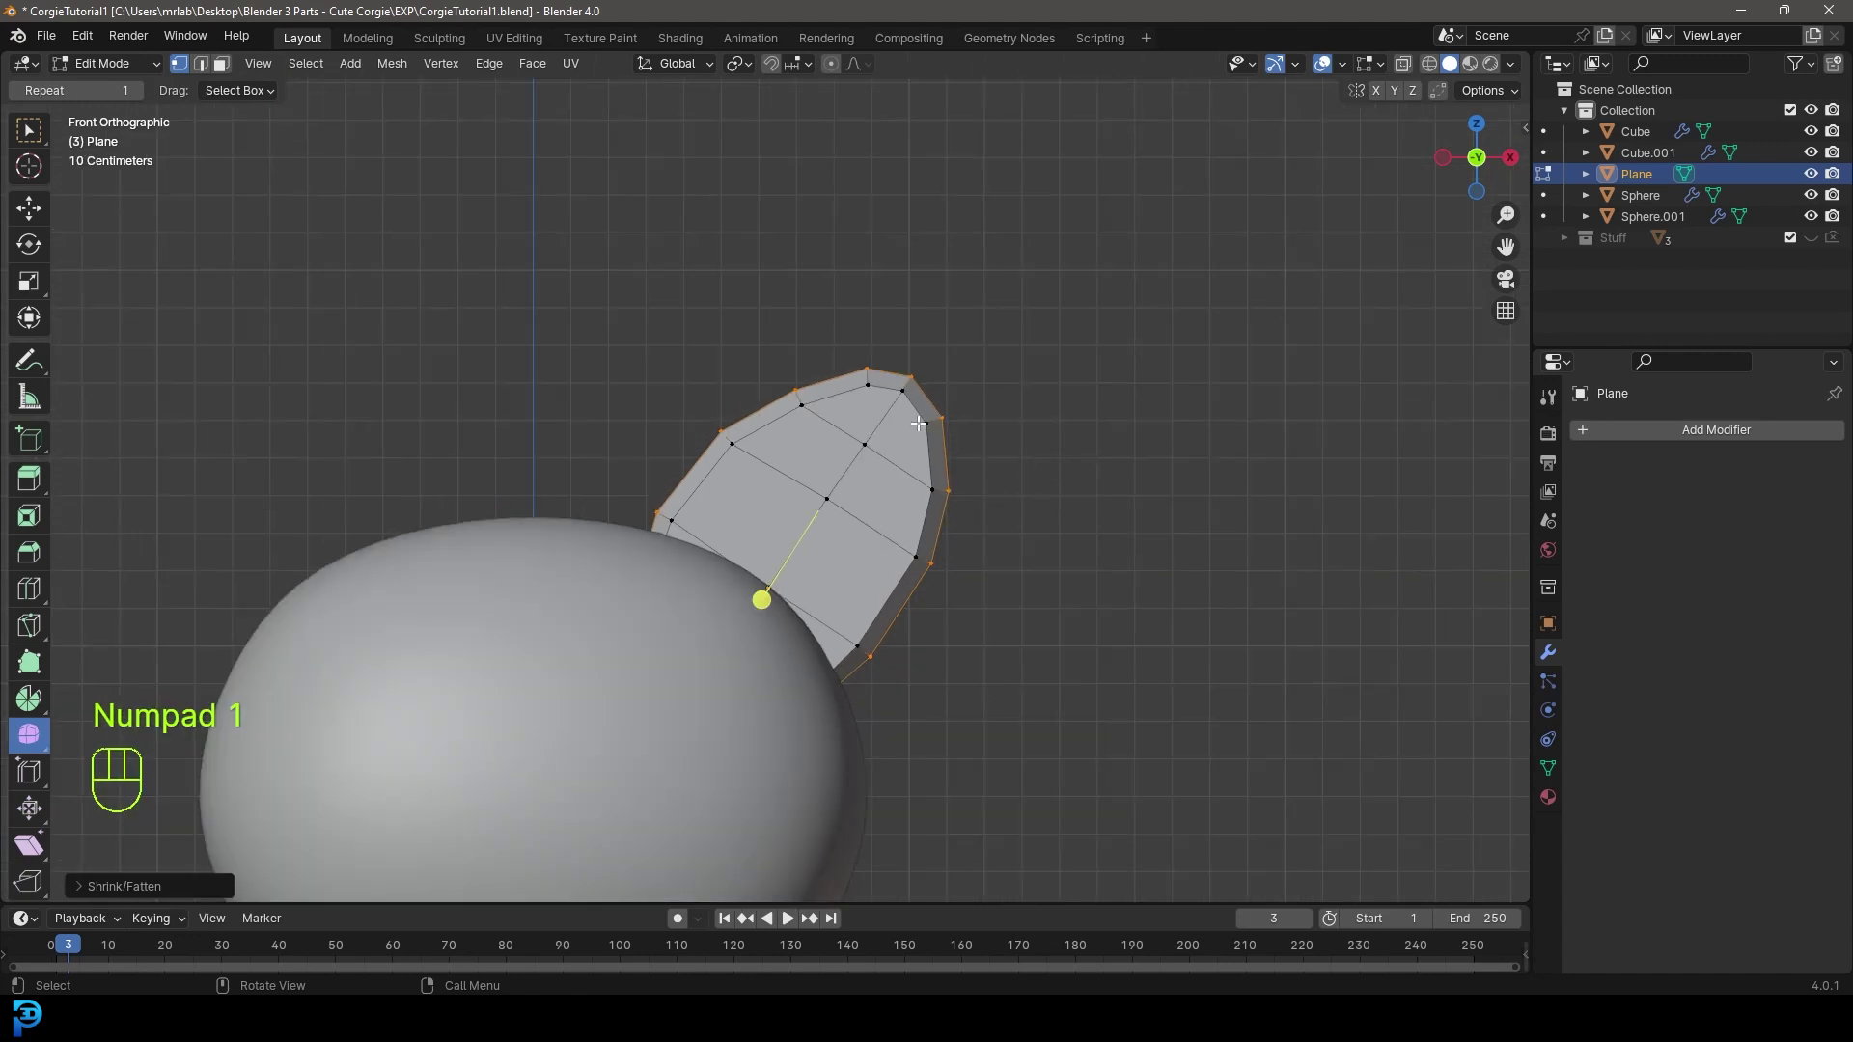
{"action": "left_click", "coordinate": [222, 64]}
{"action": "middle_click_drag", "start_coordinate": [1000, 466], "coordinate": [783, 642]}
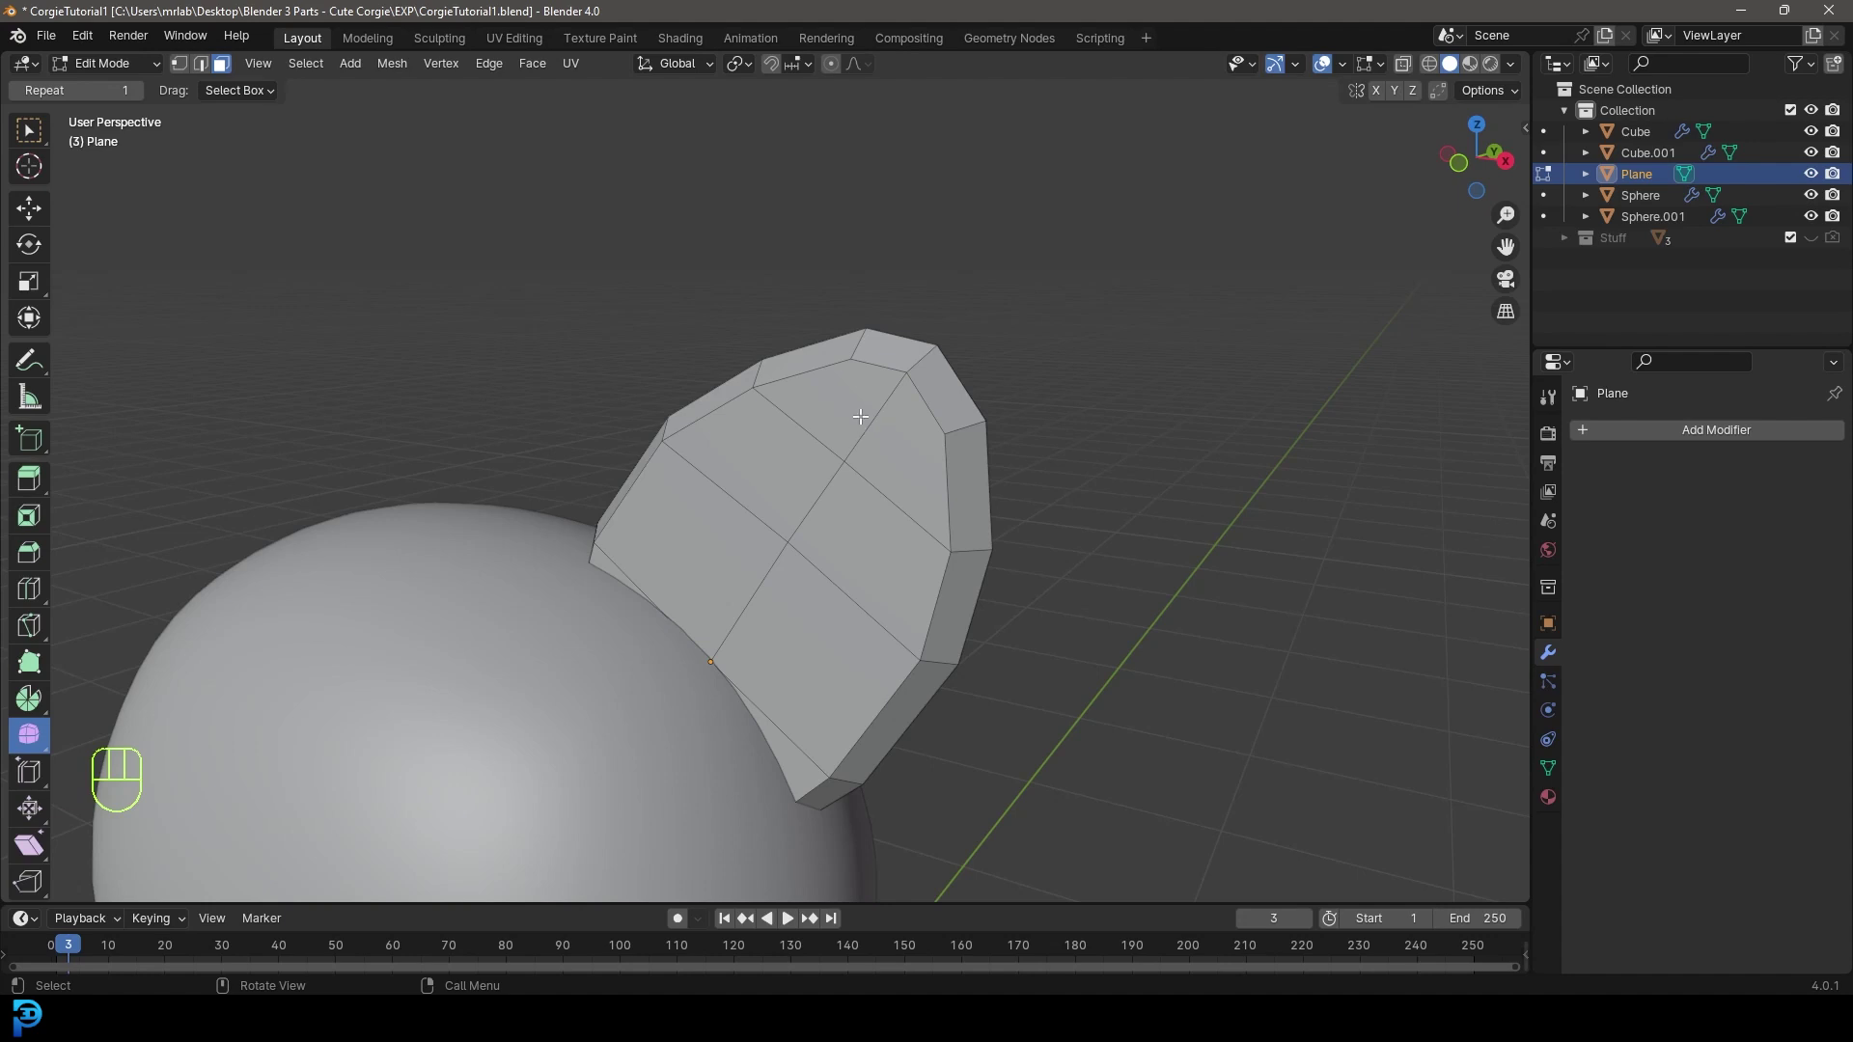
{"action": "left_click", "coordinate": [873, 410], "text": "shift"}
{"action": "left_click", "coordinate": [915, 415], "text": "shift"}
{"action": "left_click", "coordinate": [876, 547], "text": "shift"}
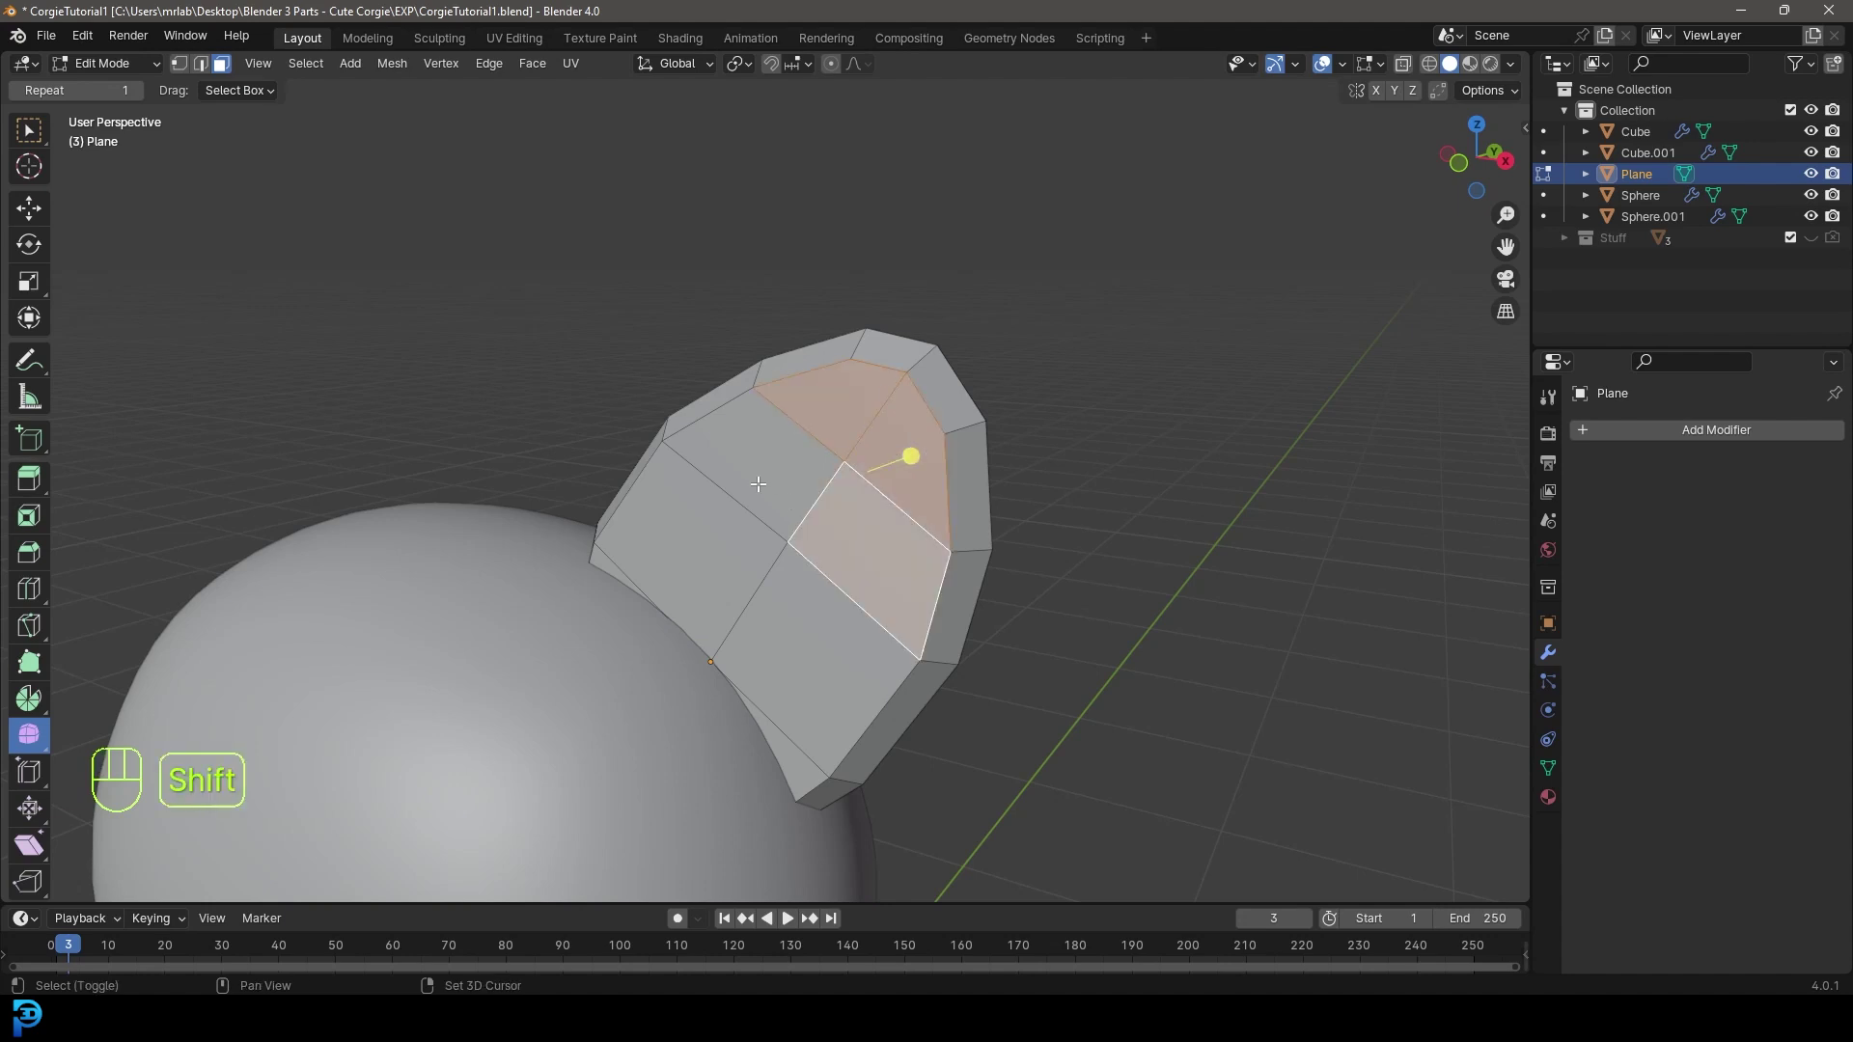
{"action": "left_click", "coordinate": [758, 485], "text": "shift"}
{"action": "left_click", "coordinate": [671, 570], "text": "shift"}
{"action": "left_click", "coordinate": [783, 673], "text": "shift"}
{"action": "middle_click_drag", "start_coordinate": [783, 673], "coordinate": [821, 683]}
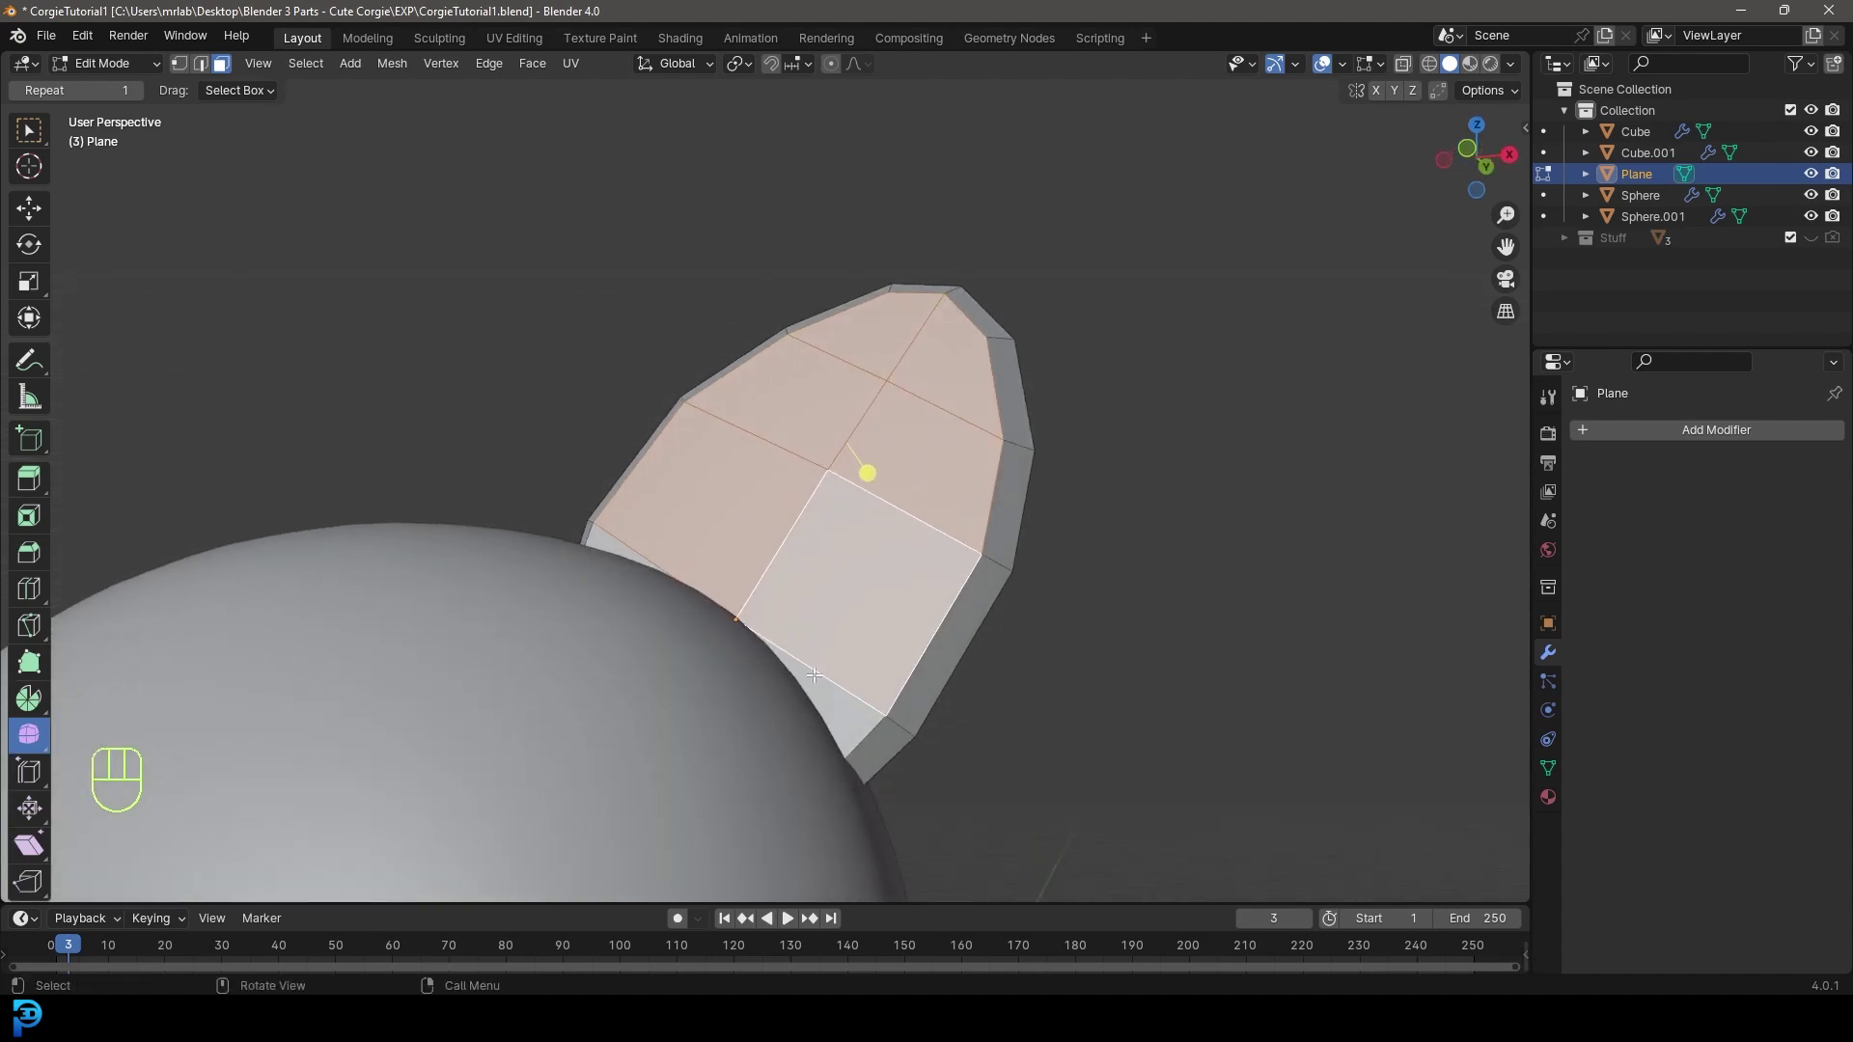
{"action": "key", "text": "z"}
{"action": "left_click", "coordinate": [475, 551]}
{"action": "mouse_move", "coordinate": [476, 551]}
{"action": "middle_mouse_down"}
{"action": "mouse_move", "coordinate": [676, 617]}
{"action": "mouse_move", "coordinate": [741, 661]}
{"action": "middle_mouse_up"}
{"action": "mouse_move", "coordinate": [815, 532]}
{"action": "middle_mouse_down"}
{"action": "mouse_move", "coordinate": [882, 517]}
{"action": "mouse_move", "coordinate": [960, 538]}
{"action": "middle_mouse_up"}
{"action": "key", "text": "z"}
{"action": "left_click", "coordinate": [1162, 548]}
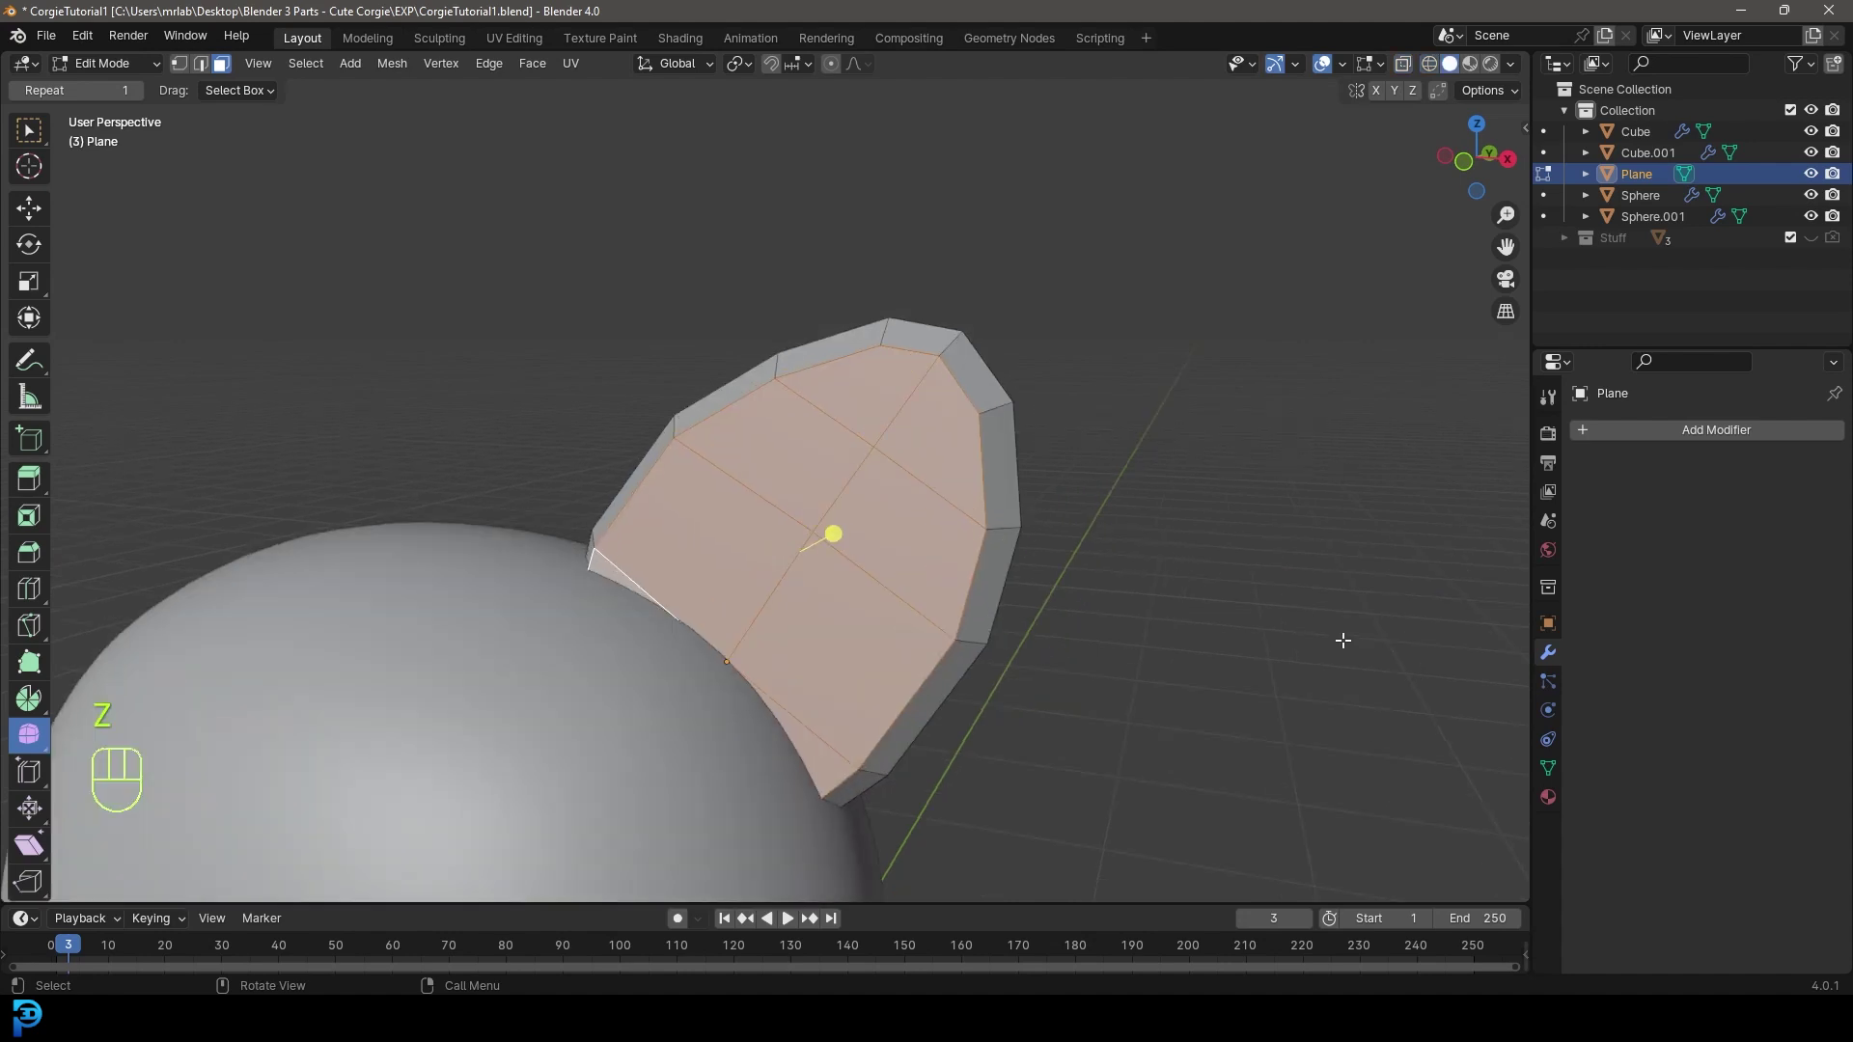
{"action": "key", "text": "i"}
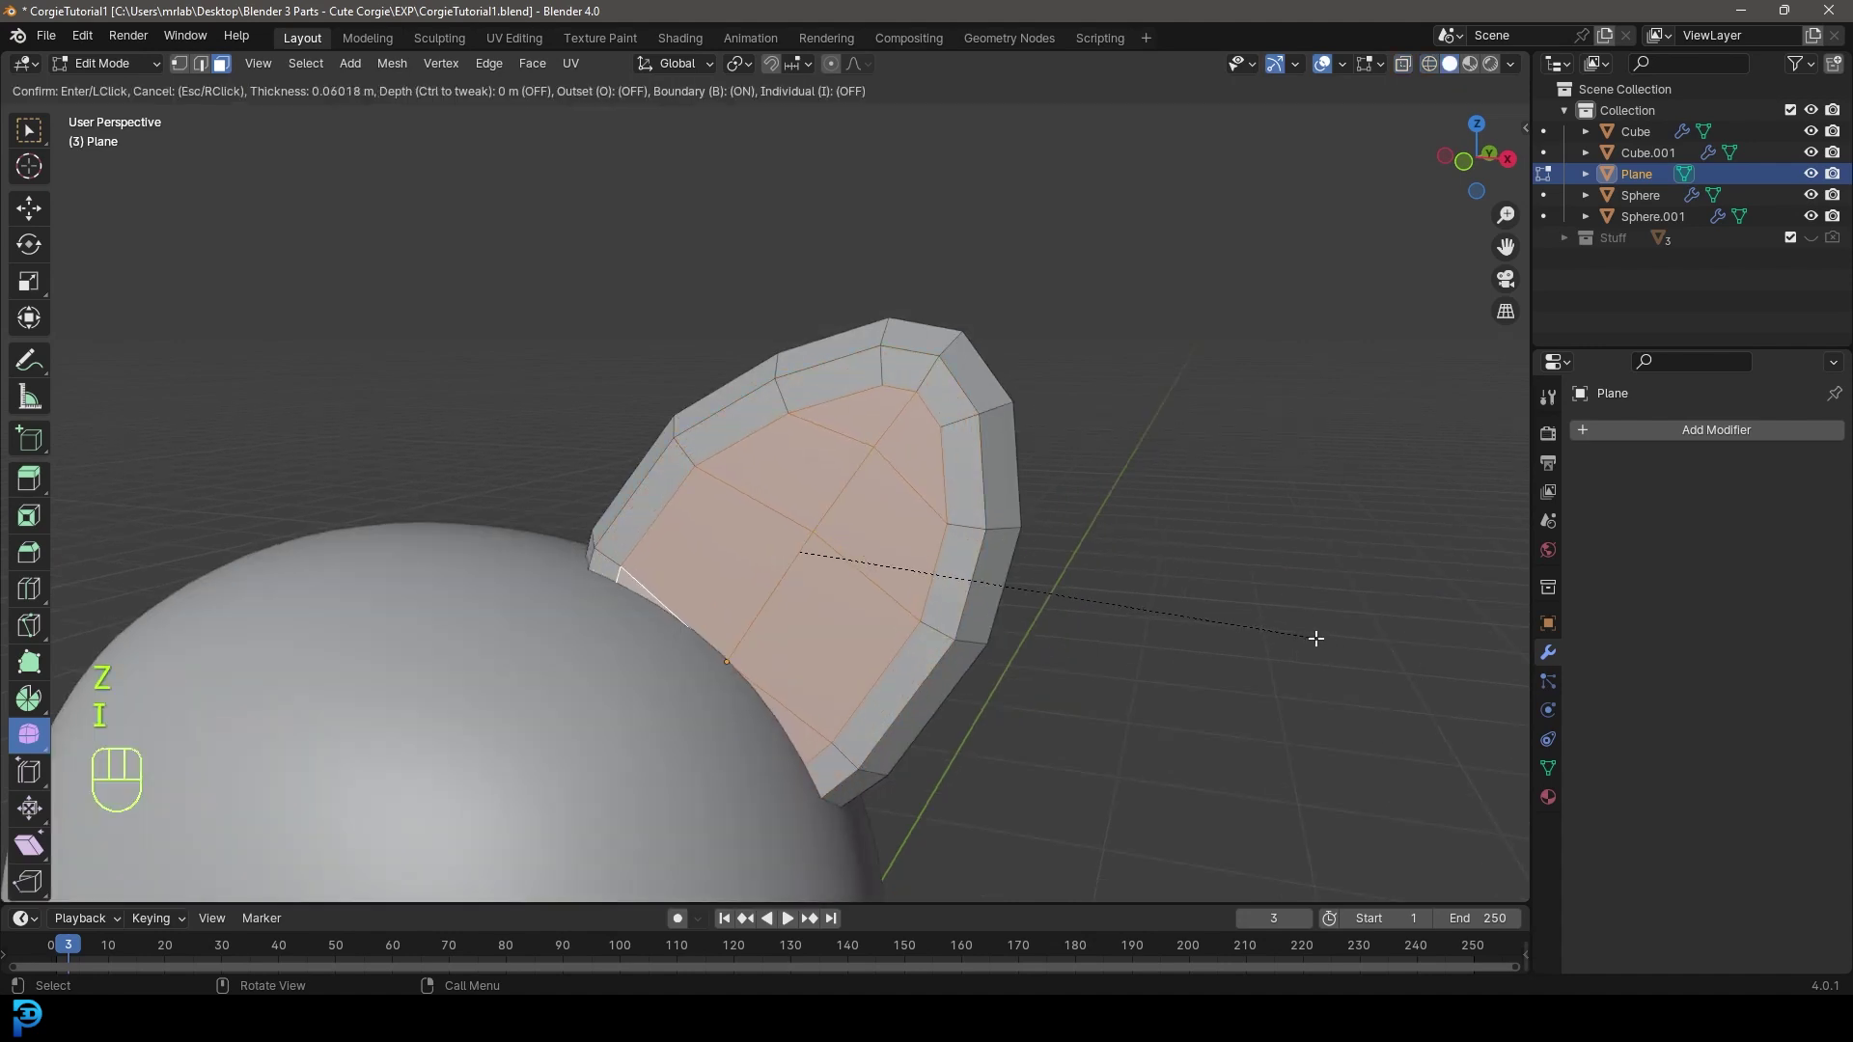
{"action": "left_click", "coordinate": [1308, 635]}
- Extrude the inset front faces about 0.077 m into the ear to hollow it out
{"action": "middle_click_drag", "start_coordinate": [1308, 635], "coordinate": [1117, 608]}
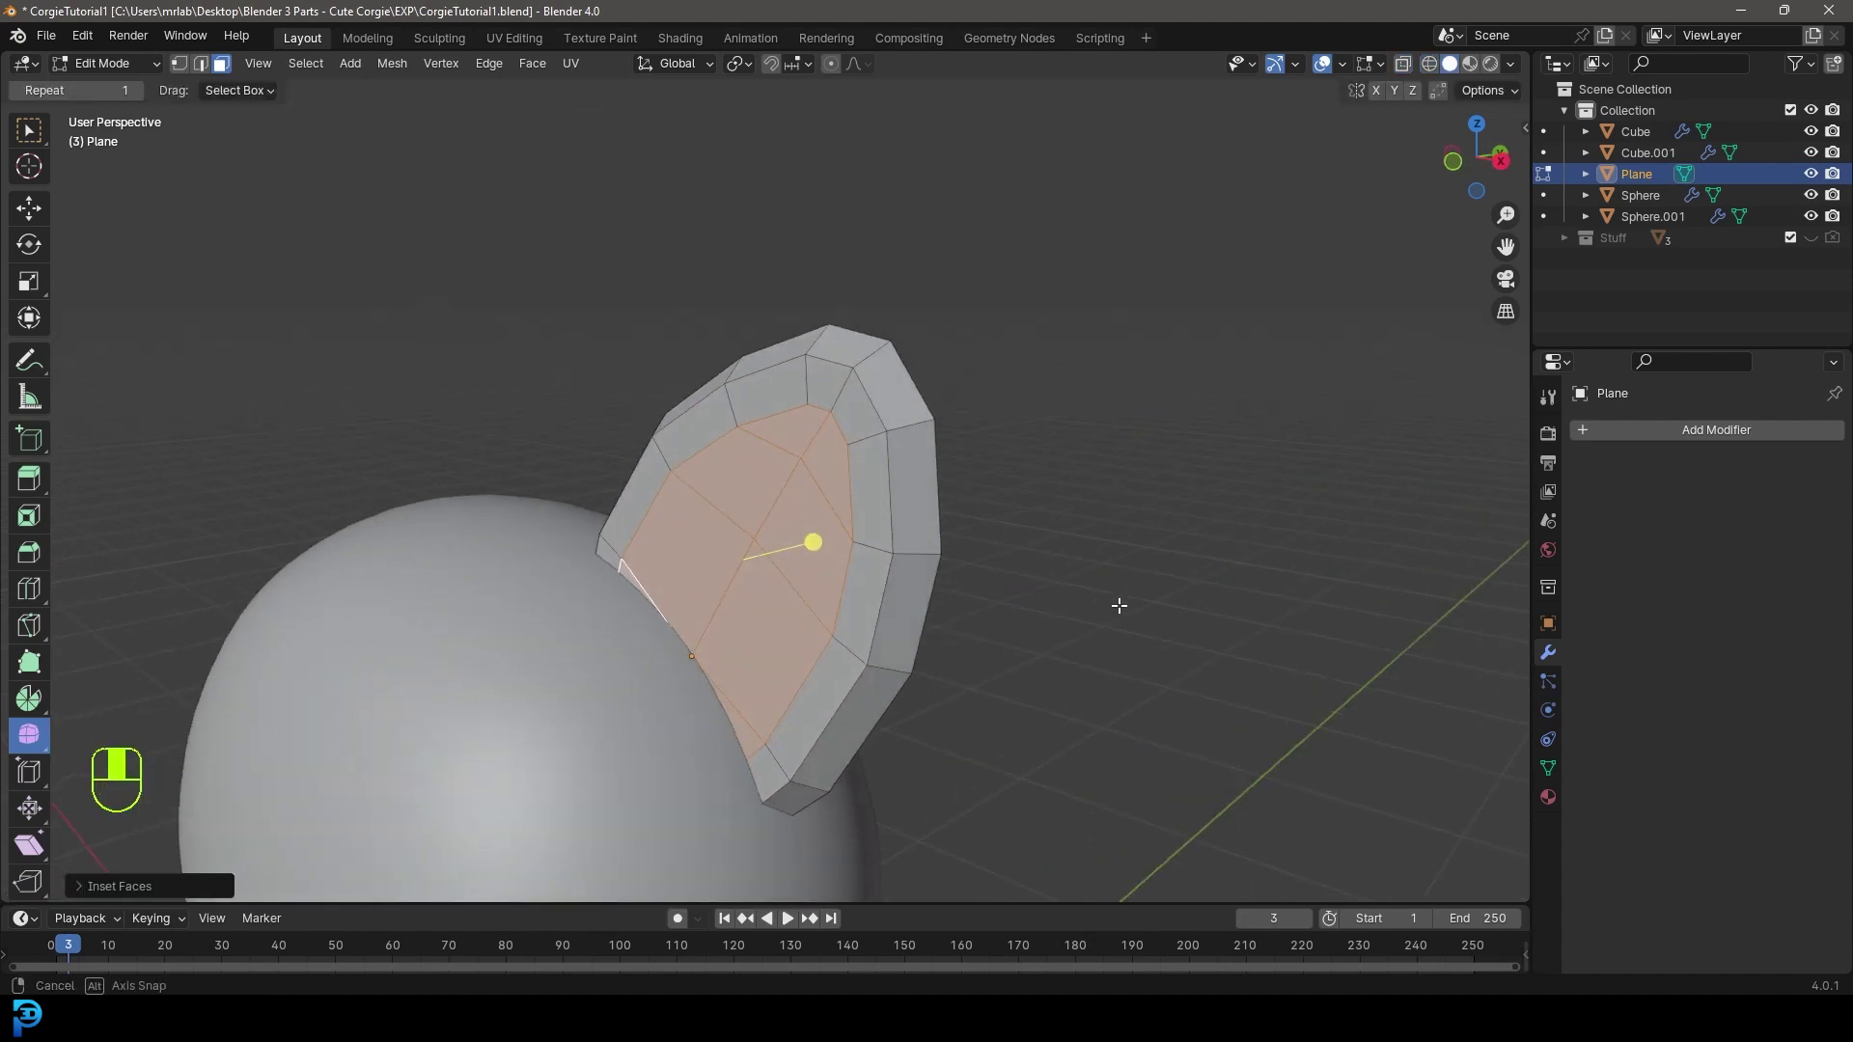
{"action": "key", "text": "e"}
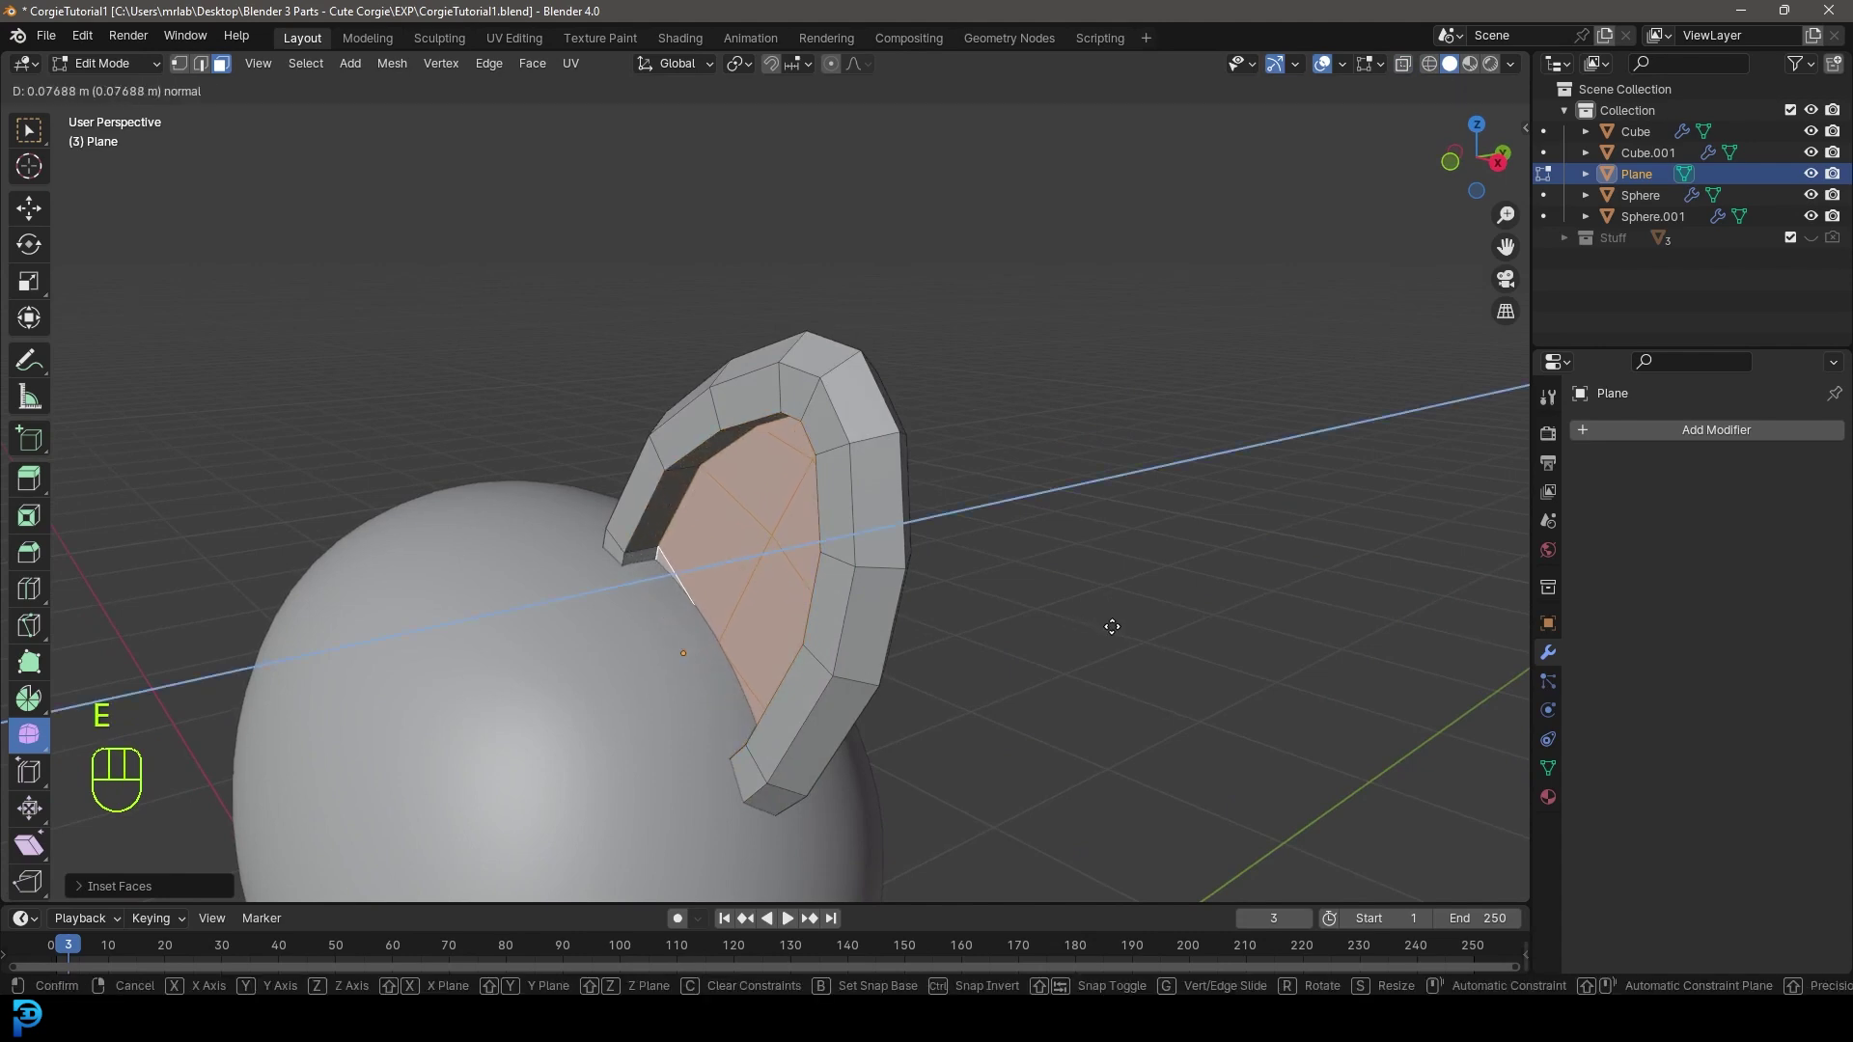
{"action": "left_click", "coordinate": [1112, 626]}
- Subdivide the entire ear mesh
{"action": "middle_click_drag", "start_coordinate": [1109, 628], "coordinate": [992, 442]}
{"action": "scroll", "coordinate": [993, 442], "scroll_direction": "up", "scroll_amount": 2}
{"action": "key", "text": "a"}
{"action": "right_click", "coordinate": [898, 305]}
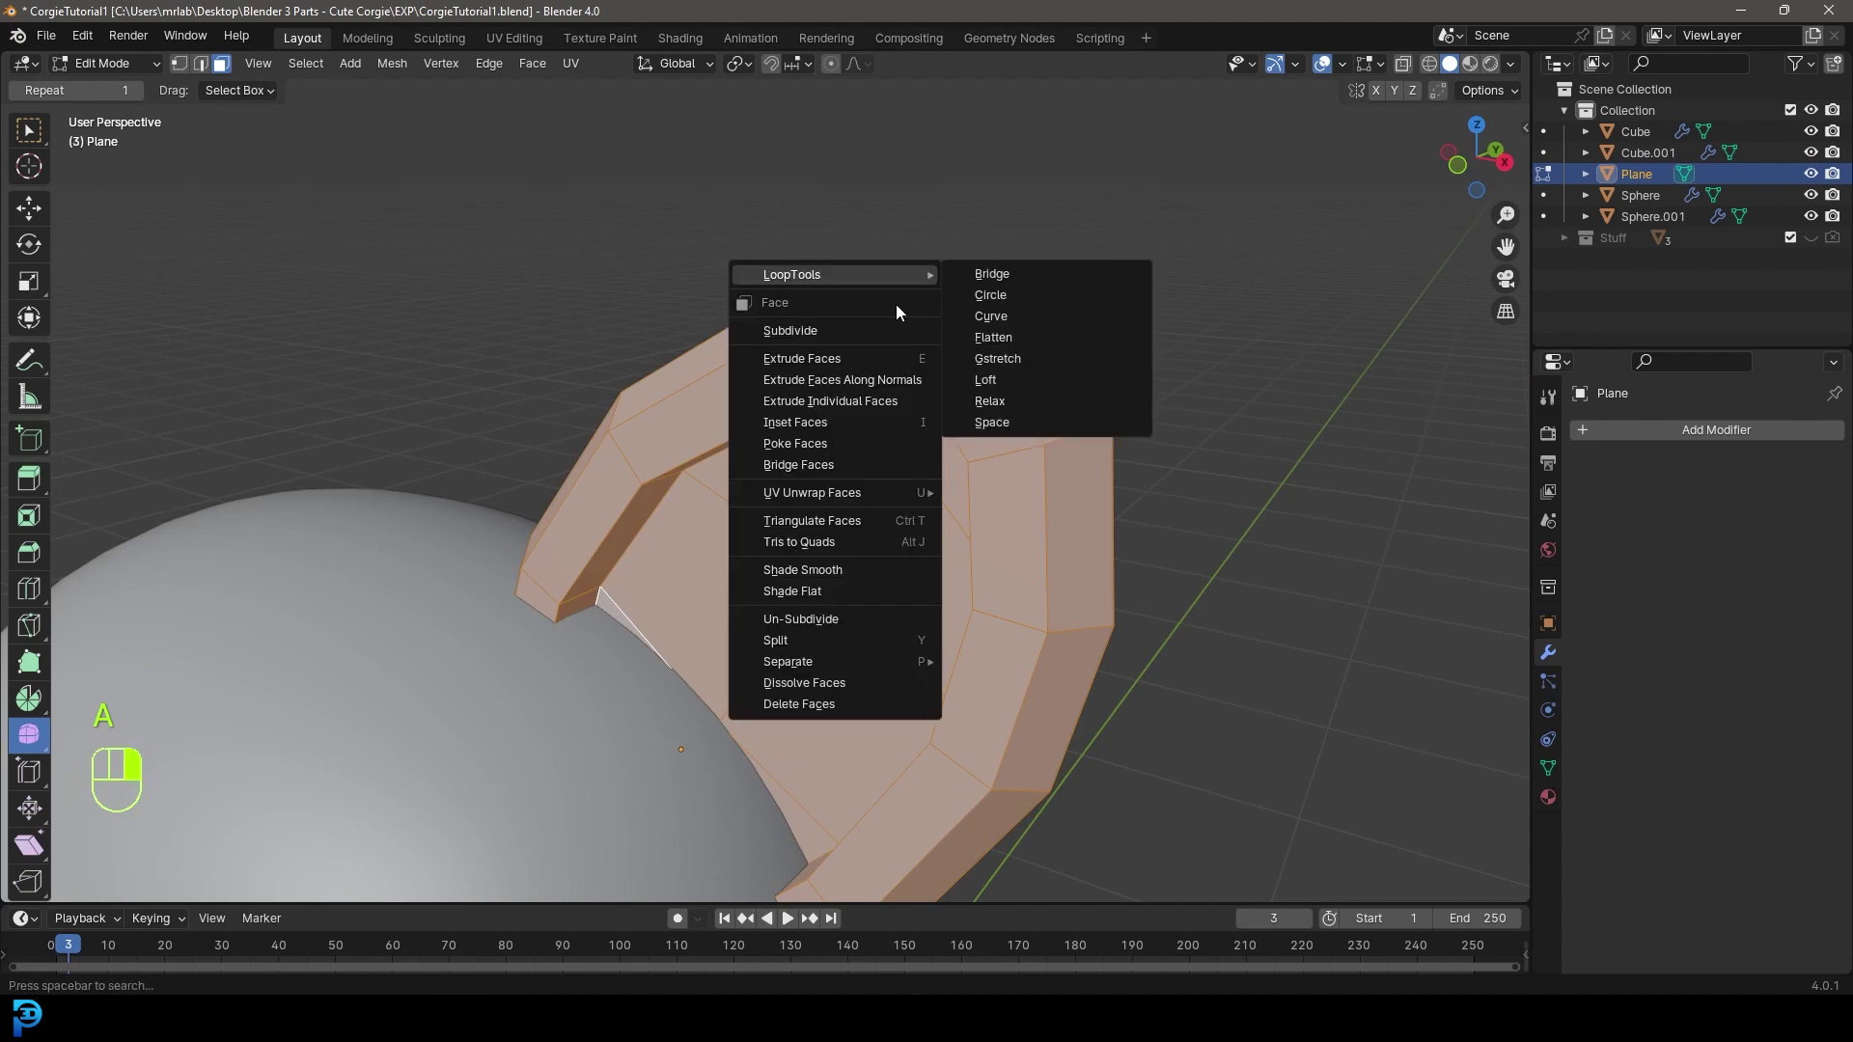
{"action": "left_click", "coordinate": [772, 333]}
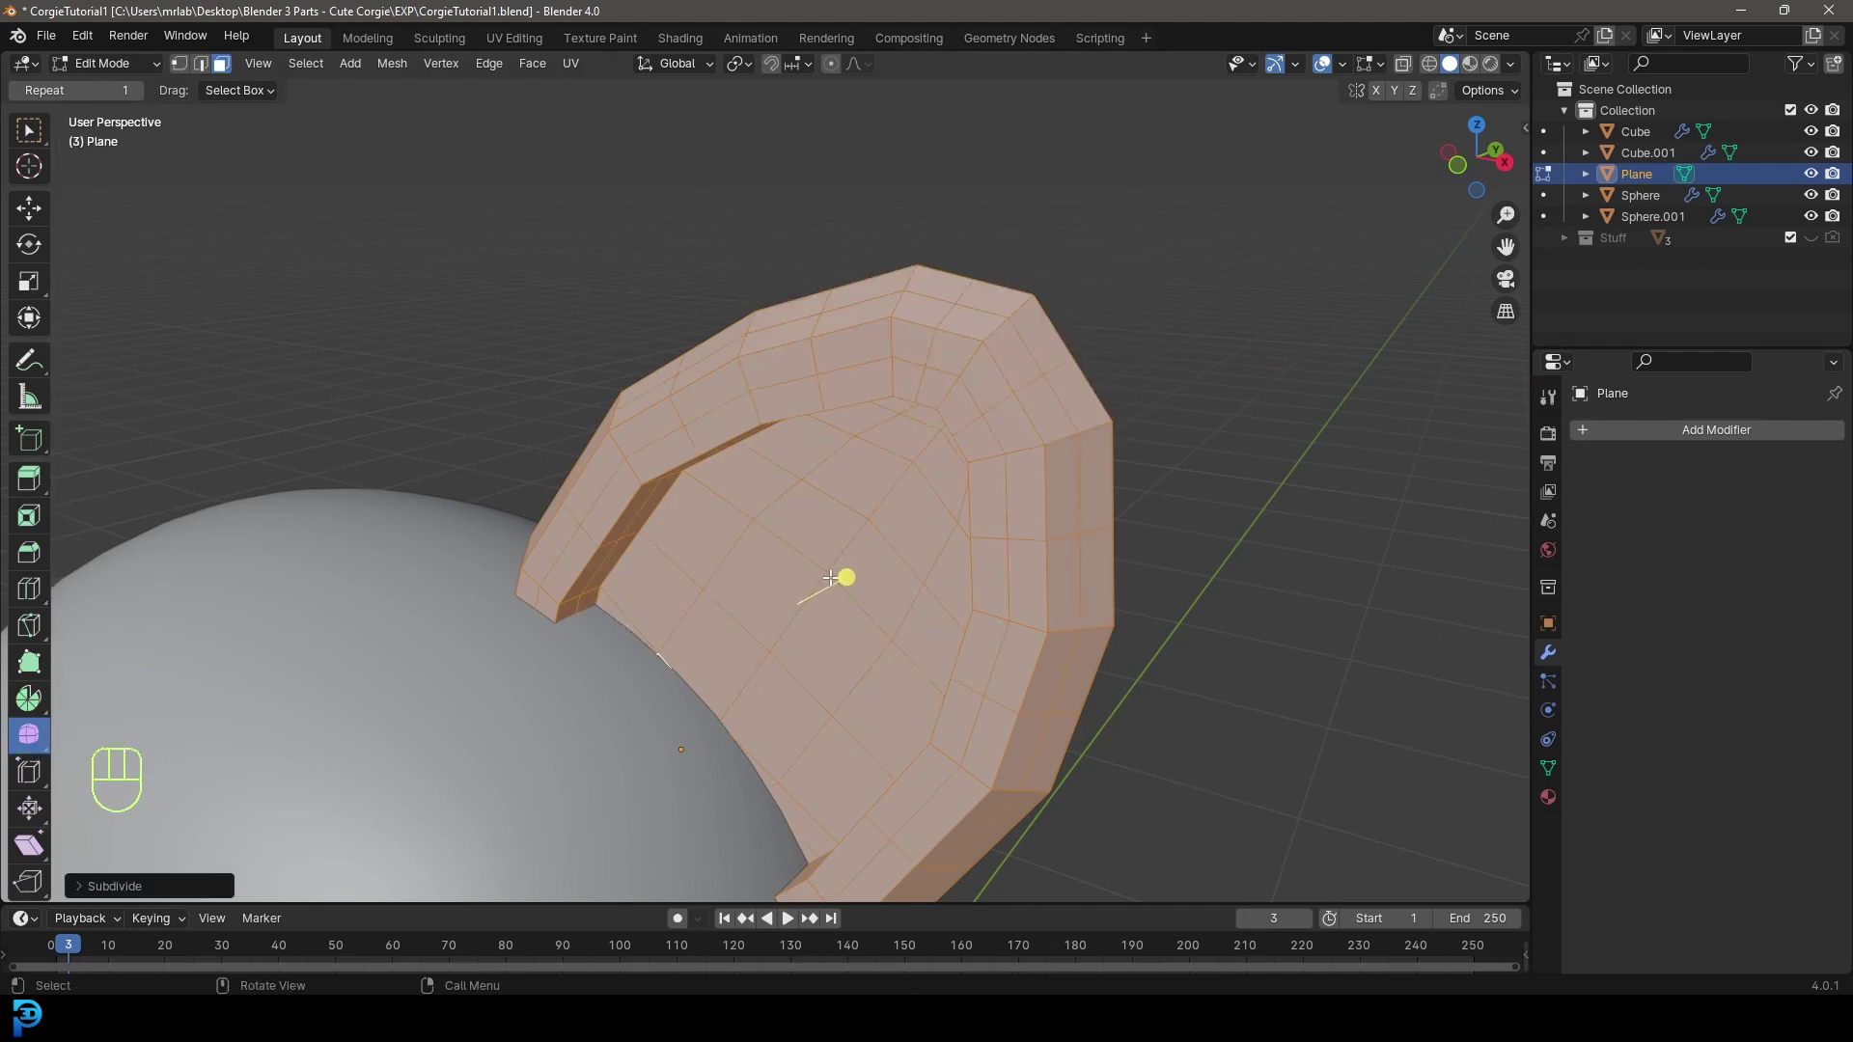
- Smooth the vertices of the whole ear mesh and switch to vertex selection
{"action": "left_click_drag", "start_coordinate": [847, 580], "coordinate": [1175, 538]}
{"action": "scroll", "coordinate": [1174, 538], "scroll_direction": "down", "scroll_amount": 5}
{"action": "middle_click_drag", "start_coordinate": [1174, 538], "coordinate": [791, 569]}
{"action": "scroll", "coordinate": [791, 569], "scroll_direction": "up", "scroll_amount": 4}
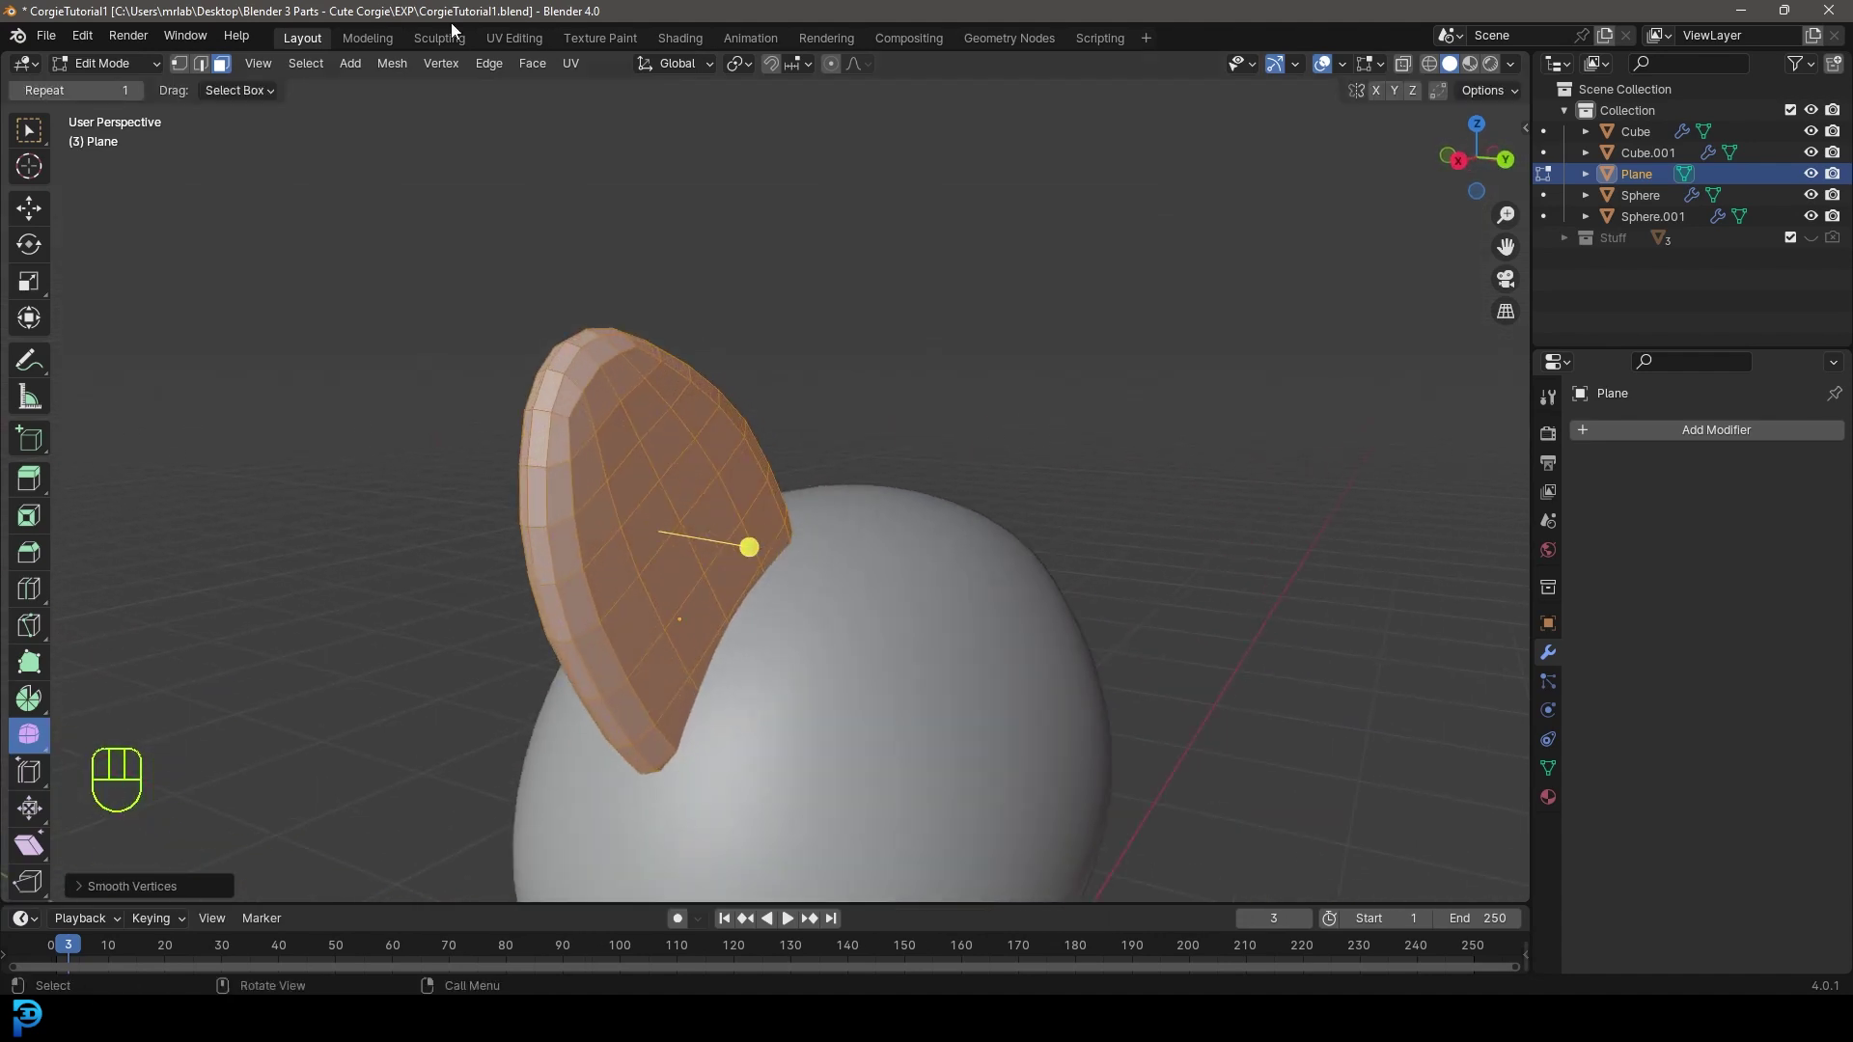
{"action": "left_click", "coordinate": [179, 64]}
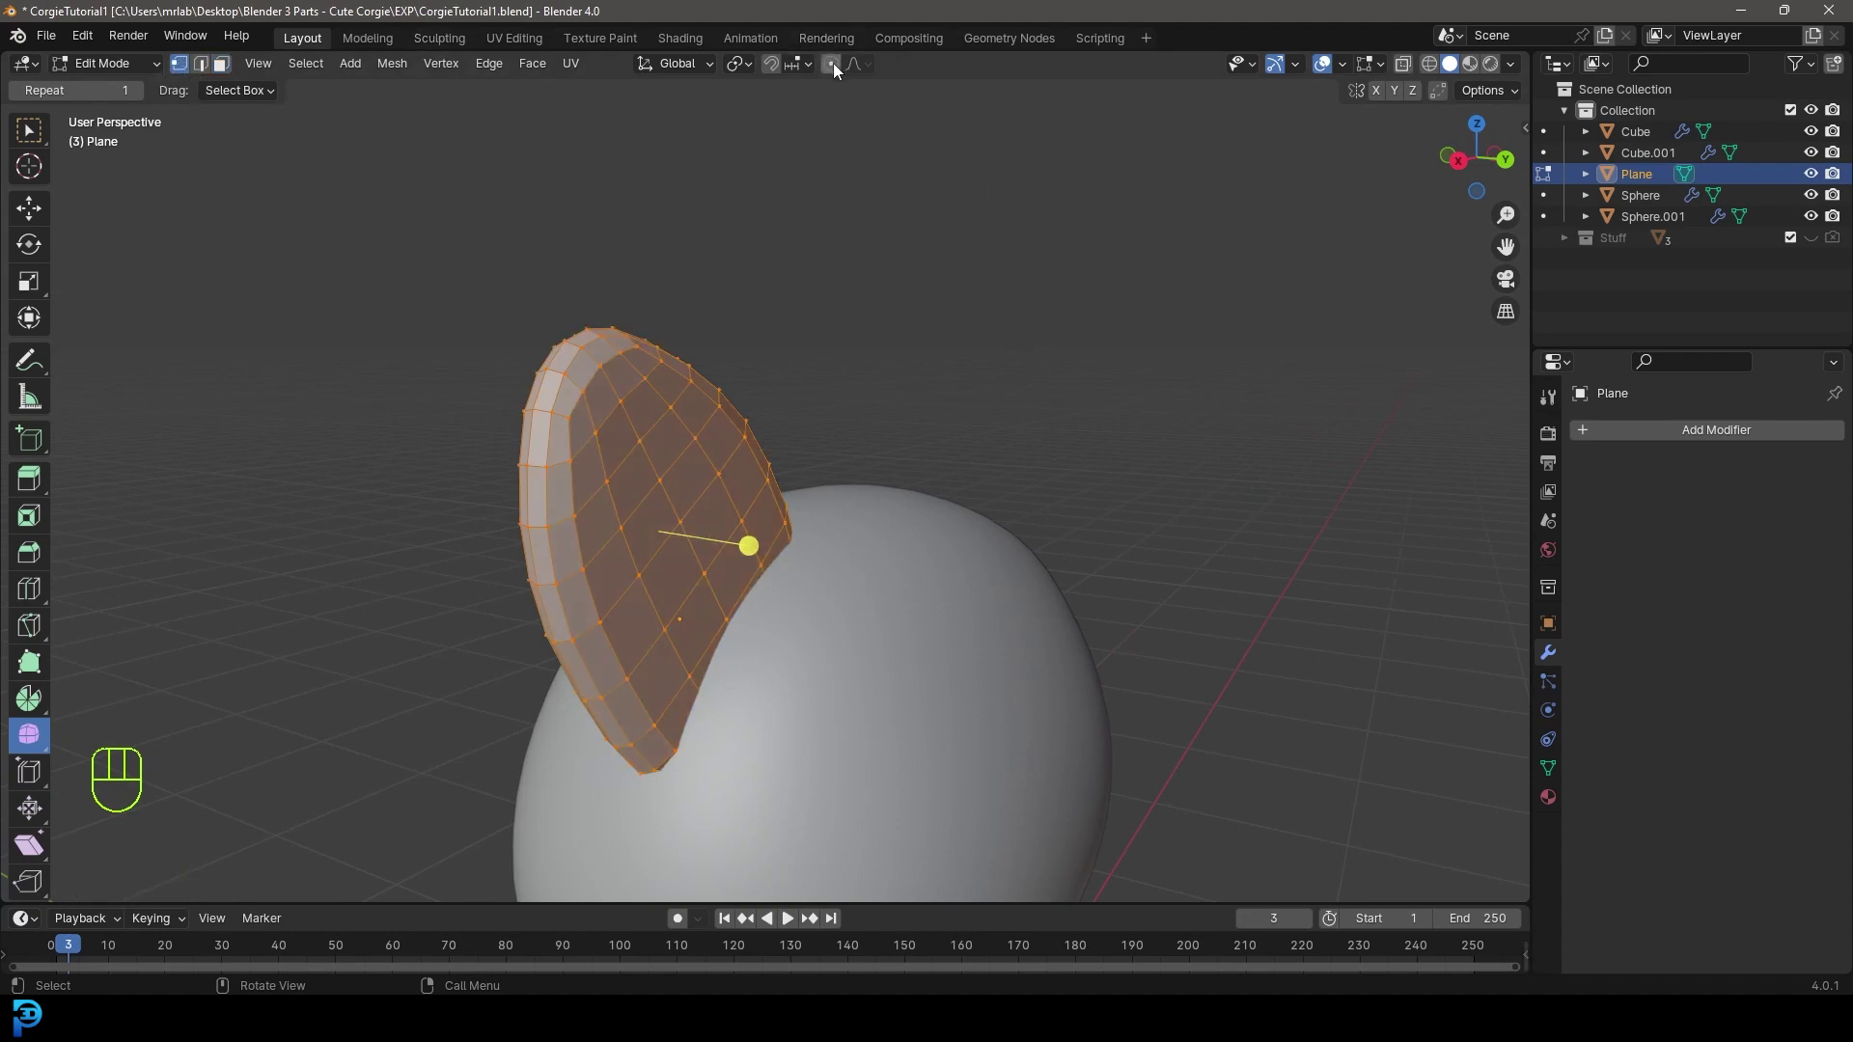
- With smooth proportional editing enabled, pull a vertex on the ear's back near the head outward about 0.06 m
{"action": "left_click", "coordinate": [723, 618]}
{"action": "middle_click_drag", "start_coordinate": [670, 637], "coordinate": [922, 671]}
{"action": "key", "text": "g"}
{"action": "scroll", "coordinate": [936, 676], "scroll_direction": "down", "scroll_amount": 8}
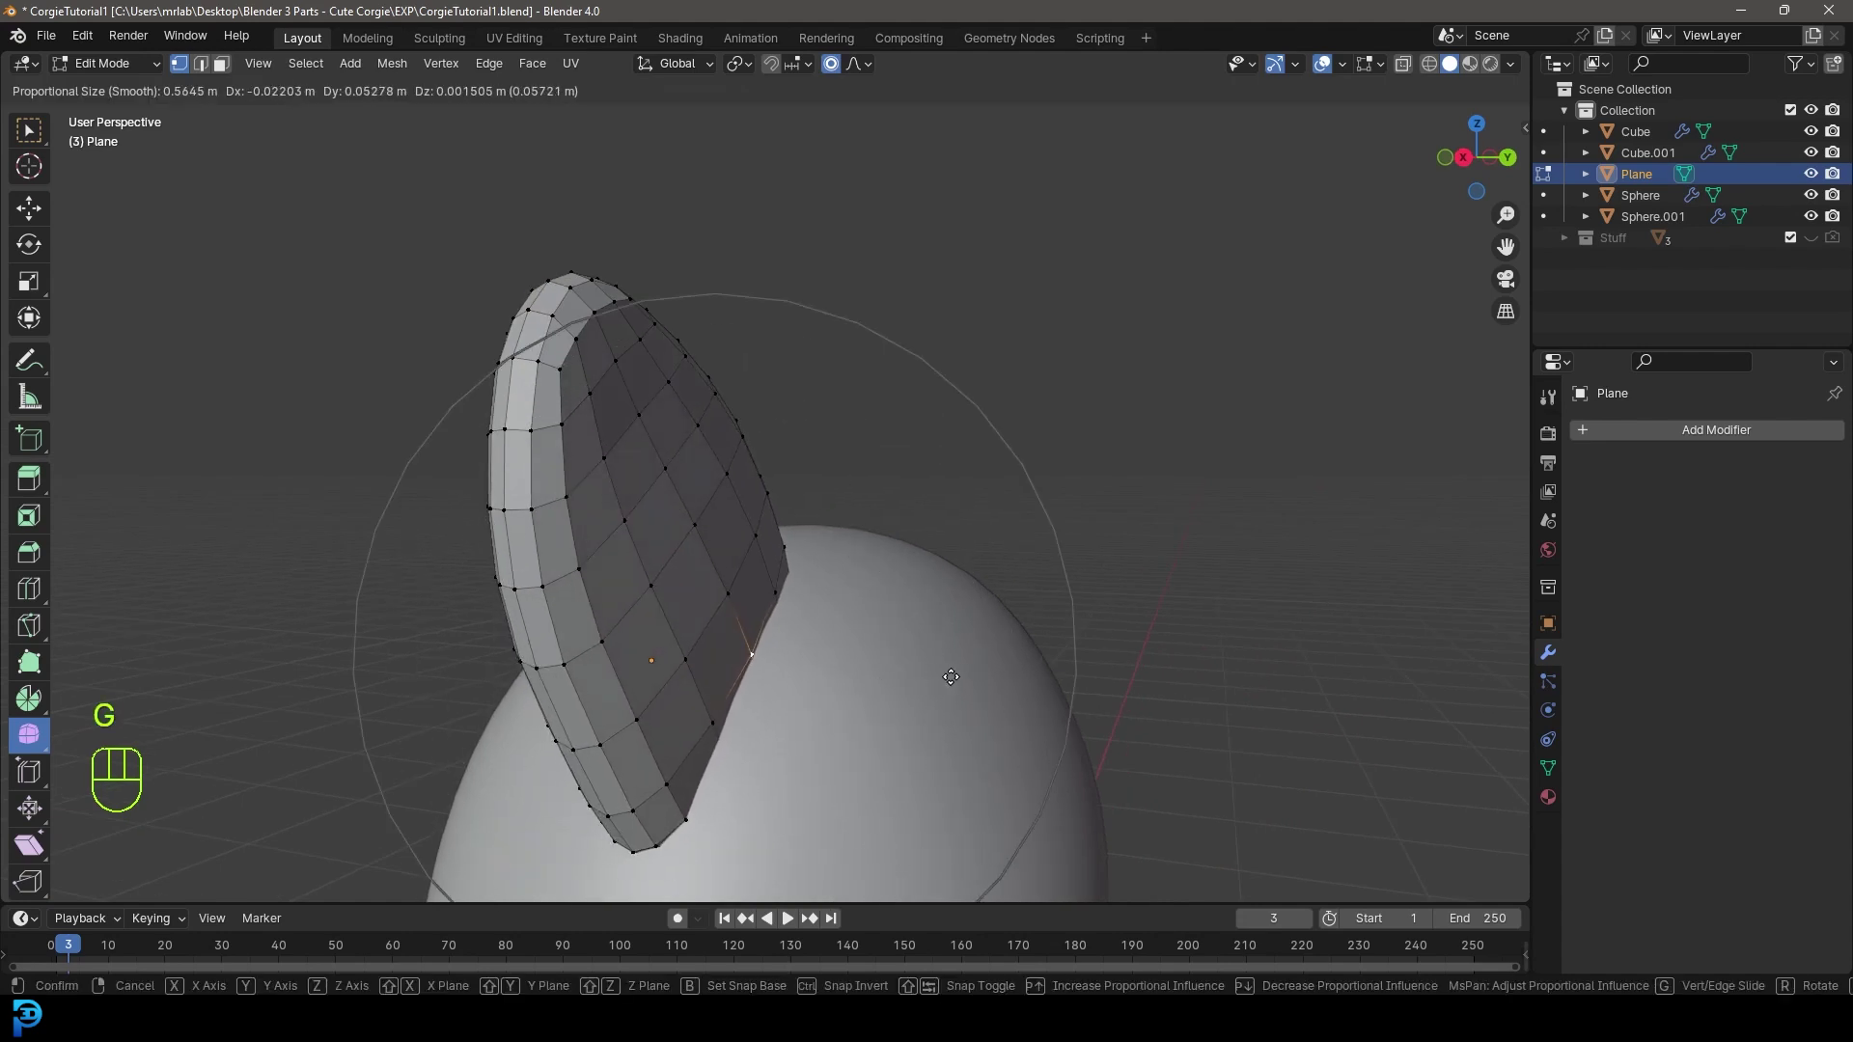
{"action": "left_click", "coordinate": [966, 678]}
- Reshape the ear's outer rim in front view by proportionally moving the tip vertex upward and adjusting nearby rim vertices
{"action": "middle_click_drag", "start_coordinate": [965, 678], "coordinate": [659, 539]}
{"action": "key", "text": "KP_1"}
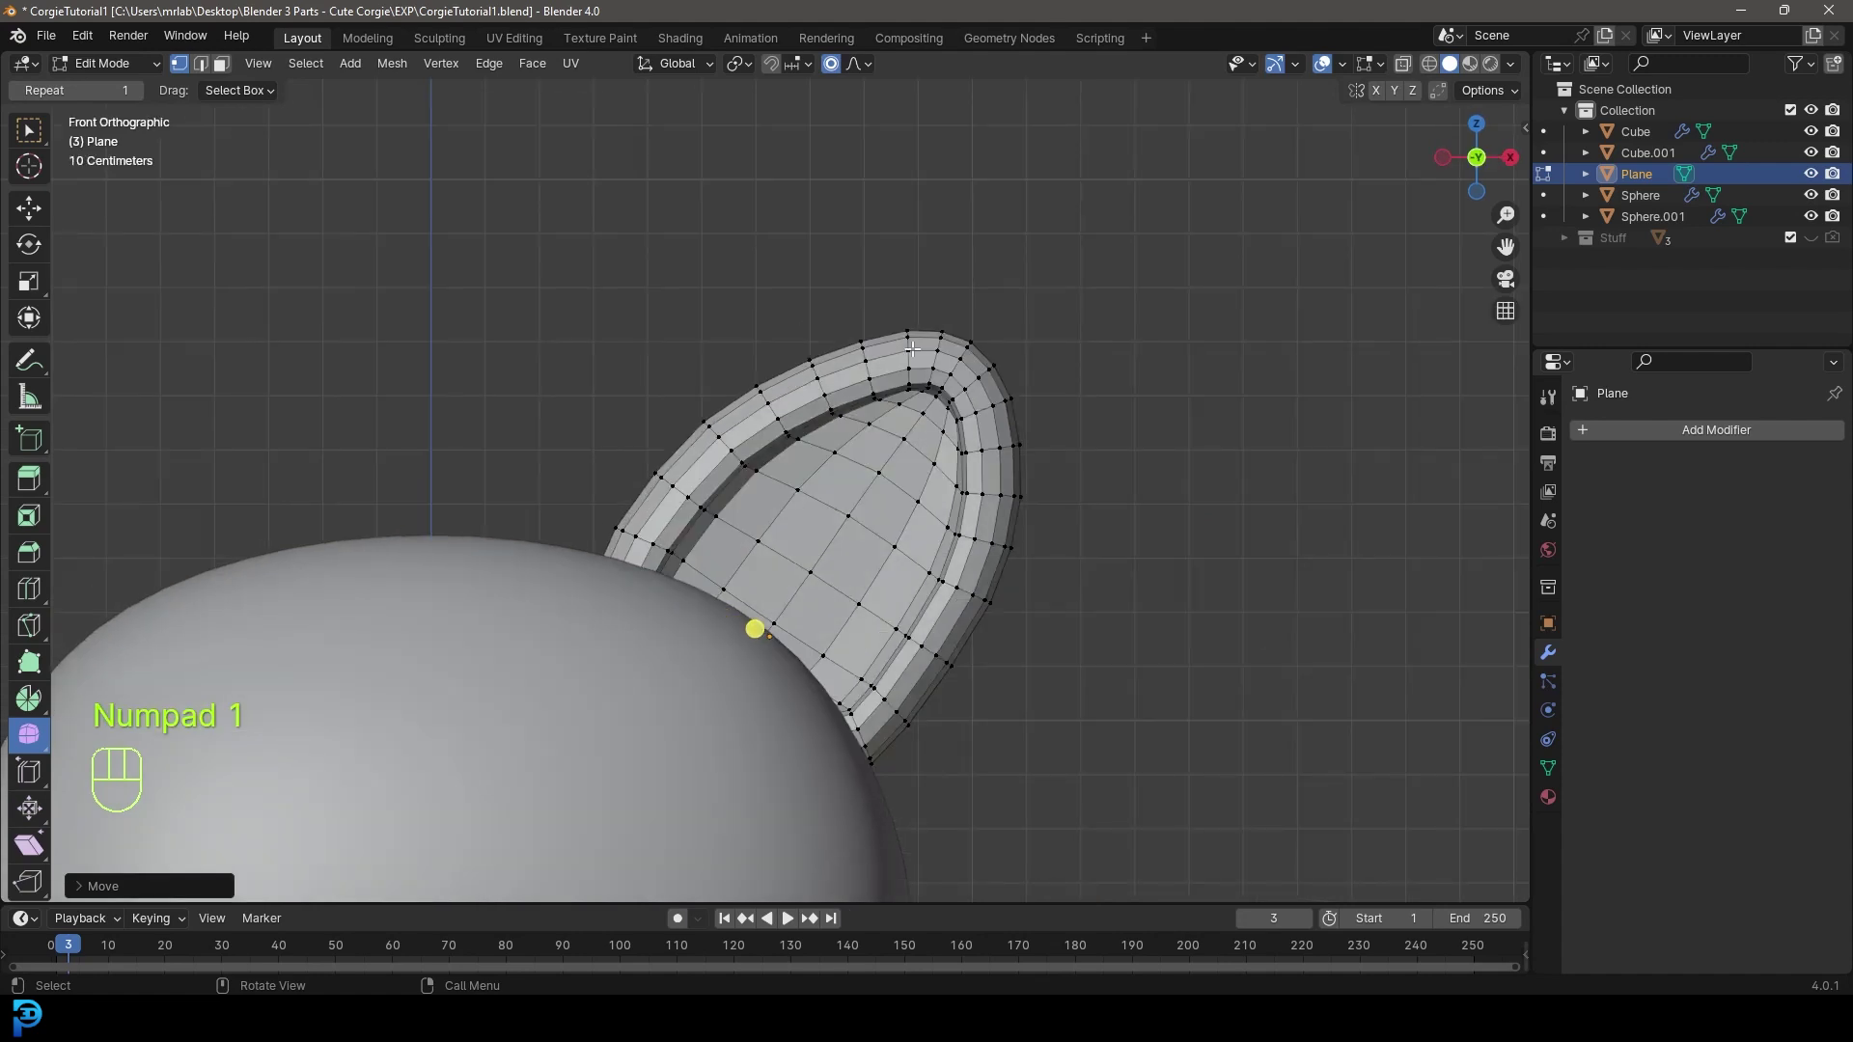
{"action": "key", "text": "g"}
{"action": "scroll", "coordinate": [989, 323], "scroll_direction": "up", "scroll_amount": 5}
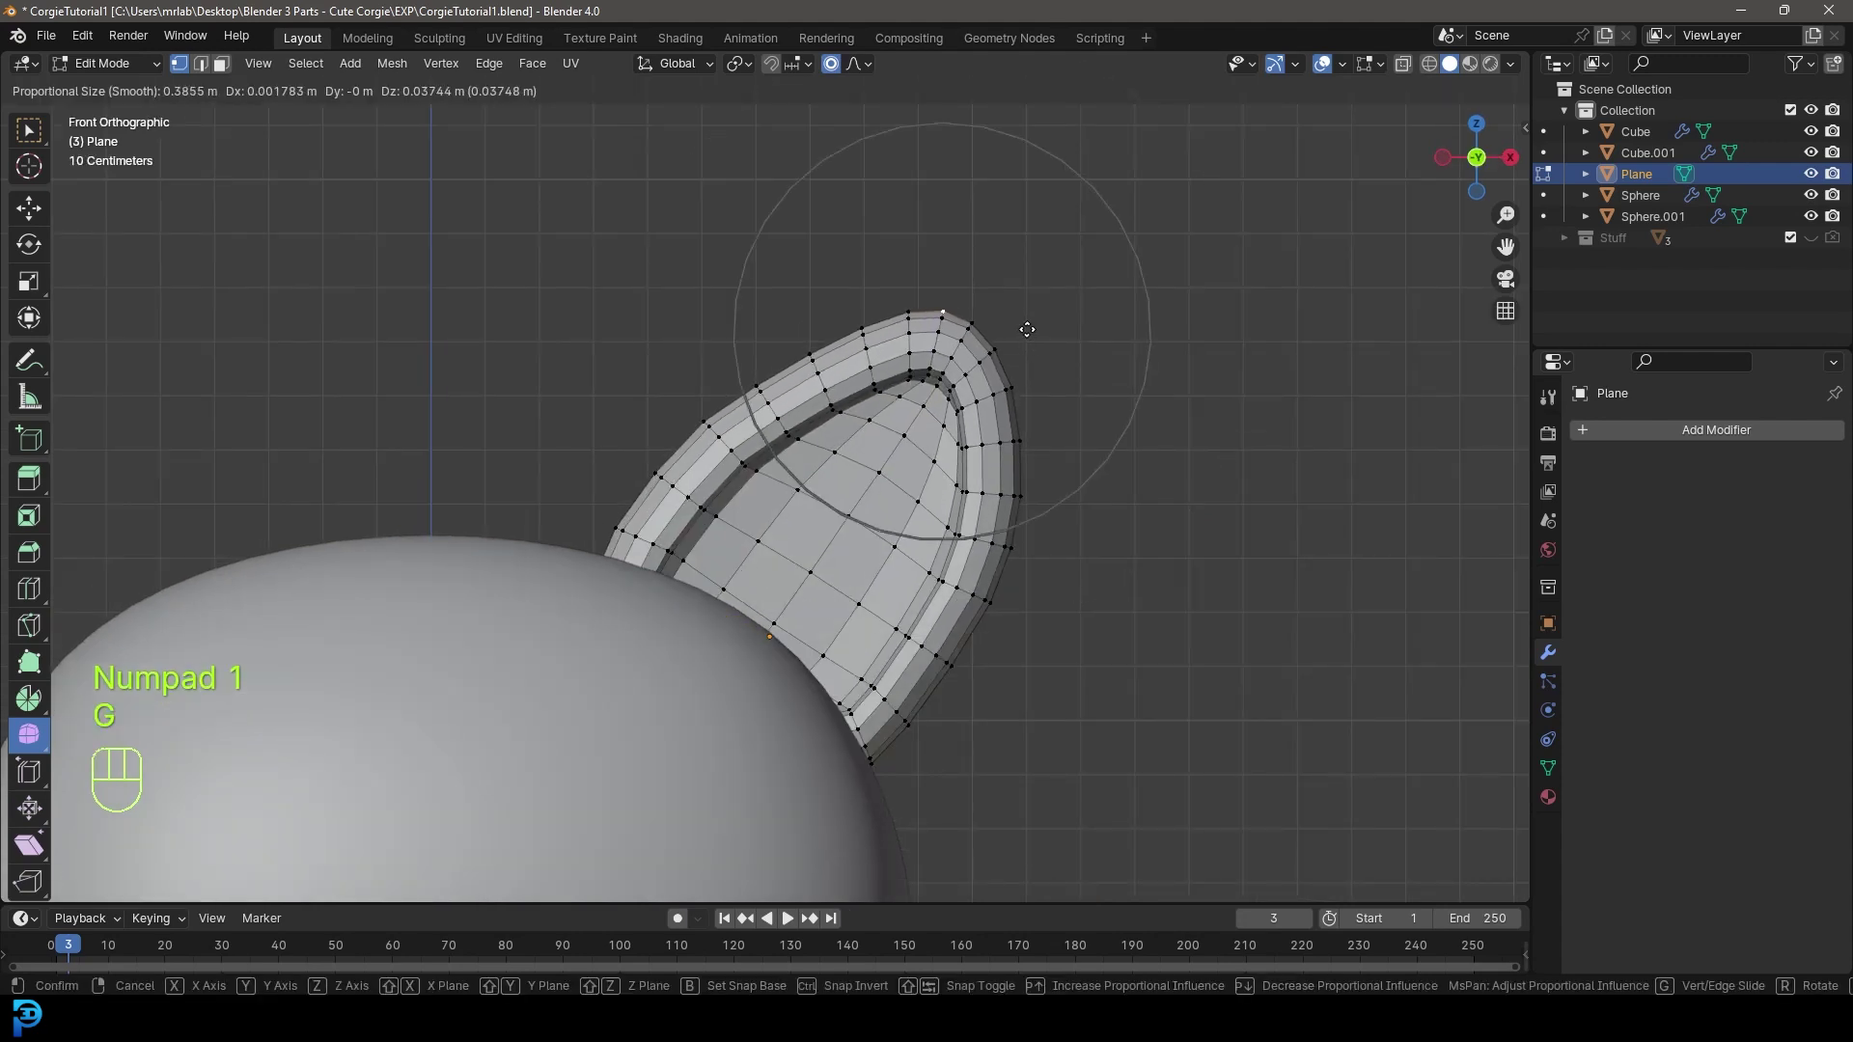
{"action": "left_click", "coordinate": [1007, 323]}
{"action": "key", "text": "g"}
{"action": "left_click", "coordinate": [610, 537]}
{"action": "key", "text": "g"}
{"action": "left_click", "coordinate": [787, 369]}
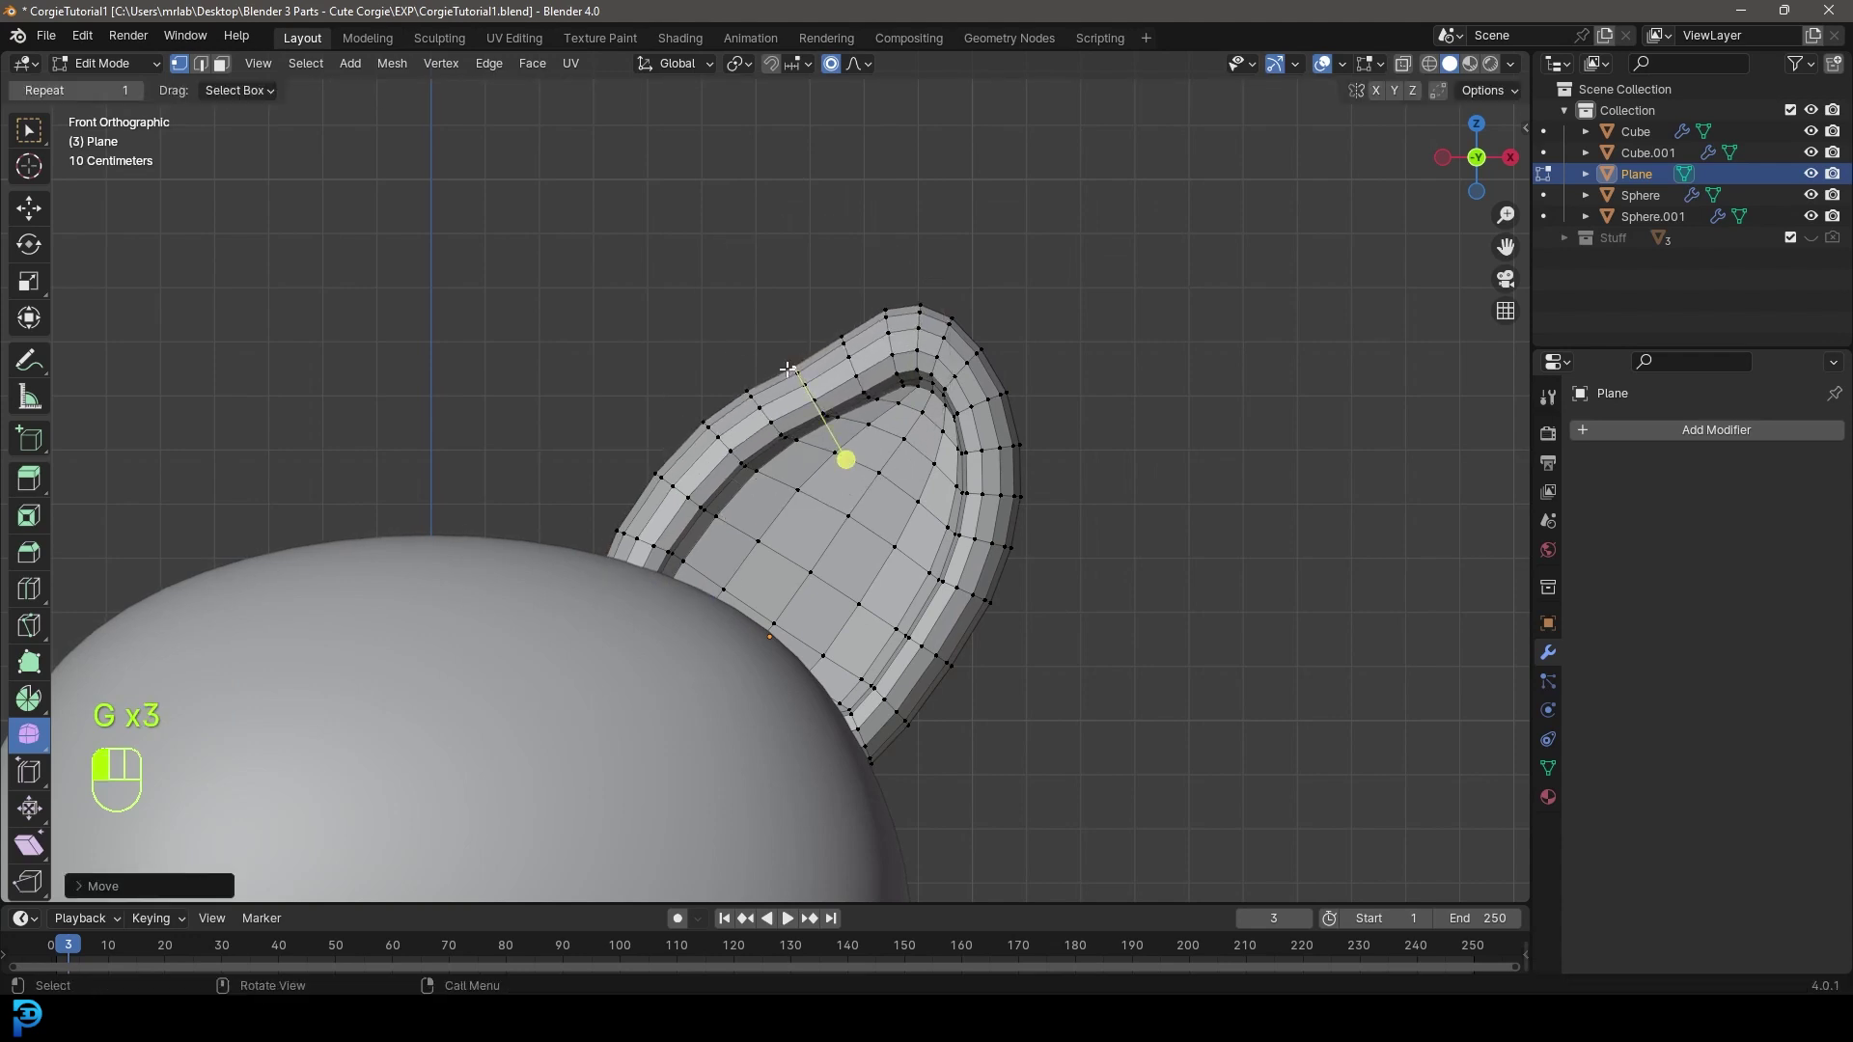
- Raise the inner rim about 0.06 m toward the ear tip and adjust the inner side edges to even out the rim
{"action": "key", "text": "g"}
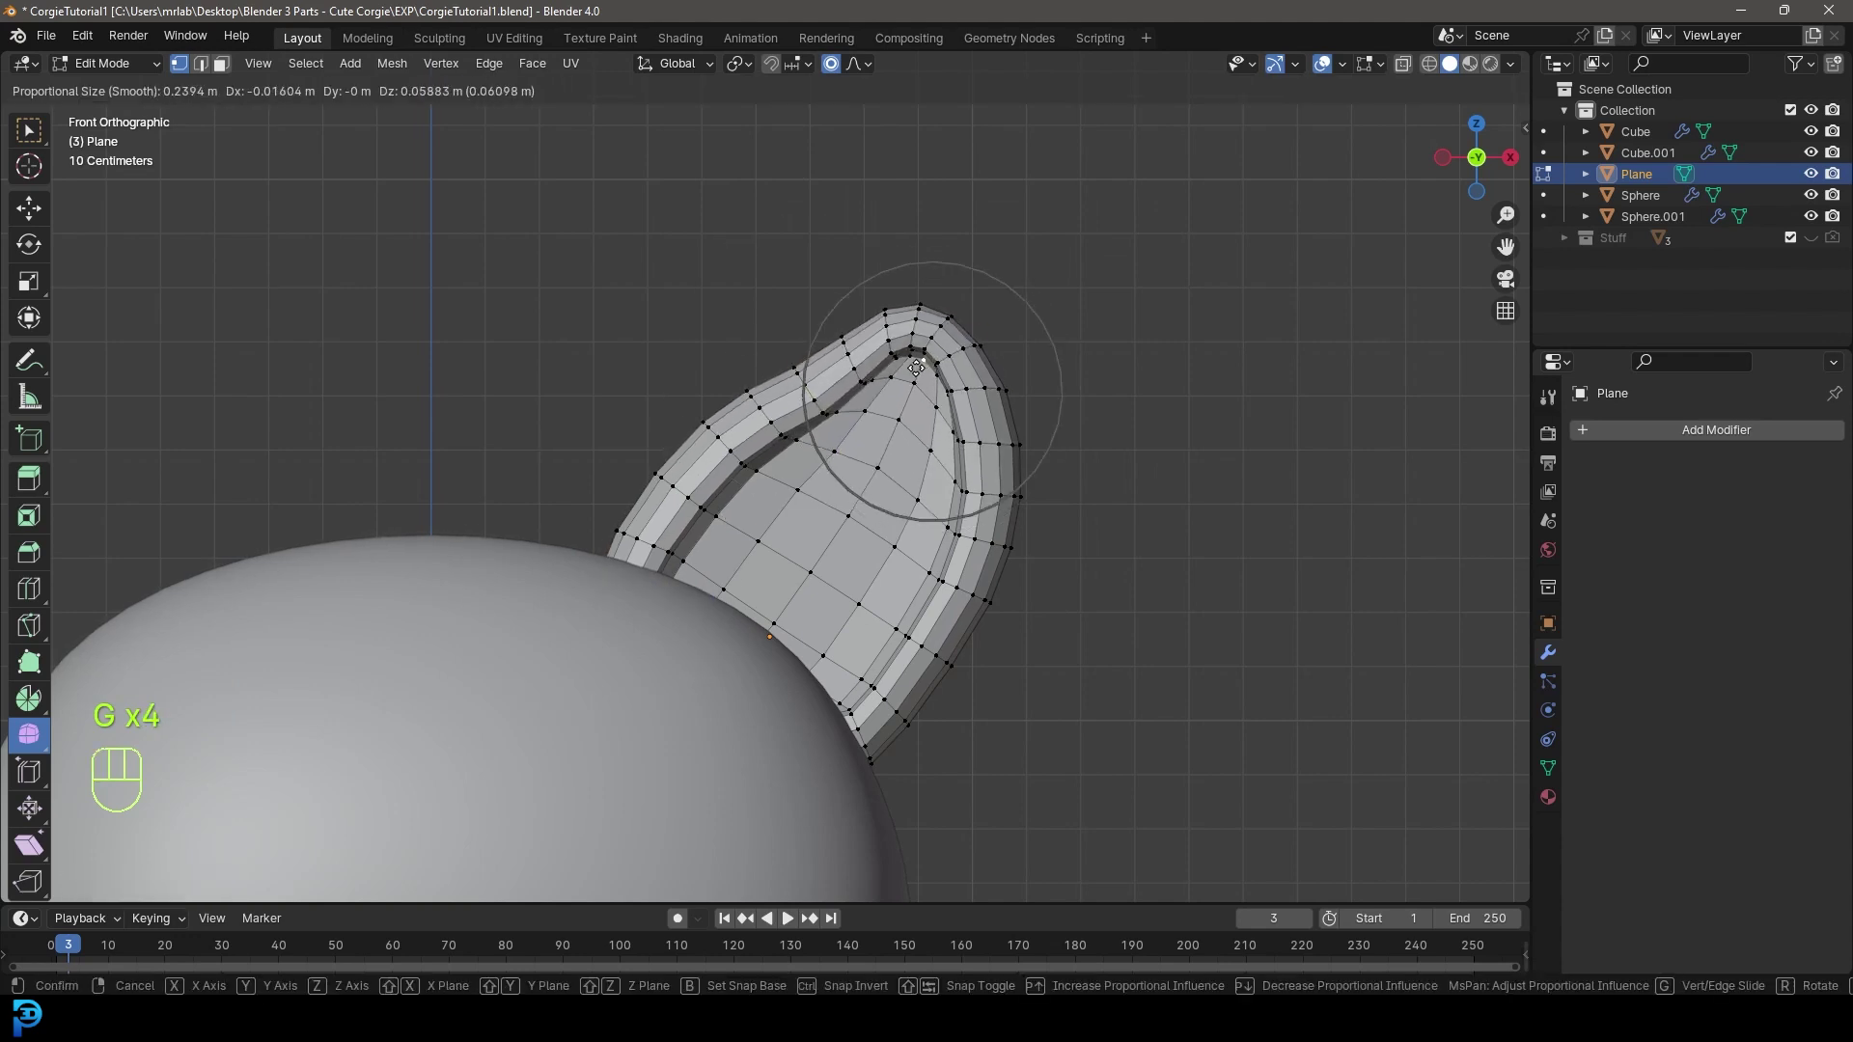
{"action": "left_click", "coordinate": [922, 534]}
{"action": "key", "text": "g"}
{"action": "left_click", "coordinate": [955, 530]}
{"action": "key", "text": "g"}
{"action": "left_click", "coordinate": [731, 471]}
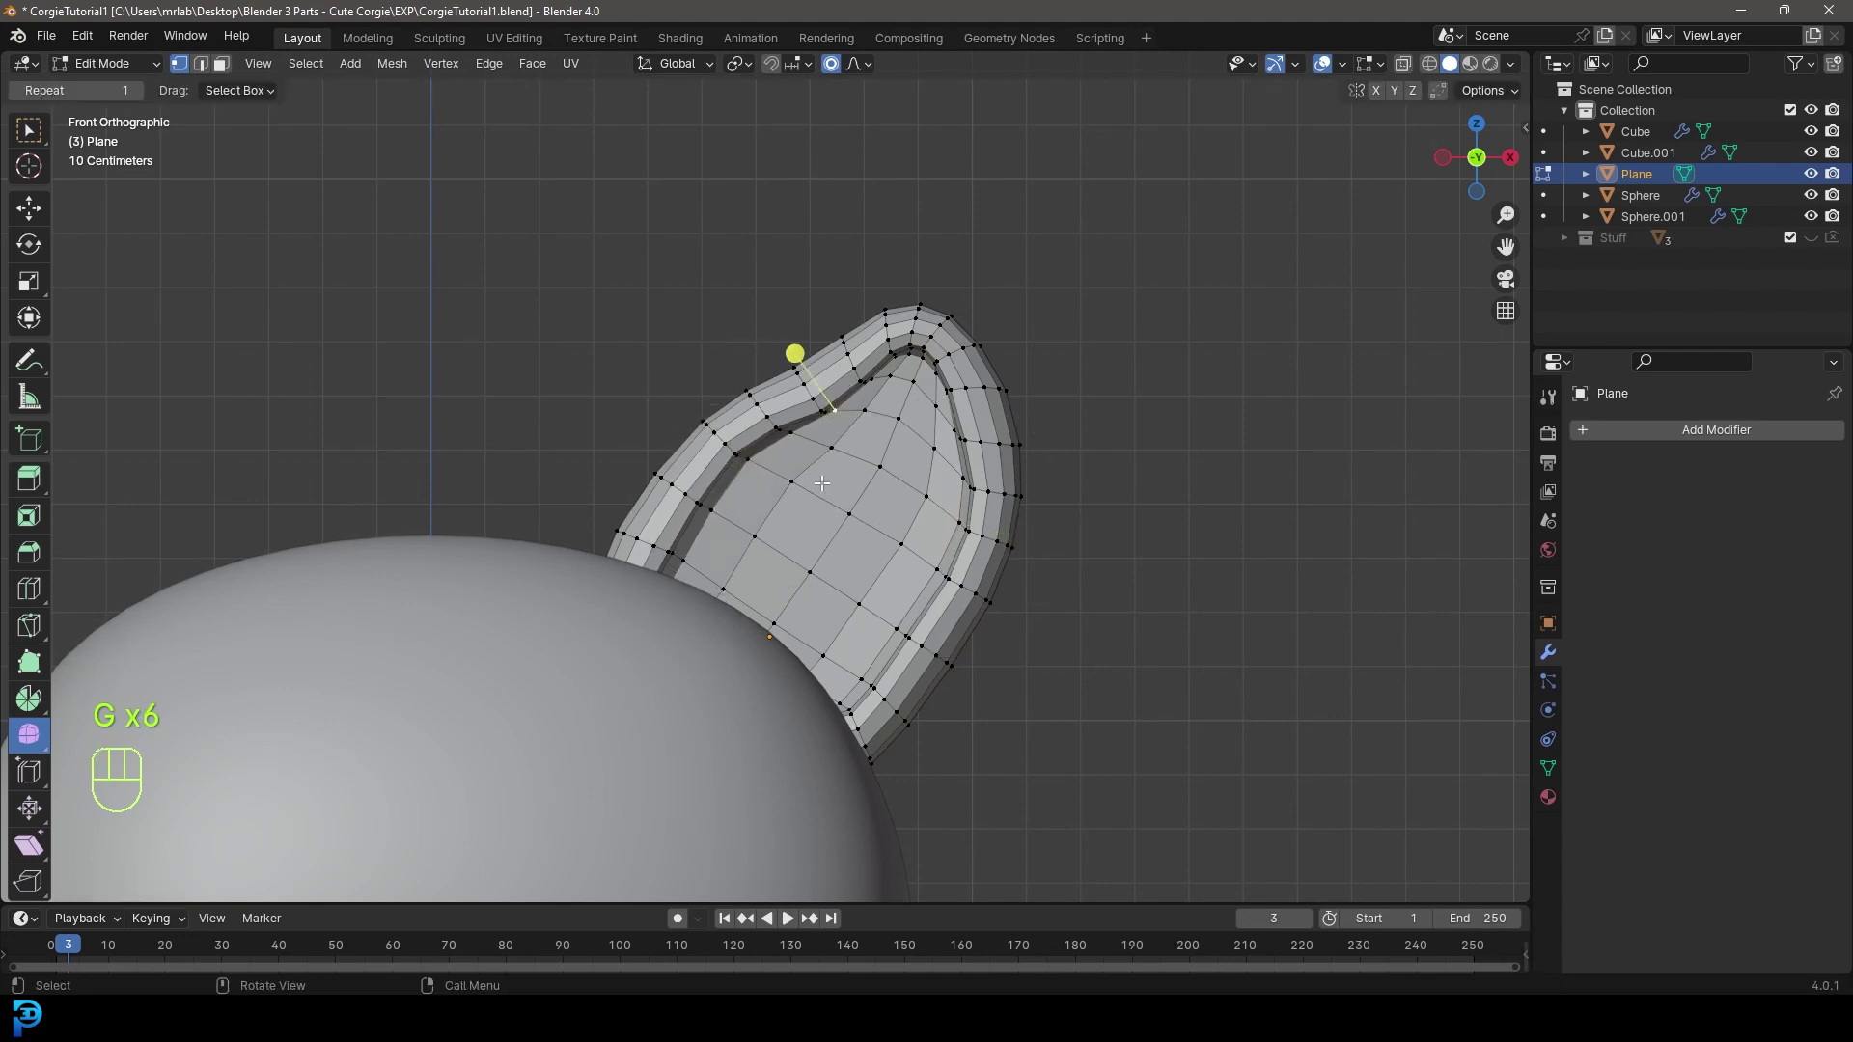
- Refine the upper part of the ear's hollow and its outer side edge with small proportional vertex moves
{"action": "key", "text": "g"}
{"action": "scroll", "coordinate": [641, 579], "scroll_direction": "up", "scroll_amount": 3}
{"action": "key", "text": "g"}
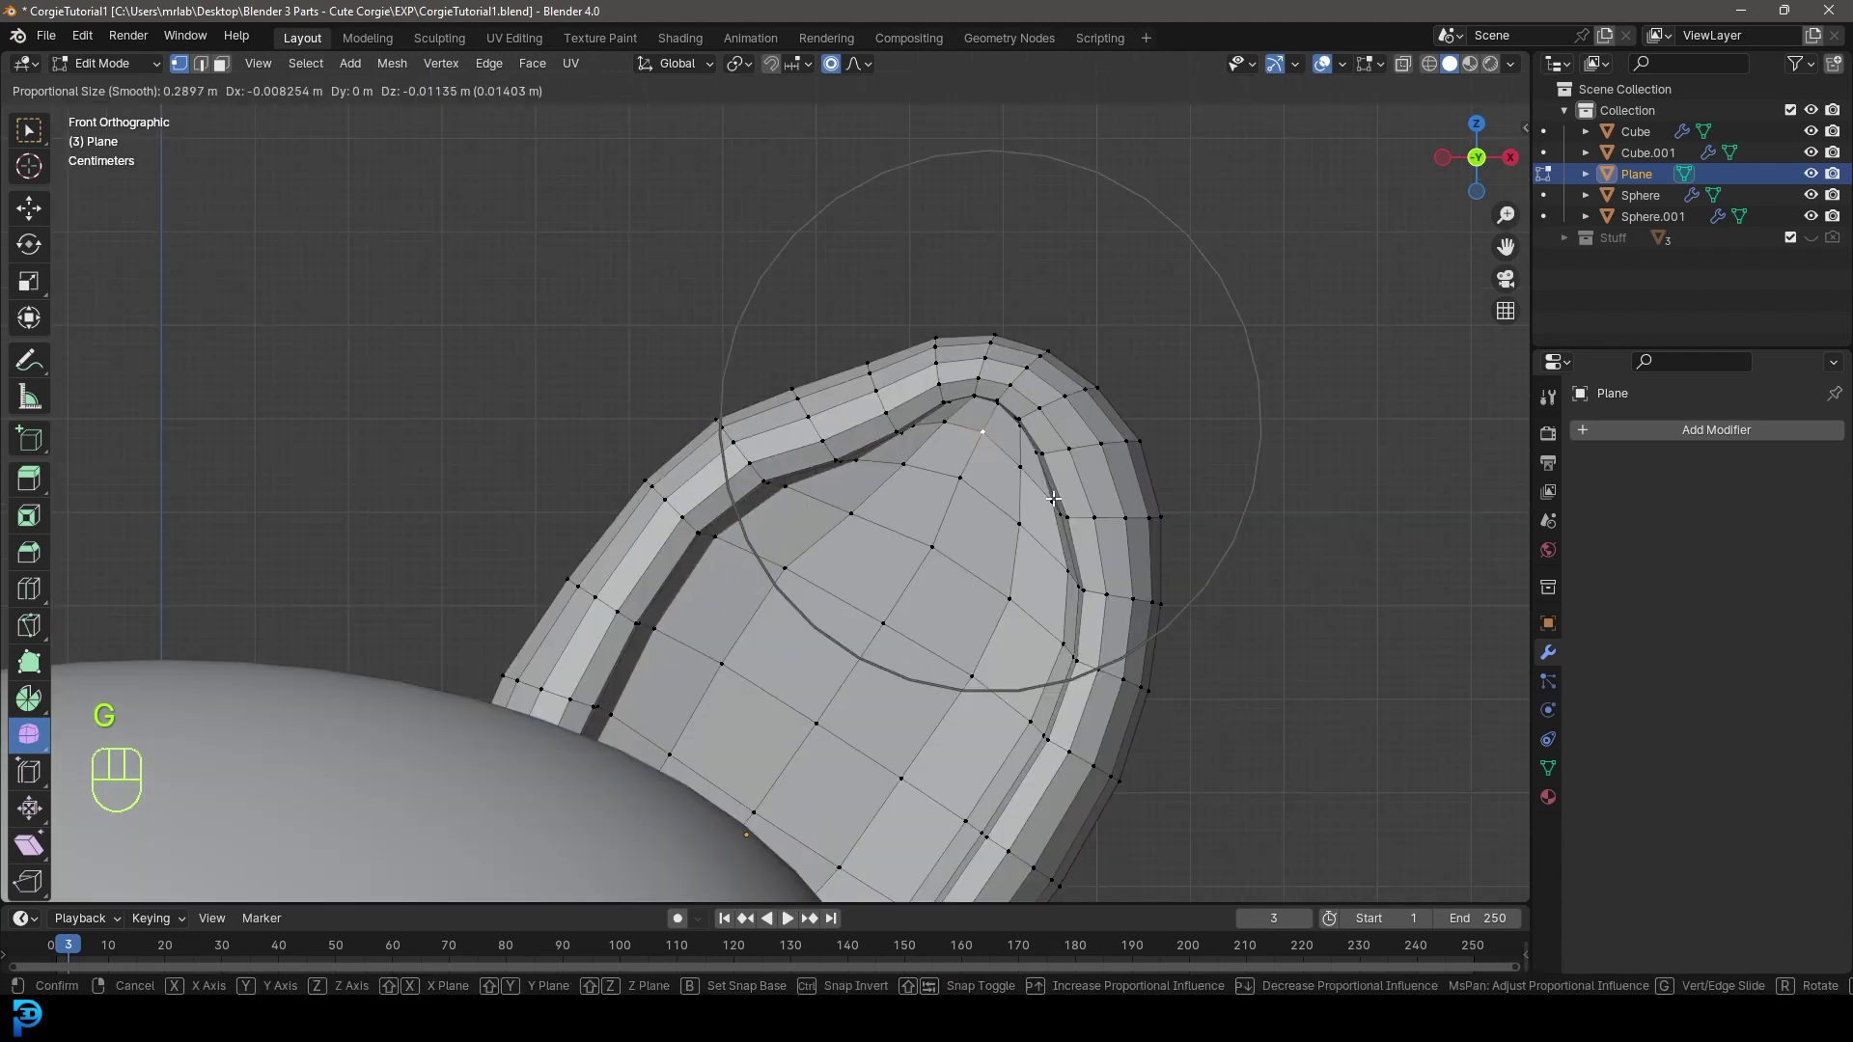
{"action": "left_click", "coordinate": [993, 414]}
{"action": "key", "text": "g"}
{"action": "left_click", "coordinate": [1090, 514]}
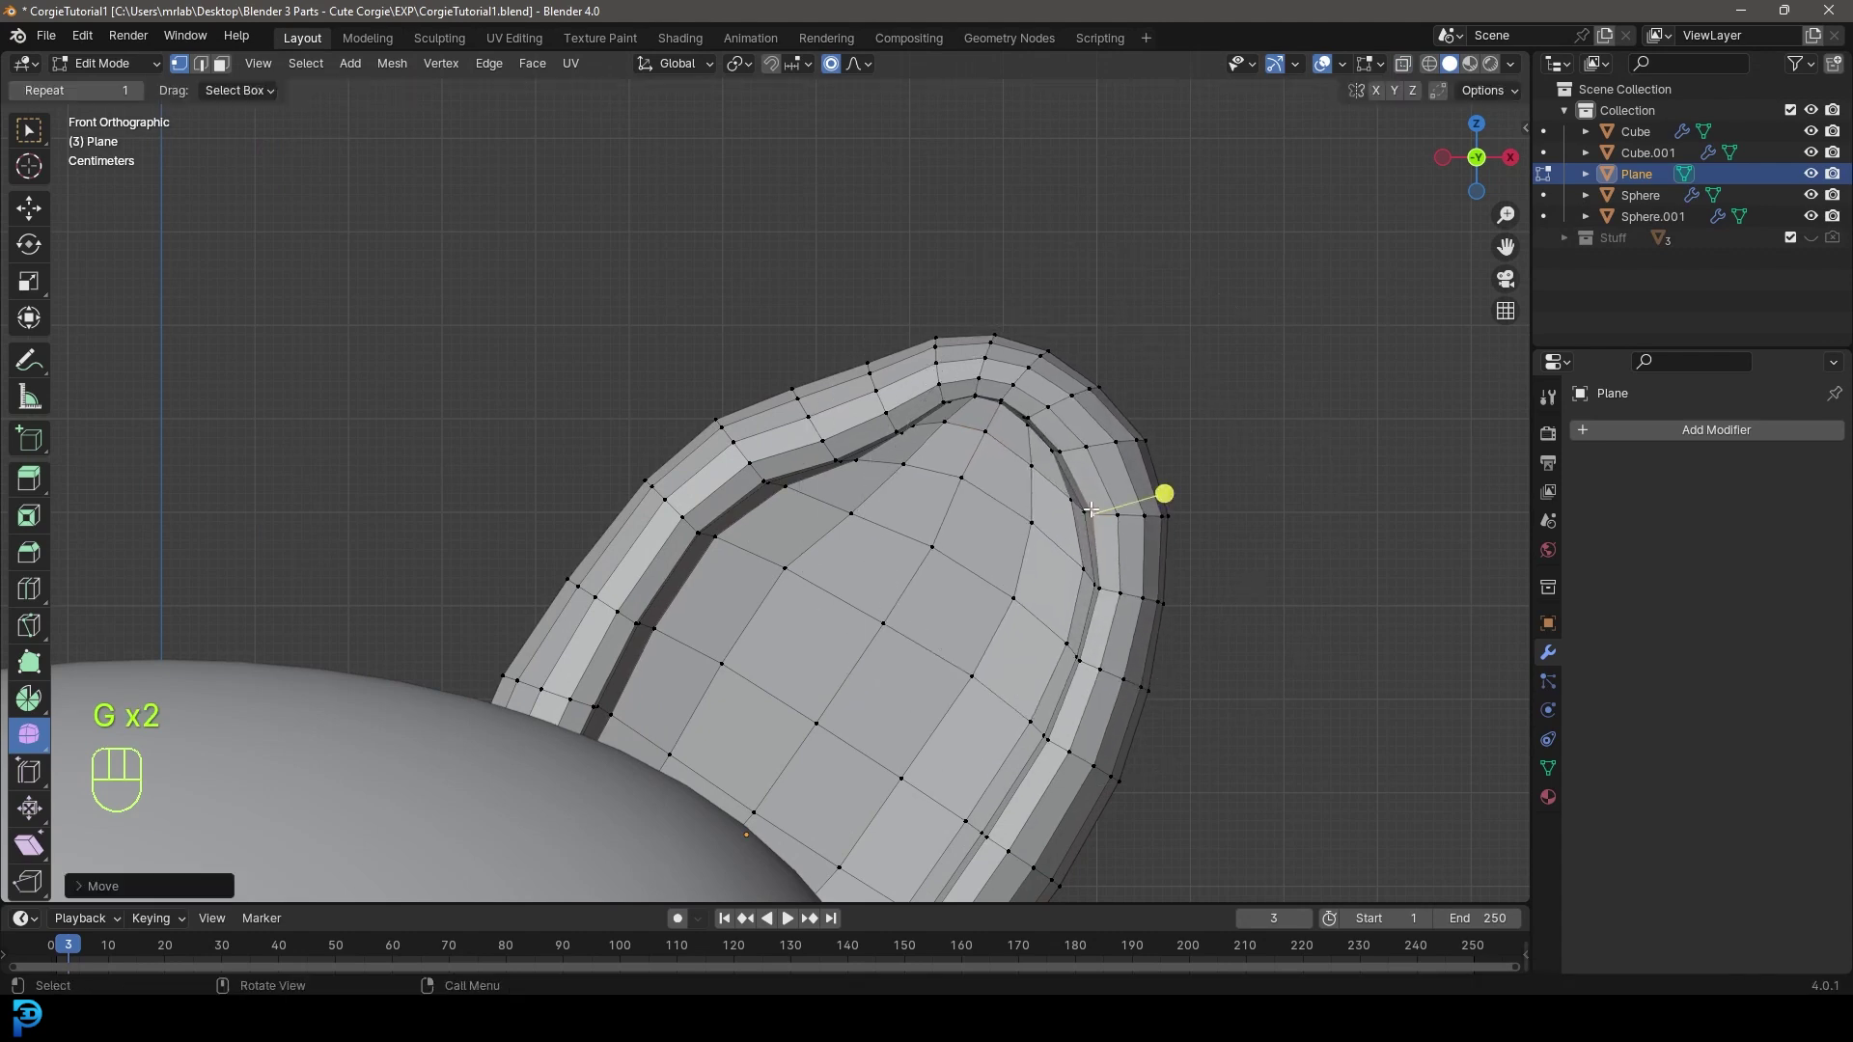
{"action": "key", "text": "g"}
- Round the whole ear mesh slightly with To Sphere and return to Object Mode
{"action": "key", "text": "a"}
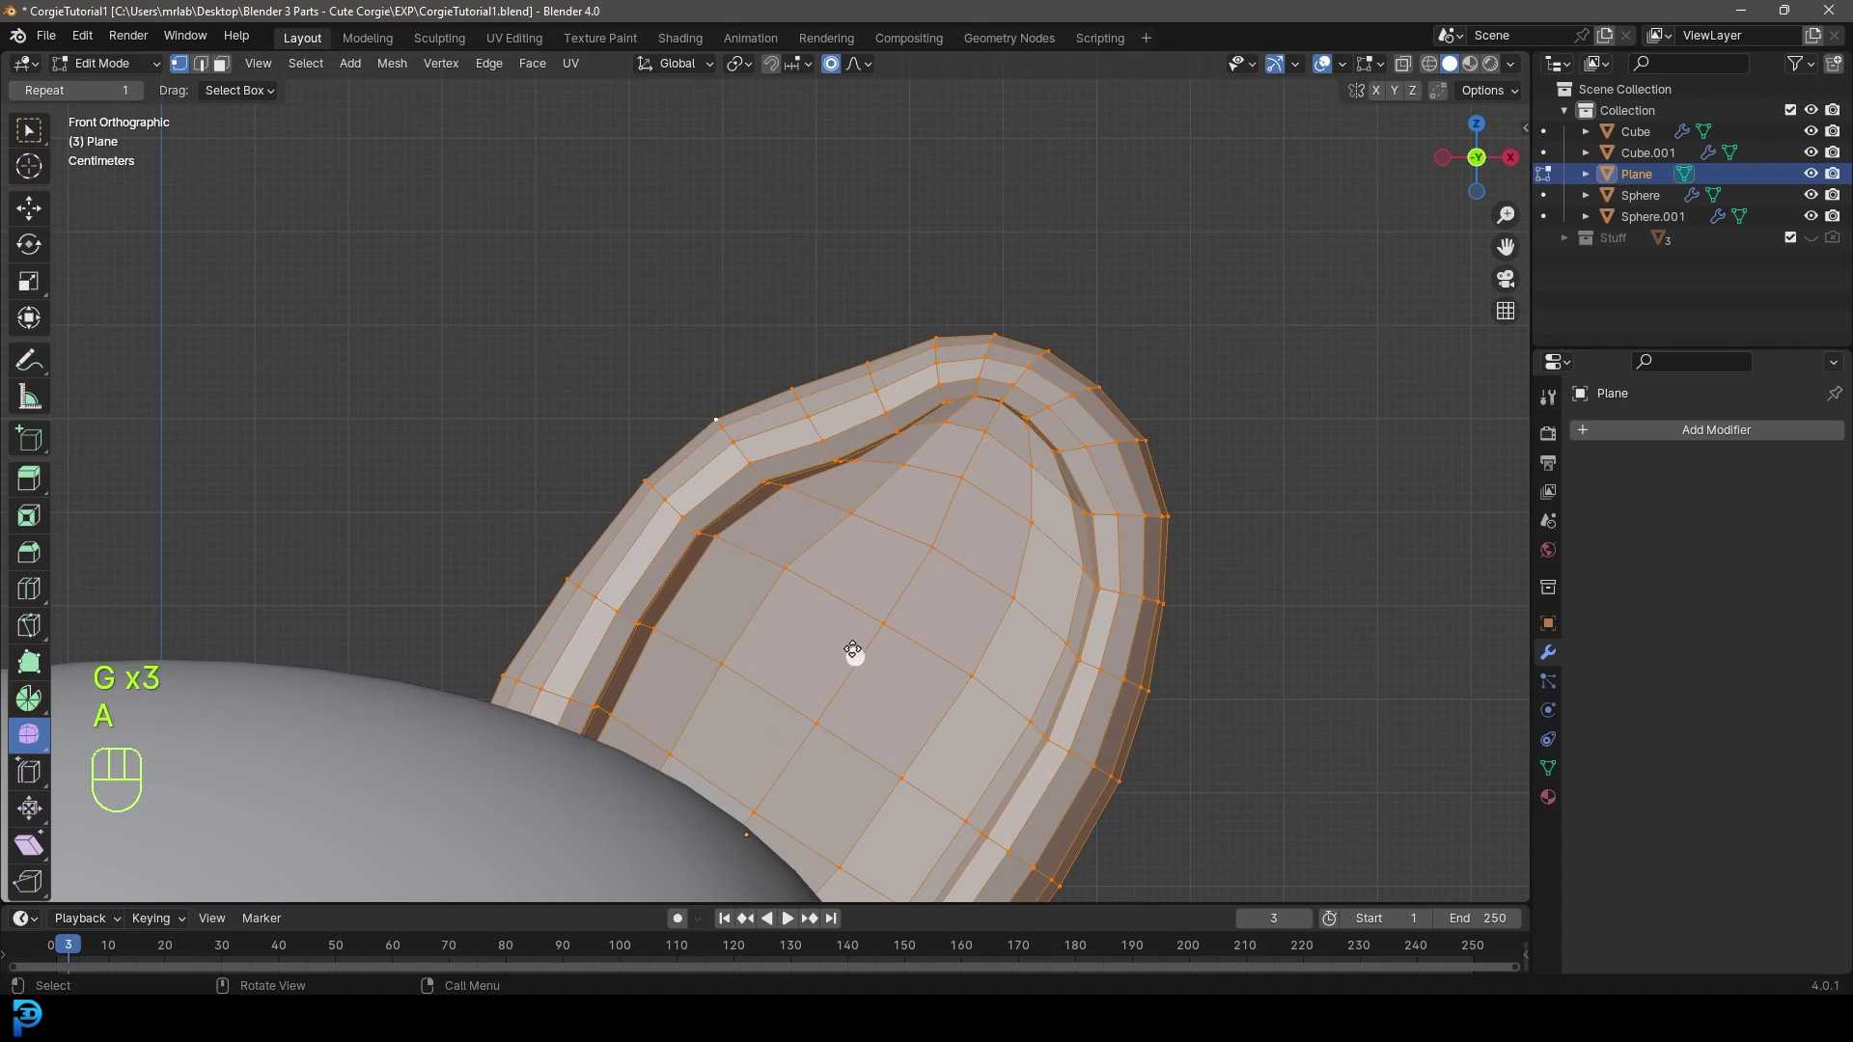
{"action": "key", "text": "shift+alt+s"}
{"action": "left_click", "coordinate": [1048, 726]}
{"action": "scroll", "coordinate": [946, 569], "scroll_direction": "down", "scroll_amount": 3}
{"action": "middle_click_drag", "start_coordinate": [936, 576], "coordinate": [878, 565]}
{"action": "left_click", "coordinate": [131, 68]}
{"action": "left_click", "coordinate": [106, 81]}
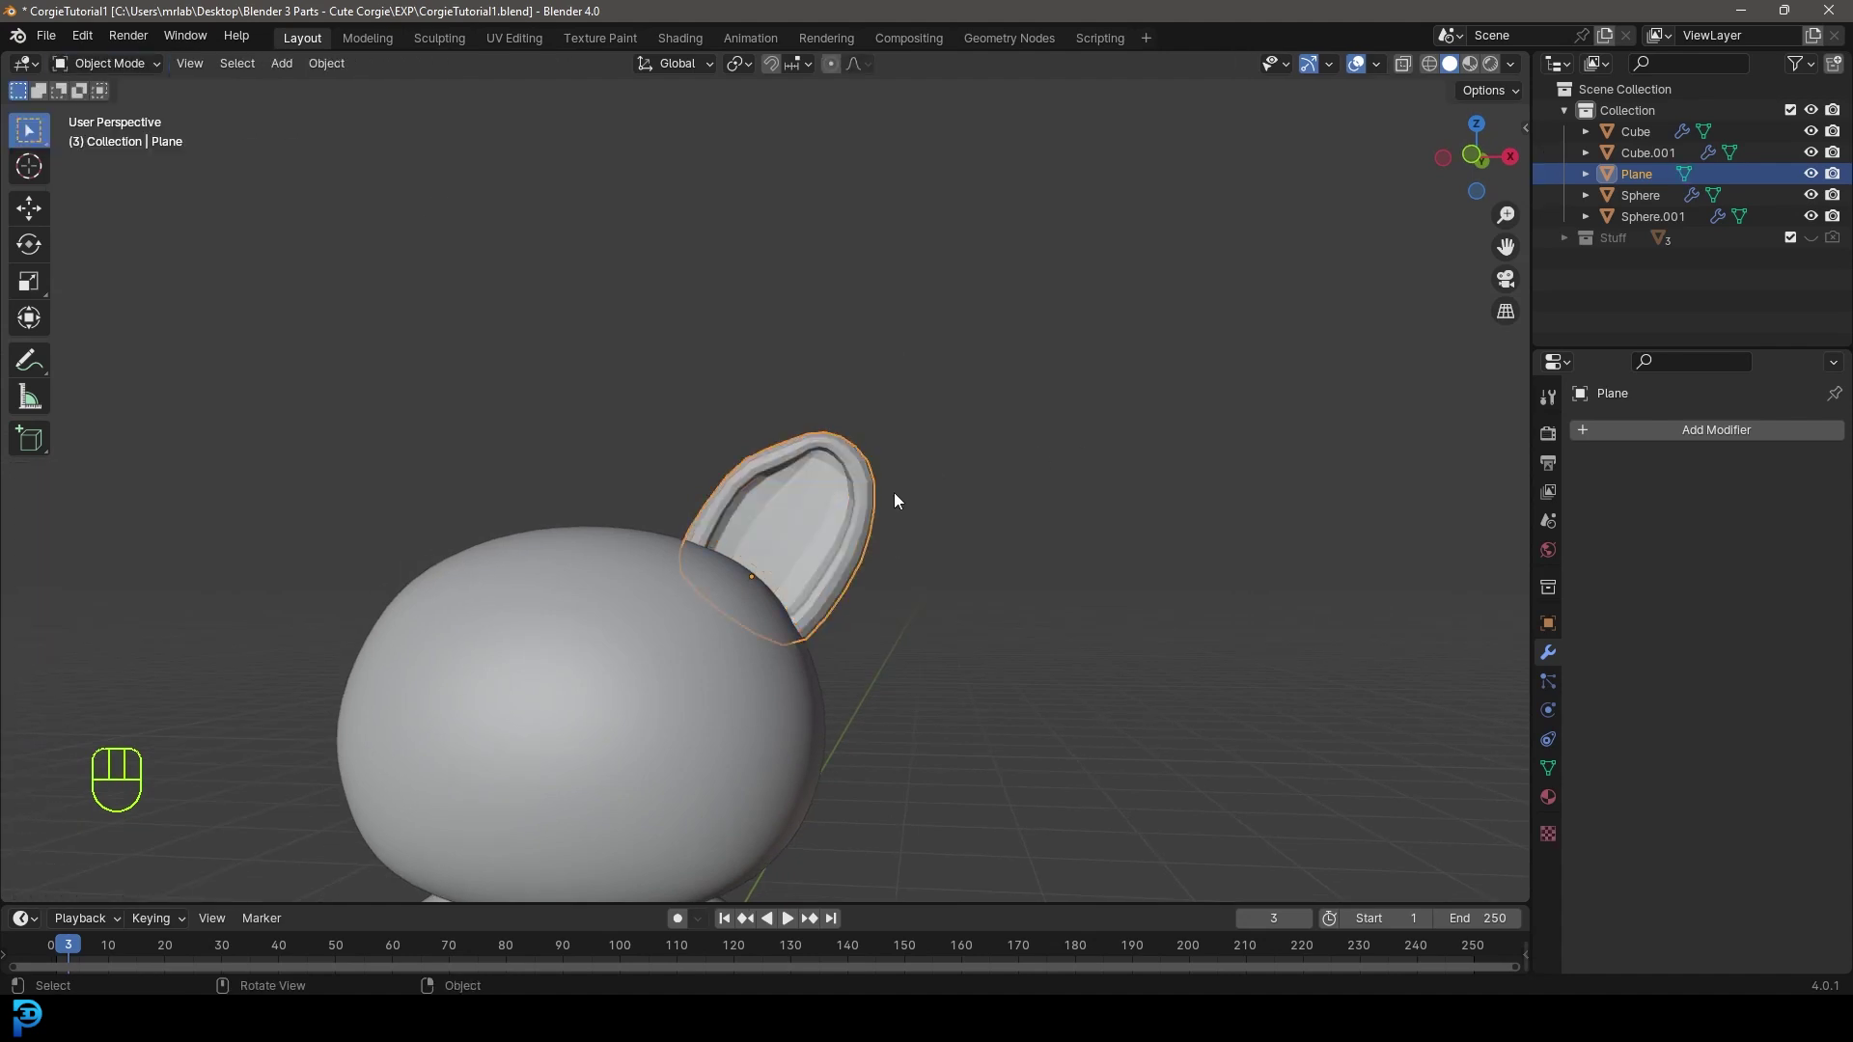
- Apply Shade Smooth to the ear and check it on the full character from the front
{"action": "scroll", "coordinate": [895, 491], "scroll_direction": "up", "scroll_amount": 3}
{"action": "right_click", "coordinate": [873, 471]}
{"action": "left_click", "coordinate": [871, 467]}
{"action": "scroll", "coordinate": [931, 559], "scroll_direction": "down", "scroll_amount": 3}
{"action": "mouse_move", "coordinate": [931, 559]}
{"action": "middle_mouse_down"}
{"action": "mouse_move", "coordinate": [778, 449]}
{"action": "mouse_move", "coordinate": [787, 504]}
{"action": "mouse_move", "coordinate": [911, 532]}
{"action": "middle_mouse_up"}
{"action": "key", "text": "KP_1"}
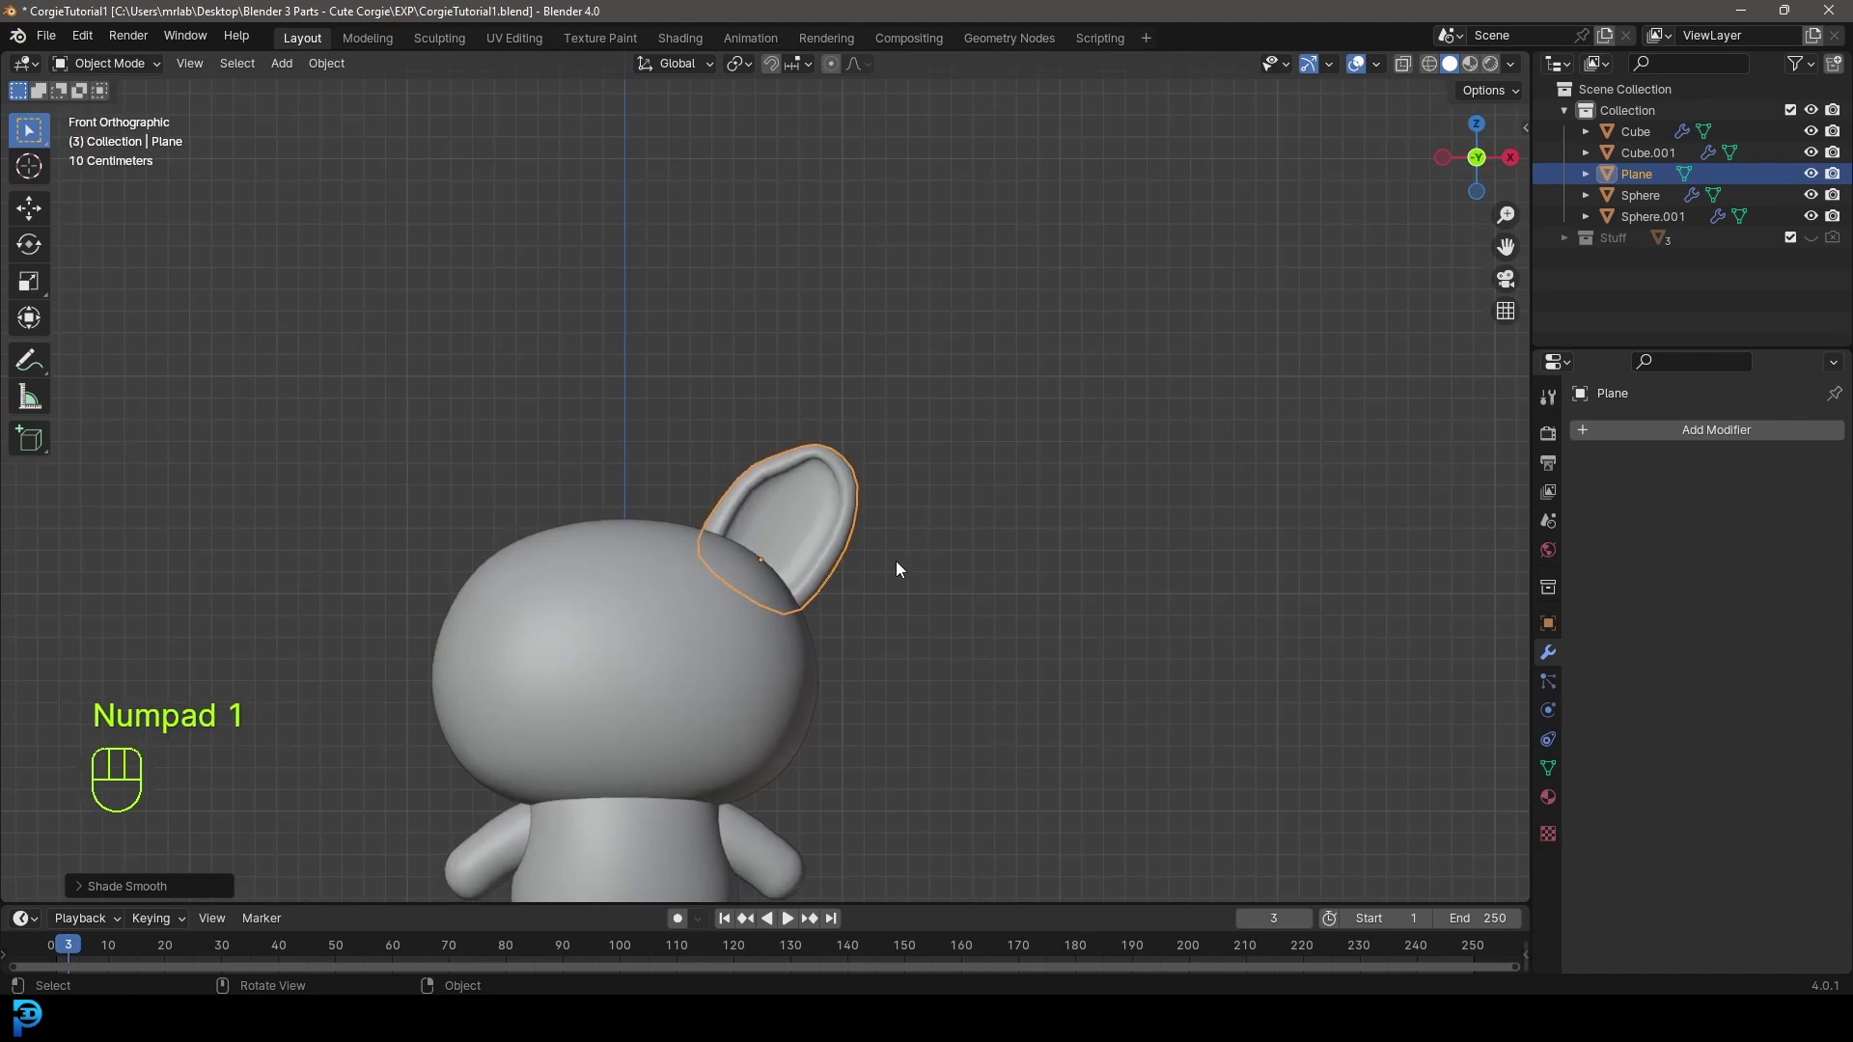
{"action": "middle_click_drag", "start_coordinate": [854, 534], "coordinate": [708, 483], "text": "shift"}
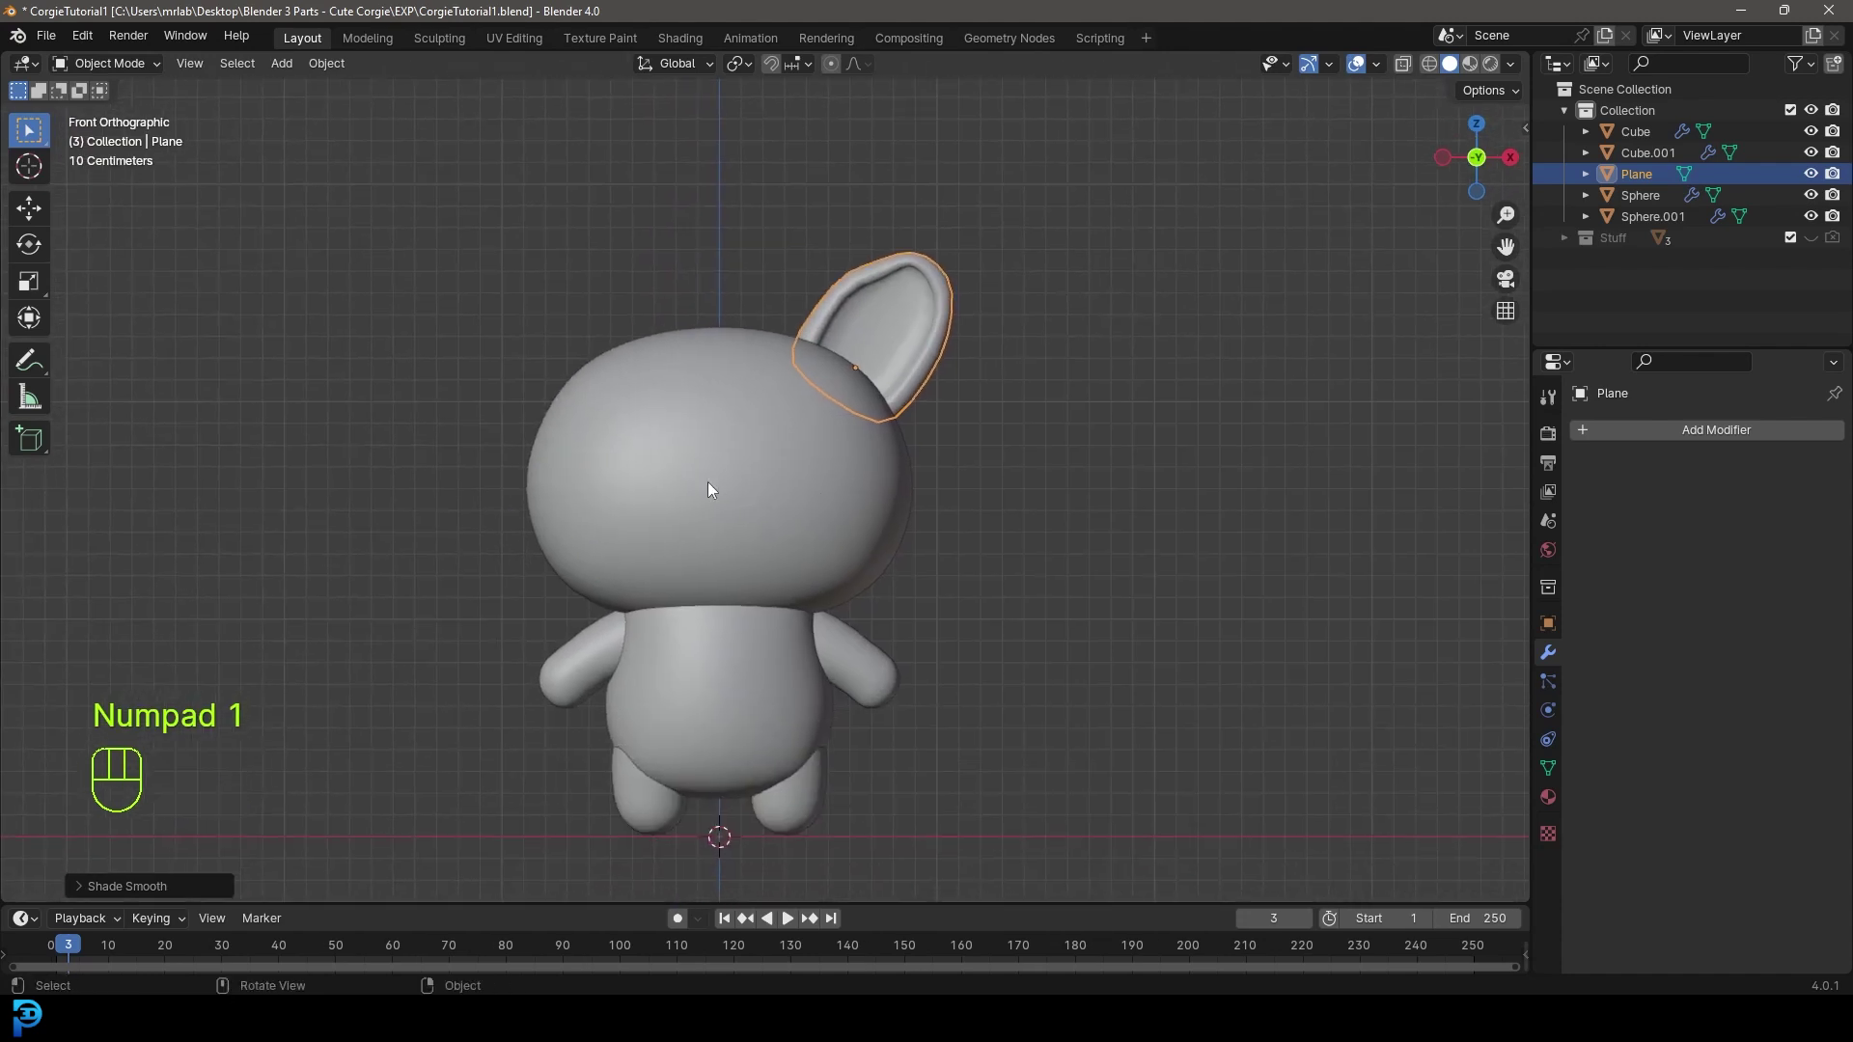
- Hide the head and open the ear for mesh editing in wireframe shading from the front view
{"action": "left_click", "coordinate": [724, 462]}
{"action": "key", "text": "h"}
{"action": "scroll", "coordinate": [894, 432], "scroll_direction": "up", "scroll_amount": 5}
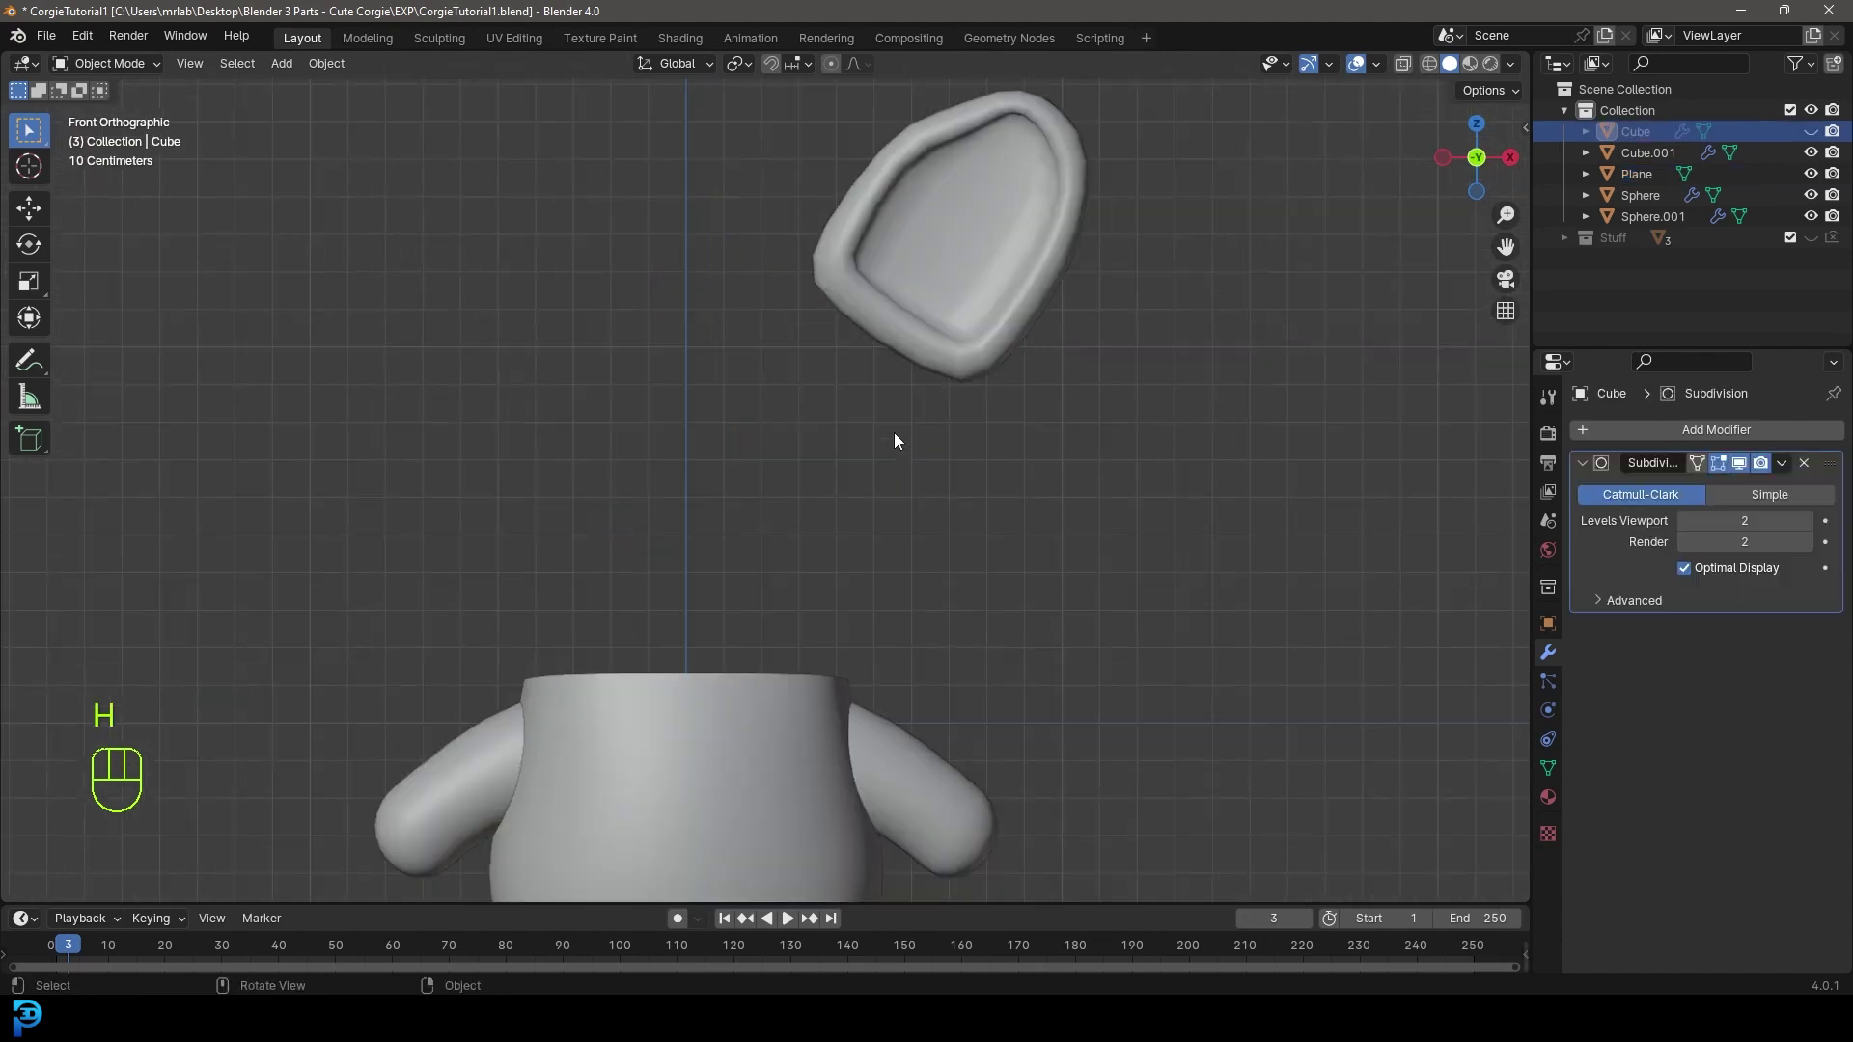
{"action": "left_click", "coordinate": [967, 241]}
{"action": "middle_click_drag", "start_coordinate": [967, 241], "coordinate": [843, 537], "text": "shift"}
{"action": "key", "text": "Tab"}
{"action": "middle_click_drag", "start_coordinate": [849, 415], "coordinate": [890, 406]}
{"action": "key", "text": "KP_1"}
{"action": "scroll", "coordinate": [726, 549], "scroll_direction": "up", "scroll_amount": 3}
{"action": "key", "text": "z"}
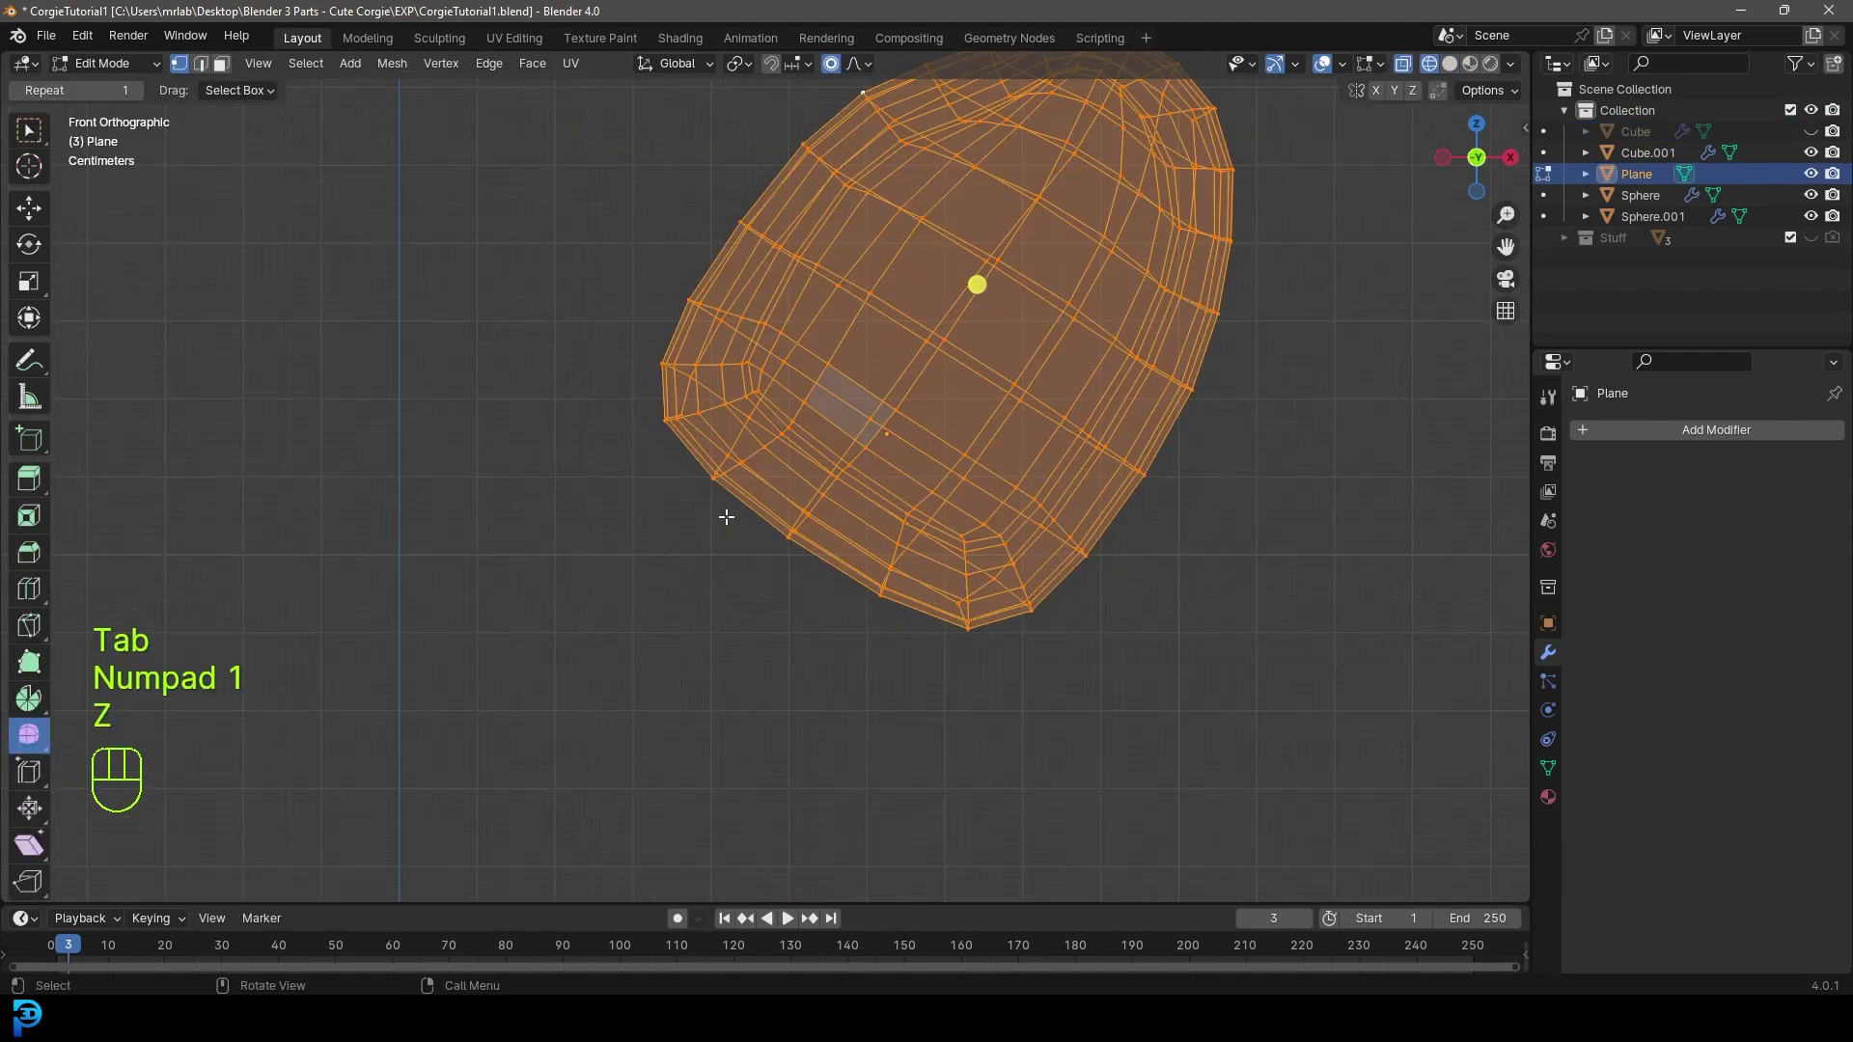
{"action": "key", "text": "z"}
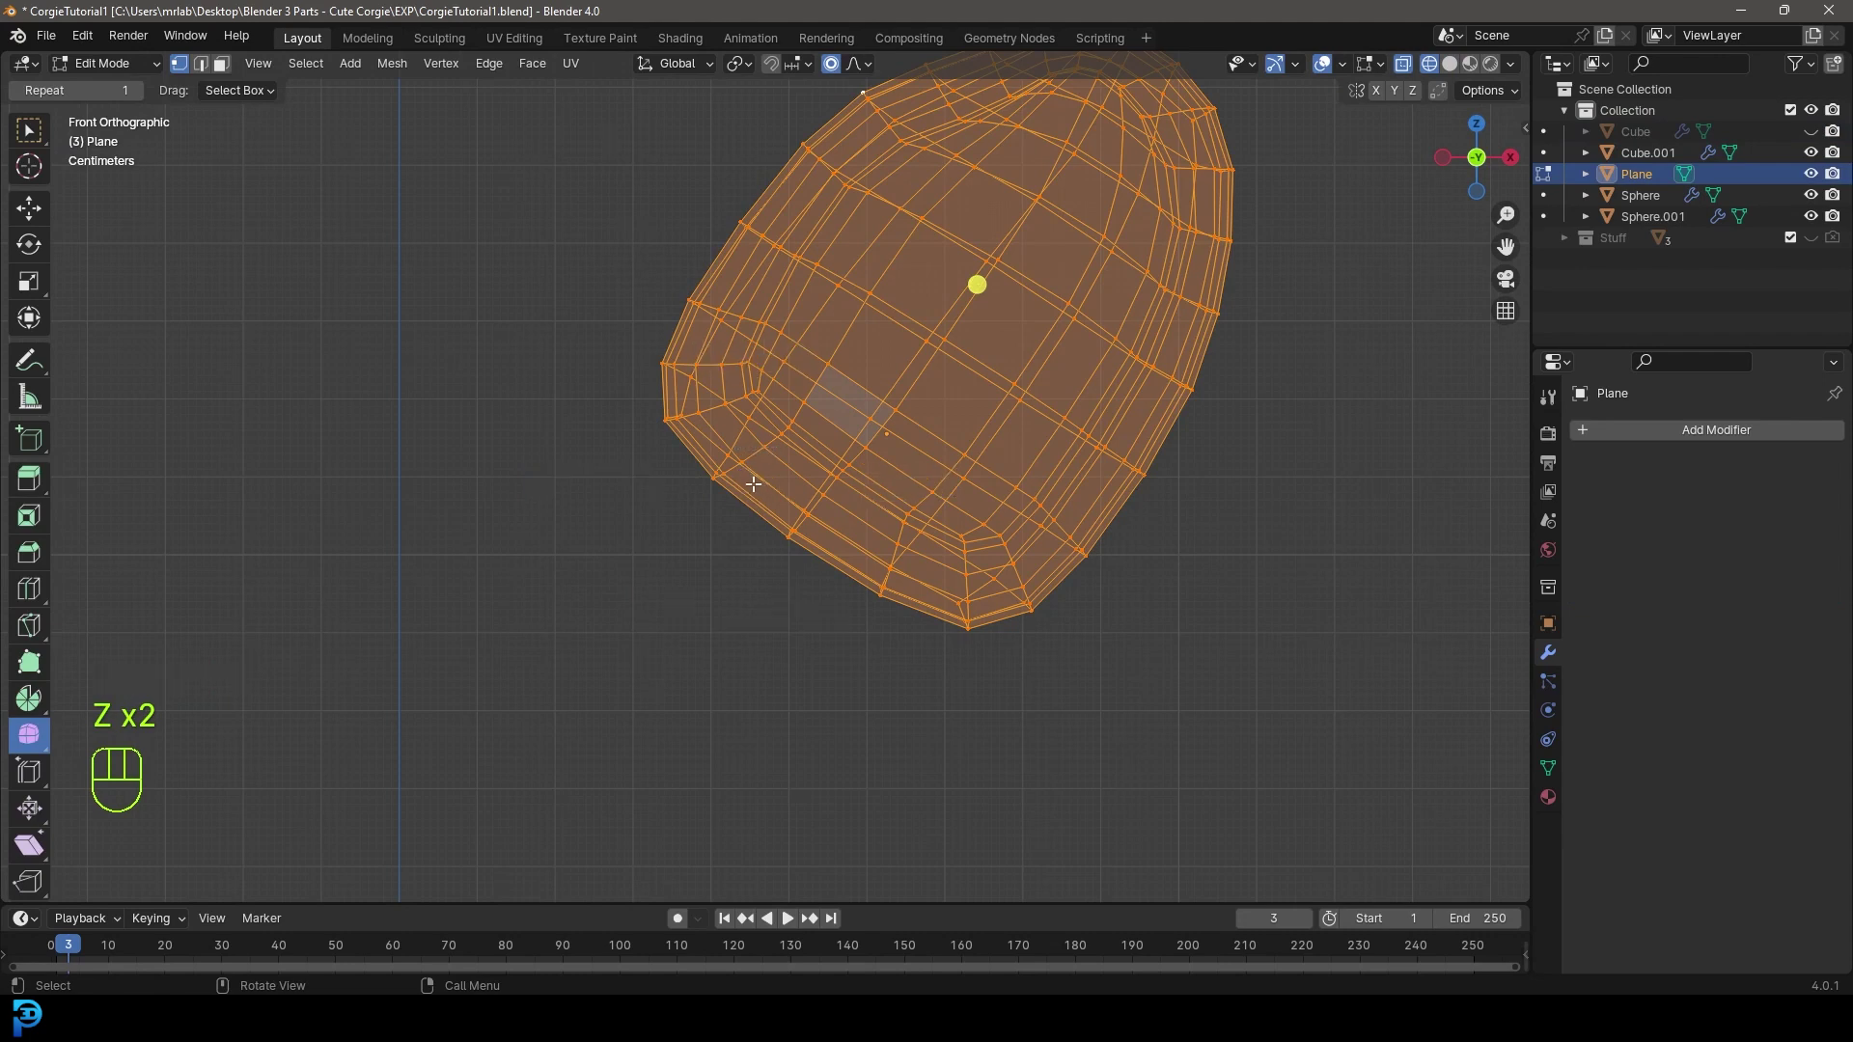
- Circle-select the vertices along the ear's closed bottom edge and delete them to leave the base open
{"action": "key", "text": "alt+a"}
{"action": "scroll", "coordinate": [770, 529], "scroll_direction": "down", "scroll_amount": 1}
{"action": "key", "text": "c"}
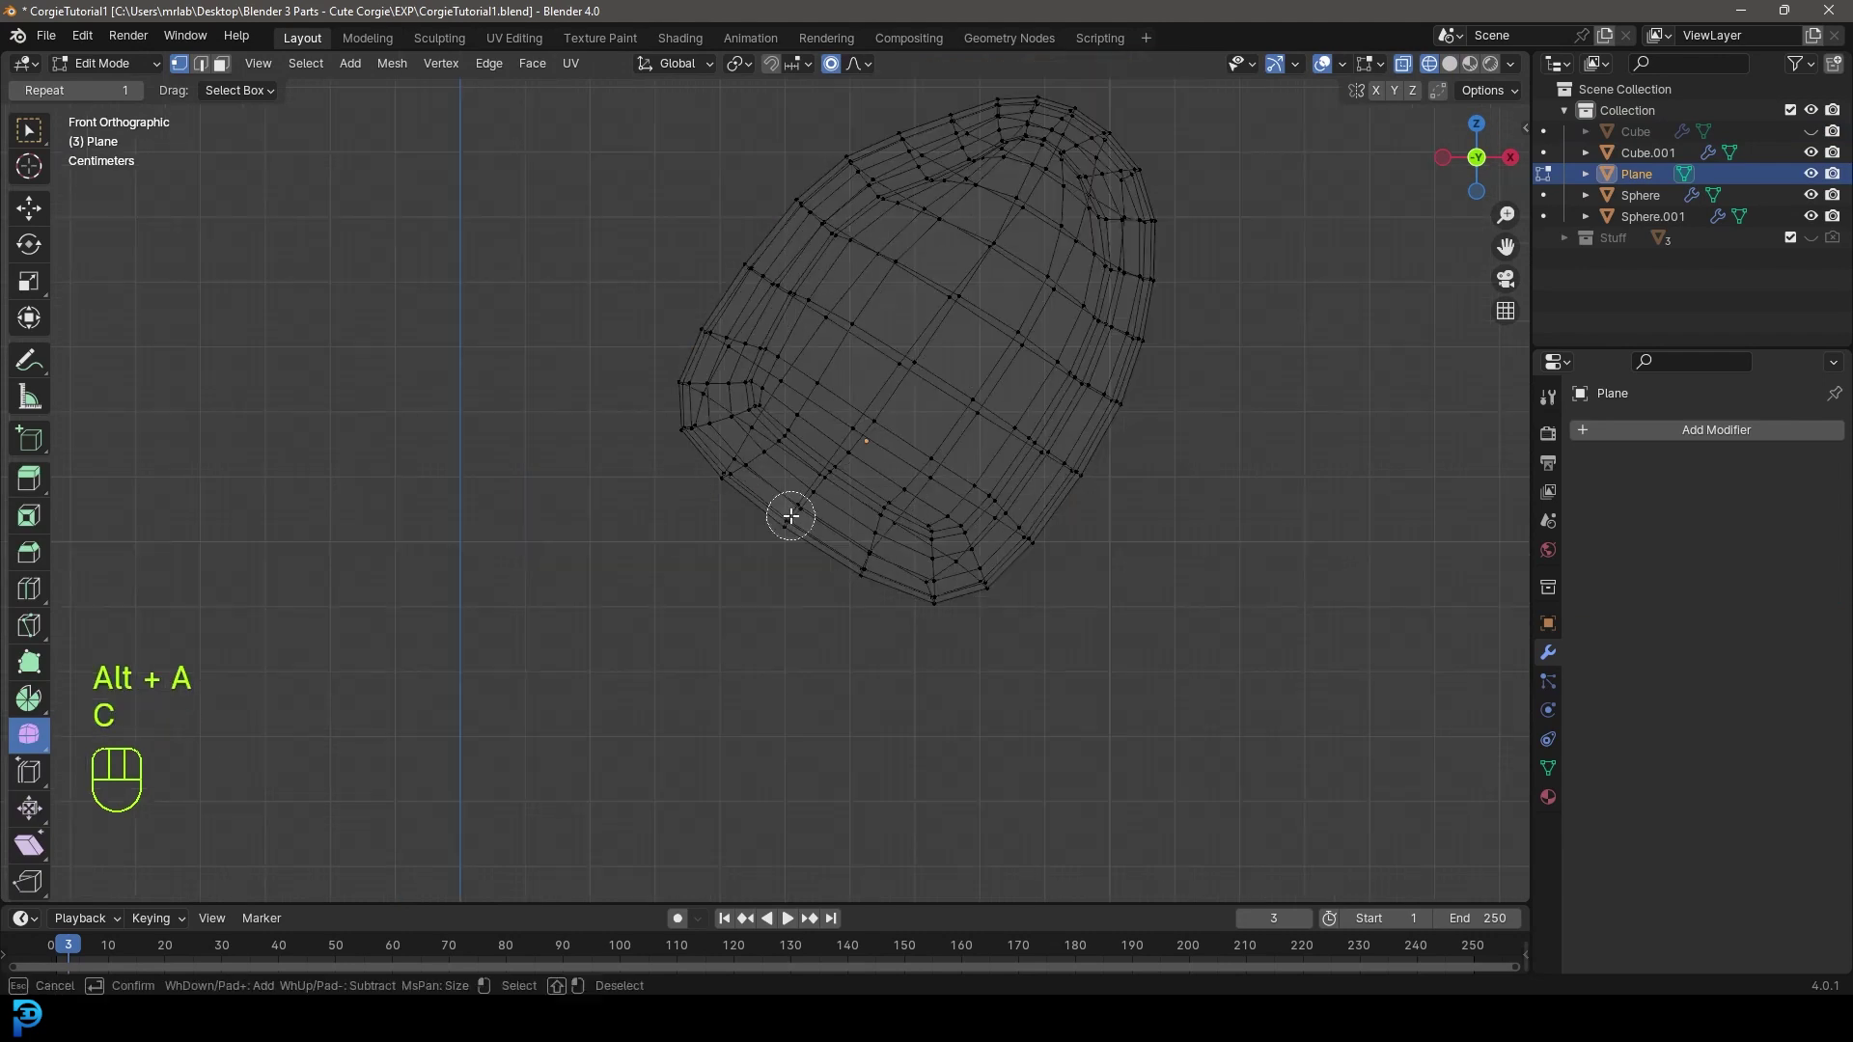
{"action": "scroll", "coordinate": [743, 453], "scroll_direction": "down", "scroll_amount": 2}
{"action": "mouse_move", "coordinate": [661, 434]}
{"action": "left_mouse_down"}
{"action": "mouse_move", "coordinate": [729, 425]}
{"action": "mouse_move", "coordinate": [962, 587]}
{"action": "mouse_move", "coordinate": [690, 440]}
{"action": "mouse_move", "coordinate": [763, 505]}
{"action": "left_mouse_up"}
{"action": "key", "text": "Escape"}
{"action": "key", "text": "z"}
{"action": "left_click", "coordinate": [1014, 518]}
{"action": "middle_click_drag", "start_coordinate": [1013, 517], "coordinate": [751, 484]}
{"action": "key", "text": "x"}
{"action": "left_click", "coordinate": [751, 483]}
- Select the open boundary loop at the ear's base, extrude it downward and scale it to about 0.87
{"action": "middle_click_drag", "start_coordinate": [881, 505], "coordinate": [850, 316]}
{"action": "scroll", "coordinate": [835, 399], "scroll_direction": "up", "scroll_amount": 4}
{"action": "scroll", "coordinate": [836, 399], "scroll_direction": "down", "scroll_amount": 3}
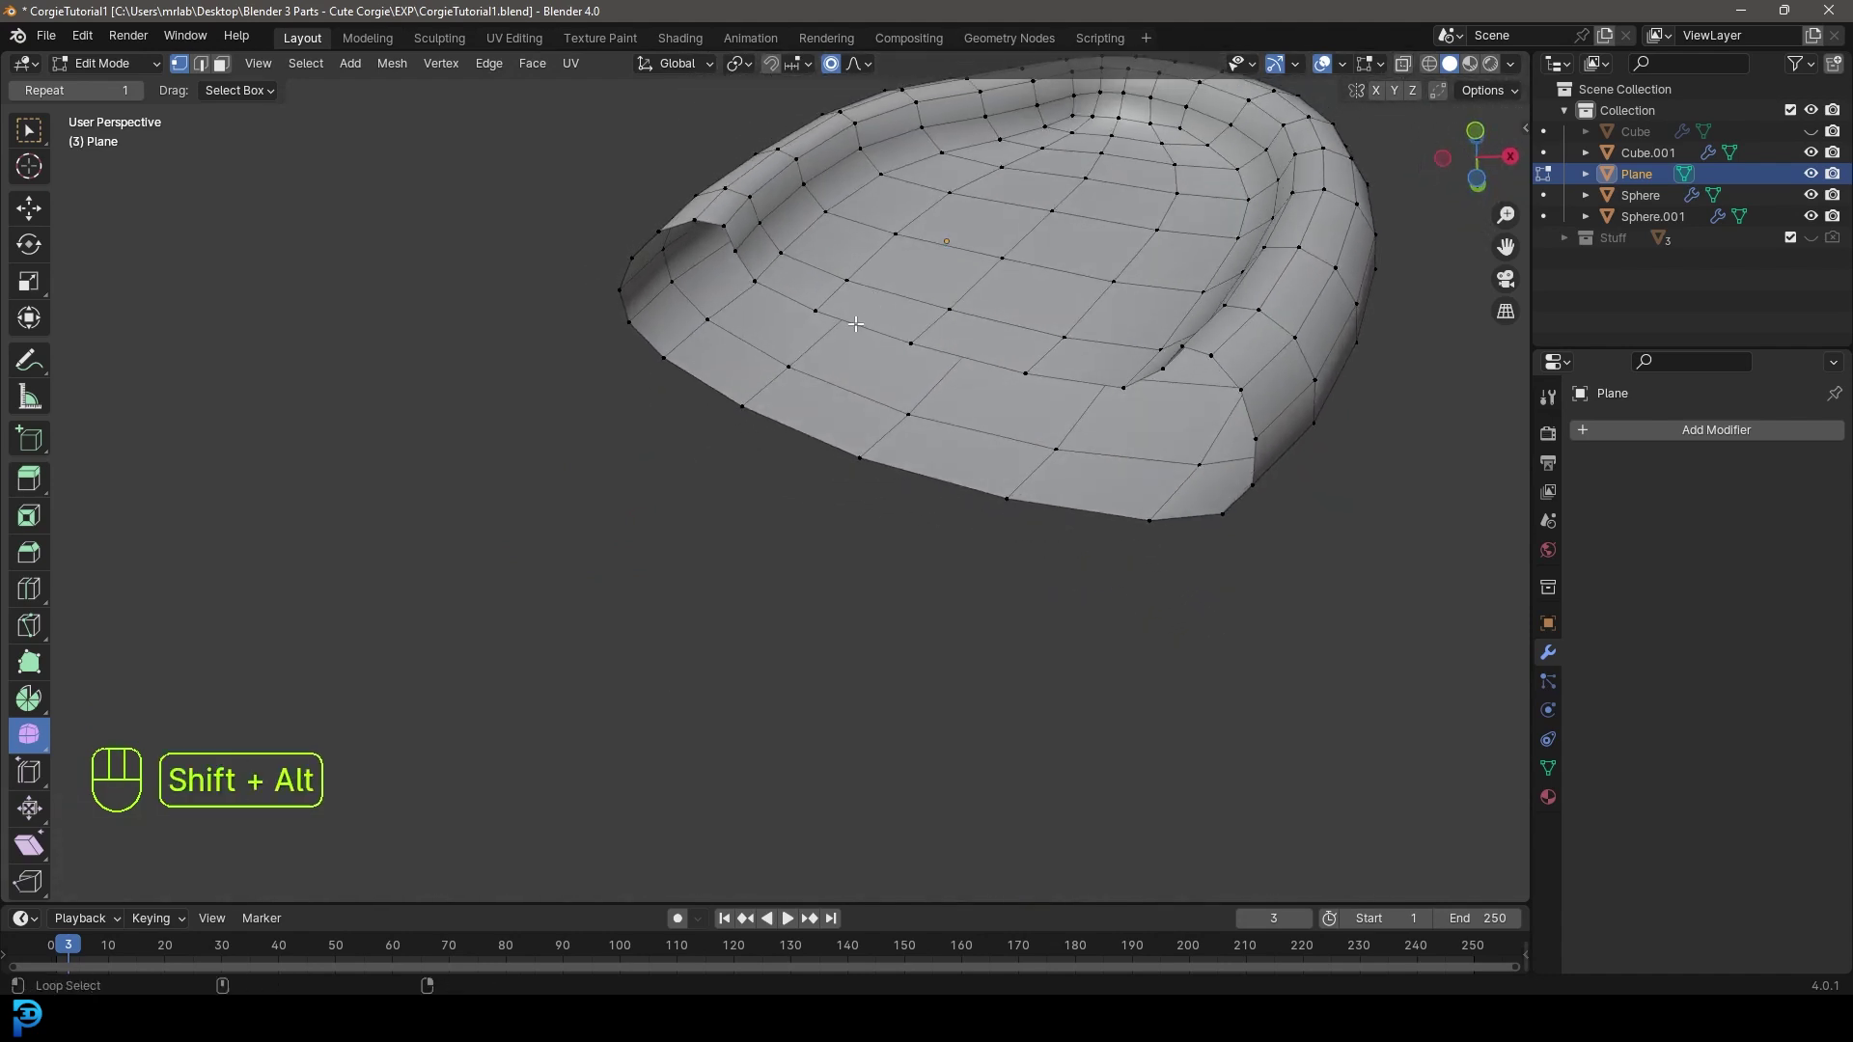
{"action": "left_click", "coordinate": [848, 316], "text": "alt+shift"}
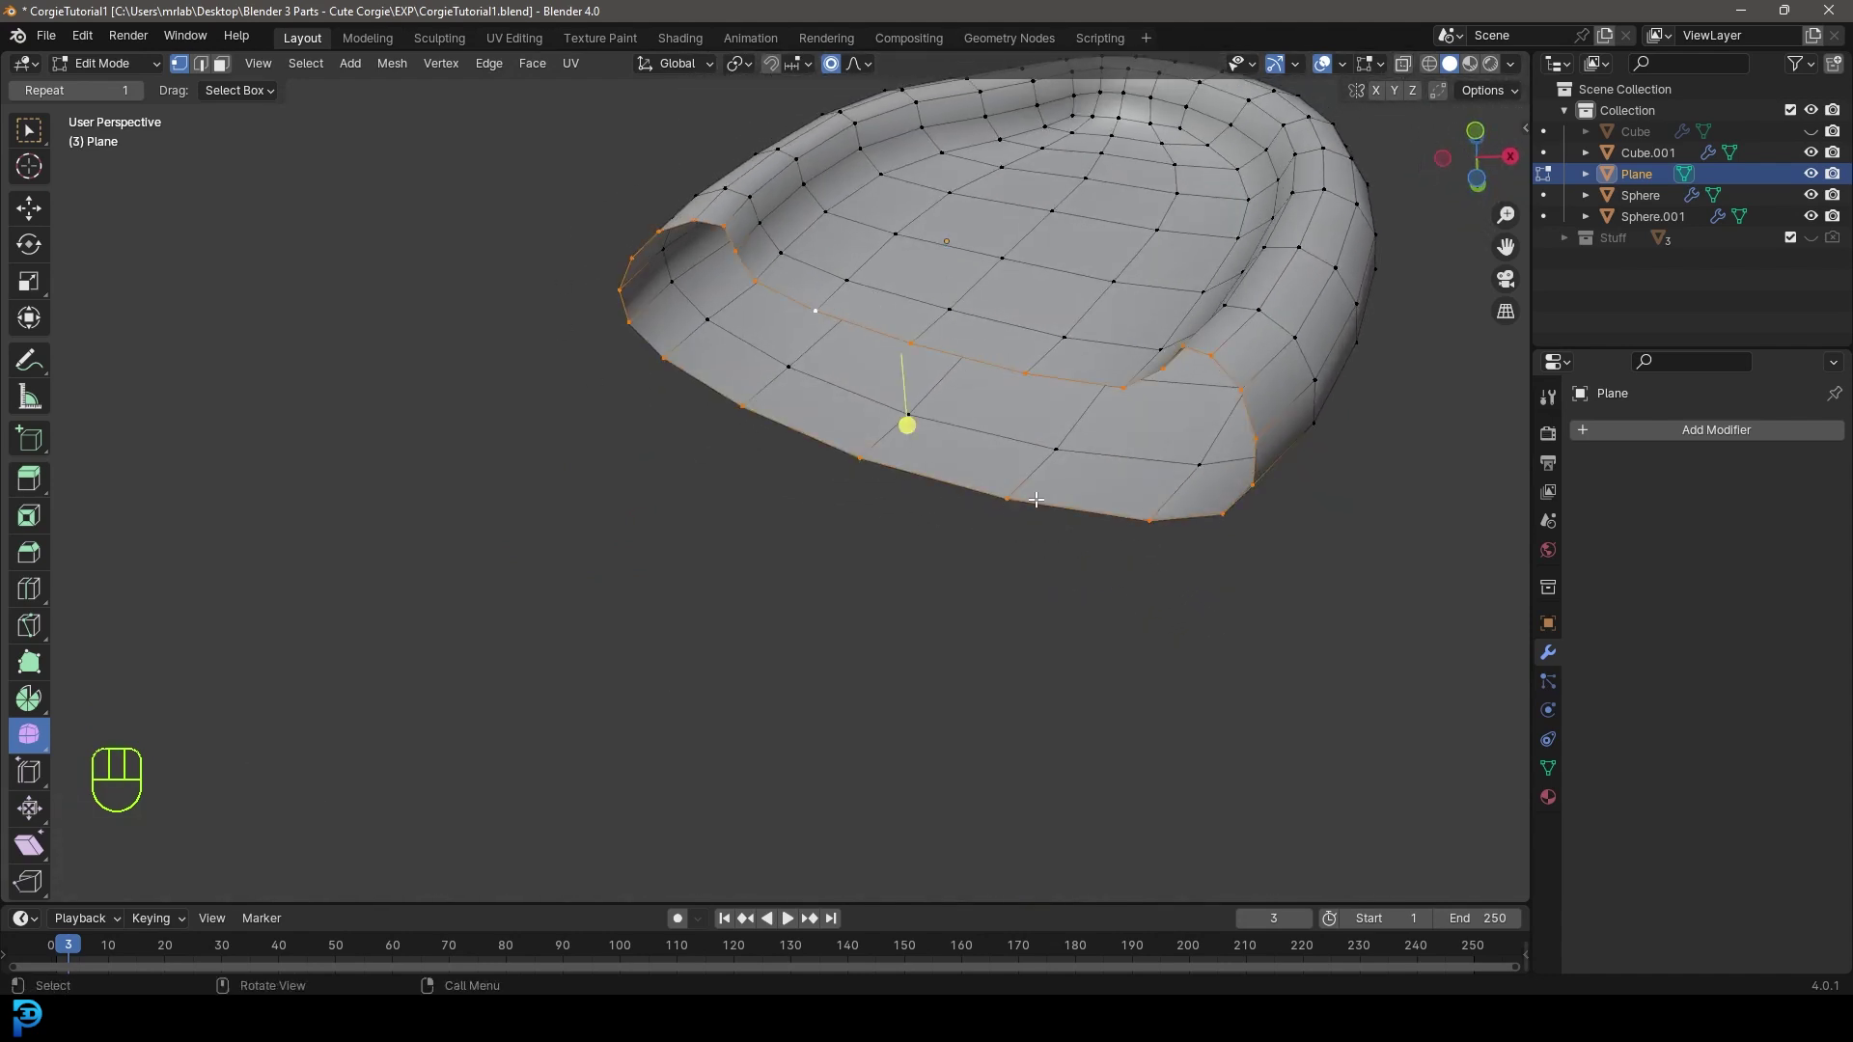
{"action": "key", "text": "KP_1"}
{"action": "key", "text": "e"}
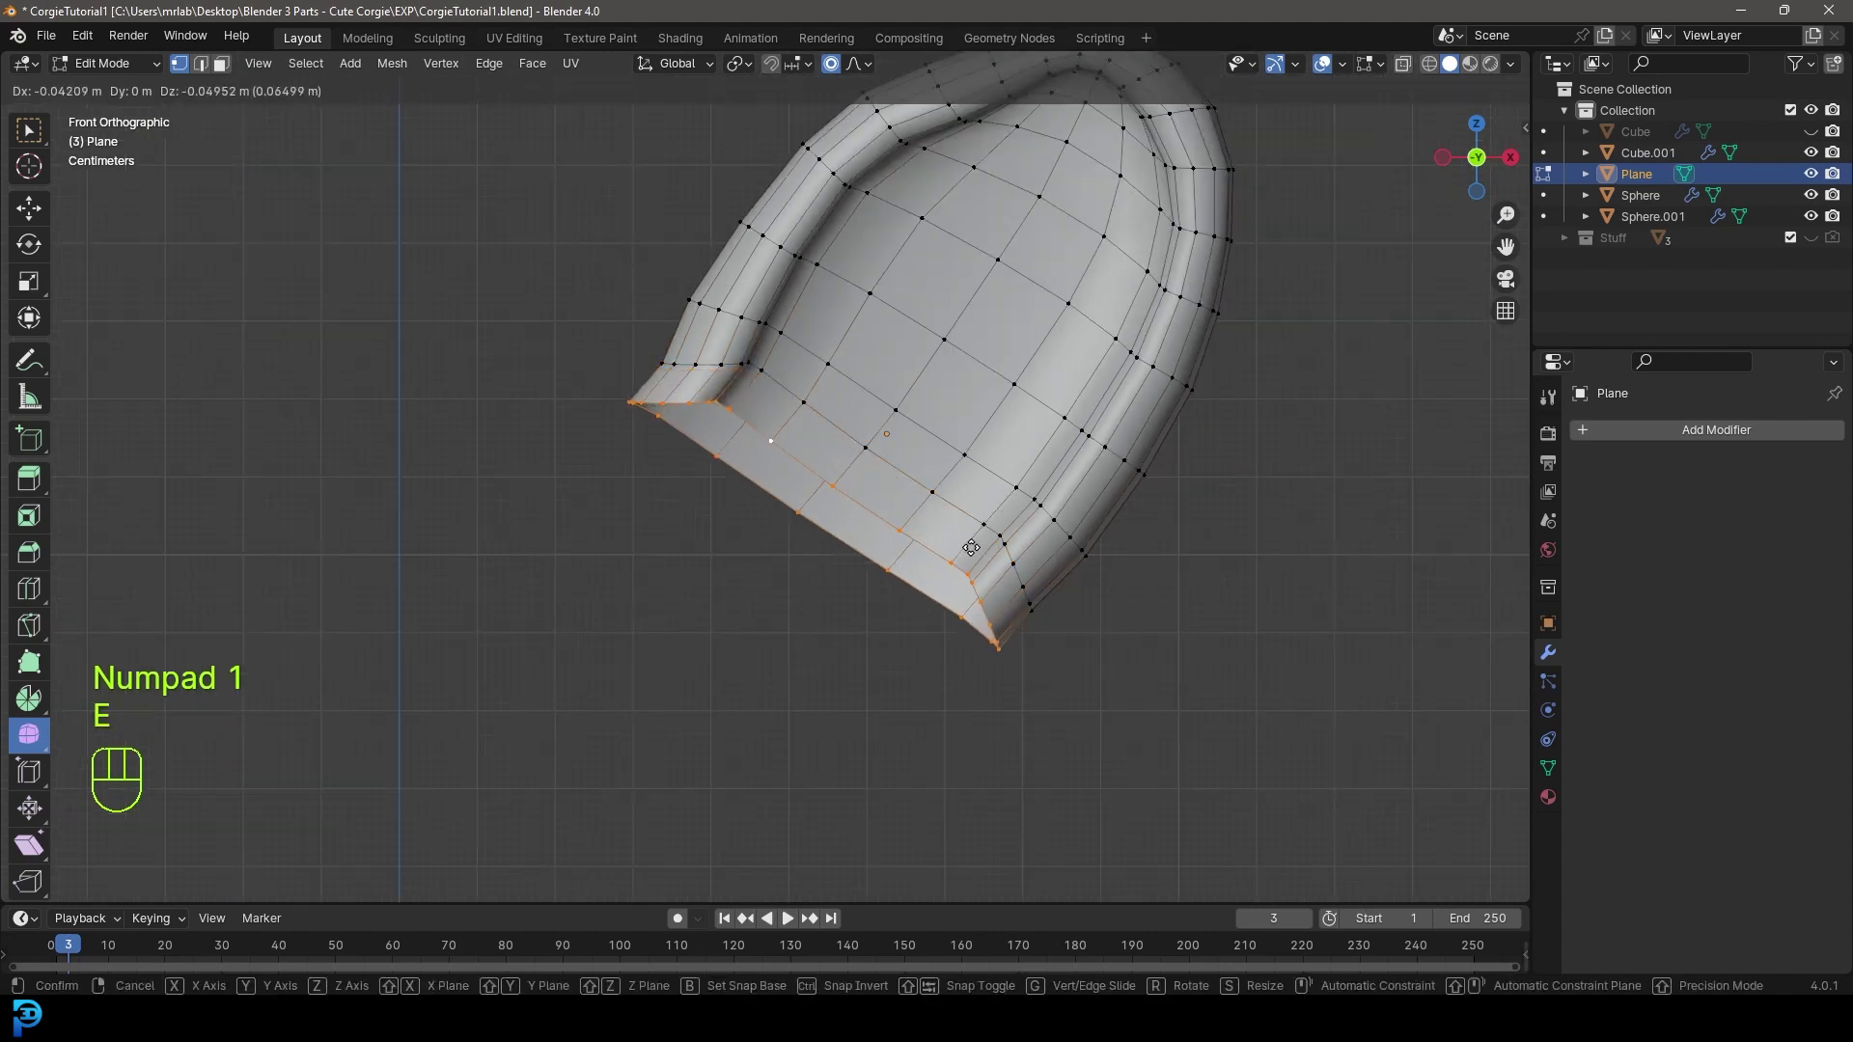
{"action": "key", "text": "s"}
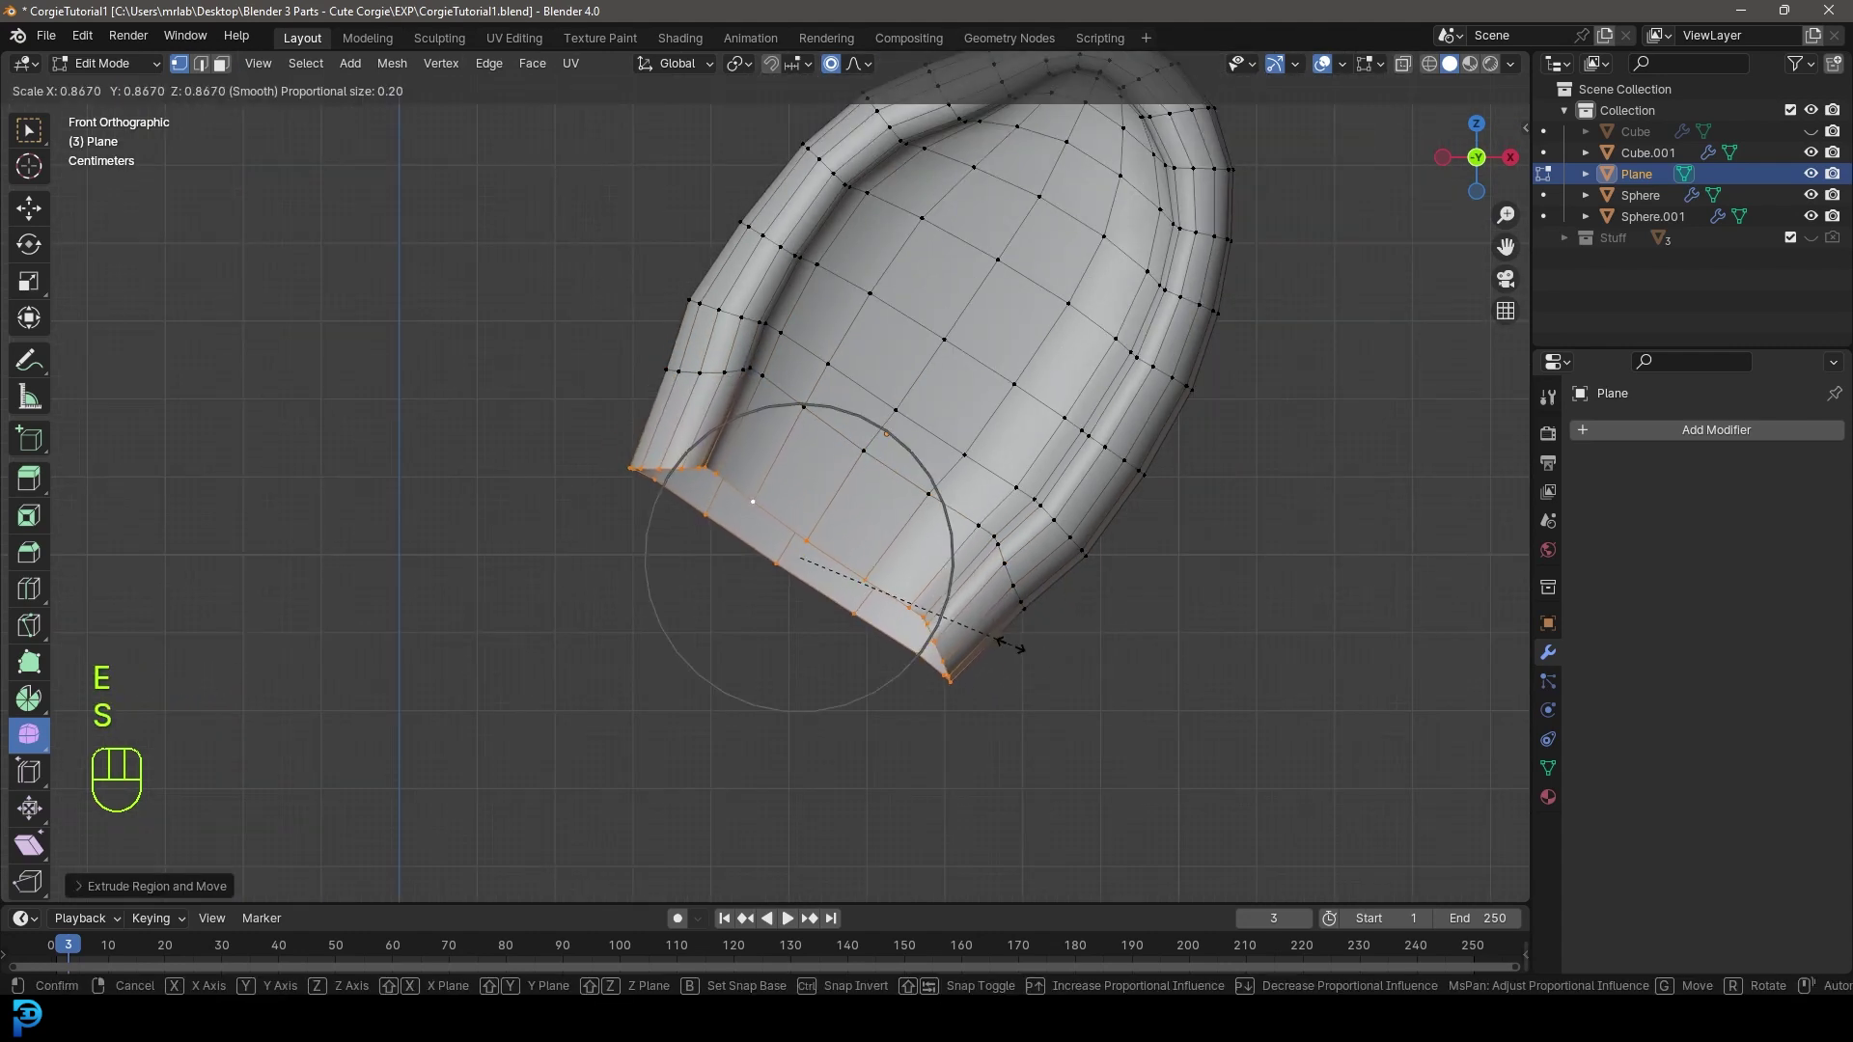
{"action": "left_click", "coordinate": [819, 526]}
- Return to Object Mode and bring back the hidden head, leaving only the ear selected
{"action": "middle_click_drag", "start_coordinate": [819, 526], "coordinate": [745, 364]}
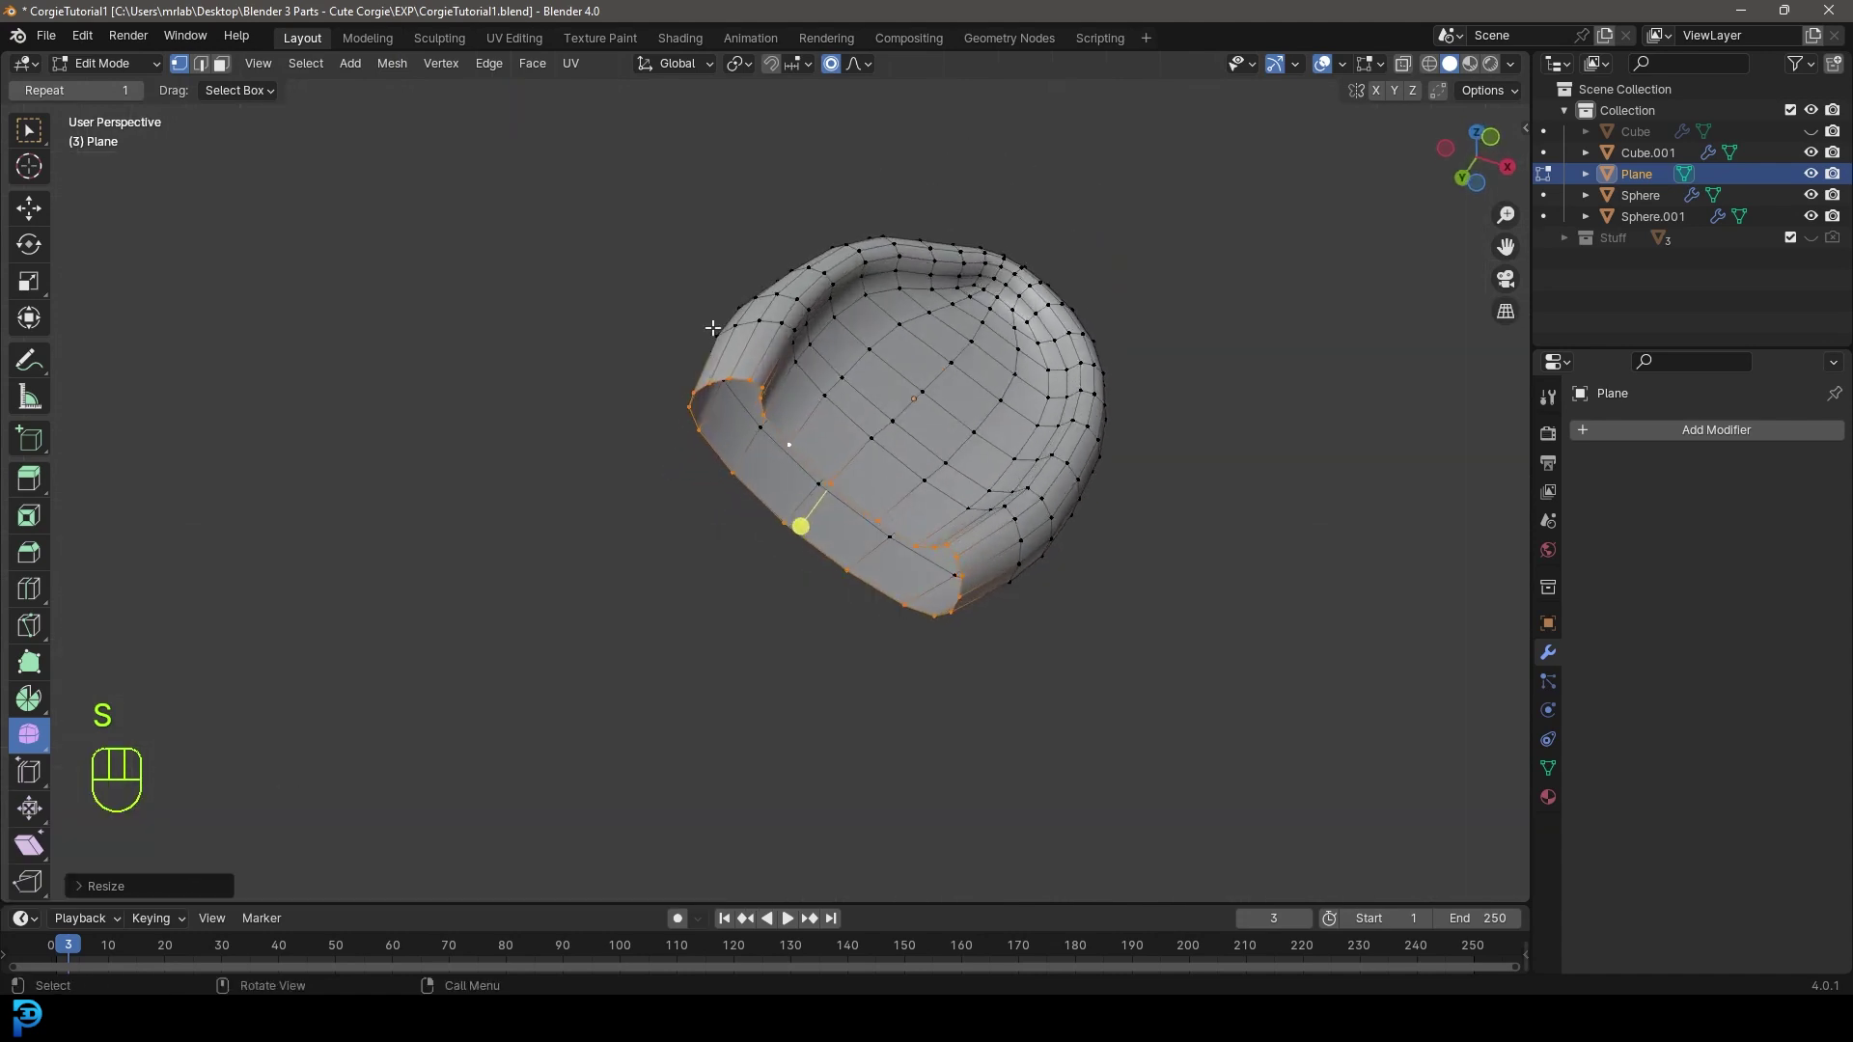
{"action": "middle_click_drag", "start_coordinate": [937, 638], "coordinate": [287, 126]}
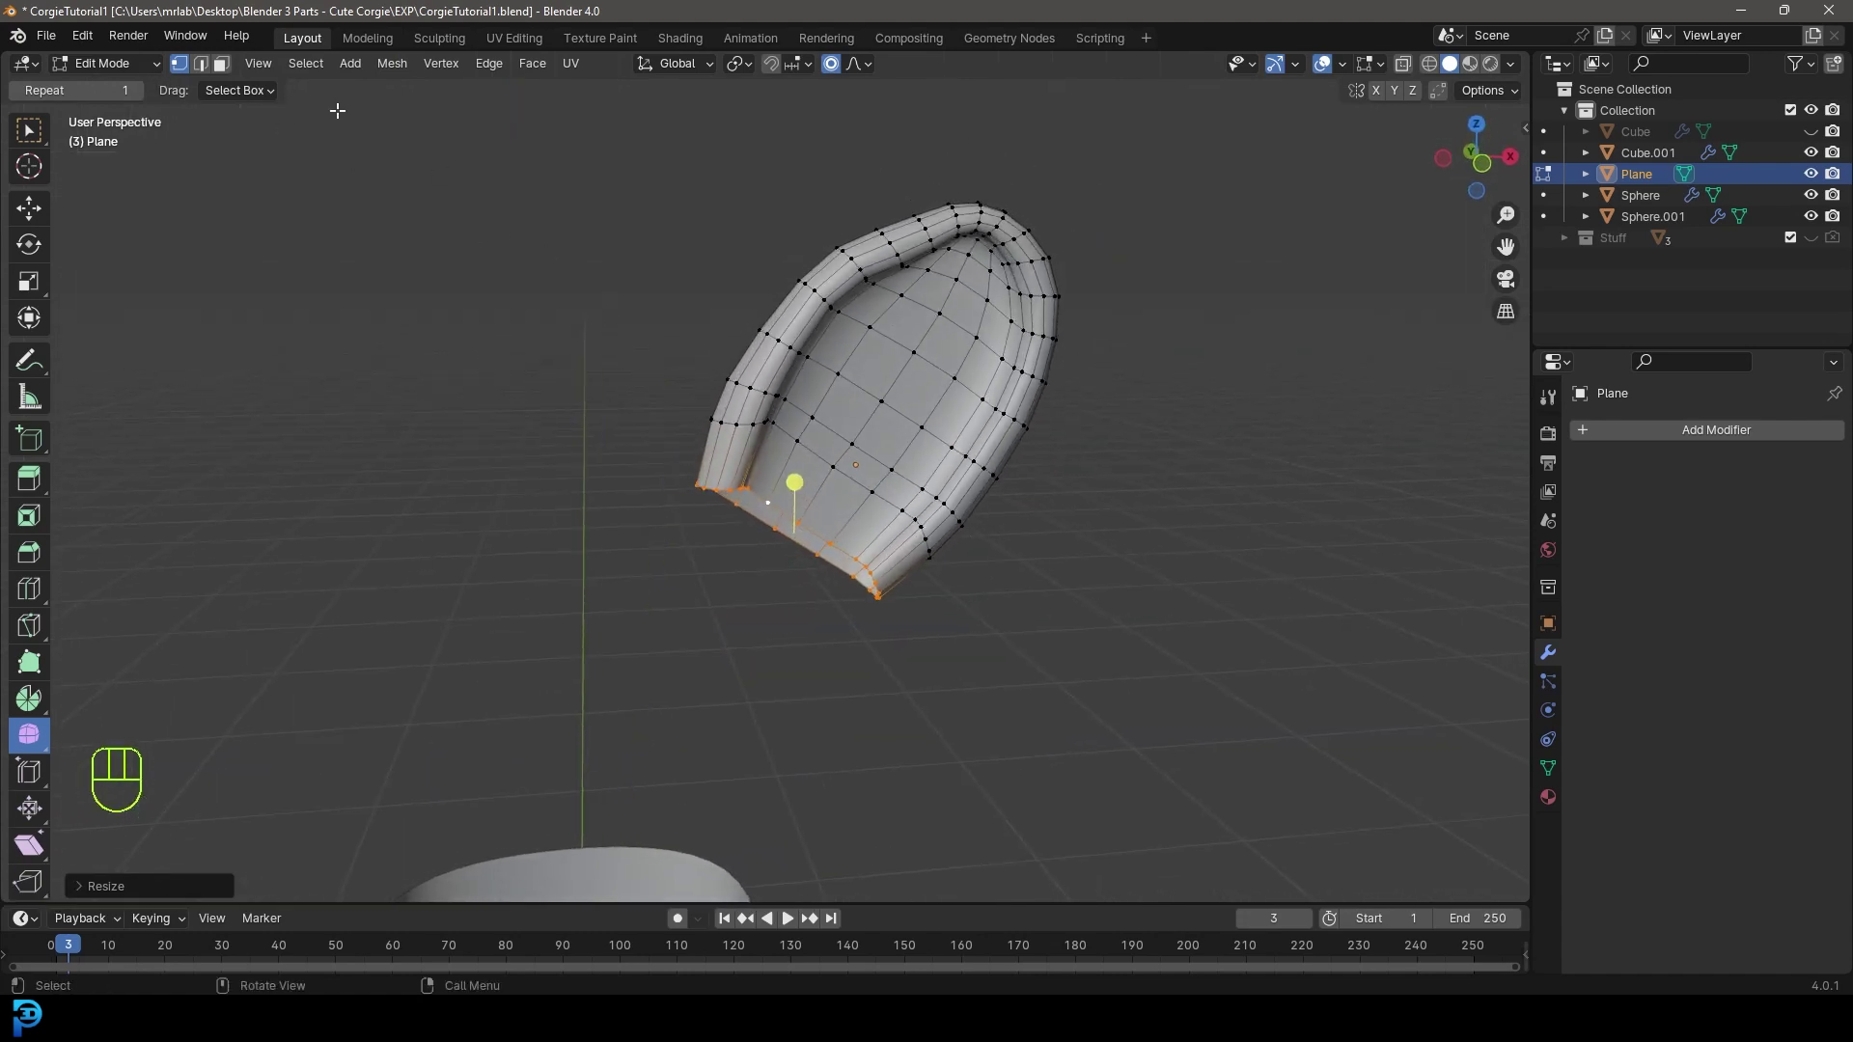
{"action": "left_click", "coordinate": [119, 64]}
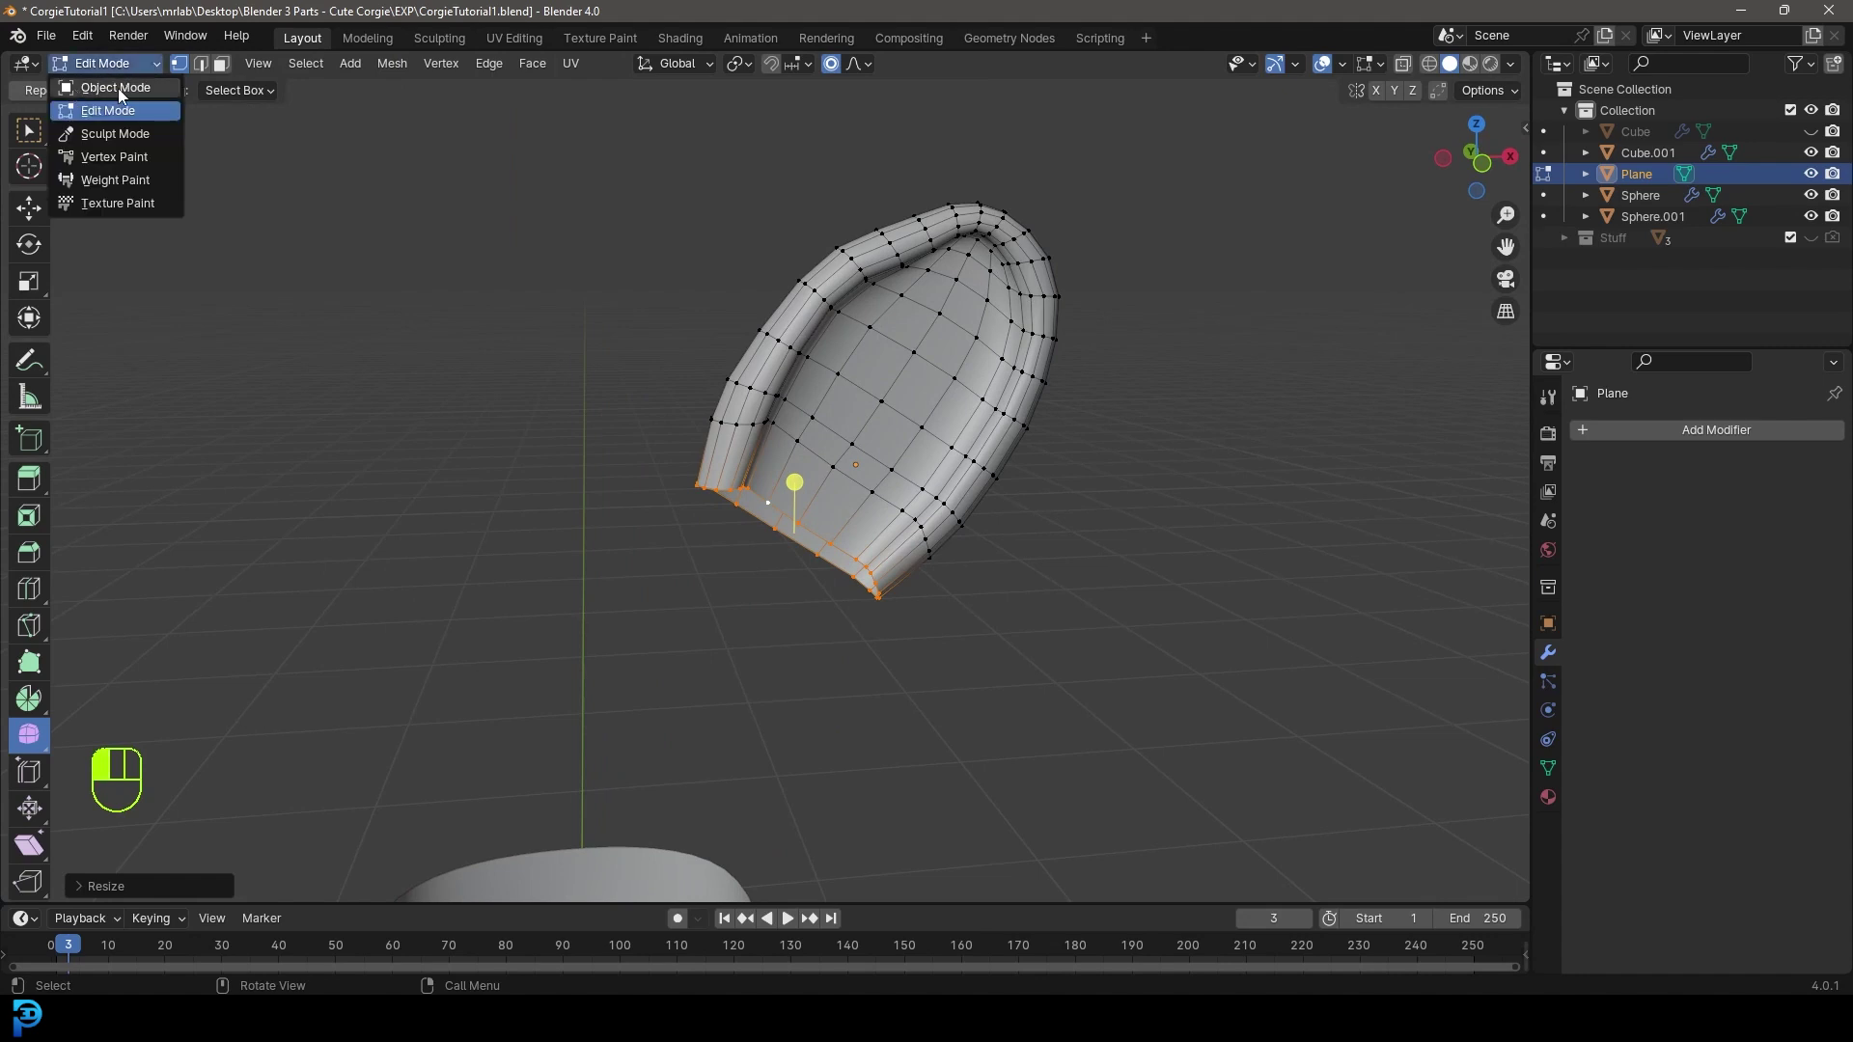
{"action": "left_click", "coordinate": [124, 88]}
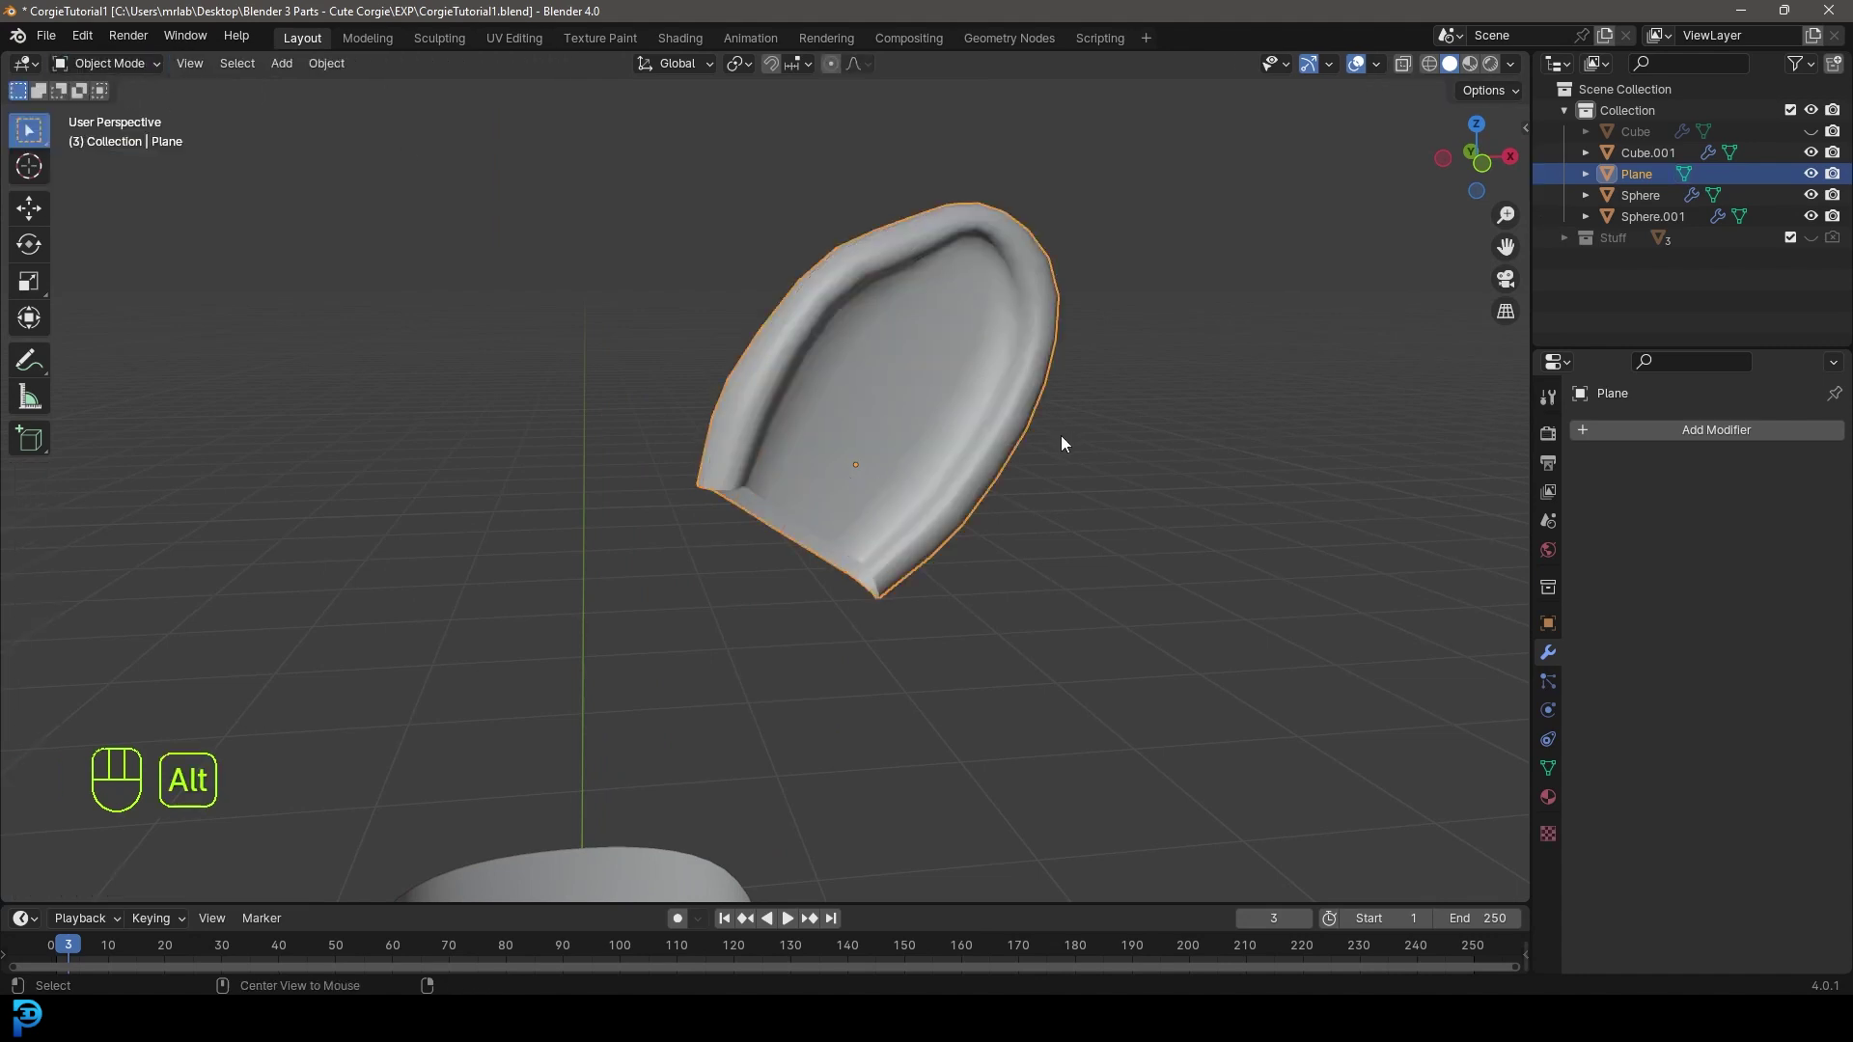
{"action": "key", "text": "alt+h"}
{"action": "key", "text": "alt+a"}
{"action": "middle_click_drag", "start_coordinate": [1062, 436], "coordinate": [928, 393]}
{"action": "left_click", "coordinate": [888, 357]}
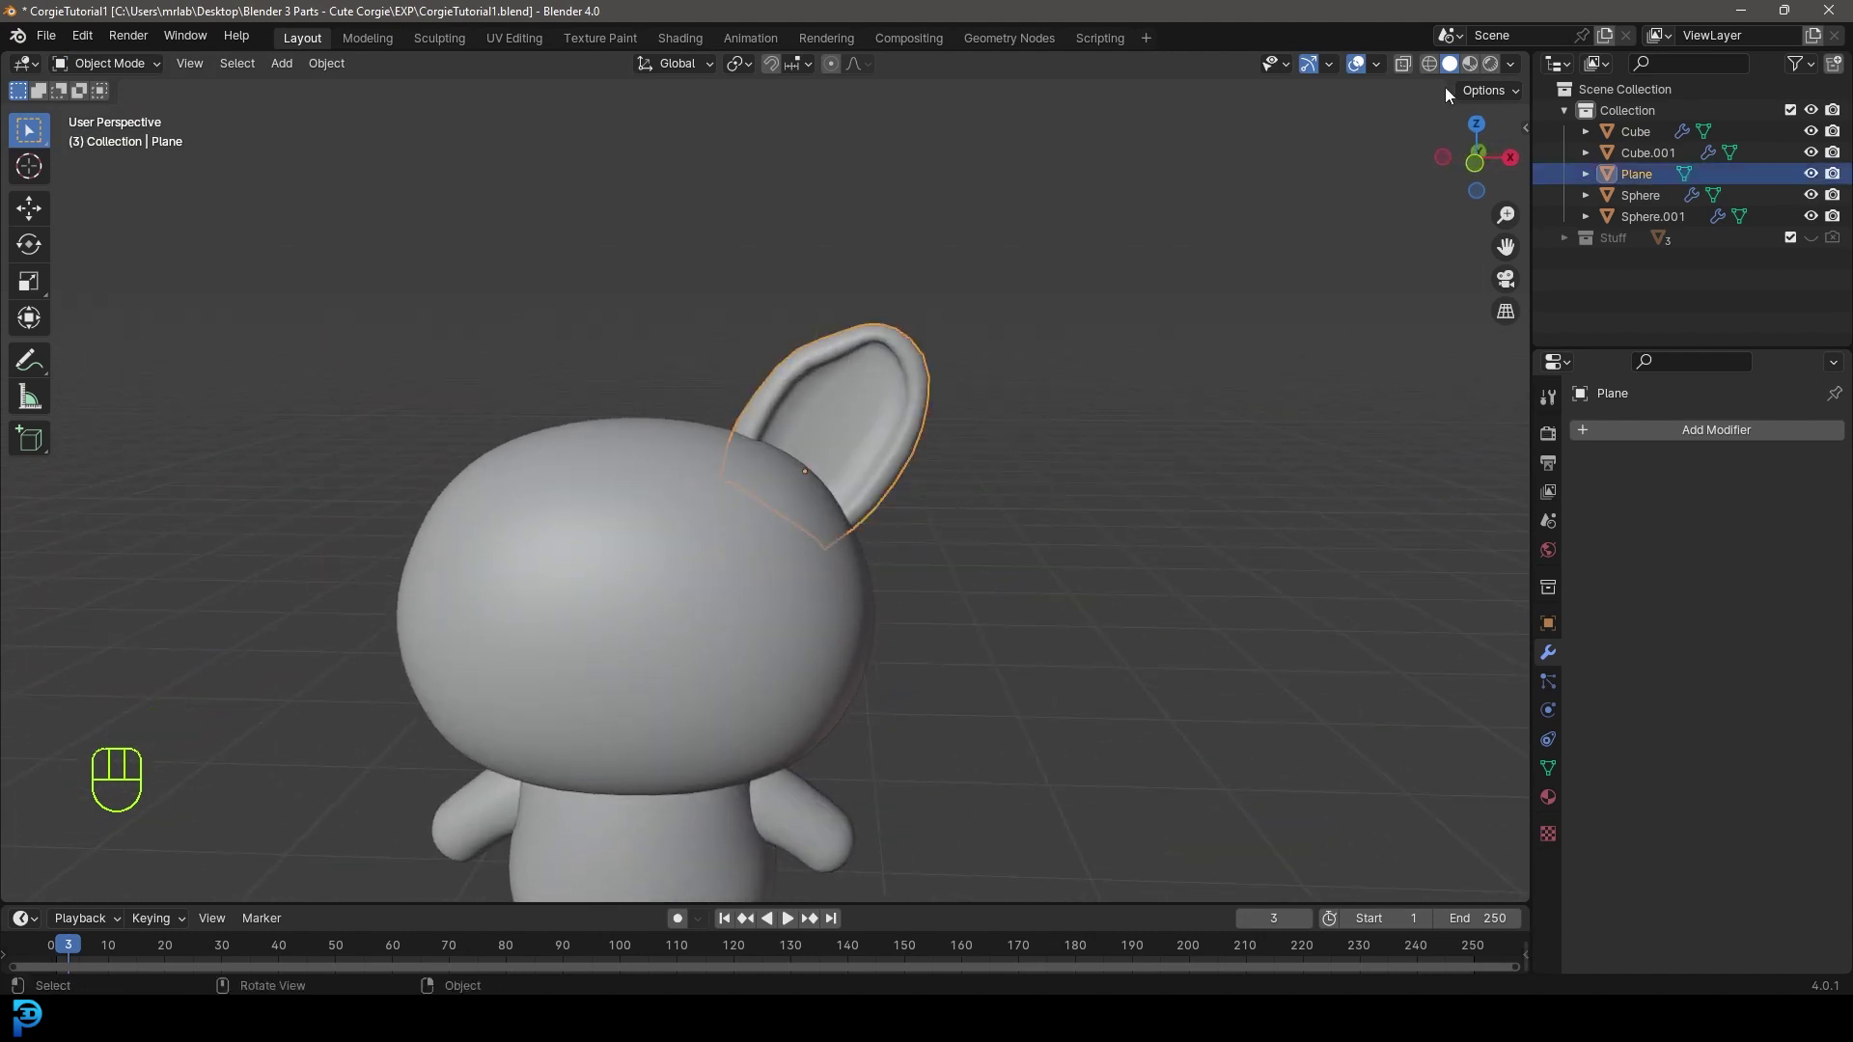
- Add a Mirror modifier to the ear on the X axis with the head as the mirror object
{"action": "left_click", "coordinate": [1699, 430]}
{"action": "left_click", "coordinate": [1594, 429]}
{"action": "type", "text": "mir"}
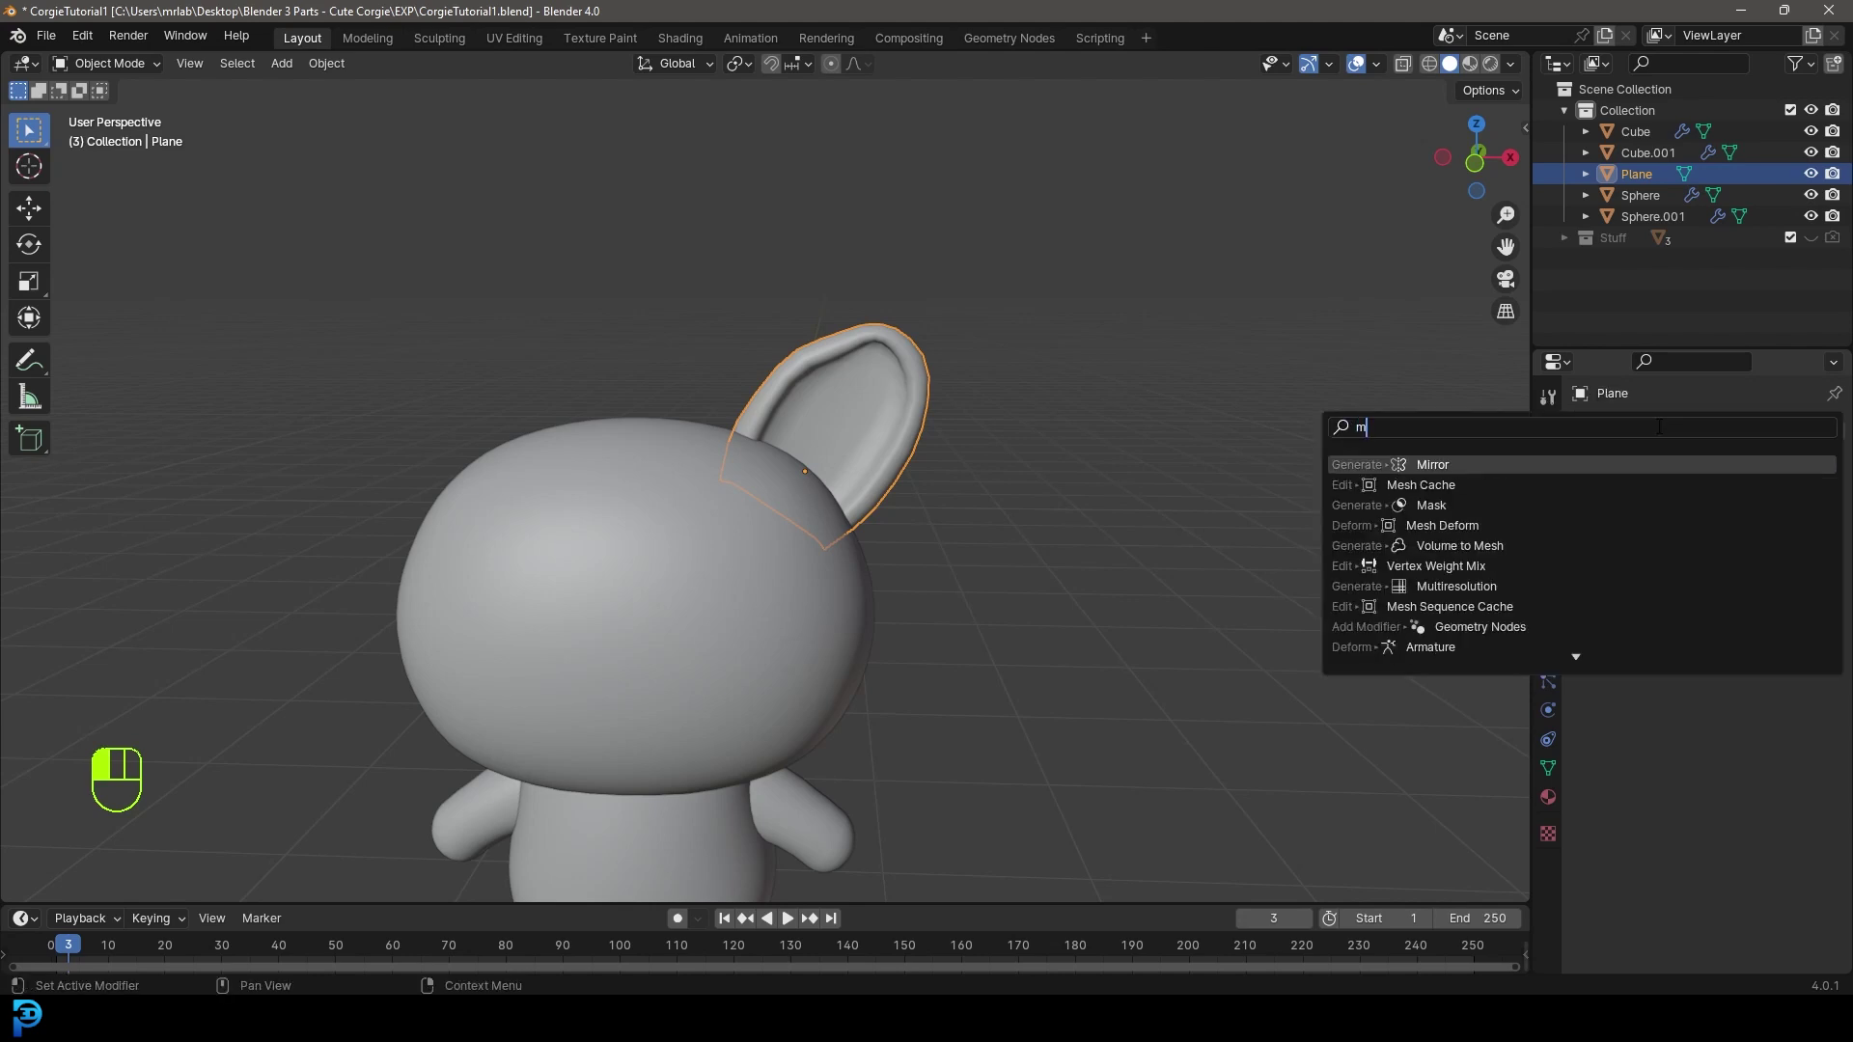
{"action": "left_click", "coordinate": [1435, 465]}
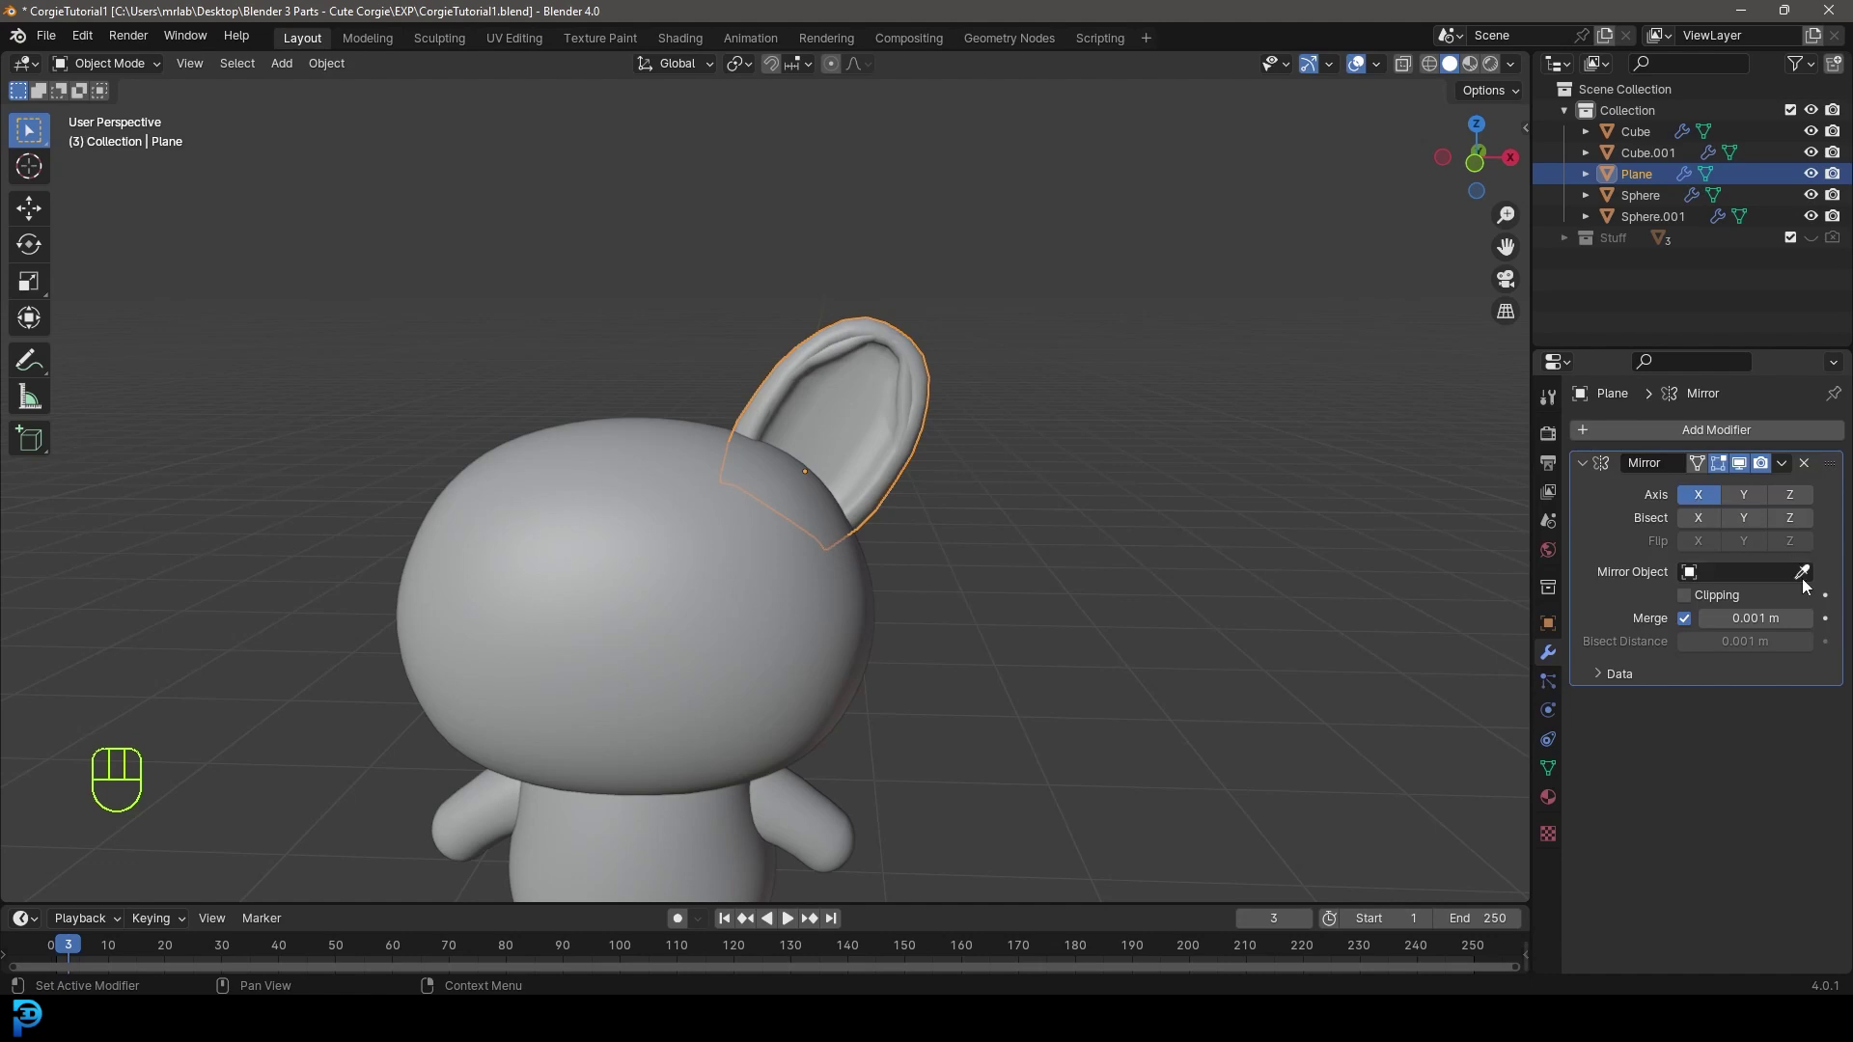
{"action": "left_click", "coordinate": [1803, 573]}
{"action": "left_click", "coordinate": [637, 444]}
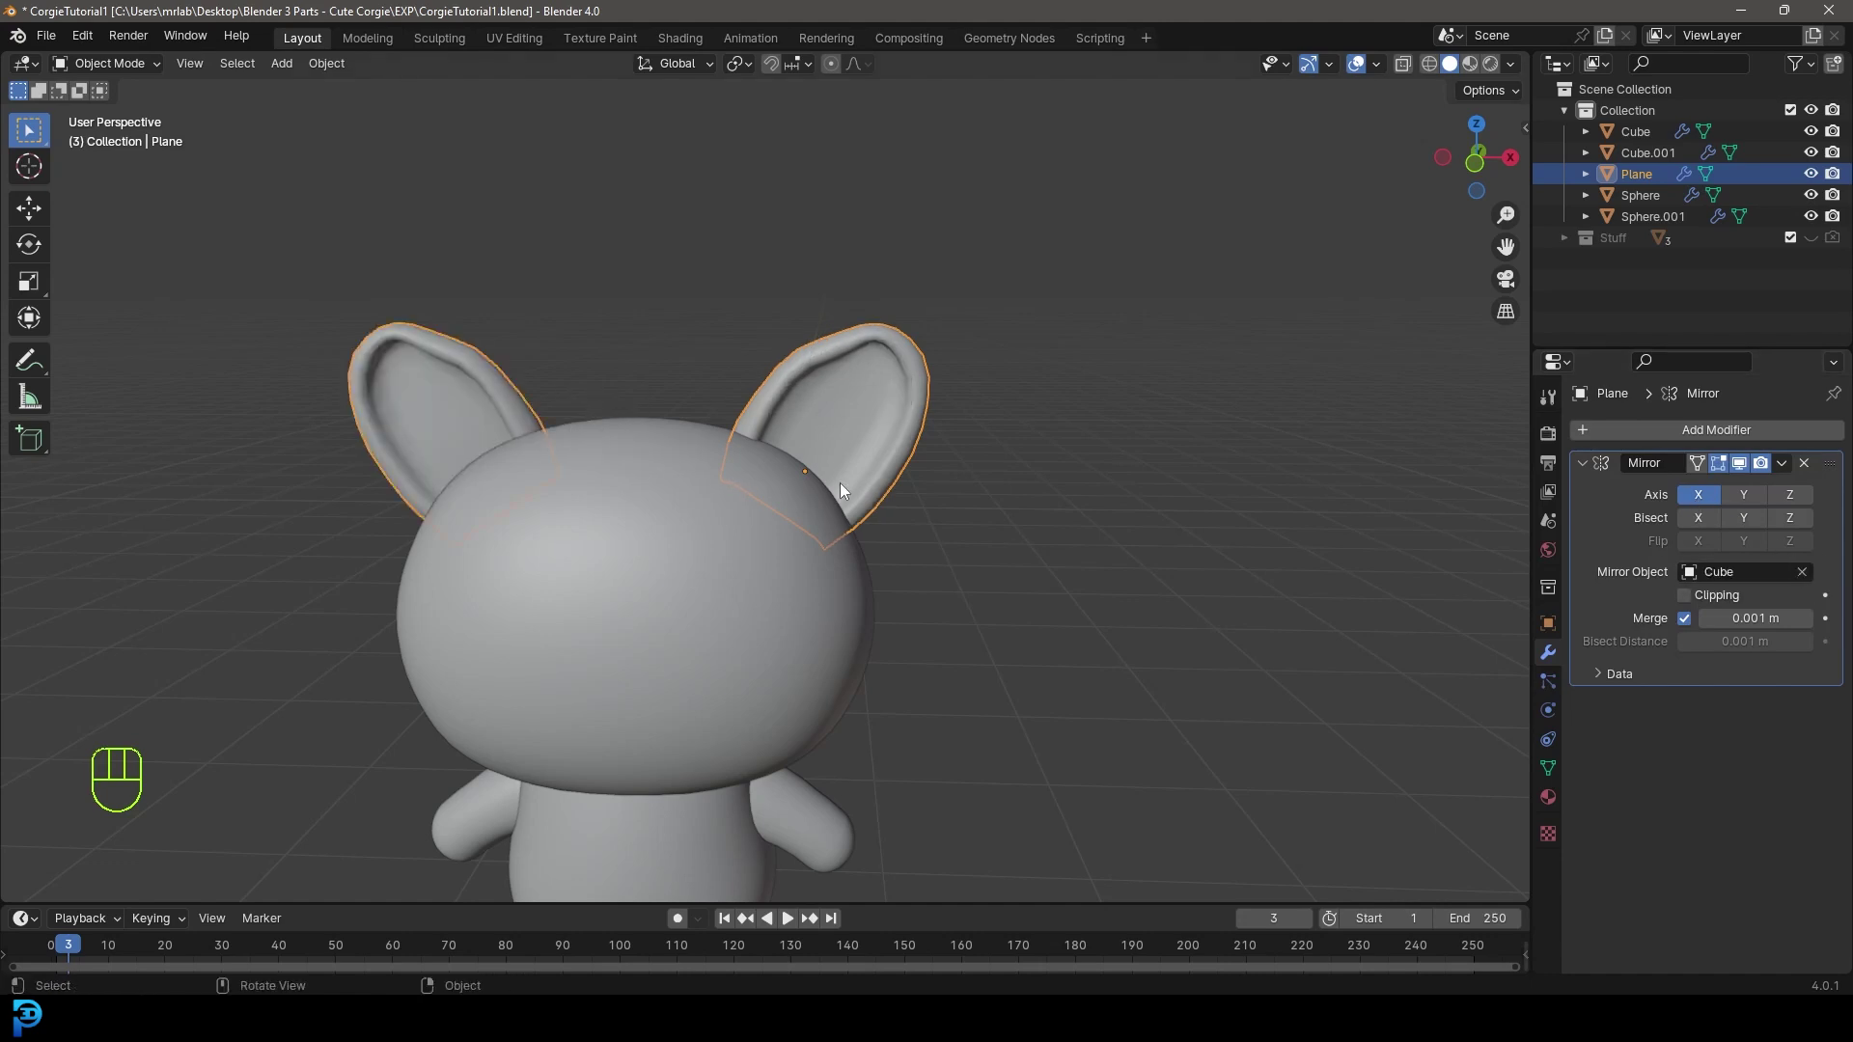
- Deselect everything, check both ears from the front and save the file
{"action": "key", "text": "KP_1"}
{"action": "key", "text": "alt+a"}
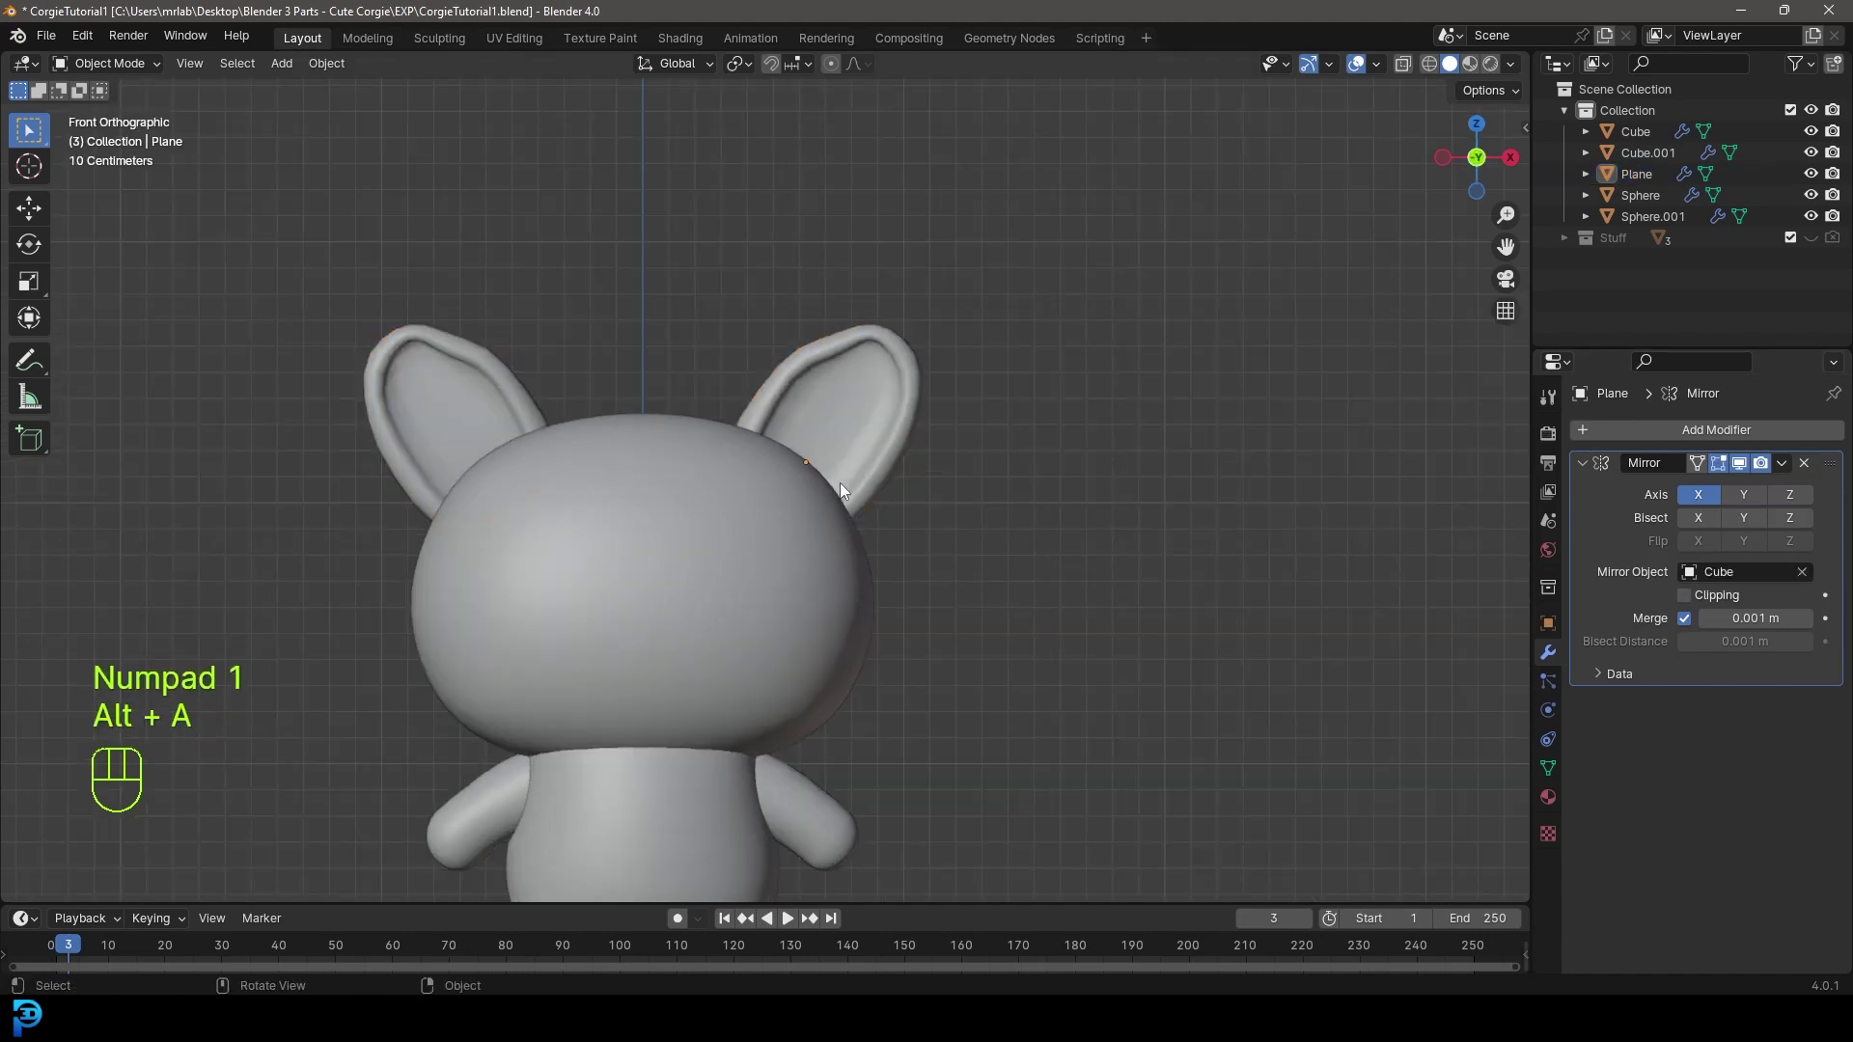
{"action": "scroll", "coordinate": [839, 482], "scroll_direction": "down", "scroll_amount": 5}
{"action": "scroll", "coordinate": [824, 595], "scroll_direction": "up", "scroll_amount": 2}
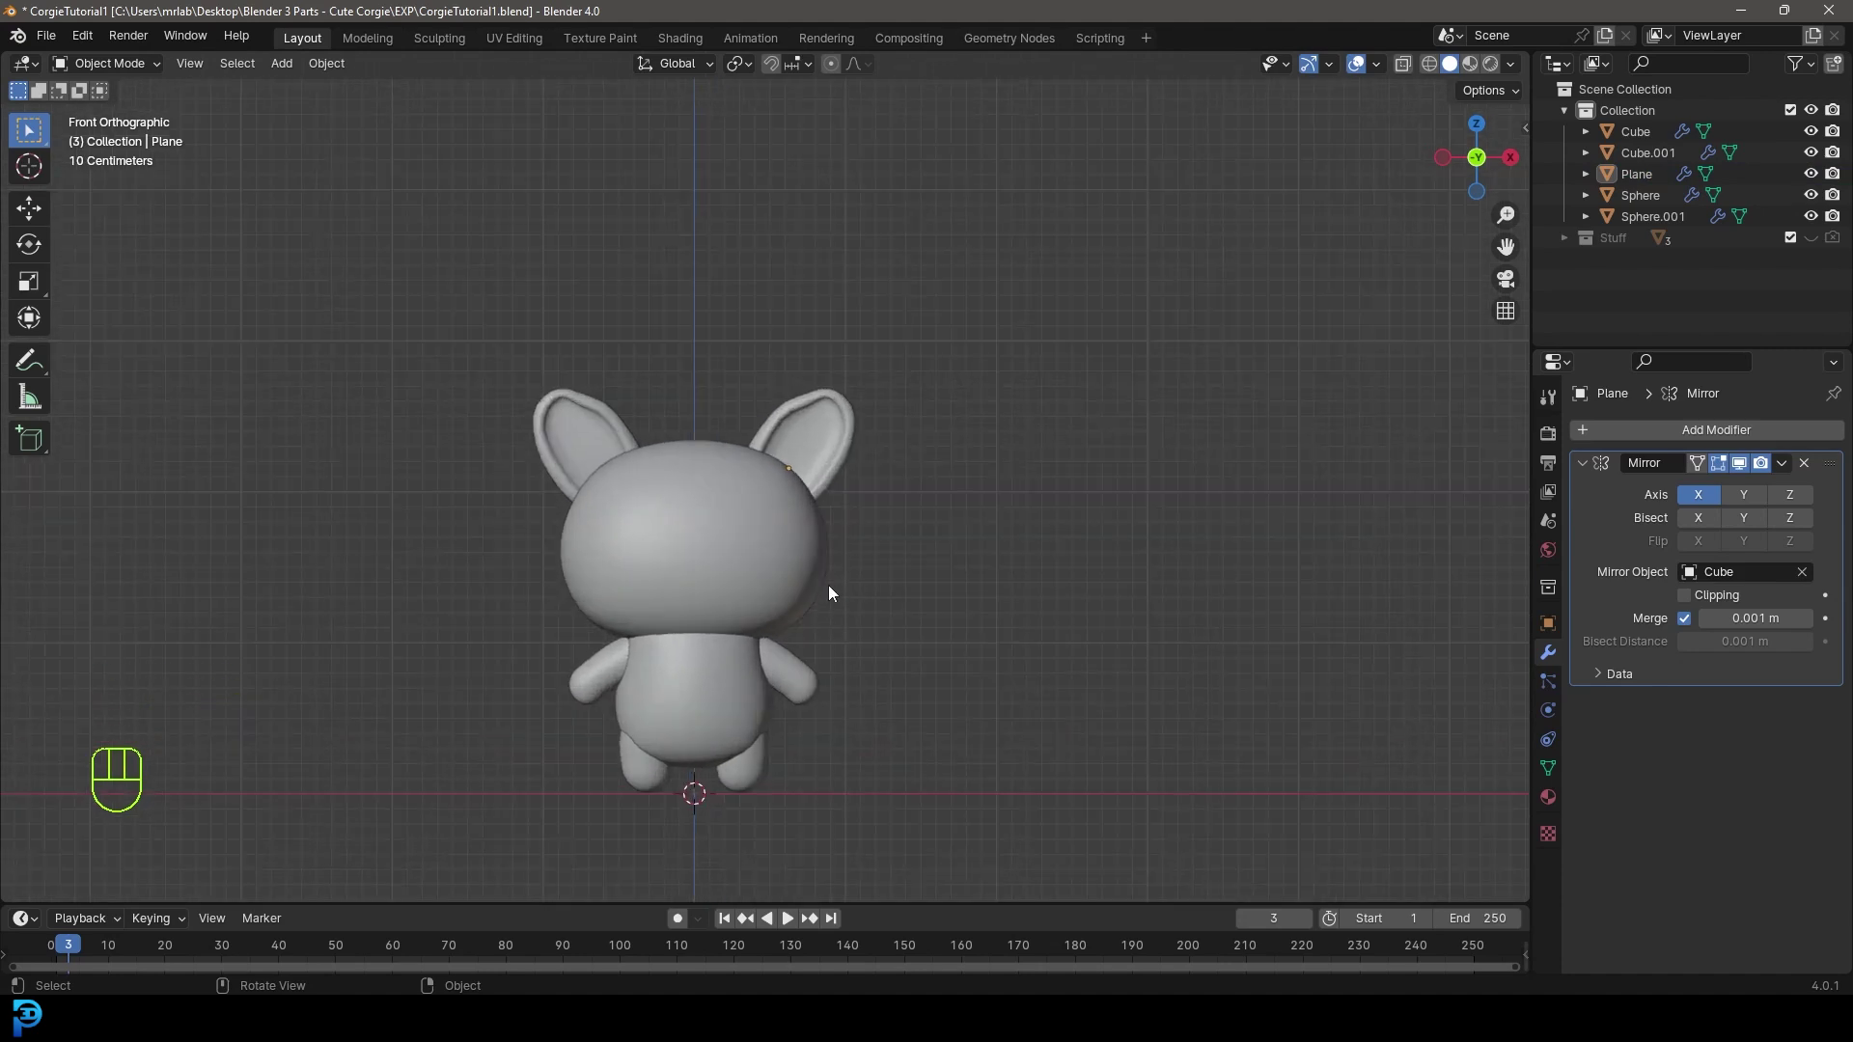
{"action": "key", "text": "ctrl+s"}
{"action": "key", "text": "ctrl+s"}
{"action": "scroll", "coordinate": [745, 618], "scroll_direction": "up", "scroll_amount": 3}
{"action": "scroll", "coordinate": [820, 468], "scroll_direction": "down", "scroll_amount": 2, "text": "shift"}
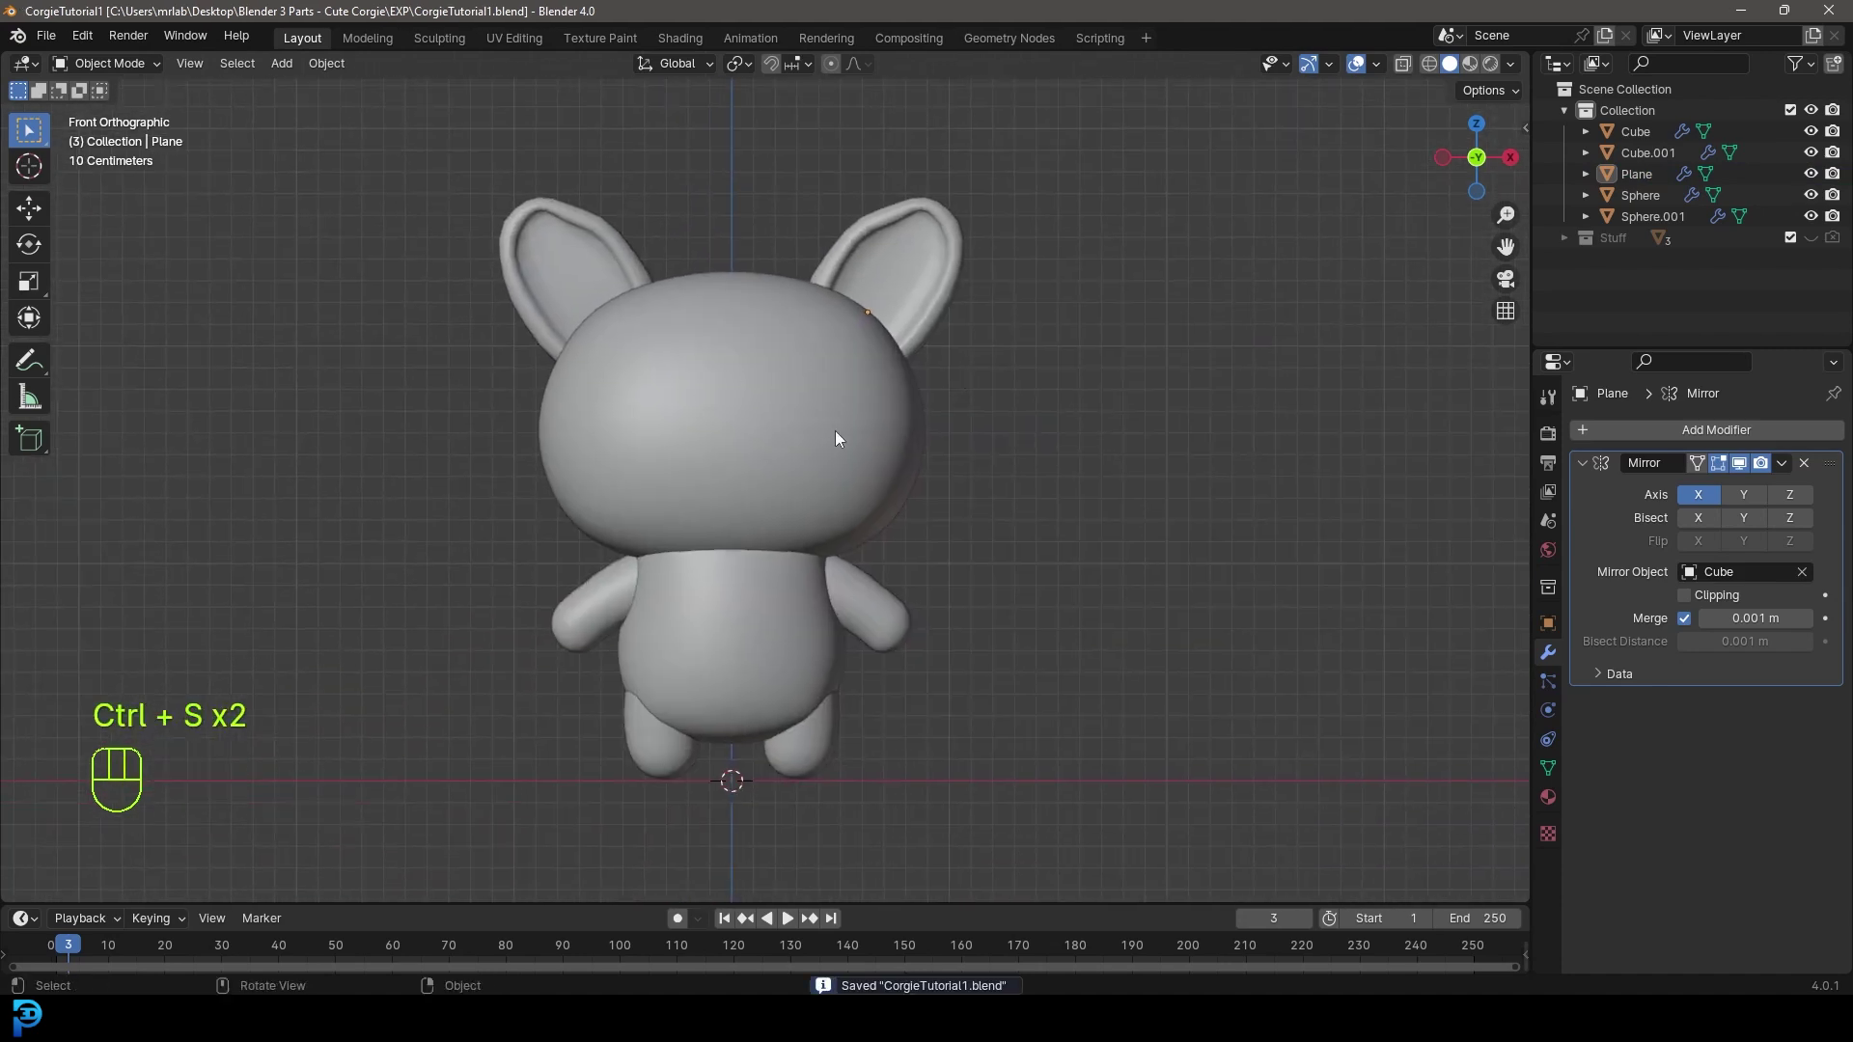
- Add a UV sphere and move it beside the character's head in front view
{"action": "key", "text": "shift+a"}
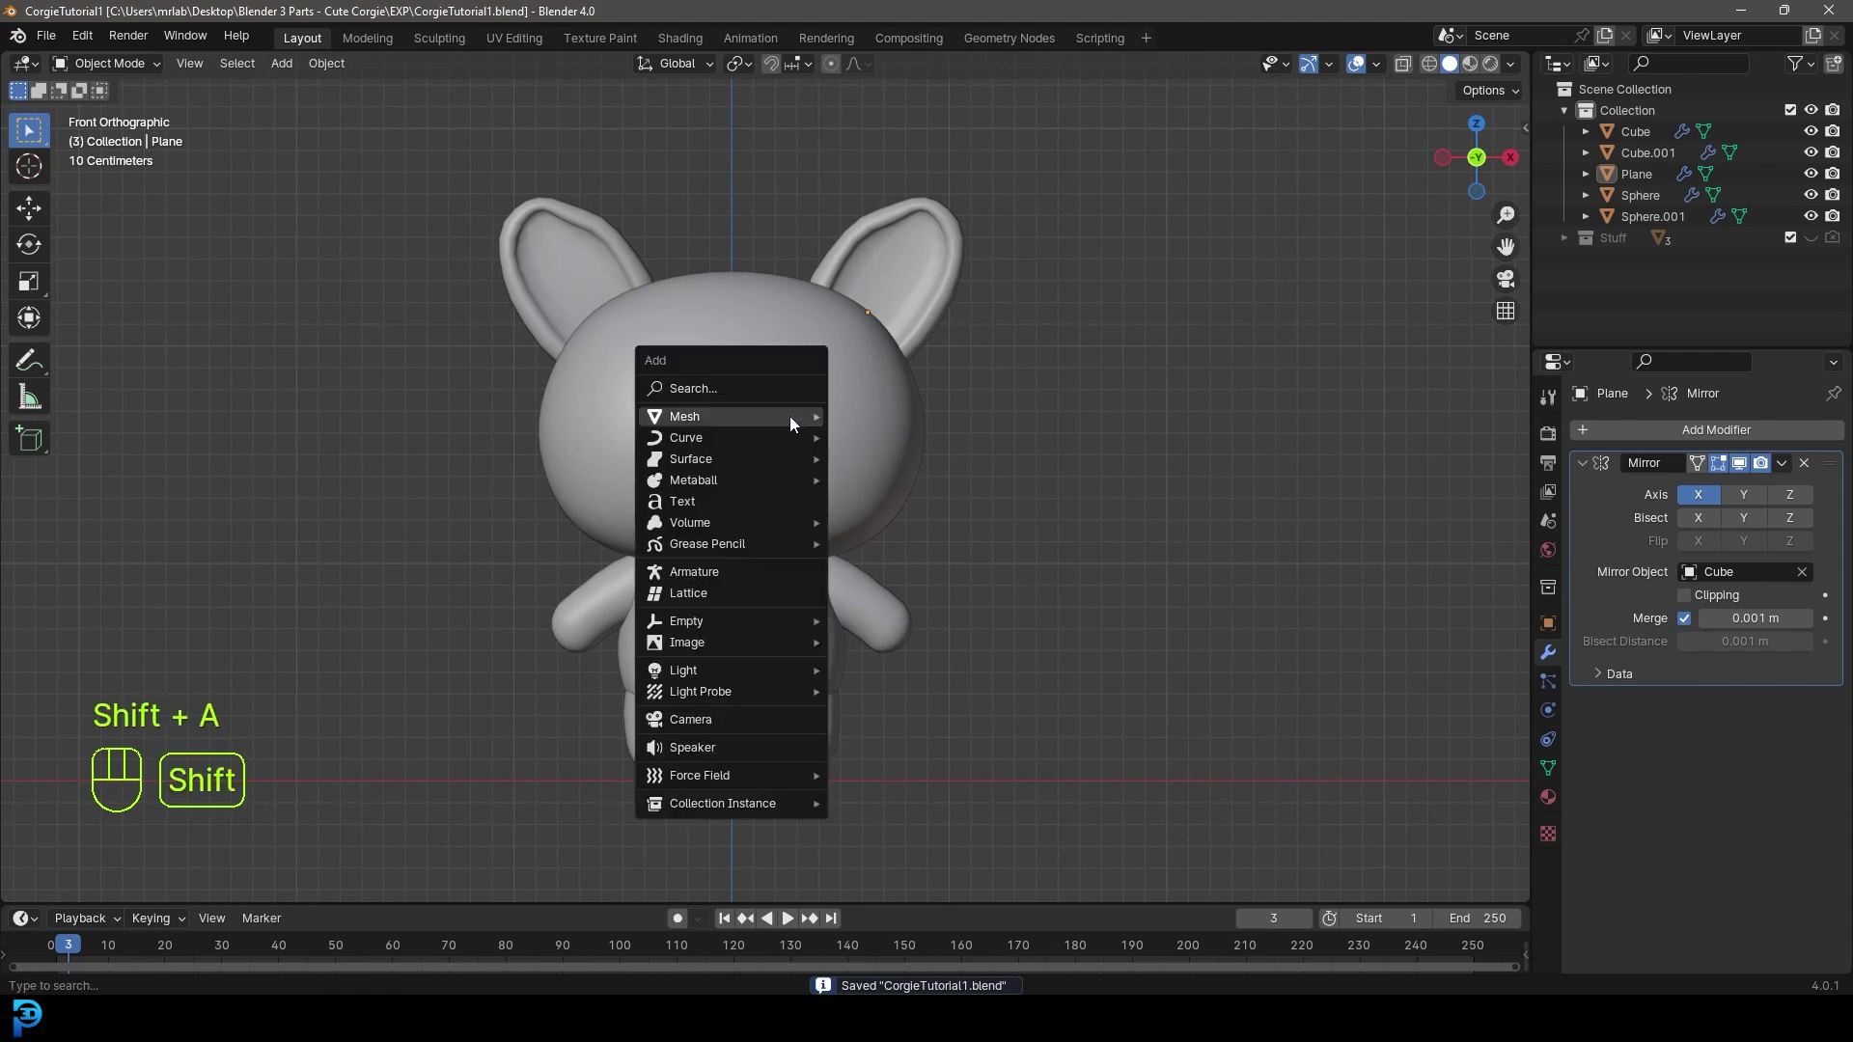
{"action": "mouse_move", "coordinate": [790, 422]}
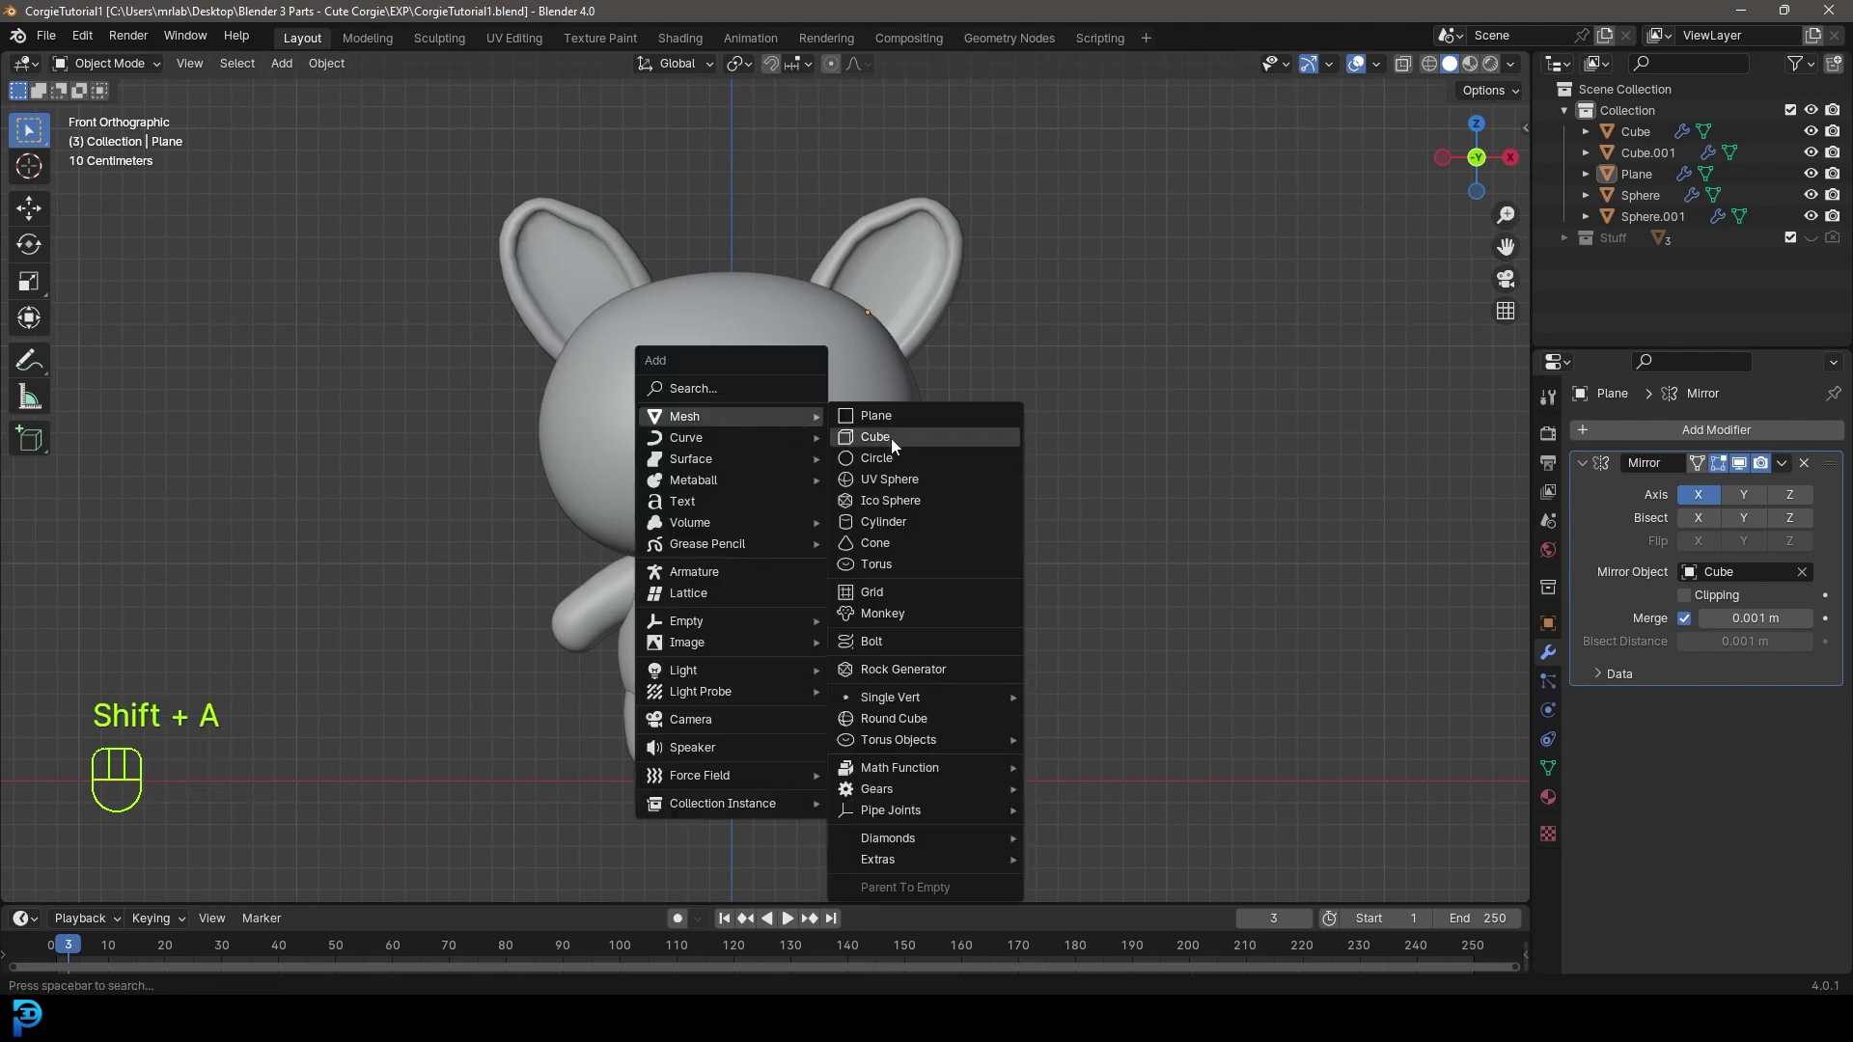
{"action": "left_click", "coordinate": [893, 482]}
{"action": "scroll", "coordinate": [772, 656], "scroll_direction": "down", "scroll_amount": 3}
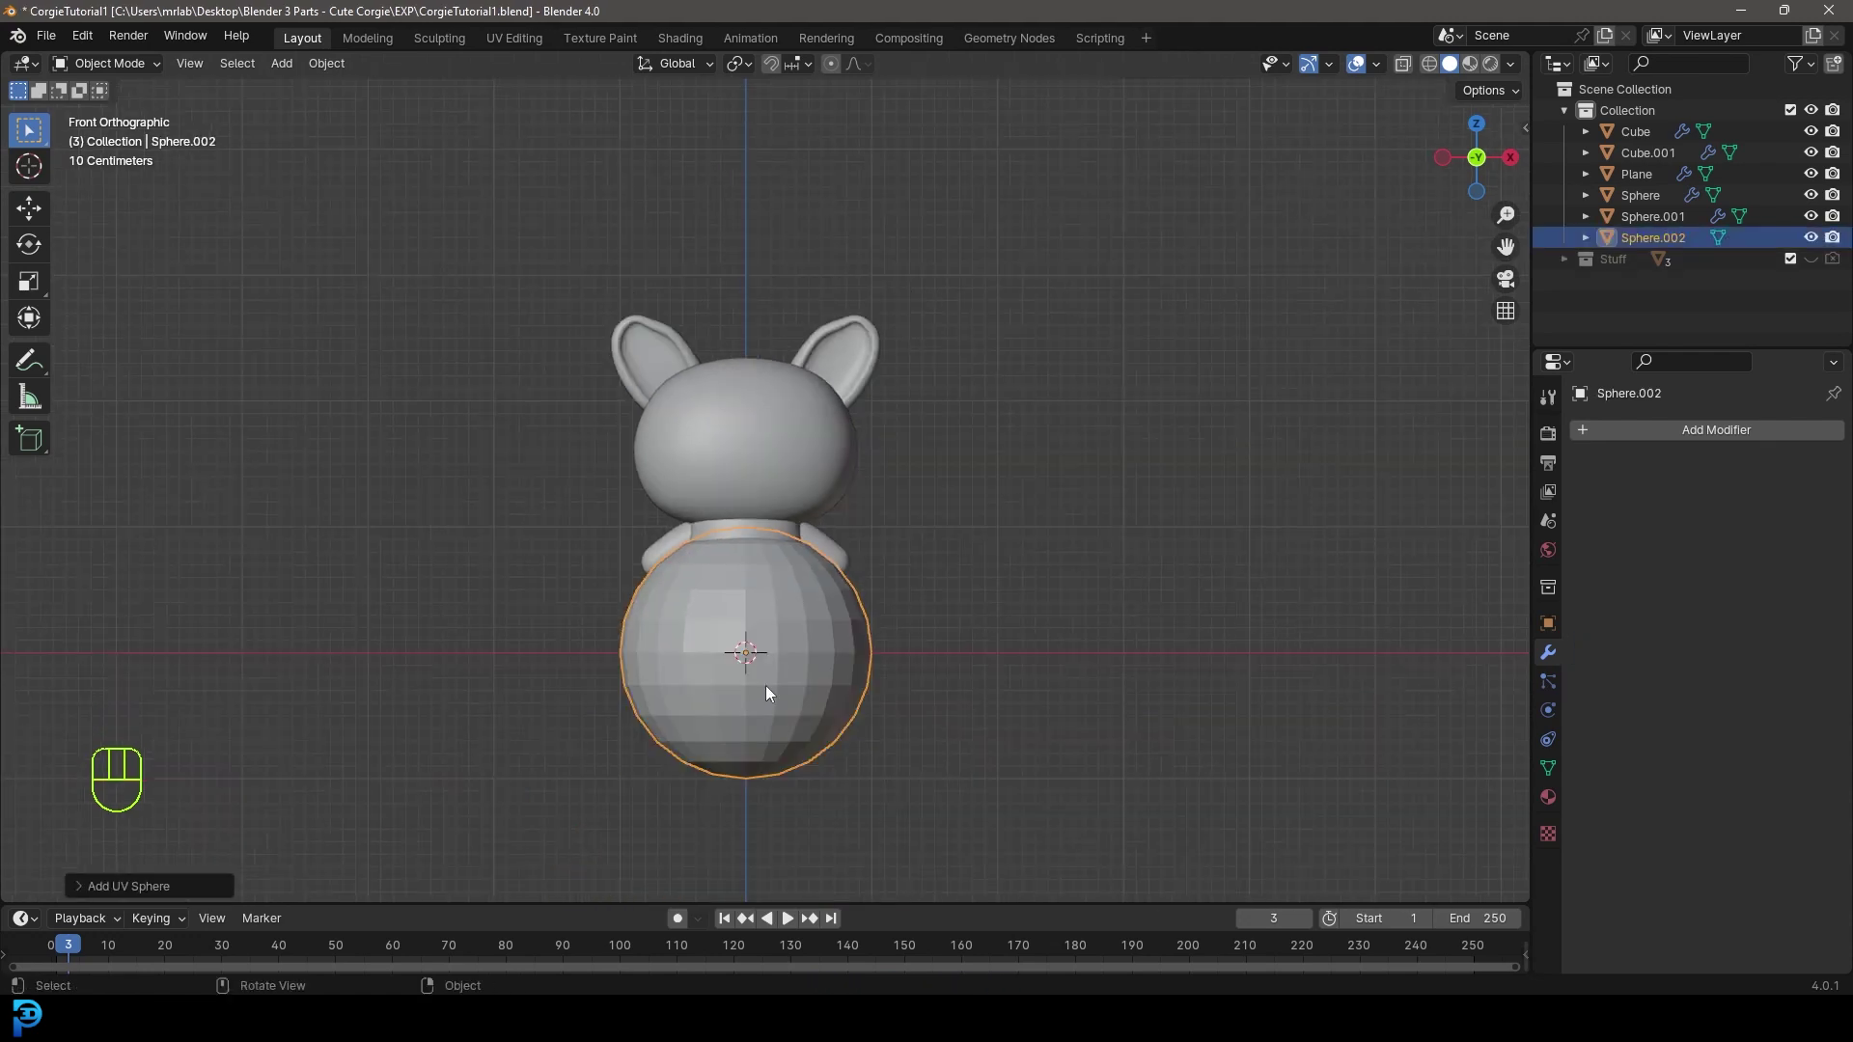
{"action": "key", "text": "g"}
{"action": "left_click", "coordinate": [1003, 530]}
- Rotate the new sphere 90 degrees about the X axis so its pole faces the front
{"action": "middle_click_drag", "start_coordinate": [1003, 529], "coordinate": [950, 589], "text": "shift"}
{"action": "scroll", "coordinate": [950, 589], "scroll_direction": "up", "scroll_amount": 2}
{"action": "key", "text": "r"}
{"action": "key", "text": "x"}
{"action": "key", "text": "9"}
{"action": "key", "text": "0"}
{"action": "key", "text": "Return"}
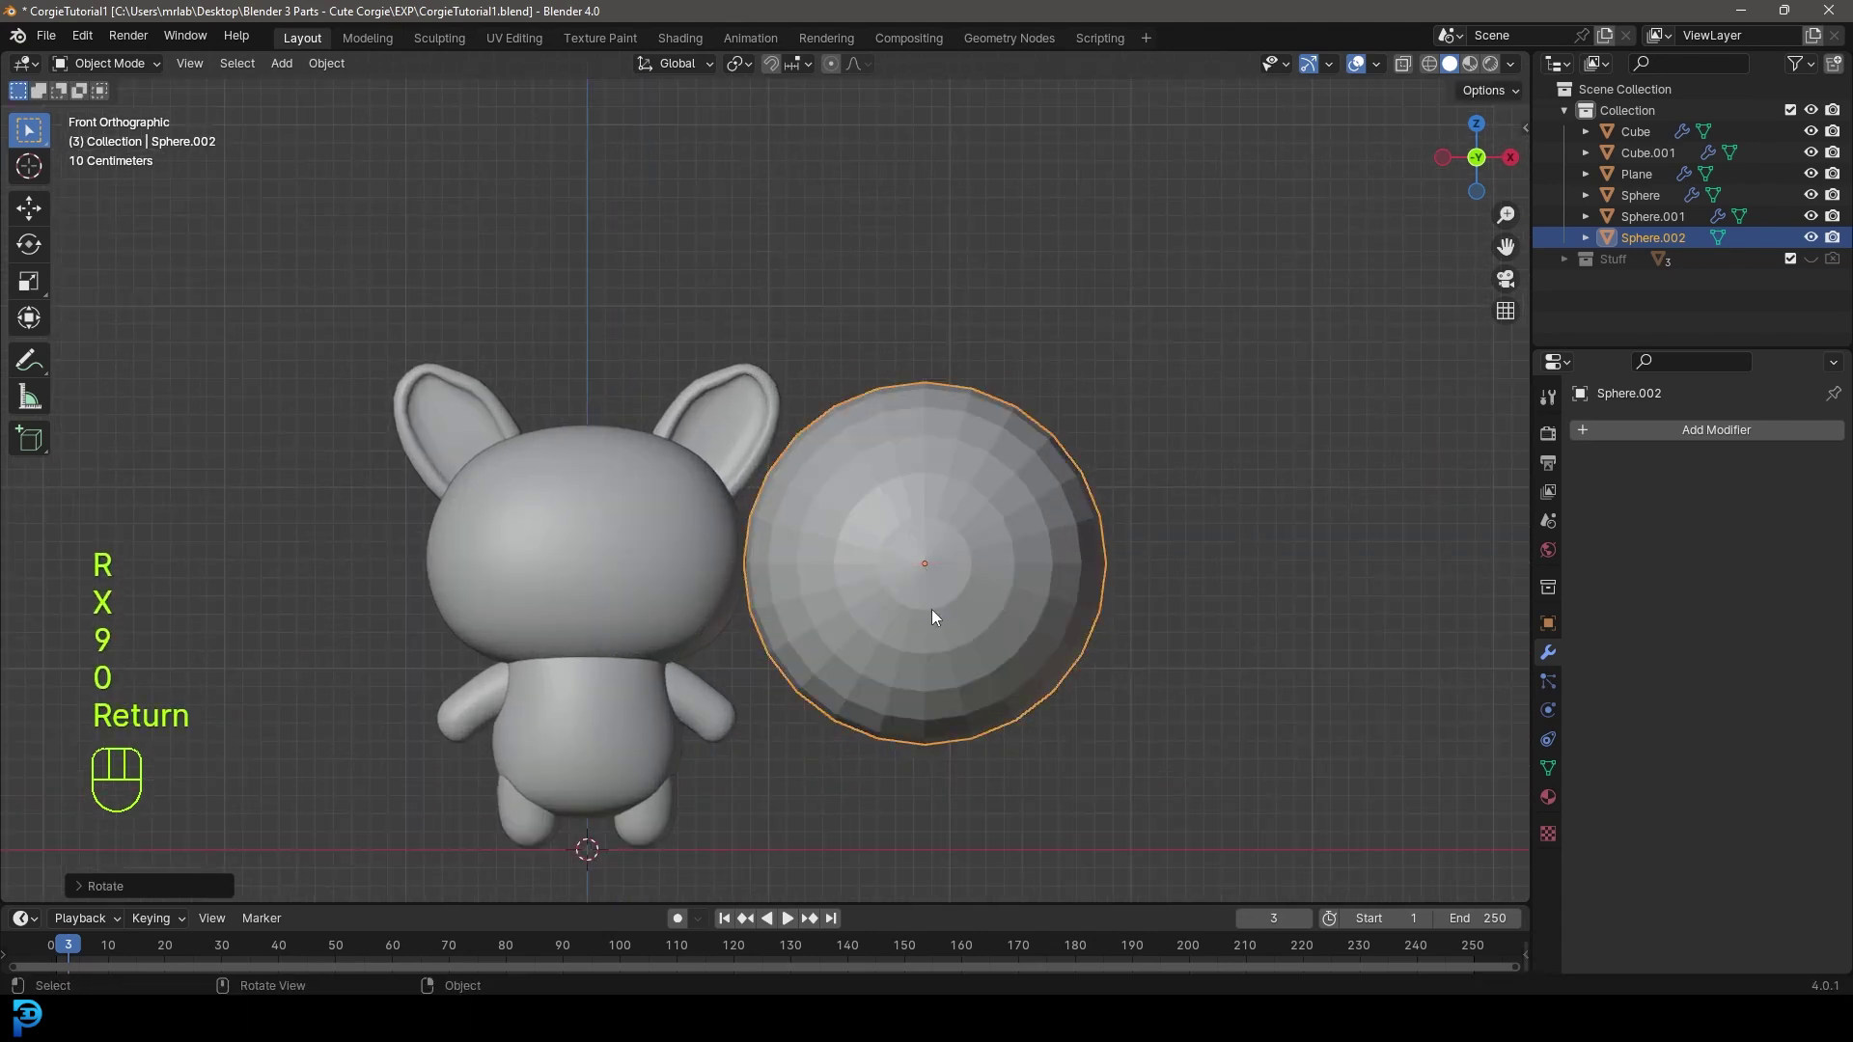
- Scale the sphere down to about 0.16 of its size as an eye and flatten it along Y
{"action": "scroll", "coordinate": [930, 610], "scroll_direction": "up", "scroll_amount": 2}
{"action": "key", "text": "s"}
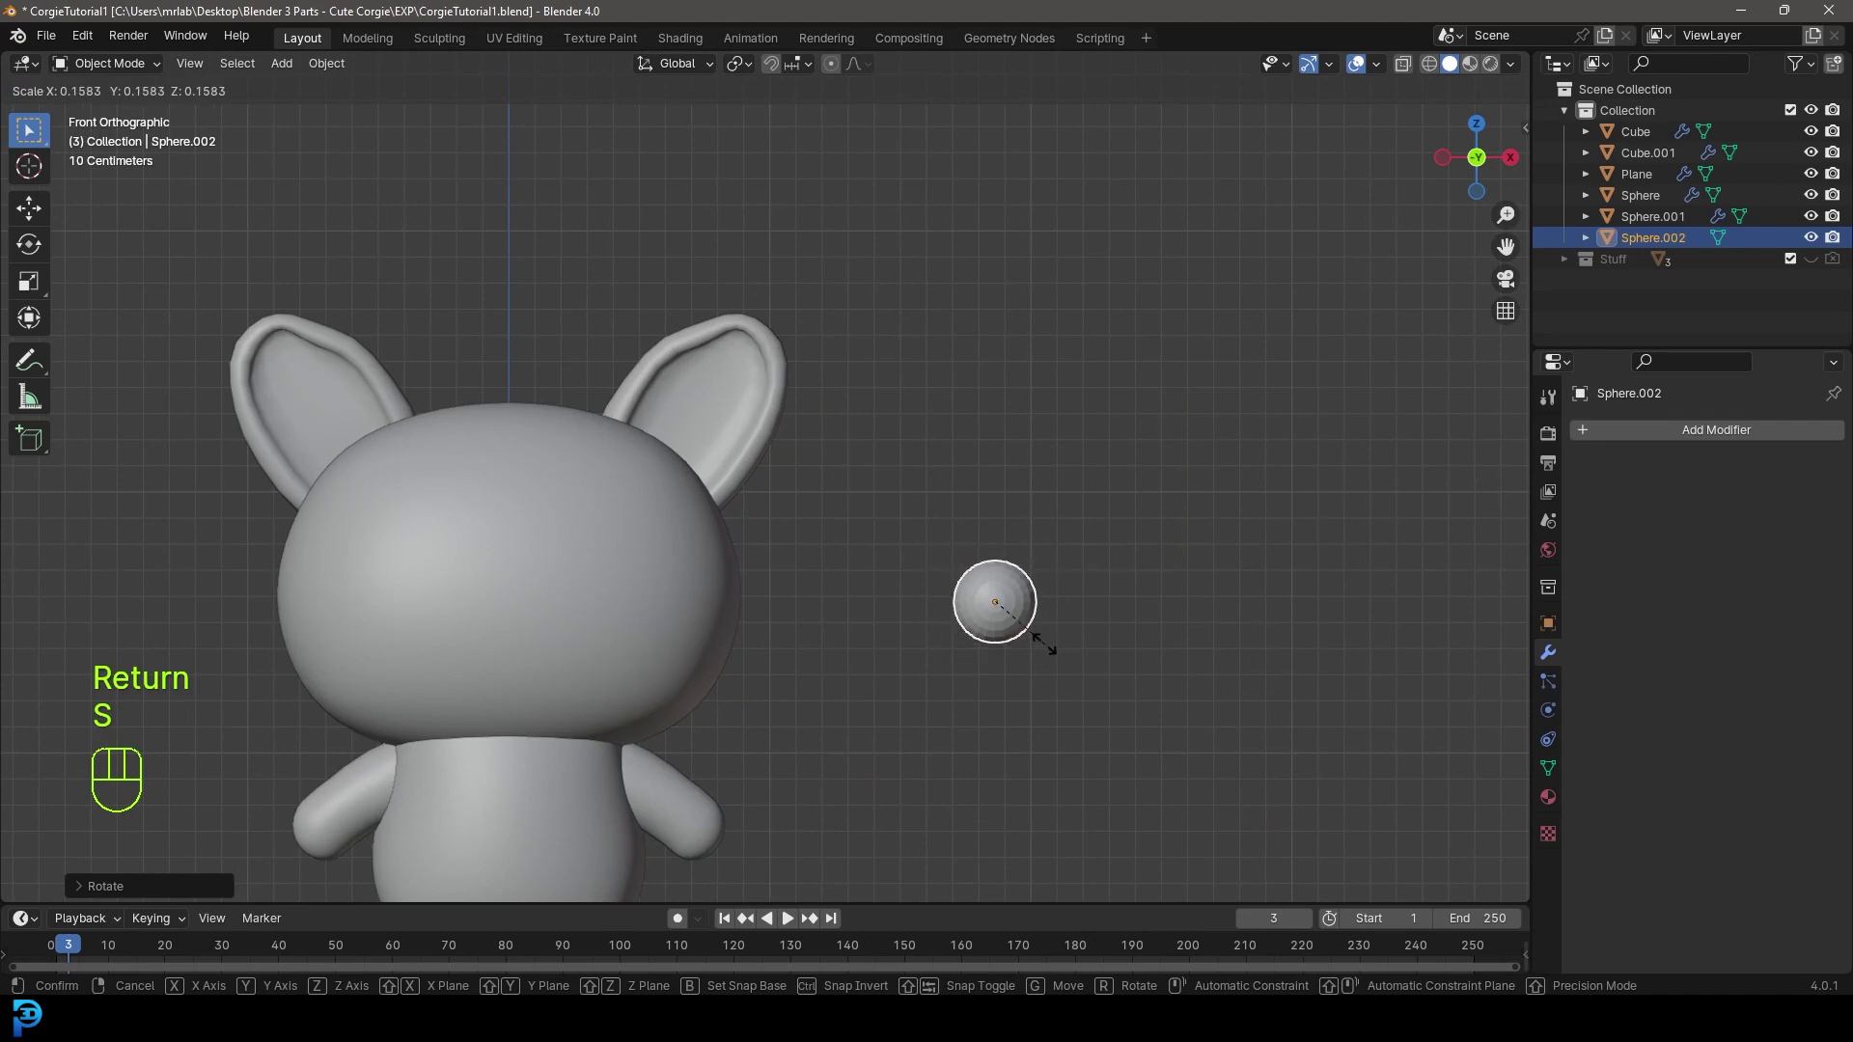
{"action": "left_click", "coordinate": [1045, 645]}
{"action": "key", "text": "KP_3"}
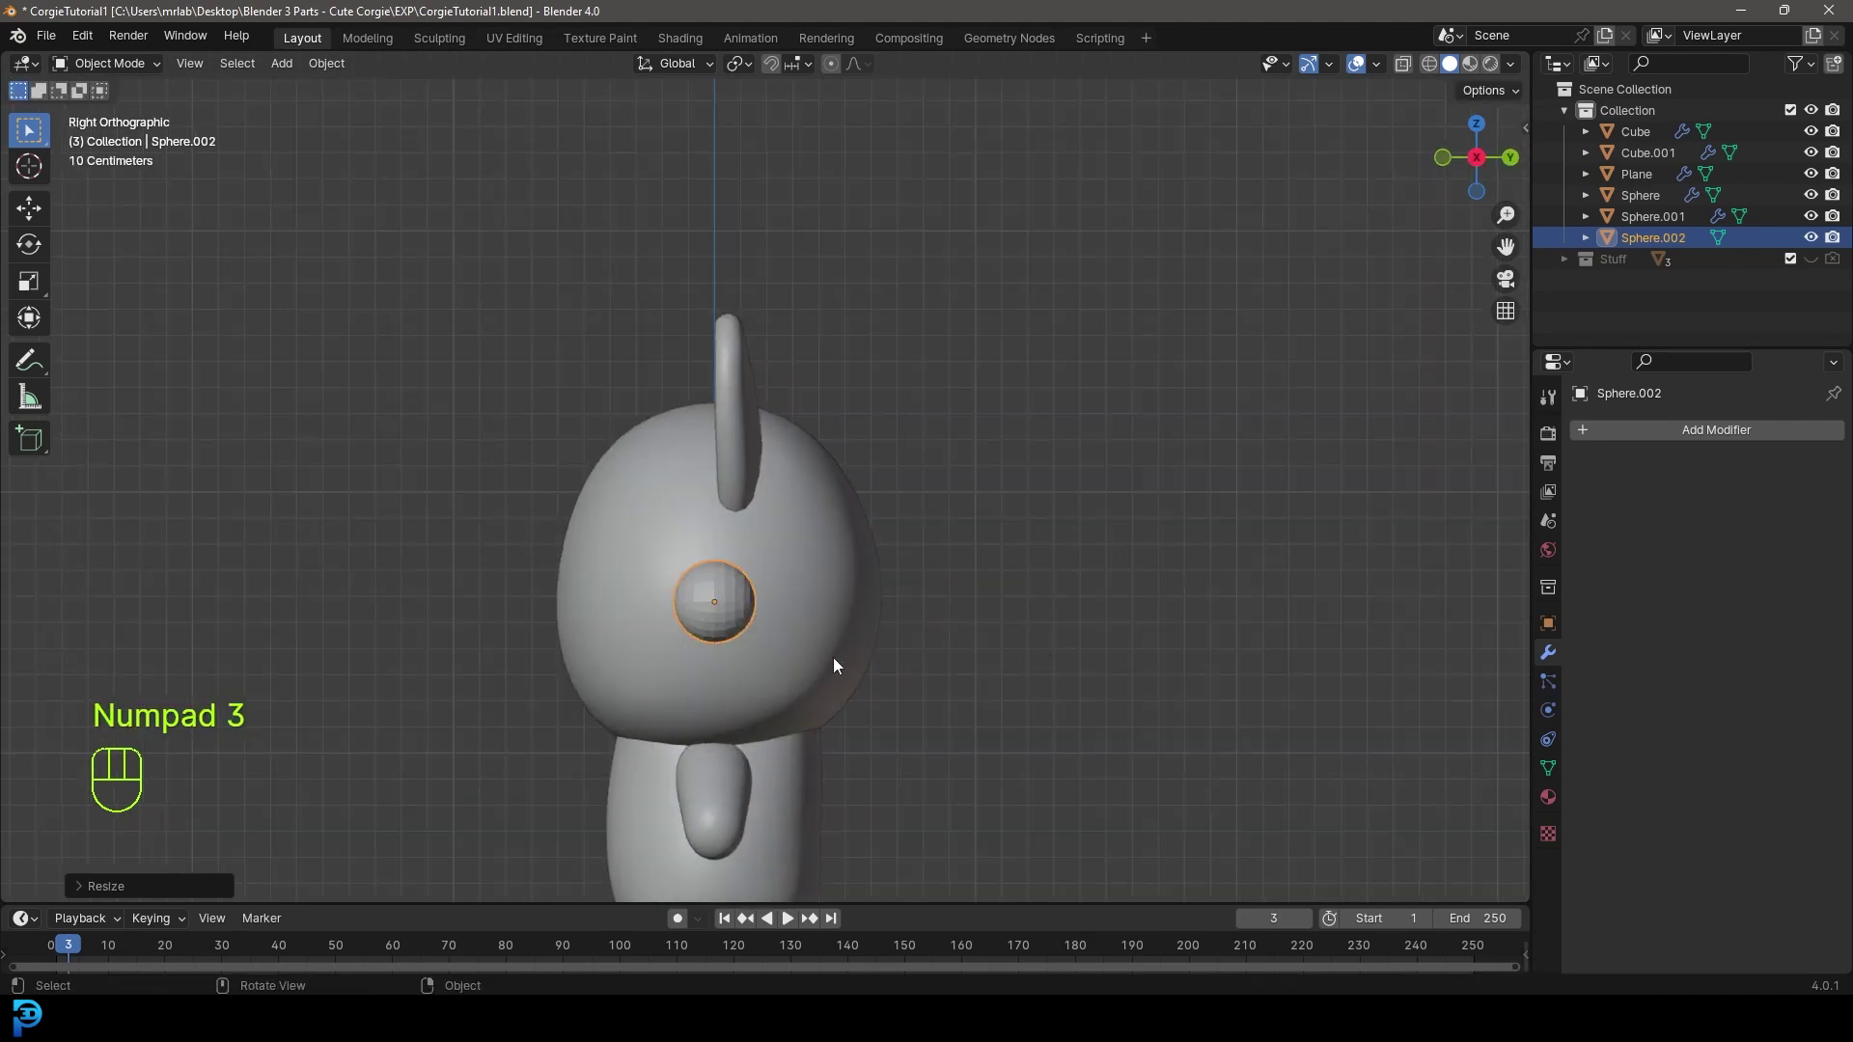
{"action": "scroll", "coordinate": [830, 603], "scroll_direction": "up", "scroll_amount": 5}
{"action": "key", "text": "s"}
{"action": "key", "text": "y"}
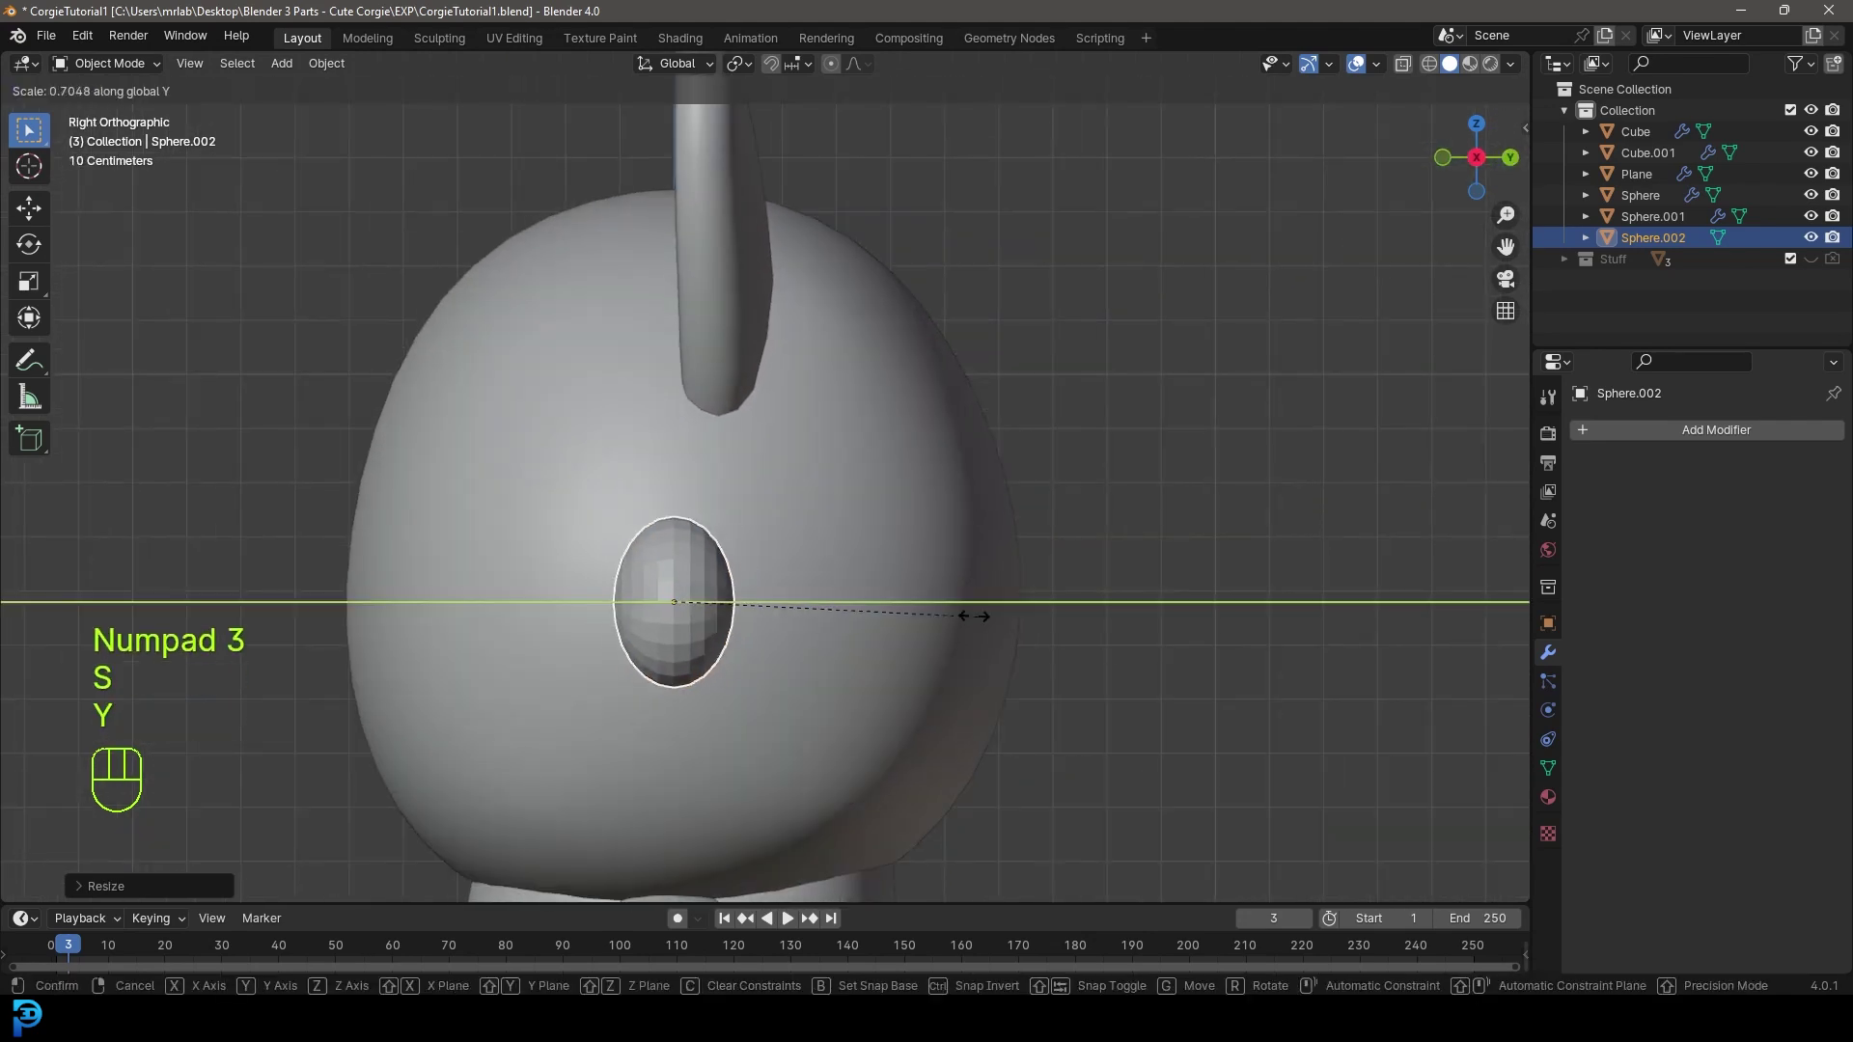
{"action": "left_click", "coordinate": [859, 604]}
- Apply smooth shading to the flattened eye sphere
{"action": "middle_click_drag", "start_coordinate": [858, 605], "coordinate": [1173, 565]}
{"action": "right_click", "coordinate": [1114, 572]}
{"action": "left_click", "coordinate": [1058, 567]}
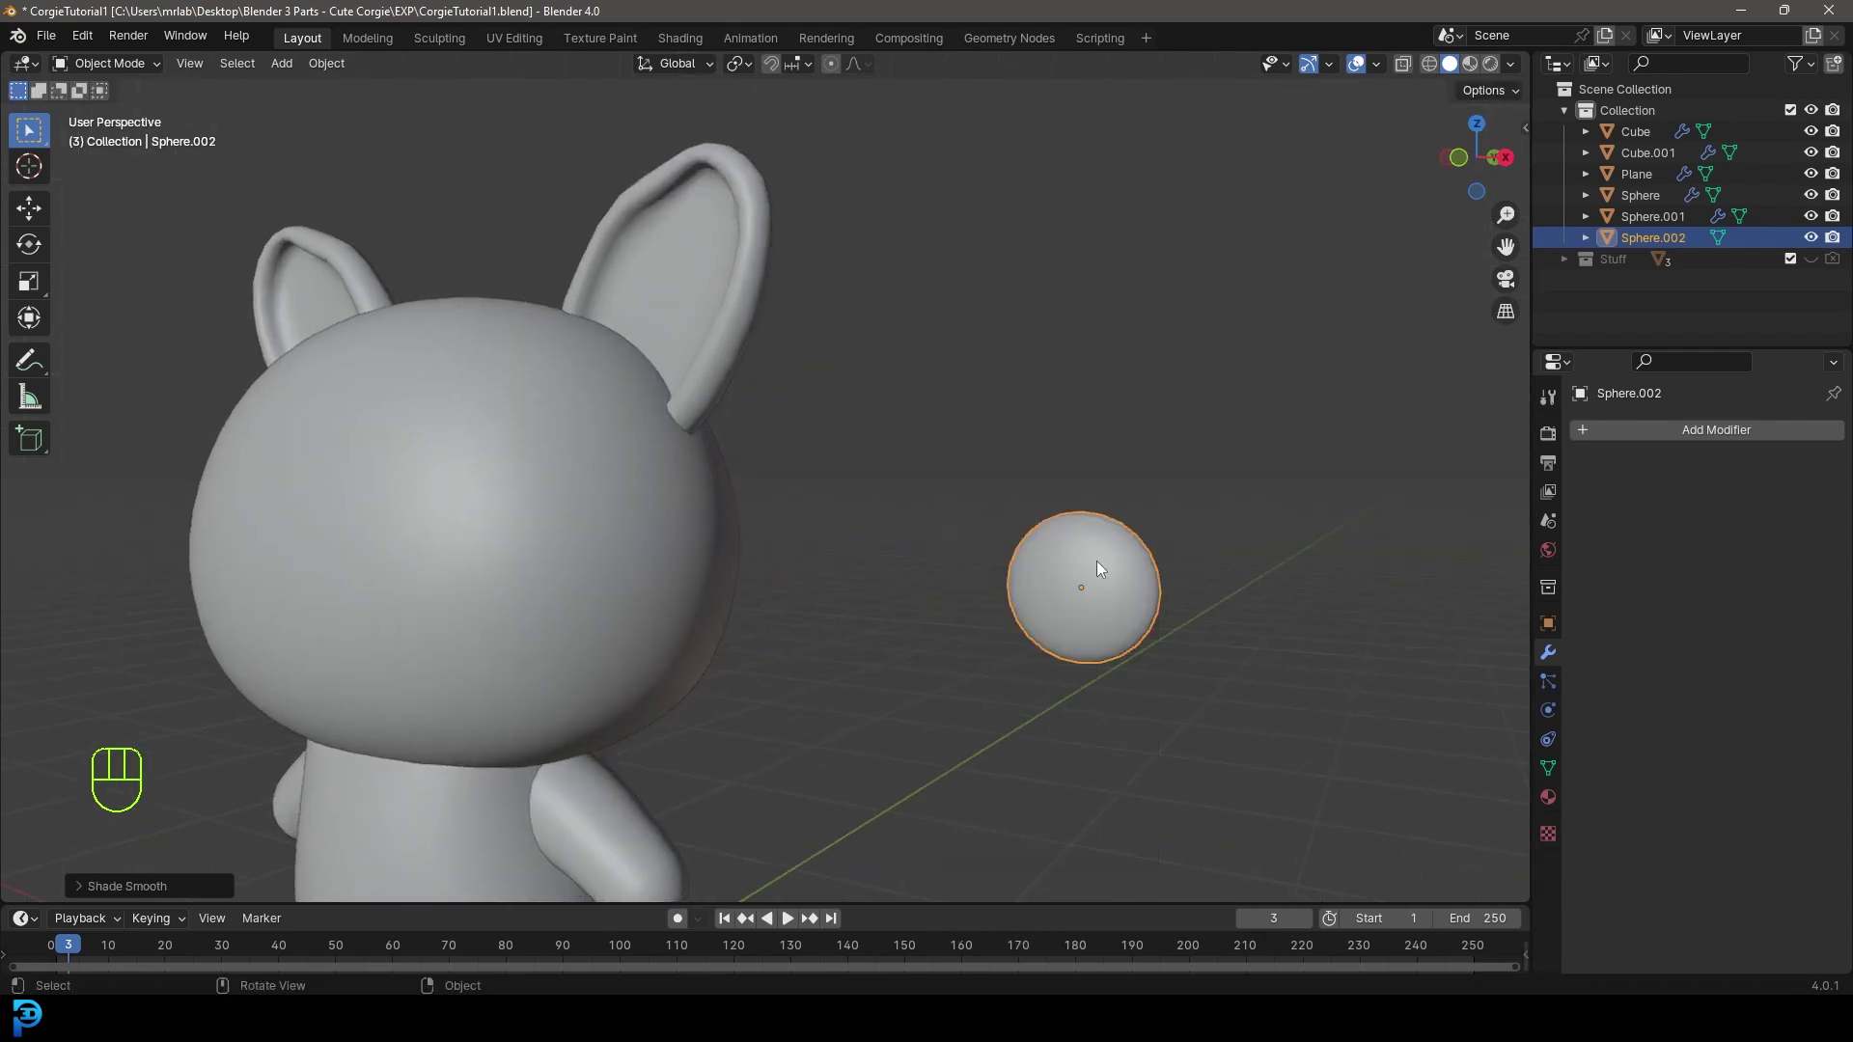
- Add a Mirror modifier to the eye on the X axis with the head as the mirror object
{"action": "key", "text": "KP_1"}
{"action": "left_click", "coordinate": [1694, 425]}
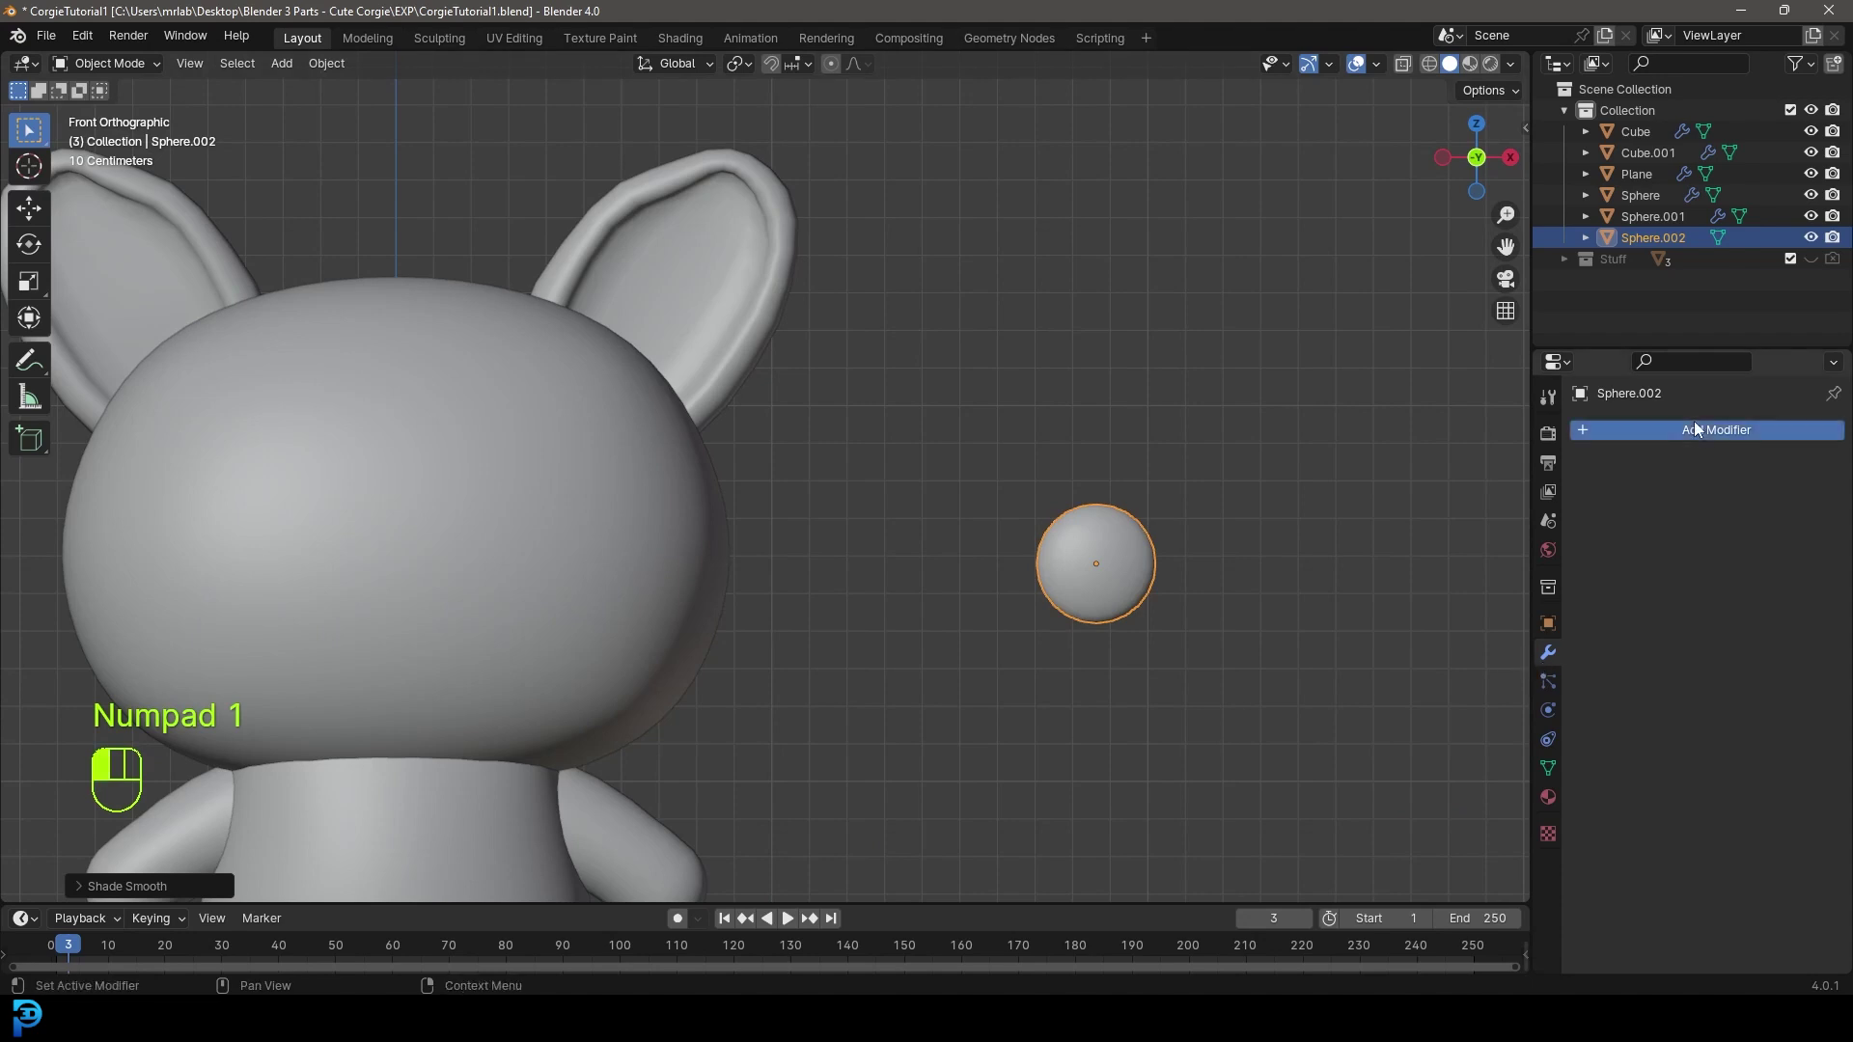
{"action": "type", "text": "mlti"}
{"action": "key", "text": "BackSpace"}
{"action": "key", "text": "BackSpace"}
{"action": "left_click", "coordinate": [1679, 463]}
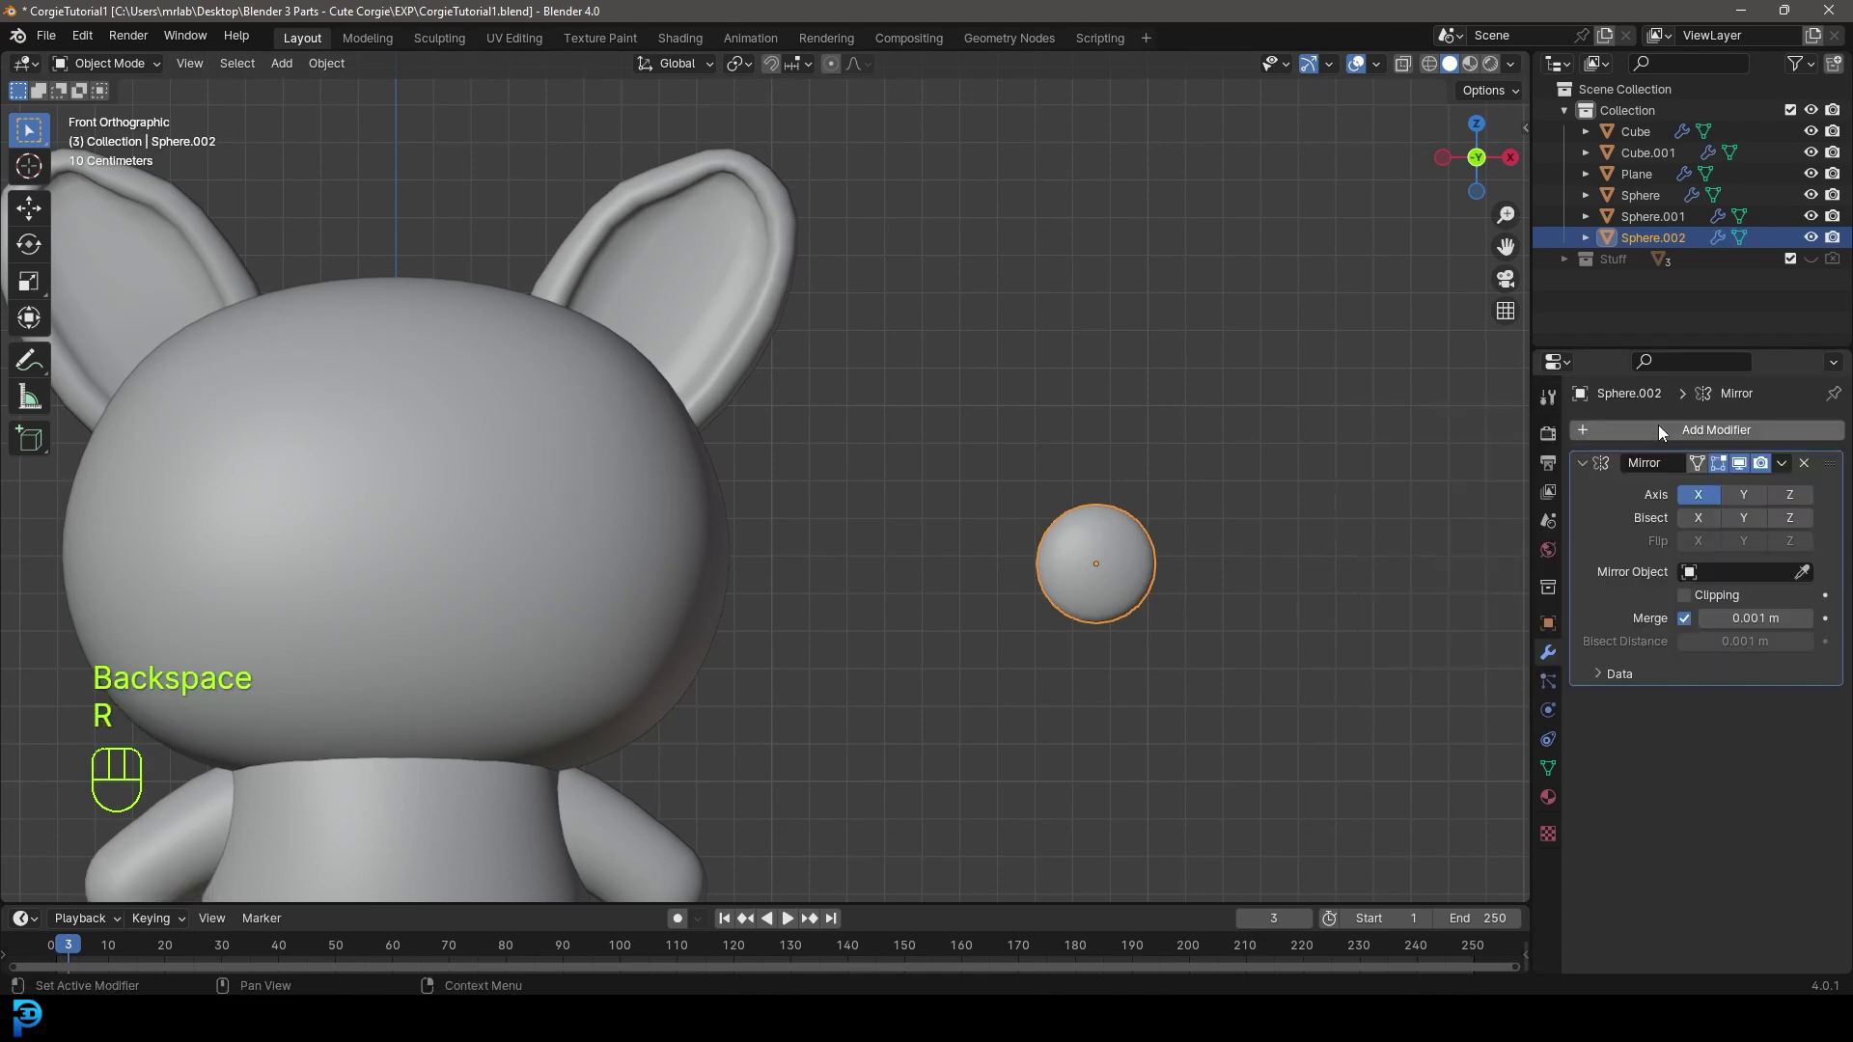
{"action": "left_click", "coordinate": [447, 338]}
- Move the eye onto the upper face in front view and bring it forward along Y to just ahead of the head
{"action": "scroll", "coordinate": [849, 547], "scroll_direction": "down", "scroll_amount": 3}
{"action": "scroll", "coordinate": [965, 579], "scroll_direction": "up", "scroll_amount": 1}
{"action": "key", "text": "g"}
{"action": "left_click", "coordinate": [803, 577]}
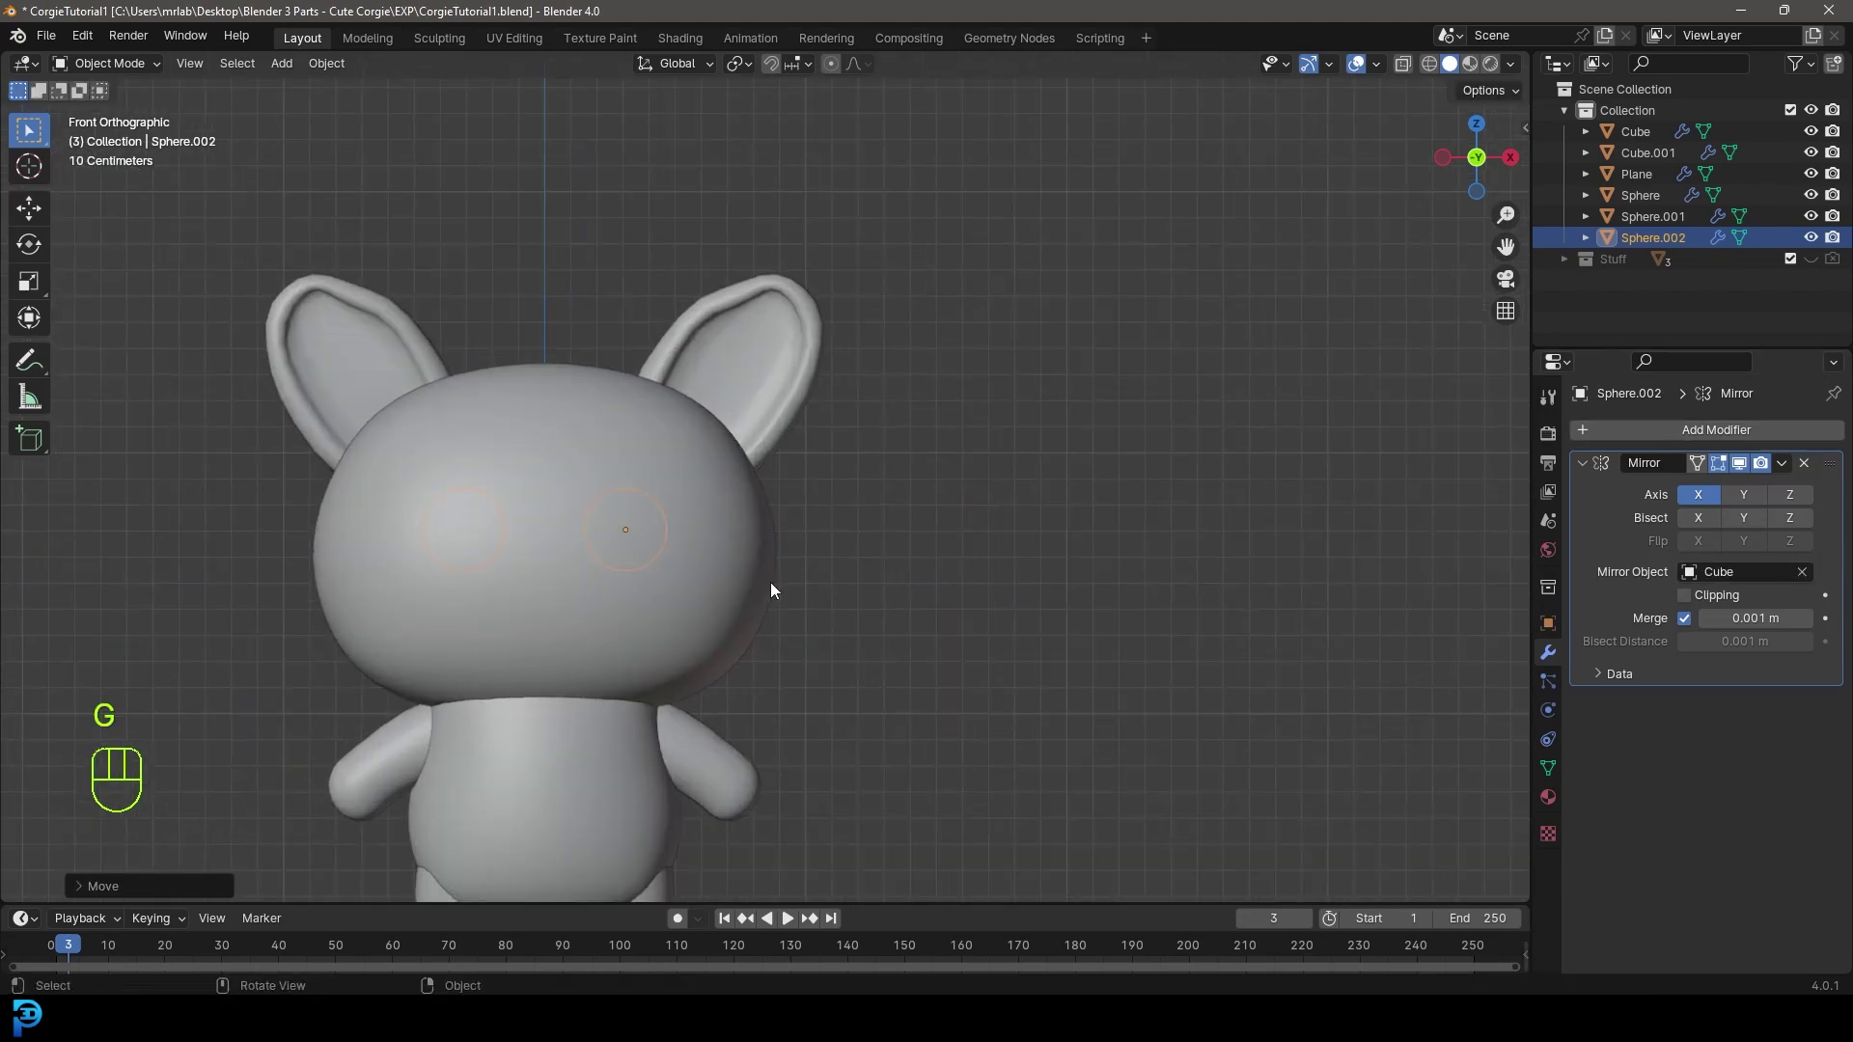
{"action": "key", "text": "KP_3"}
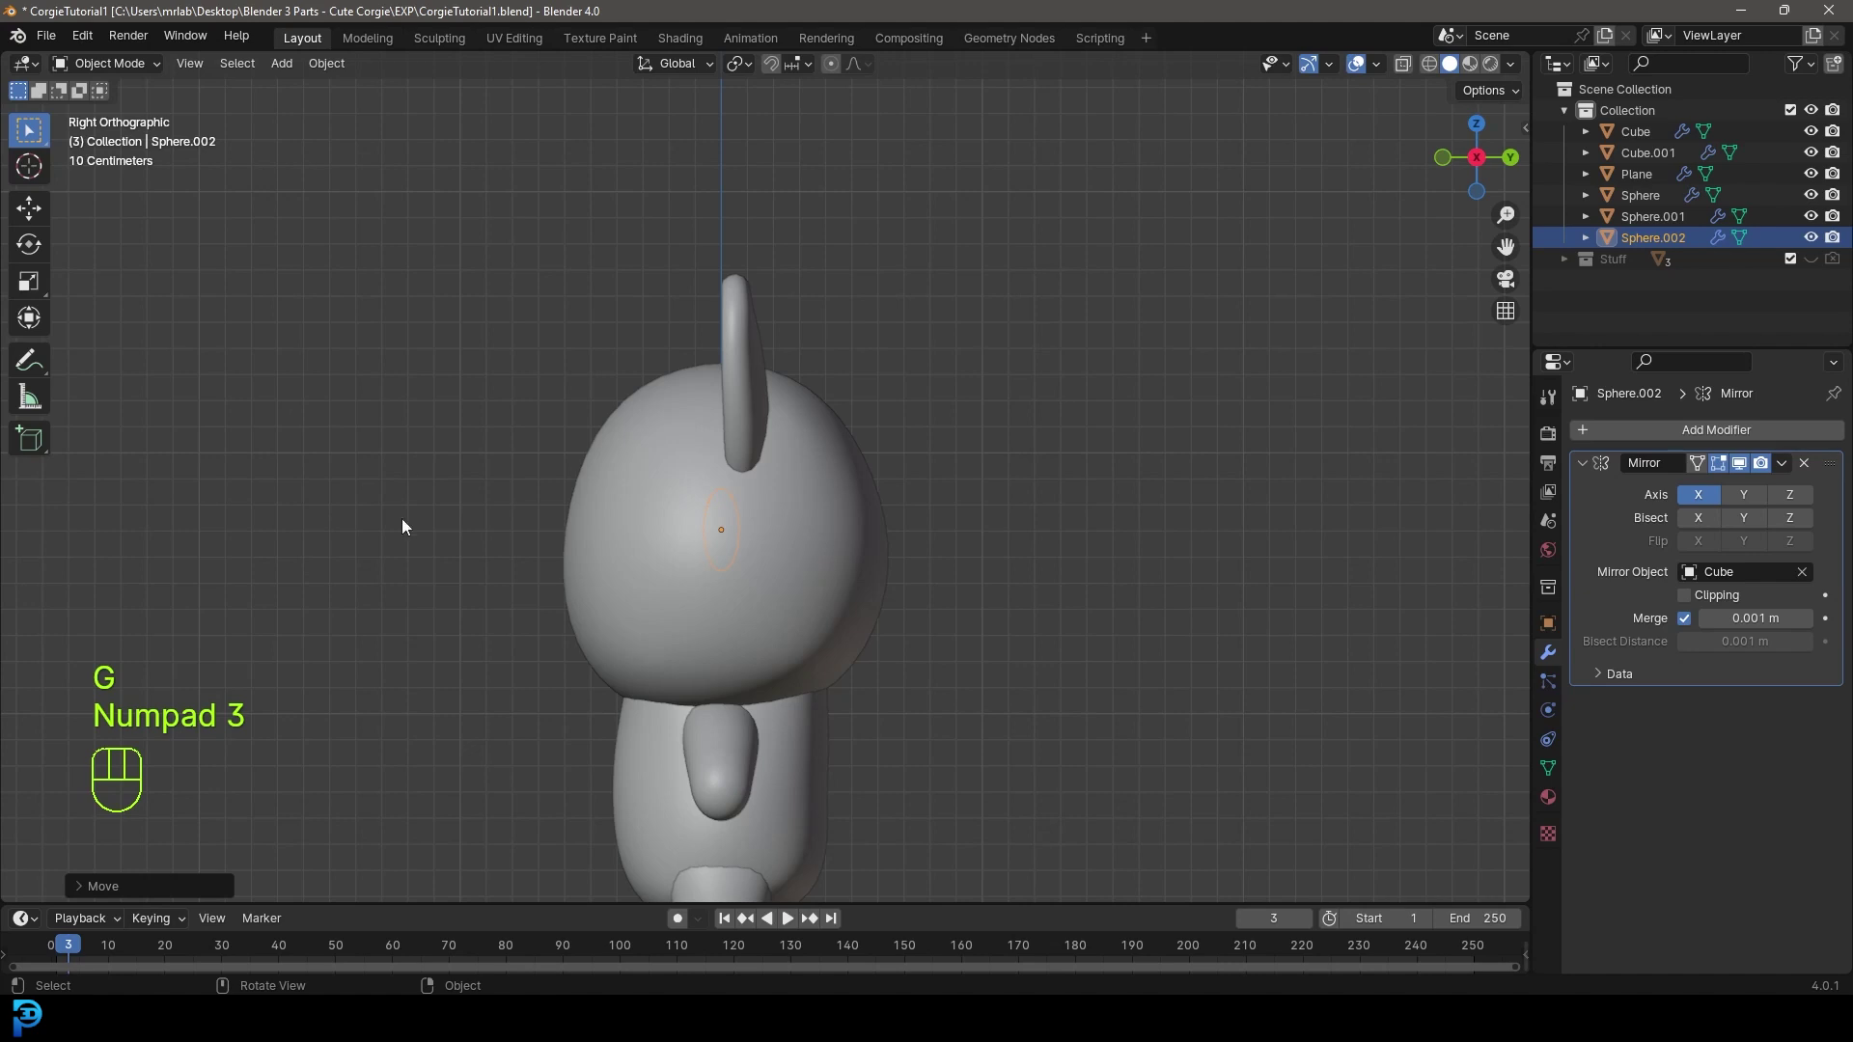
{"action": "scroll", "coordinate": [698, 548], "scroll_direction": "up", "scroll_amount": 2}
{"action": "key", "text": "g"}
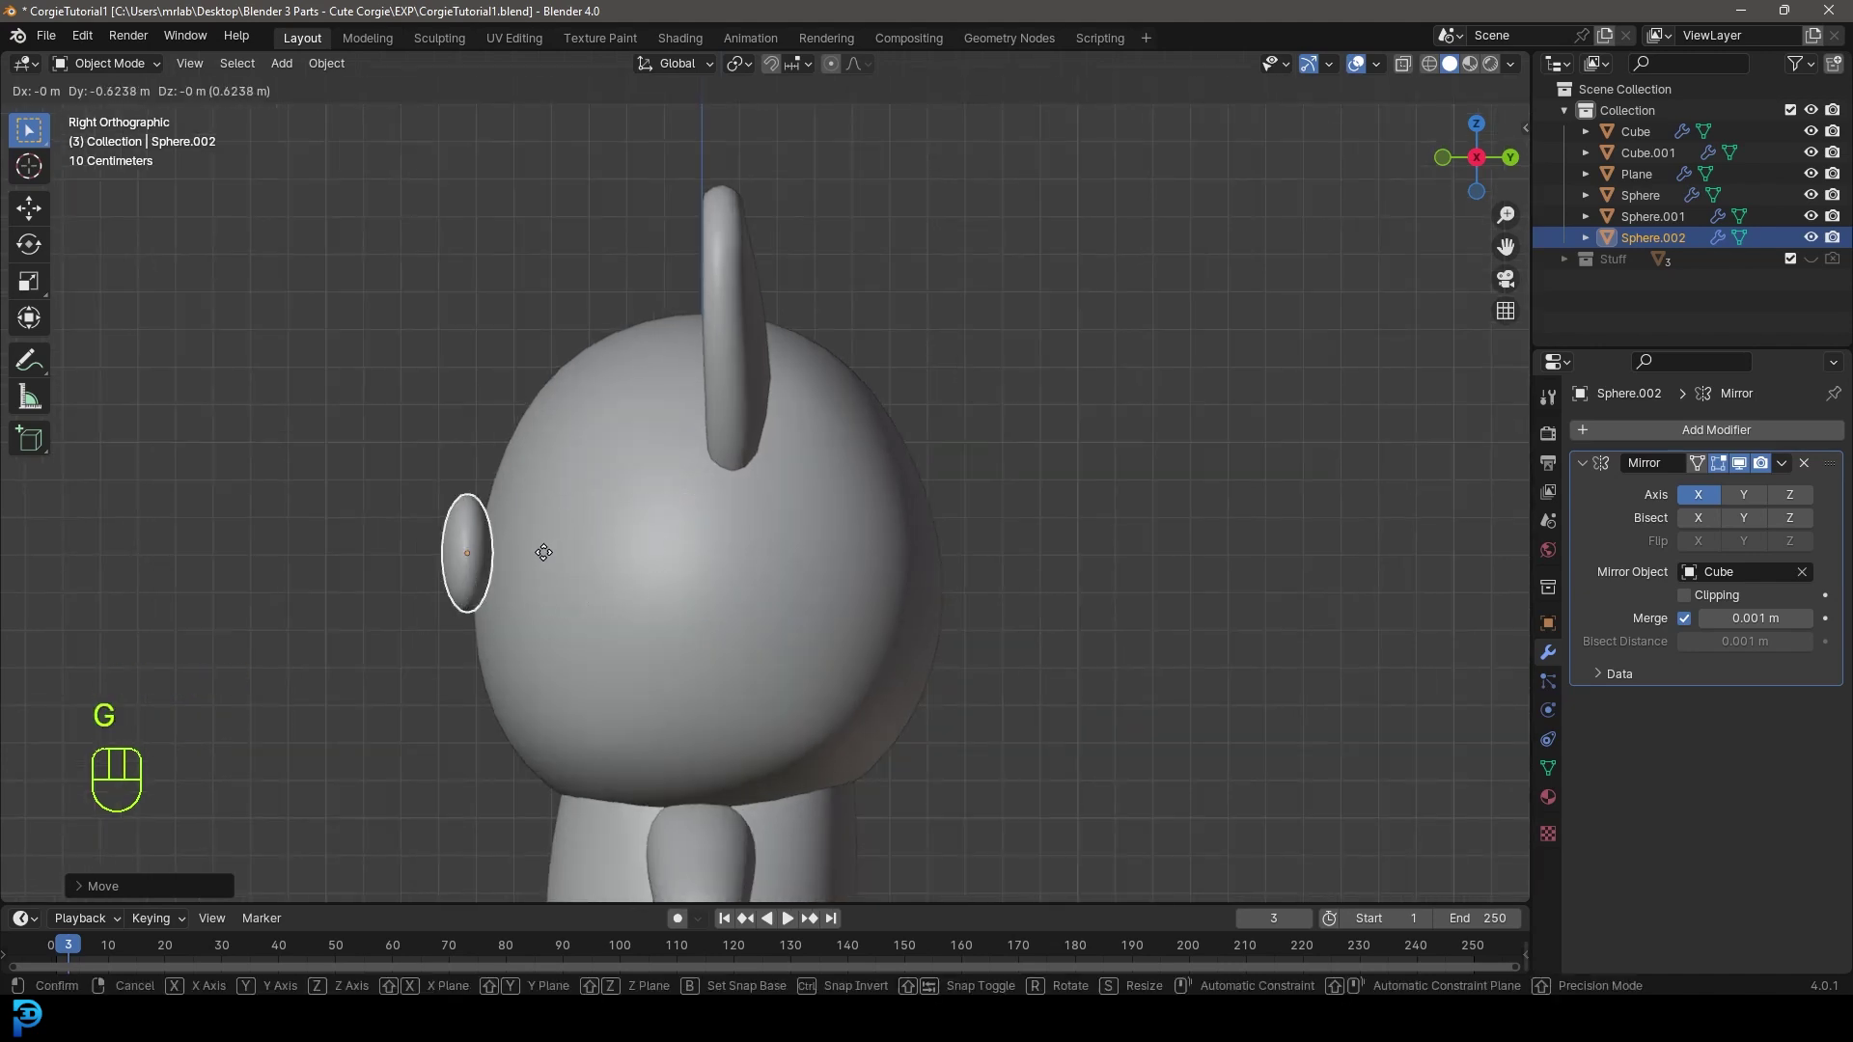
{"action": "left_click", "coordinate": [539, 550]}
- Tilt the eye in side view, then rotate and reposition it in top view to follow the head's curvature
{"action": "scroll", "coordinate": [692, 530], "scroll_direction": "up", "scroll_amount": 2}
{"action": "key", "text": "r"}
{"action": "left_click", "coordinate": [664, 517]}
{"action": "key", "text": "KP_7"}
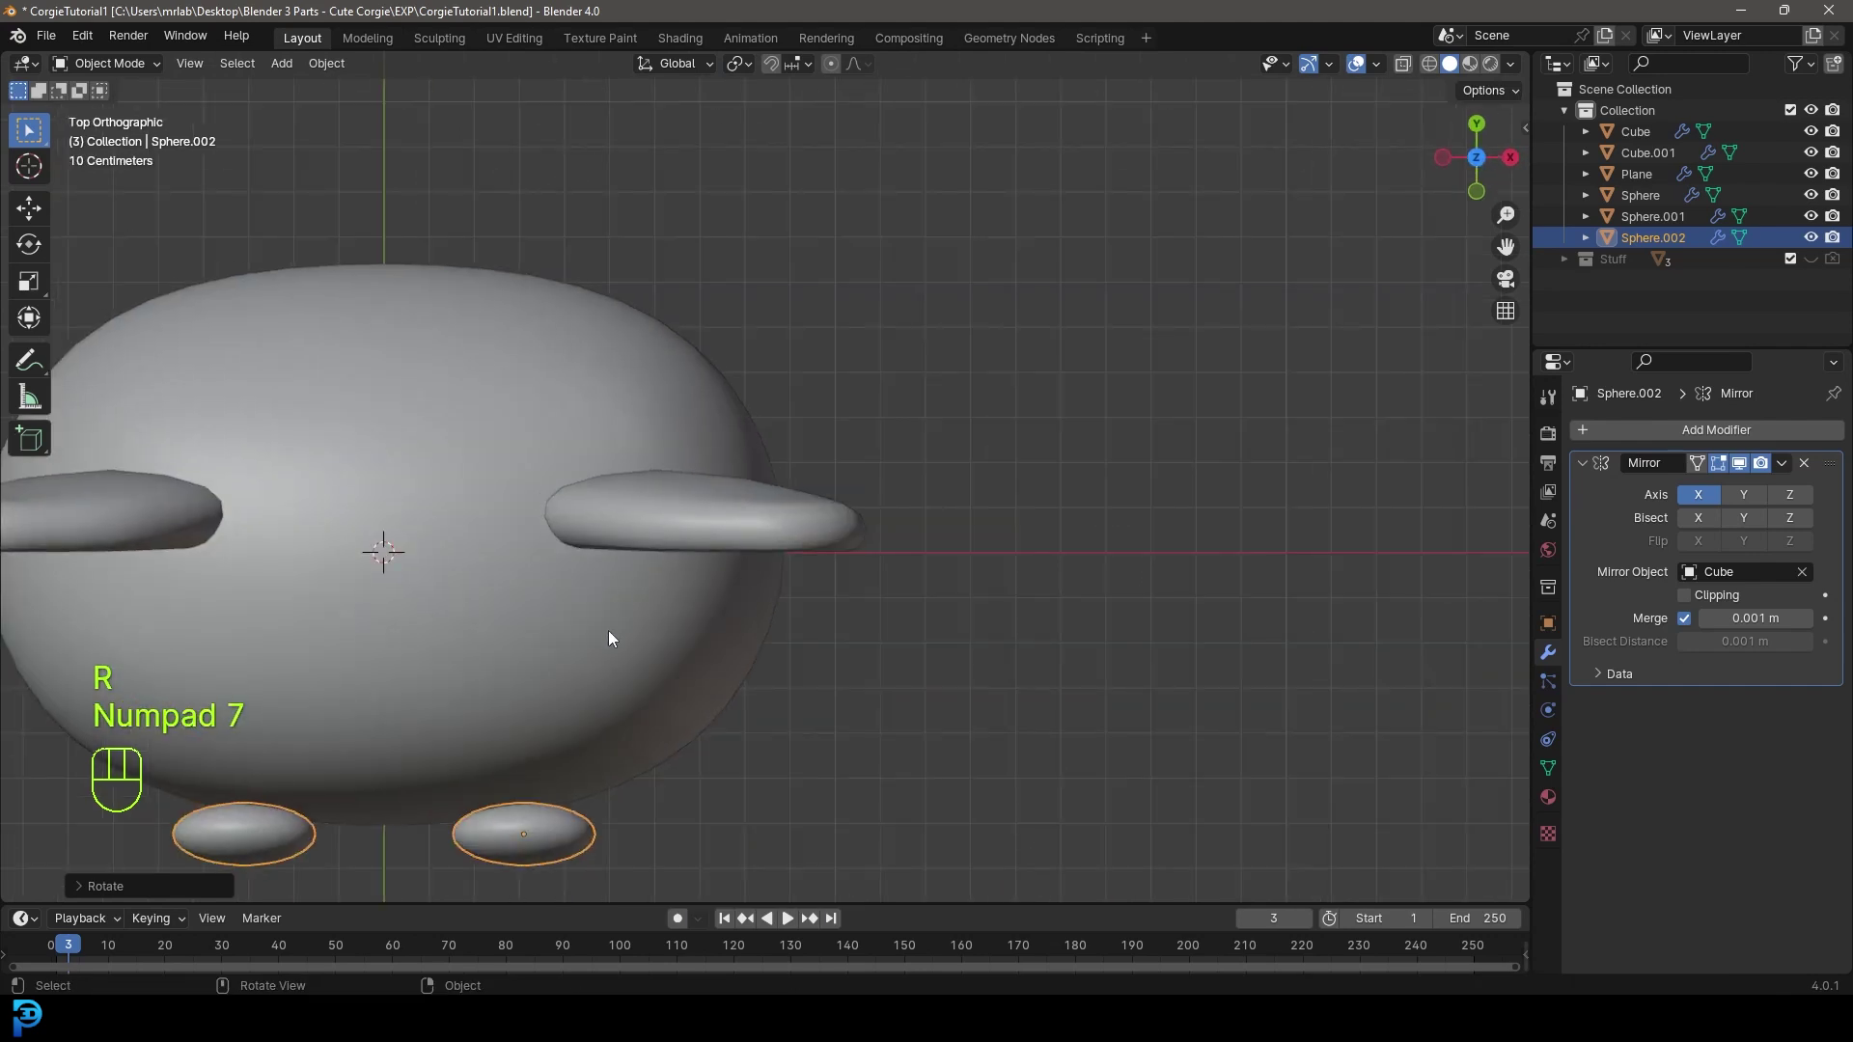
{"action": "key", "text": "r"}
{"action": "key", "text": "g"}
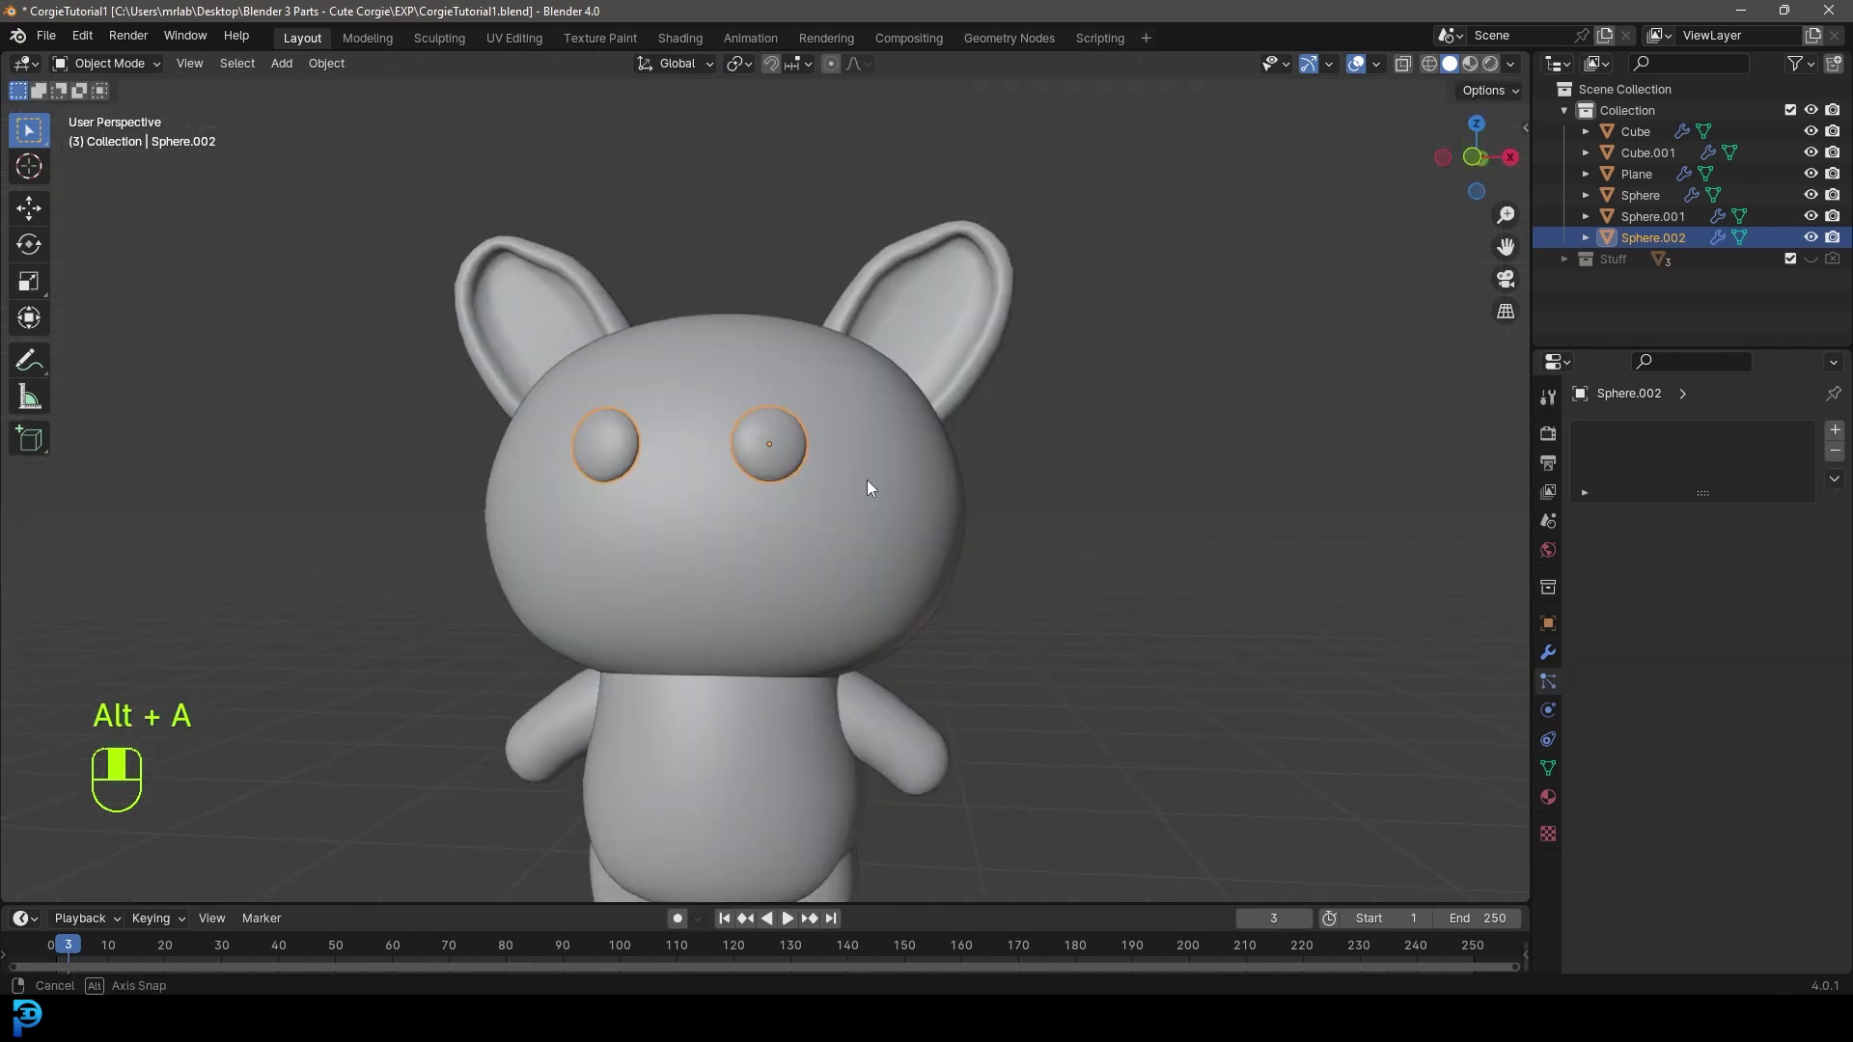
- Examine how the eyes sit against the head's surface from the side, above and below
{"action": "middle_click_drag", "start_coordinate": [867, 478], "coordinate": [653, 459]}
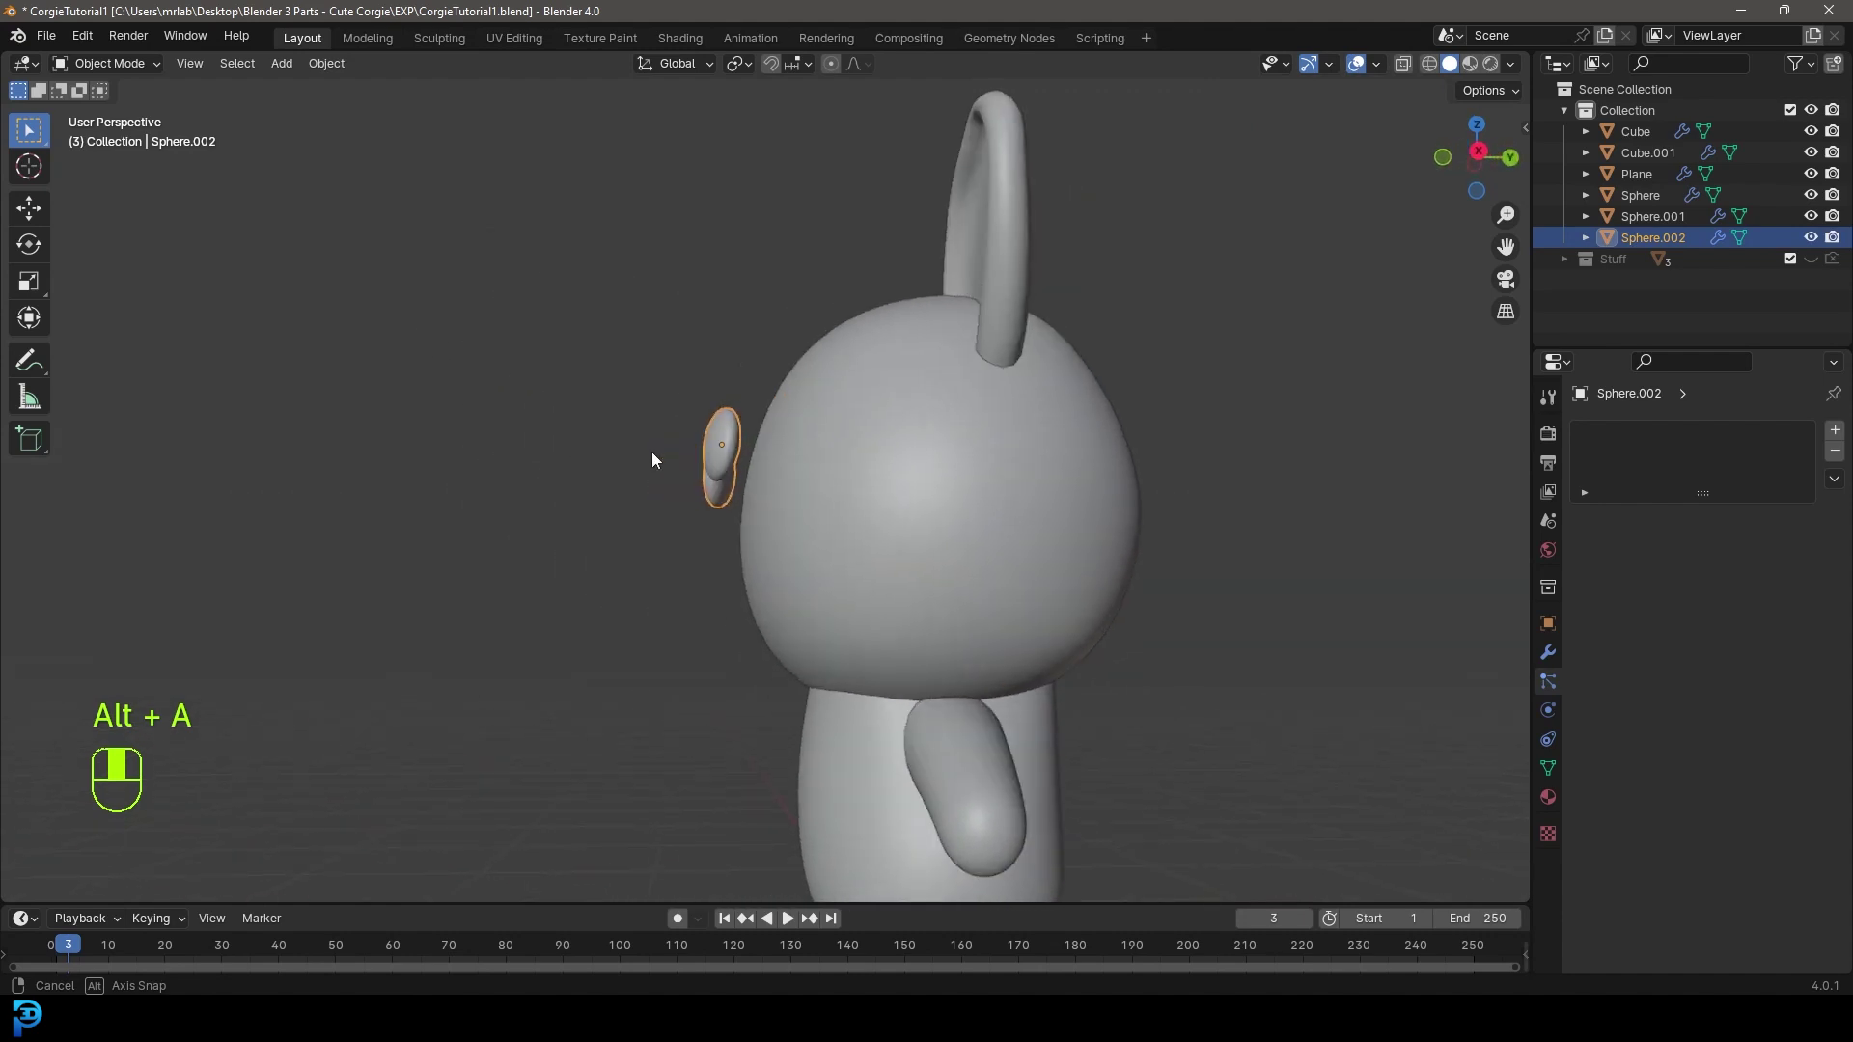
{"action": "scroll", "coordinate": [653, 459], "scroll_direction": "up", "scroll_amount": 3}
{"action": "middle_click_drag", "start_coordinate": [668, 373], "coordinate": [788, 454]}
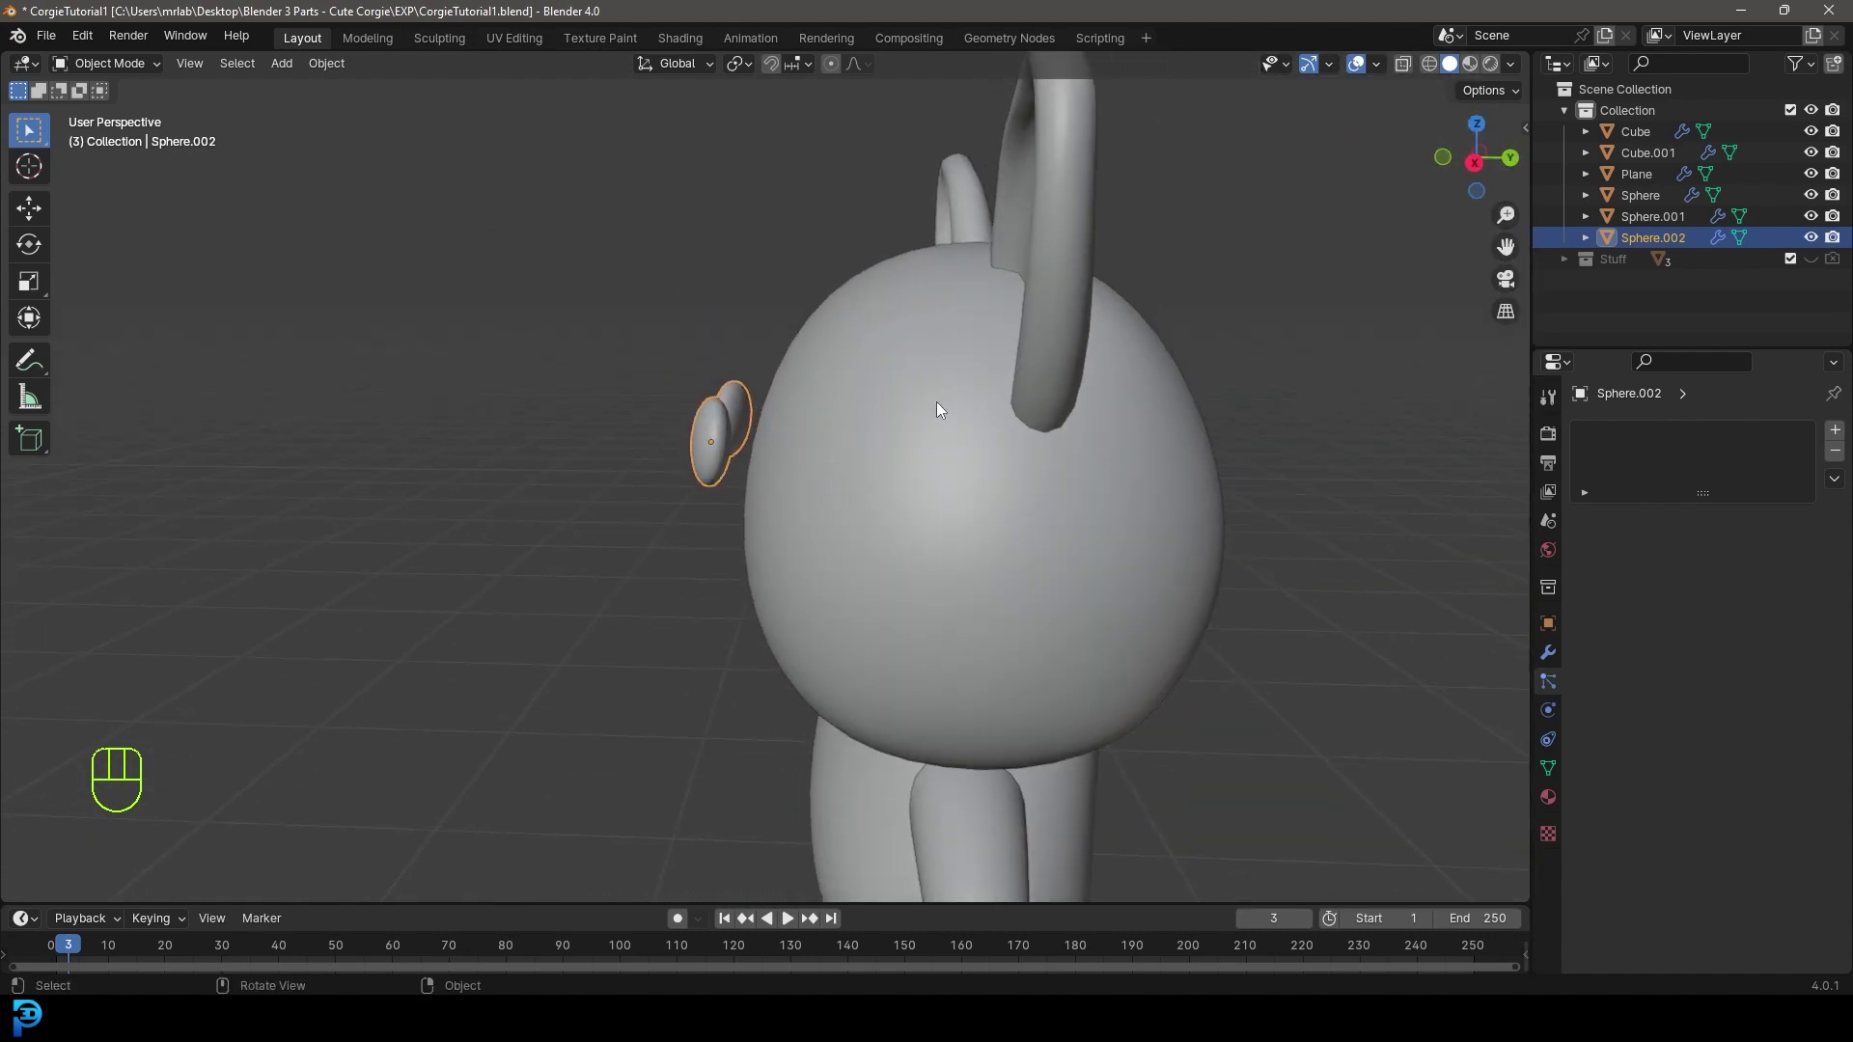
{"action": "left_click", "coordinate": [947, 366]}
{"action": "middle_click_drag", "start_coordinate": [943, 378], "coordinate": [855, 528]}
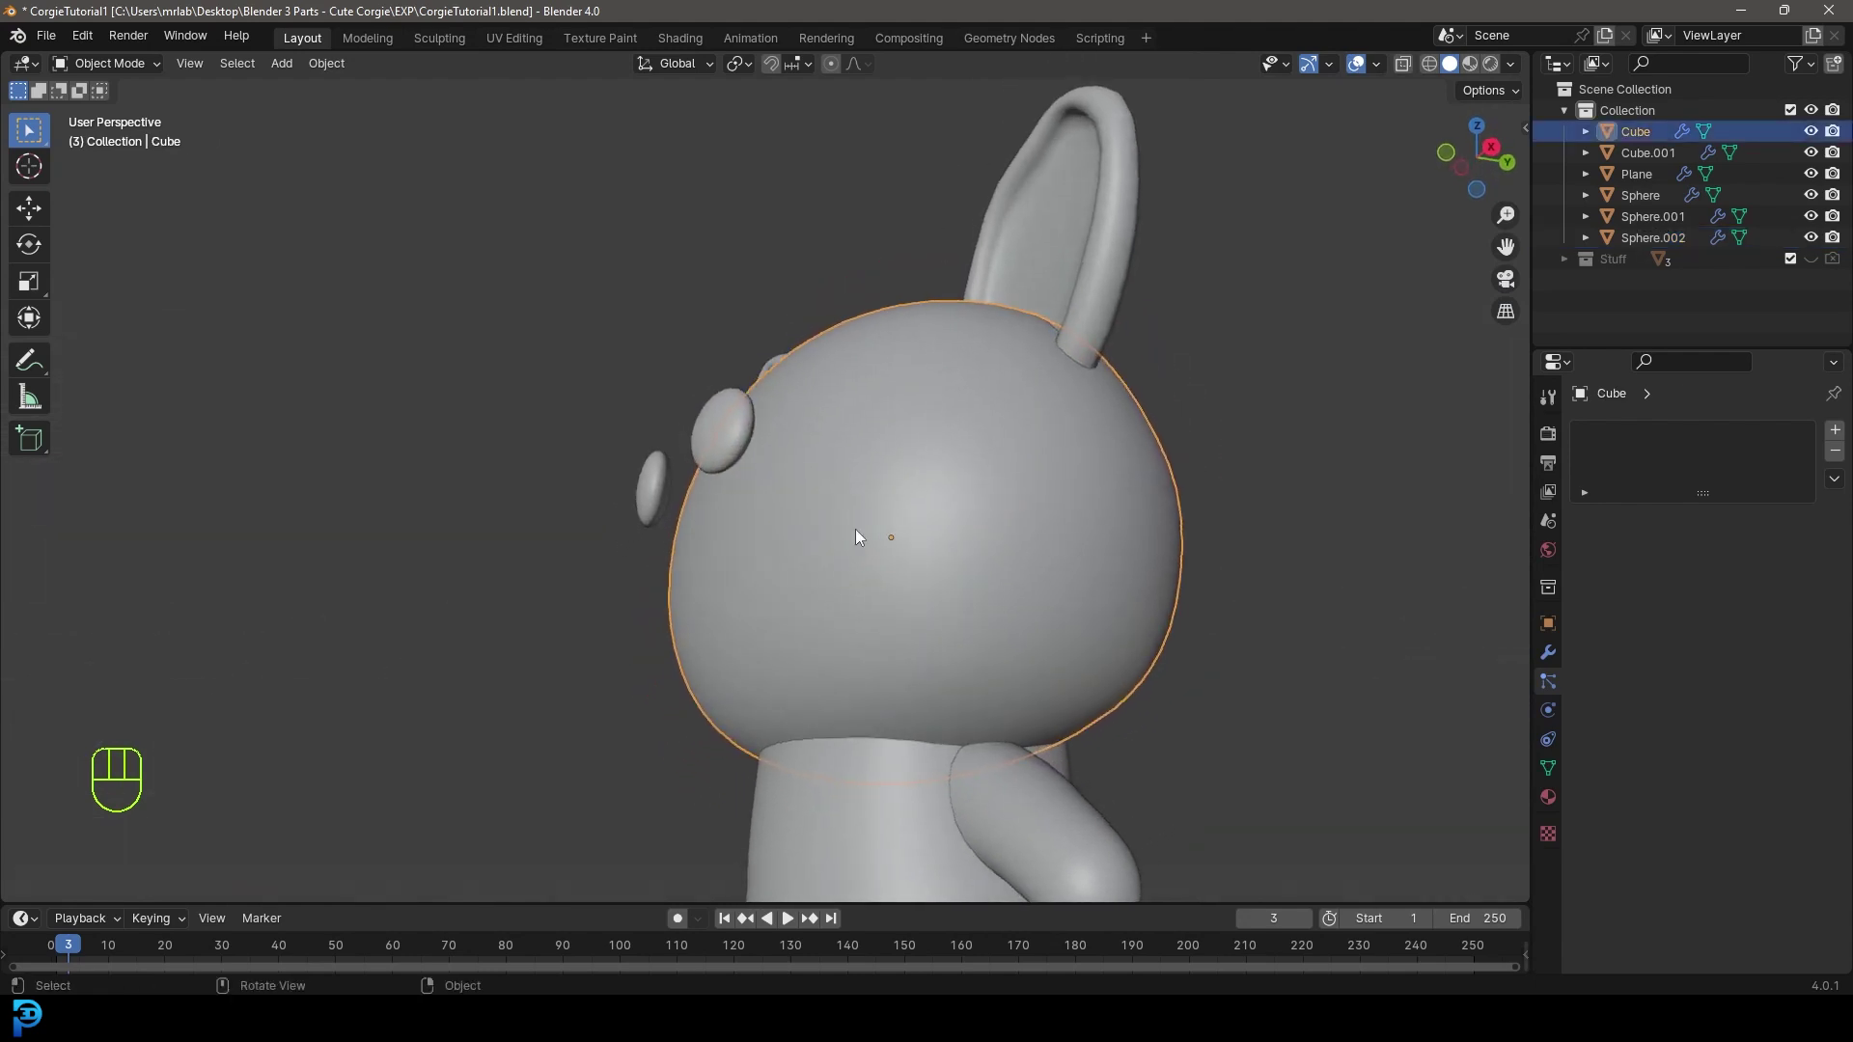
{"action": "scroll", "coordinate": [959, 449], "scroll_direction": "up", "scroll_amount": 5}
{"action": "middle_click_drag", "start_coordinate": [960, 449], "coordinate": [649, 374]}
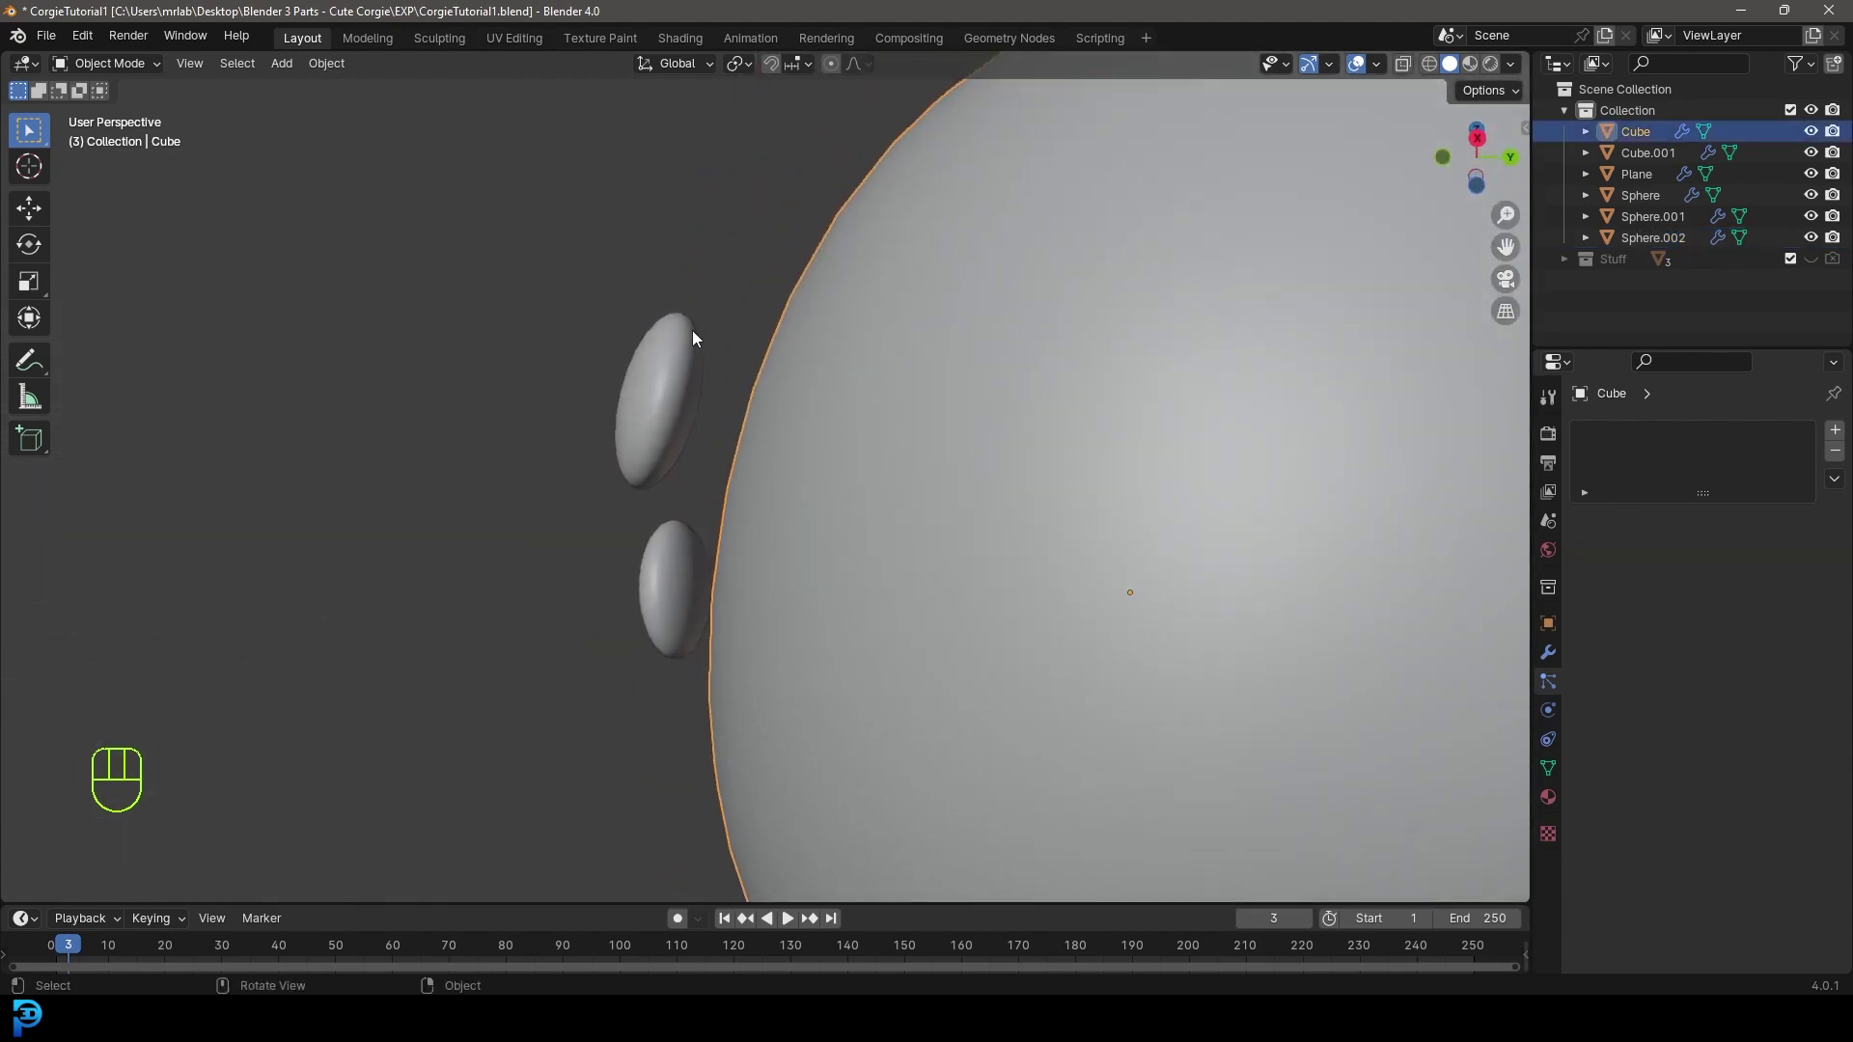
{"action": "middle_click_drag", "start_coordinate": [686, 300], "coordinate": [874, 332]}
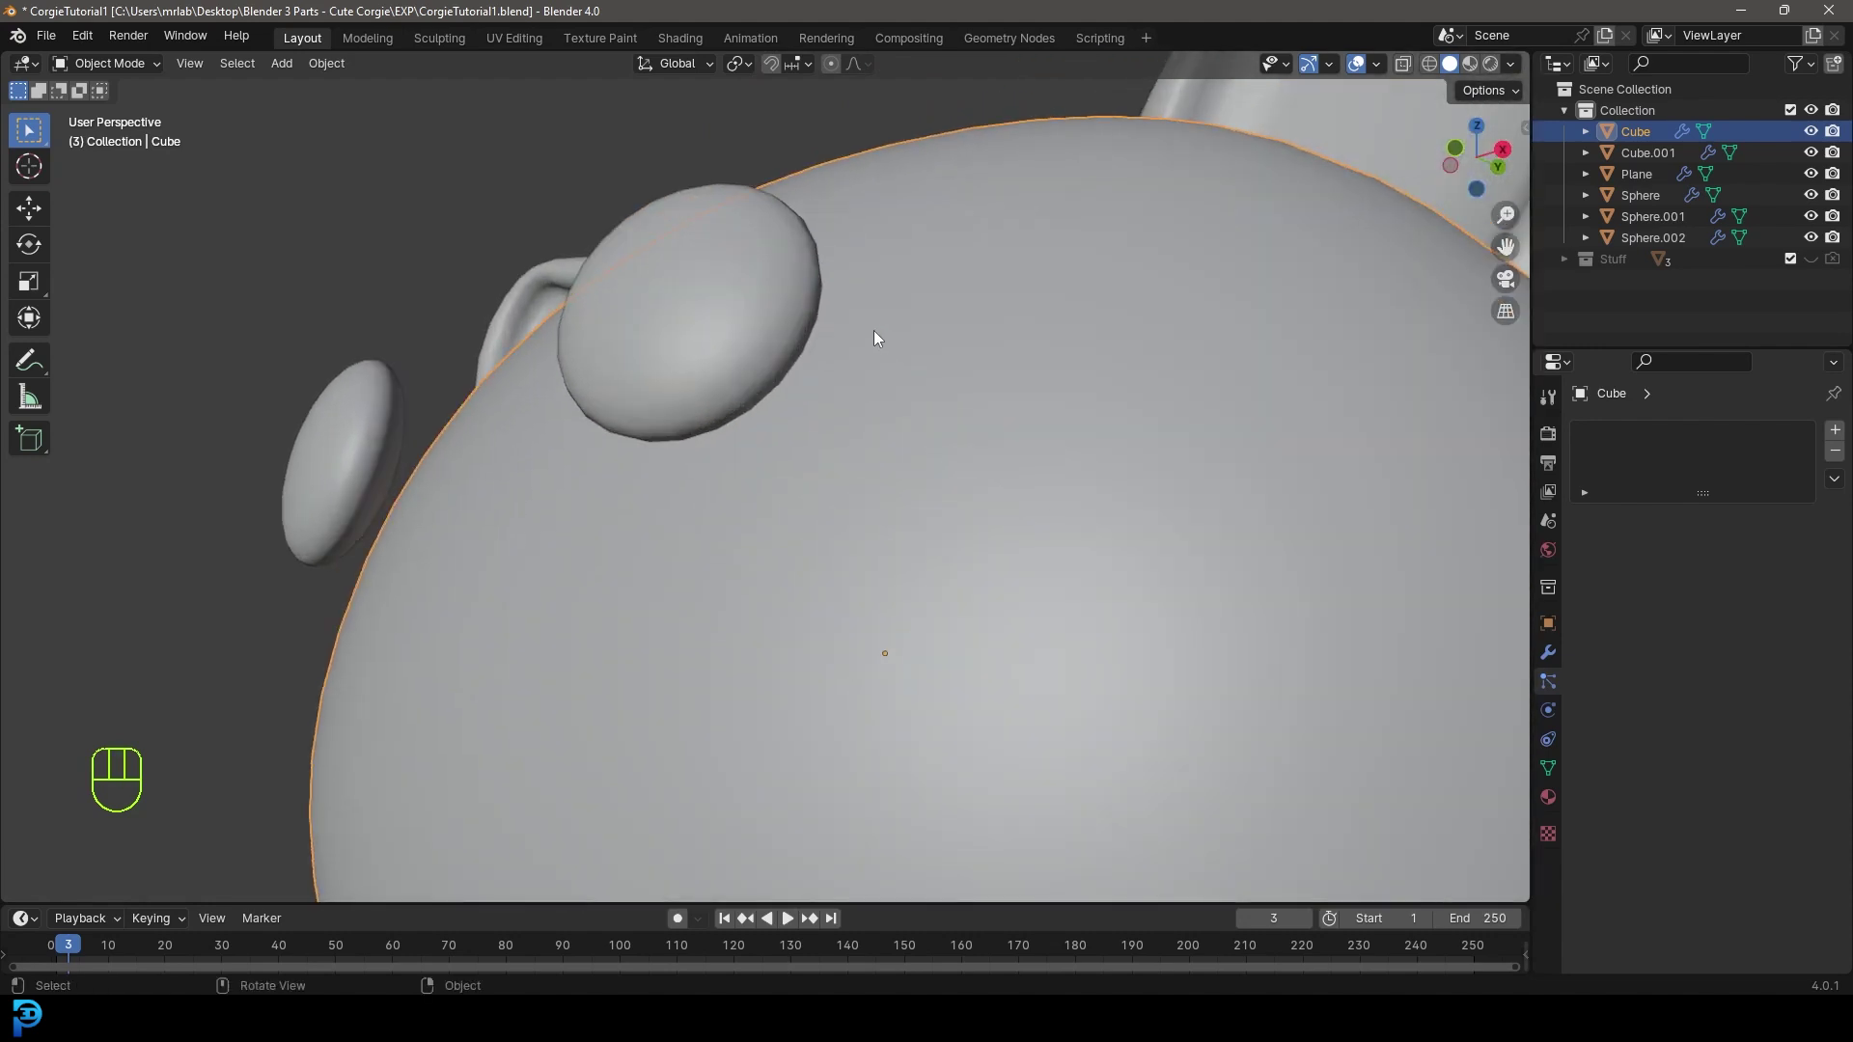
{"action": "middle_click_drag", "start_coordinate": [860, 407], "coordinate": [696, 302]}
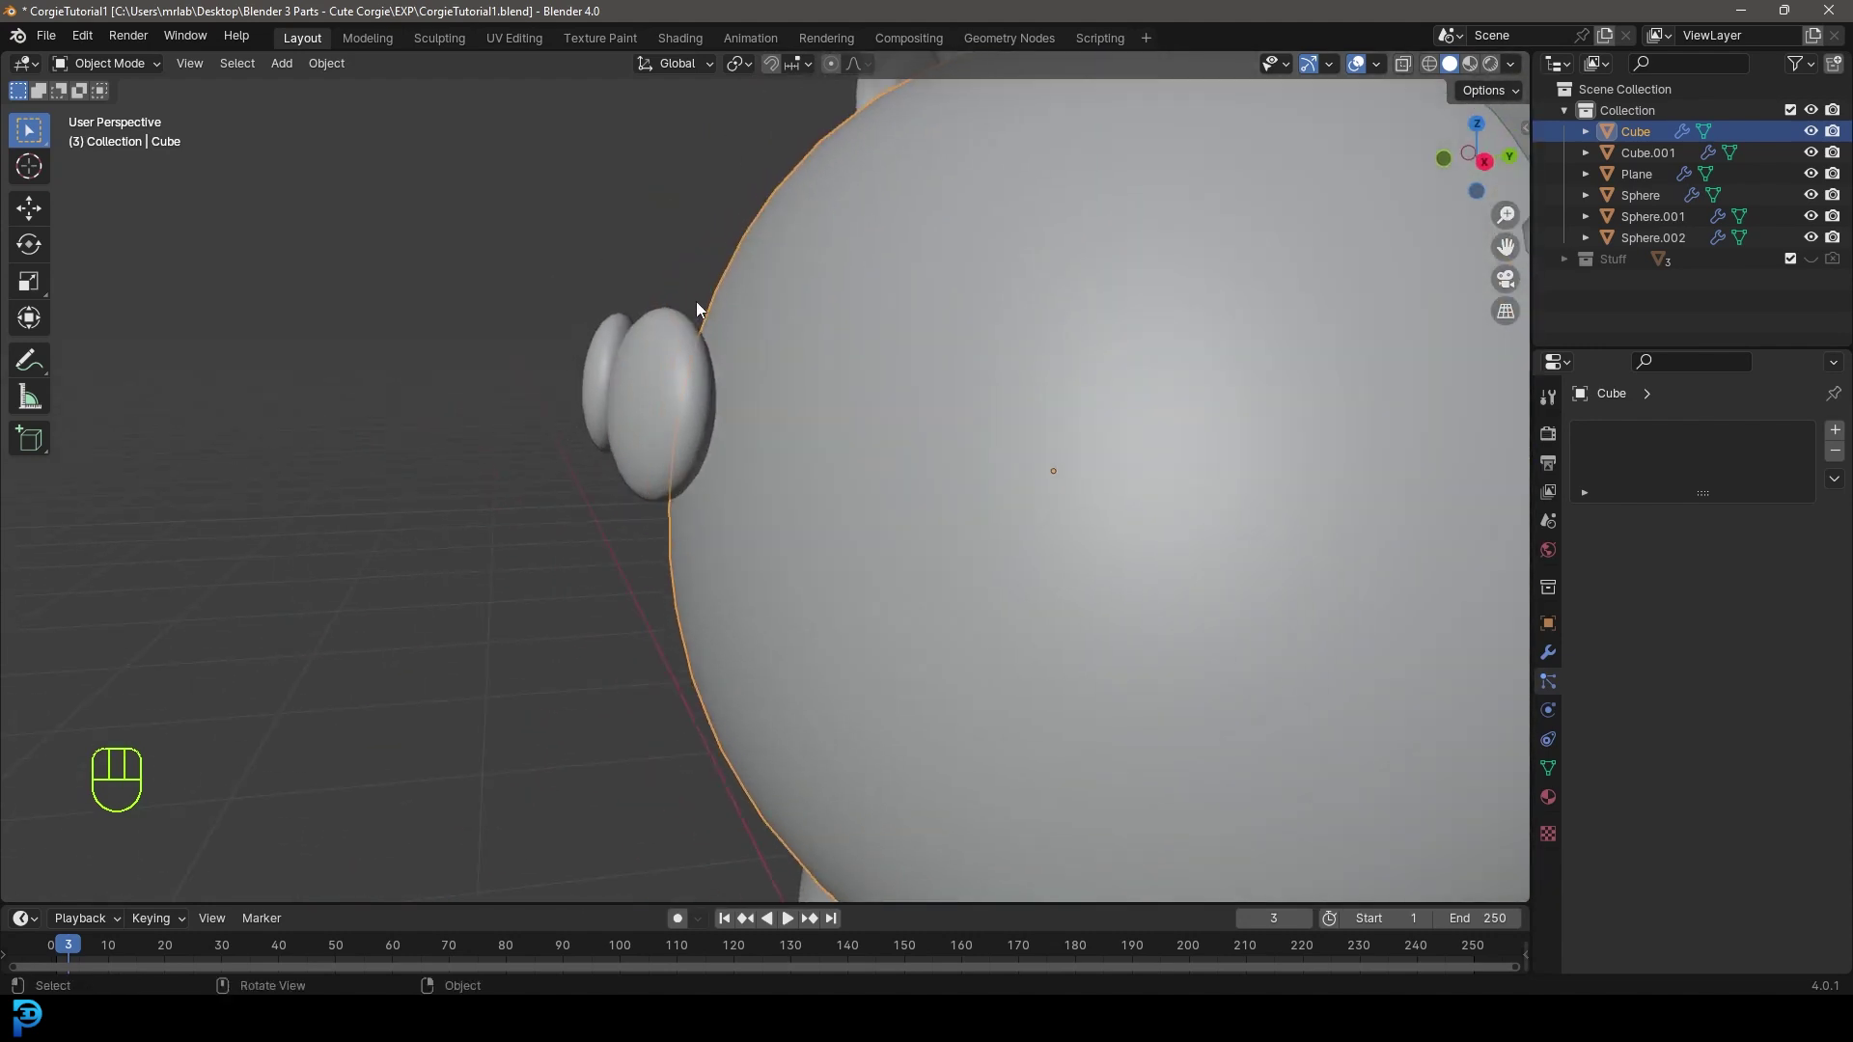
{"action": "middle_click_drag", "start_coordinate": [696, 453], "coordinate": [788, 611]}
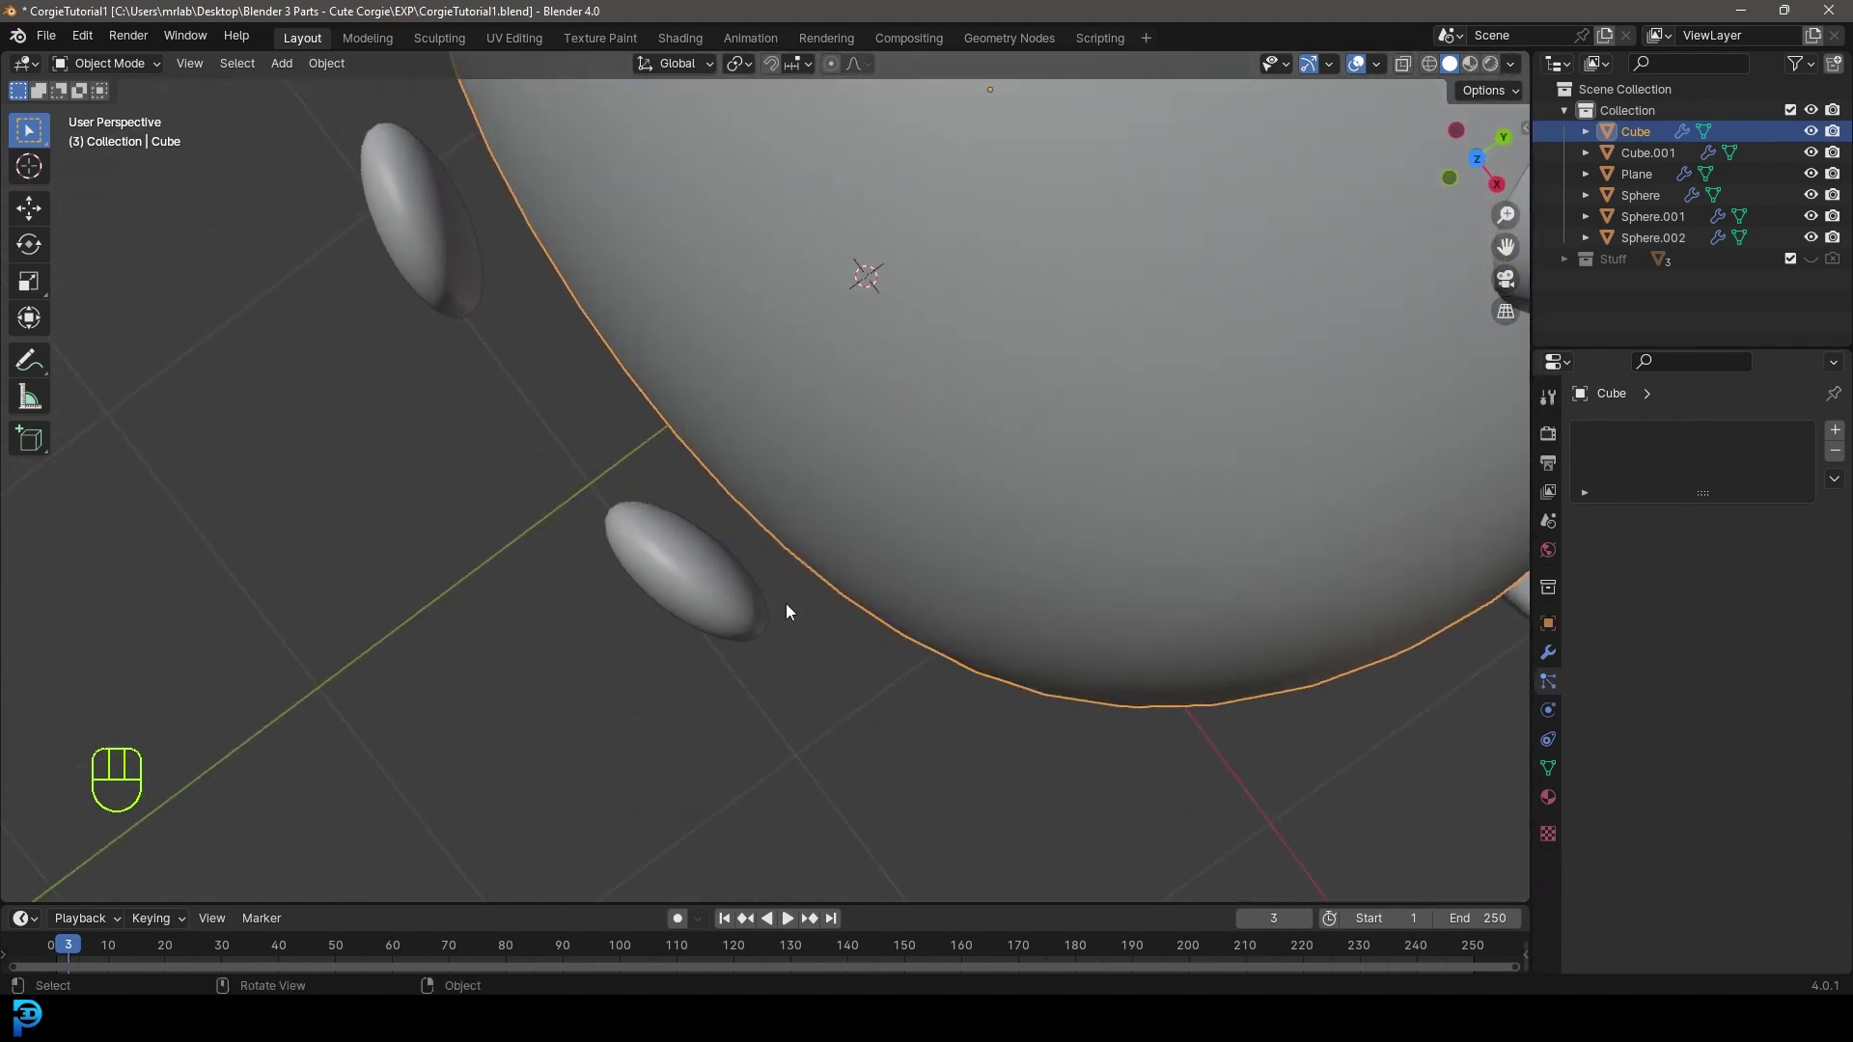
{"action": "middle_click_drag", "start_coordinate": [653, 577], "coordinate": [795, 421]}
- Reposition and rotate the eyes to match the face from below, check them in front view and deselect everything
{"action": "left_click", "coordinate": [787, 417]}
{"action": "scroll", "coordinate": [852, 473], "scroll_direction": "up", "scroll_amount": 2}
{"action": "key", "text": "g"}
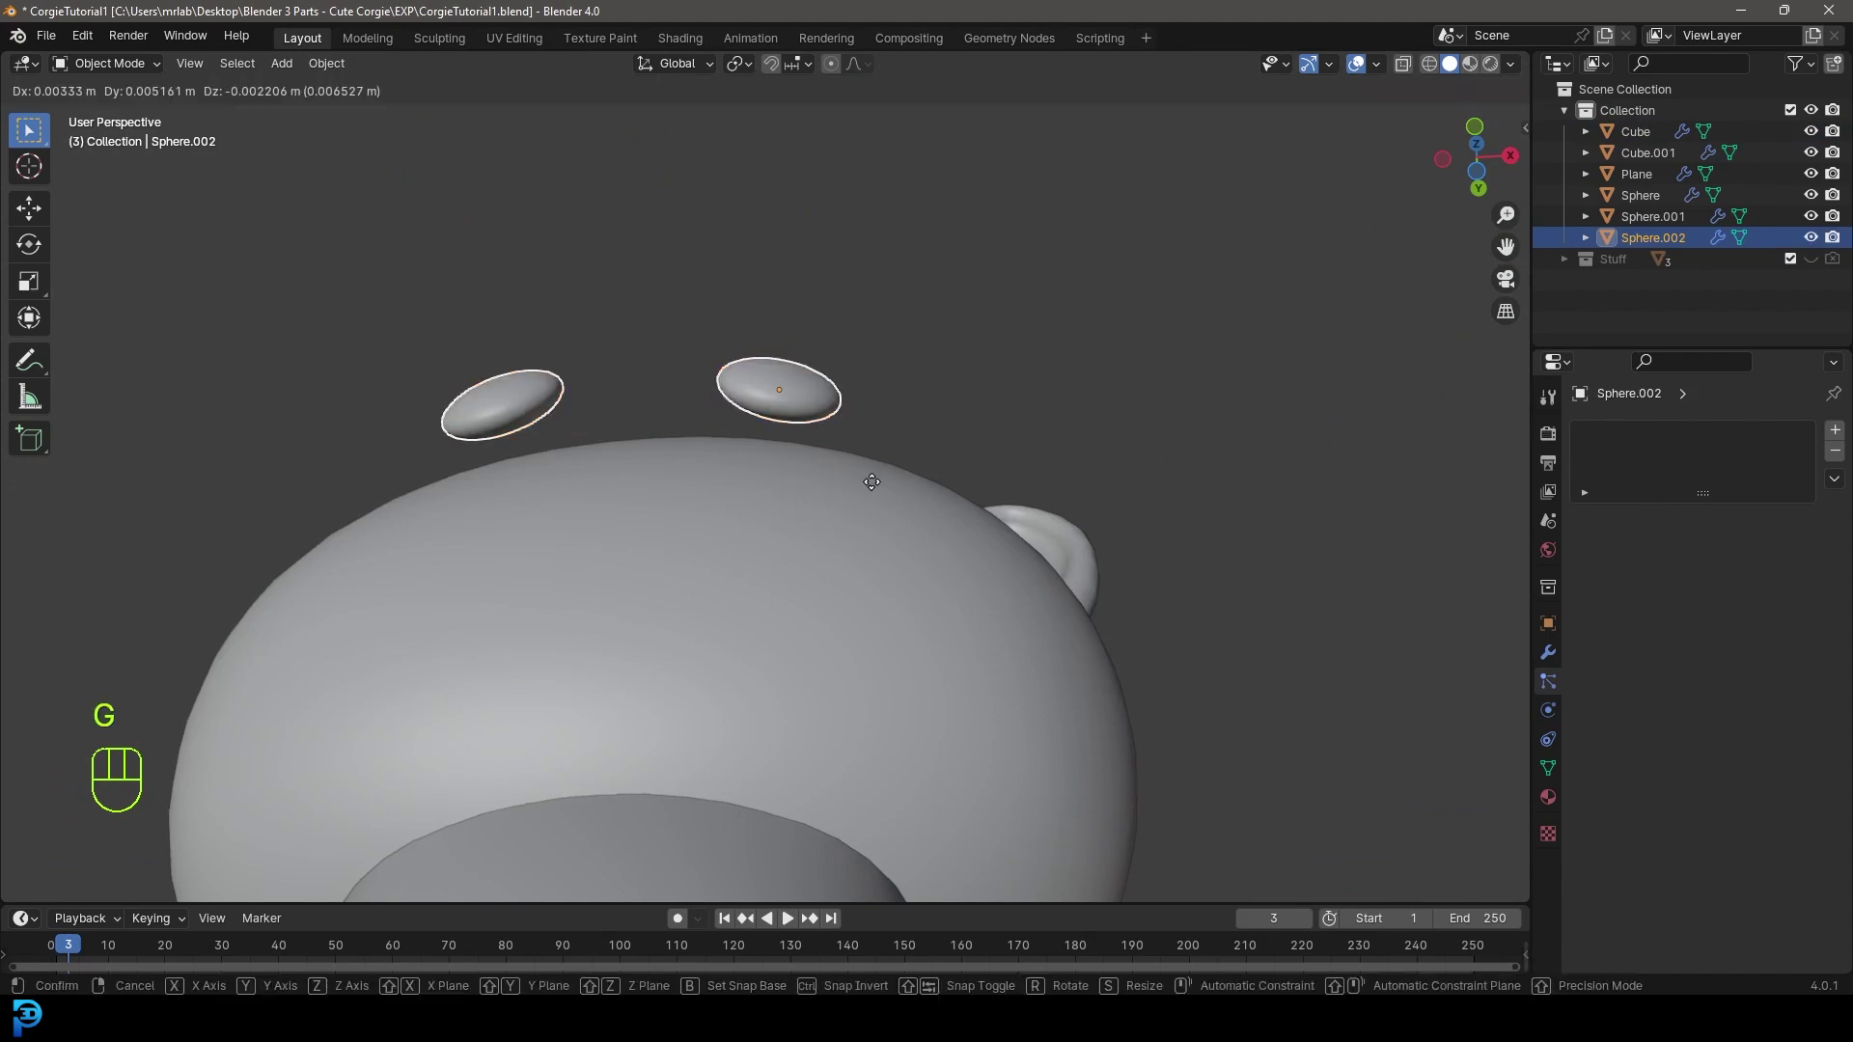
{"action": "left_click", "coordinate": [871, 490]}
{"action": "key", "text": "r"}
{"action": "left_click", "coordinate": [1044, 465]}
{"action": "middle_click_drag", "start_coordinate": [1044, 465], "coordinate": [947, 633]}
{"action": "key", "text": "KP_1"}
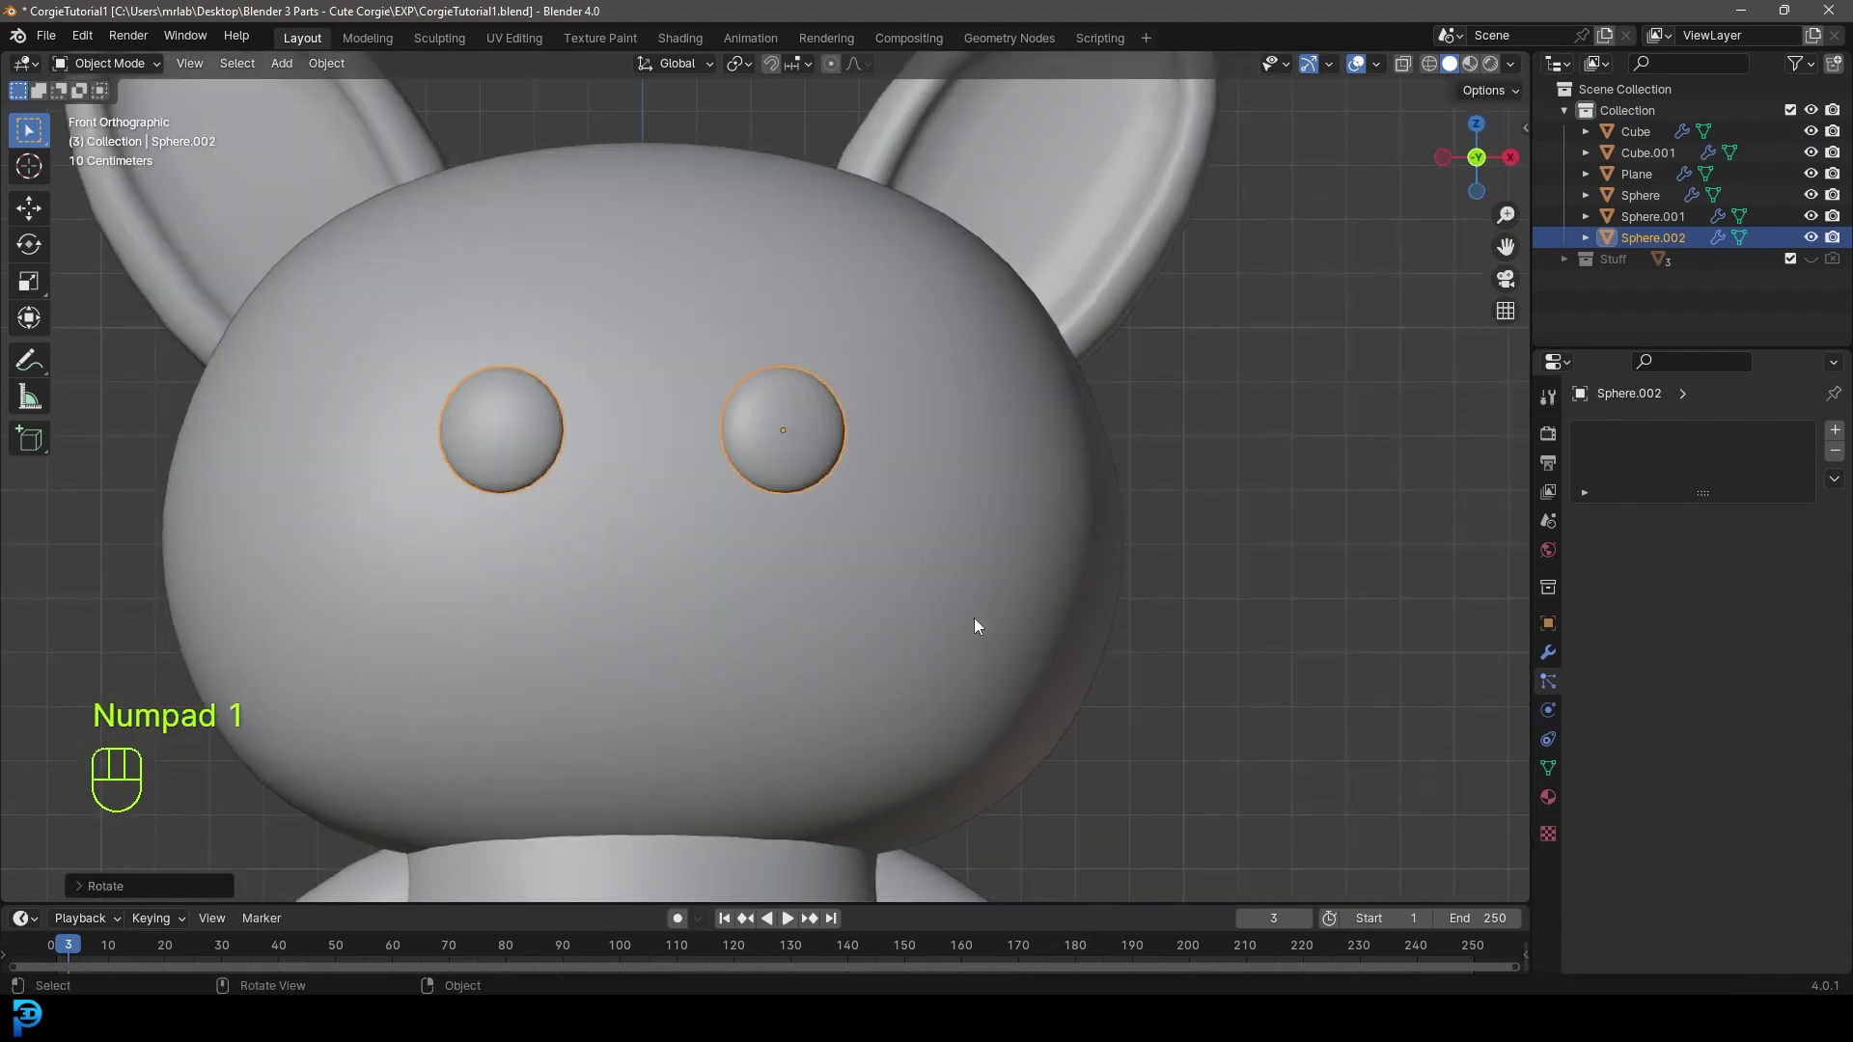
{"action": "middle_click_drag", "start_coordinate": [628, 525], "coordinate": [699, 483], "text": "shift"}
{"action": "key", "text": "alt+a"}
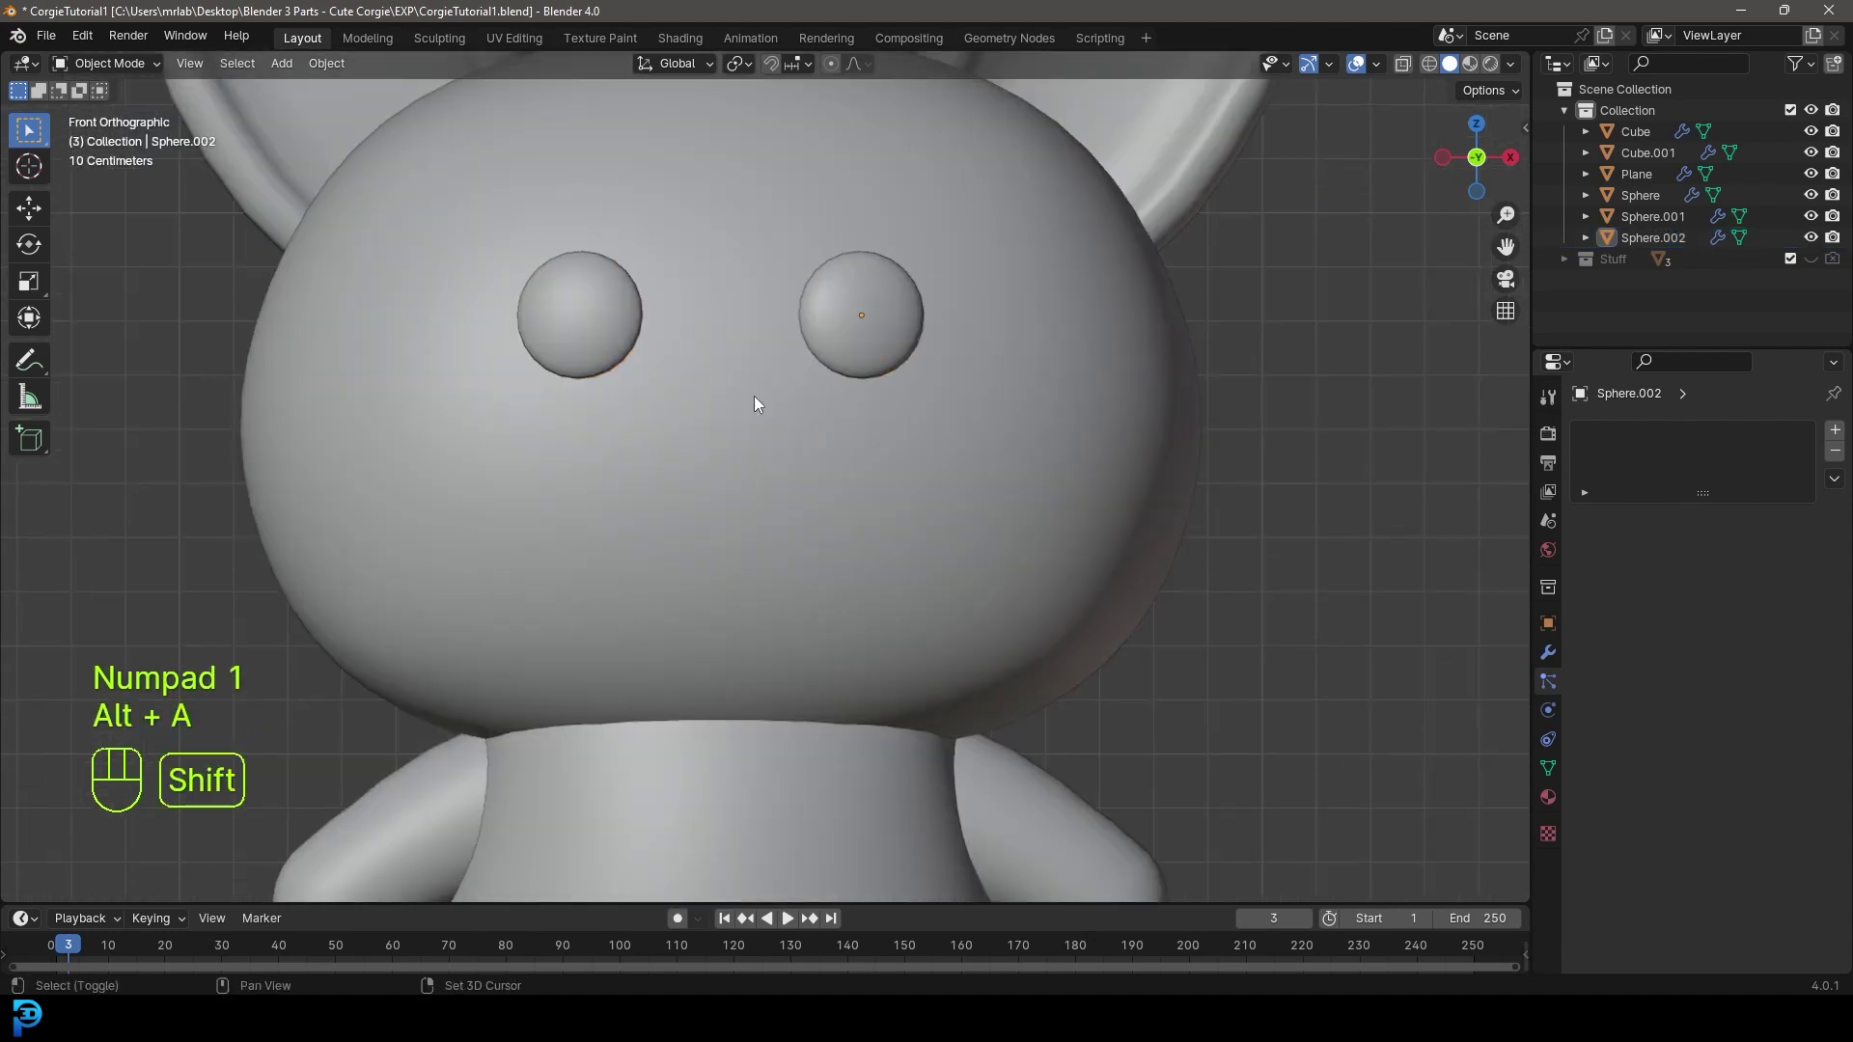
- Add a cube for the nose, raise it along Z to the face and shrink it to fit between the eyes
{"action": "key", "text": "shift+a"}
{"action": "mouse_move", "coordinate": [755, 403]}
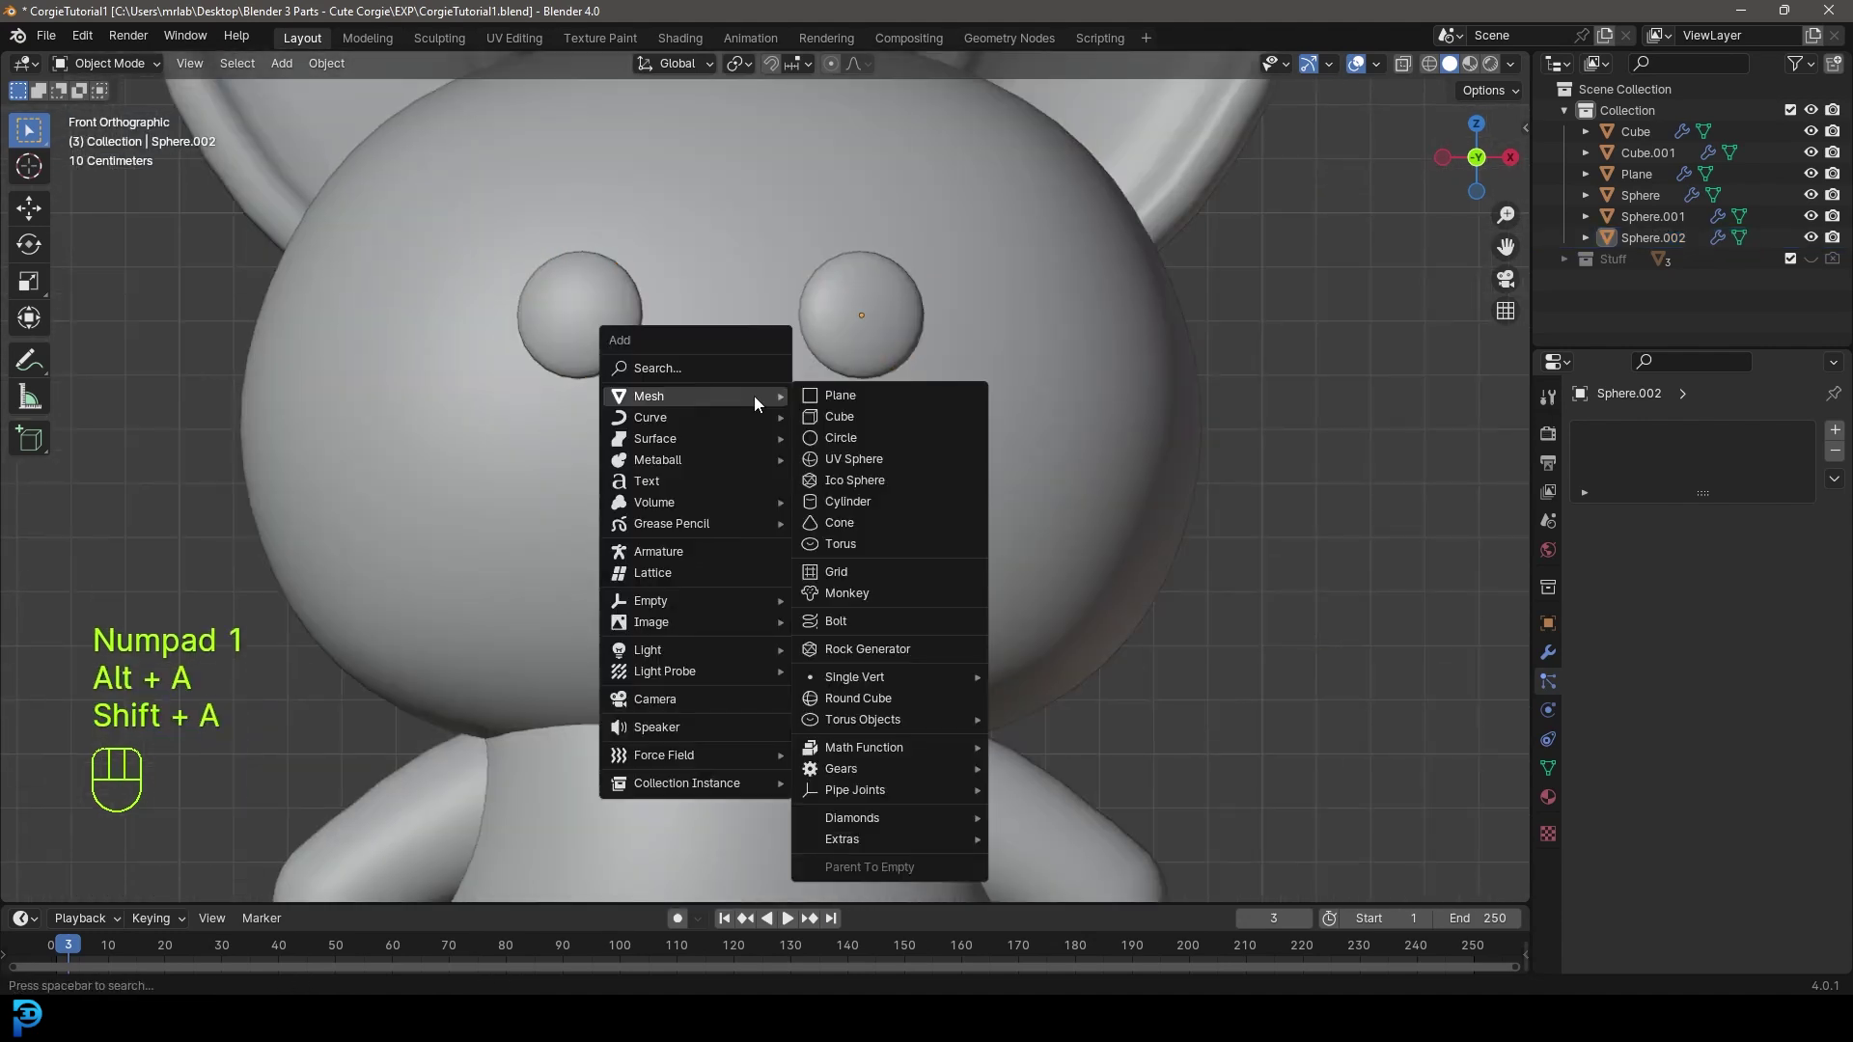
{"action": "left_click", "coordinate": [842, 417]}
{"action": "scroll", "coordinate": [876, 475], "scroll_direction": "down", "scroll_amount": 4}
{"action": "key", "text": "g"}
{"action": "key", "text": "z"}
{"action": "left_click", "coordinate": [914, 138]}
{"action": "scroll", "coordinate": [1166, 493], "scroll_direction": "up", "scroll_amount": 3}
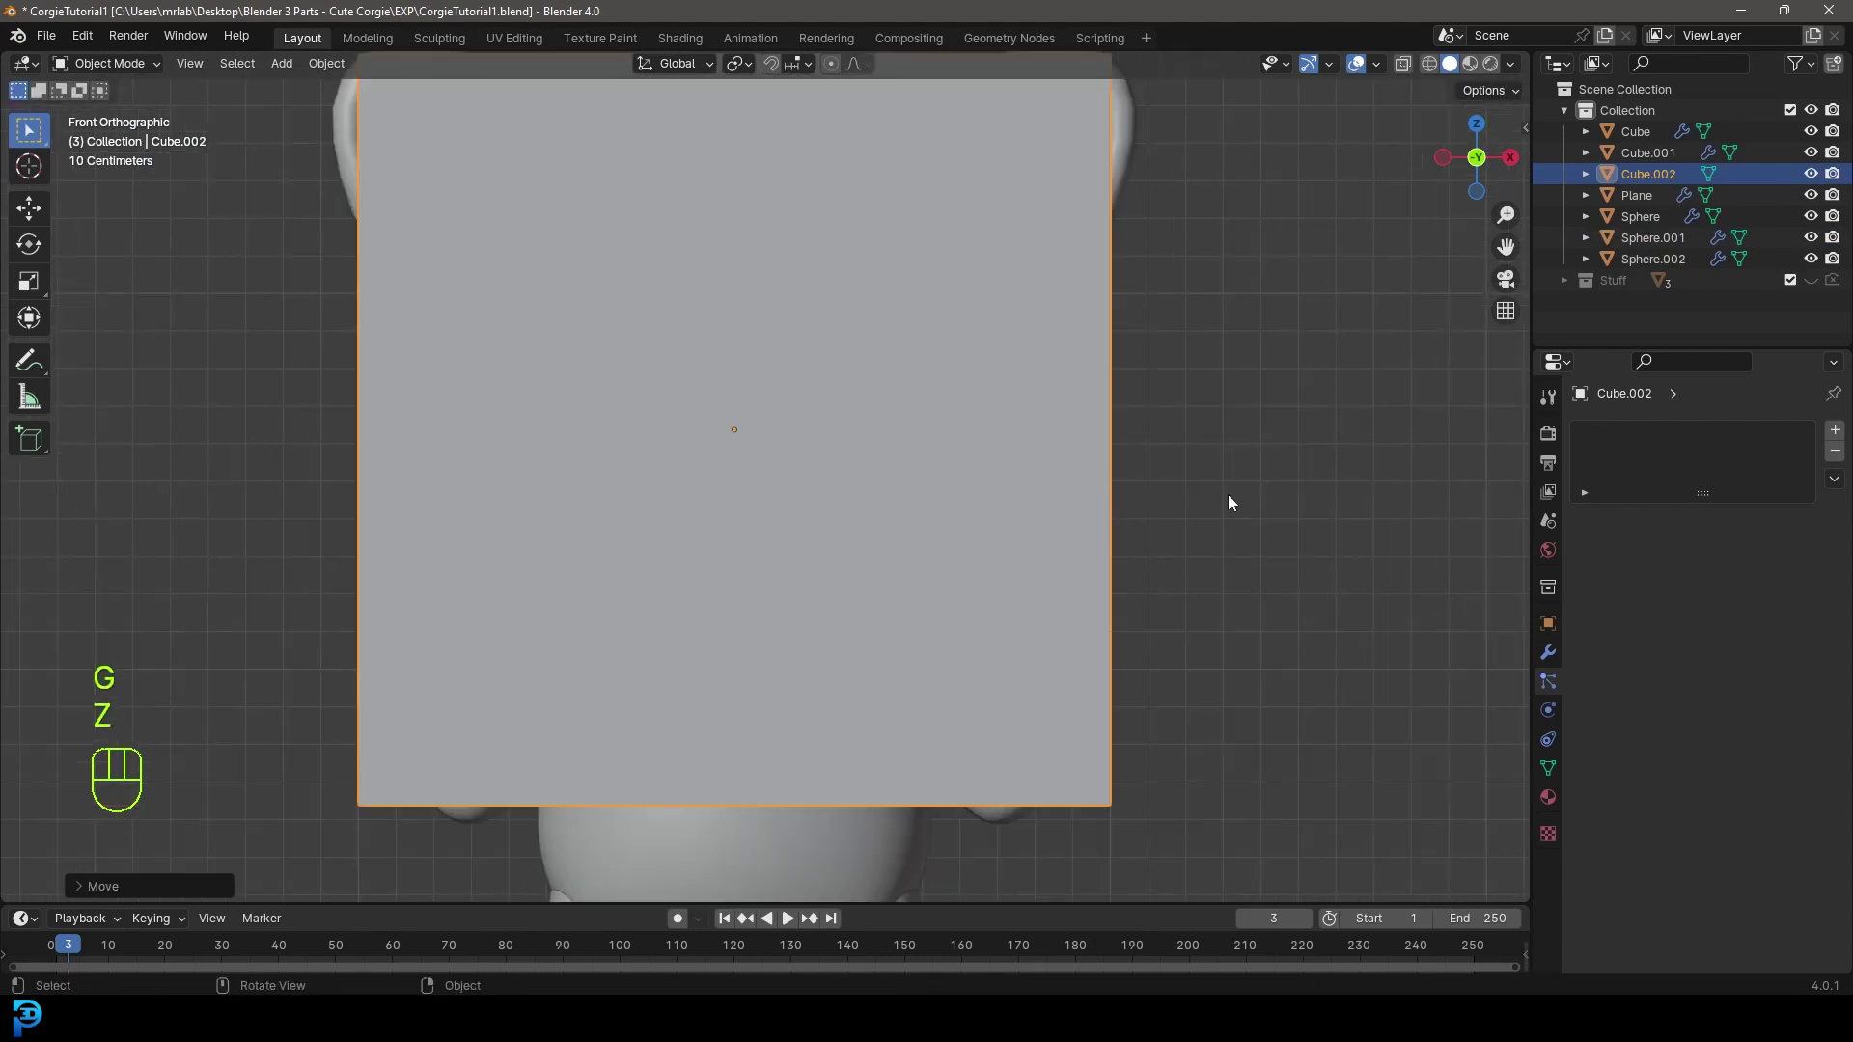
{"action": "key", "text": "s"}
{"action": "left_click", "coordinate": [780, 453]}
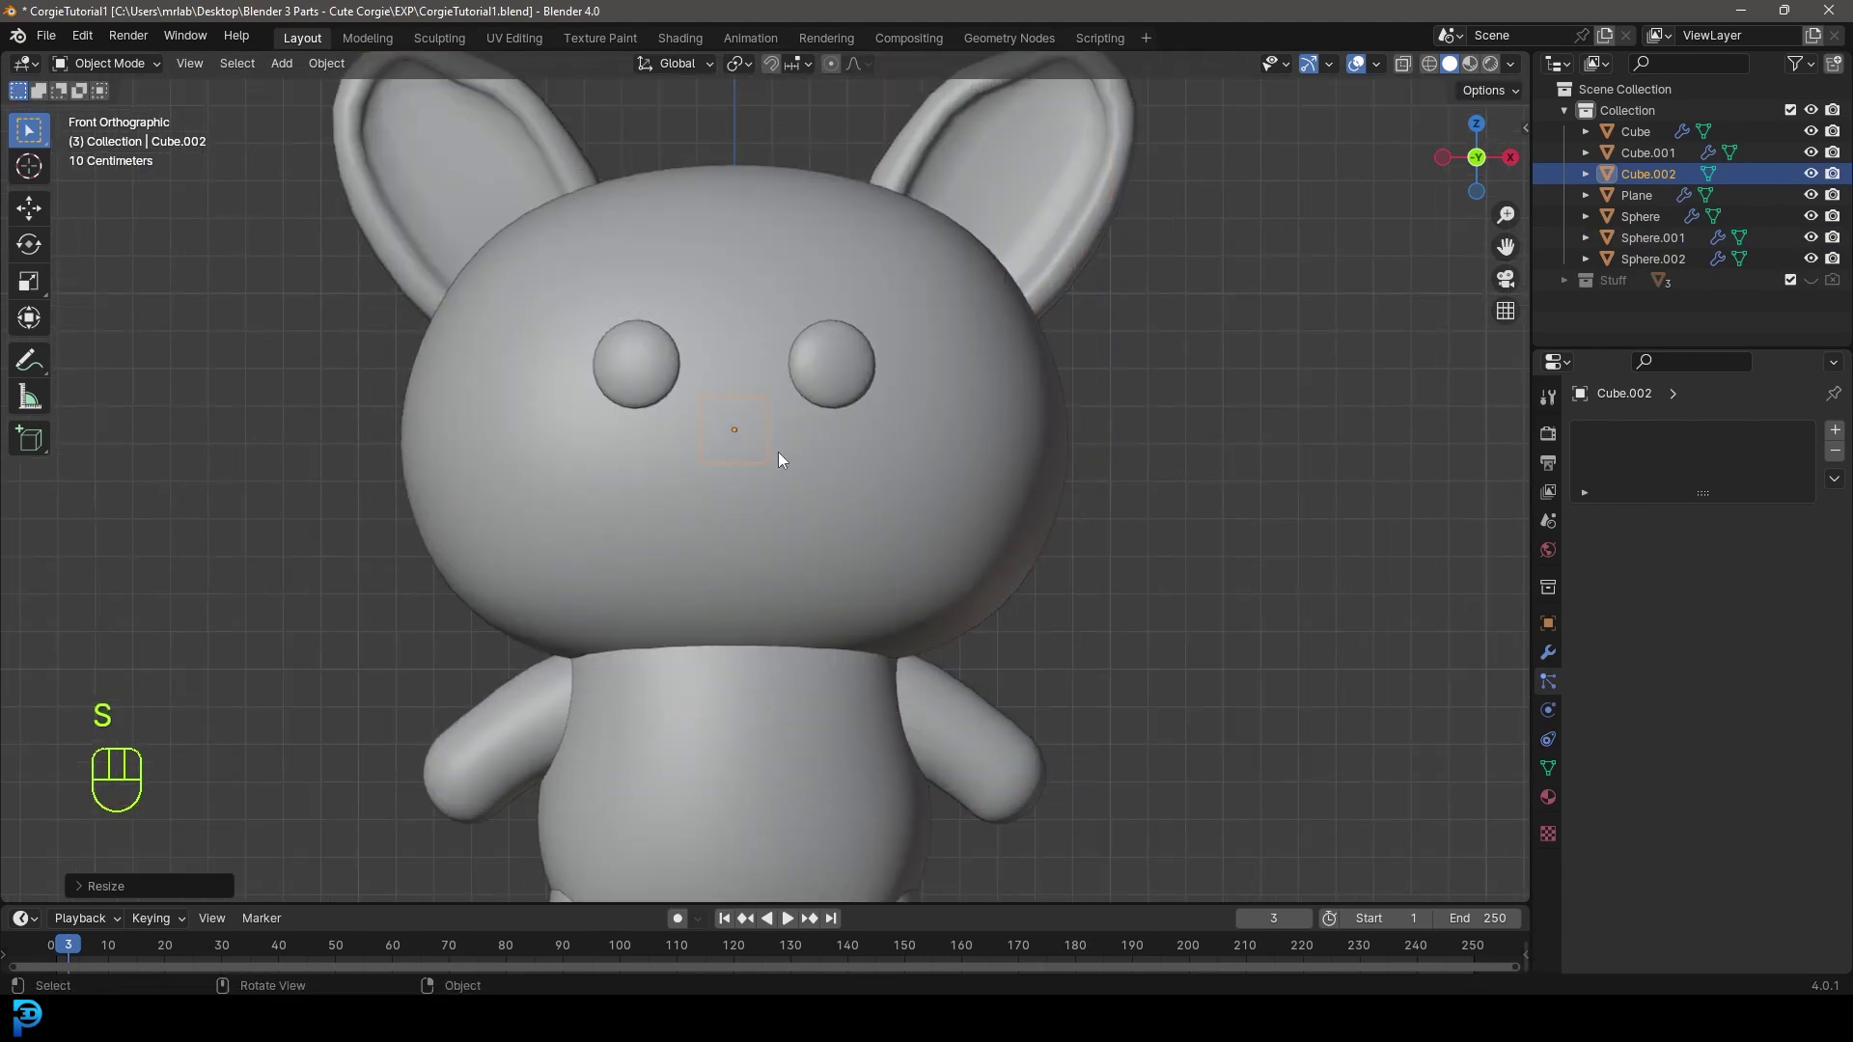
- Move the nose cube forward to the front of the face in side view and flatten it along Y
{"action": "key", "text": "KP_3"}
{"action": "key", "text": "g"}
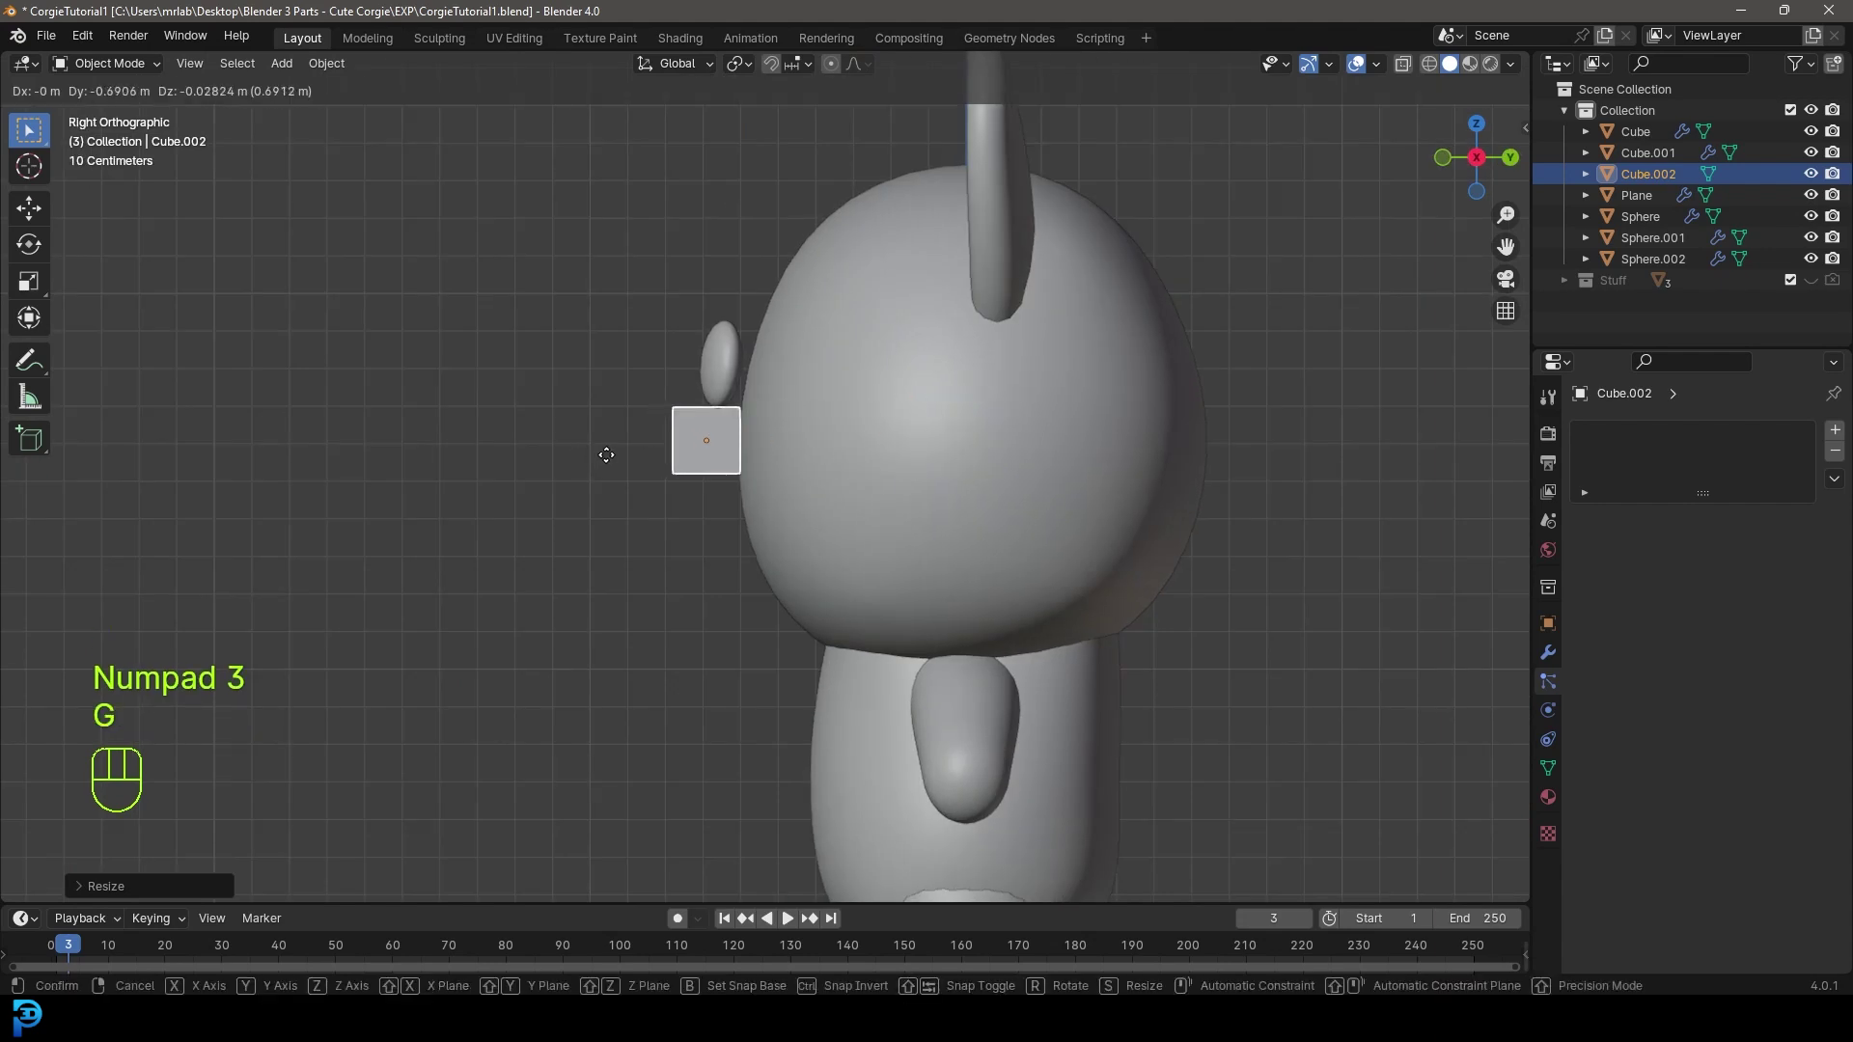
{"action": "left_click", "coordinate": [606, 455]}
{"action": "scroll", "coordinate": [792, 478], "scroll_direction": "up", "scroll_amount": 3}
{"action": "key", "text": "s"}
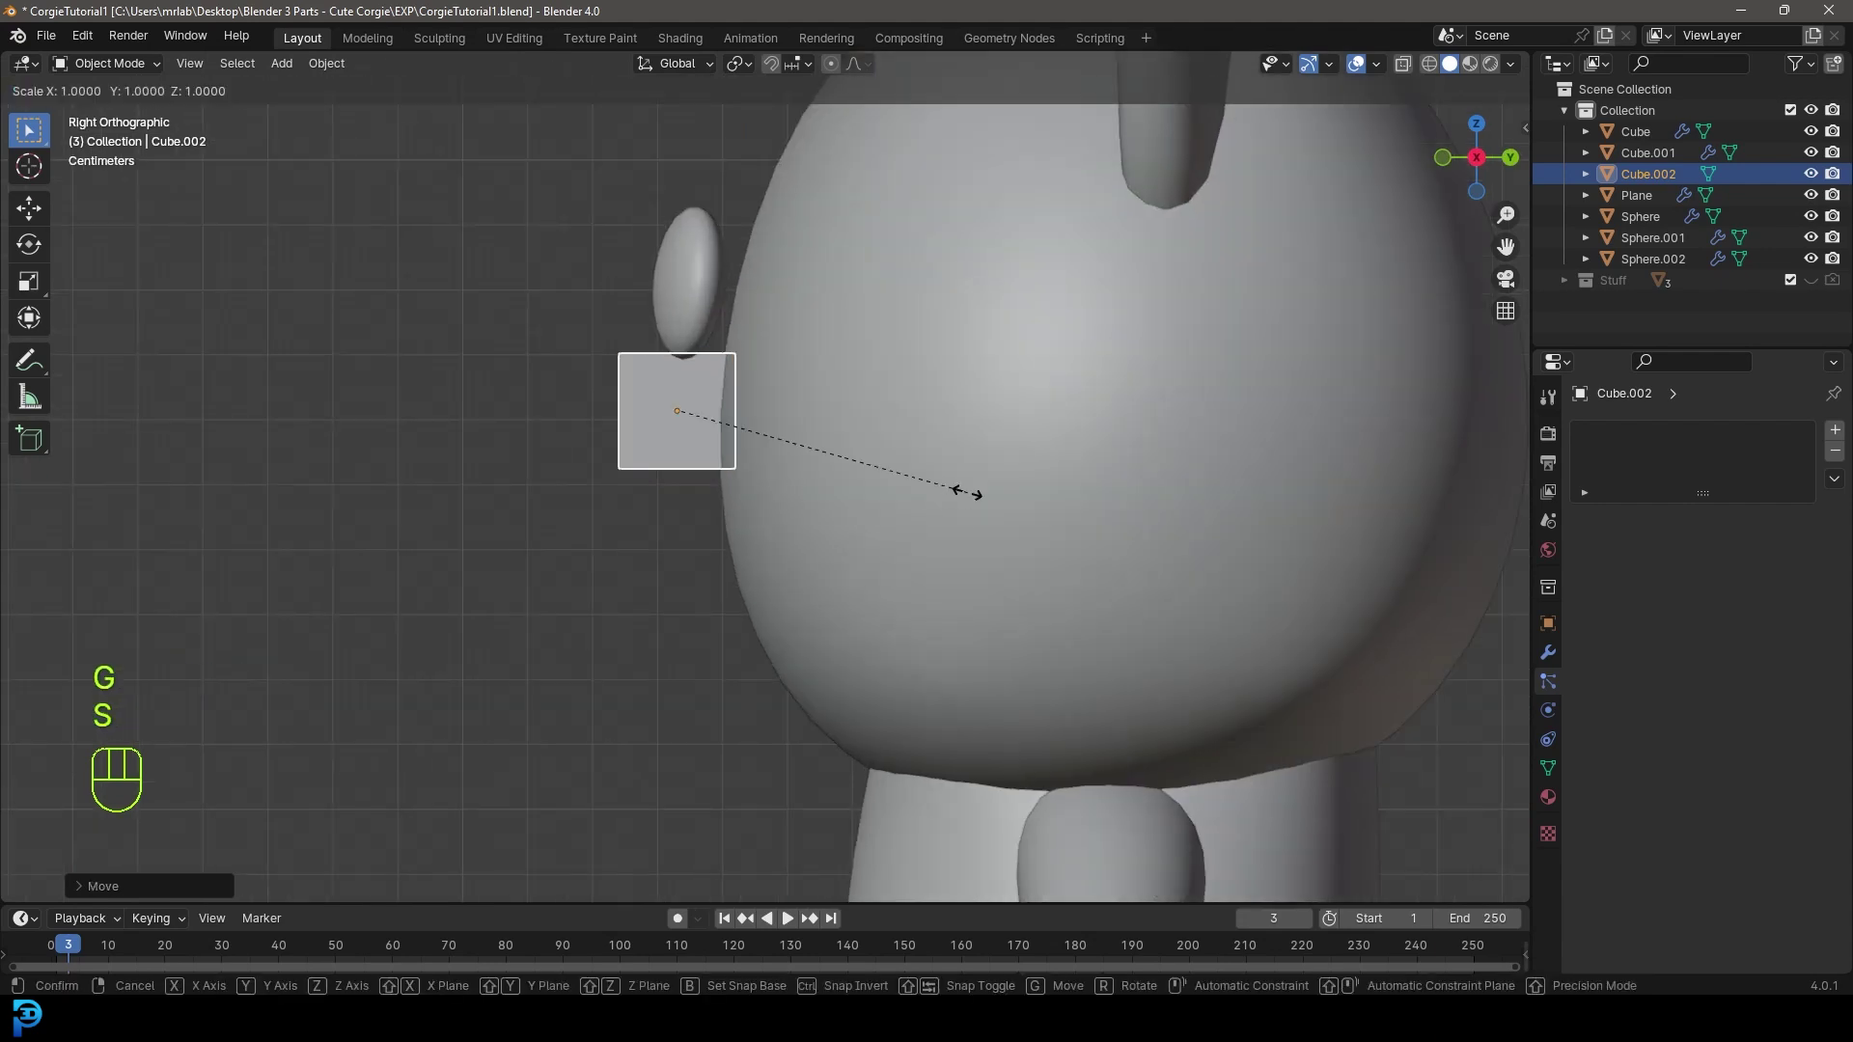
{"action": "key", "text": "y"}
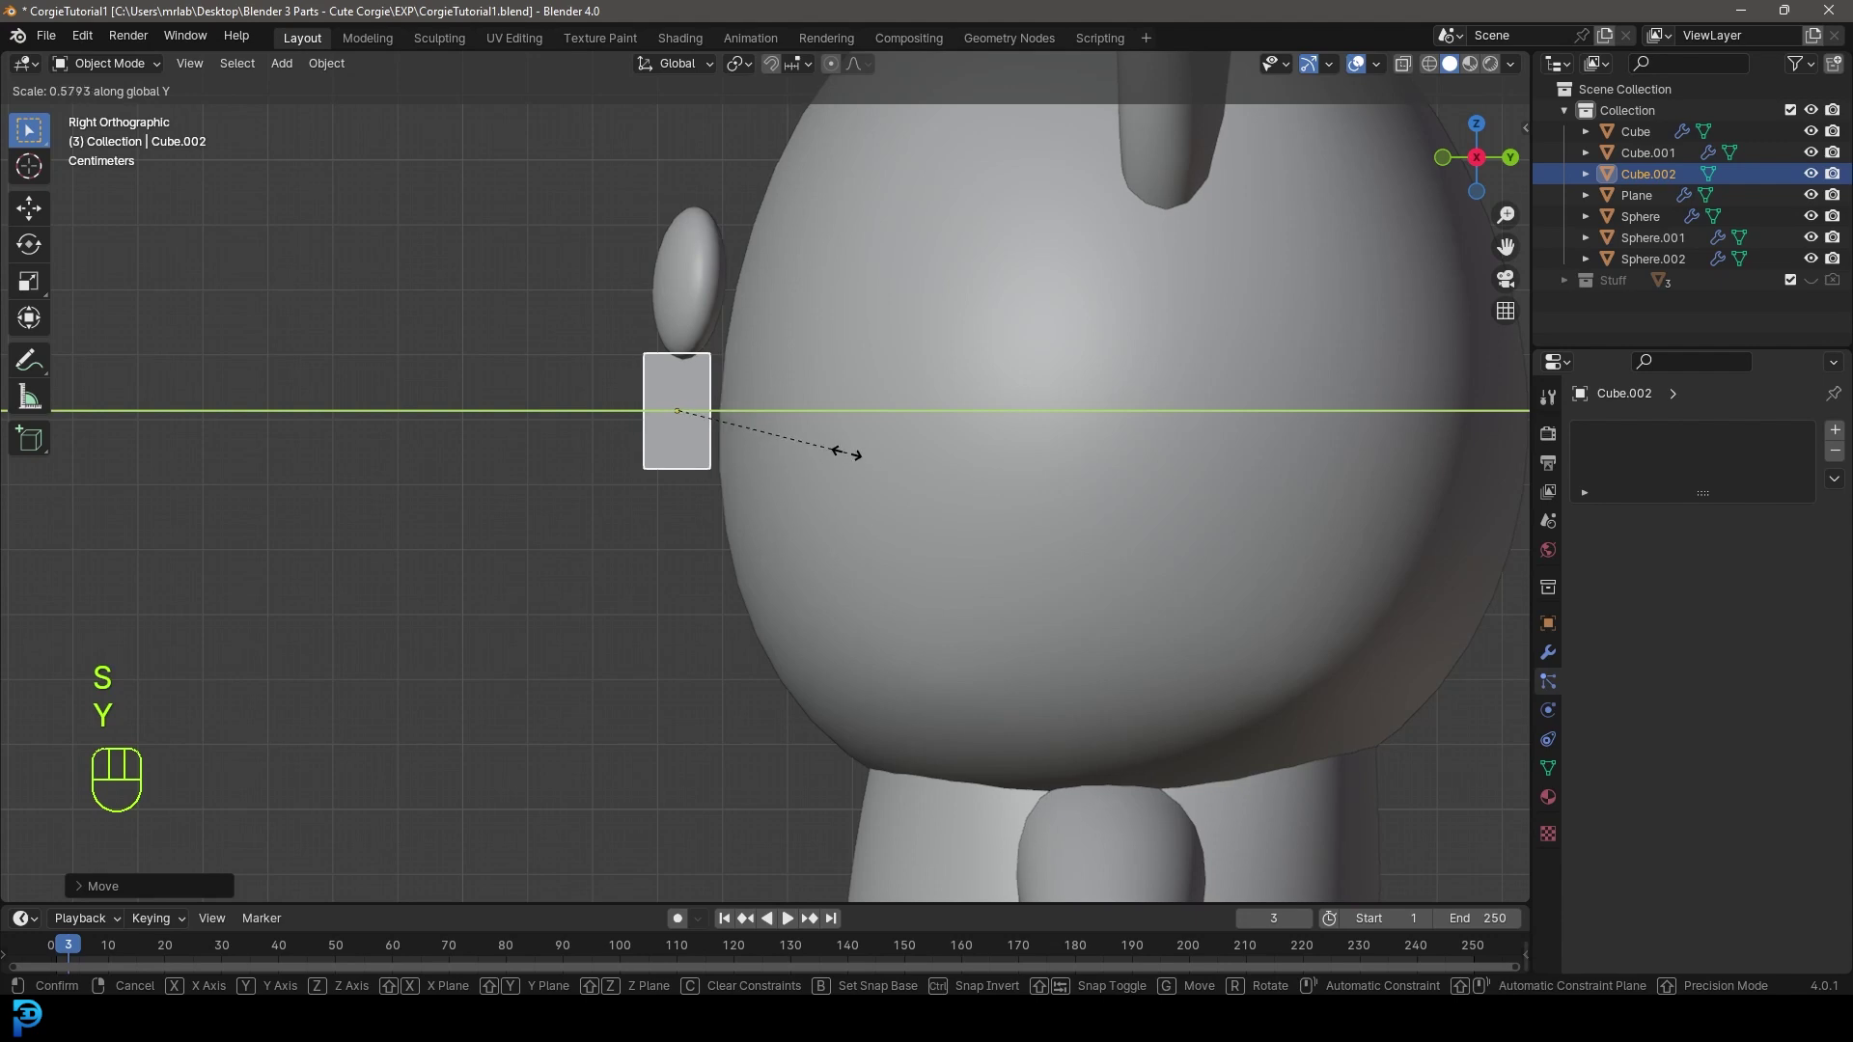
{"action": "left_click", "coordinate": [847, 453]}
- Edit the nose in wireframe front view and narrow its bottom vertices along X
{"action": "key", "text": "KP_1"}
{"action": "key", "text": "Tab"}
{"action": "key", "text": "z"}
{"action": "left_click_drag", "start_coordinate": [877, 529], "coordinate": [606, 443]}
{"action": "scroll", "coordinate": [997, 512], "scroll_direction": "up", "scroll_amount": 2}
{"action": "key", "text": "s"}
{"action": "key", "text": "x"}
{"action": "left_click", "coordinate": [801, 434]}
- Widen the top vertices of the nose along X
{"action": "left_click_drag", "start_coordinate": [510, 217], "coordinate": [871, 348]}
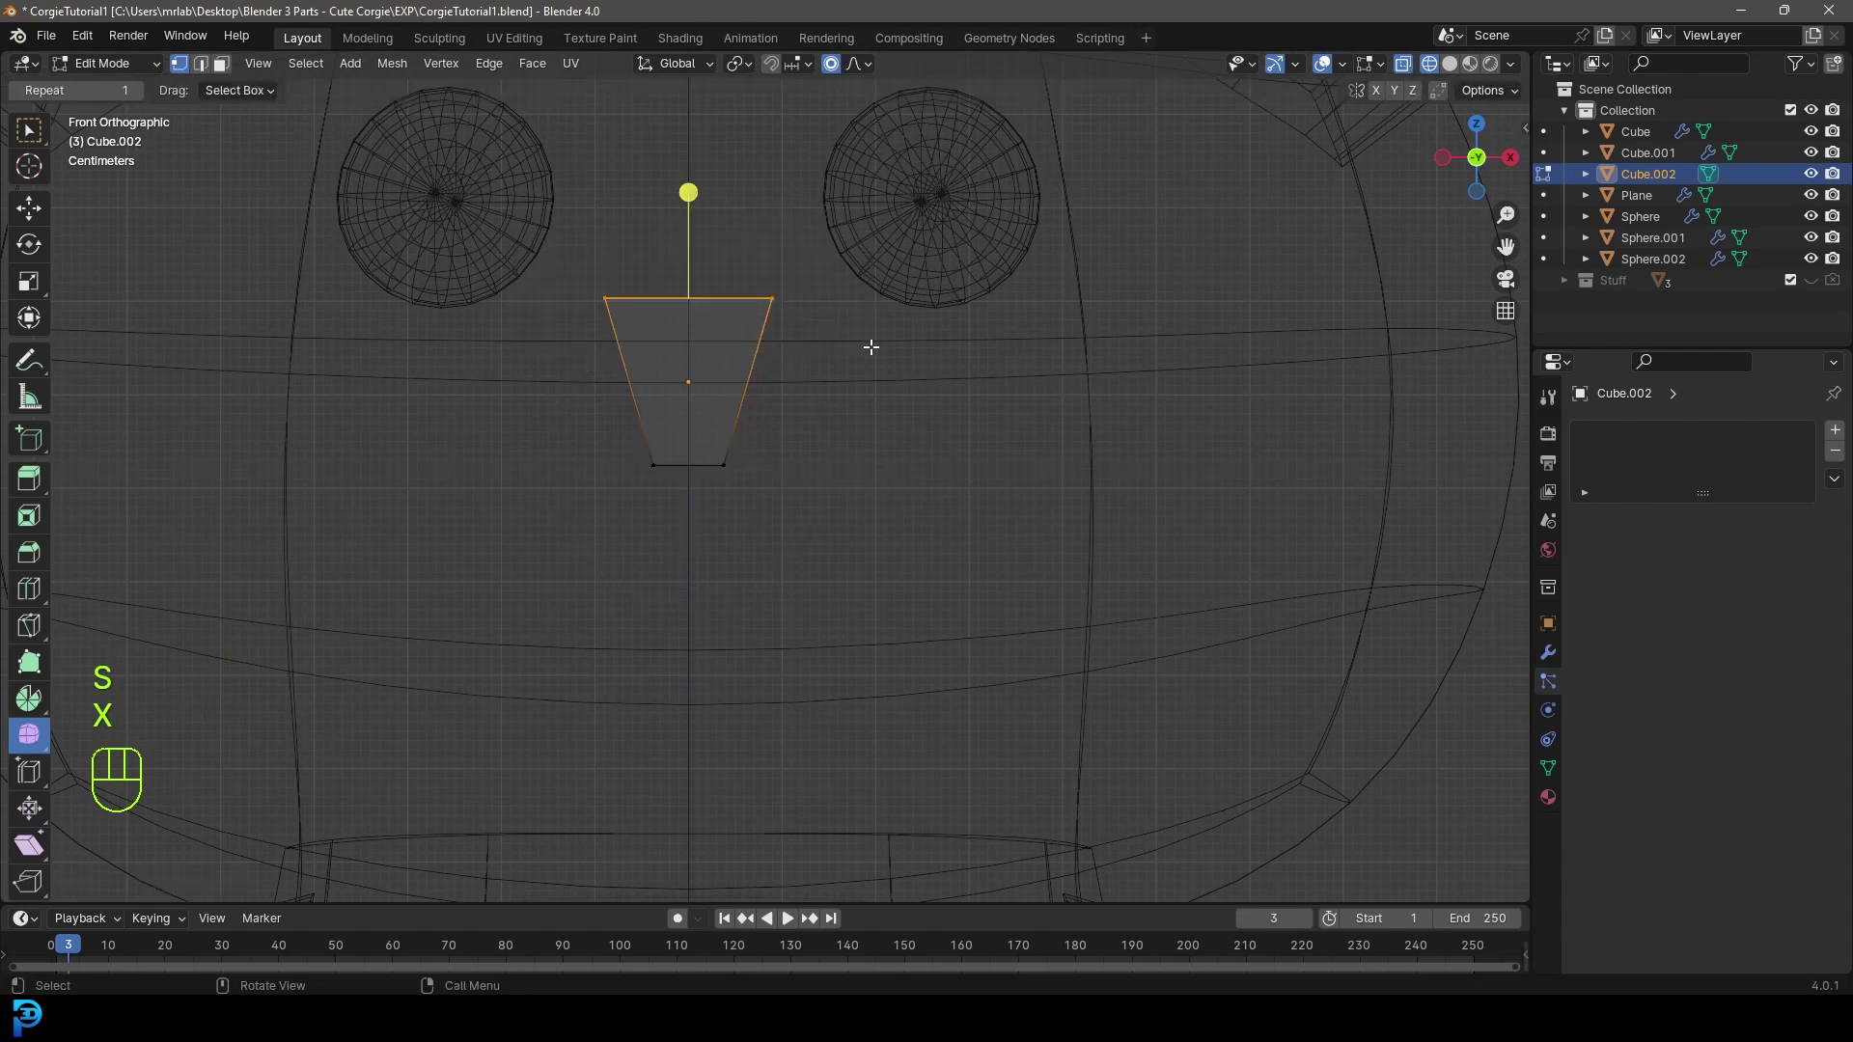
{"action": "key", "text": "s"}
{"action": "key", "text": "x"}
{"action": "left_click", "coordinate": [925, 367]}
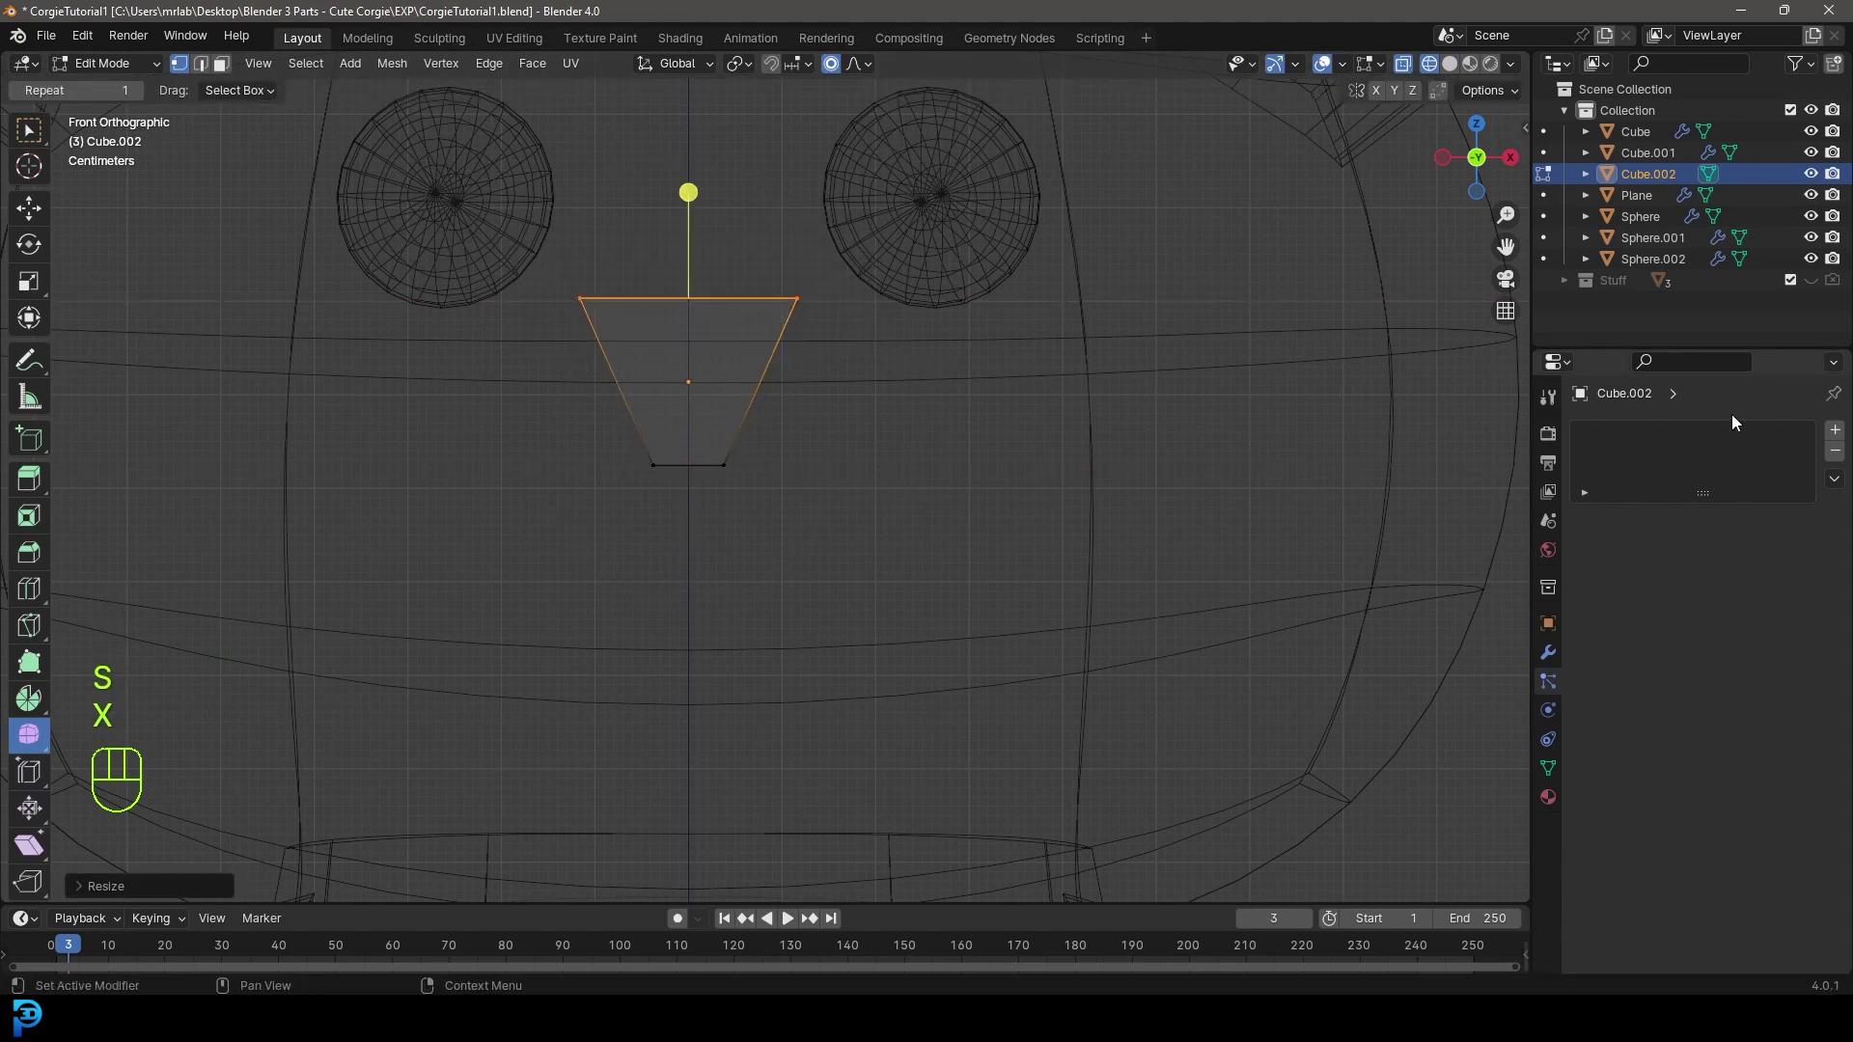
- Add a centred vertical loop cut to the nose and raise its top middle vertices about 0.03 m along Z
{"action": "scroll", "coordinate": [674, 385], "scroll_direction": "up", "scroll_amount": 3}
{"action": "key", "text": "ctrl+r"}
{"action": "left_click", "coordinate": [717, 401]}
{"action": "right_click", "coordinate": [753, 516]}
{"action": "key", "text": "g"}
{"action": "key", "text": "z"}
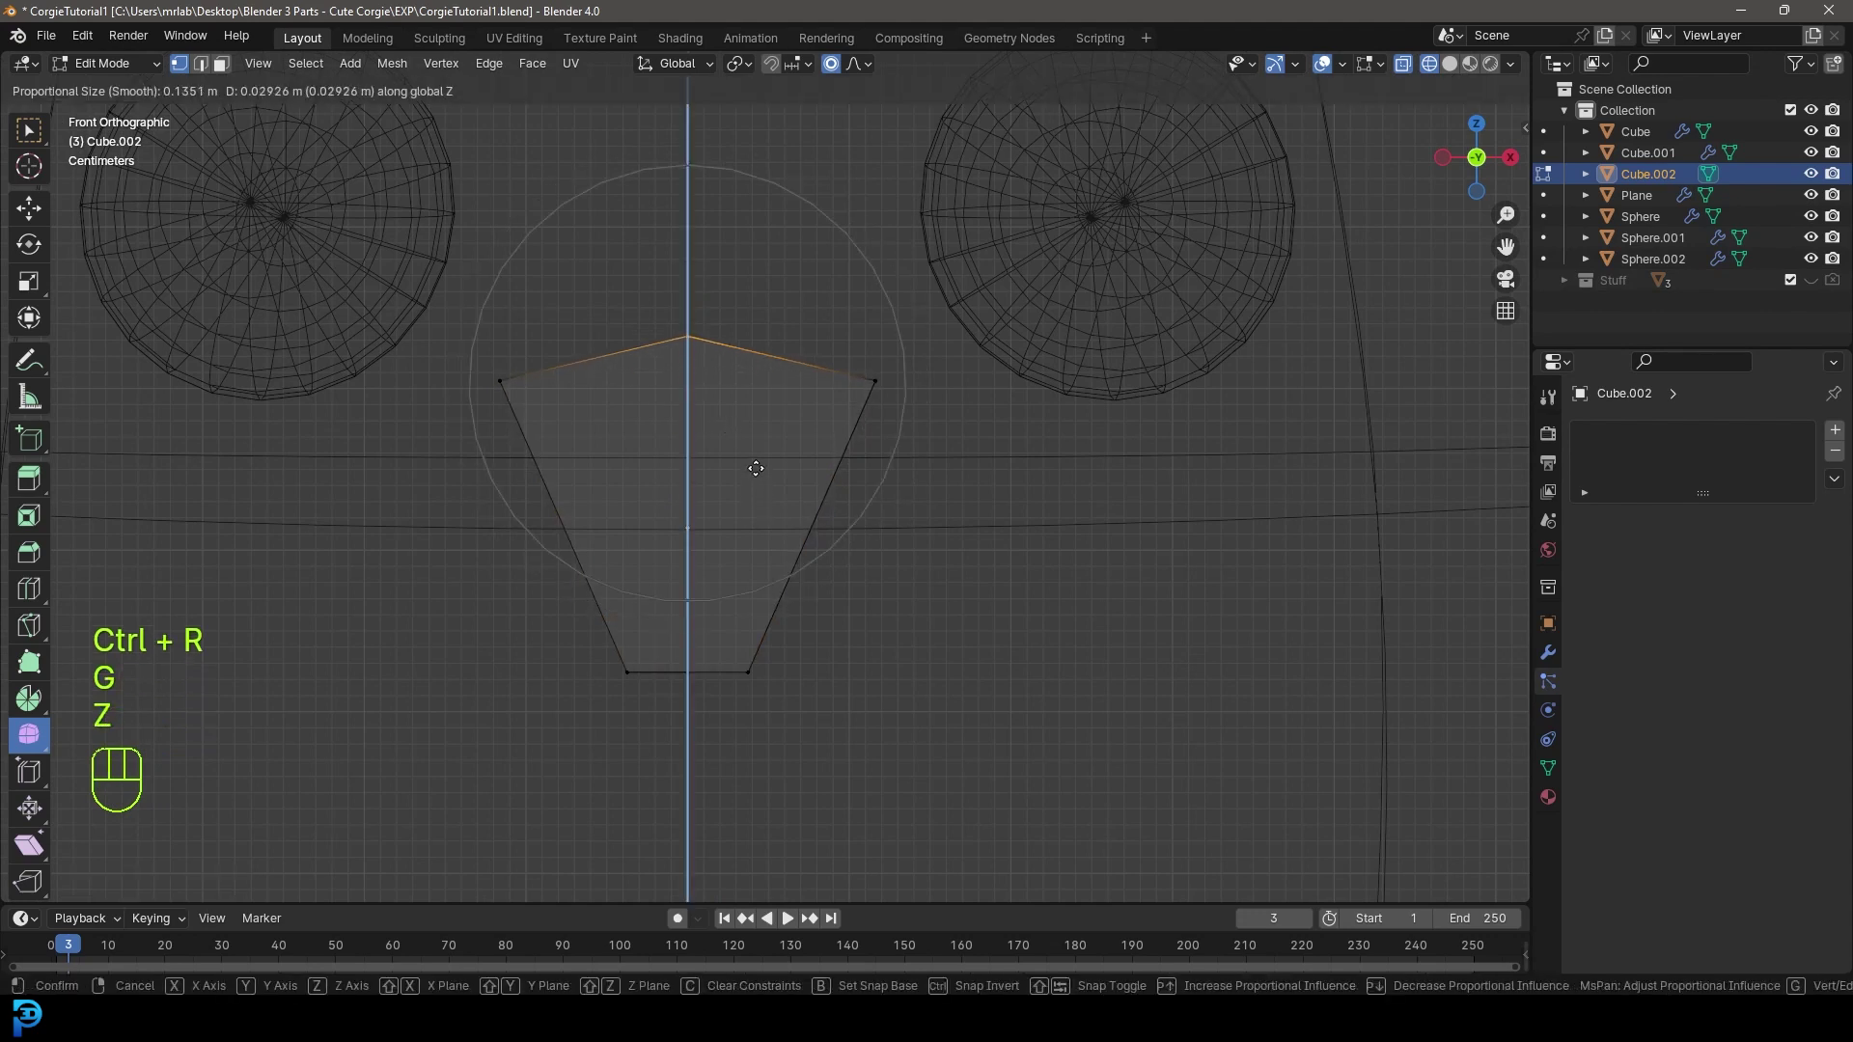
{"action": "left_click", "coordinate": [756, 465]}
- Add a centred horizontal loop cut across the nose and widen it along X
{"action": "key", "text": "ctrl+r"}
{"action": "left_click", "coordinate": [830, 512]}
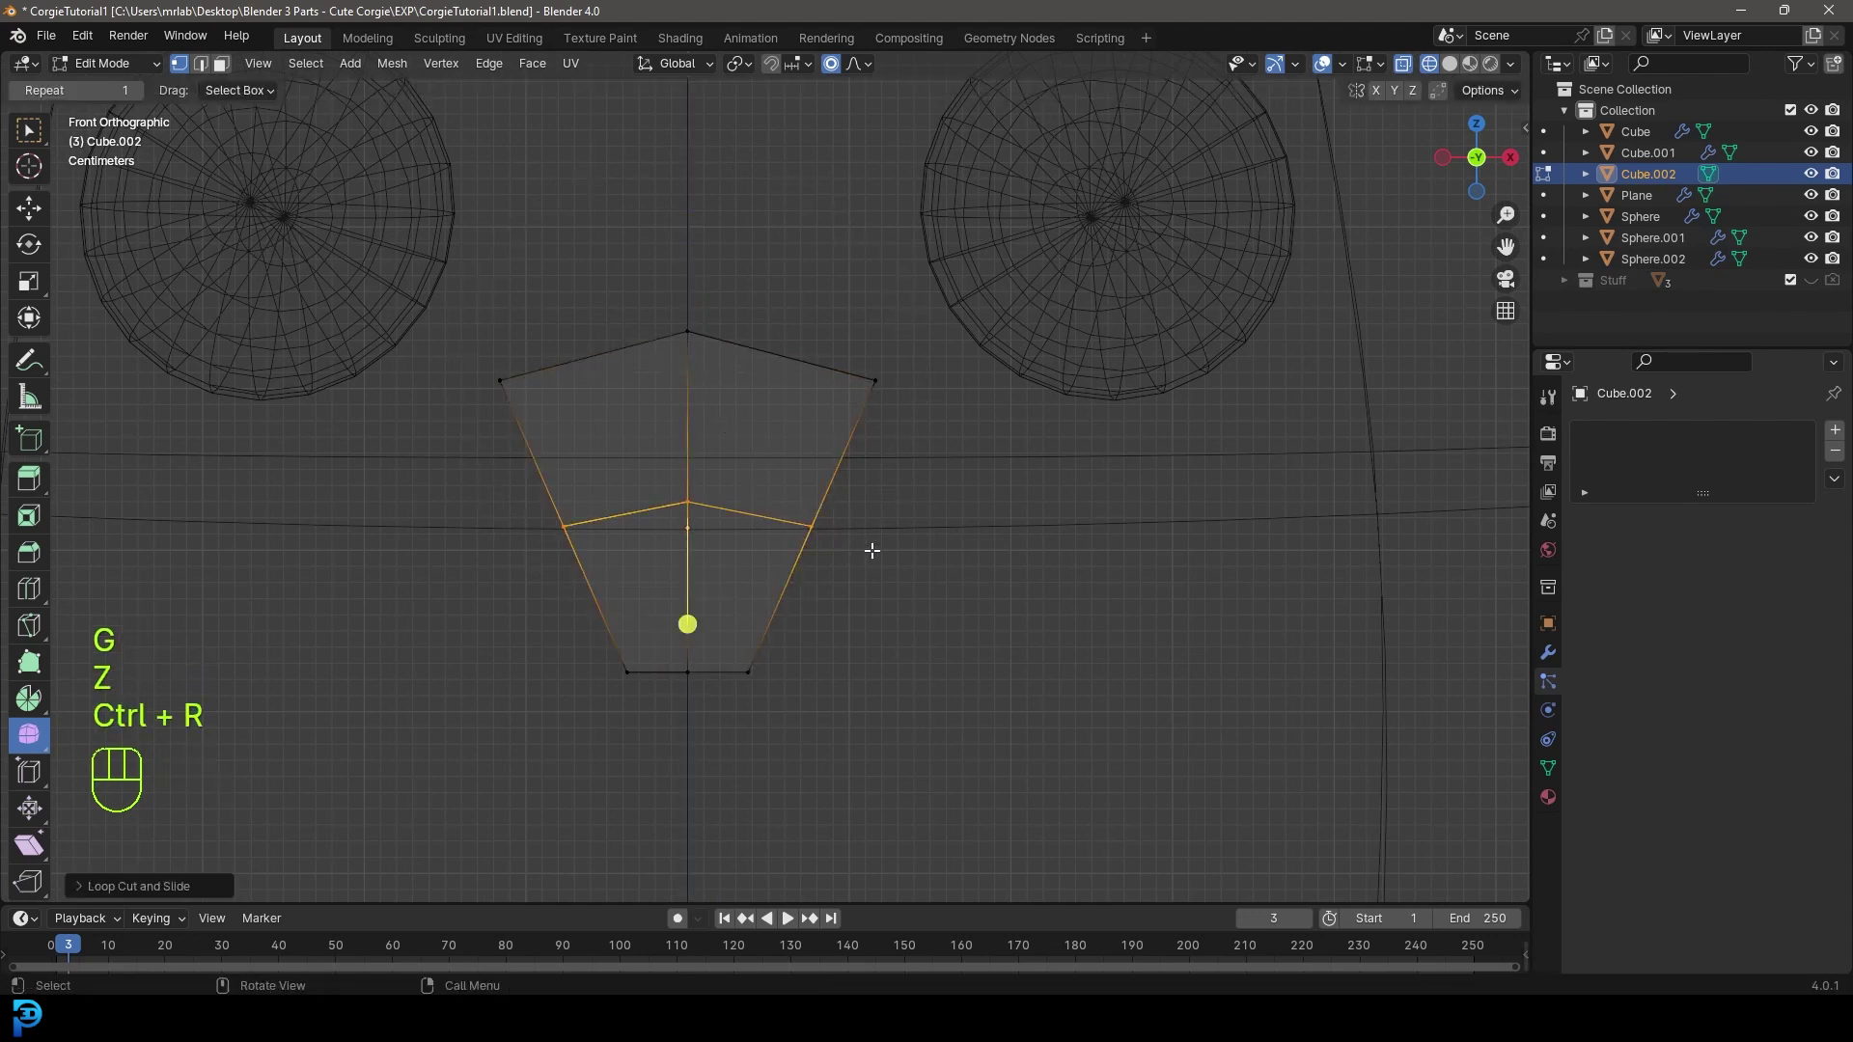
{"action": "right_click", "coordinate": [868, 545]}
{"action": "key", "text": "s"}
{"action": "key", "text": "x"}
{"action": "left_click", "coordinate": [951, 562]}
- Switch back to solid shading, view the nose at an angle and return to Object Mode
{"action": "key", "text": "z"}
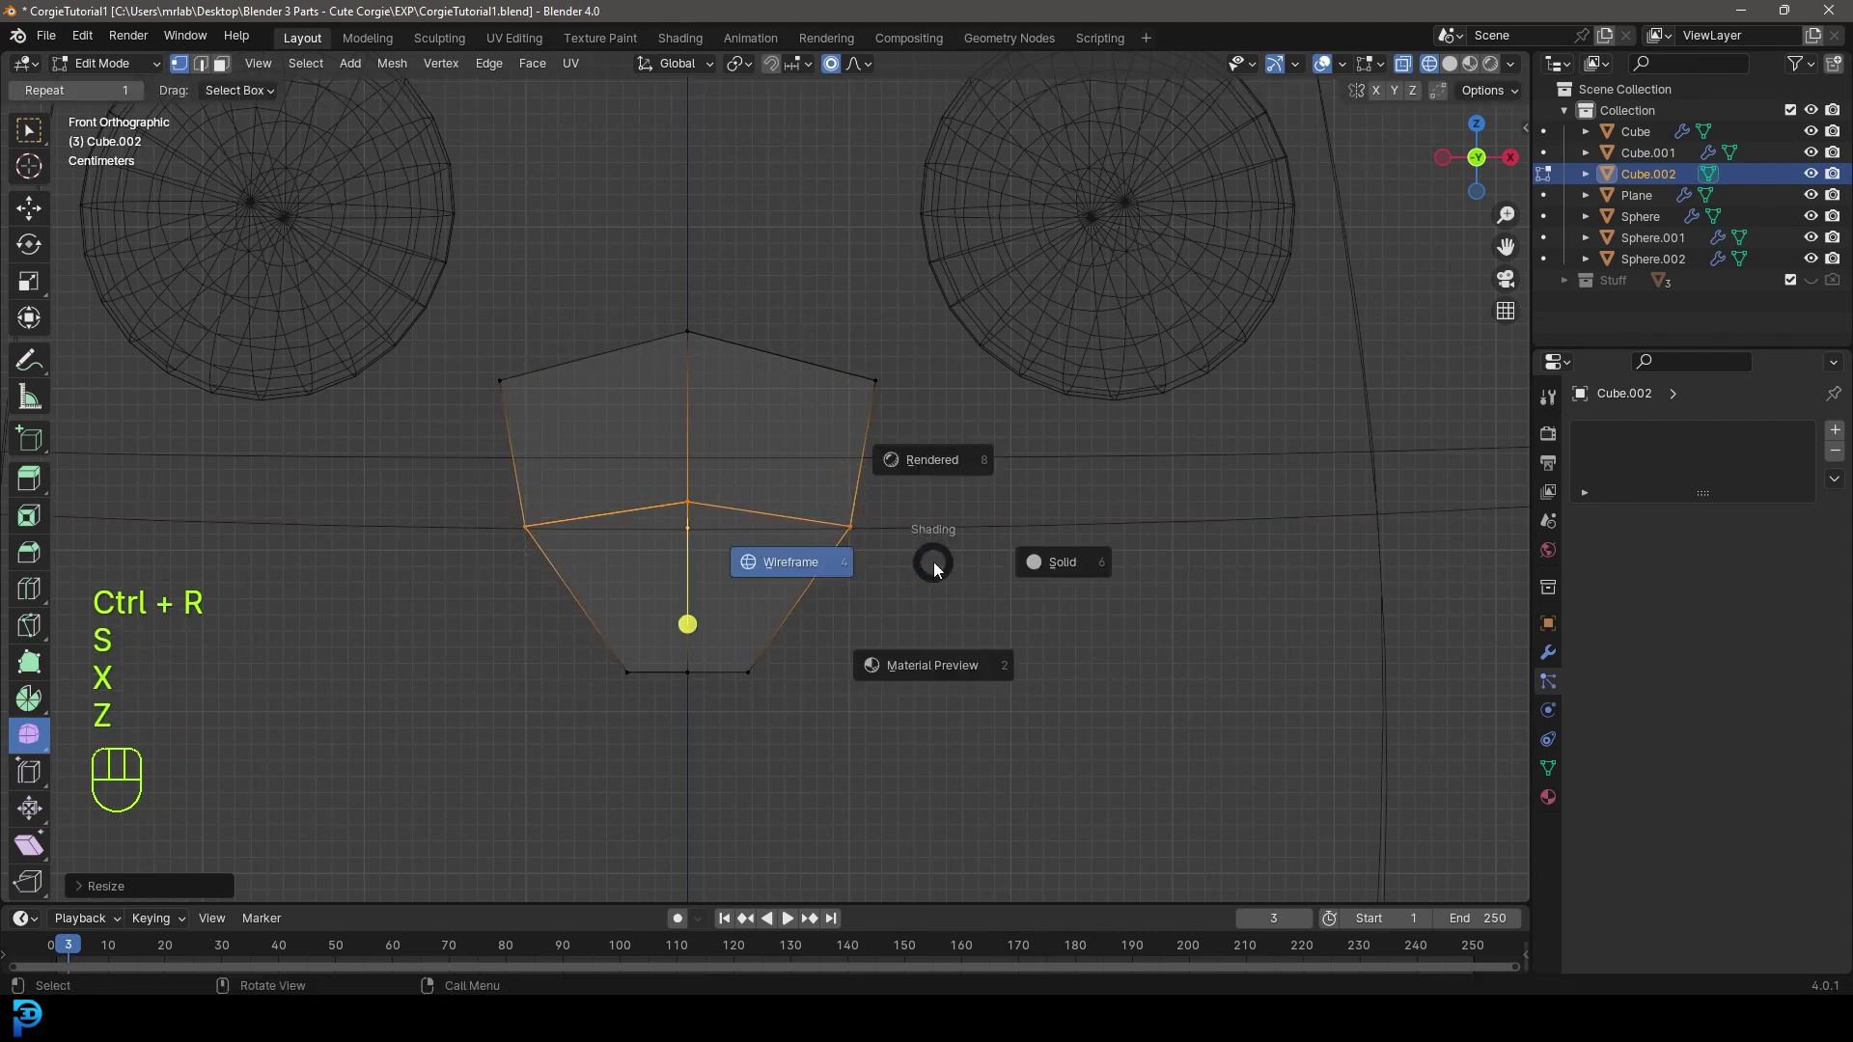
{"action": "left_click", "coordinate": [975, 558]}
{"action": "mouse_move", "coordinate": [975, 558]}
{"action": "middle_mouse_down"}
{"action": "mouse_move", "coordinate": [765, 529]}
{"action": "mouse_move", "coordinate": [901, 530]}
{"action": "mouse_move", "coordinate": [773, 526]}
{"action": "mouse_move", "coordinate": [719, 502]}
{"action": "middle_mouse_up"}
{"action": "key", "text": "Tab"}
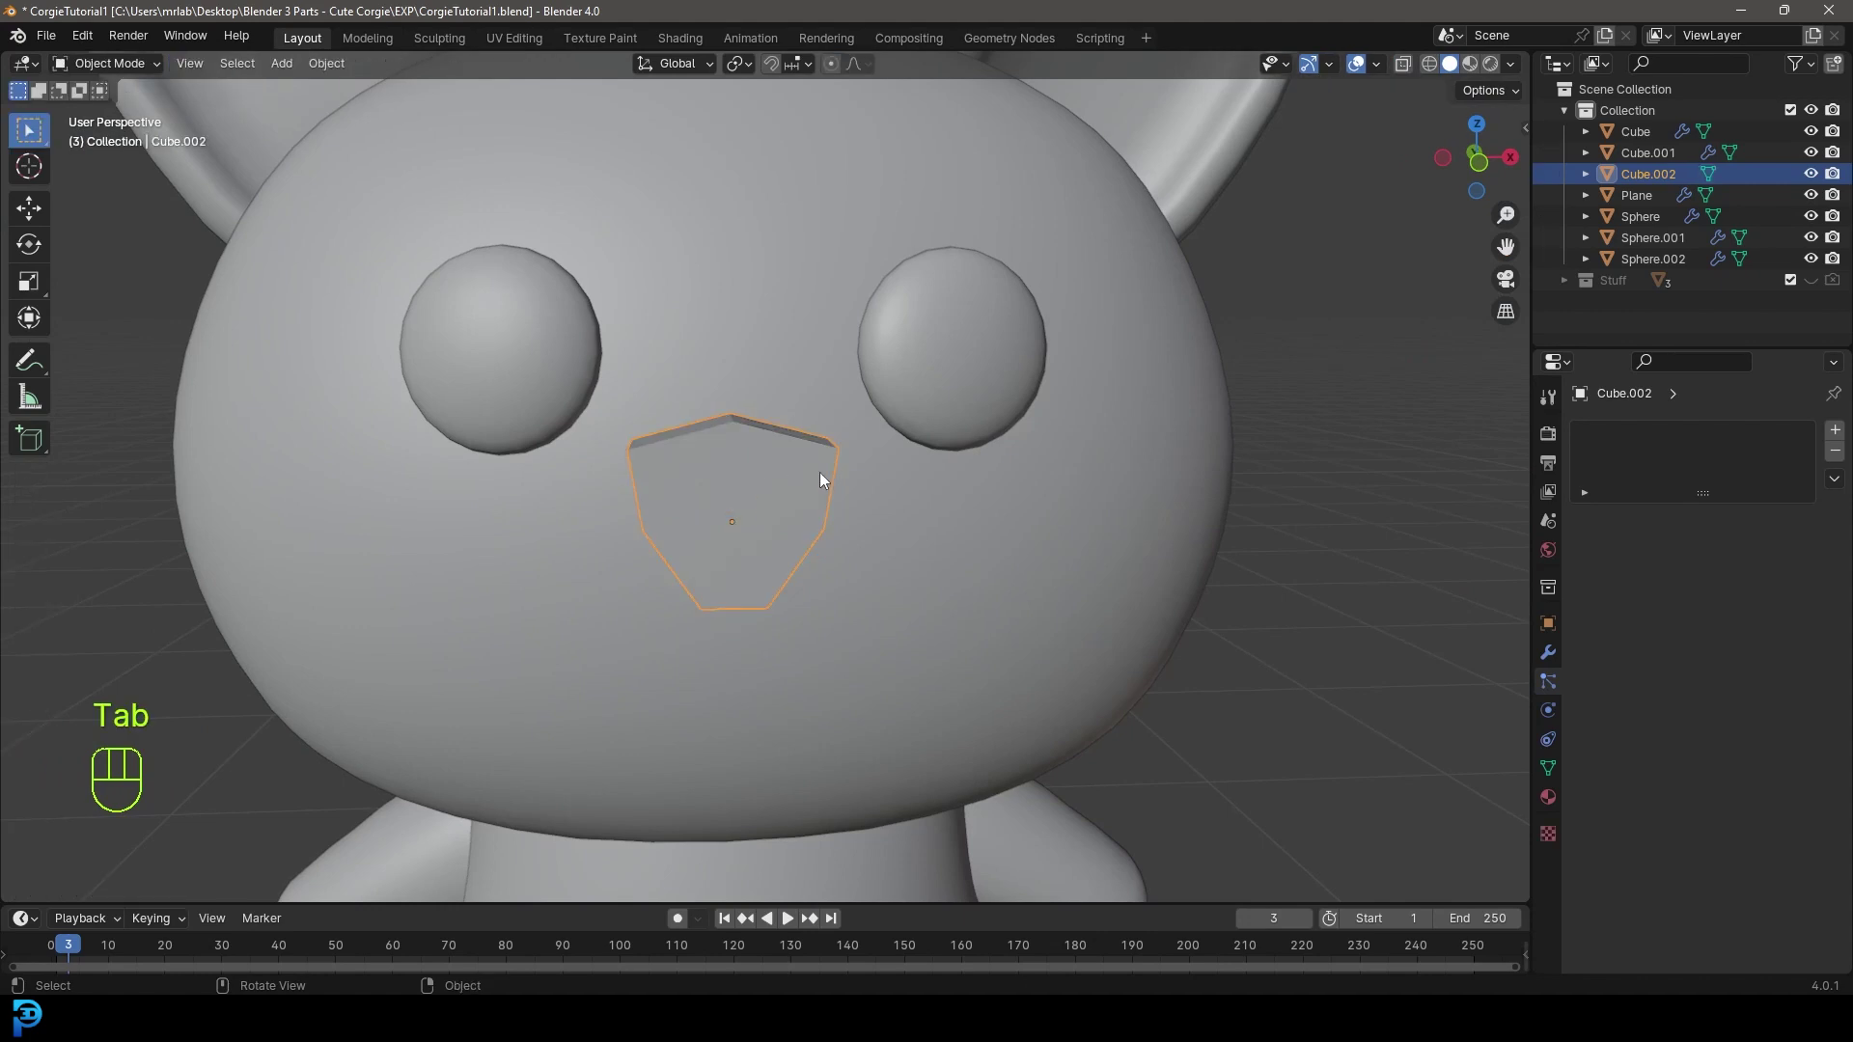
- Add a Subdivision Surface modifier with viewport level 2 to the nose and shade it smooth
{"action": "left_click", "coordinate": [1549, 652]}
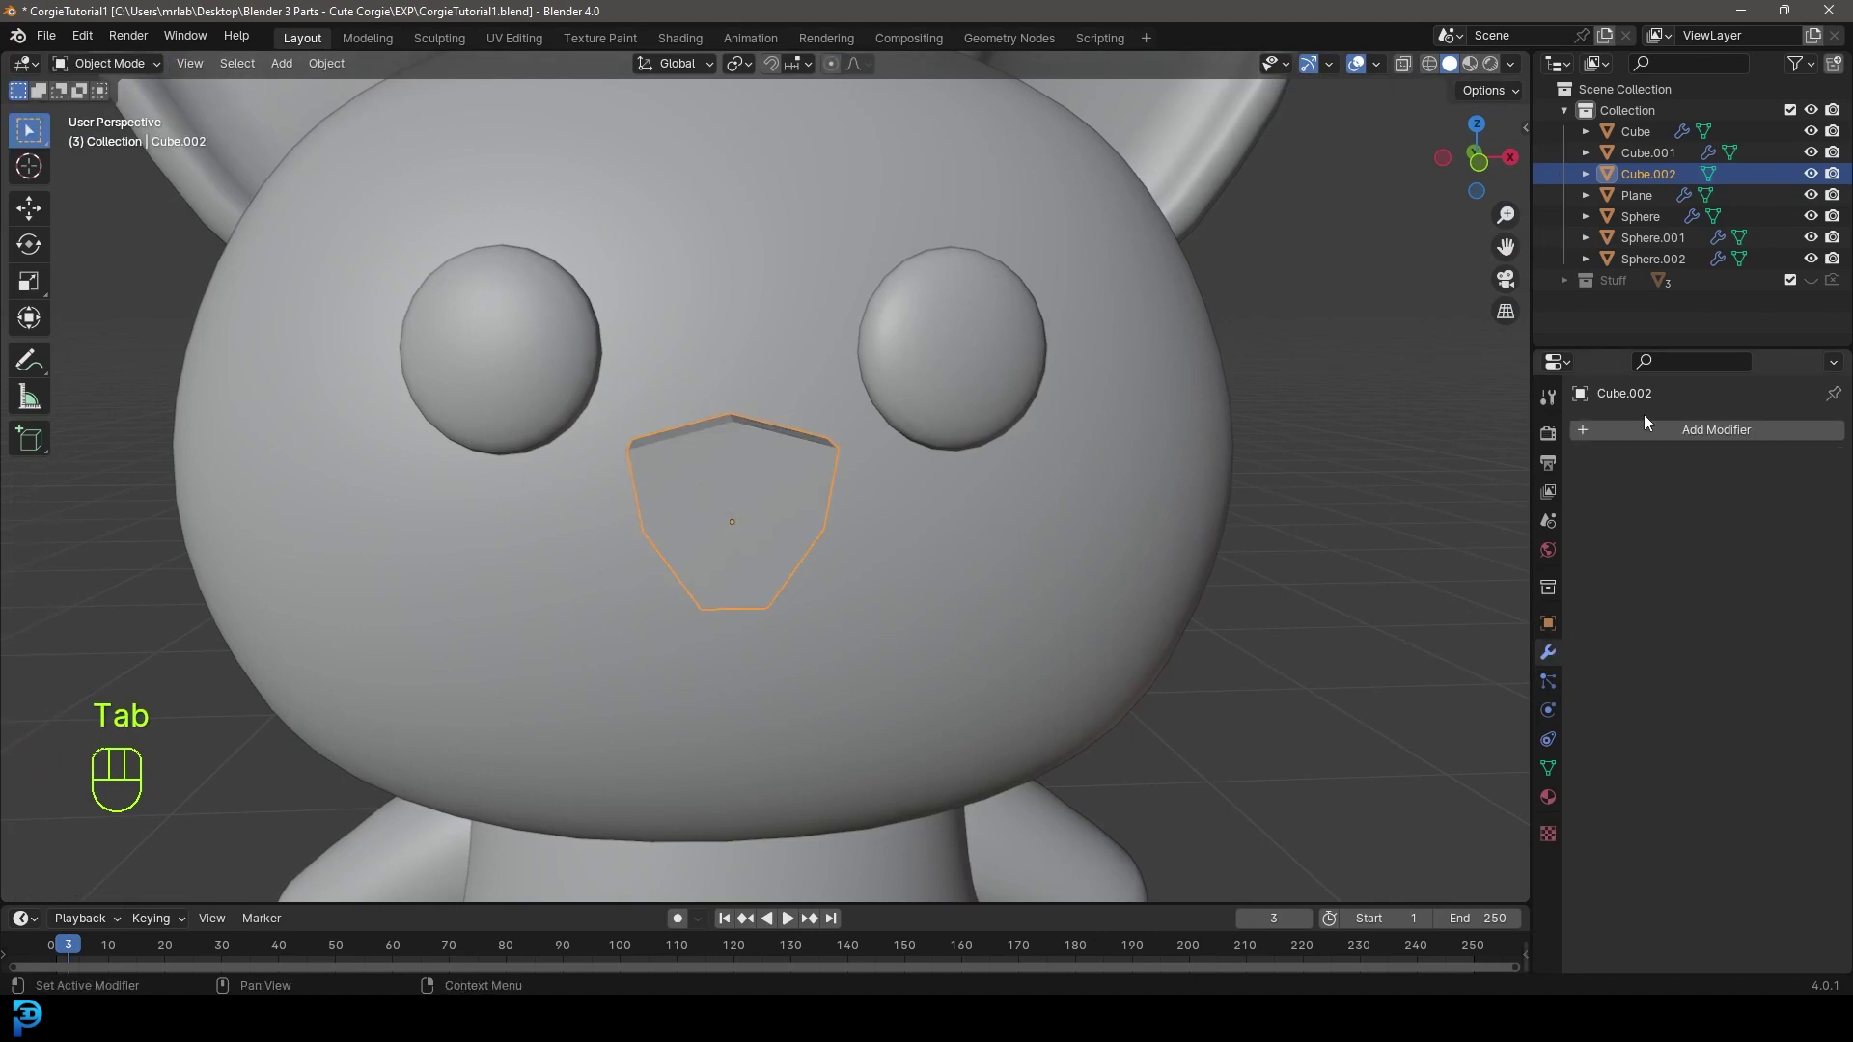
{"action": "left_click", "coordinate": [1647, 422]}
{"action": "left_click", "coordinate": [1613, 423]}
{"action": "type", "text": "sub"}
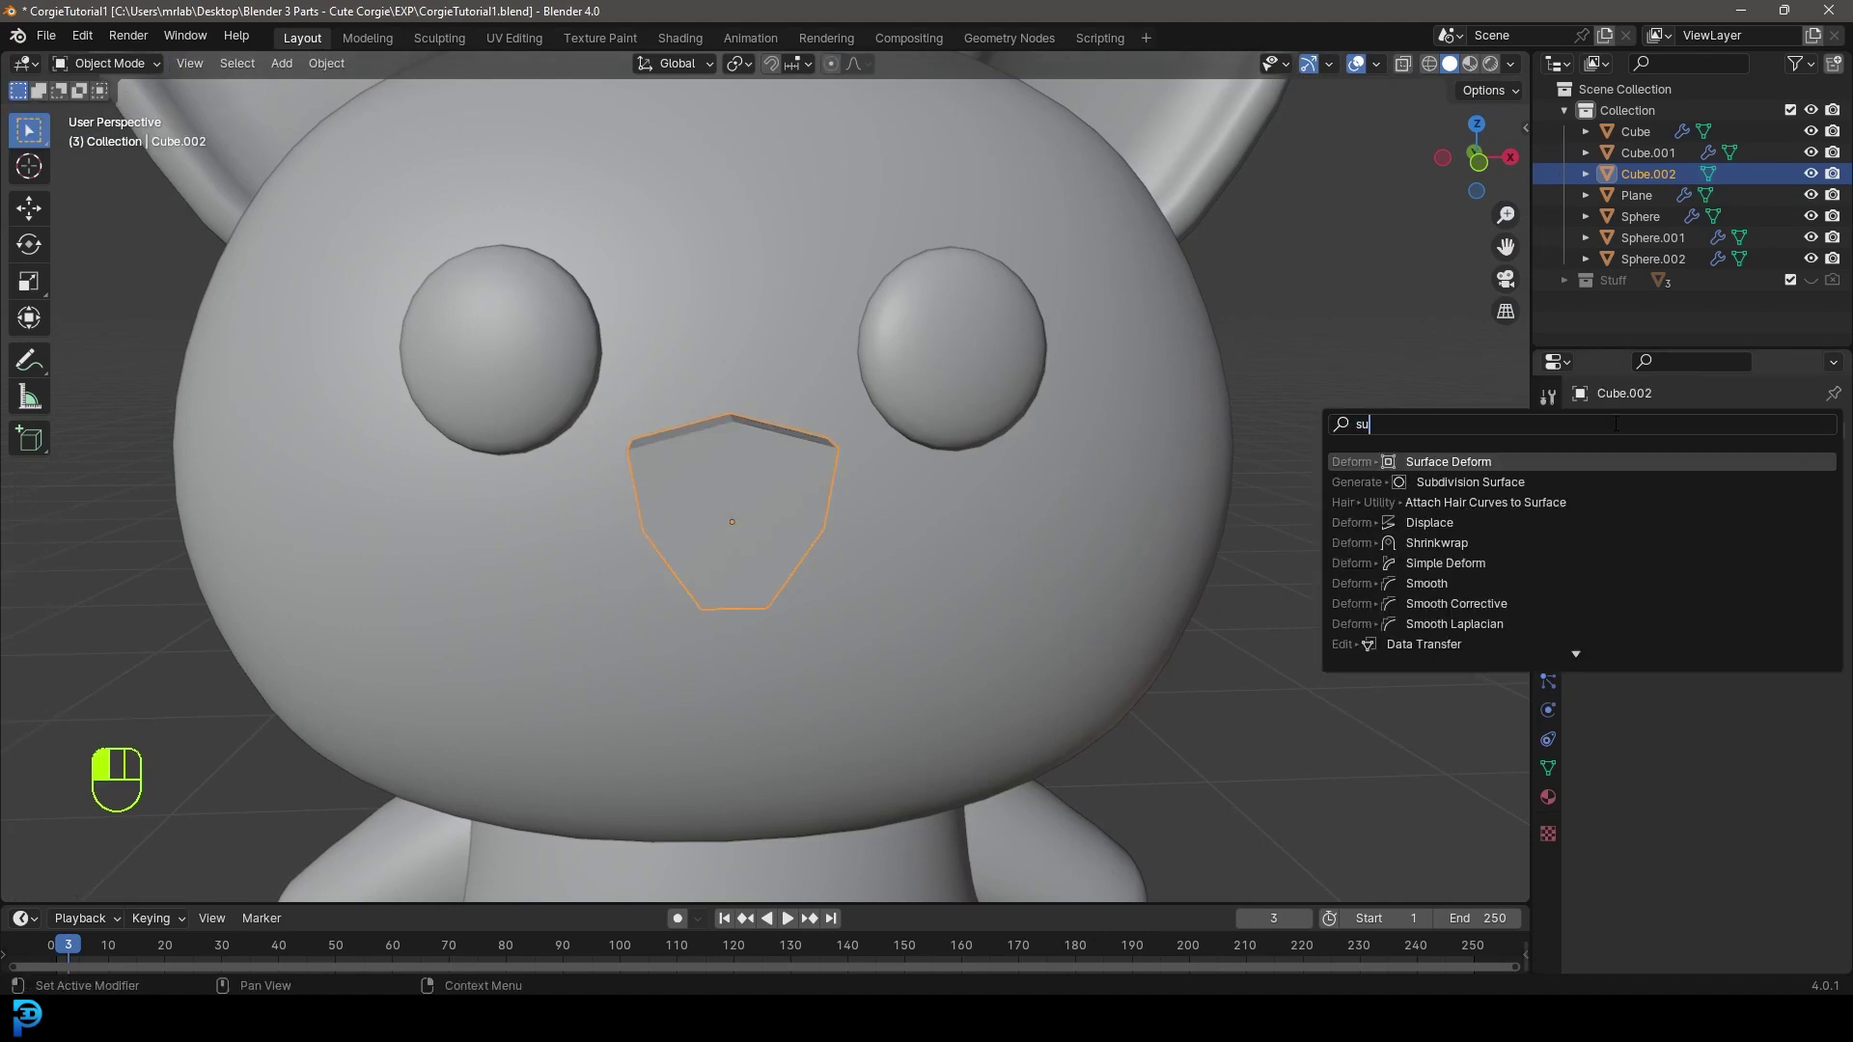
{"action": "left_click", "coordinate": [1523, 461]}
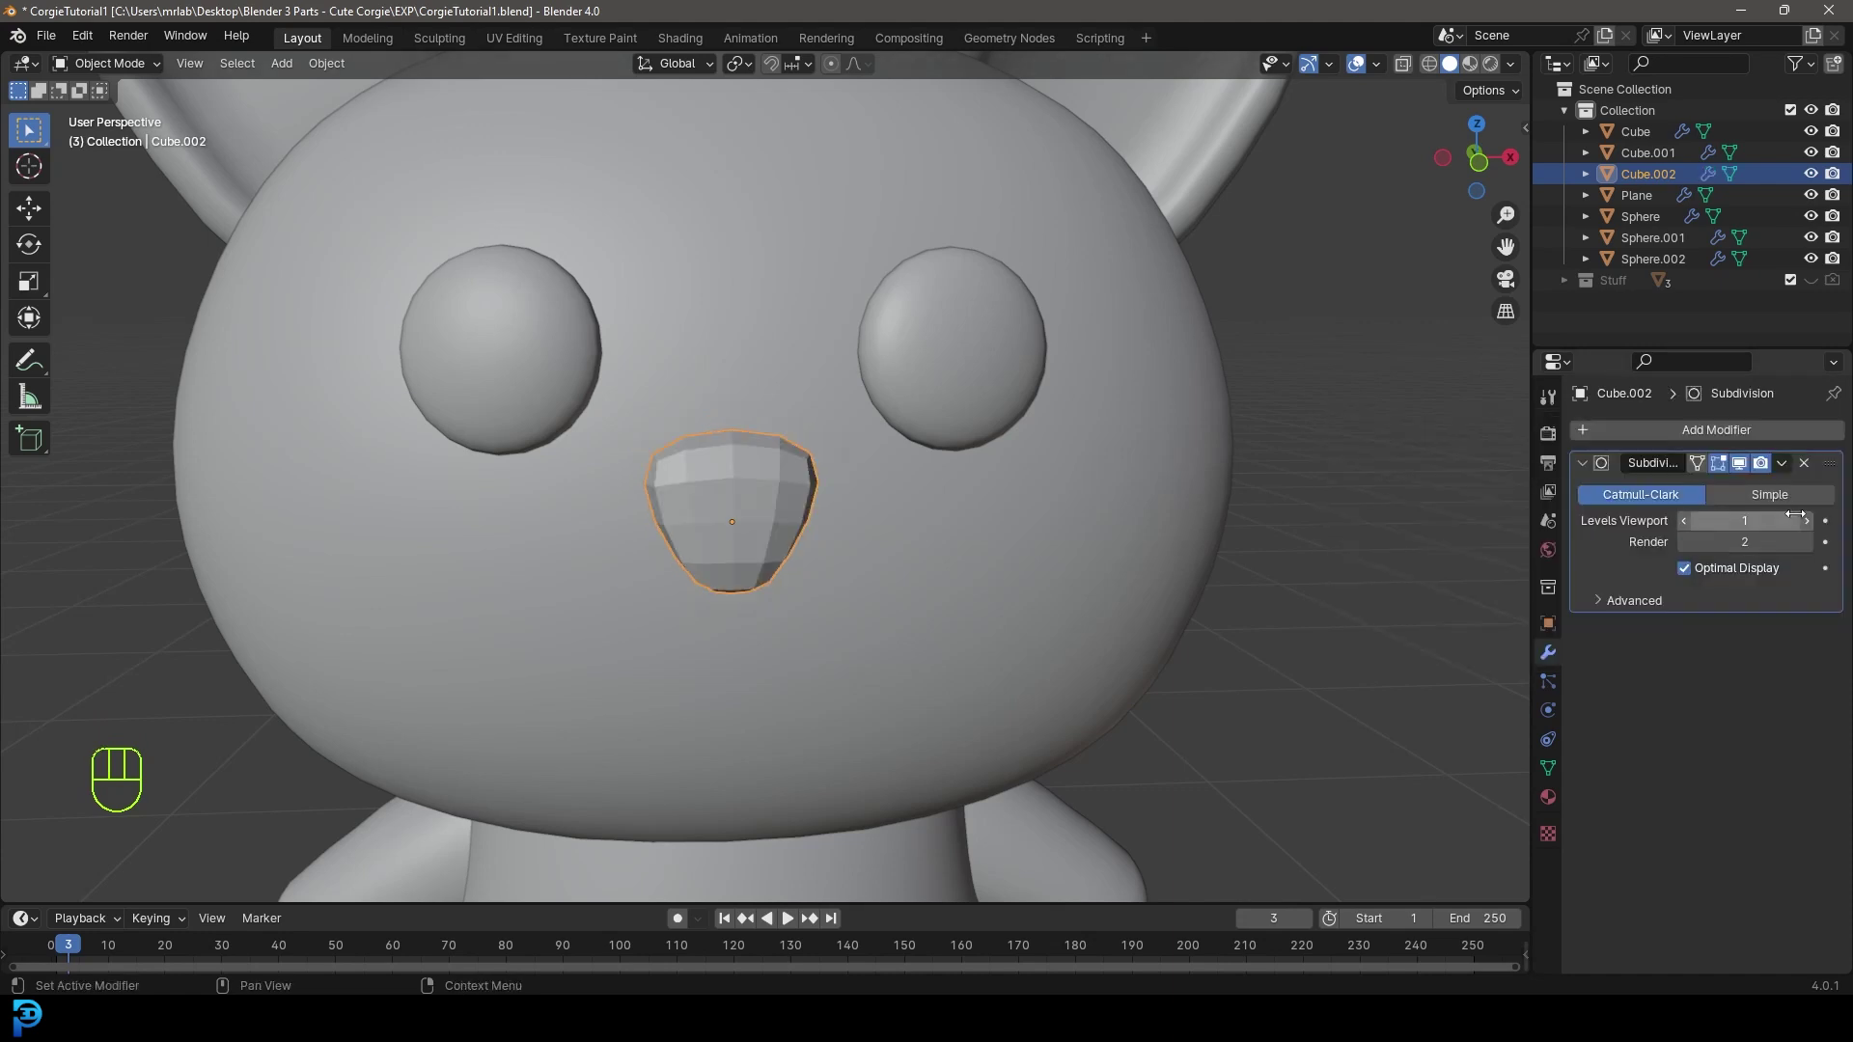
{"action": "right_click", "coordinate": [703, 460]}
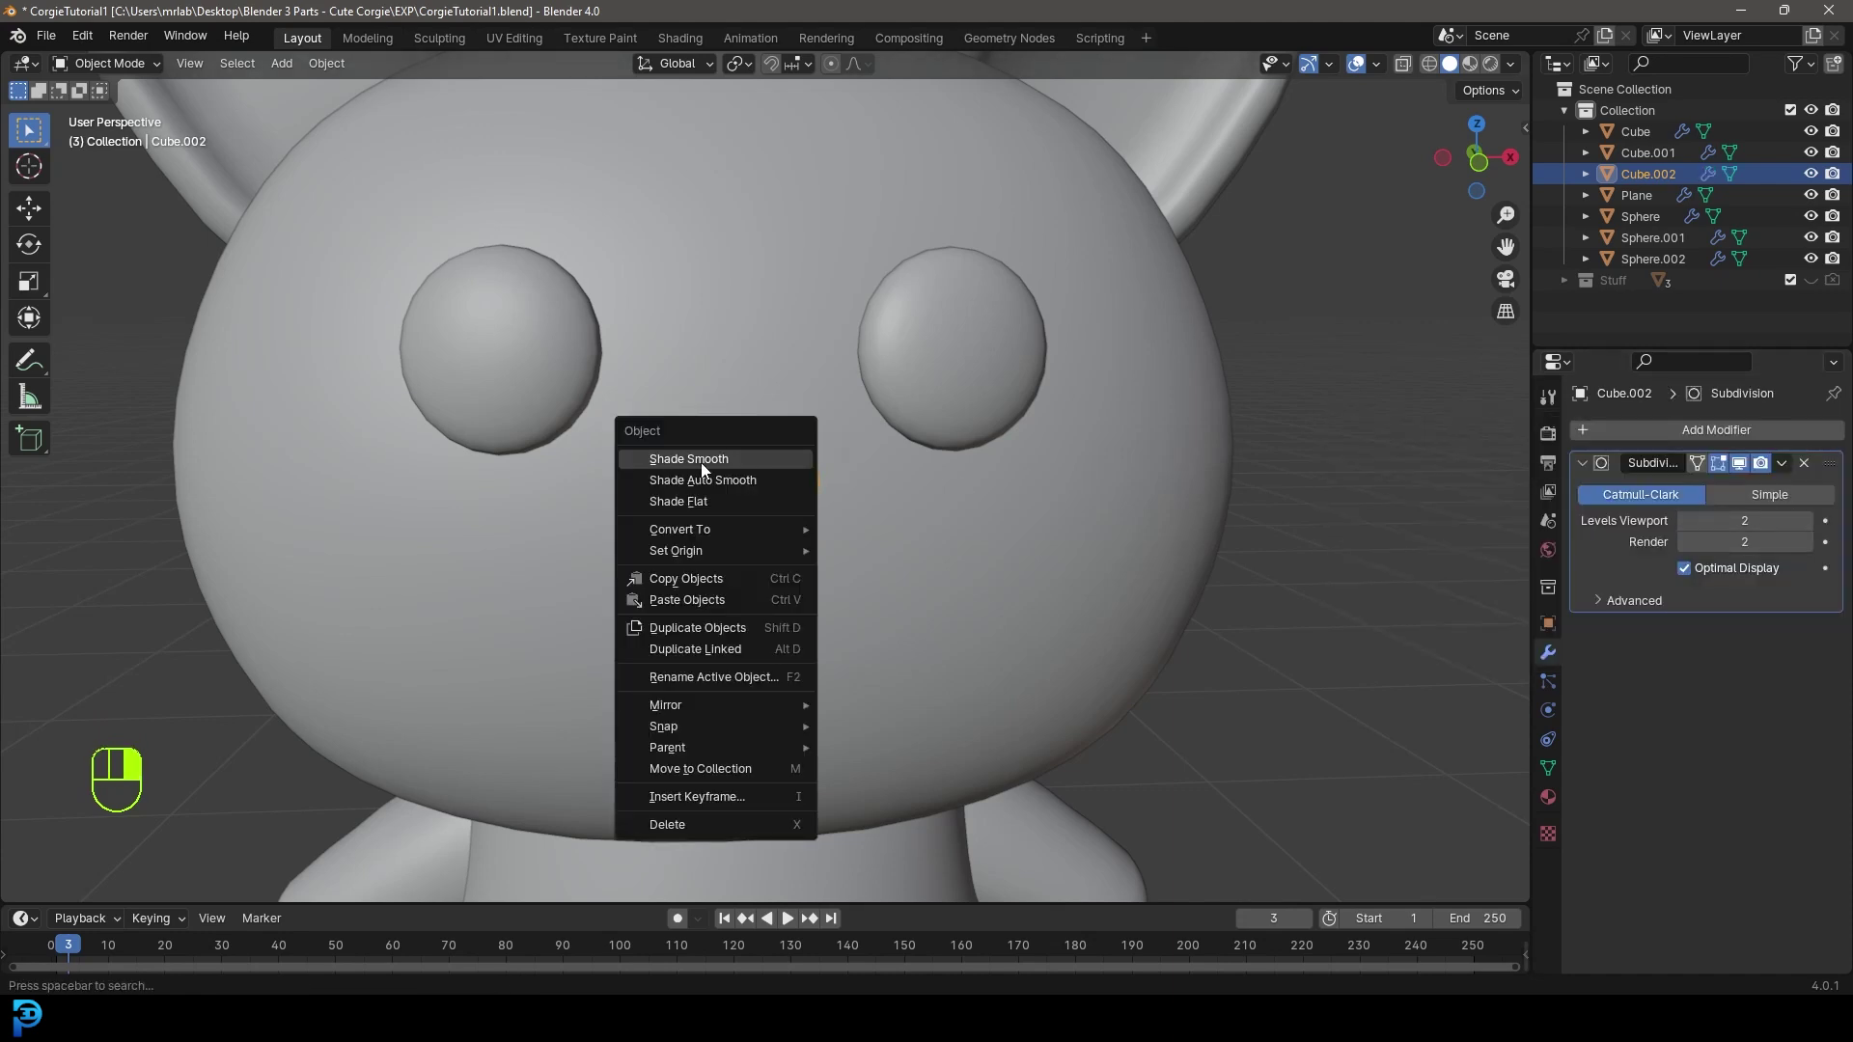
{"action": "left_click", "coordinate": [701, 462]}
- Move the nose back toward the face in the right side view
{"action": "scroll", "coordinate": [864, 468], "scroll_direction": "down", "scroll_amount": 3}
{"action": "key", "text": "KP_3"}
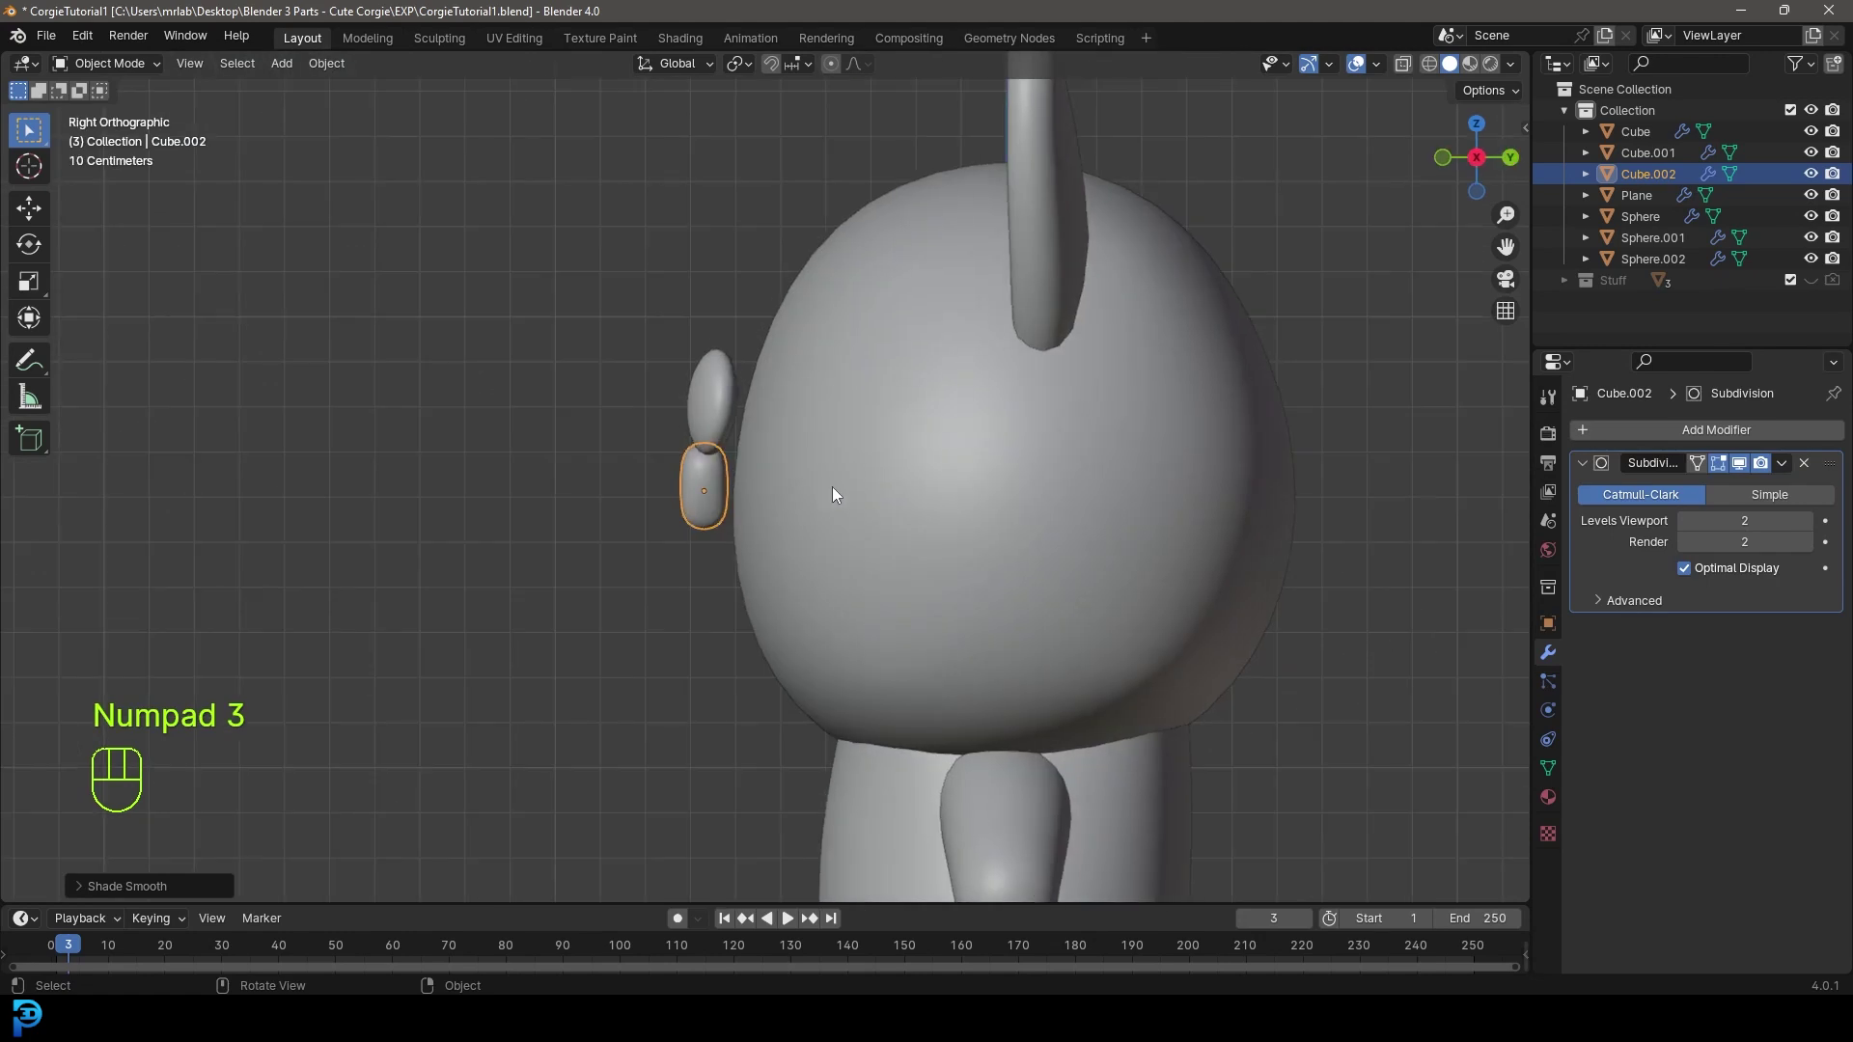
{"action": "key", "text": "g"}
{"action": "left_click", "coordinate": [860, 489]}
{"action": "mouse_move", "coordinate": [861, 489]}
{"action": "middle_mouse_down"}
{"action": "mouse_move", "coordinate": [802, 483]}
{"action": "mouse_move", "coordinate": [842, 484]}
{"action": "middle_mouse_up"}
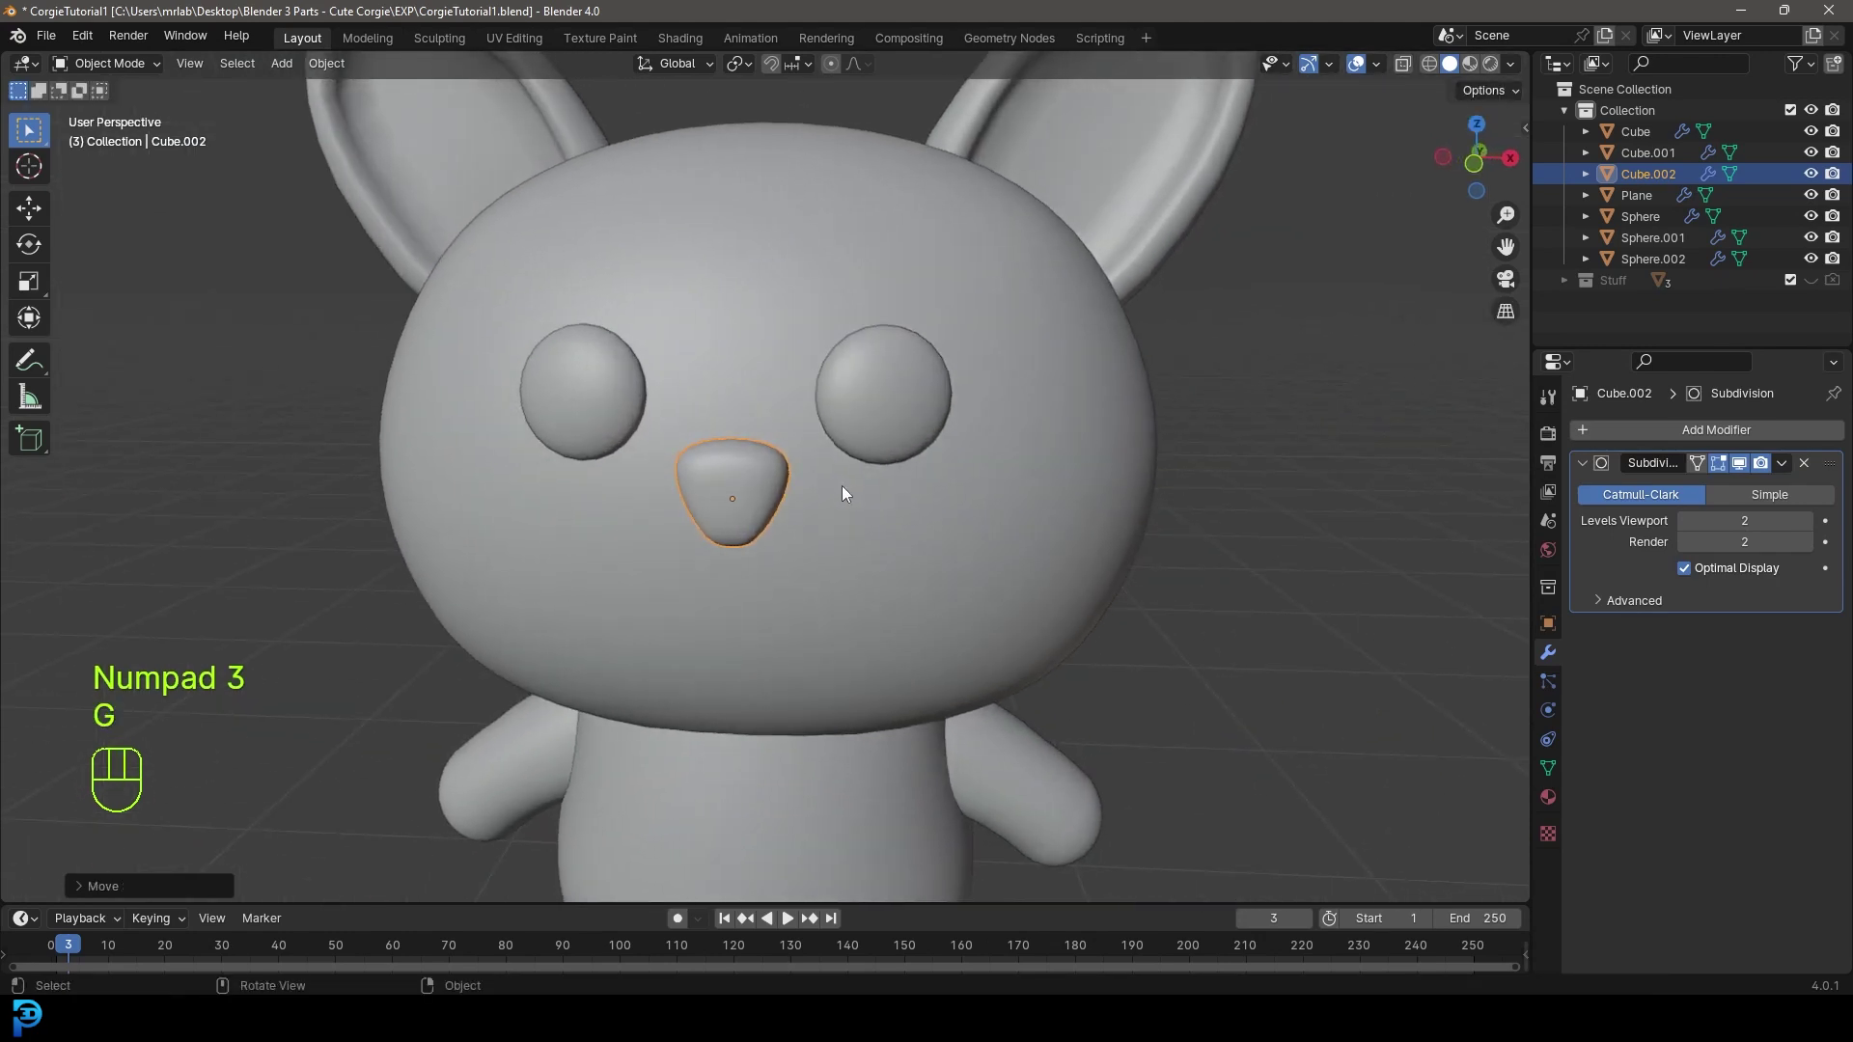
- Raise the whole nose mesh along Z in Edit Mode so it sits higher between the eyes
{"action": "key", "text": "KP_1"}
{"action": "scroll", "coordinate": [742, 467], "scroll_direction": "up", "scroll_amount": 2}
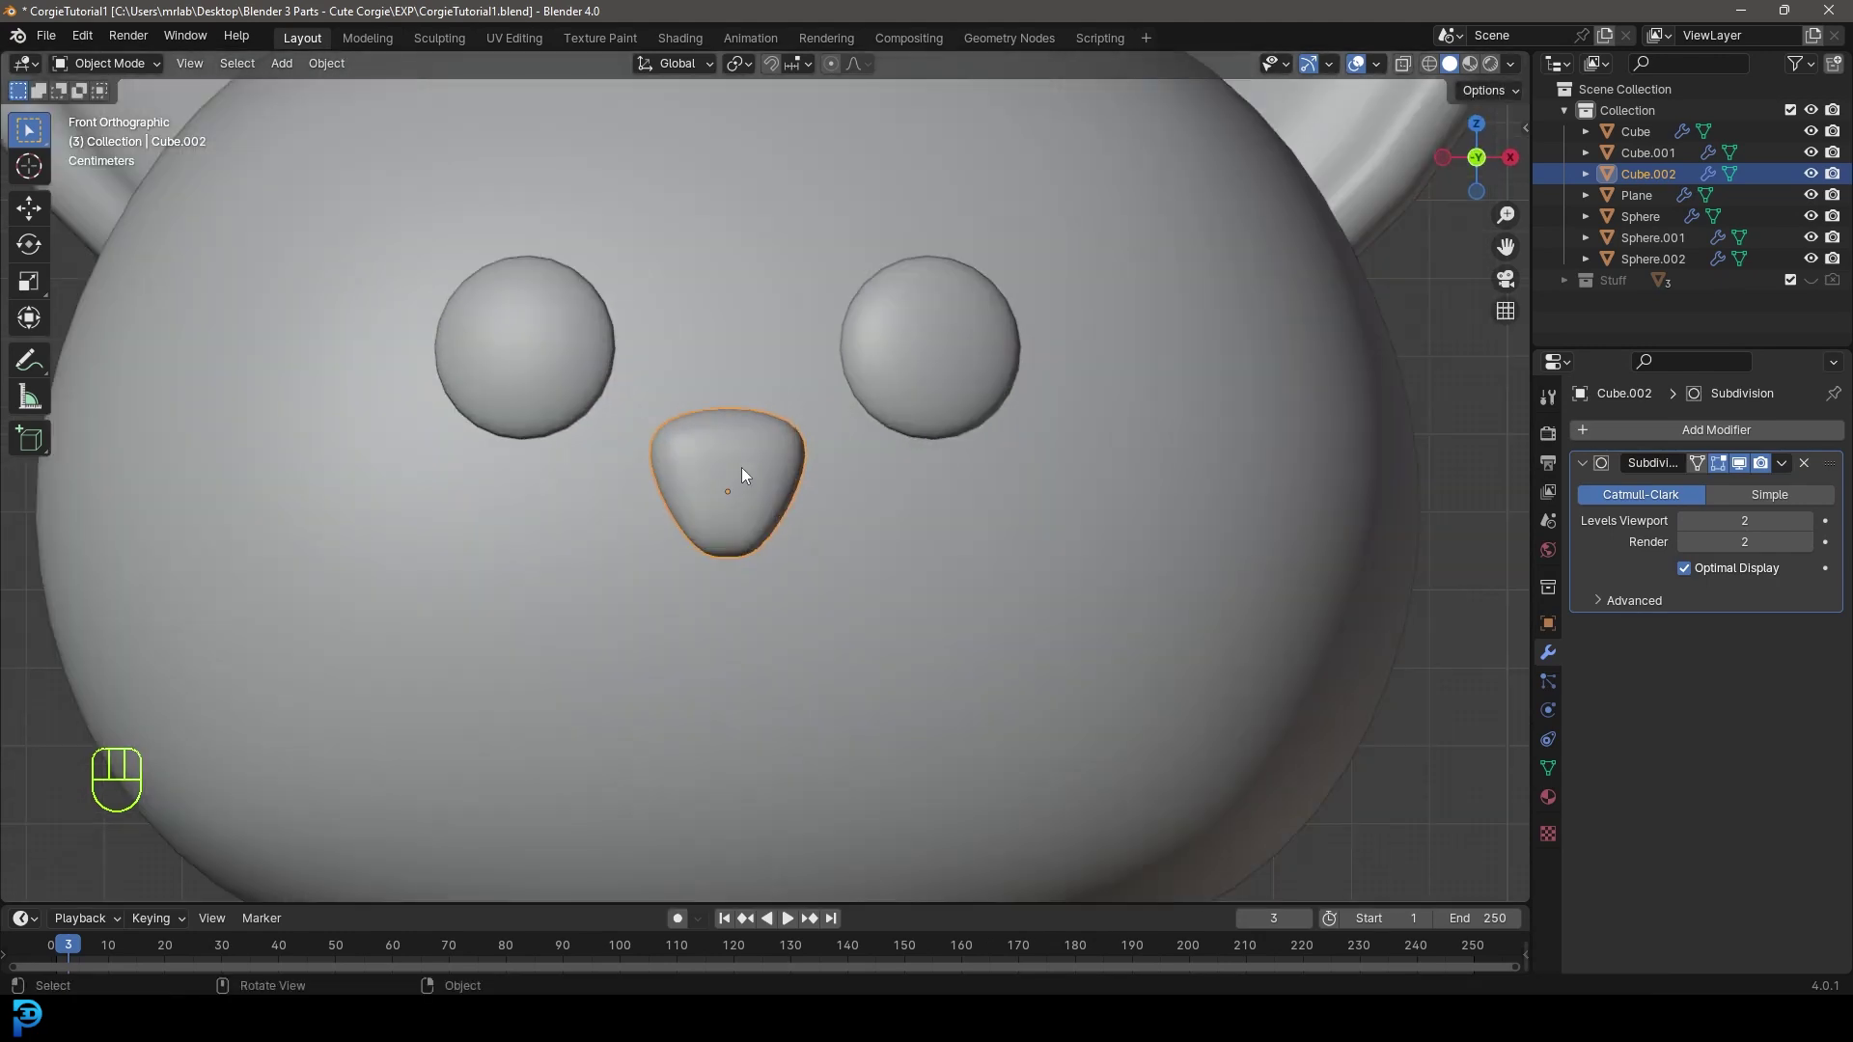
{"action": "key", "text": "Tab"}
{"action": "key", "text": "g"}
{"action": "right_click", "coordinate": [741, 474]}
{"action": "key", "text": "a"}
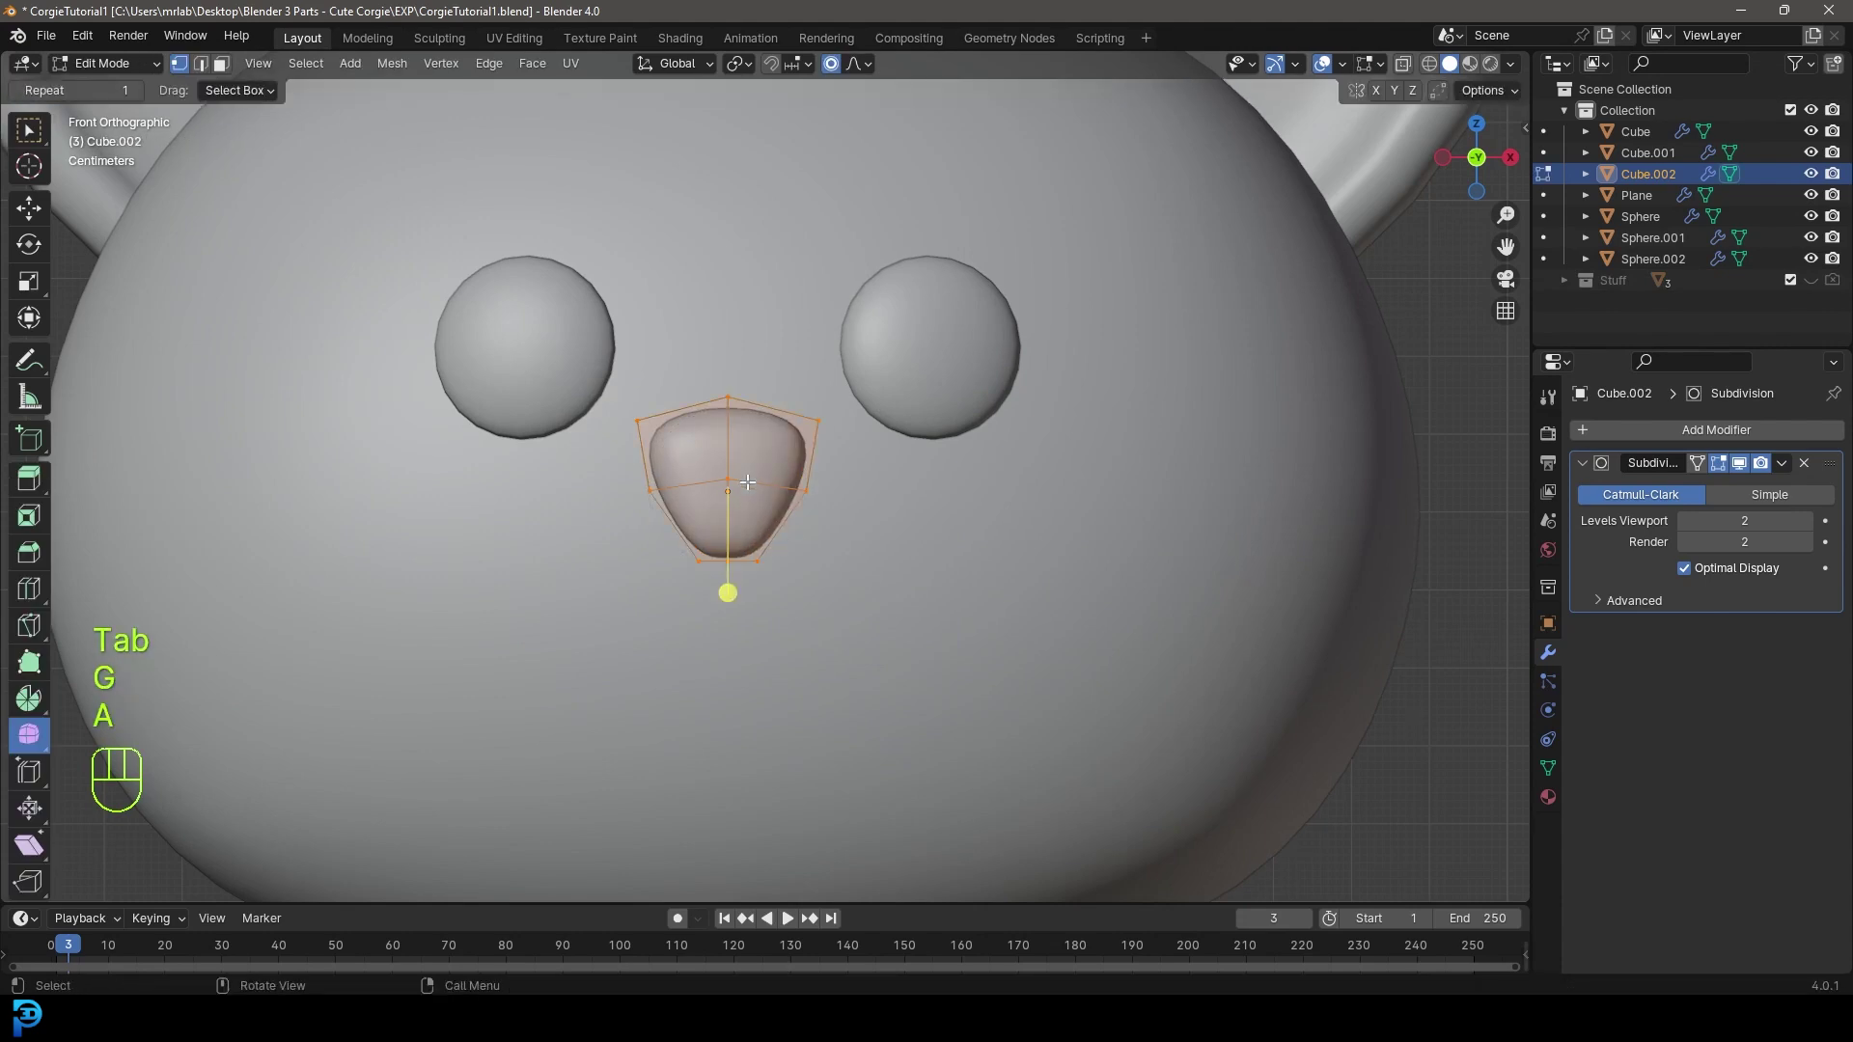
{"action": "key", "text": "g"}
{"action": "key", "text": "z"}
{"action": "left_click", "coordinate": [728, 546]}
- Flatten the nose mesh to about 0.77 along Z, return to Object Mode and save the file
{"action": "key", "text": "s"}
{"action": "key", "text": "z"}
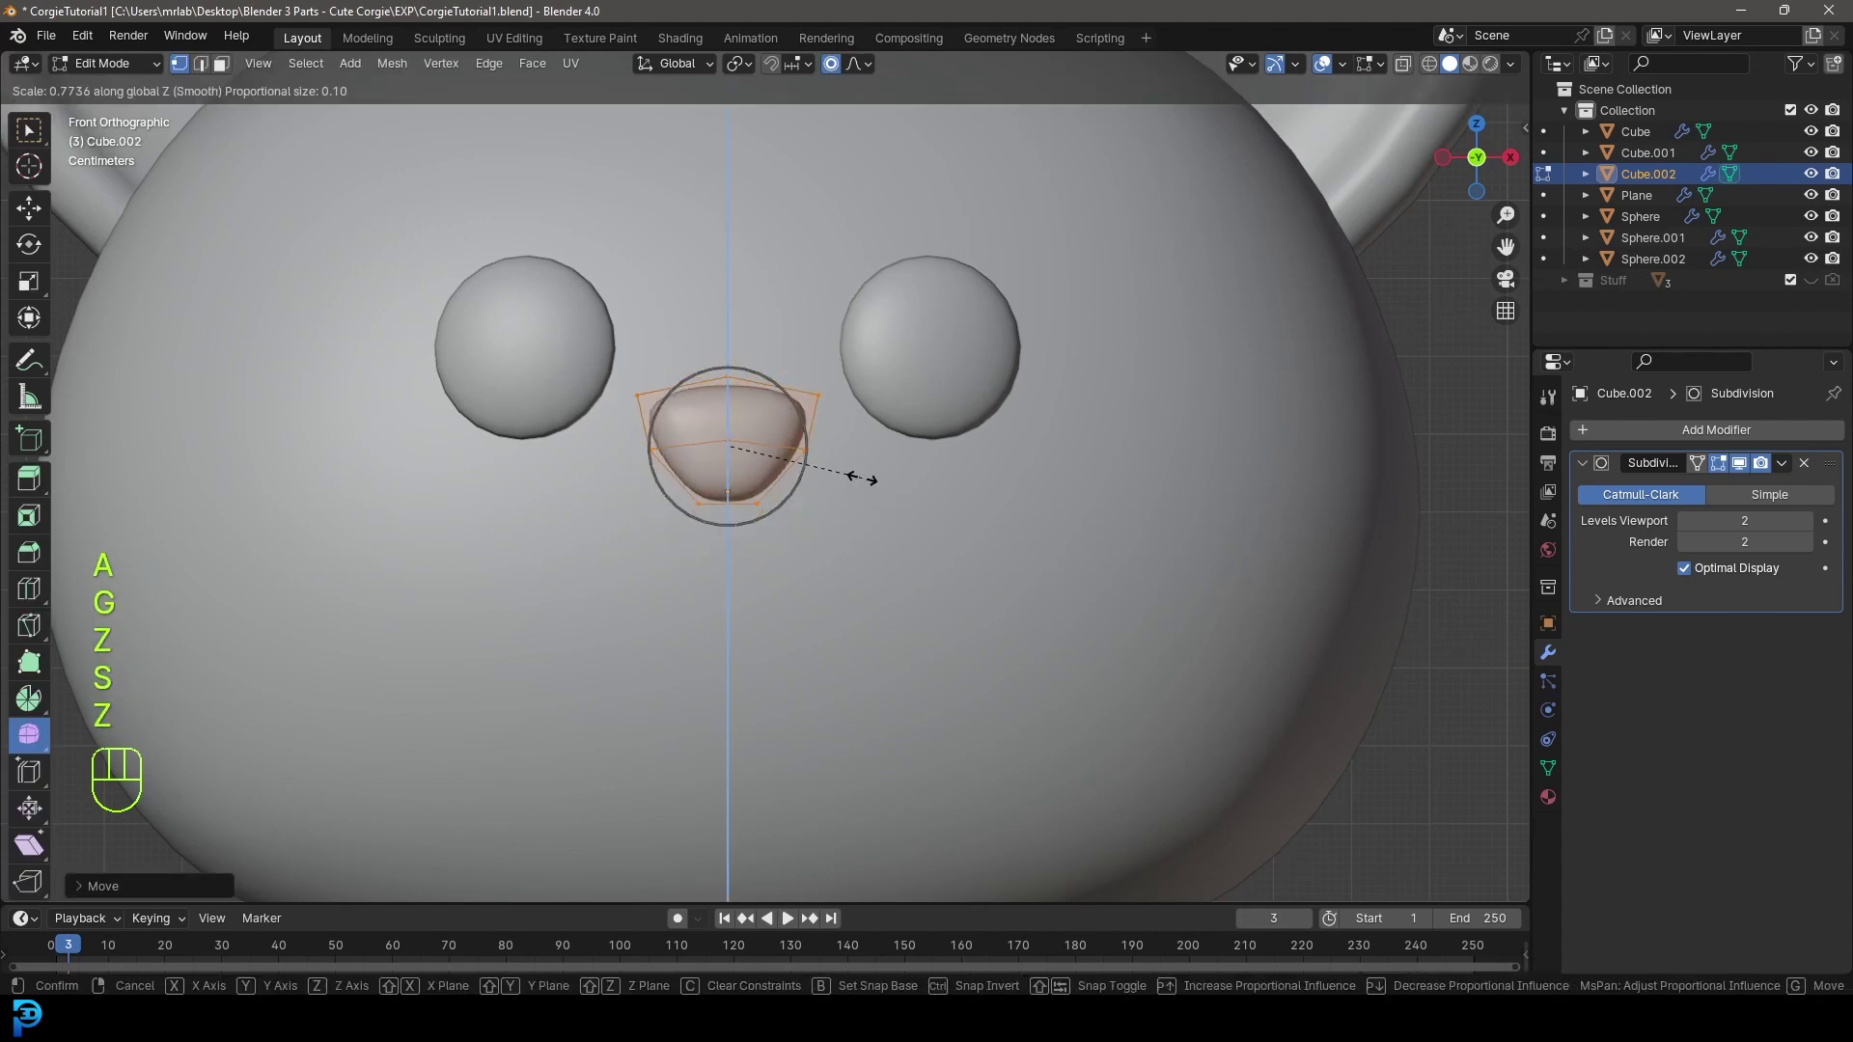
{"action": "left_click", "coordinate": [868, 485]}
{"action": "key", "text": "Tab"}
{"action": "scroll", "coordinate": [941, 541], "scroll_direction": "down", "scroll_amount": 5}
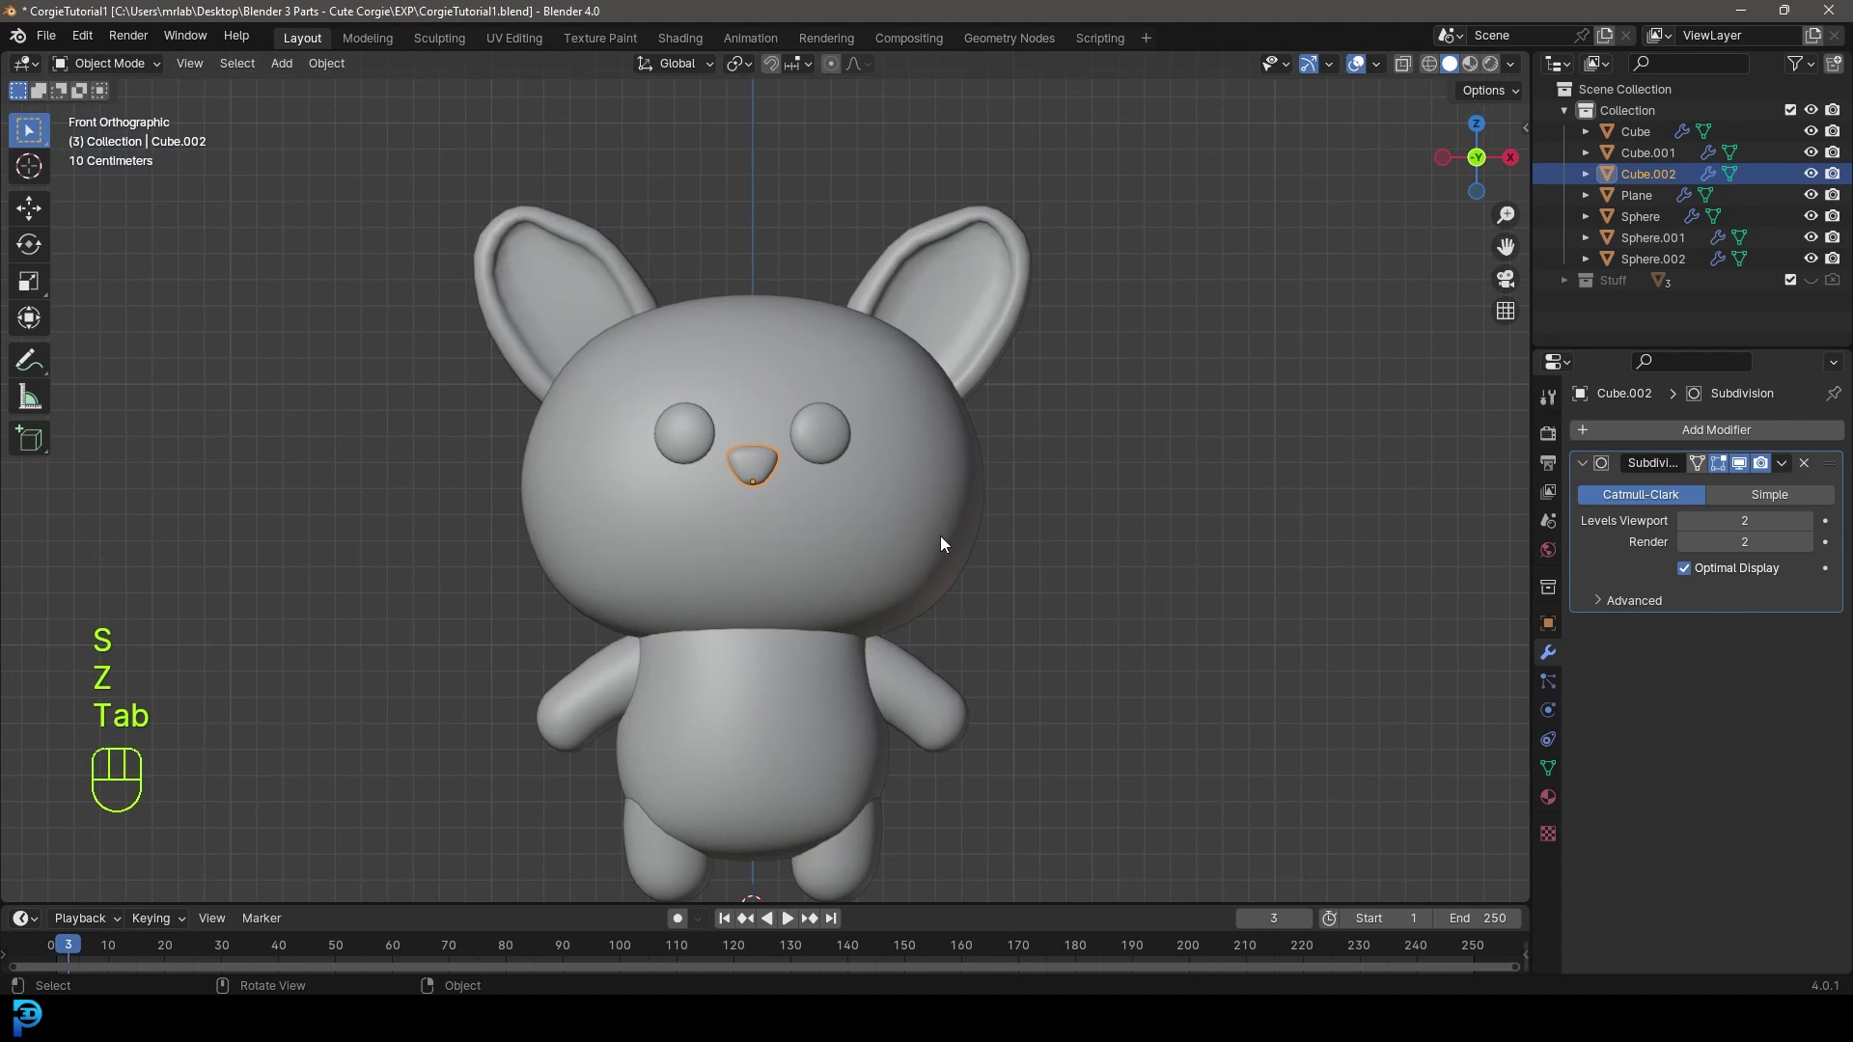
{"action": "key", "text": "ctrl+s"}
- Add a torus mesh at the origin and rotate it 90 degrees about the X axis
{"action": "key", "text": "KP_1"}
{"action": "key", "text": "shift+a"}
{"action": "mouse_move", "coordinate": [807, 432]}
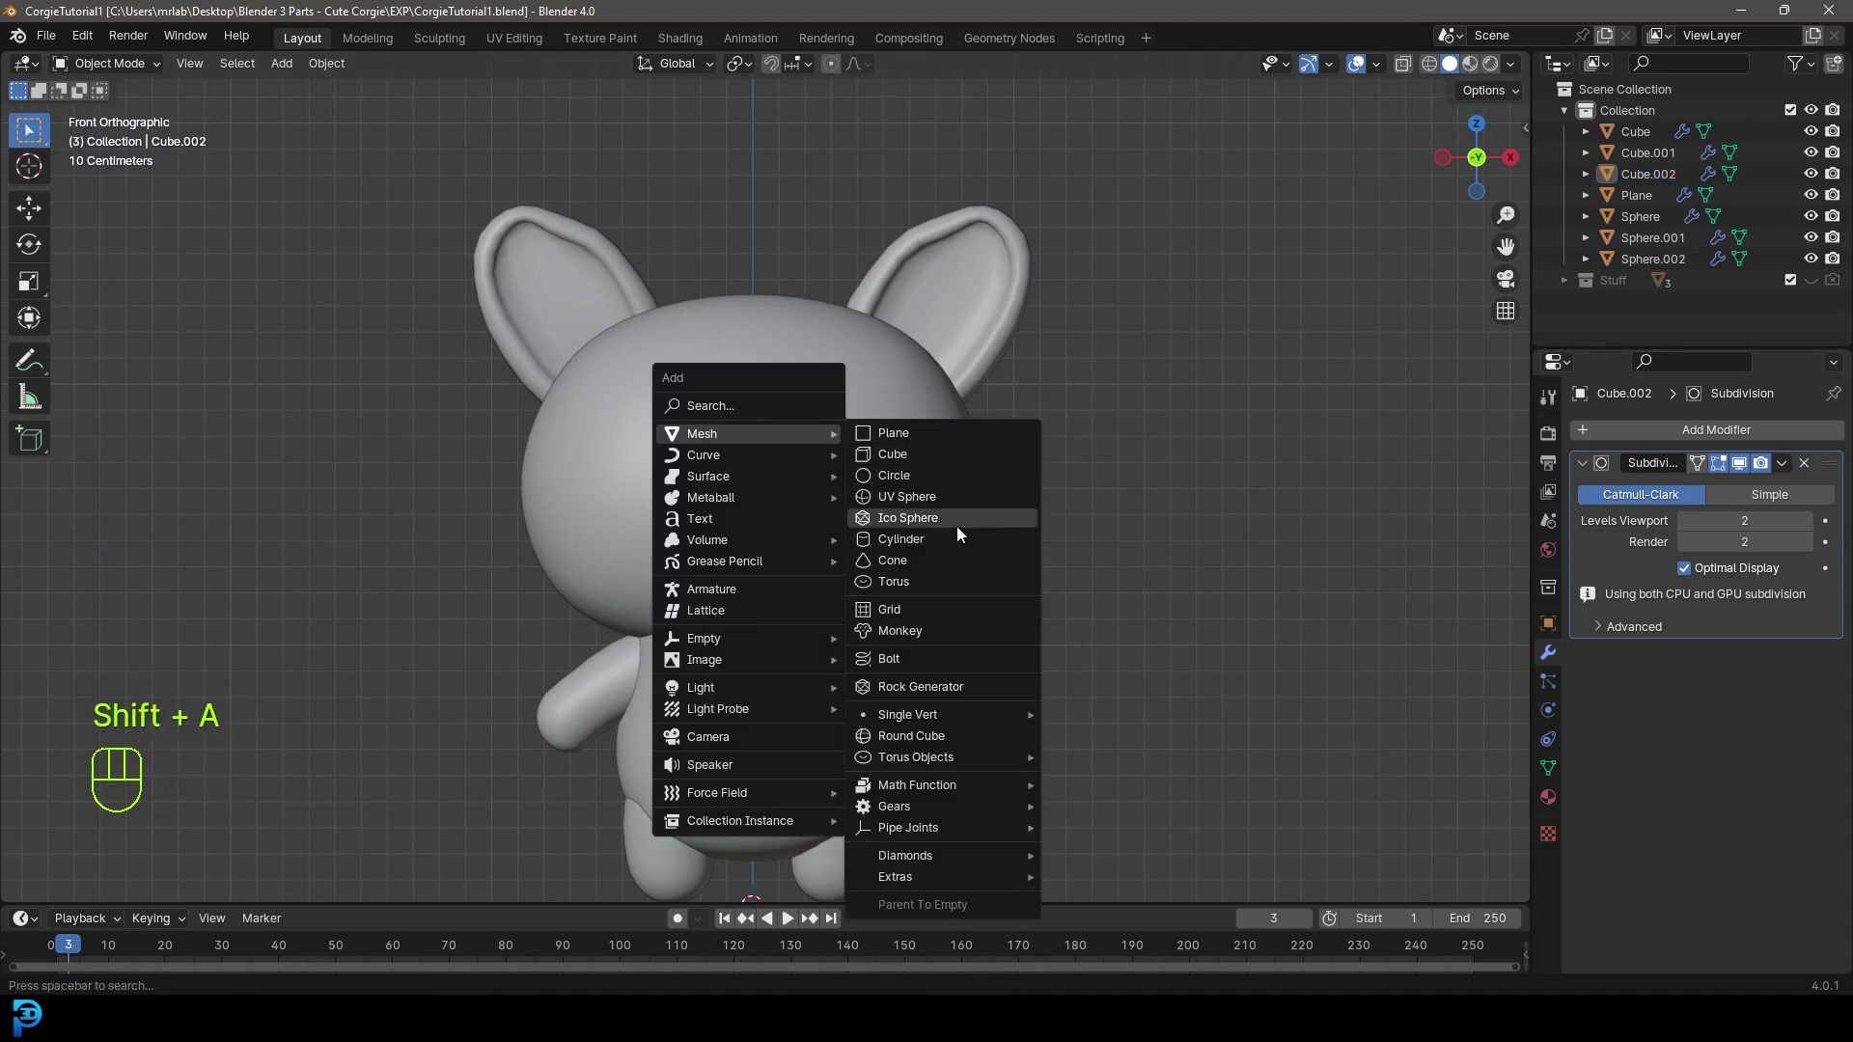
{"action": "left_click", "coordinate": [909, 583]}
{"action": "scroll", "coordinate": [899, 608], "scroll_direction": "down", "scroll_amount": 5}
{"action": "scroll", "coordinate": [877, 654], "scroll_direction": "up", "scroll_amount": 3}
{"action": "key", "text": "r"}
{"action": "key", "text": "x"}
{"action": "key", "text": "9"}
{"action": "key", "text": "0"}
{"action": "key", "text": "Return"}
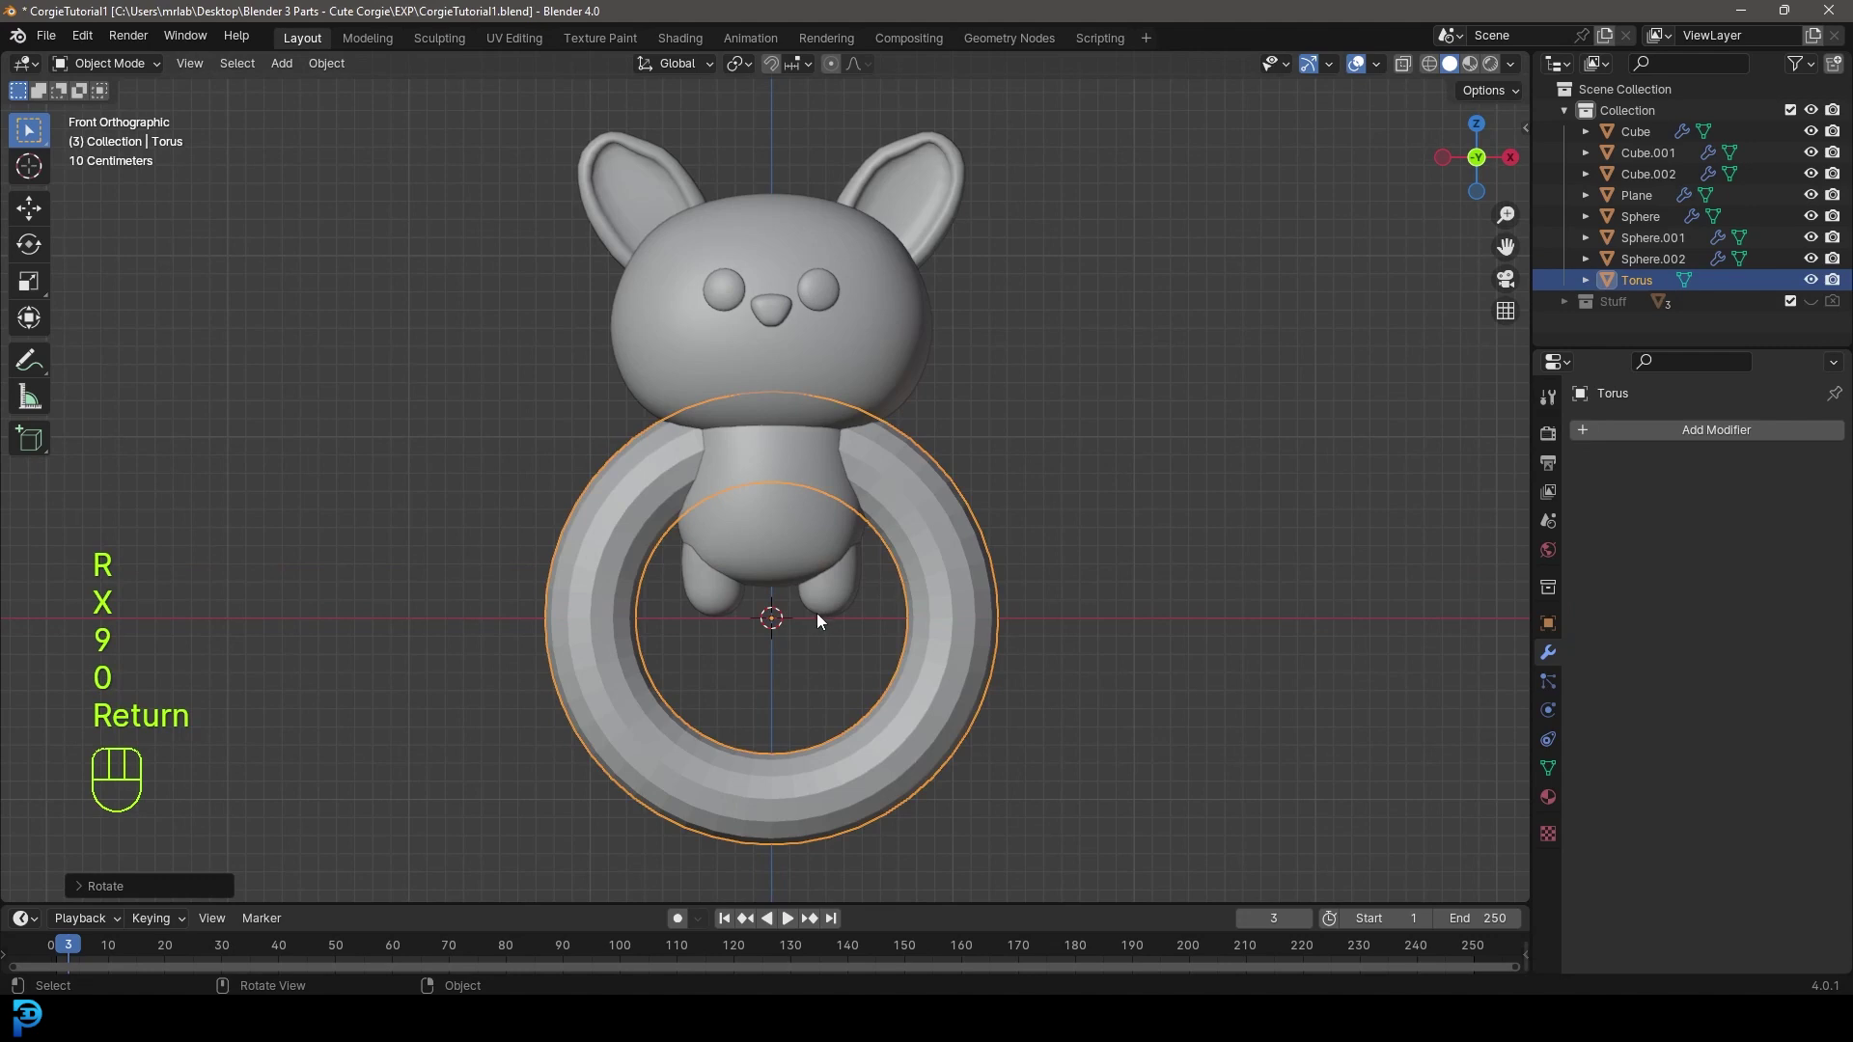
- Delete the upper half of the torus's vertices in wireframe display, leaving a U-shaped arc for the mouth
{"action": "key", "text": "Tab"}
{"action": "key", "text": "z"}
{"action": "left_click", "coordinate": [492, 440]}
{"action": "mouse_move", "coordinate": [385, 253]}
{"action": "left_mouse_down"}
{"action": "mouse_move", "coordinate": [774, 476]}
{"action": "mouse_move", "coordinate": [1166, 630]}
{"action": "left_mouse_up"}
{"action": "key", "text": "x"}
{"action": "left_click", "coordinate": [936, 518]}
{"action": "key", "text": "z"}
{"action": "left_click", "coordinate": [1109, 620]}
- Fatten the tube of the whole half torus along its normals
{"action": "middle_click_drag", "start_coordinate": [1109, 621], "coordinate": [1040, 376]}
{"action": "key", "text": "a"}
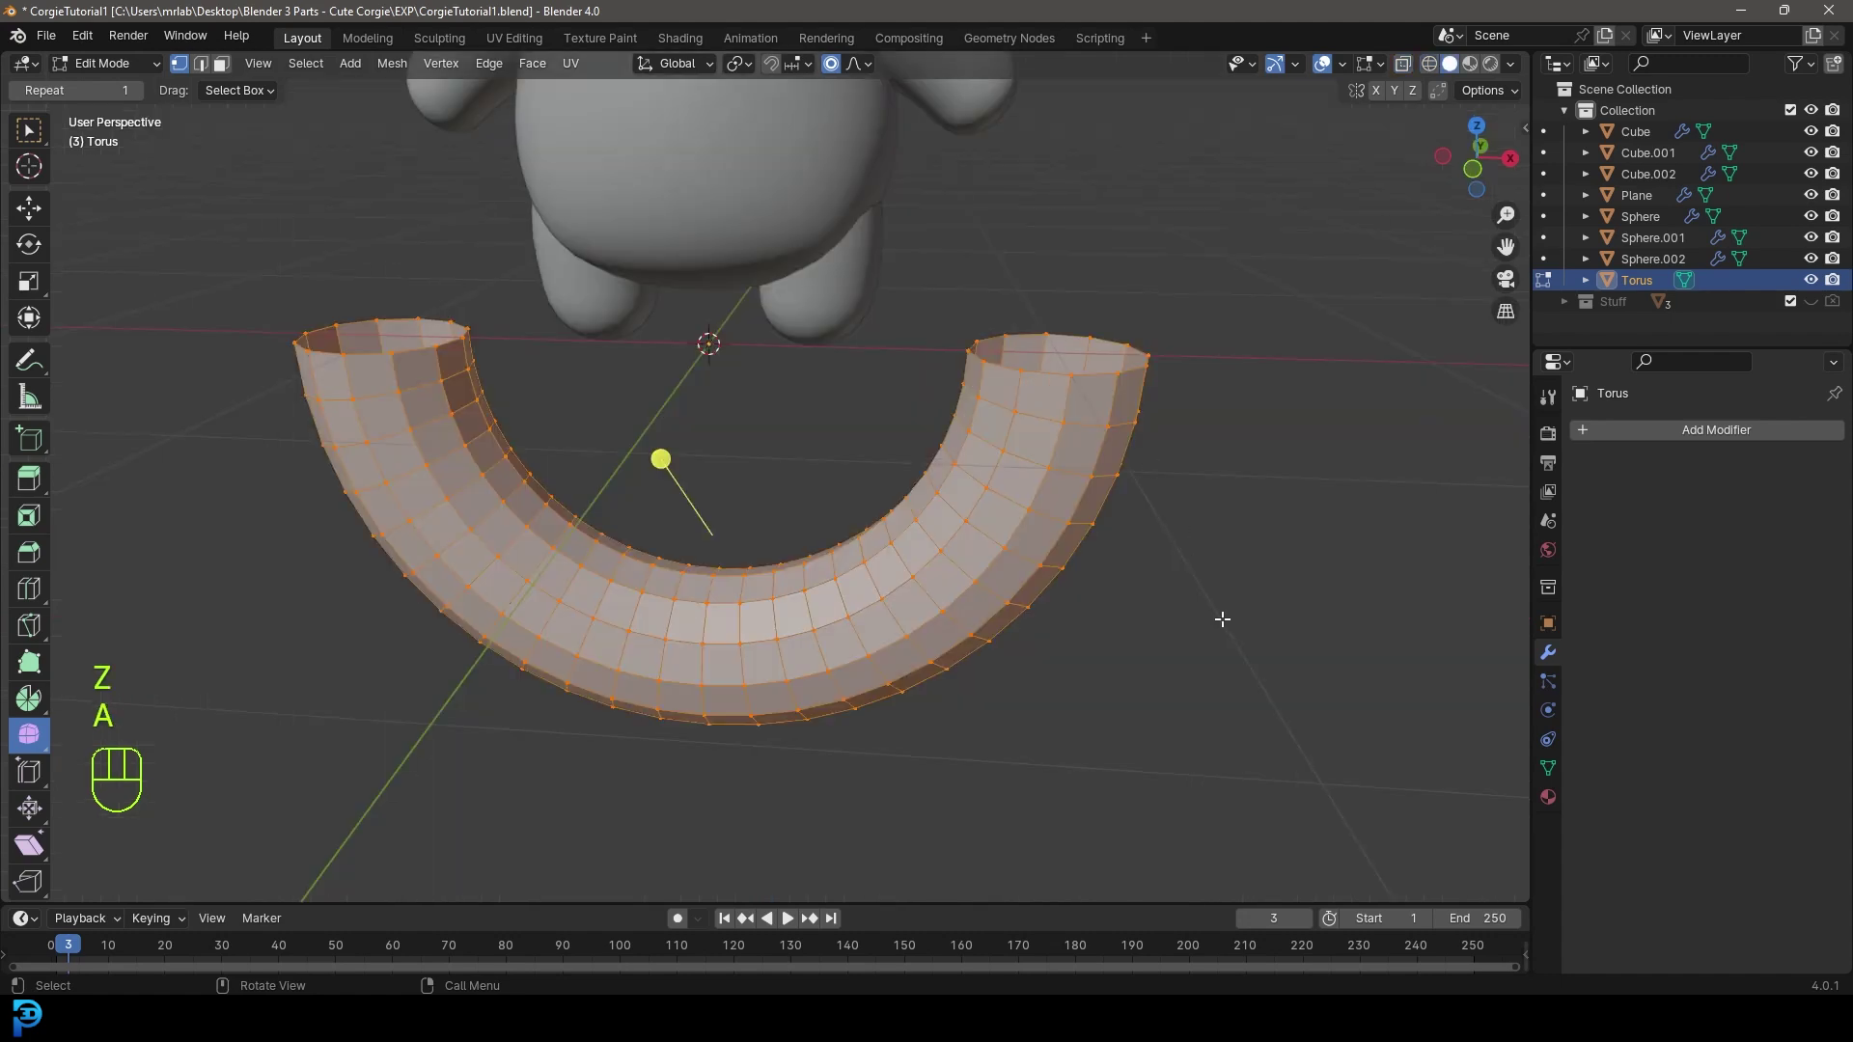
{"action": "key", "text": "alt+s"}
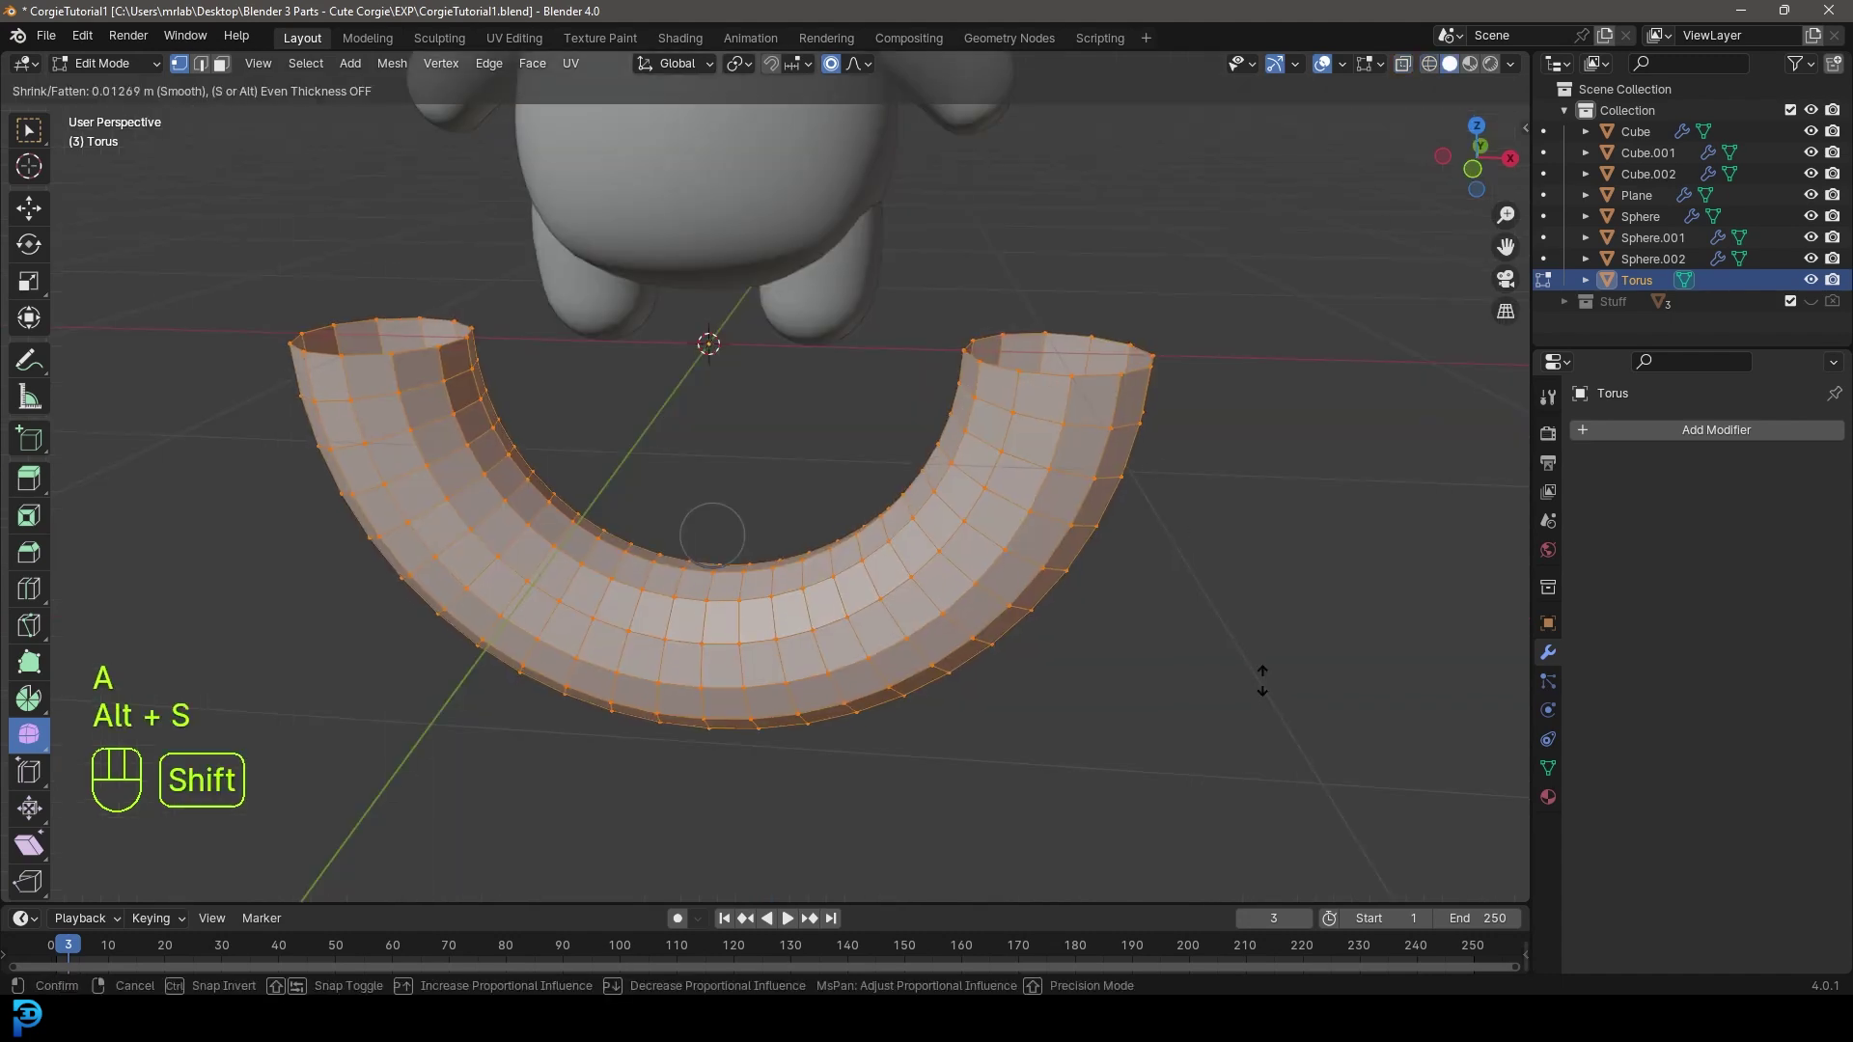
{"action": "left_click", "coordinate": [1395, 793]}
- Fill the open end of the half torus on the positive X side with a face and bevel its rim with 2 segments
{"action": "middle_click_drag", "start_coordinate": [1390, 786], "coordinate": [1208, 371]}
{"action": "key", "text": "alt+a"}
{"action": "scroll", "coordinate": [1052, 232], "scroll_direction": "down", "scroll_amount": 3}
{"action": "scroll", "coordinate": [1208, 370], "scroll_direction": "up", "scroll_amount": 3}
{"action": "left_click", "coordinate": [1242, 296], "text": "alt+shift"}
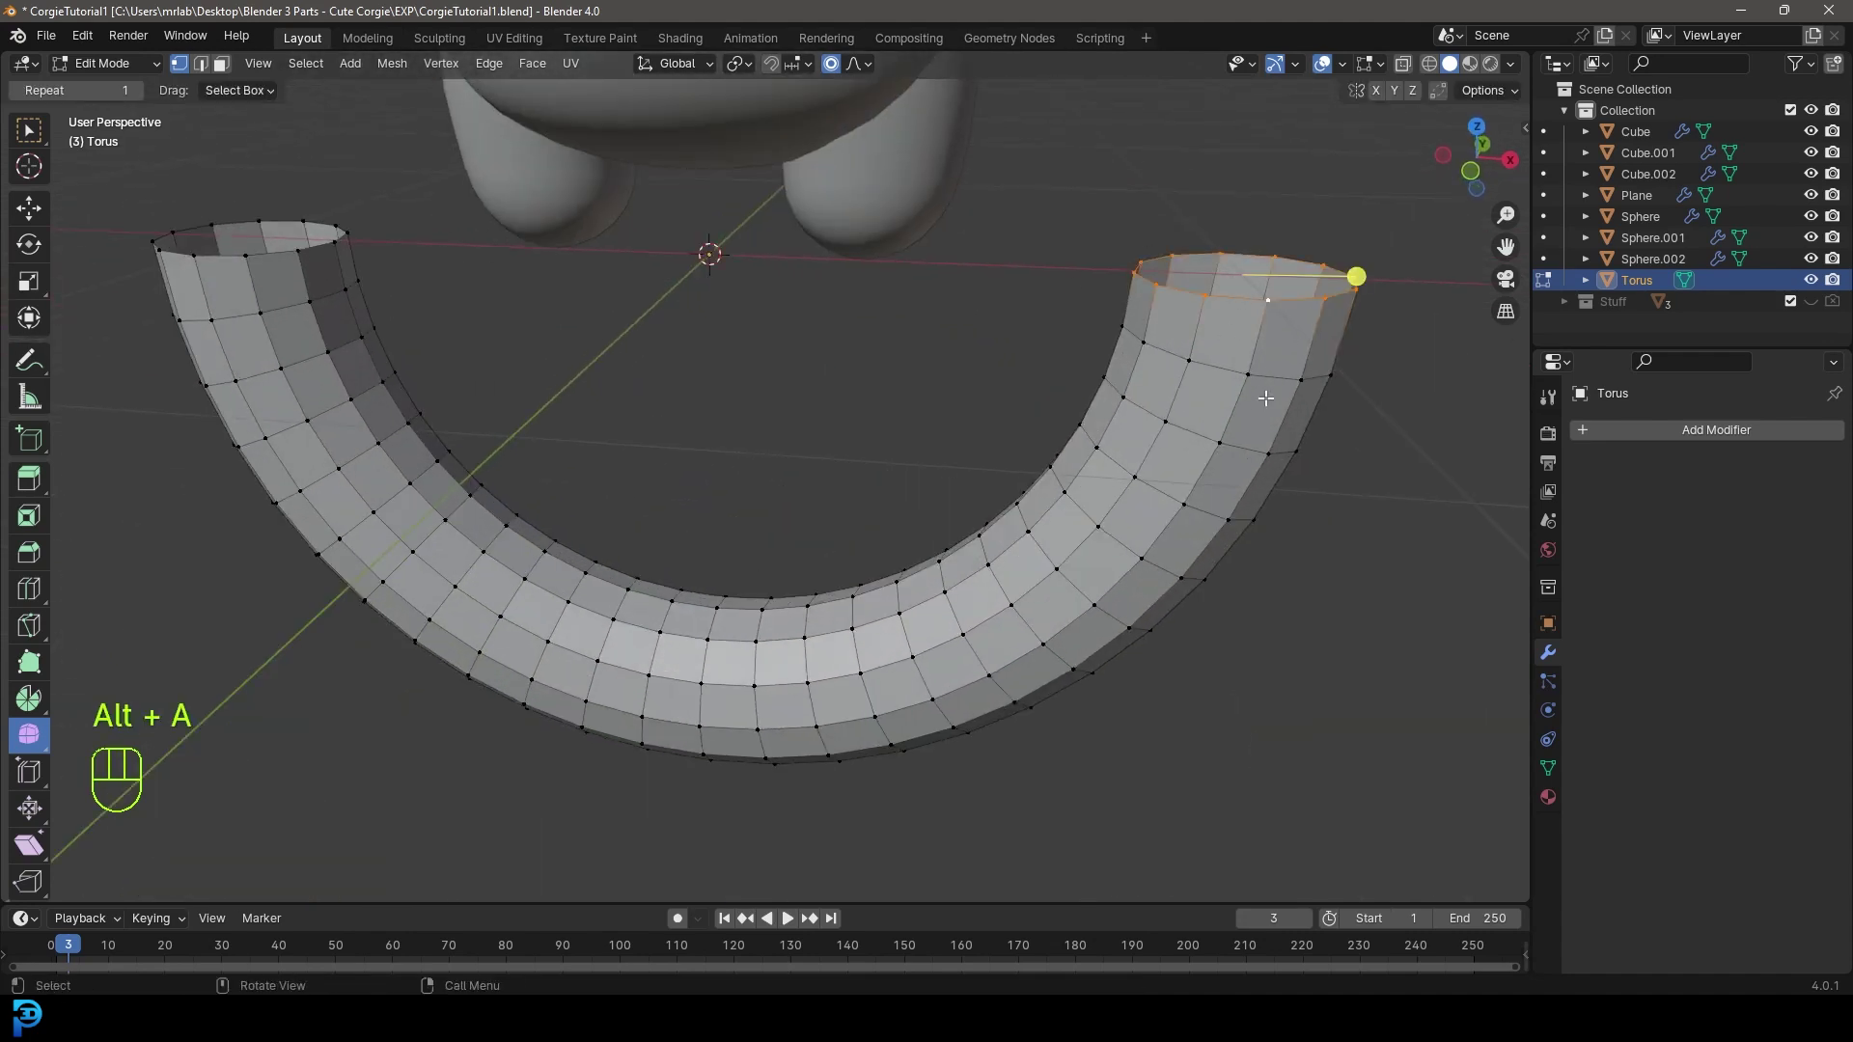
{"action": "key", "text": "f"}
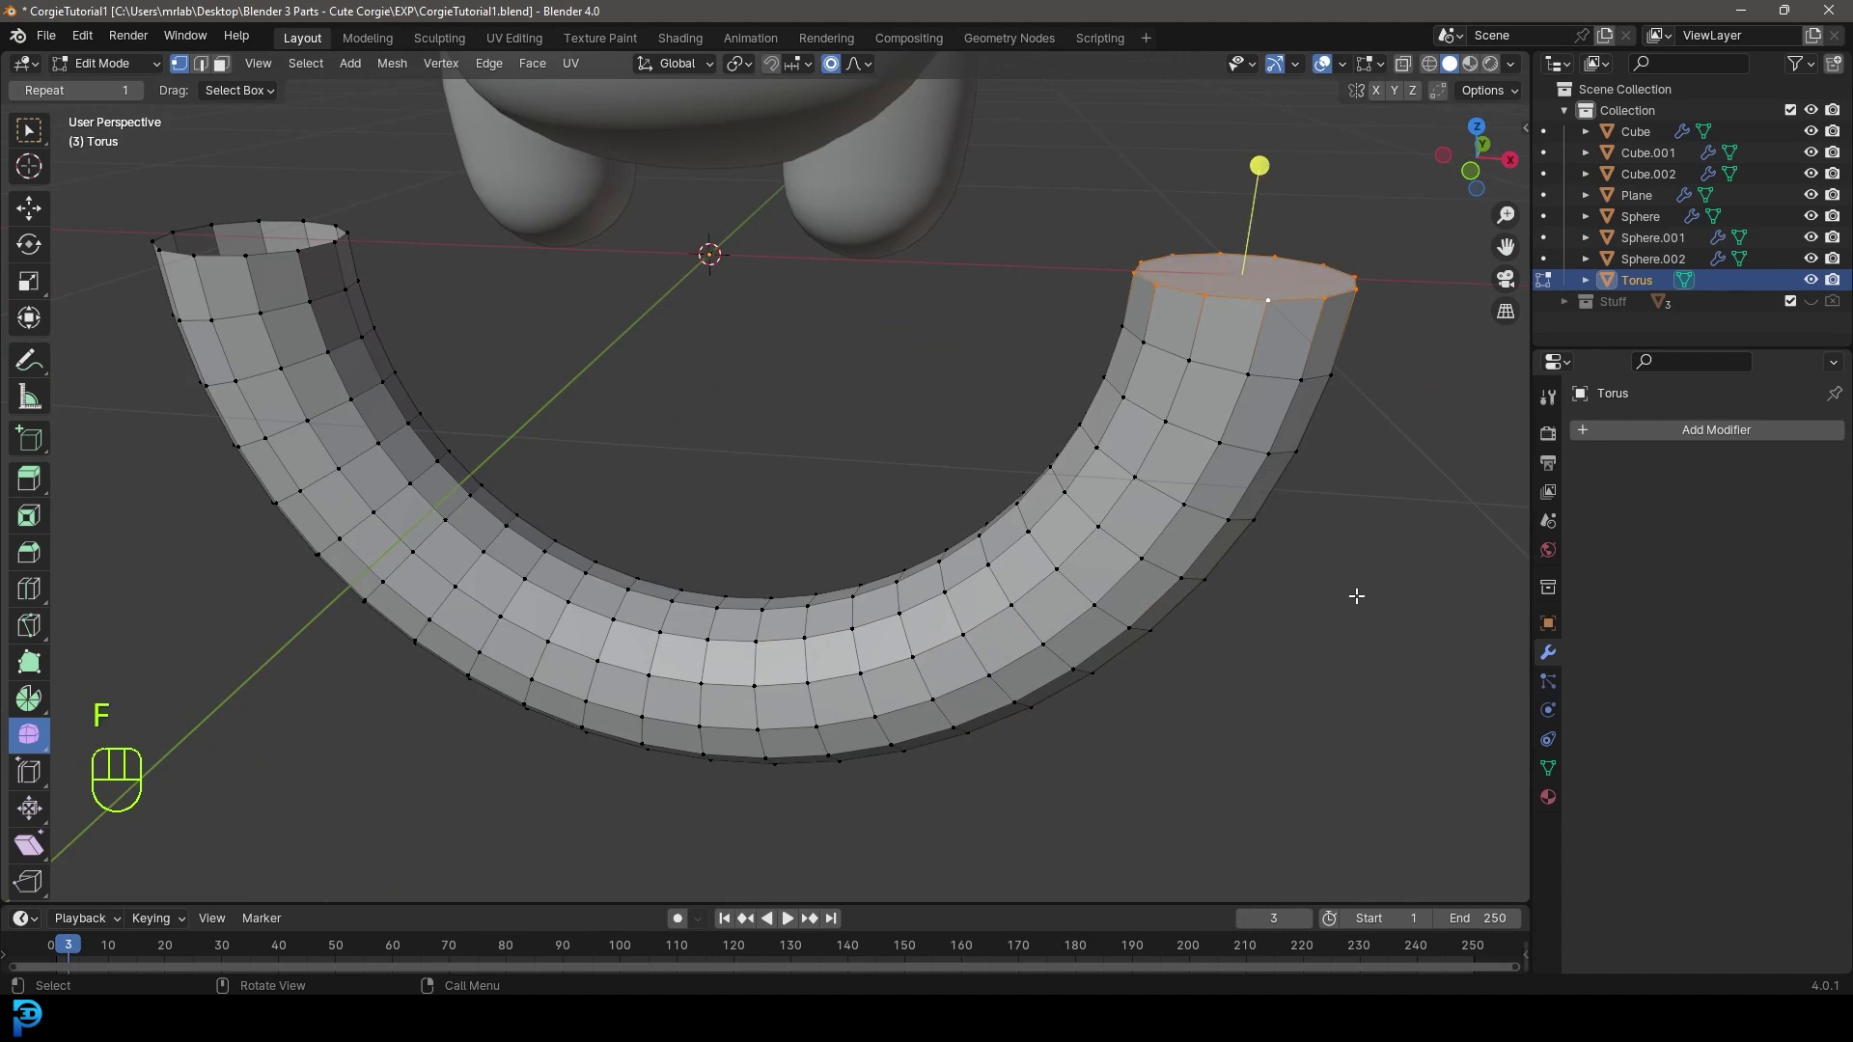
{"action": "key", "text": "ctrl+b"}
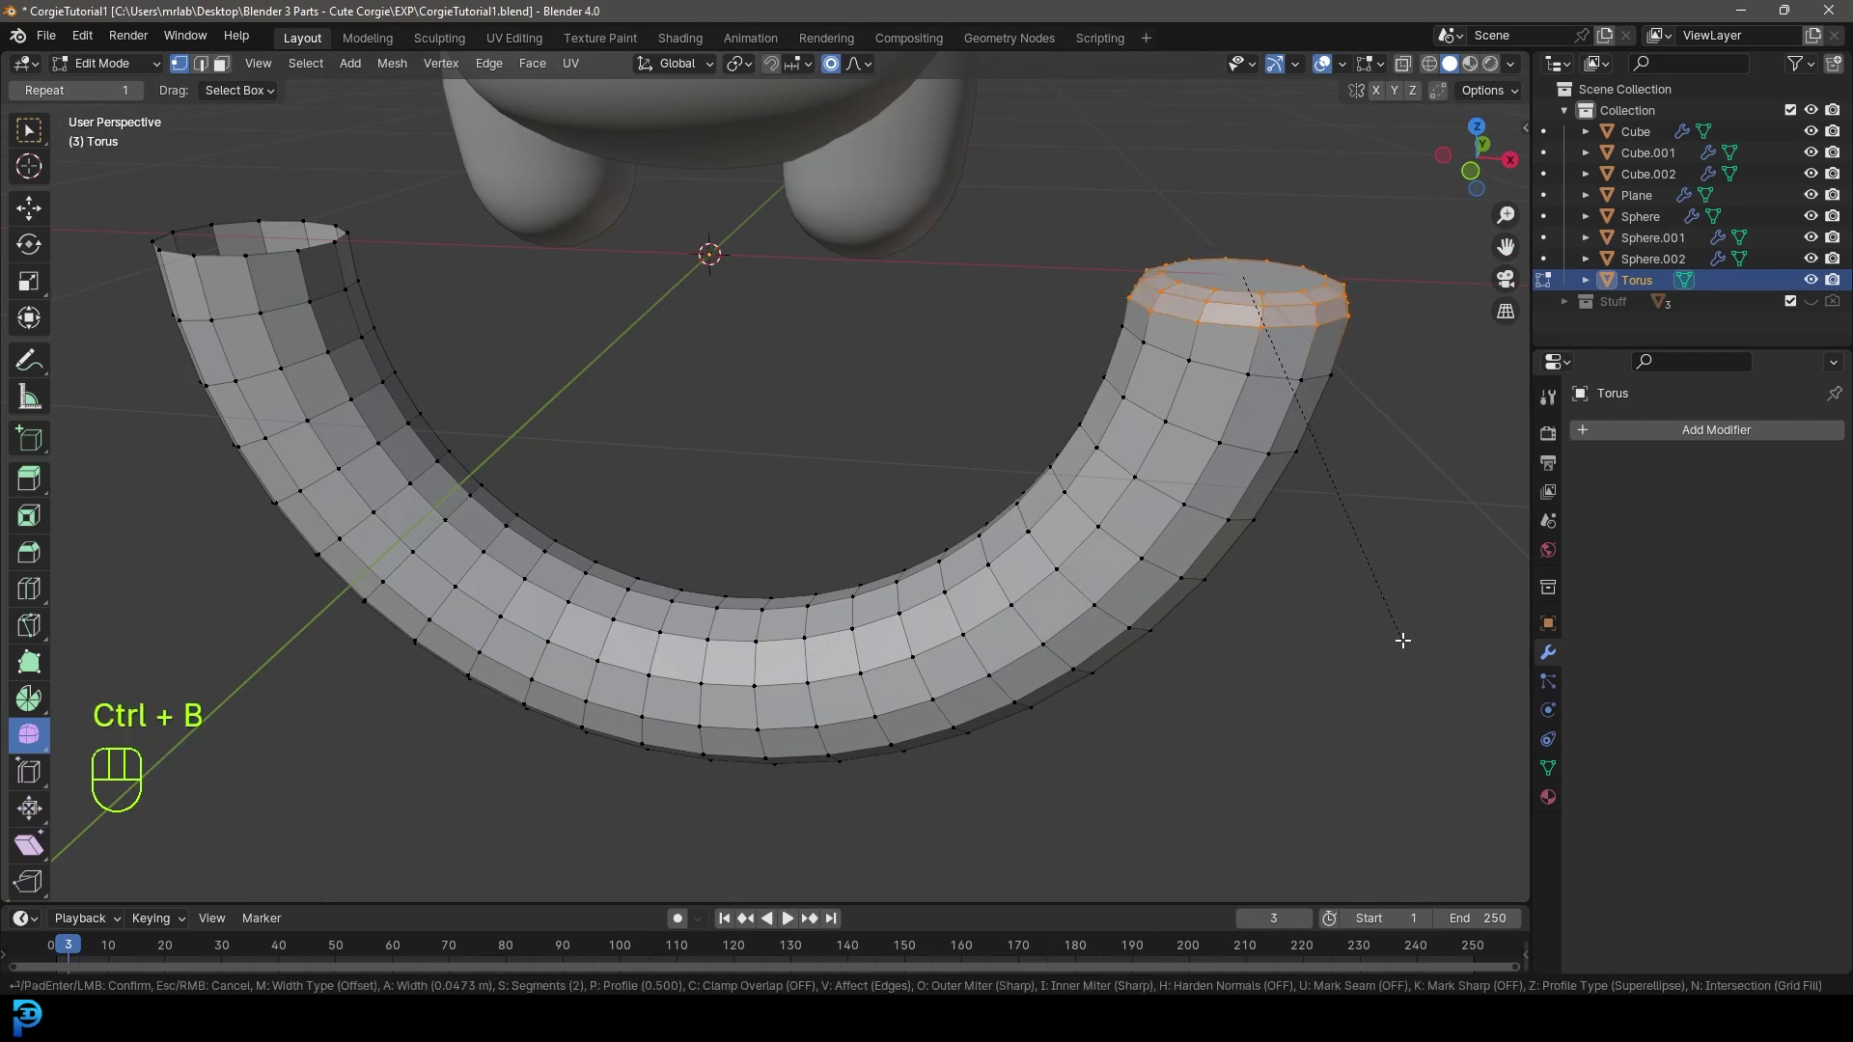
{"action": "left_click", "coordinate": [1286, 637]}
- Cap the open end on the negative X side of the half torus with a face and bevel its rim
{"action": "scroll", "coordinate": [1287, 637], "scroll_direction": "down", "scroll_amount": 3}
{"action": "middle_click_drag", "start_coordinate": [1287, 637], "coordinate": [916, 483], "text": "shift"}
{"action": "scroll", "coordinate": [917, 483], "scroll_direction": "up", "scroll_amount": 5}
{"action": "key", "text": "alt+a"}
{"action": "left_click", "coordinate": [873, 467], "text": "alt+shift"}
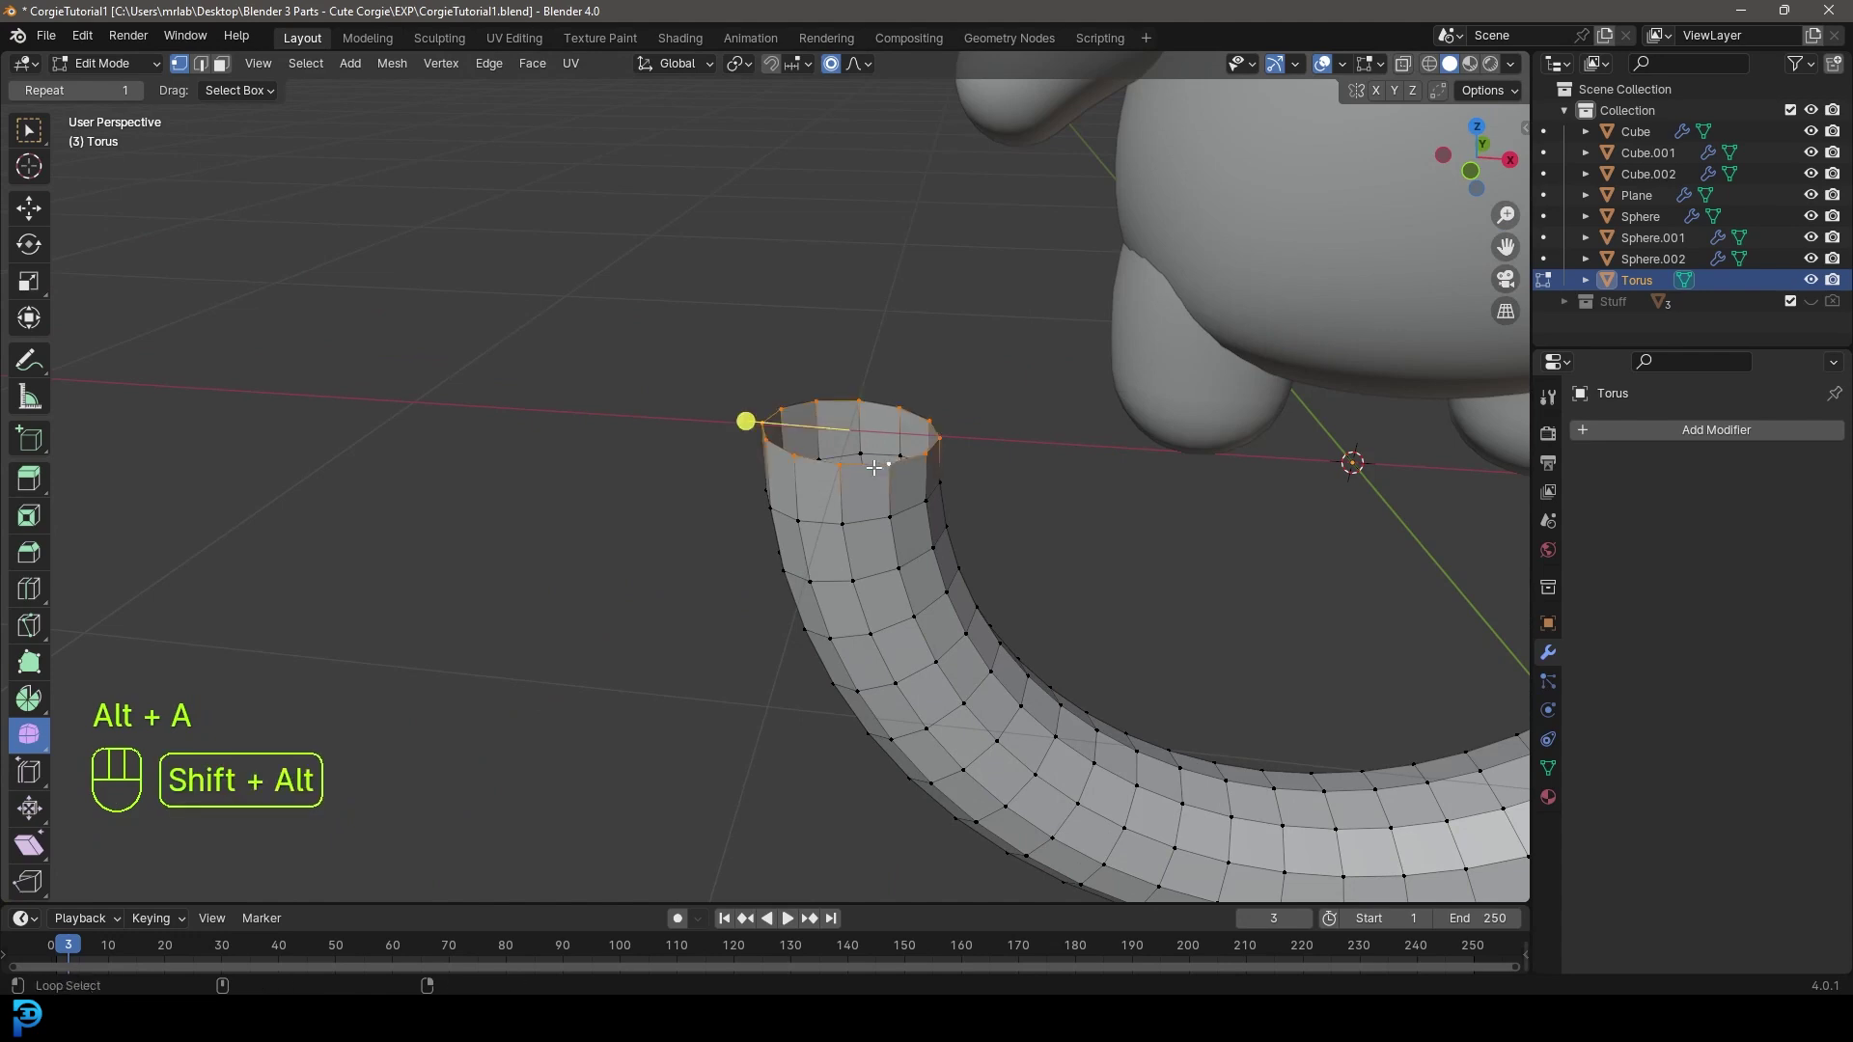
{"action": "key", "text": "f"}
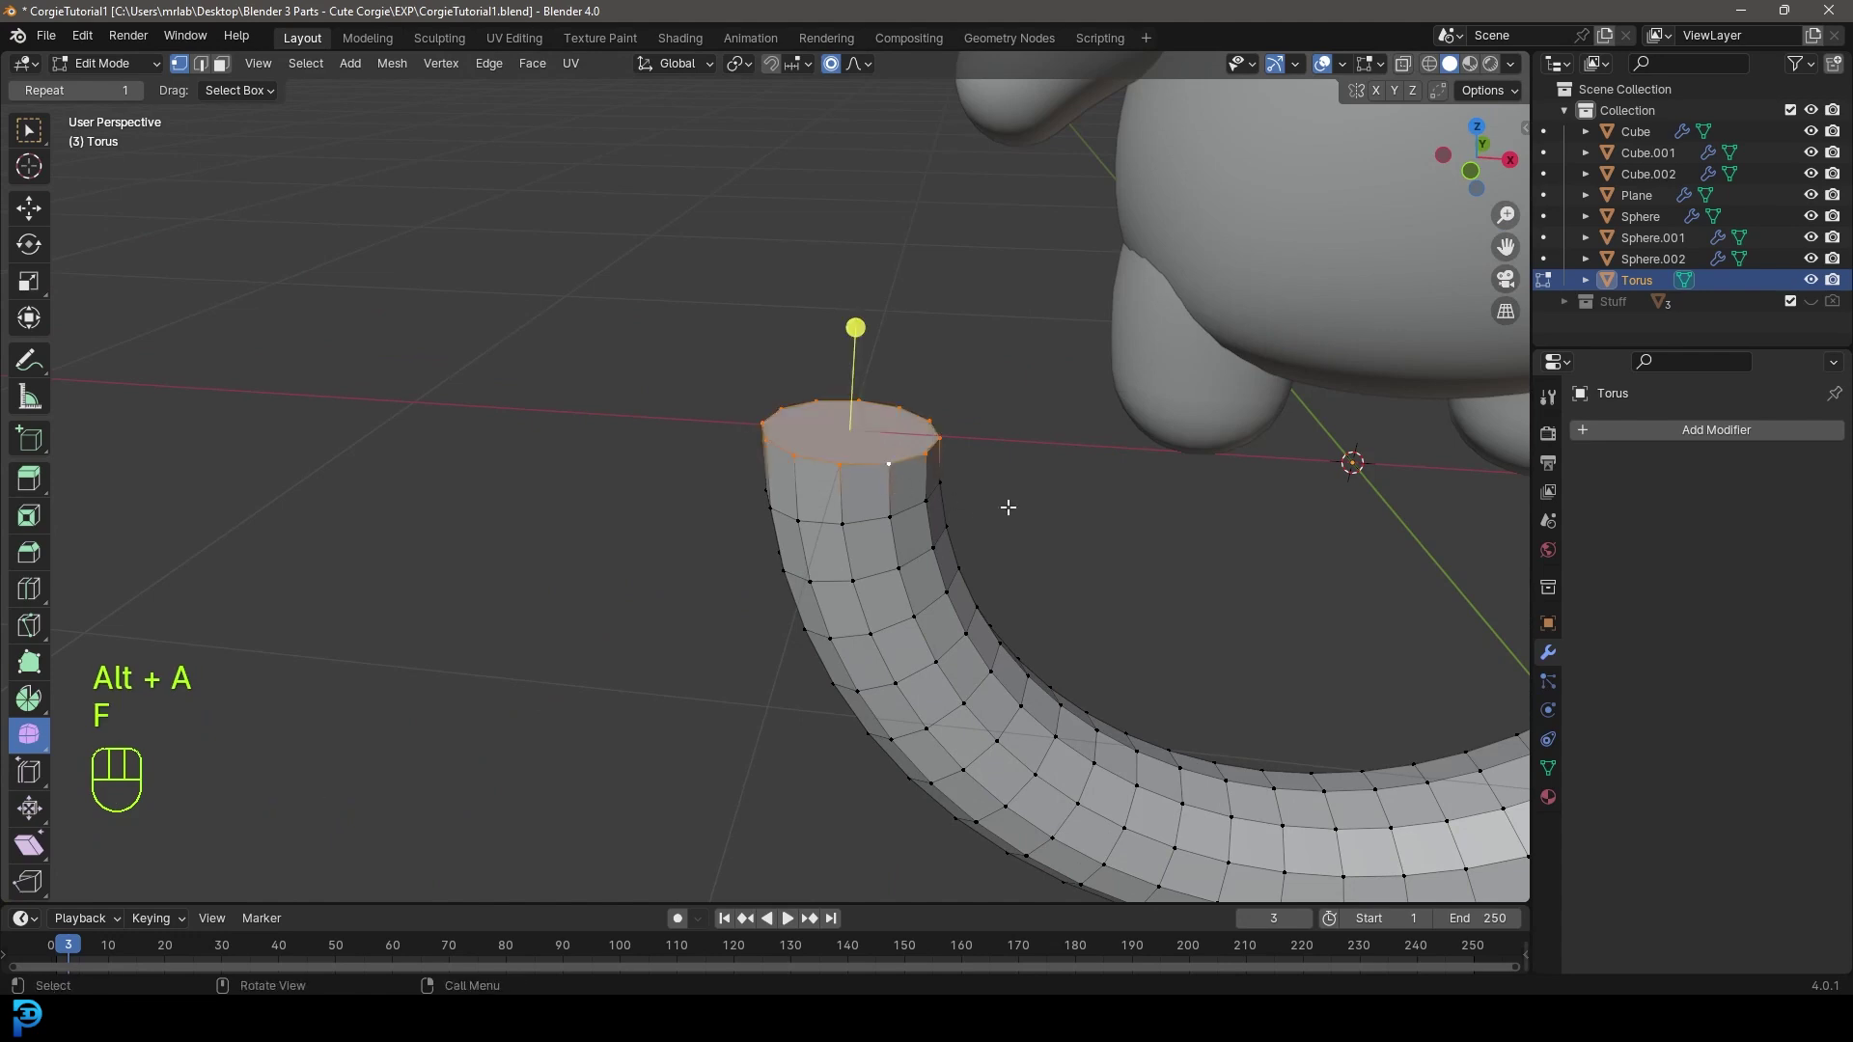
{"action": "key", "text": "ctrl+b"}
{"action": "left_click", "coordinate": [1067, 527]}
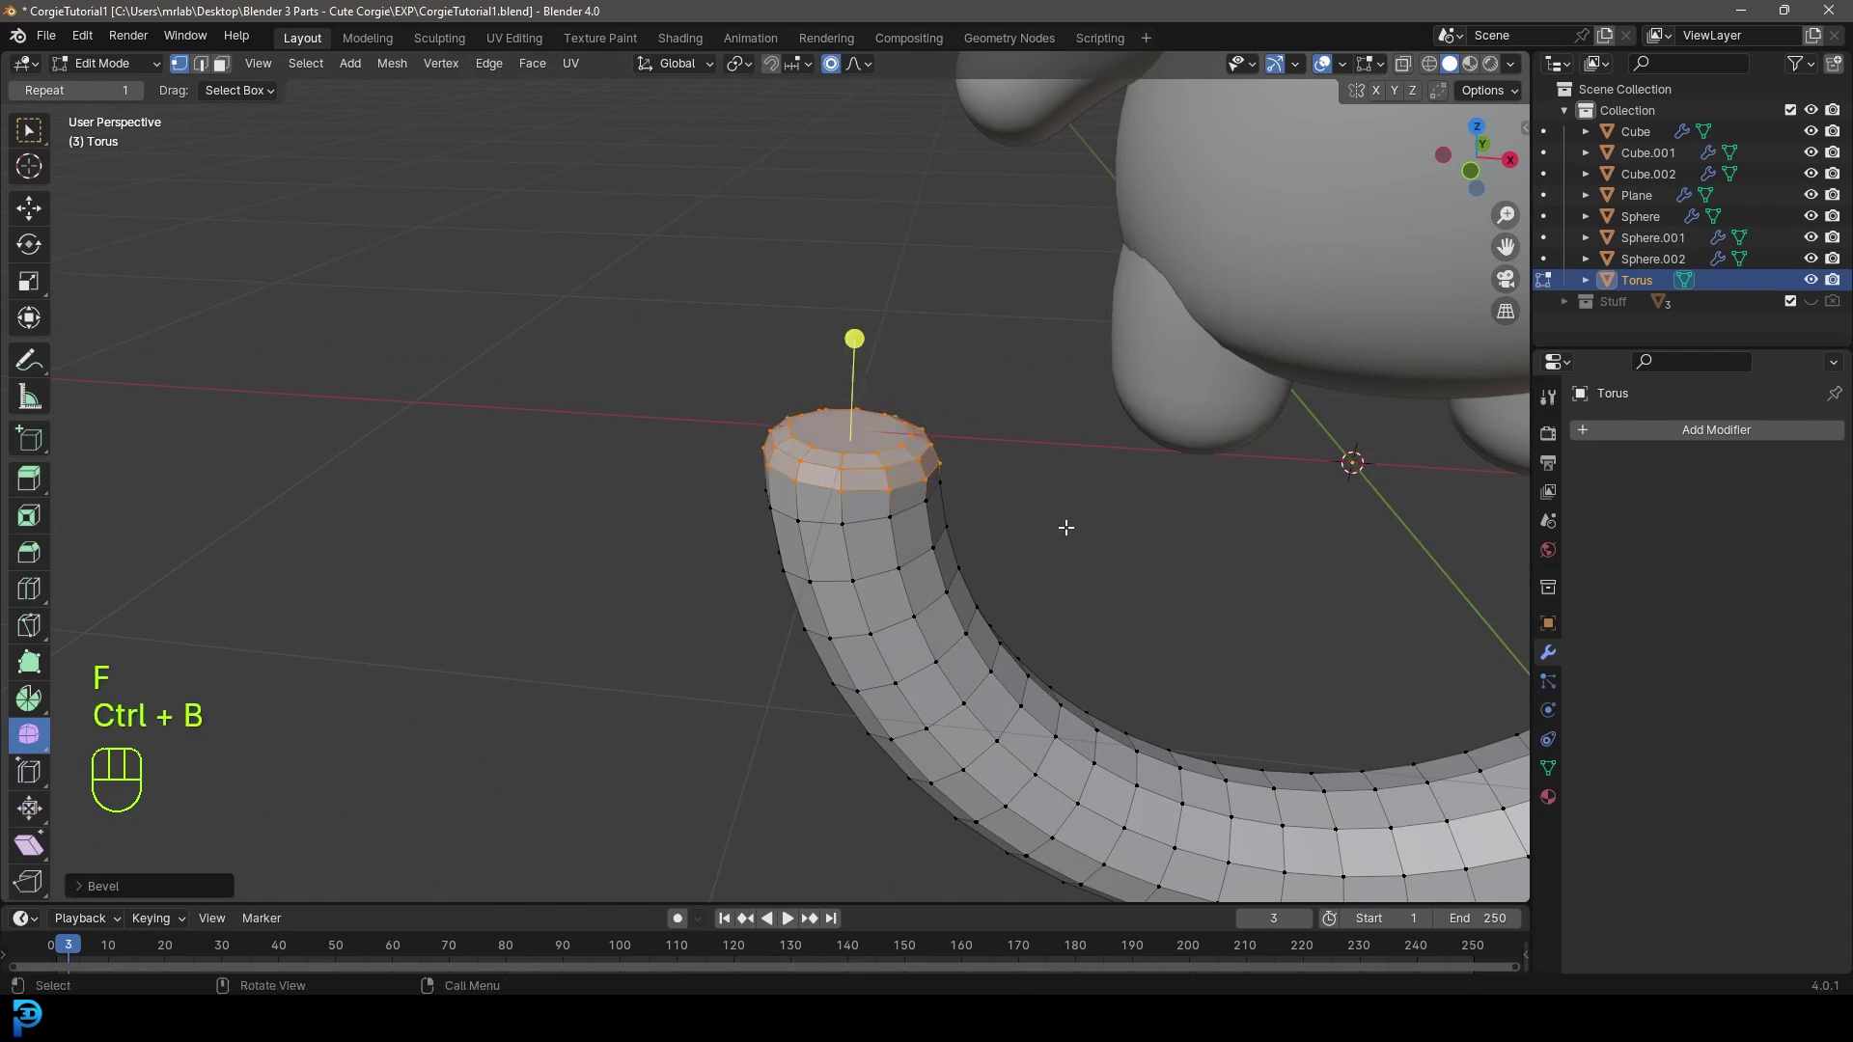
- Scale the half torus down in Object Mode and raise it along Z to the head below the nose
{"action": "scroll", "coordinate": [1062, 472], "scroll_direction": "down", "scroll_amount": 4}
{"action": "key", "text": "KP_1"}
{"action": "key", "text": "Tab"}
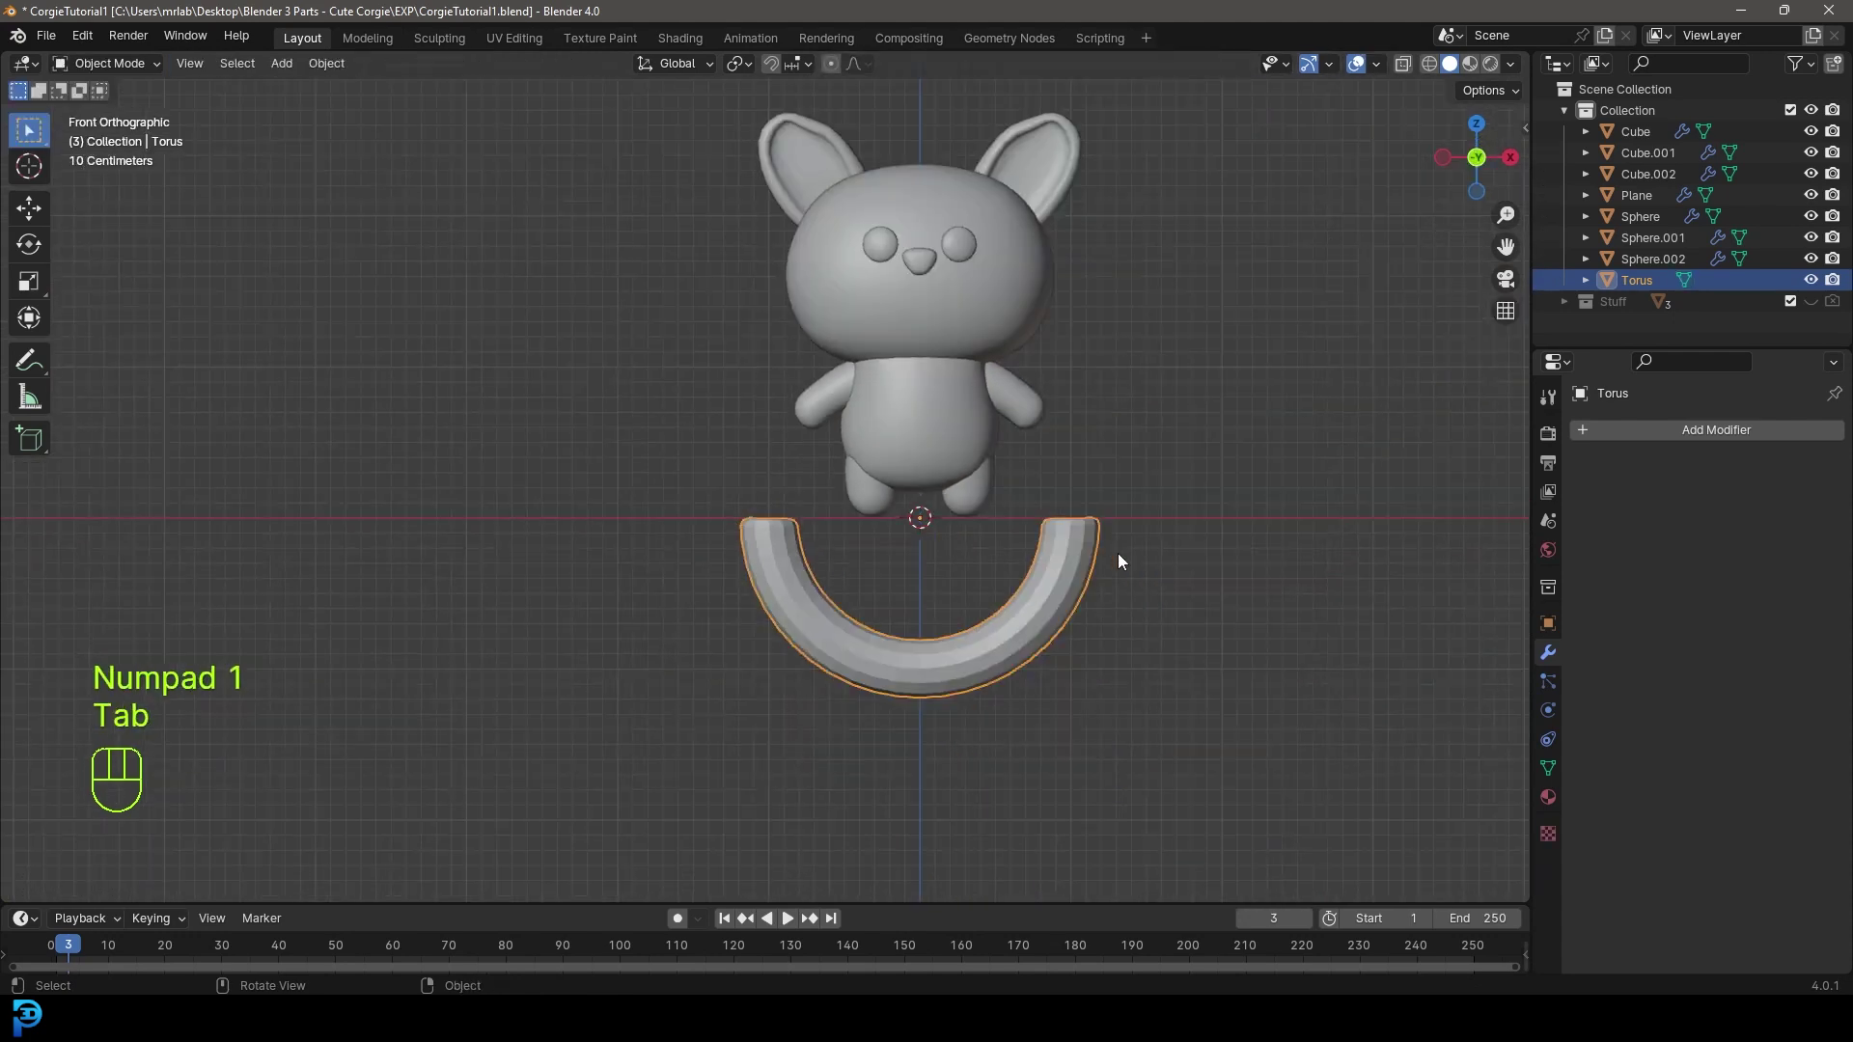
{"action": "key", "text": "s"}
{"action": "left_click", "coordinate": [865, 625]}
{"action": "key", "text": "g"}
{"action": "key", "text": "z"}
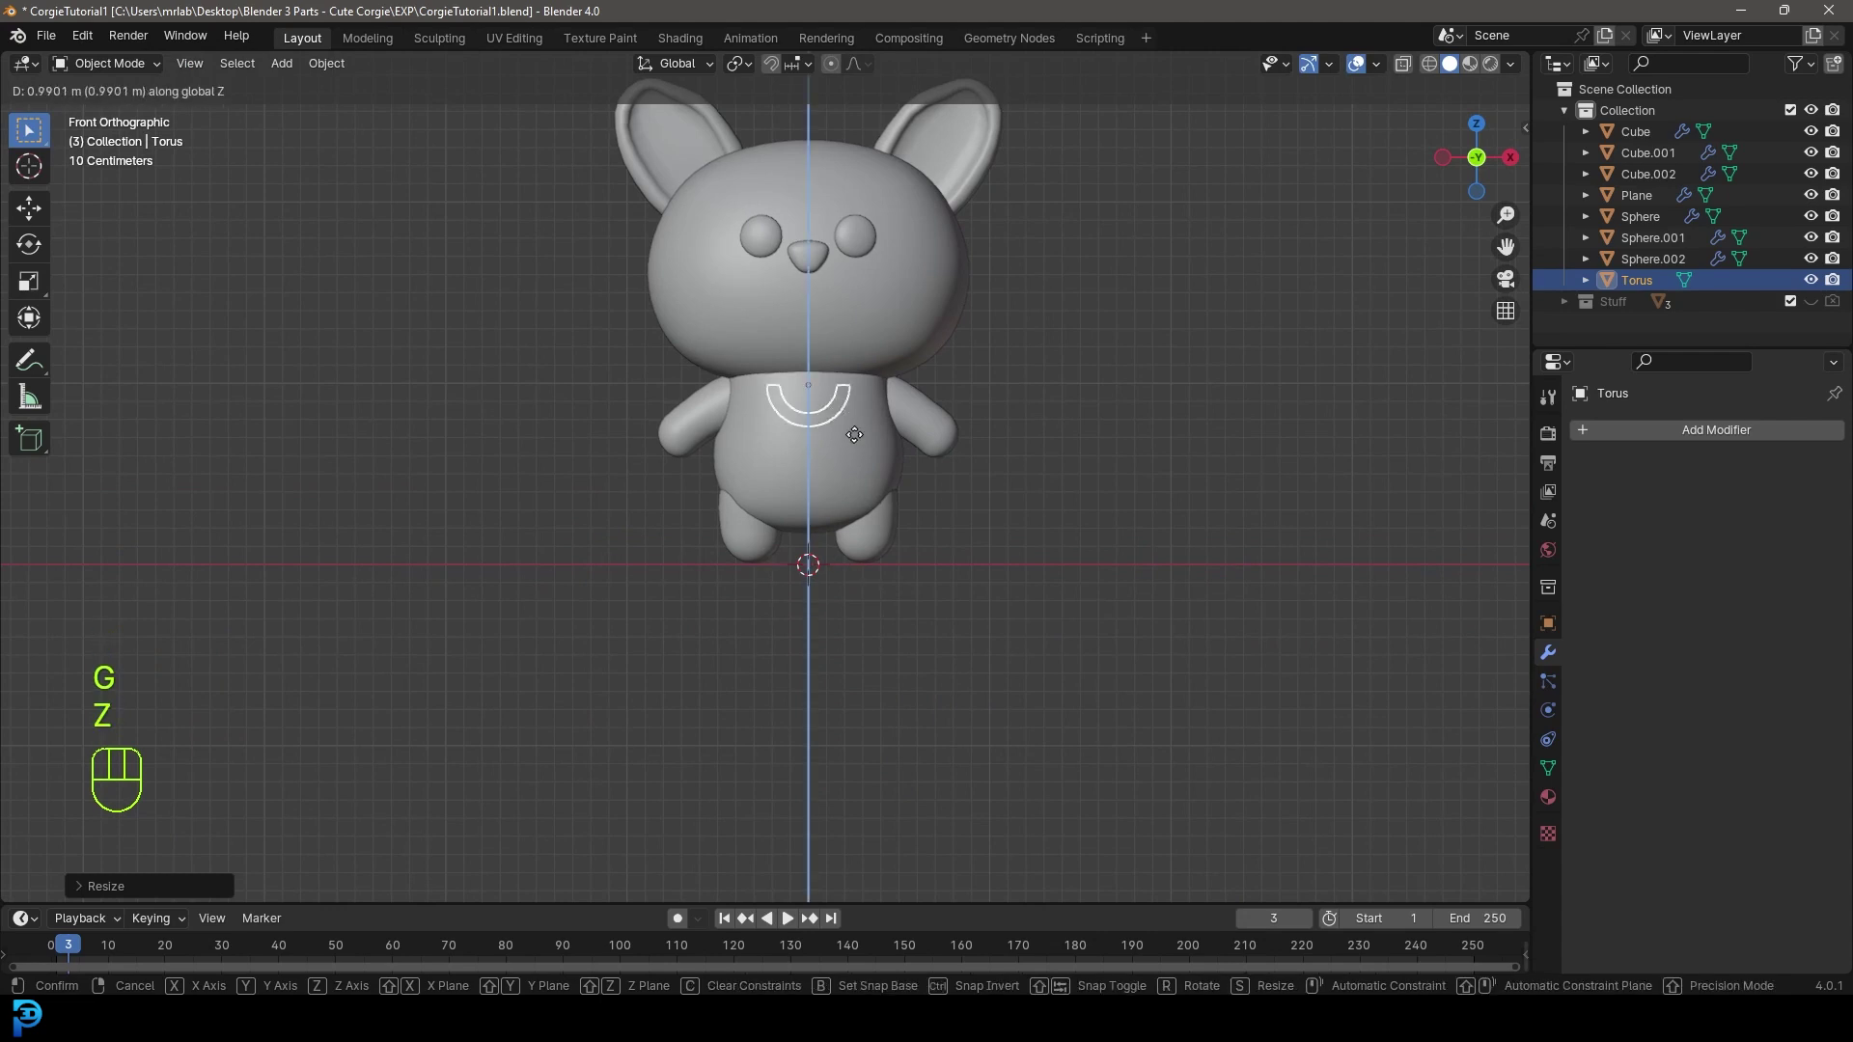
{"action": "left_click", "coordinate": [843, 339]}
- Move the mouth arc about 0.67 m forward along negative Y, in front of the face
{"action": "key", "text": "KP_3"}
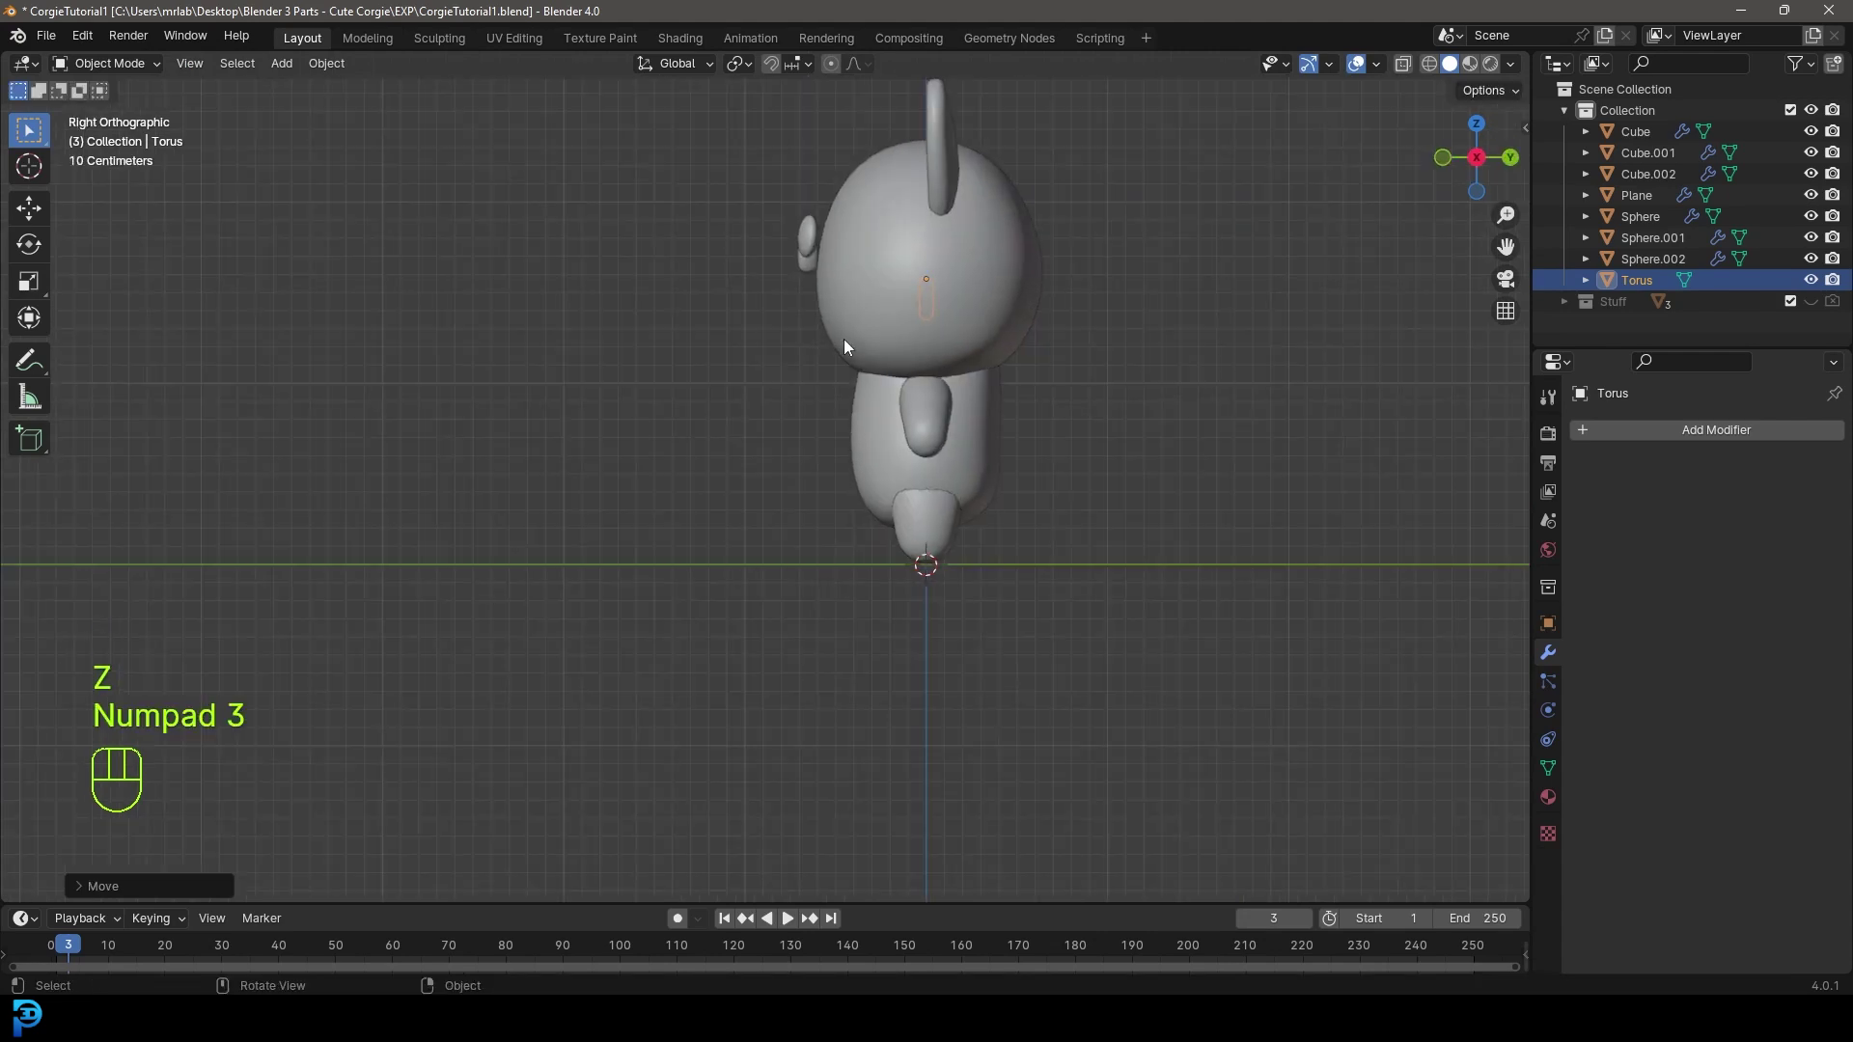
{"action": "key", "text": "g"}
{"action": "key", "text": "y"}
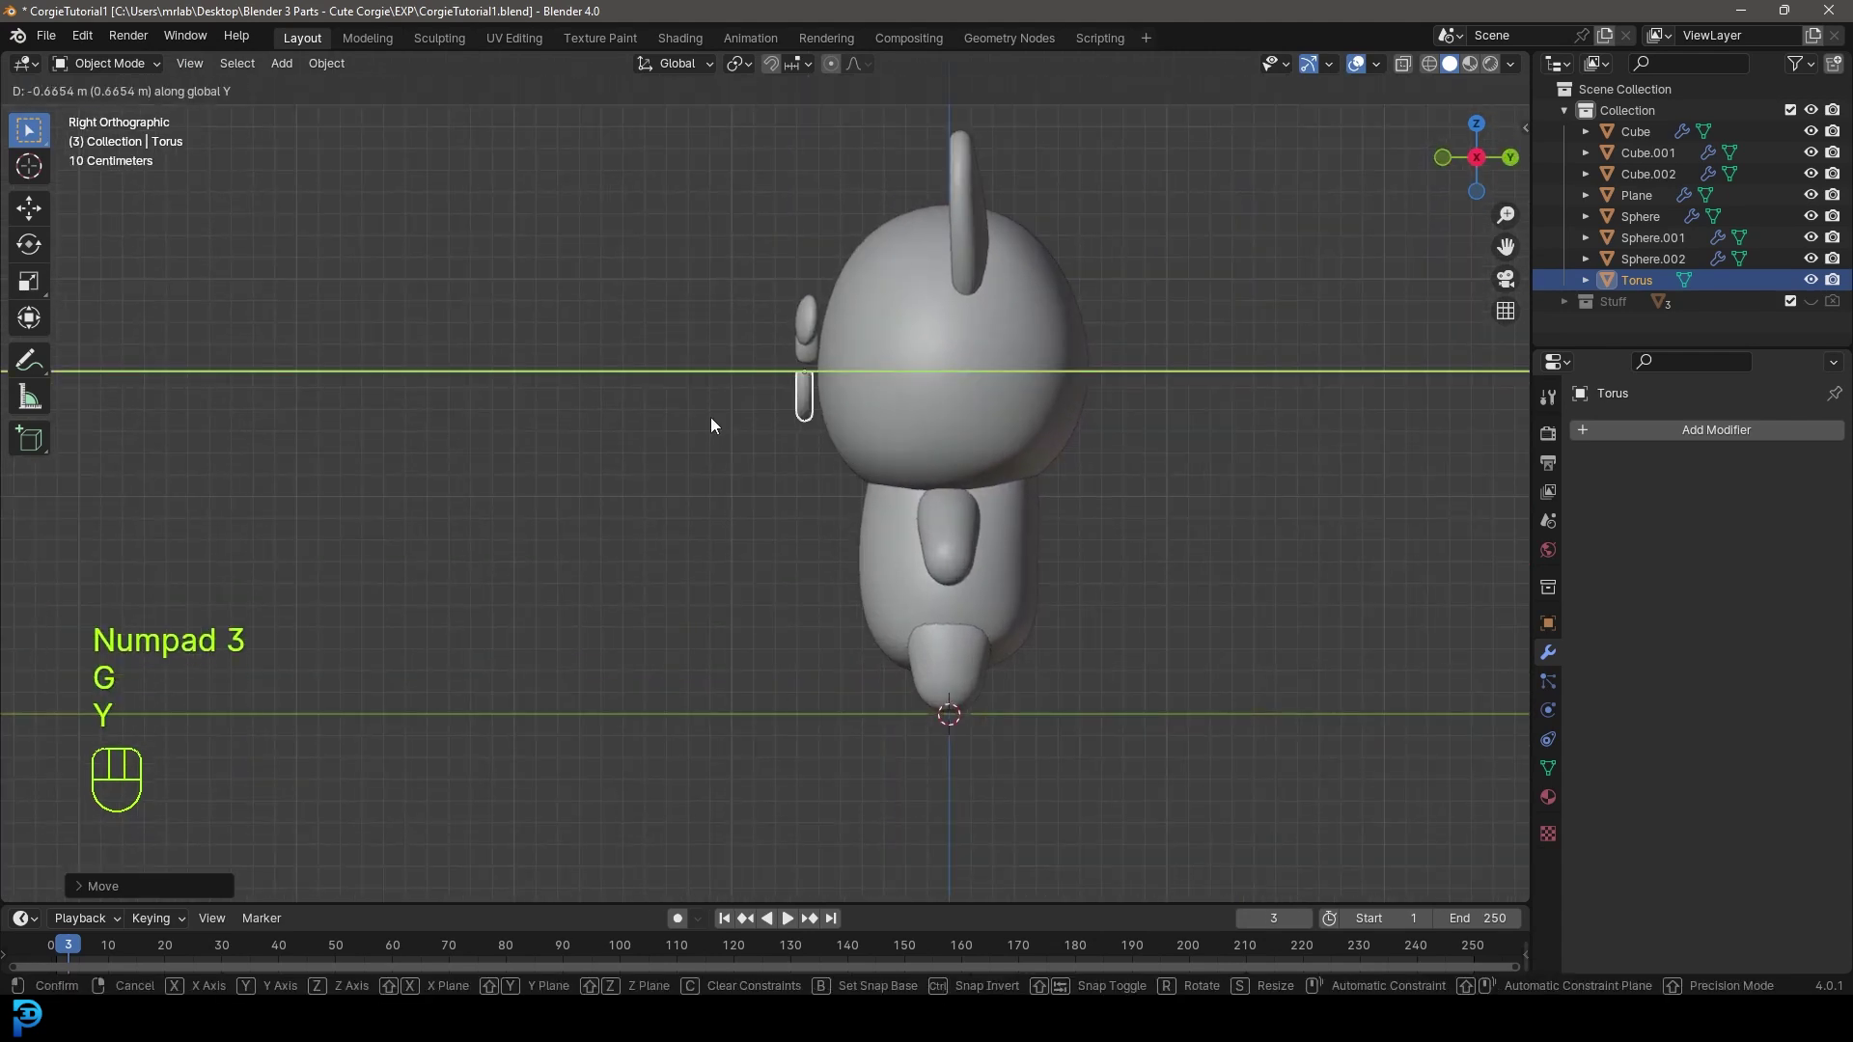
{"action": "left_click", "coordinate": [709, 416]}
- Shrink the mouth arc and position it along Z directly beneath the nose
{"action": "key", "text": "KP_1"}
{"action": "scroll", "coordinate": [780, 409], "scroll_direction": "up", "scroll_amount": 6}
{"action": "middle_click_drag", "start_coordinate": [832, 396], "coordinate": [1267, 552], "text": "shift"}
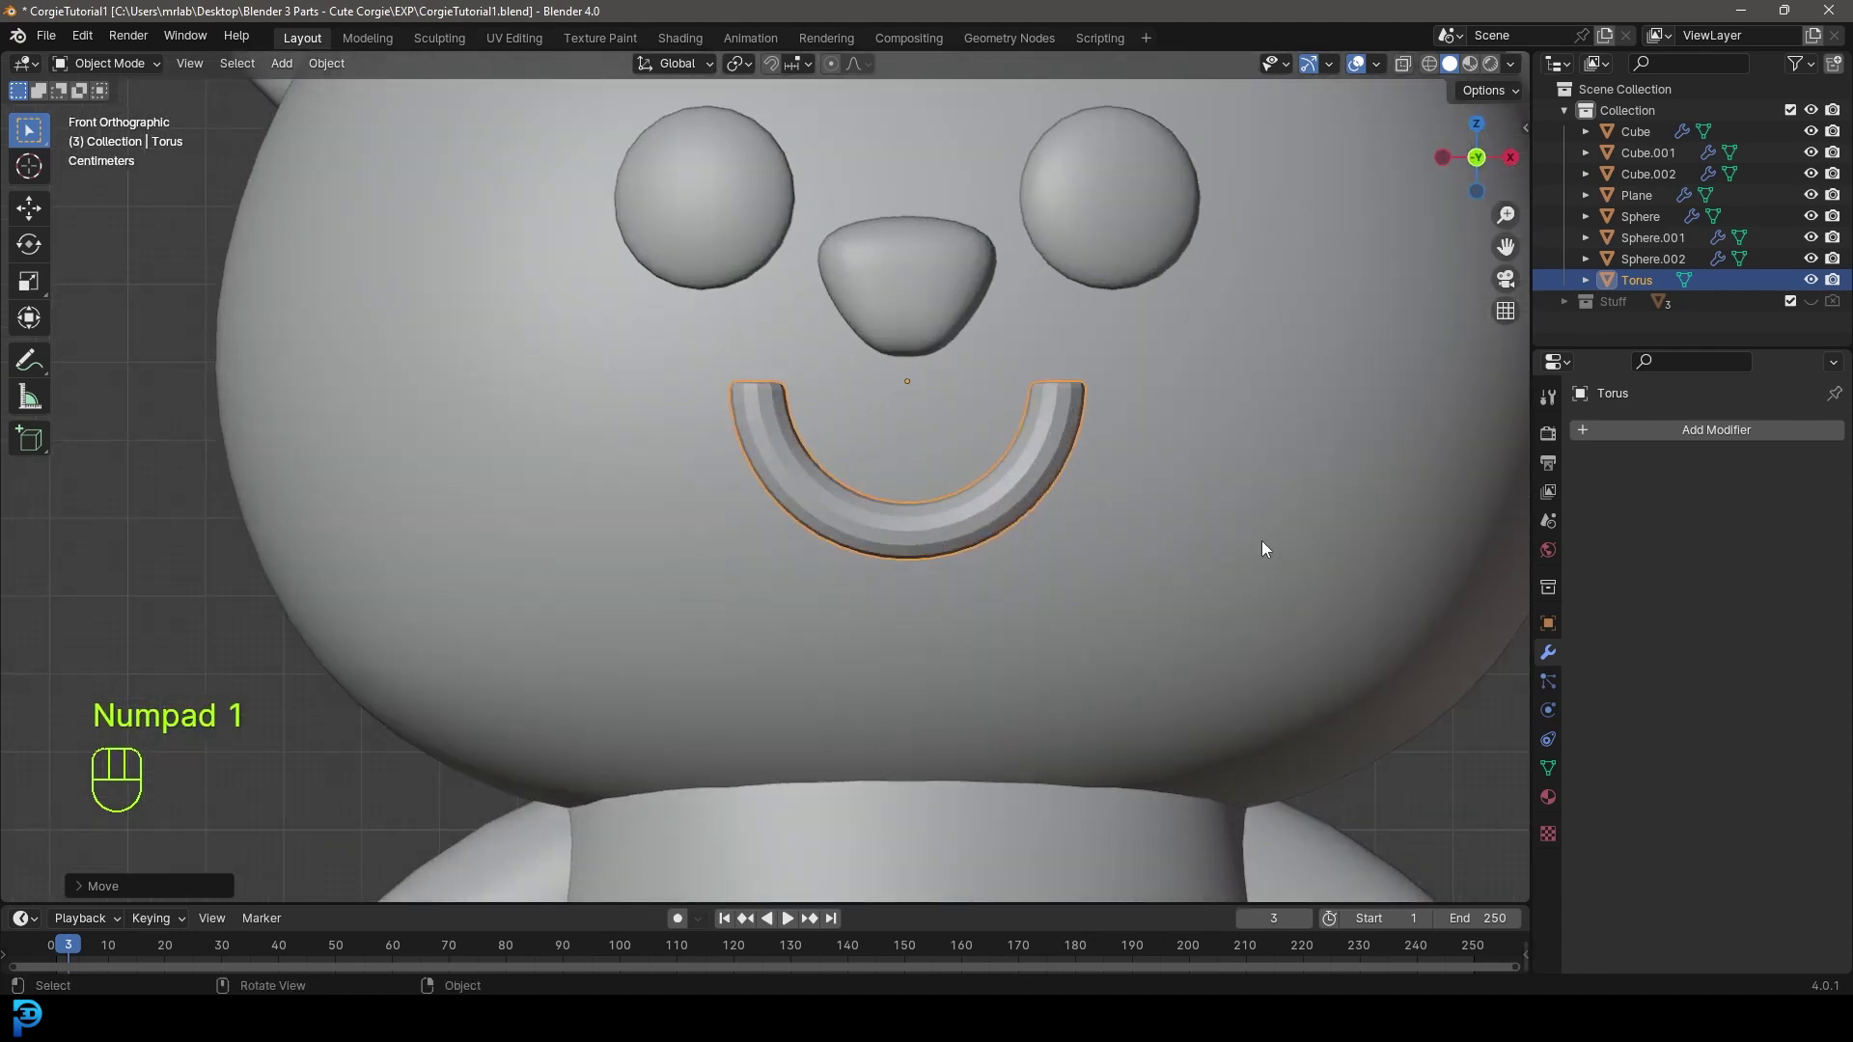
{"action": "key", "text": "s"}
{"action": "left_click", "coordinate": [1088, 489]}
{"action": "scroll", "coordinate": [1088, 488], "scroll_direction": "down", "scroll_amount": 5}
{"action": "middle_click_drag", "start_coordinate": [928, 469], "coordinate": [931, 634], "text": "shift"}
{"action": "scroll", "coordinate": [822, 558], "scroll_direction": "up", "scroll_amount": 4}
{"action": "key", "text": "g"}
{"action": "key", "text": "z"}
{"action": "key", "text": "s"}
{"action": "left_click", "coordinate": [1050, 583]}
- Shade the mouth smooth and tilt it in the right side view to follow the face
{"action": "right_click", "coordinate": [878, 616]}
{"action": "left_click", "coordinate": [874, 606]}
{"action": "key", "text": "KP_3"}
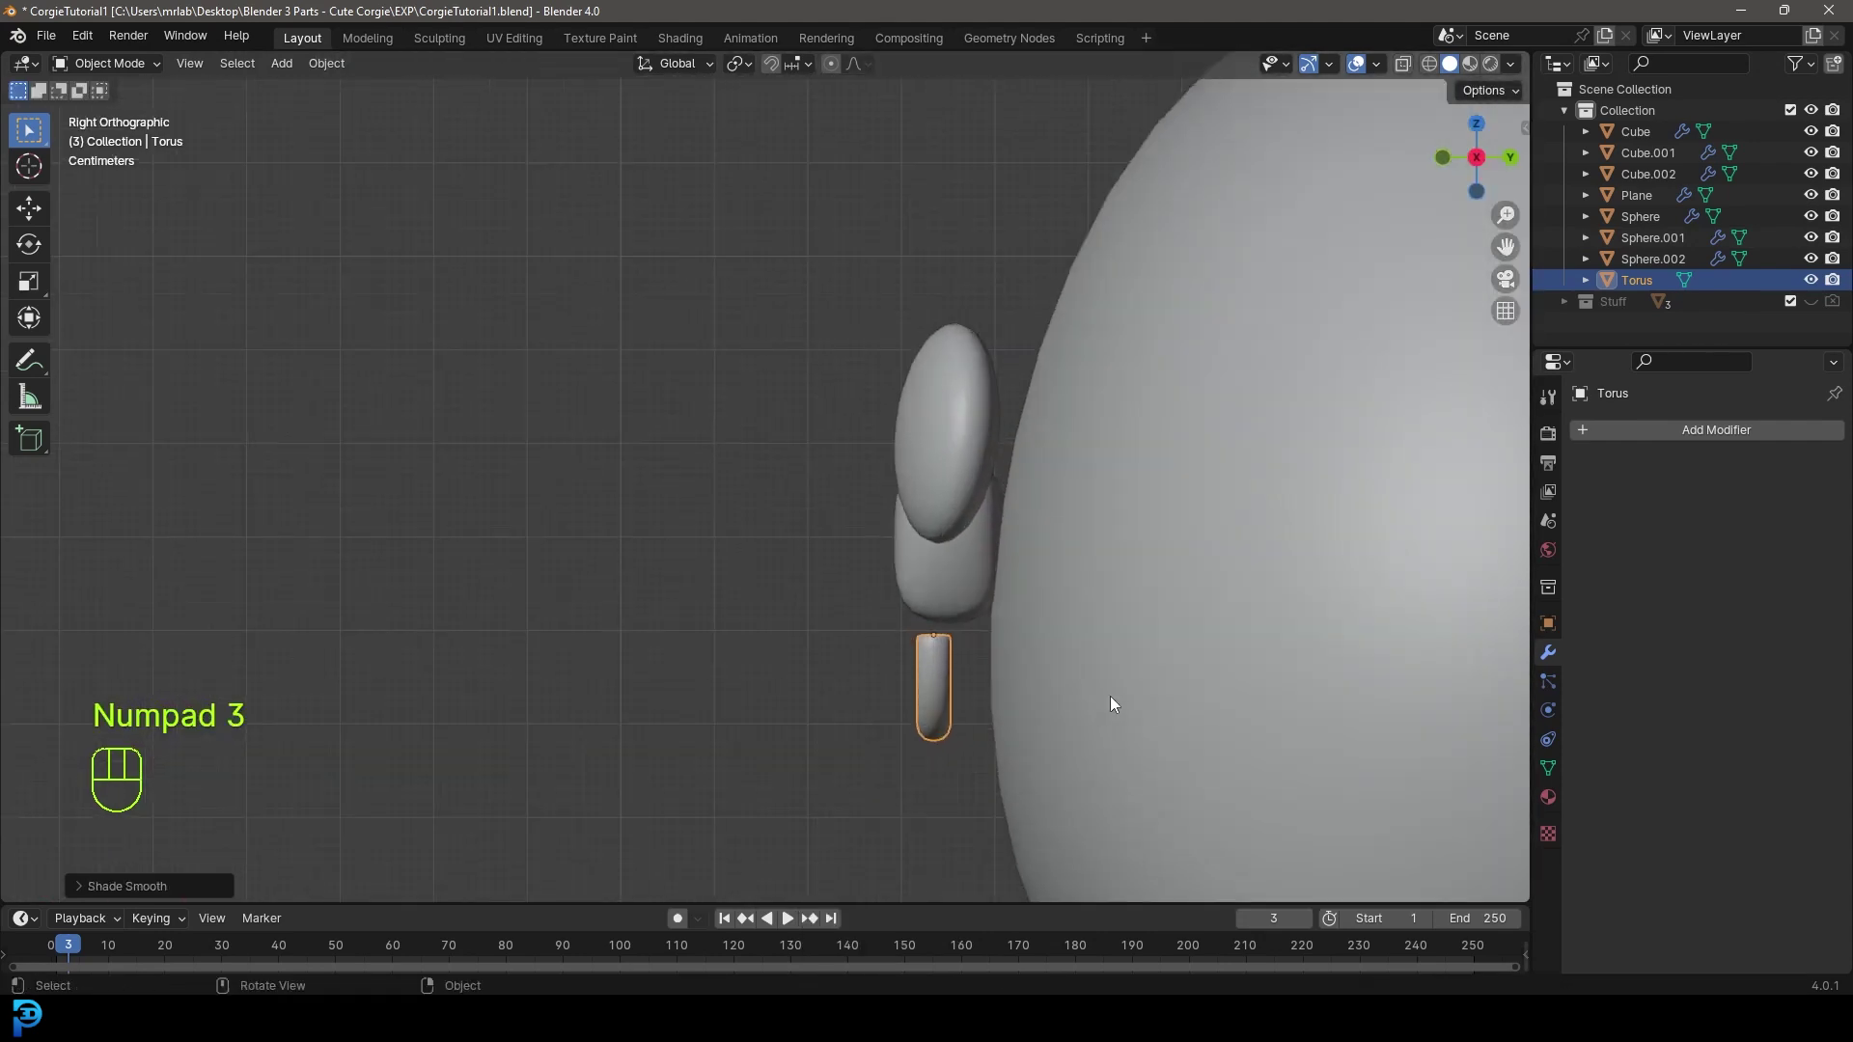
{"action": "key", "text": "r"}
{"action": "left_click", "coordinate": [1350, 691]}
{"action": "middle_click_drag", "start_coordinate": [1349, 691], "coordinate": [1064, 645]}
{"action": "key", "text": "alt+a"}
{"action": "key", "text": "KP_1"}
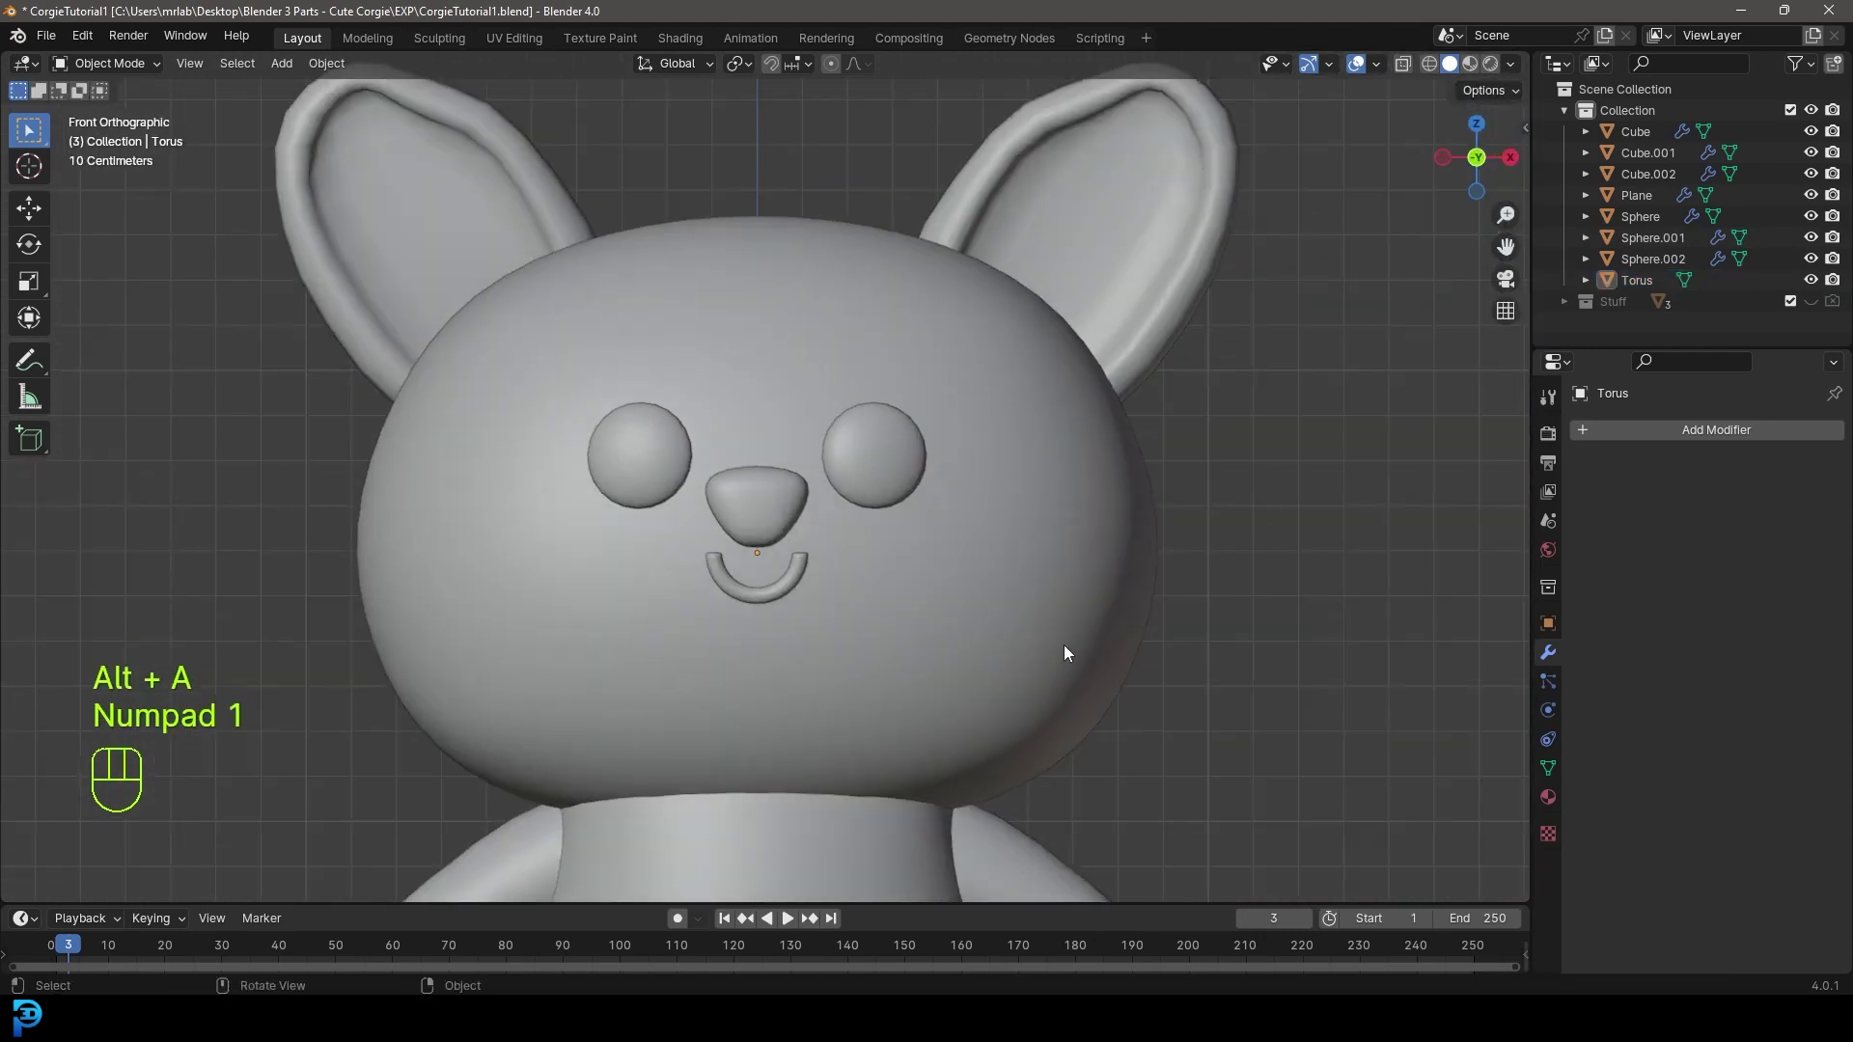
- Add a UV sphere at the origin for the tail and scale it down
{"action": "scroll", "coordinate": [1059, 640], "scroll_direction": "down", "scroll_amount": 5}
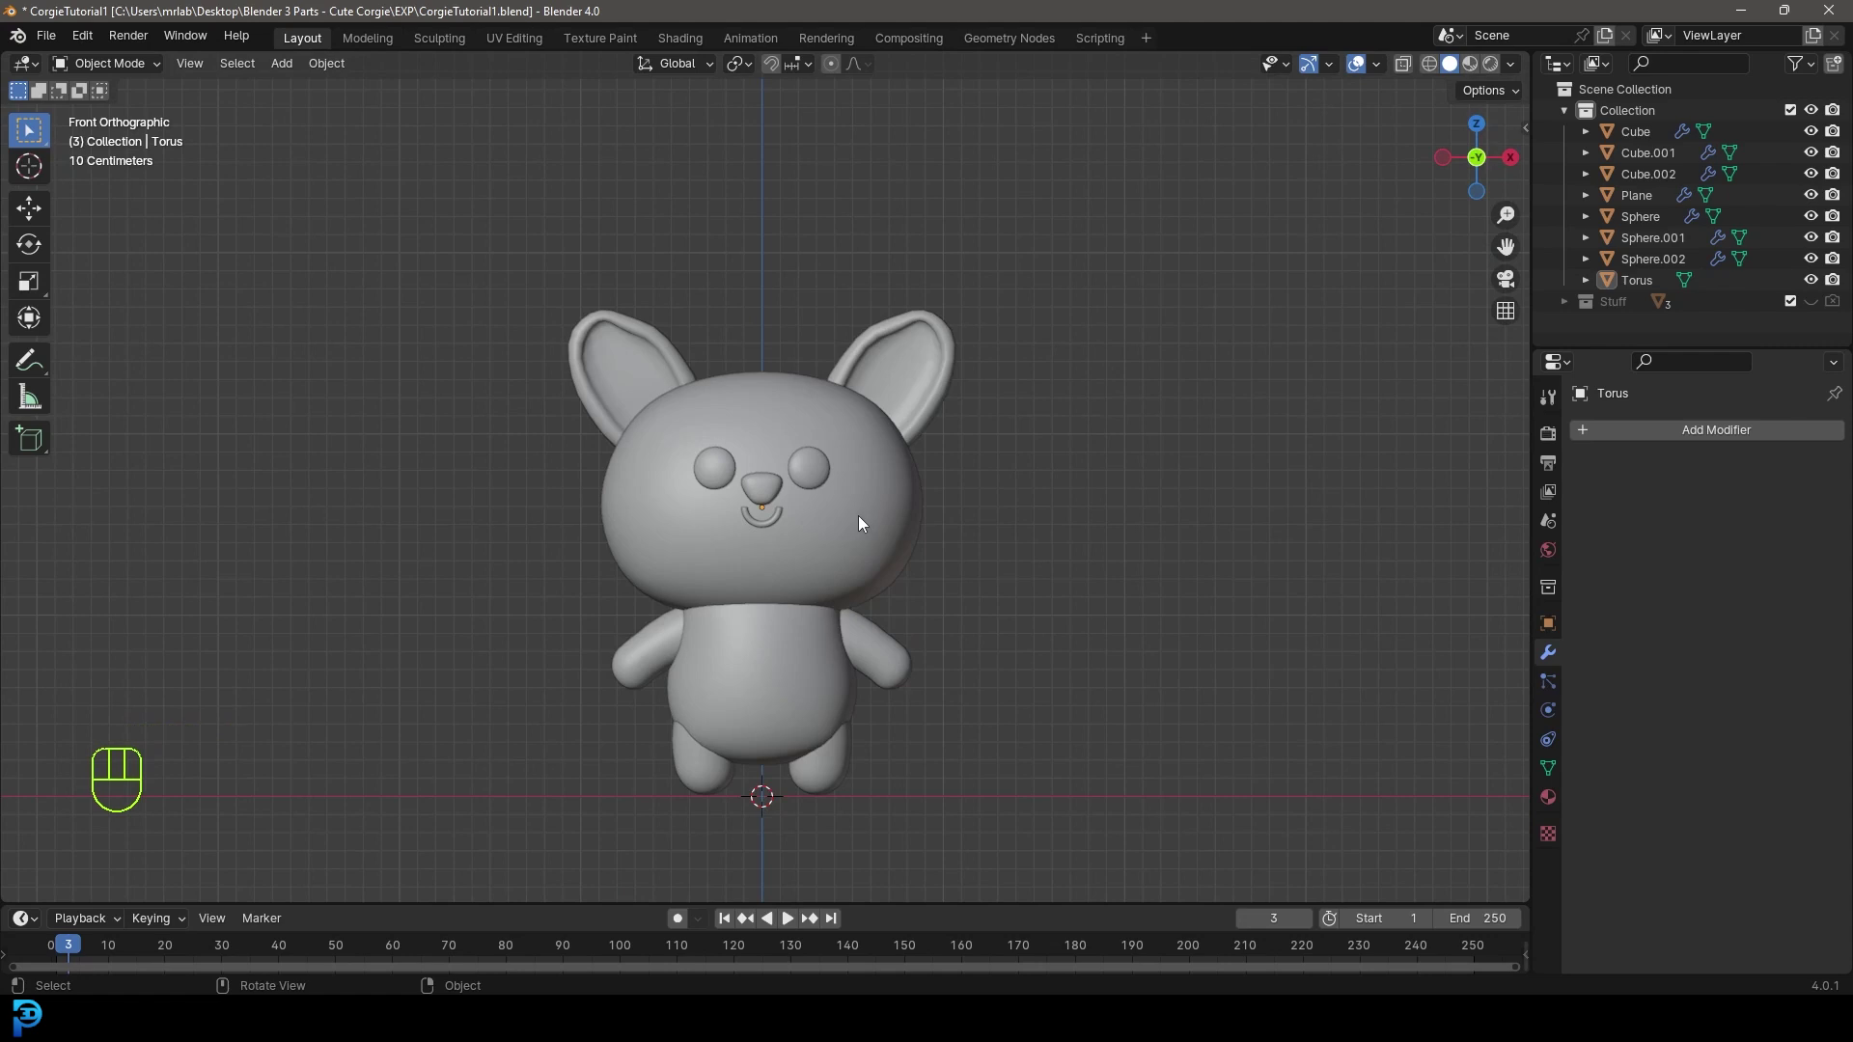
{"action": "key", "text": "KP_3"}
{"action": "middle_click_drag", "start_coordinate": [859, 516], "coordinate": [880, 448], "text": "shift"}
{"action": "scroll", "coordinate": [879, 400], "scroll_direction": "up", "scroll_amount": 3}
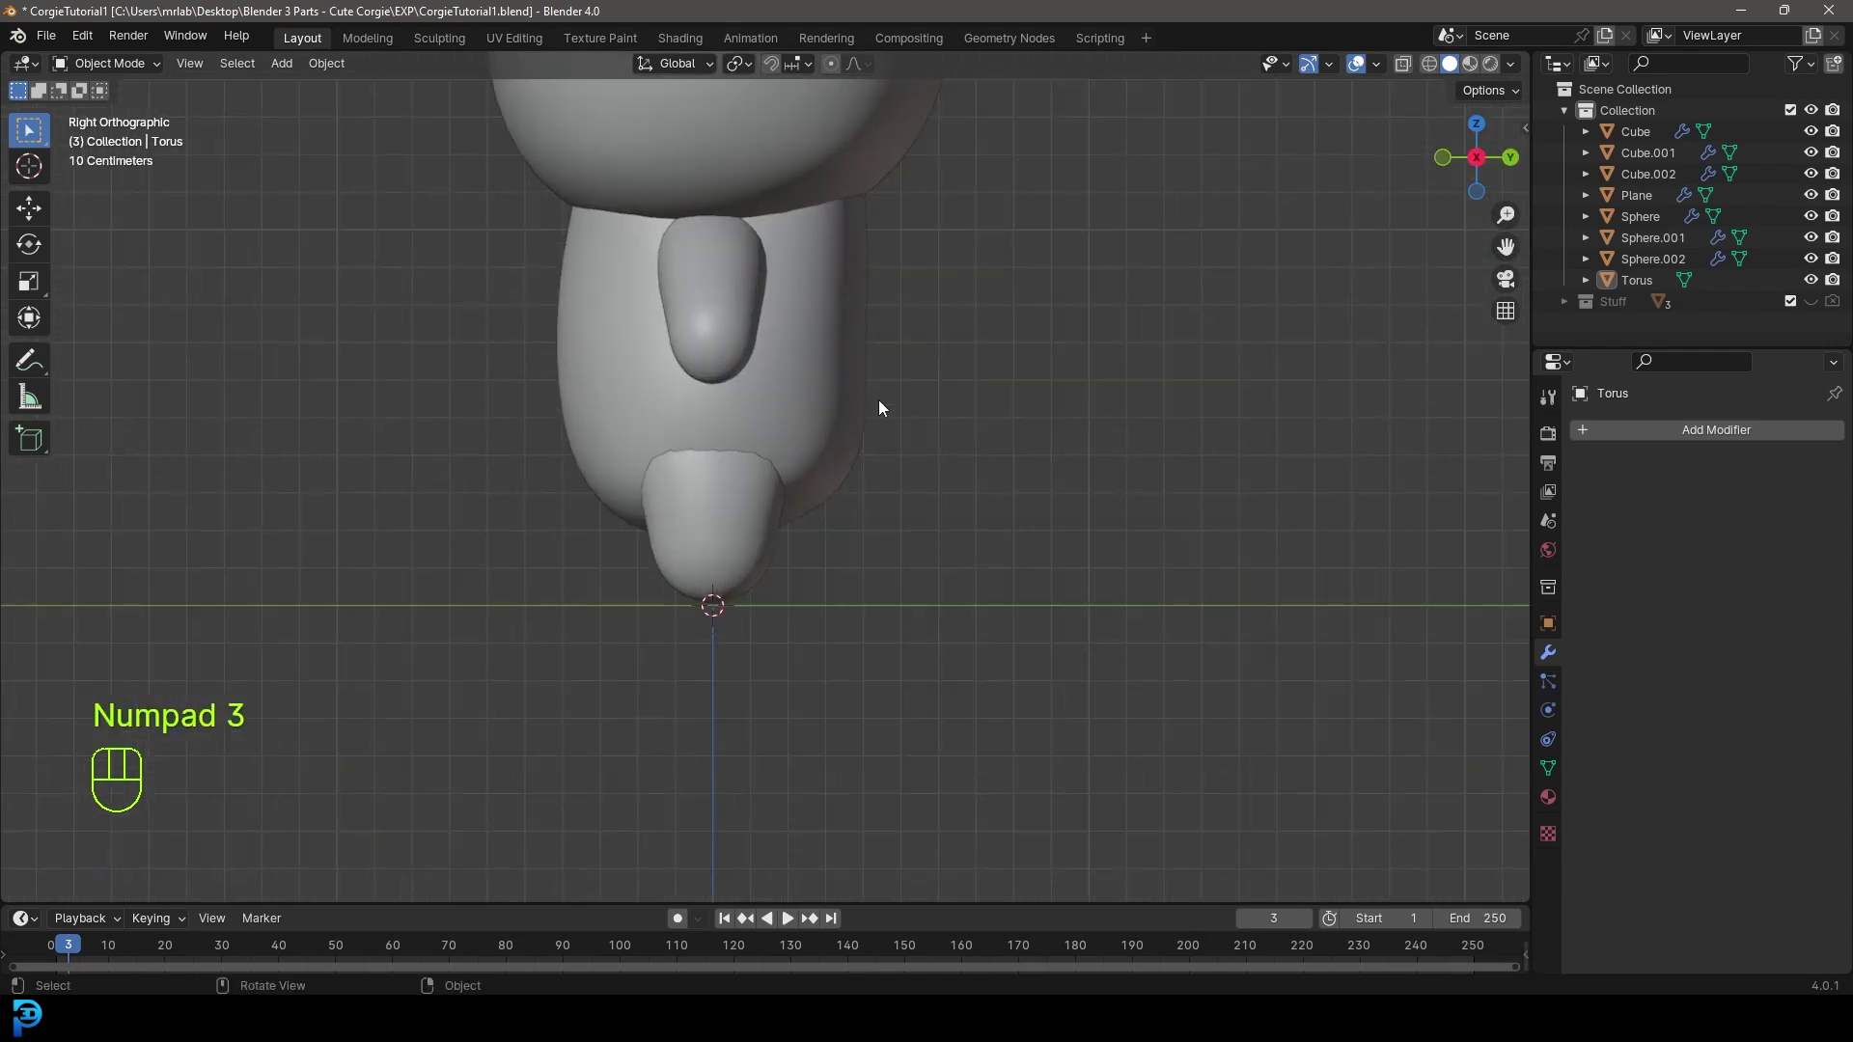
{"action": "key", "text": "shift+a"}
{"action": "left_click", "coordinate": [982, 463]}
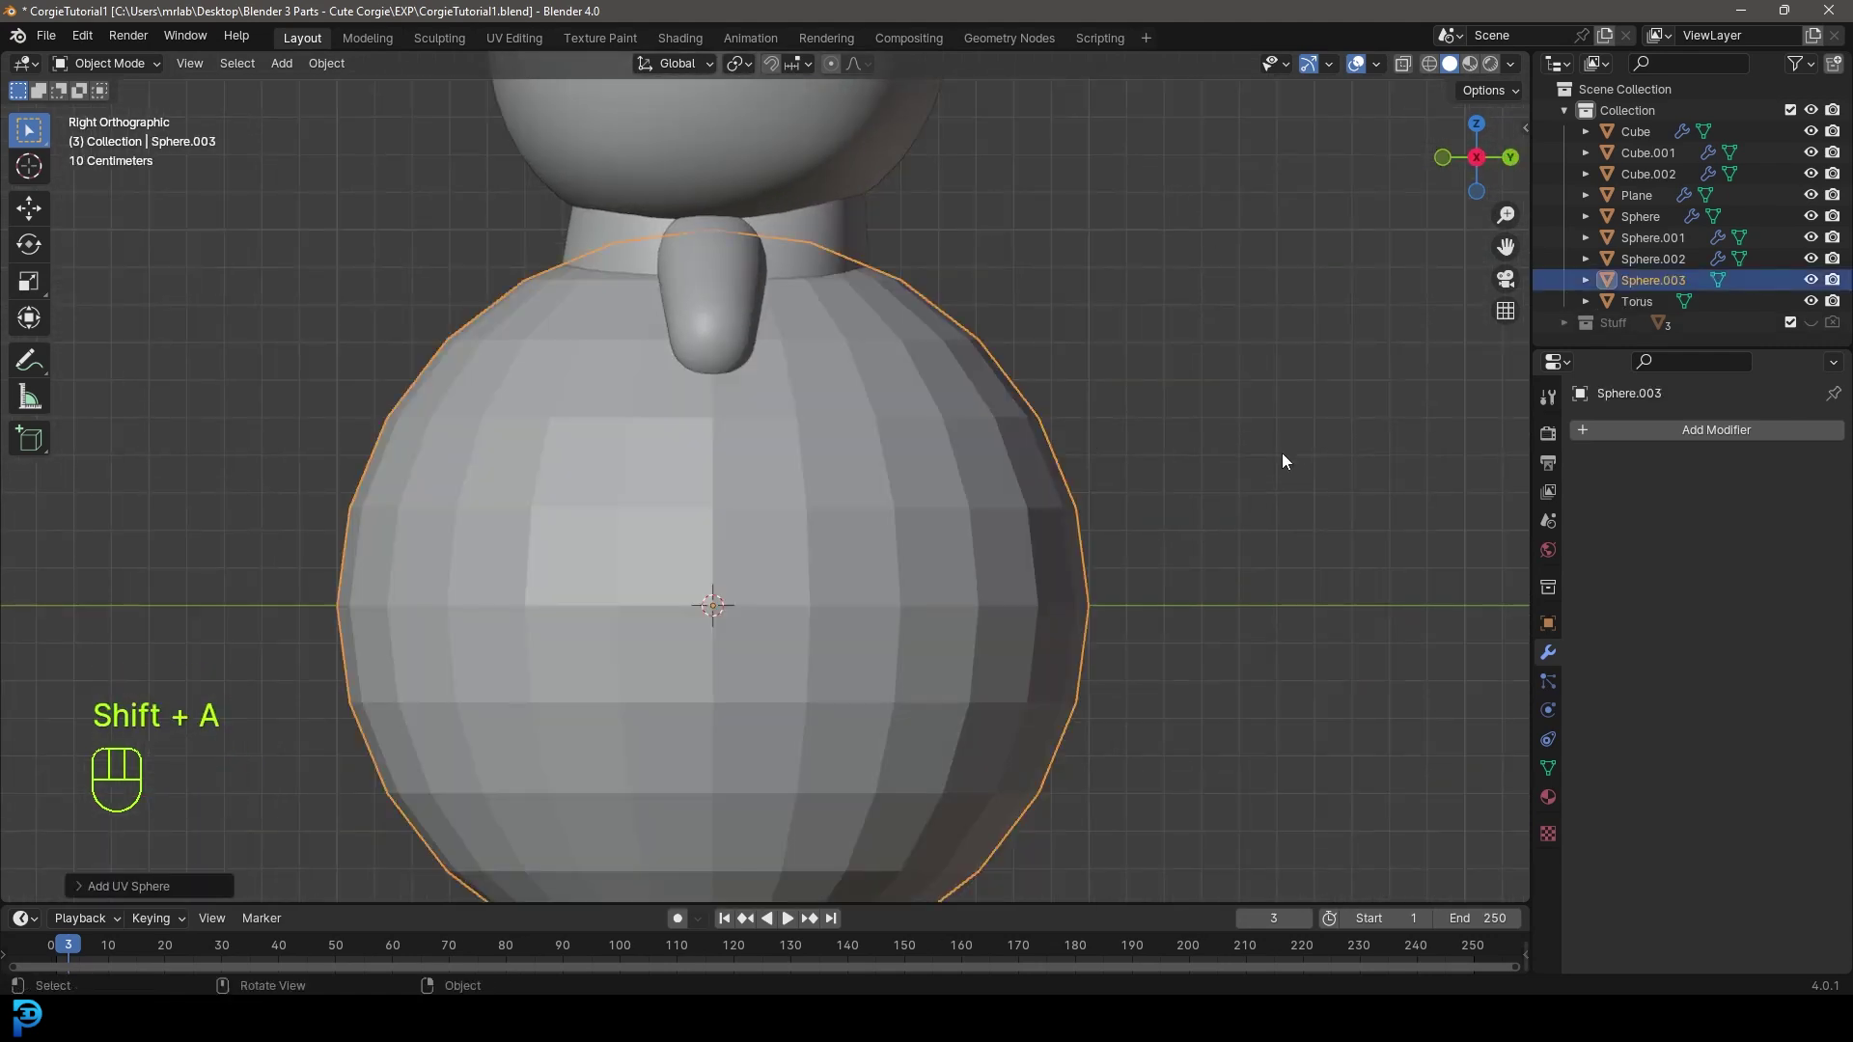
{"action": "scroll", "coordinate": [974, 587], "scroll_direction": "down", "scroll_amount": 1}
{"action": "key", "text": "s"}
{"action": "left_click", "coordinate": [766, 622]}
- Move the tail sphere against the body's lower back and rotate it about 74 degrees
{"action": "key", "text": "g"}
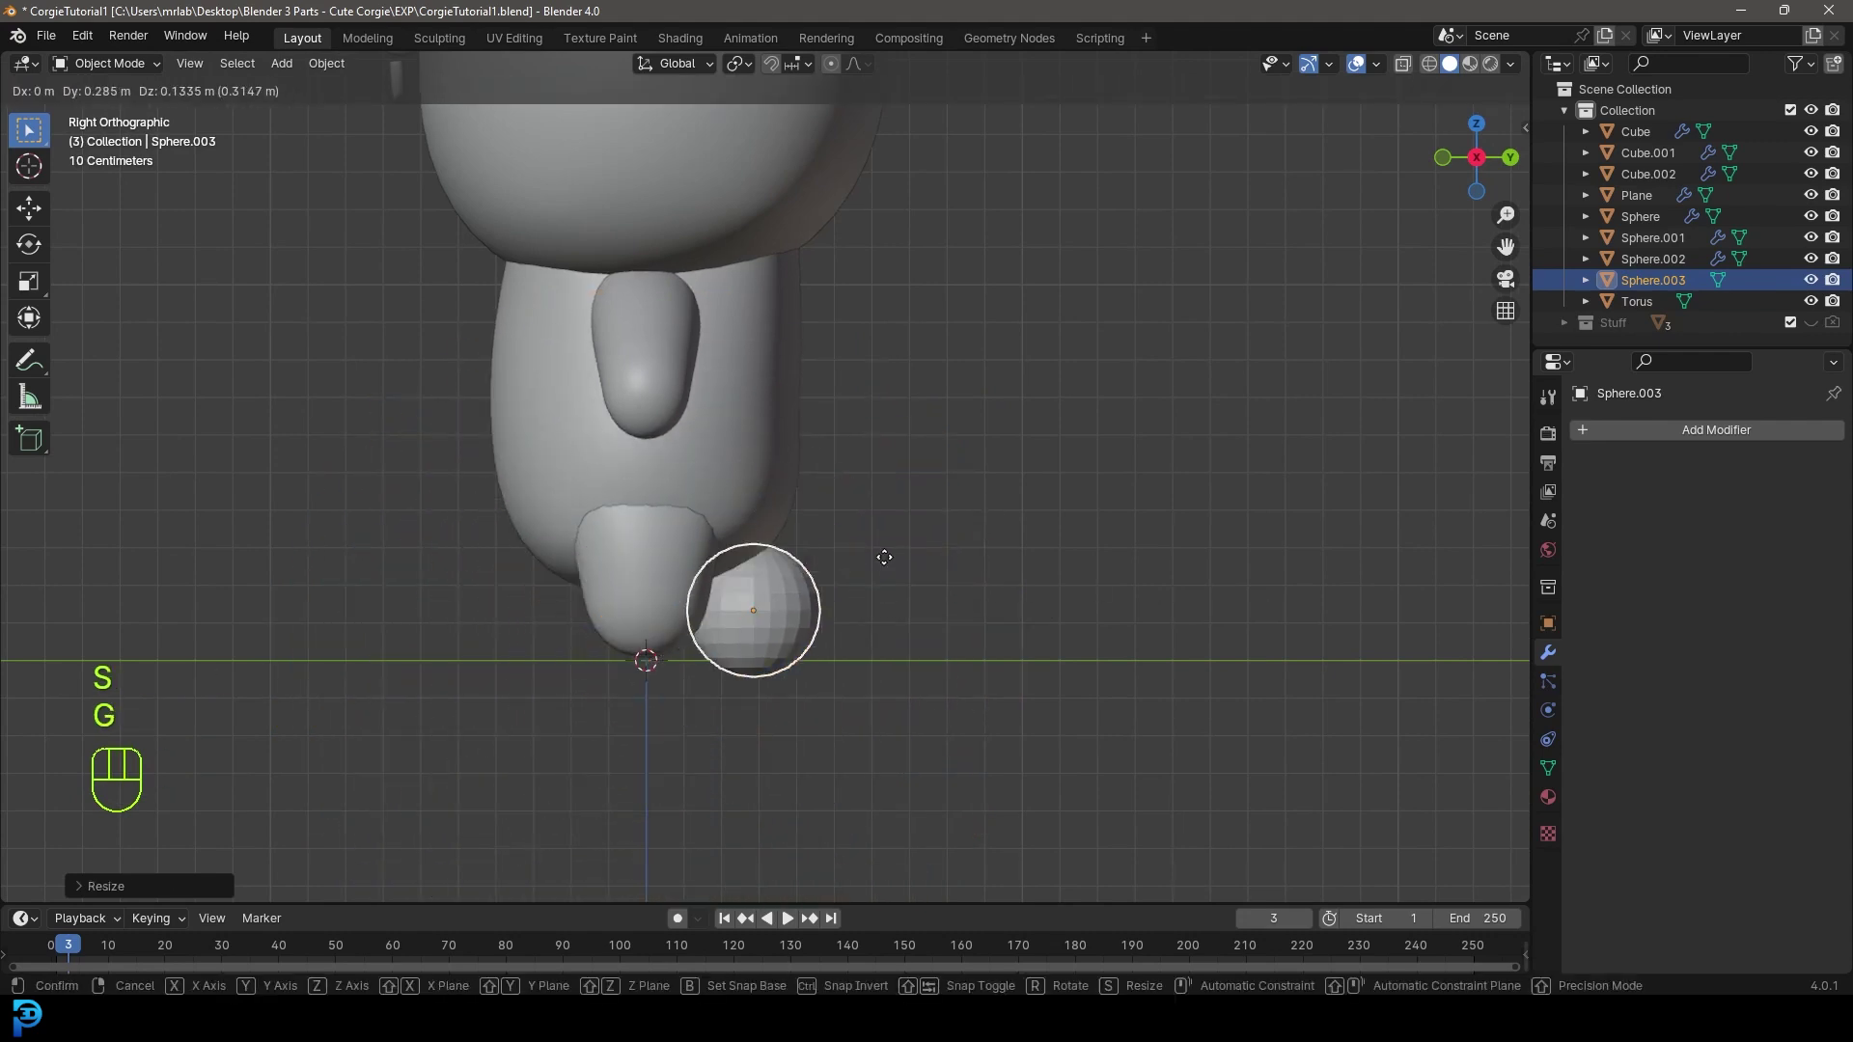
{"action": "left_click", "coordinate": [922, 439]}
{"action": "key", "text": "r"}
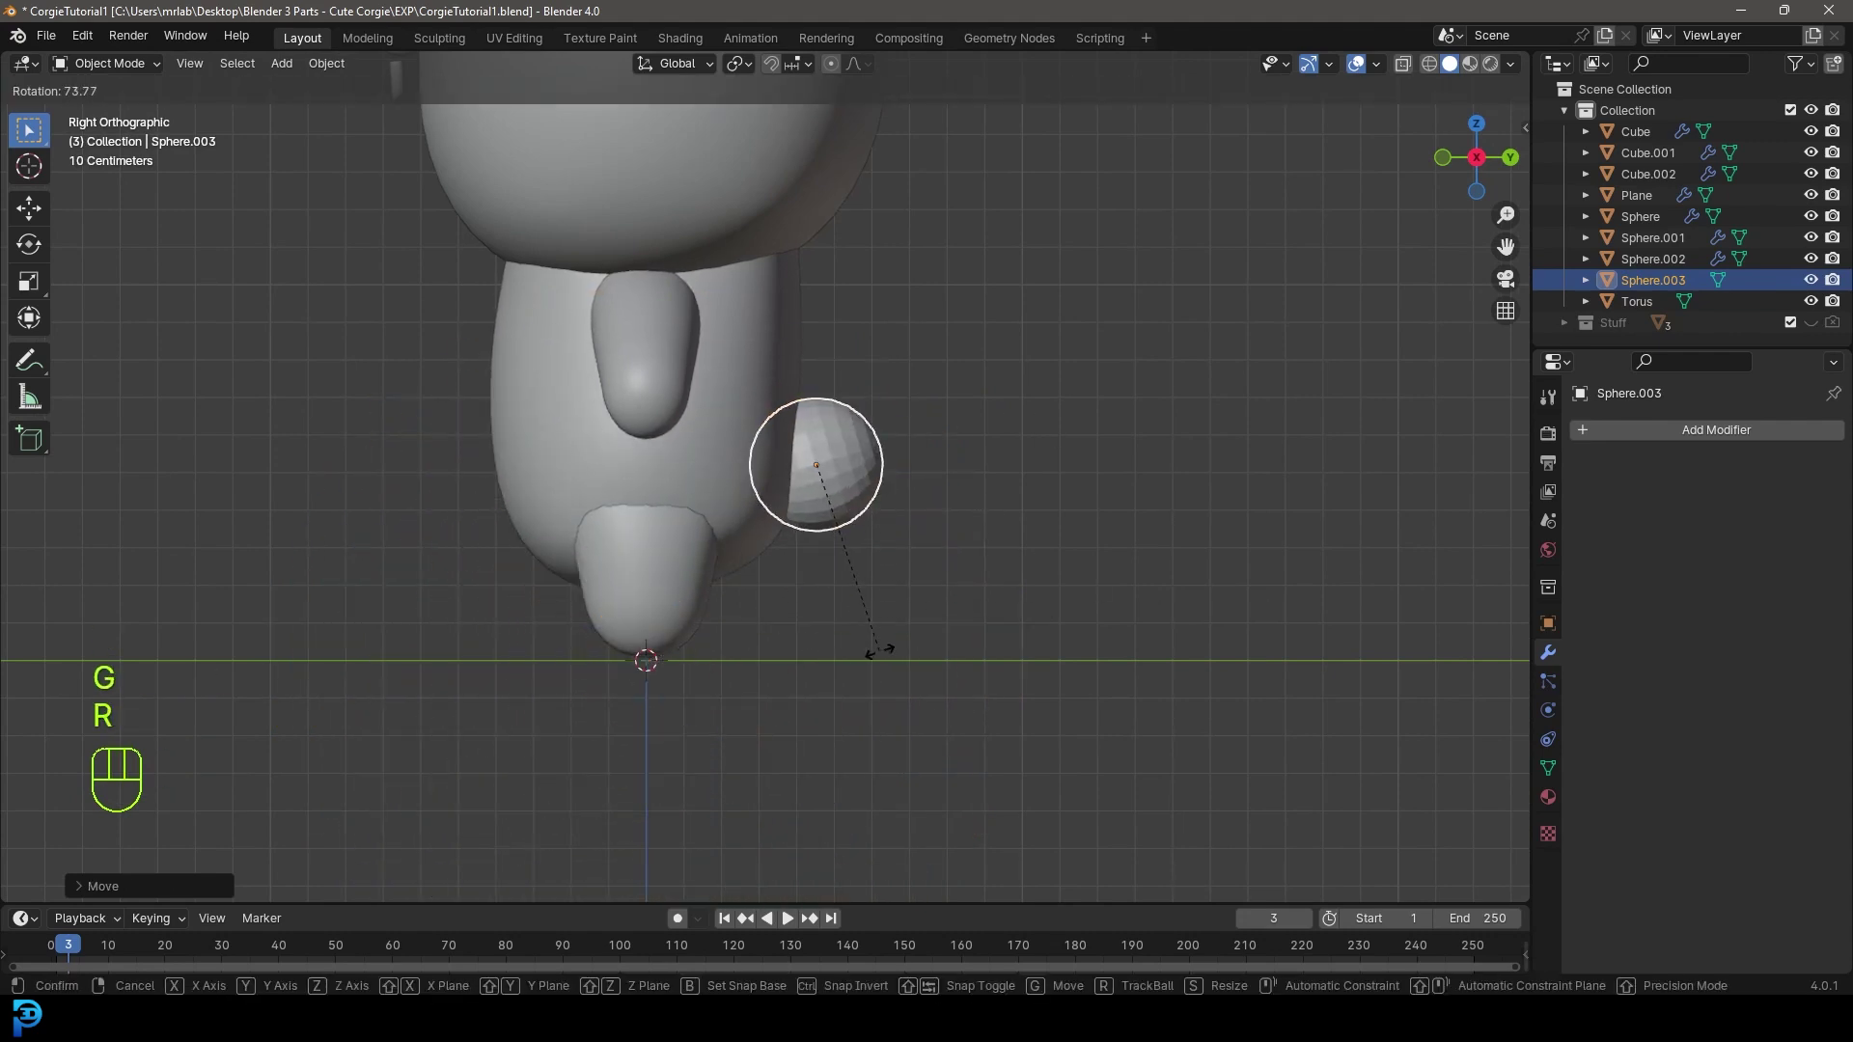
- Shrink the tail sphere slightly and shade it smooth
{"action": "key", "text": "s"}
{"action": "left_click", "coordinate": [897, 415]}
{"action": "right_click", "coordinate": [897, 415]}
{"action": "left_click", "coordinate": [897, 417]}
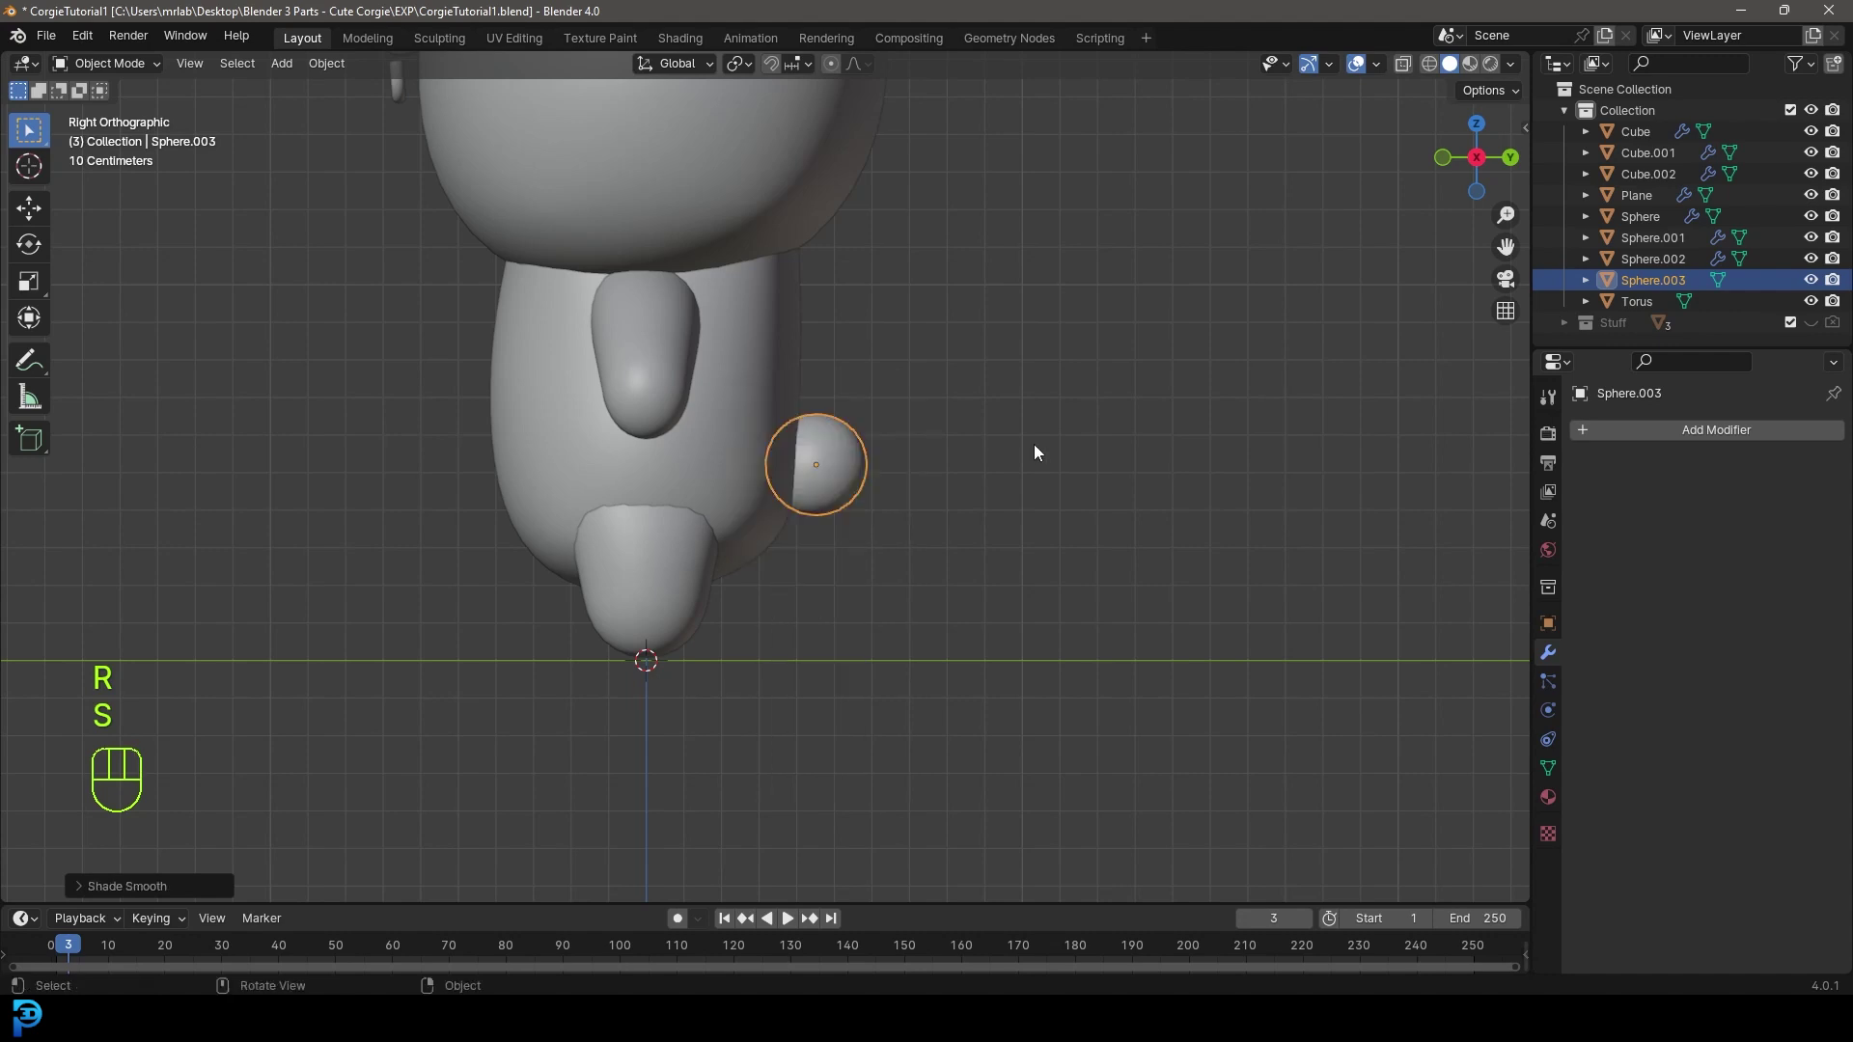
- Stretch the tail sphere's outer tip up and away from the body in wireframe, using smooth proportional editing
{"action": "key", "text": "Tab"}
{"action": "scroll", "coordinate": [894, 489], "scroll_direction": "up", "scroll_amount": 2}
{"action": "key", "text": "z"}
{"action": "left_click", "coordinate": [773, 473]}
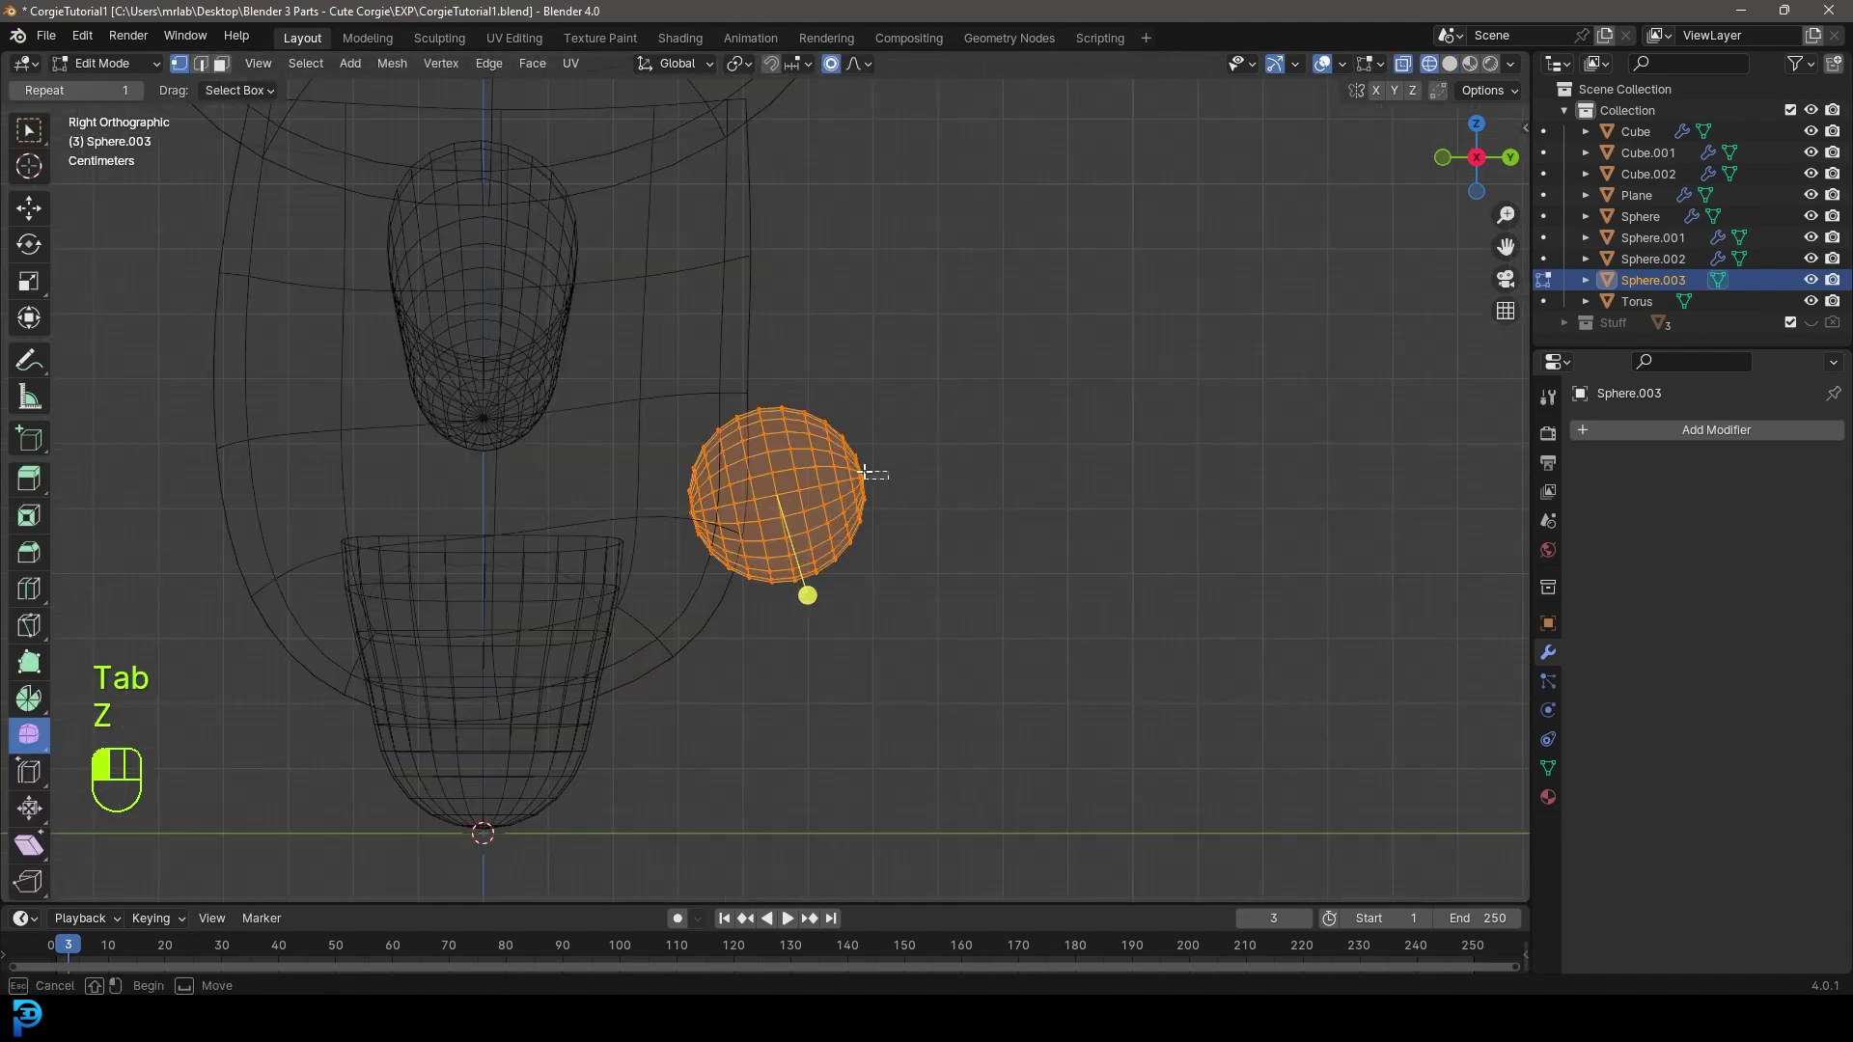
{"action": "left_click", "coordinate": [865, 473]}
{"action": "key", "text": "g"}
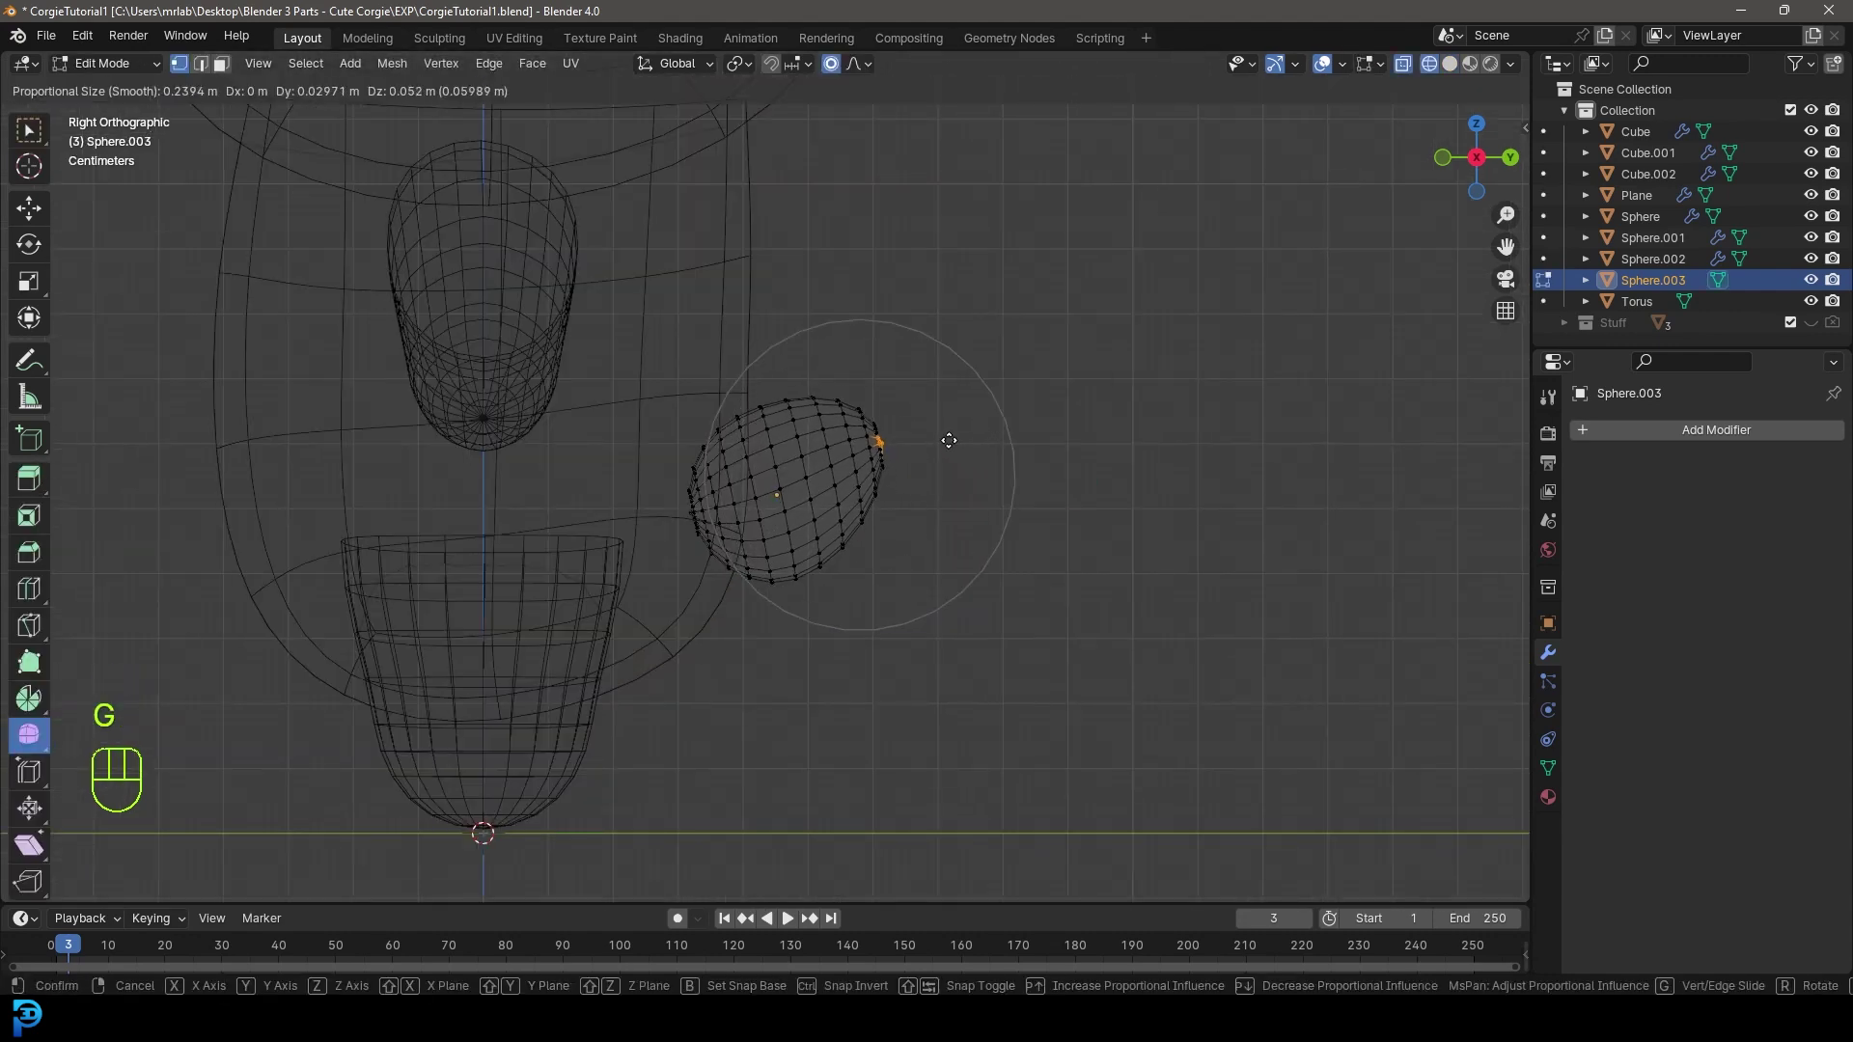
{"action": "left_click", "coordinate": [982, 416]}
- Delete the tail's inner cap around the pole facing the body, growing the selection twice from the pole
{"action": "left_click", "coordinate": [587, 534]}
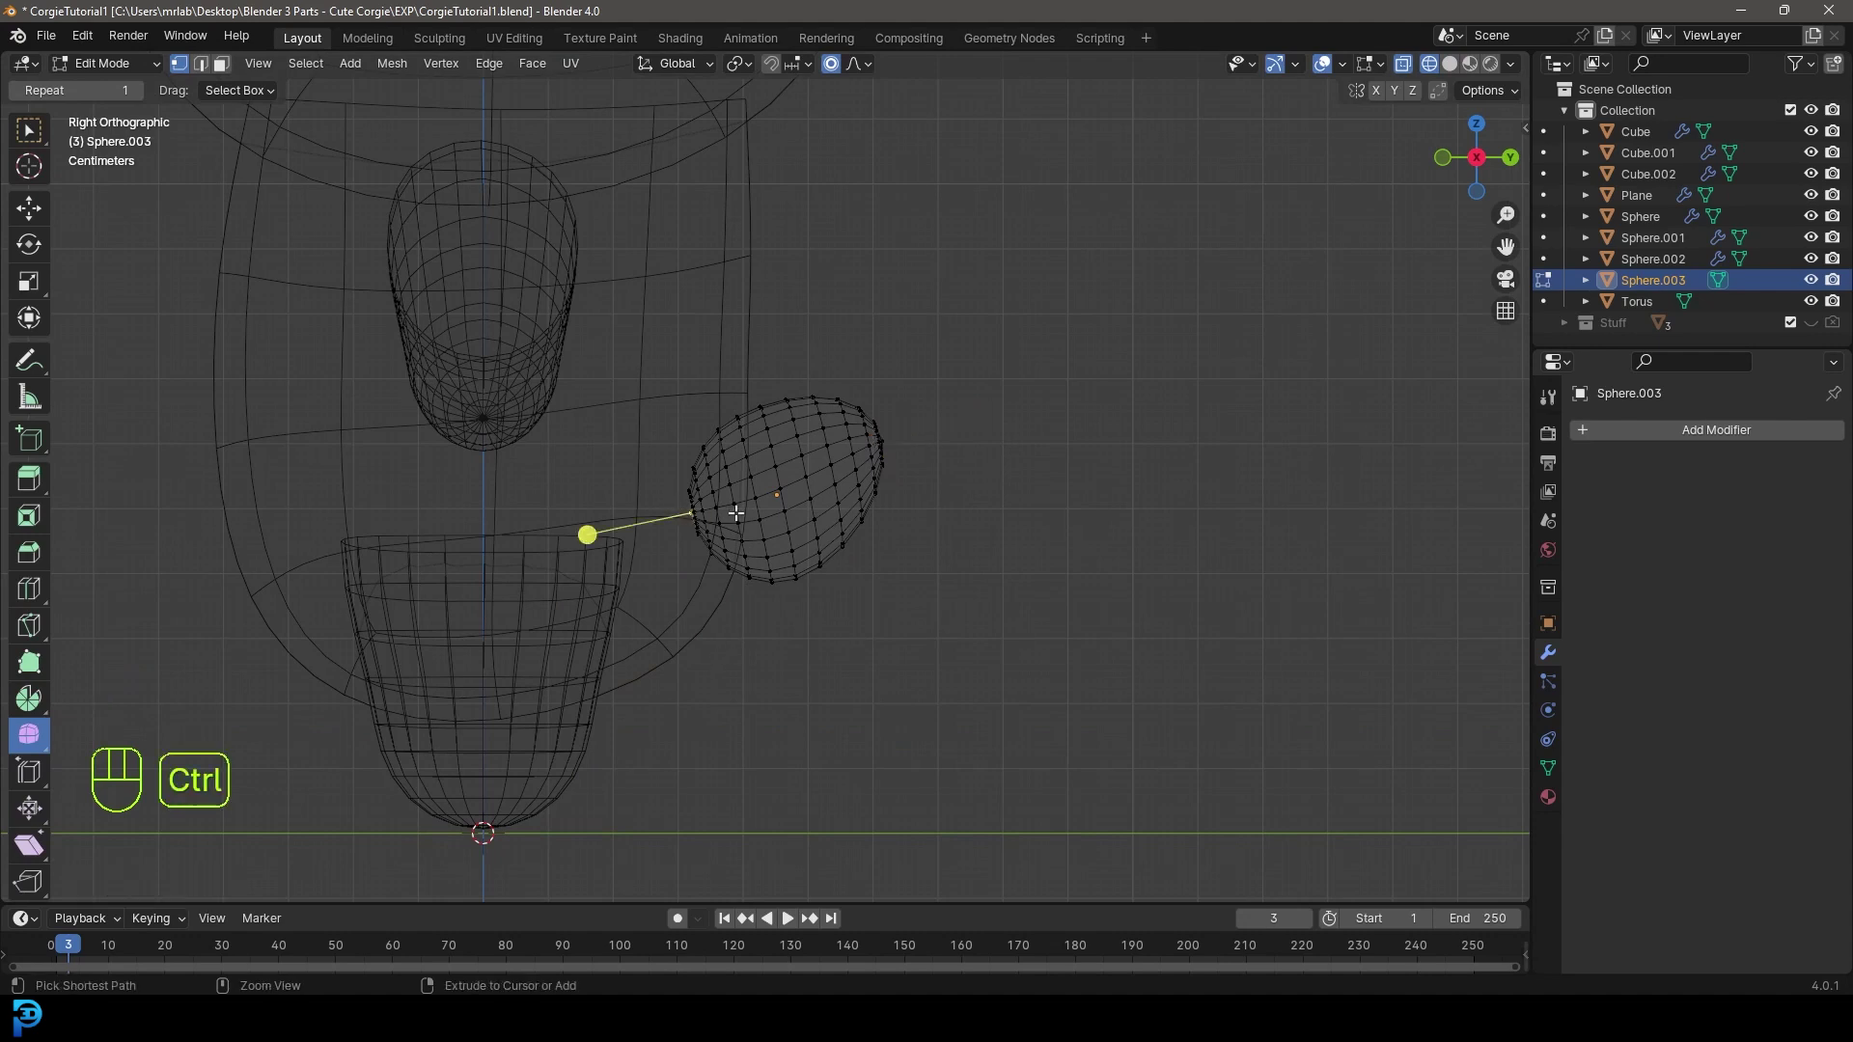
{"action": "key", "text": "ctrl+KP_Add"}
{"action": "key", "text": "ctrl+KP_Add"}
{"action": "key", "text": "x"}
{"action": "left_click", "coordinate": [732, 465]}
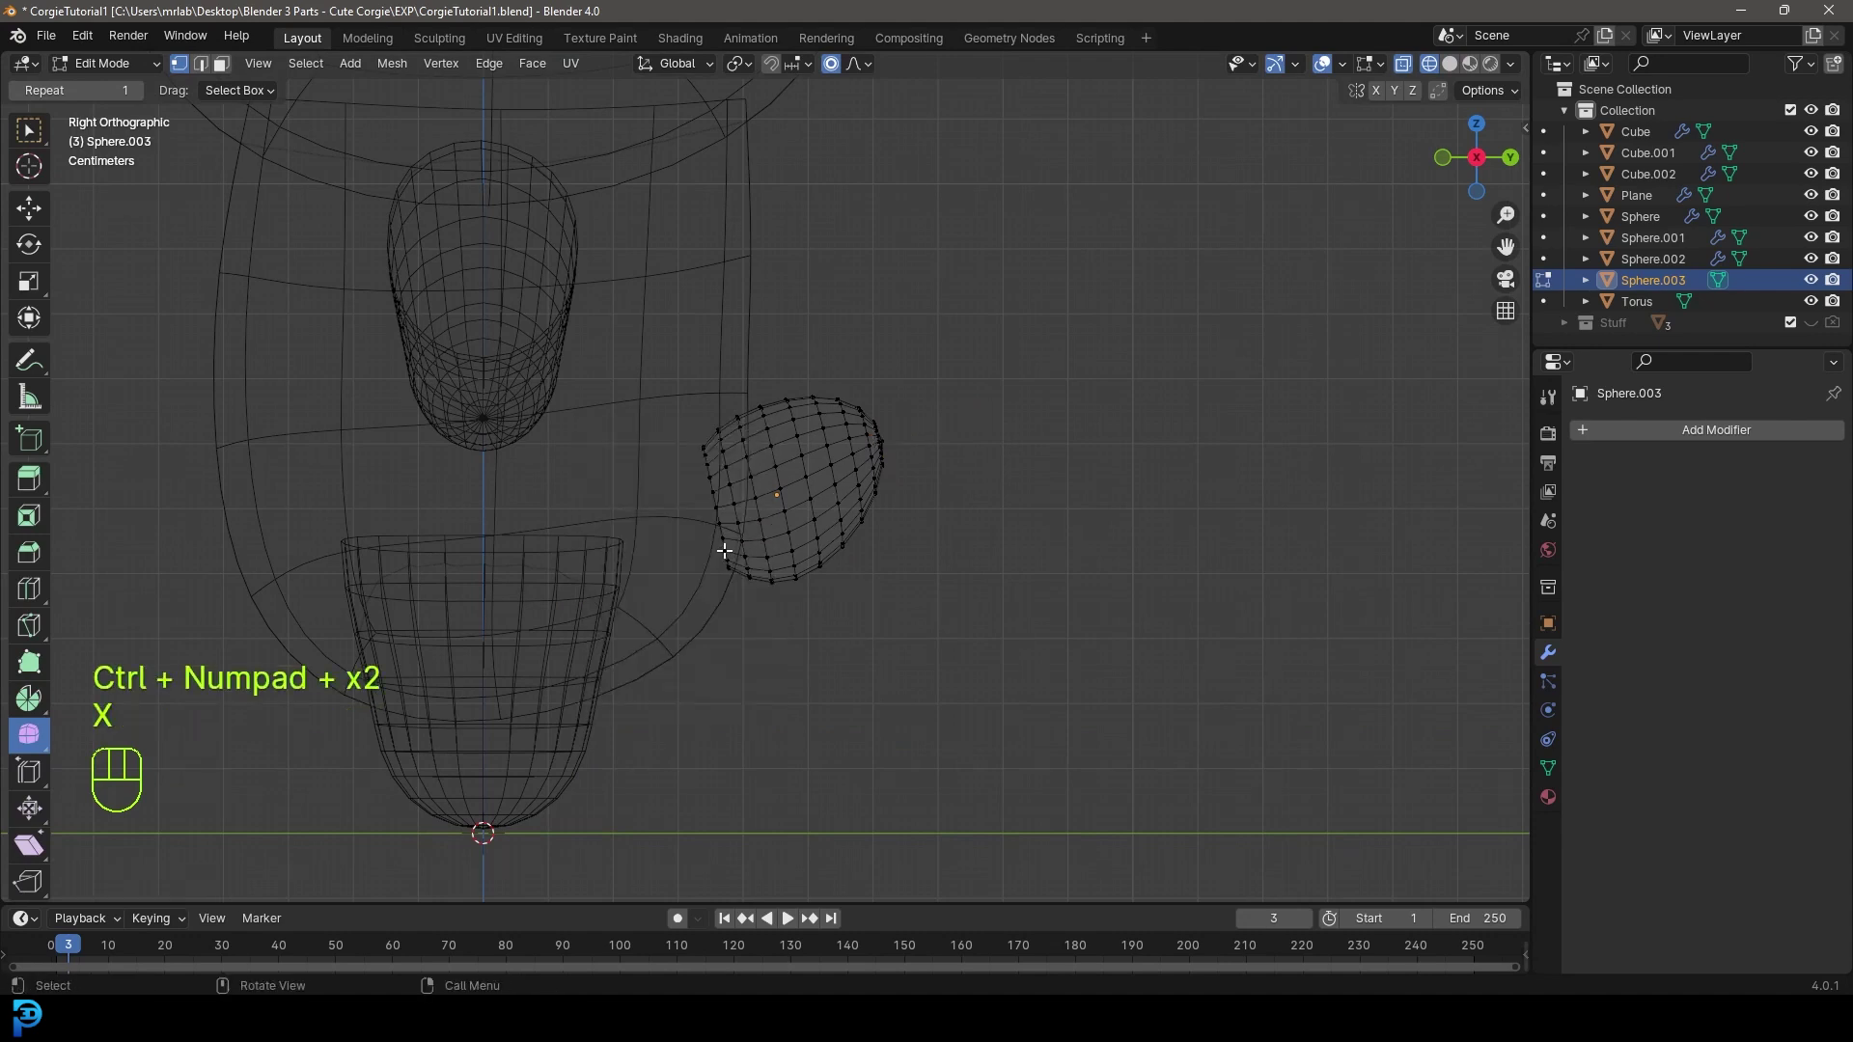
- Reshape the tail's open rim by moving its upper vertices slightly outward and its lower vertices further into the body
{"action": "left_click_drag", "start_coordinate": [671, 441], "coordinate": [714, 473]}
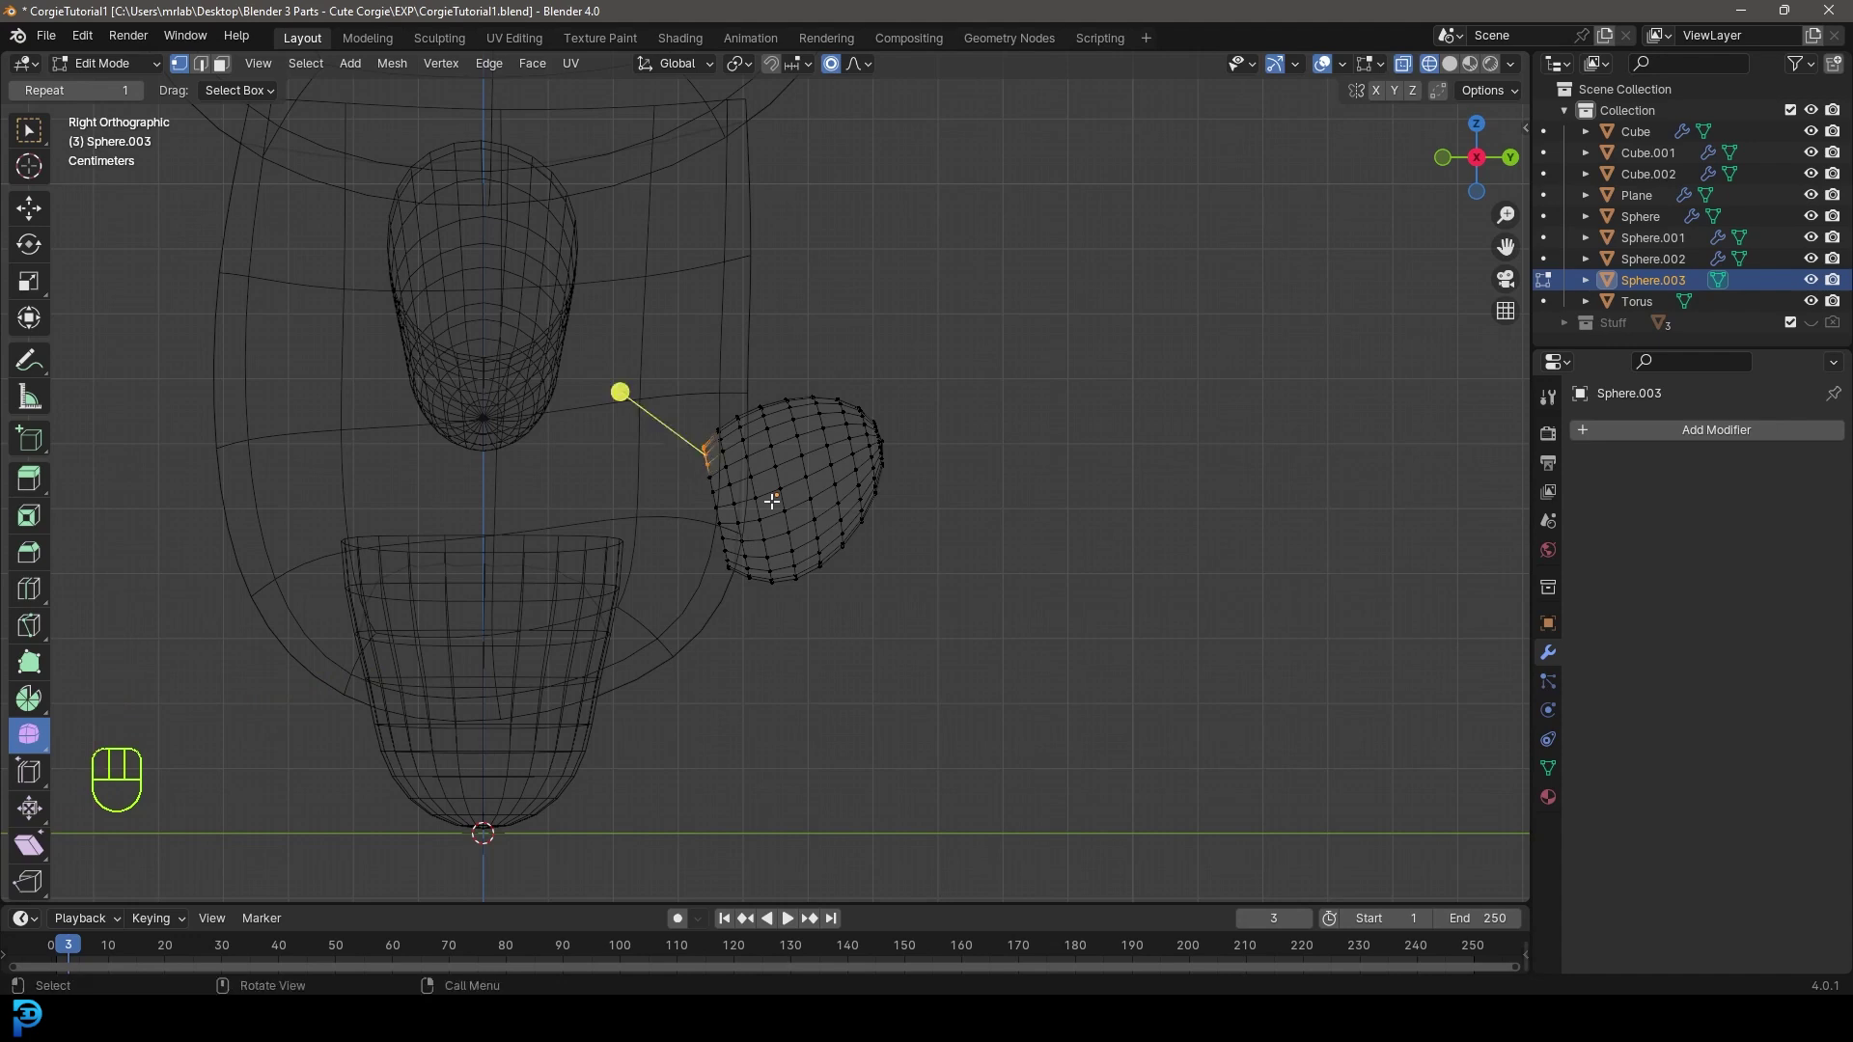
{"action": "key", "text": "g"}
{"action": "left_click", "coordinate": [783, 499]}
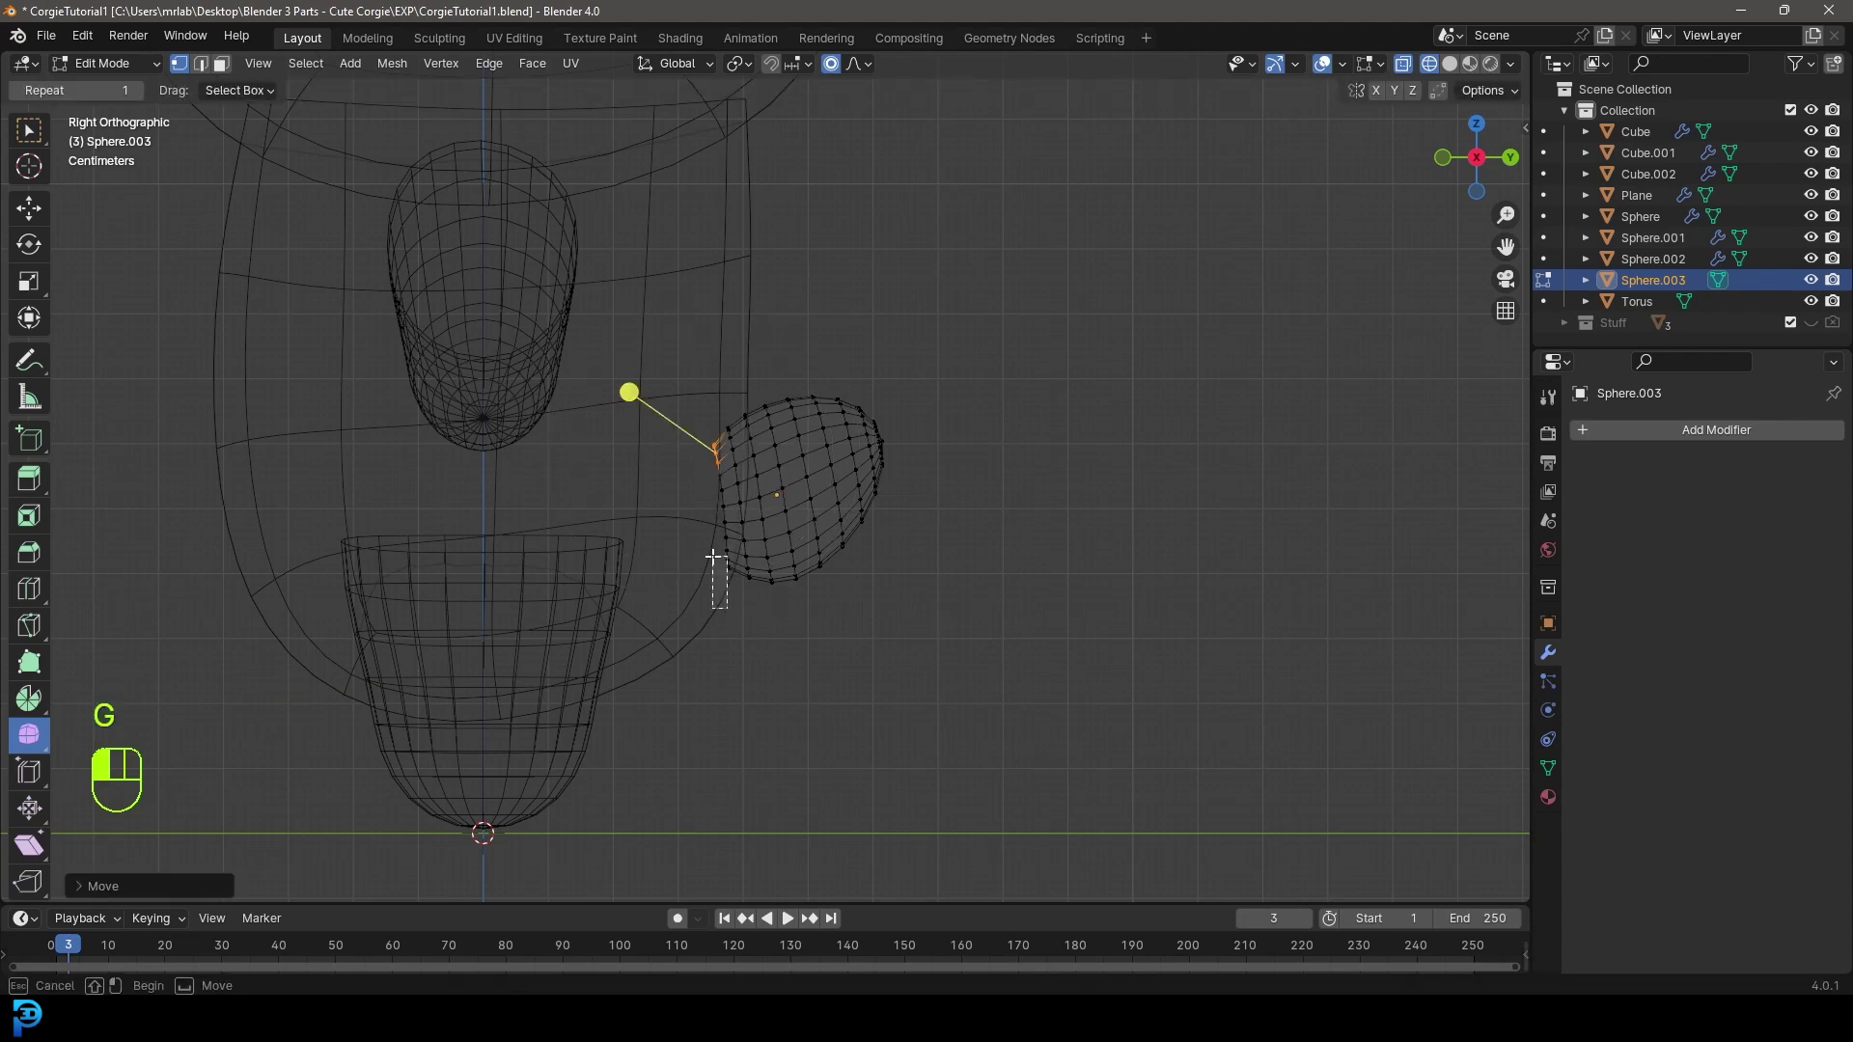
{"action": "left_click_drag", "start_coordinate": [713, 557], "coordinate": [720, 570]}
{"action": "key", "text": "g"}
{"action": "left_click", "coordinate": [719, 597]}
{"action": "key", "text": "Tab"}
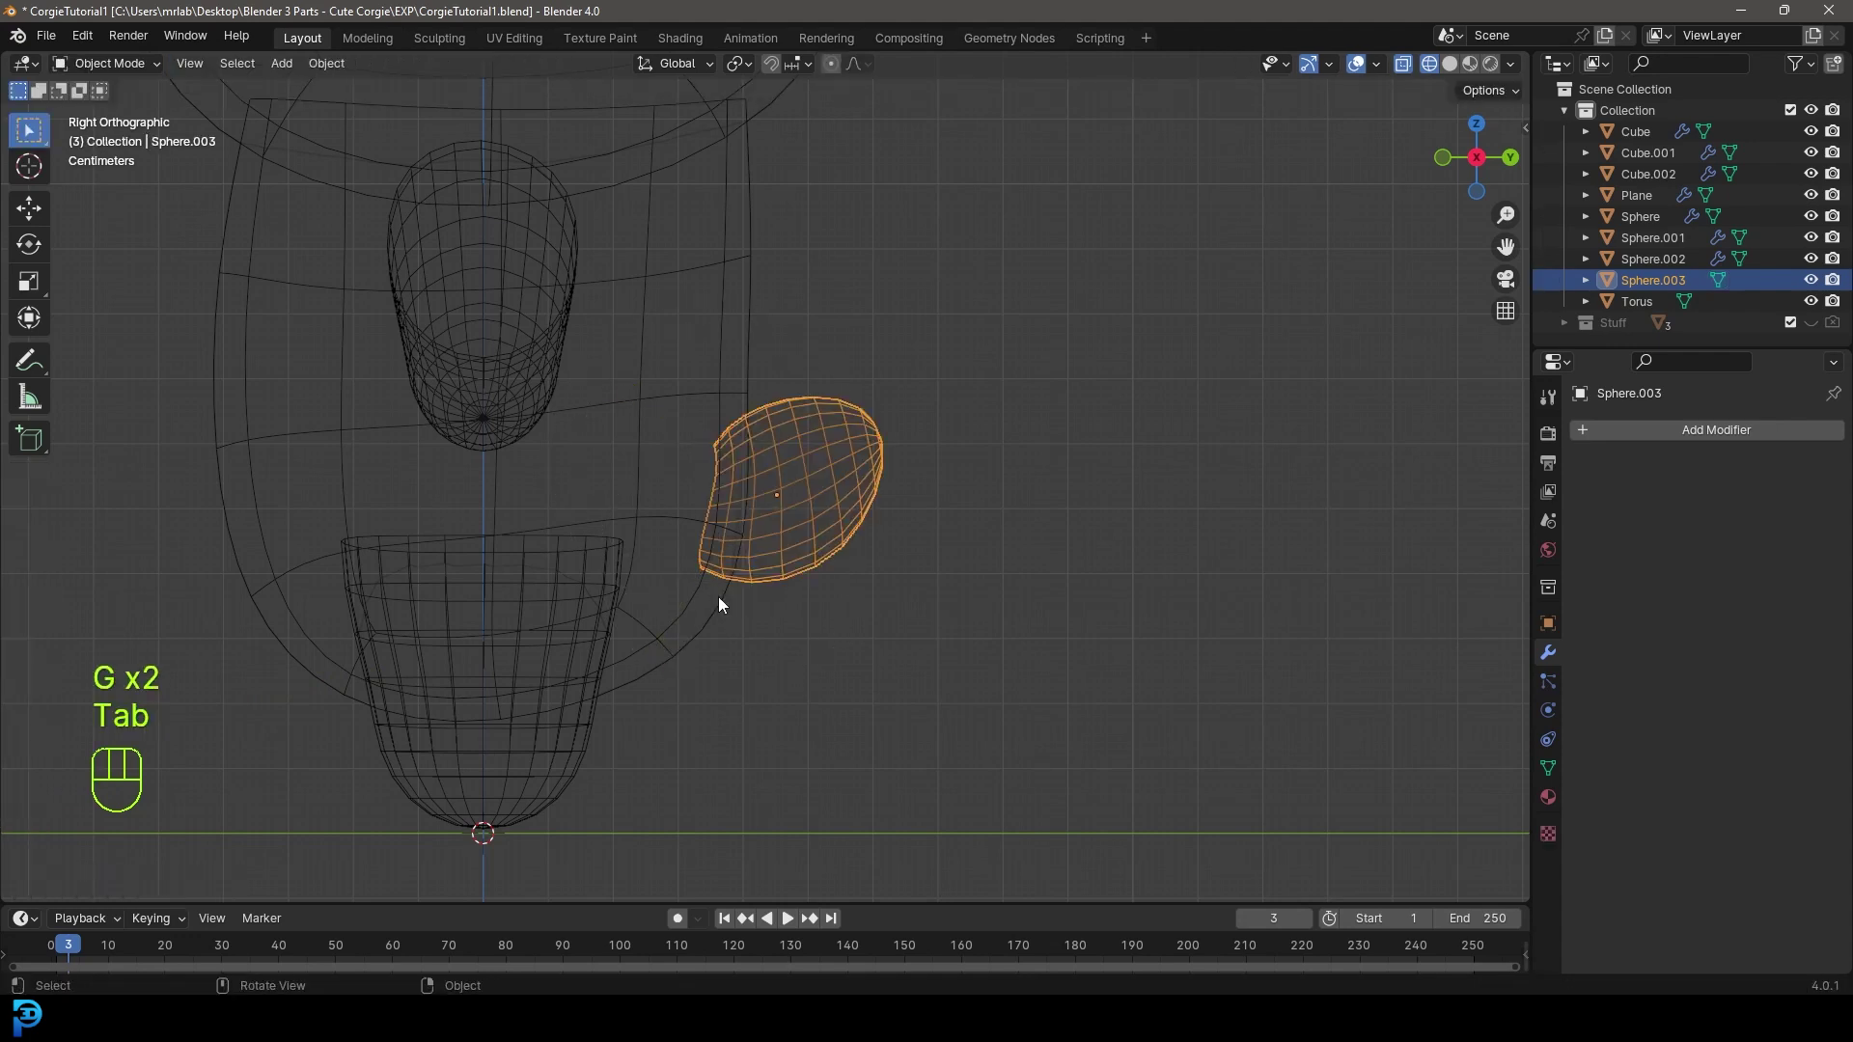
- Restore solid shading, deselect everything and save CorgieTutorial1.blend from the front view
{"action": "key", "text": "z"}
{"action": "left_click", "coordinate": [912, 556]}
{"action": "mouse_move", "coordinate": [912, 556]}
{"action": "middle_mouse_down"}
{"action": "mouse_move", "coordinate": [928, 488]}
{"action": "mouse_move", "coordinate": [840, 528]}
{"action": "mouse_move", "coordinate": [815, 343]}
{"action": "mouse_move", "coordinate": [797, 396]}
{"action": "mouse_move", "coordinate": [897, 467]}
{"action": "mouse_move", "coordinate": [925, 545]}
{"action": "mouse_move", "coordinate": [654, 531]}
{"action": "mouse_move", "coordinate": [882, 500]}
{"action": "middle_mouse_up"}
{"action": "key", "text": "alt+a"}
{"action": "scroll", "coordinate": [698, 522], "scroll_direction": "down", "scroll_amount": 3}
{"action": "scroll", "coordinate": [873, 494], "scroll_direction": "up", "scroll_amount": 3}
{"action": "key", "text": "KP_1"}
{"action": "scroll", "coordinate": [888, 500], "scroll_direction": "up", "scroll_amount": 3}
{"action": "key", "text": "ctrl+s"}
{"action": "key", "text": "ctrl+s"}
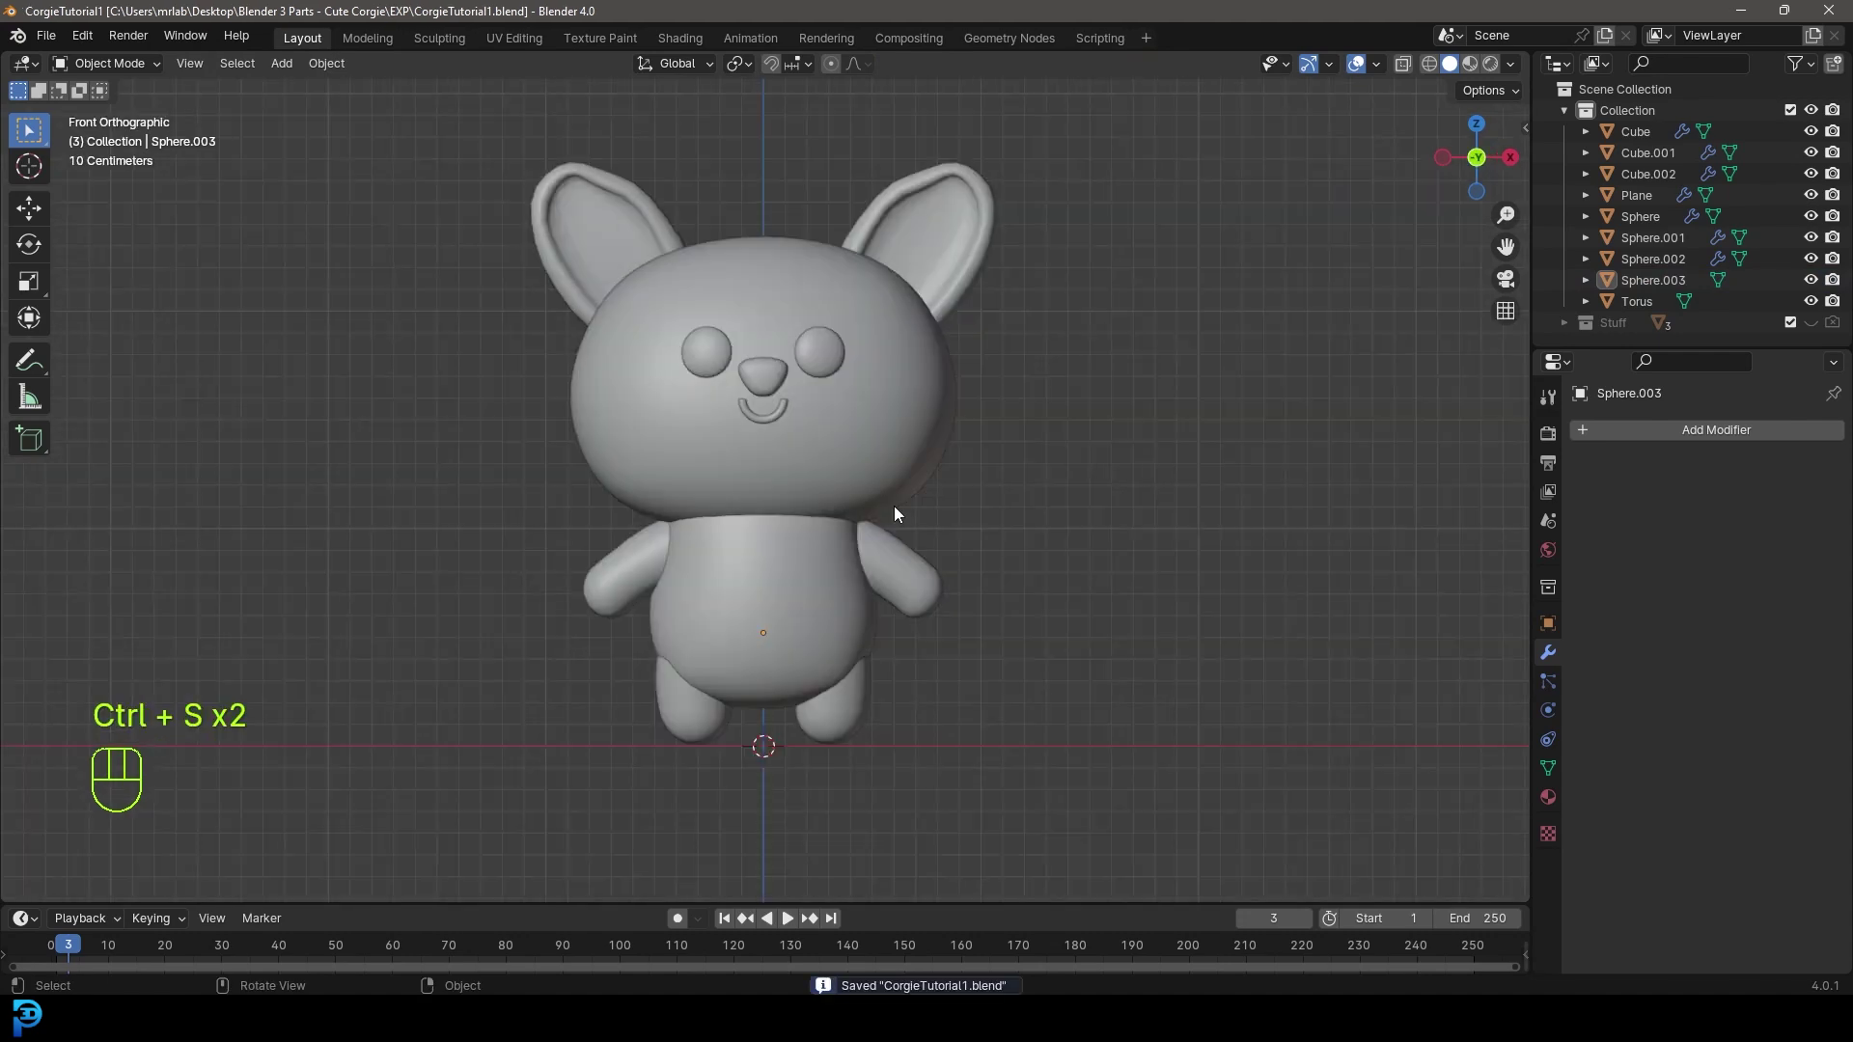
- Examine the assembled corgi model from an angled perspective and from the front
{"action": "scroll", "coordinate": [893, 506], "scroll_direction": "up", "scroll_amount": 3}
{"action": "scroll", "coordinate": [901, 507], "scroll_direction": "down", "scroll_amount": 4}
{"action": "middle_click_drag", "start_coordinate": [1005, 310], "coordinate": [865, 382]}
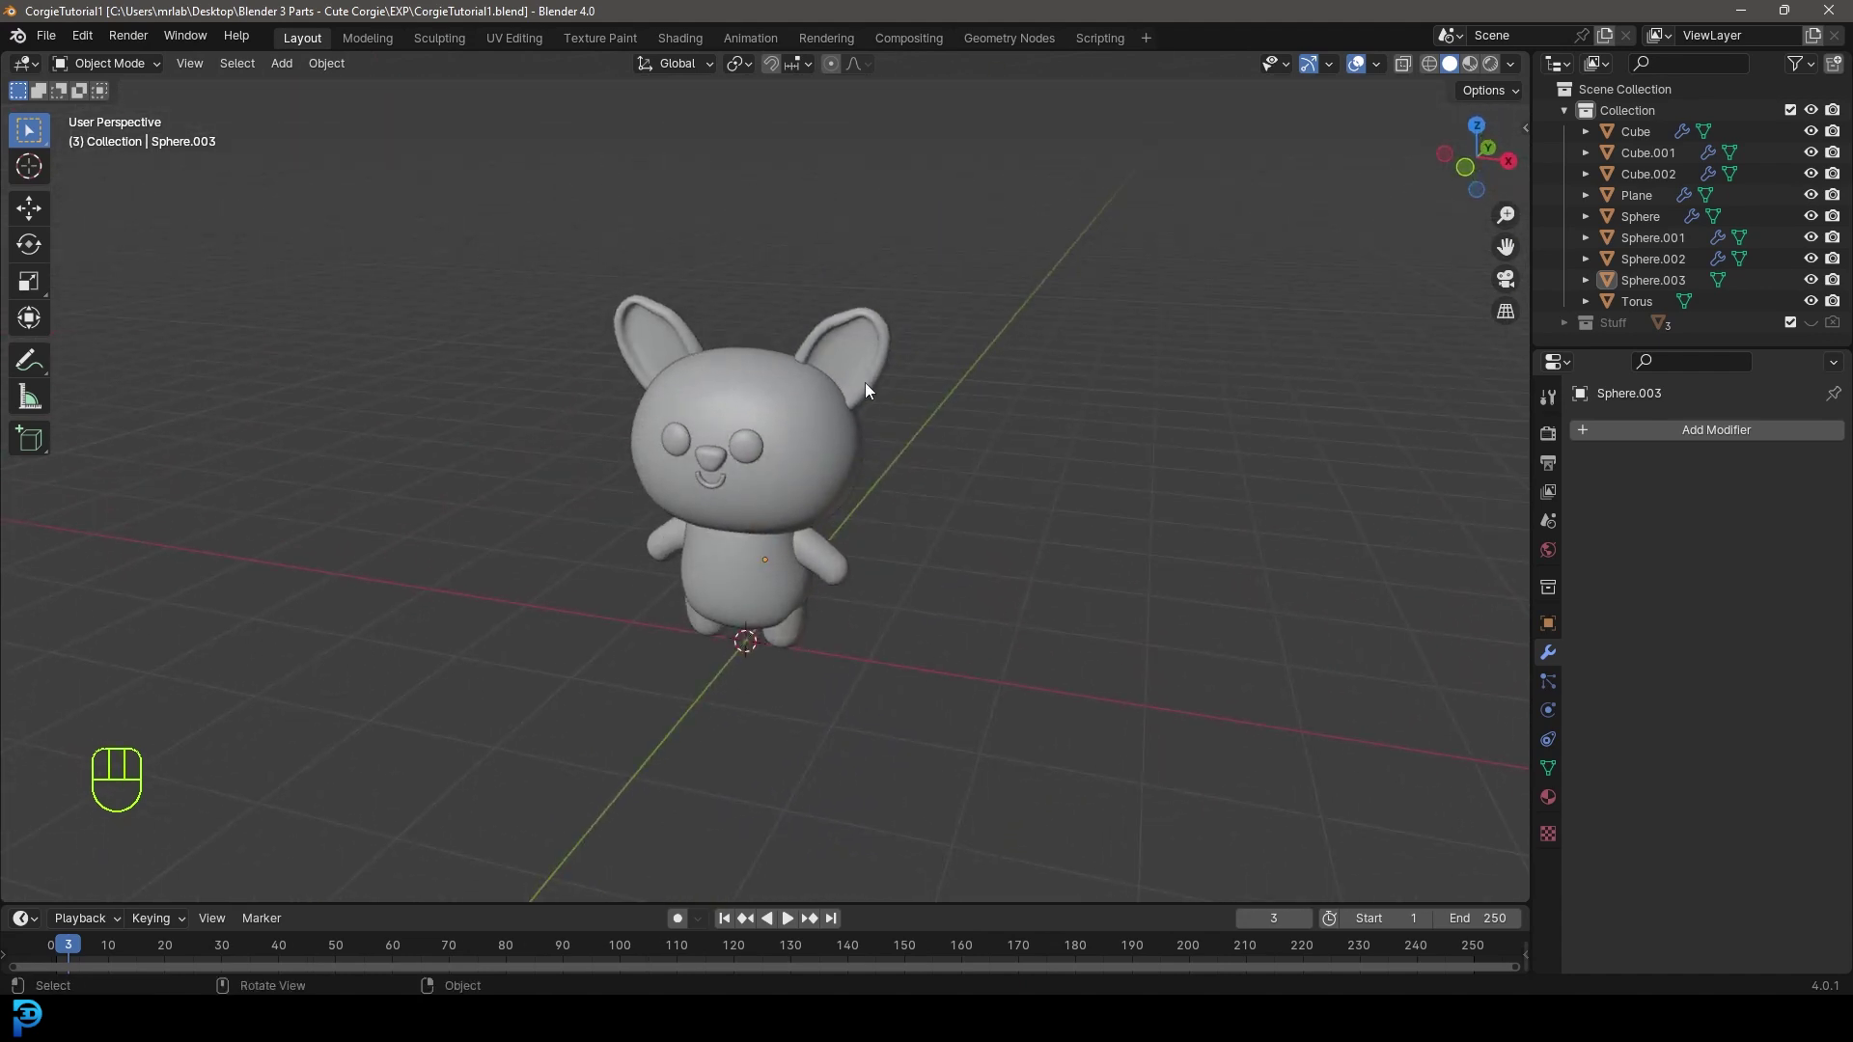
{"action": "key", "text": "KP_1"}
{"action": "scroll", "coordinate": [847, 525], "scroll_direction": "up", "scroll_amount": 3}
{"action": "scroll", "coordinate": [821, 531], "scroll_direction": "up", "scroll_amount": 1}
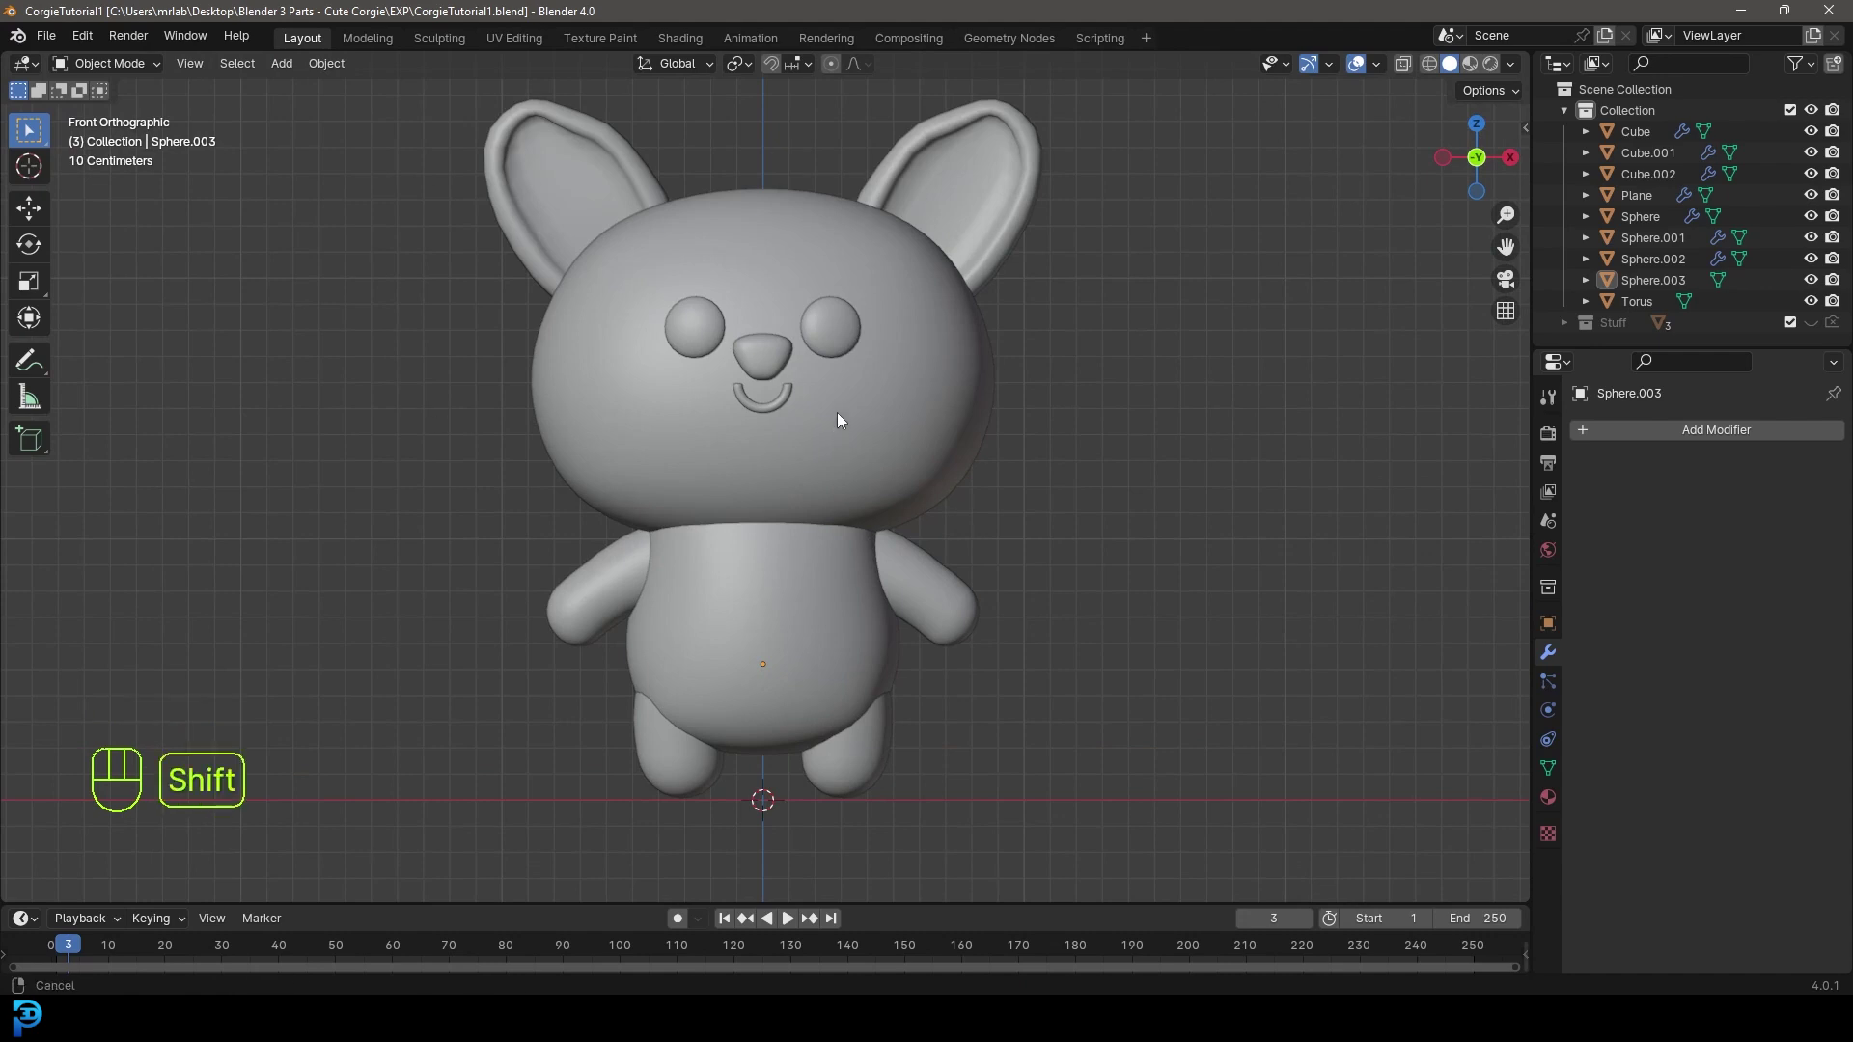
{"action": "middle_click_drag", "start_coordinate": [837, 413], "coordinate": [844, 454], "text": "shift"}
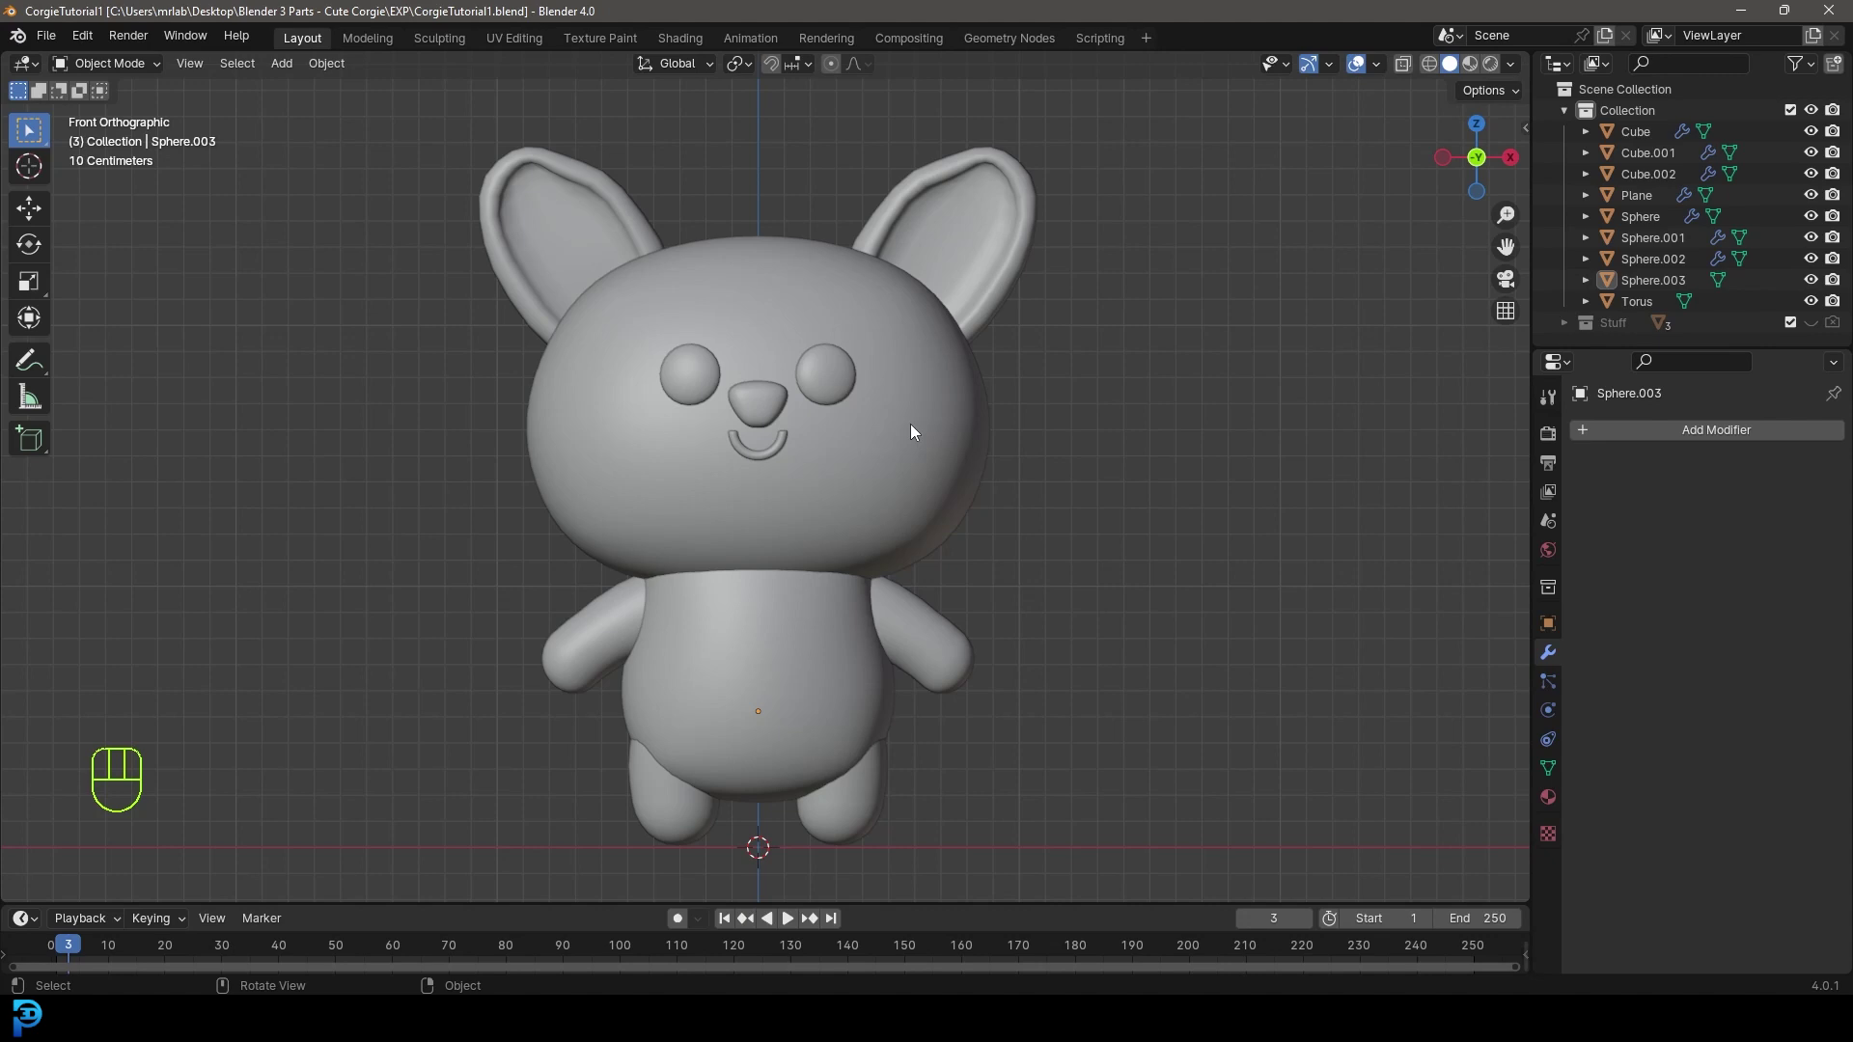
- Select the head and examine its shape from the side and front
{"action": "left_click", "coordinate": [757, 244]}
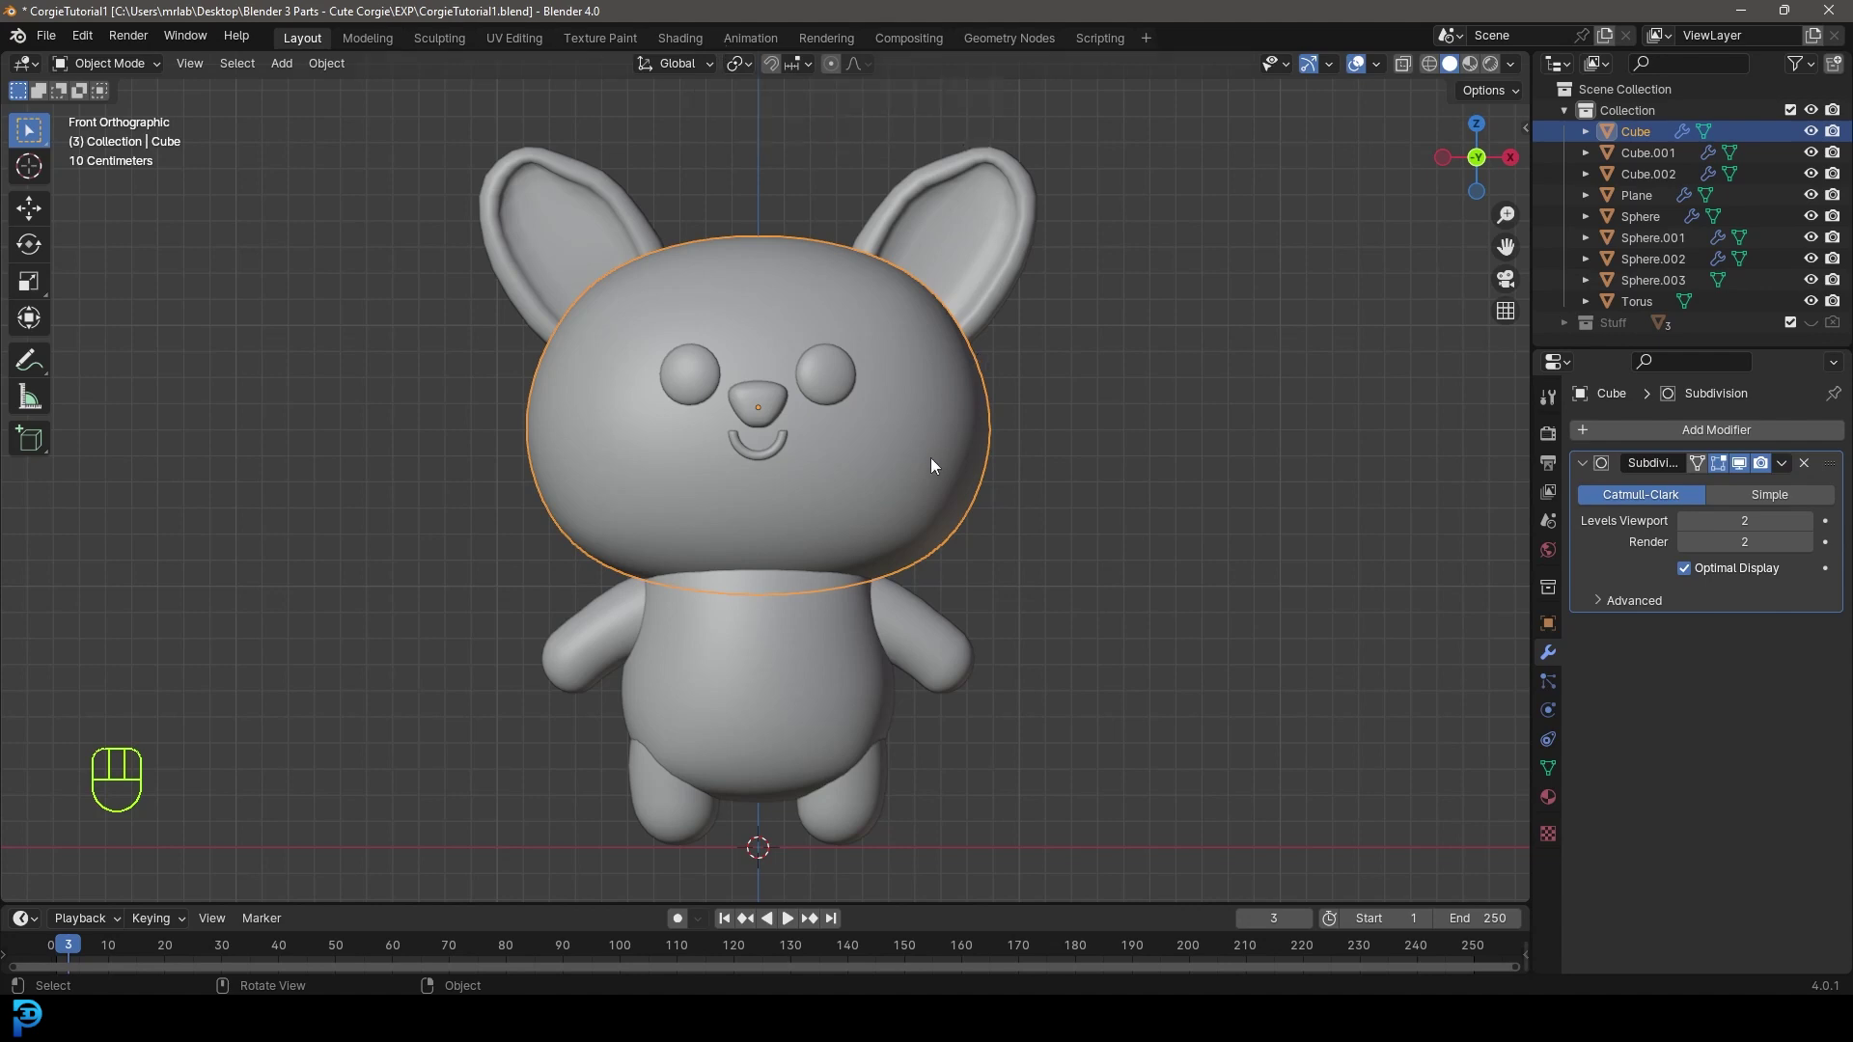
{"action": "middle_click_drag", "start_coordinate": [965, 415], "coordinate": [876, 521]}
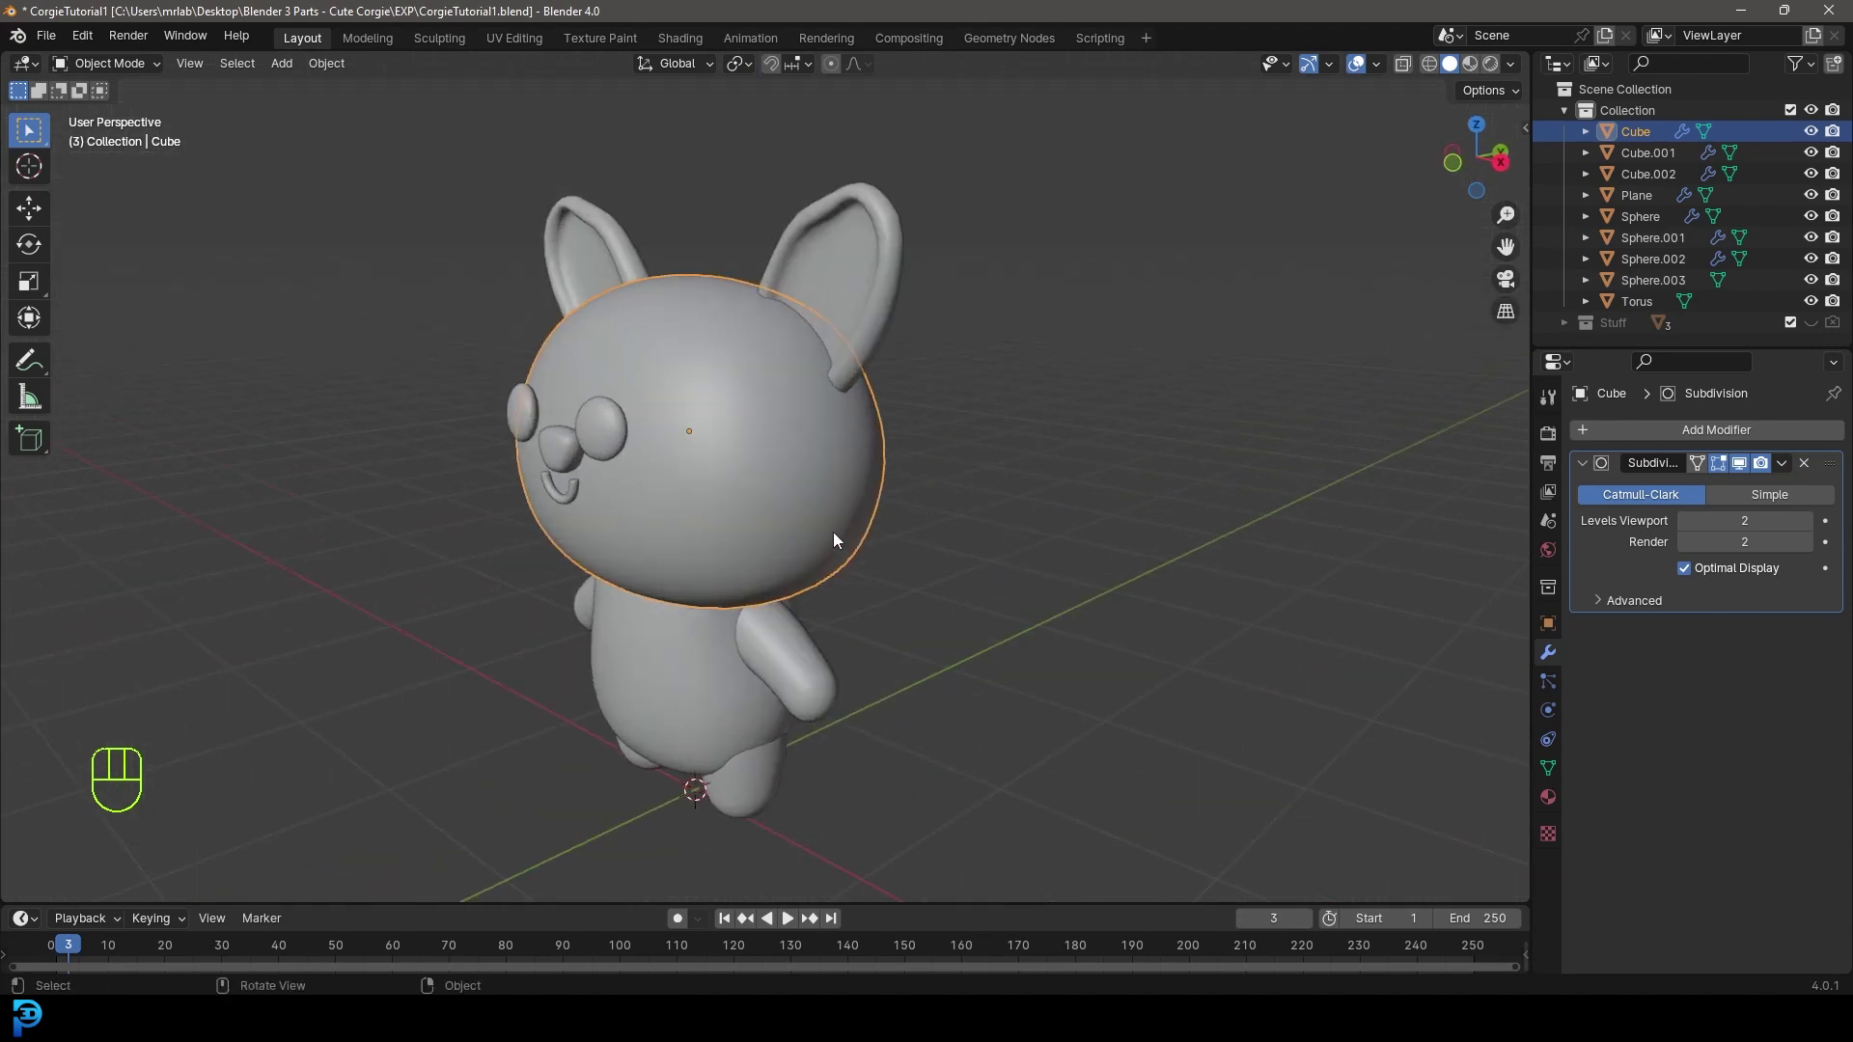
{"action": "middle_click_drag", "start_coordinate": [835, 540], "coordinate": [869, 565]}
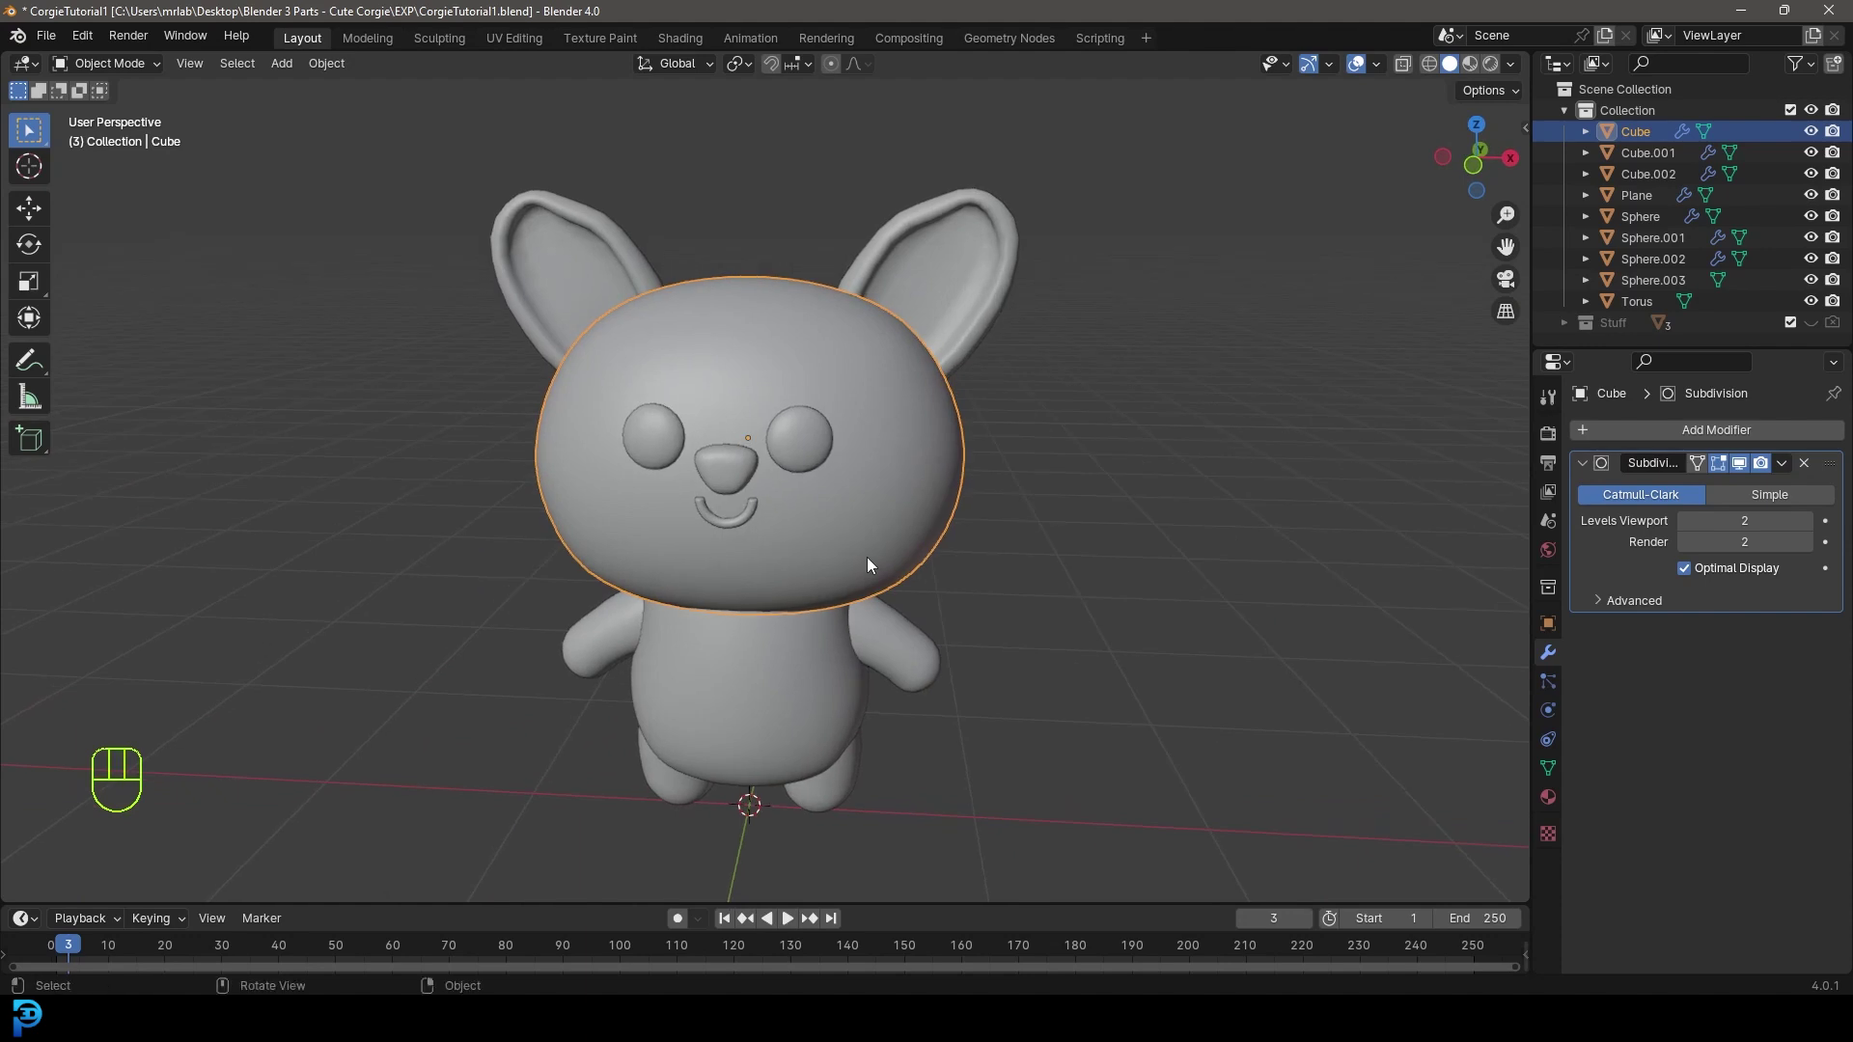